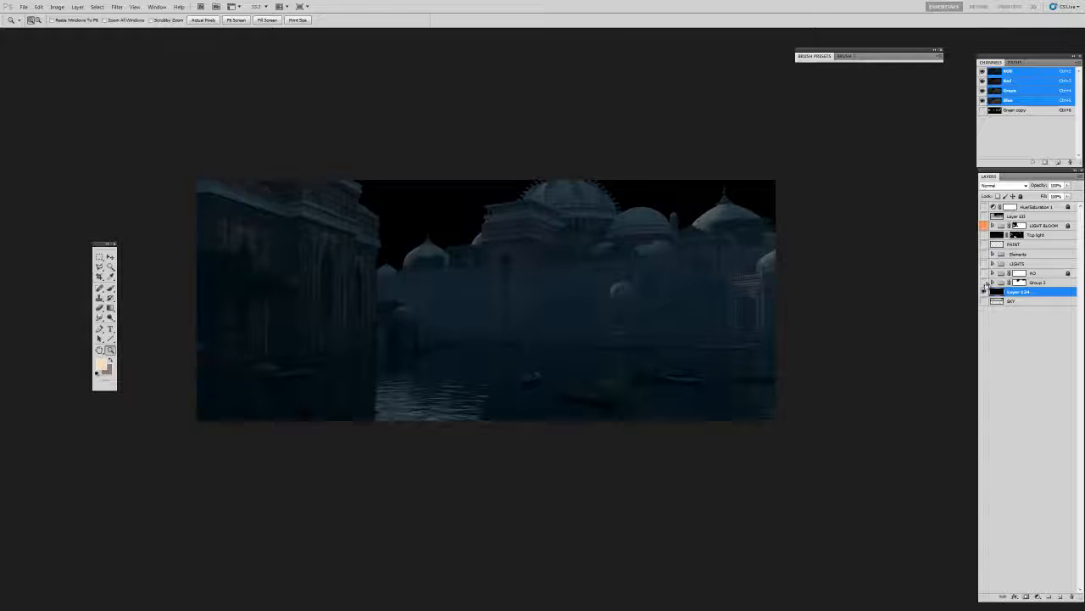
# - Turn on Group 3 above the black background layer and expand it to list its layers
pyautogui.click(983, 288)
pyautogui.click(984, 288)
pyautogui.click(984, 289)
pyautogui.click(984, 291)
pyautogui.click(993, 282)
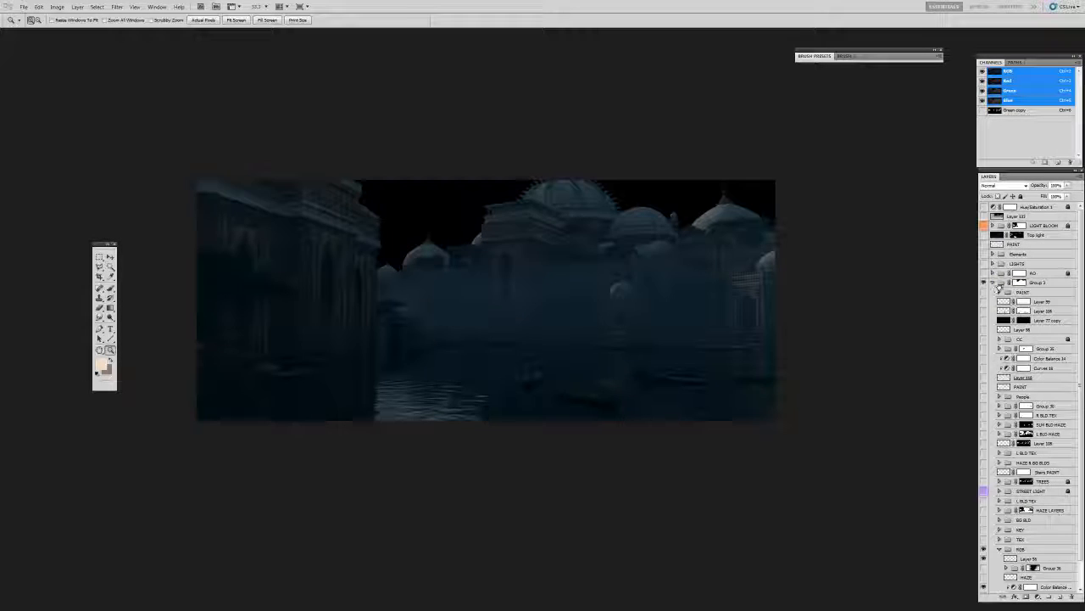
# - Give the RGB group inside Group 3 a red colour label in its group properties and collapse it
pyautogui.scroll(-3, 1026, 542)
pyautogui.click(1022, 577)
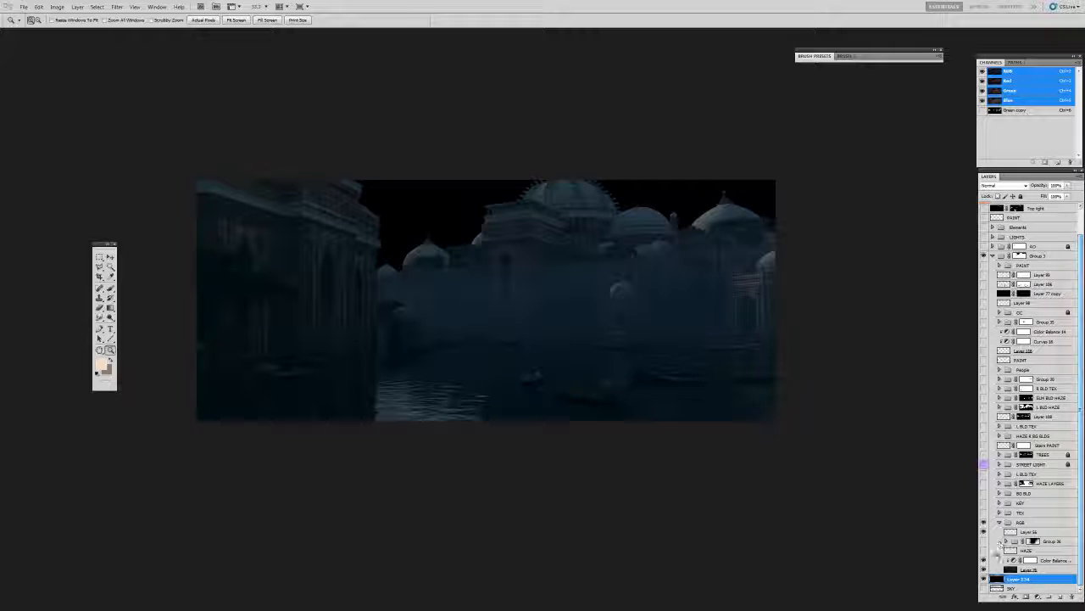
pyautogui.click(1009, 524)
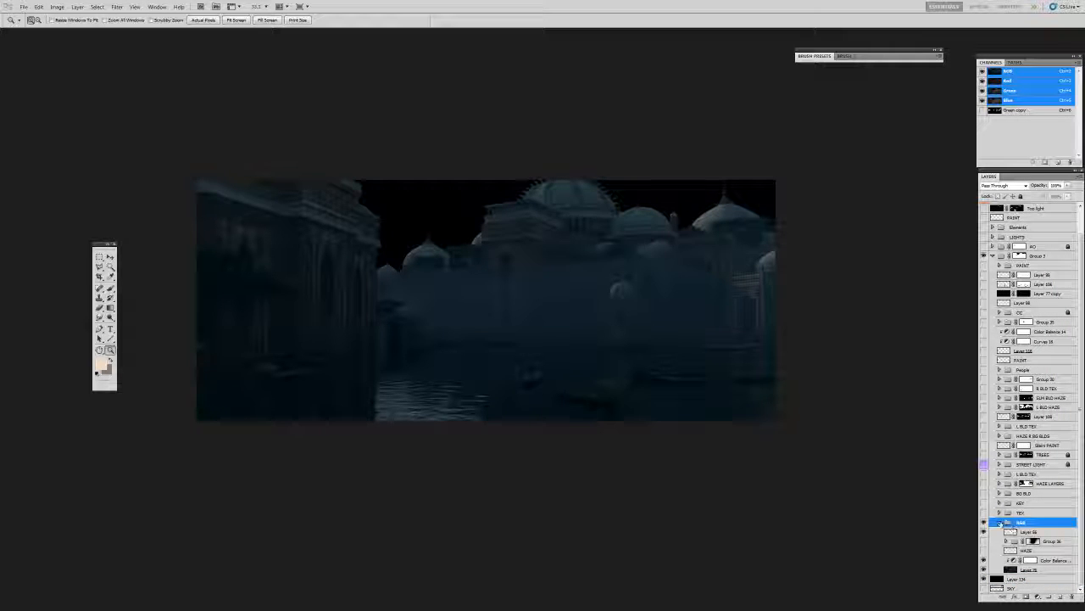
pyautogui.rightClick(1024, 524)
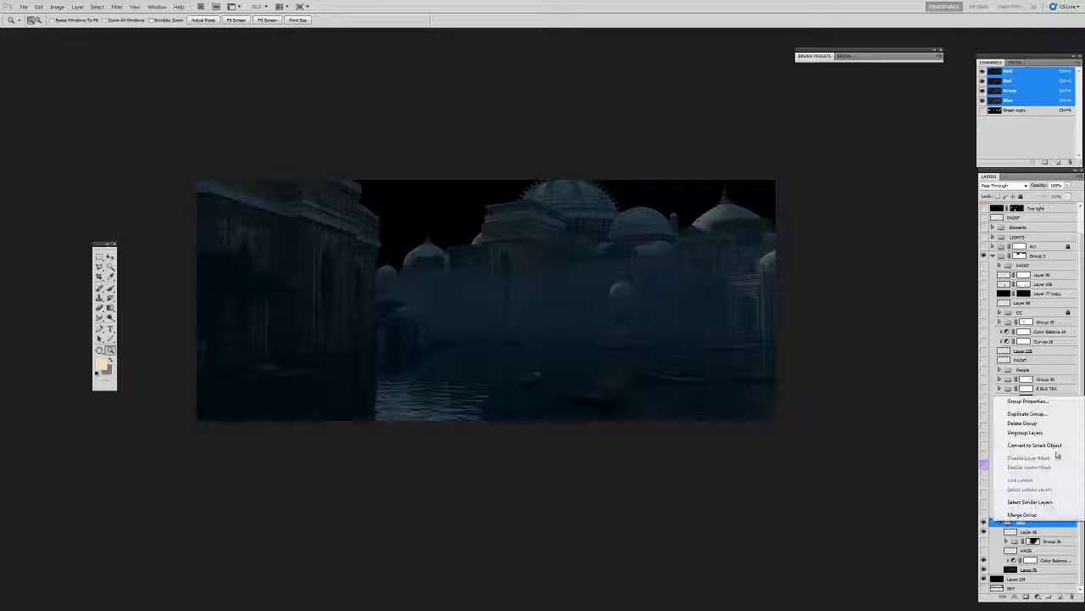
pyautogui.click(1022, 413)
pyautogui.click(547, 212)
pyautogui.click(524, 237)
pyautogui.click(616, 202)
pyautogui.press('z')
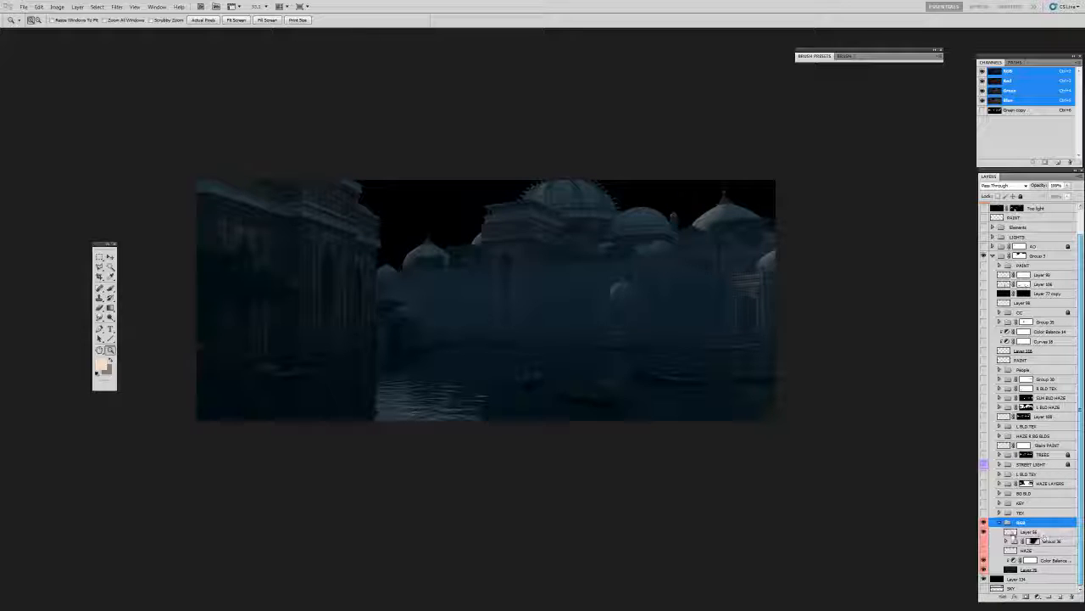
pyautogui.click(996, 524)
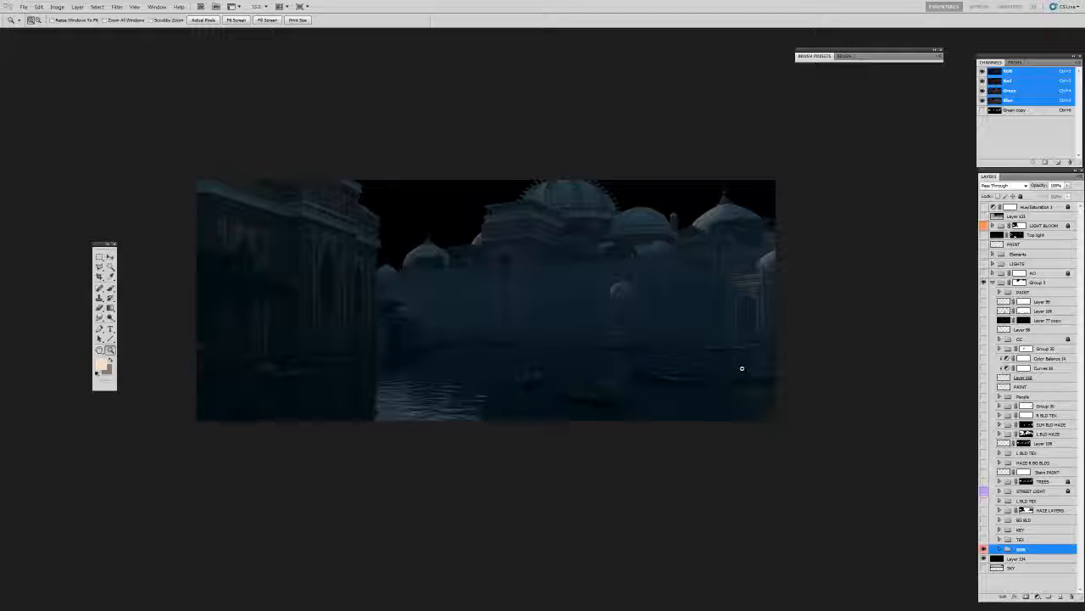
# - Switch to the SKY.jpg document and select the entire sky image
pyautogui.press('f')
pyautogui.press('f')
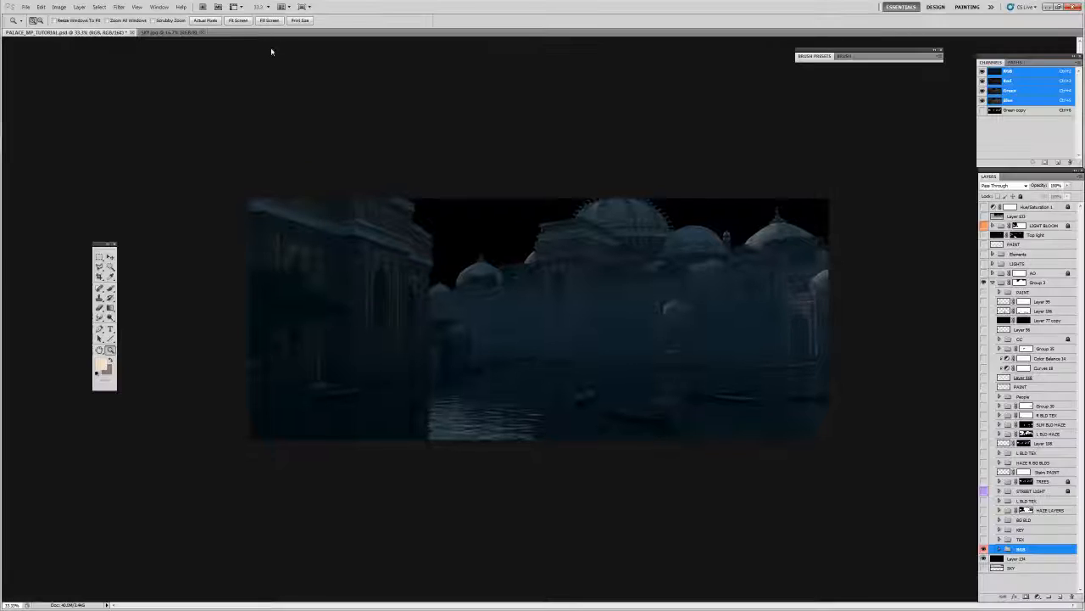
pyautogui.click(169, 33)
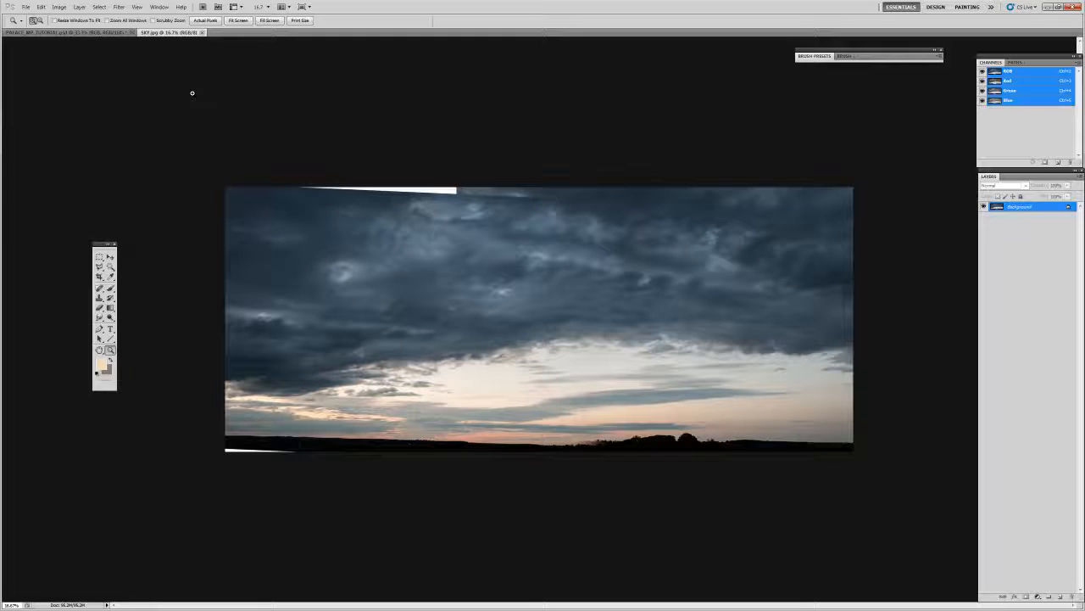
pyautogui.press('f')
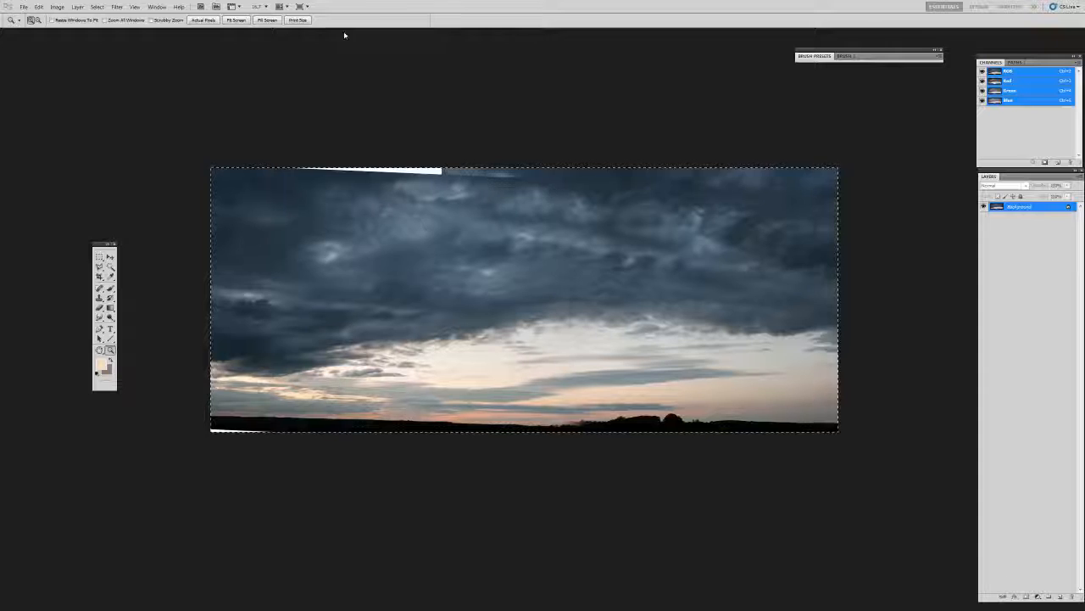
# - Copy the selected sky image and return to the PALACE_MP_TUTORIAL.psd document
pyautogui.press('f')
pyautogui.press('f')
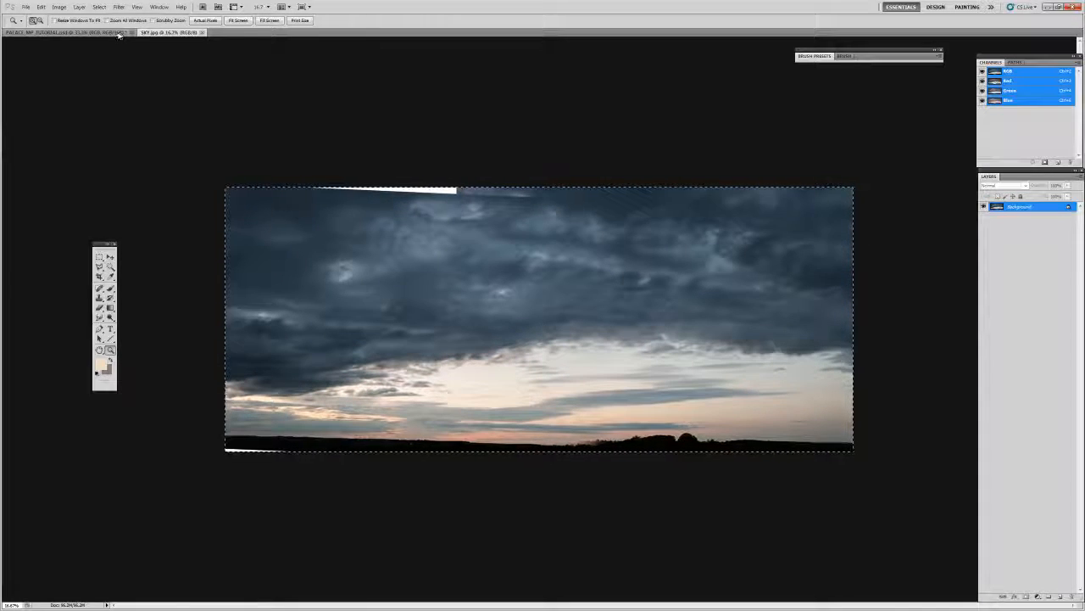
pyautogui.hotkey('ctrl', '1')
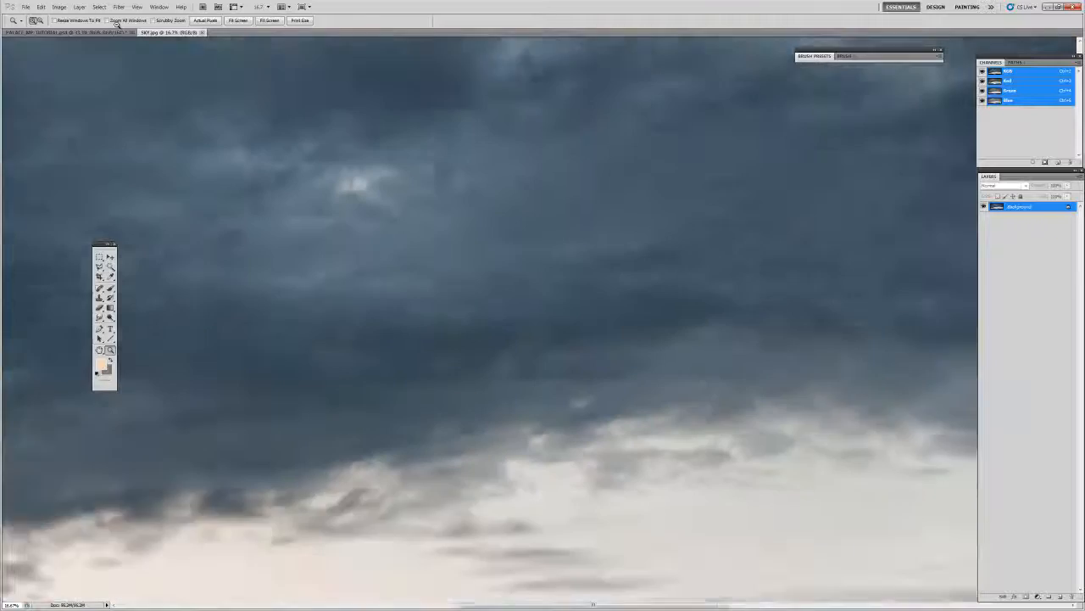
pyautogui.hotkey('ctrl', '0')
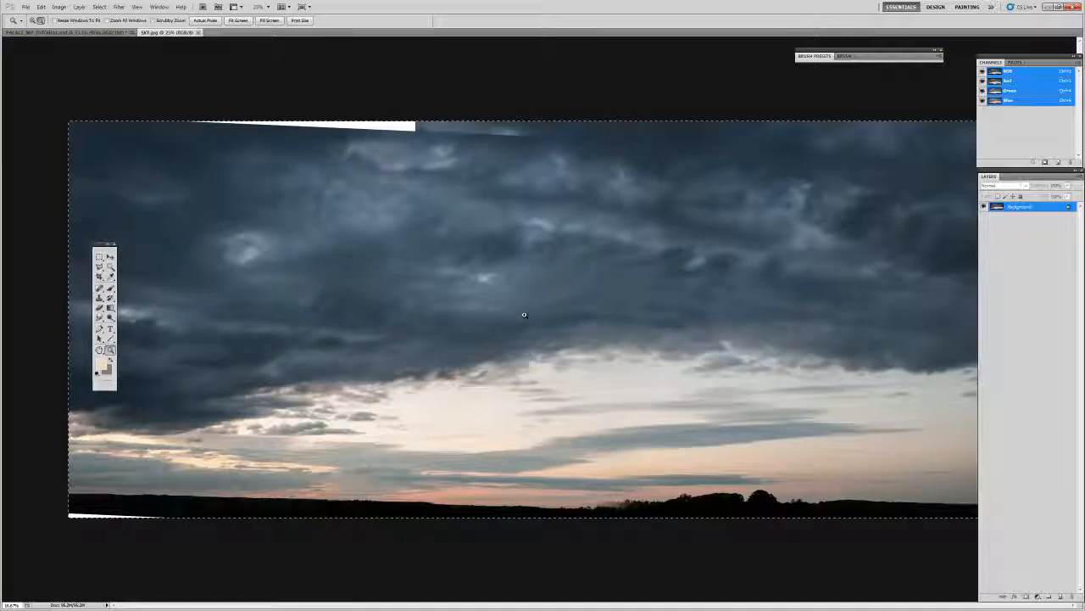
pyautogui.hotkey('ctrl', '-')
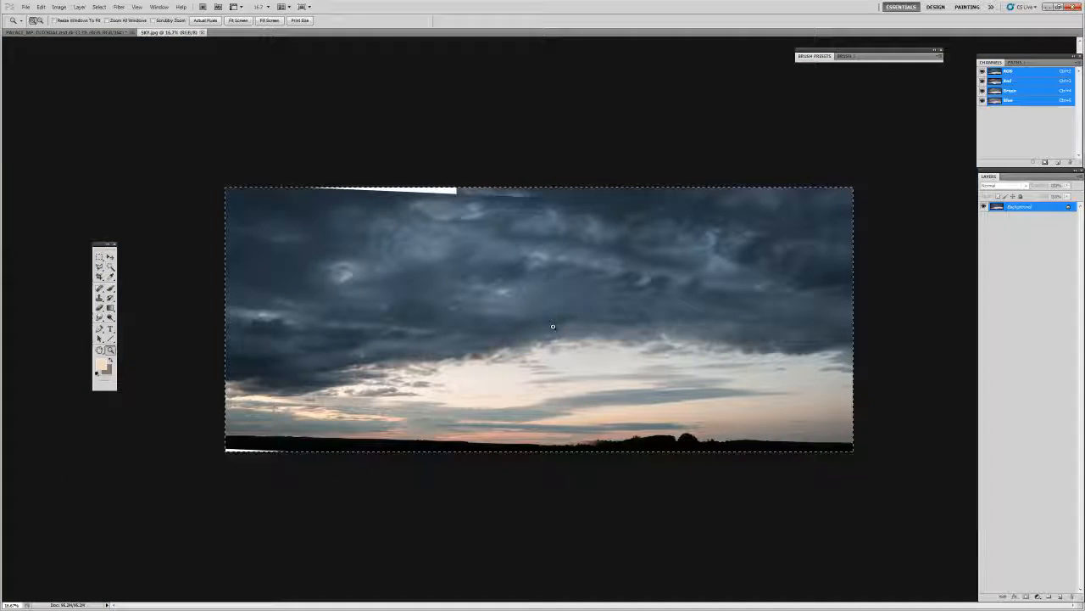
pyautogui.click(105, 31)
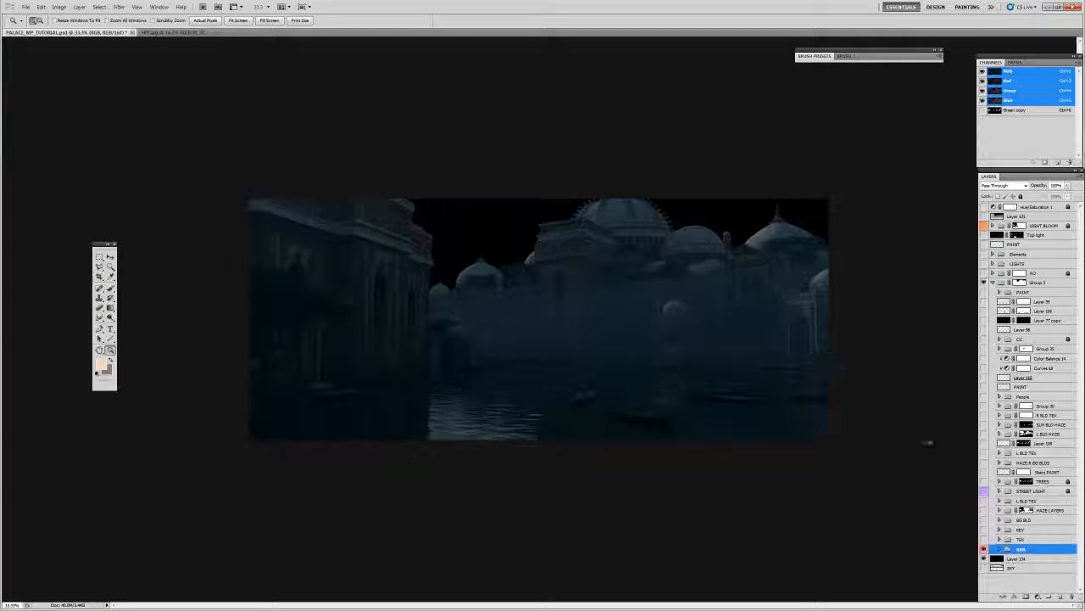
# - Paste the sky directly above the black background layer and move it up behind the palace domes
pyautogui.hotkey('ctrl', 'v')
pyautogui.hotkey('ctrl', 'z')
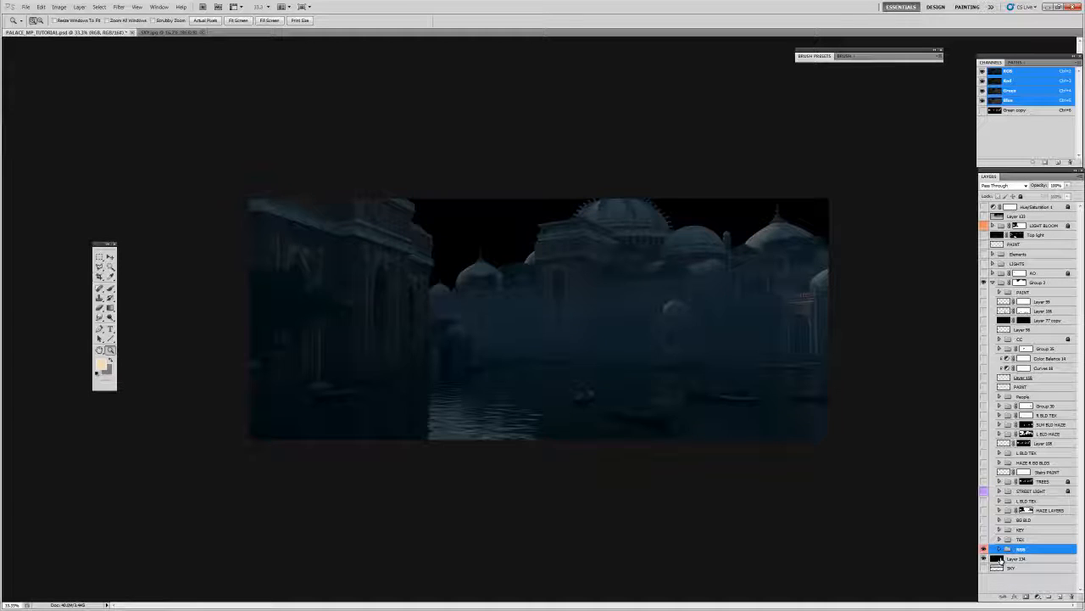
pyautogui.click(1002, 558)
pyautogui.hotkey('ctrl', 'v')
pyautogui.press('v')
pyautogui.moveTo(589, 272); pyautogui.dragTo(569, 181)
pyautogui.moveTo(549, 223); pyautogui.dragTo(546, 246)
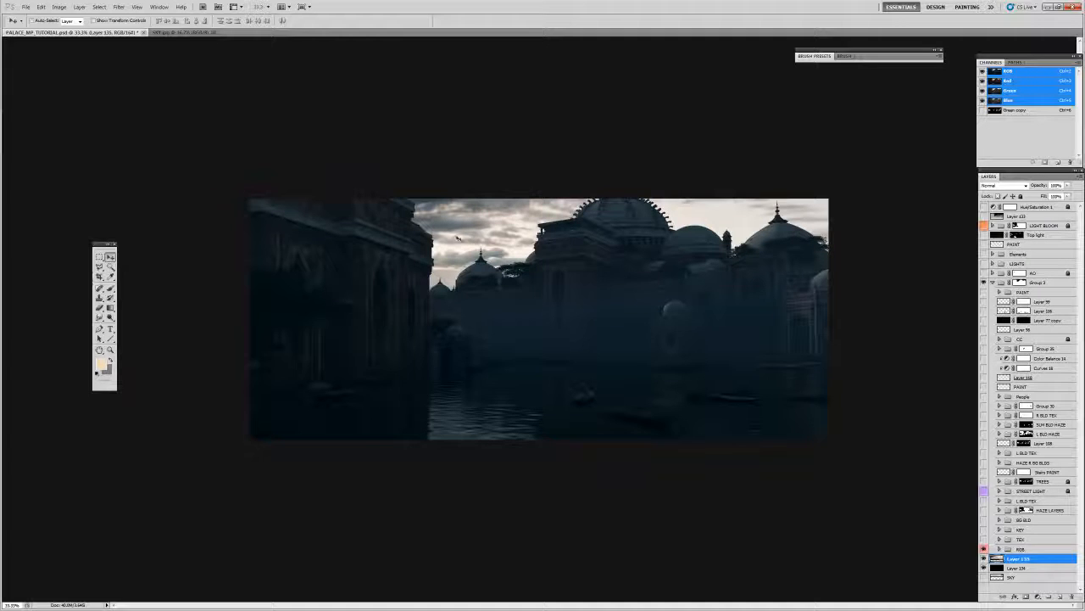
# - Flip the sky layer horizontally with Free Transform and reposition it so the bright clearing sits beside the foreground building
pyautogui.hotkey('ctrl', 't')
pyautogui.rightClick(461, 214)
pyautogui.click(530, 332)
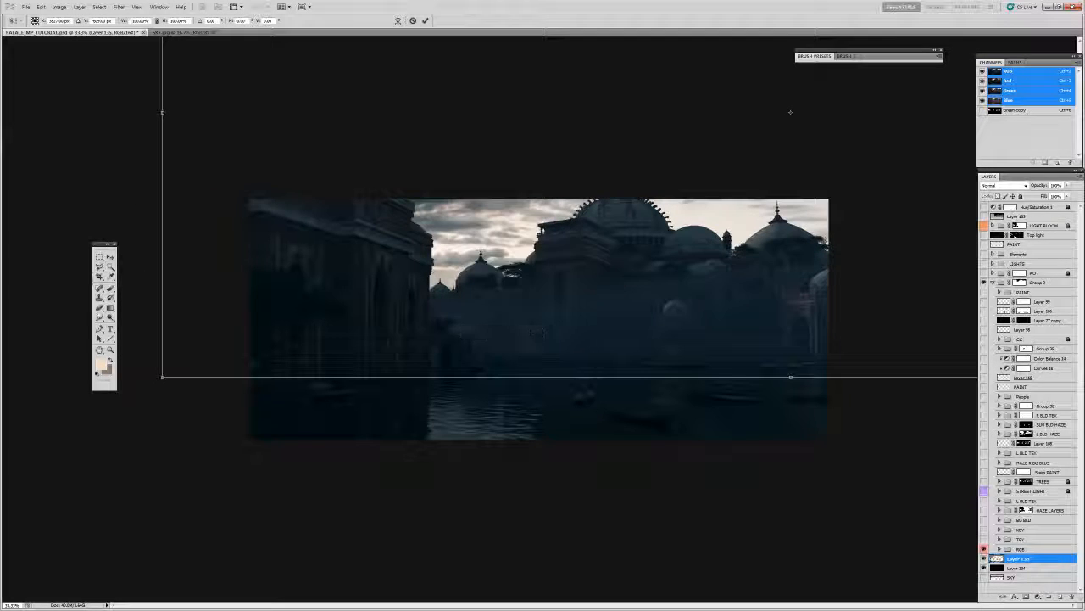
pyautogui.moveTo(680, 285); pyautogui.dragTo(500, 290)
pyautogui.moveTo(633, 251); pyautogui.dragTo(543, 266)
pyautogui.press('Return')
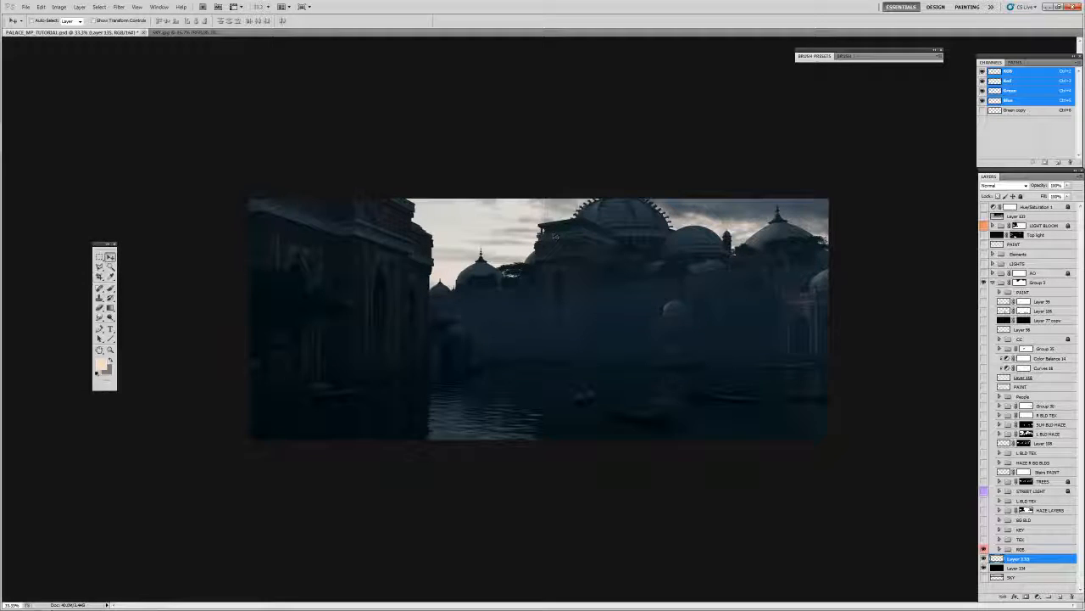
# - Scale the sky layer down to about 69% with Free Transform and reposition it behind the palace
pyautogui.press('z')
pyautogui.keyDown('alt'); pyautogui.click(521, 246); pyautogui.keyUp('alt')
pyautogui.keyDown('alt'); pyautogui.click(530, 251); pyautogui.keyUp('alt')
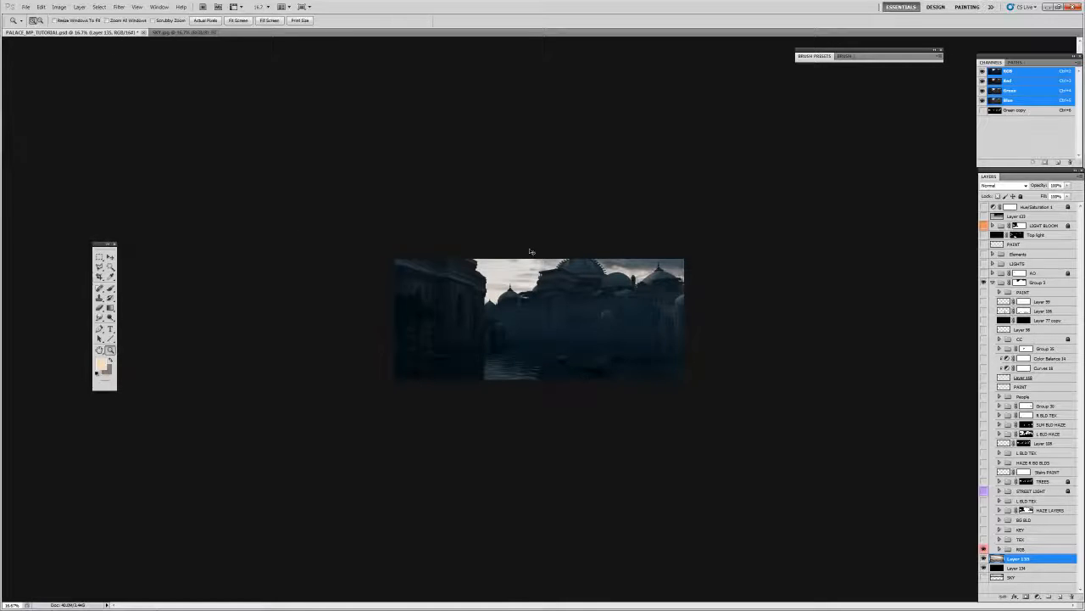
pyautogui.hotkey('ctrl', 't')
pyautogui.moveTo(843, 93); pyautogui.dragTo(777, 122)
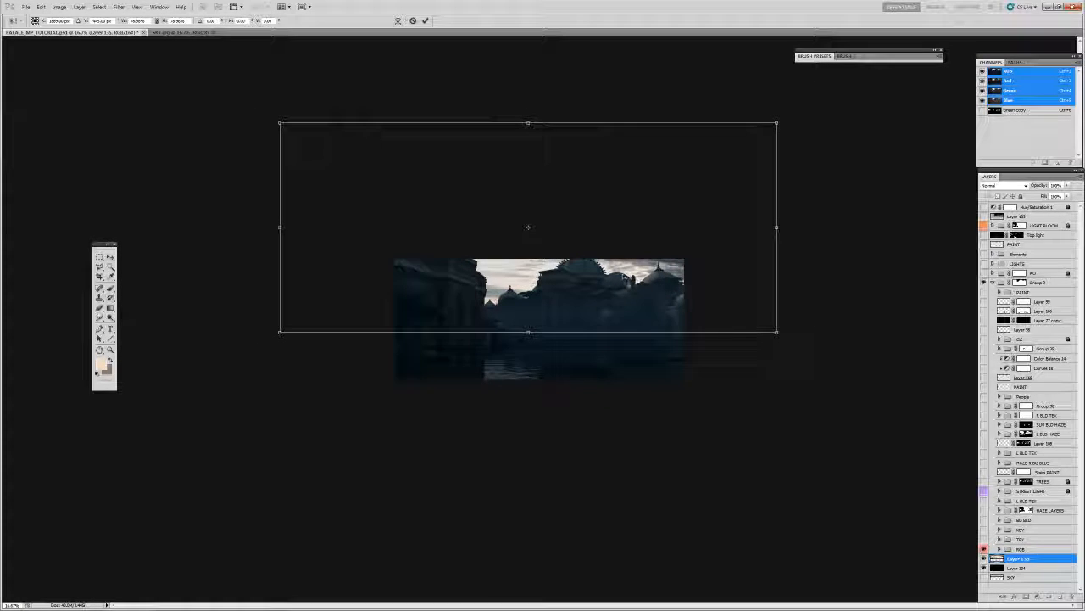
pyautogui.moveTo(528, 226); pyautogui.dragTo(550, 215)
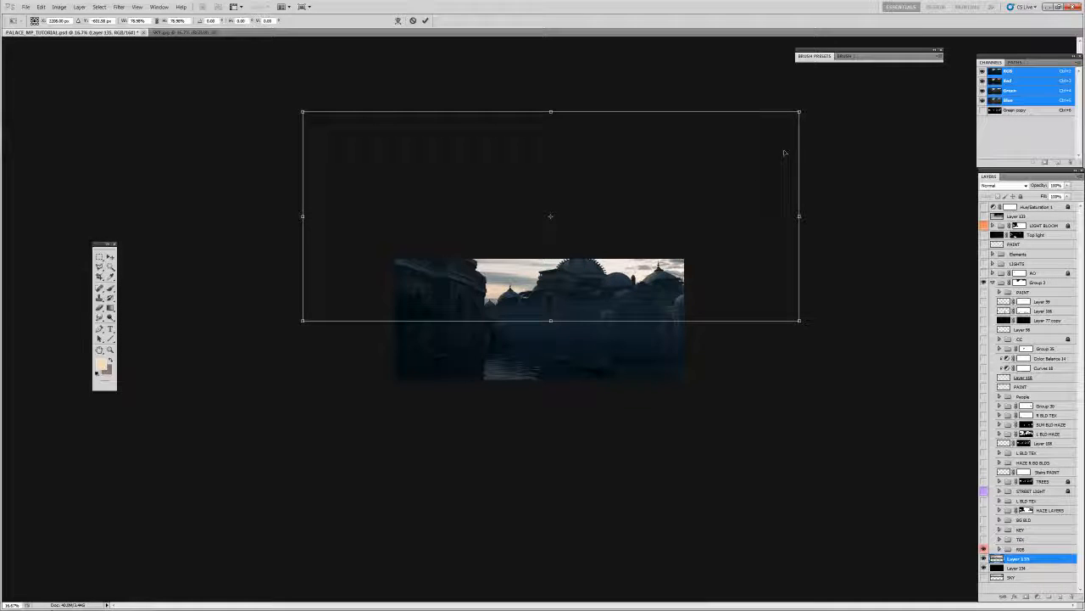
pyautogui.moveTo(804, 111); pyautogui.dragTo(738, 138)
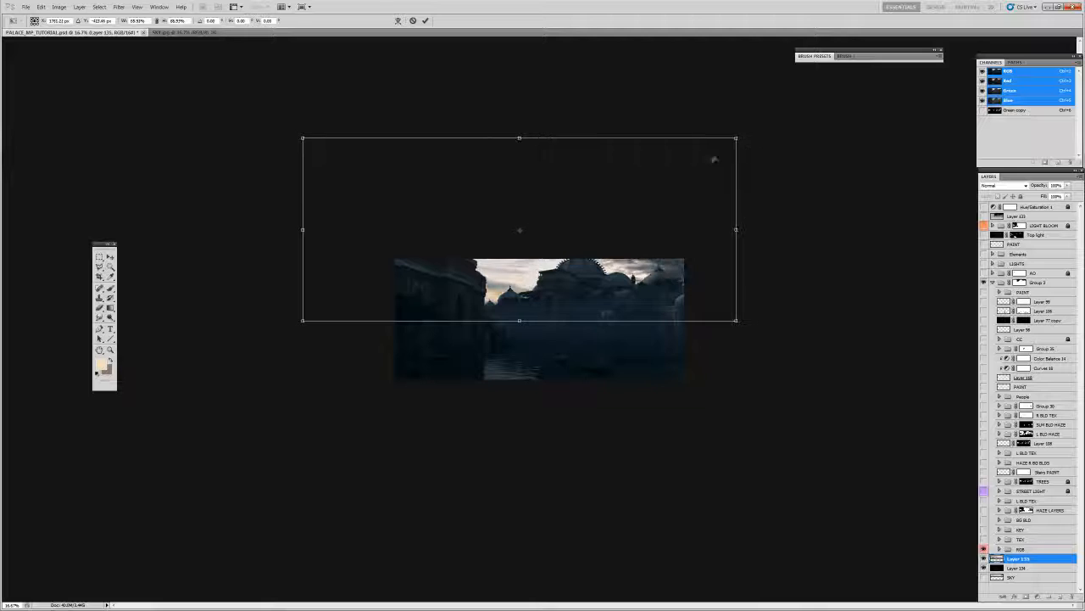
pyautogui.moveTo(640, 280); pyautogui.dragTo(646, 285)
pyautogui.hotkey('ctrl', 'space')
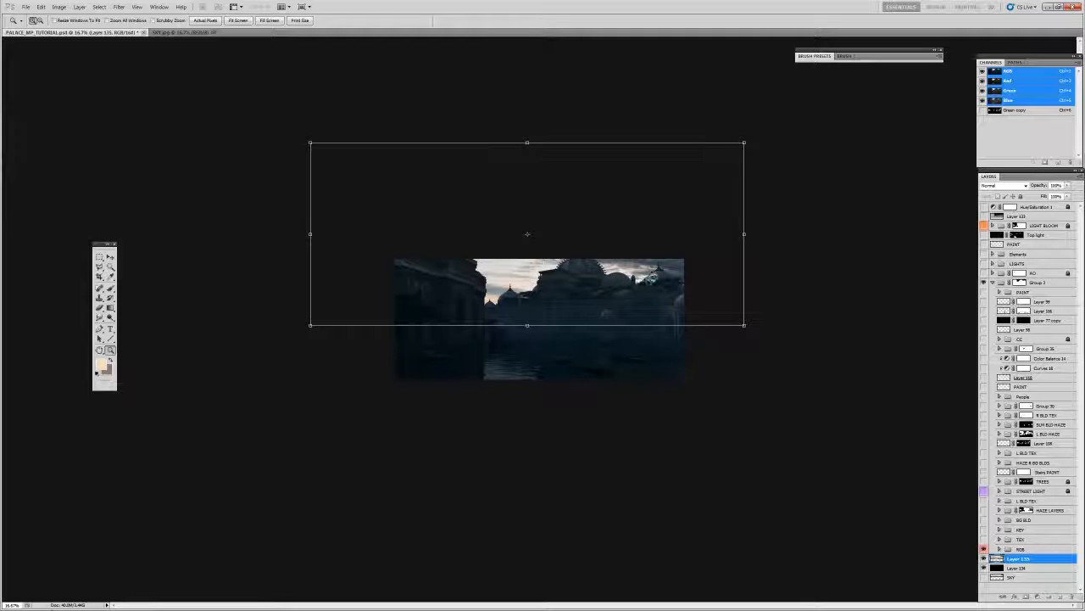
pyautogui.press('Return')
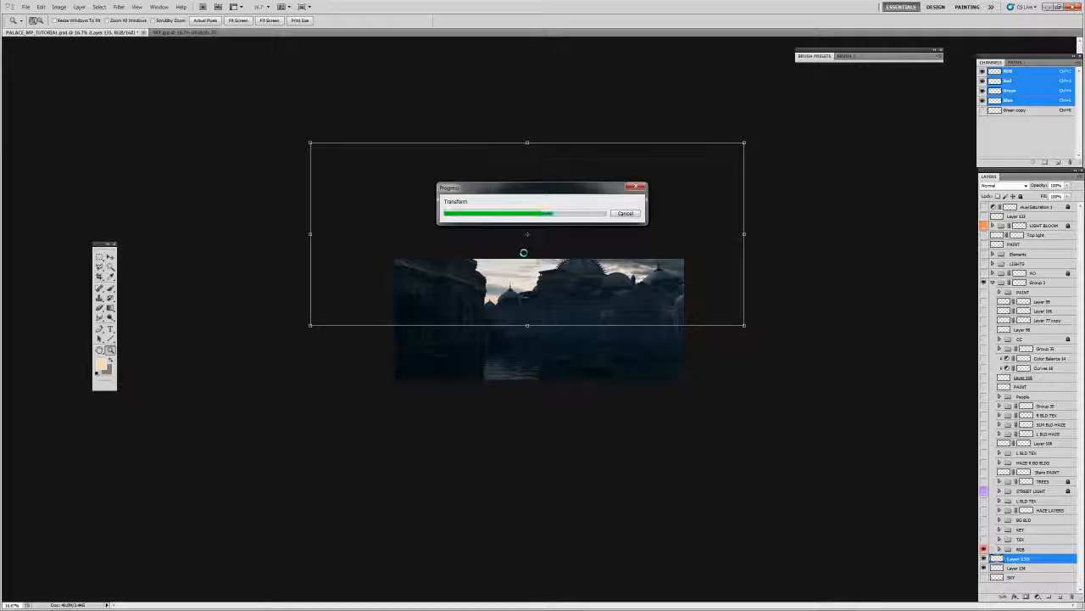
pyautogui.click(582, 290)
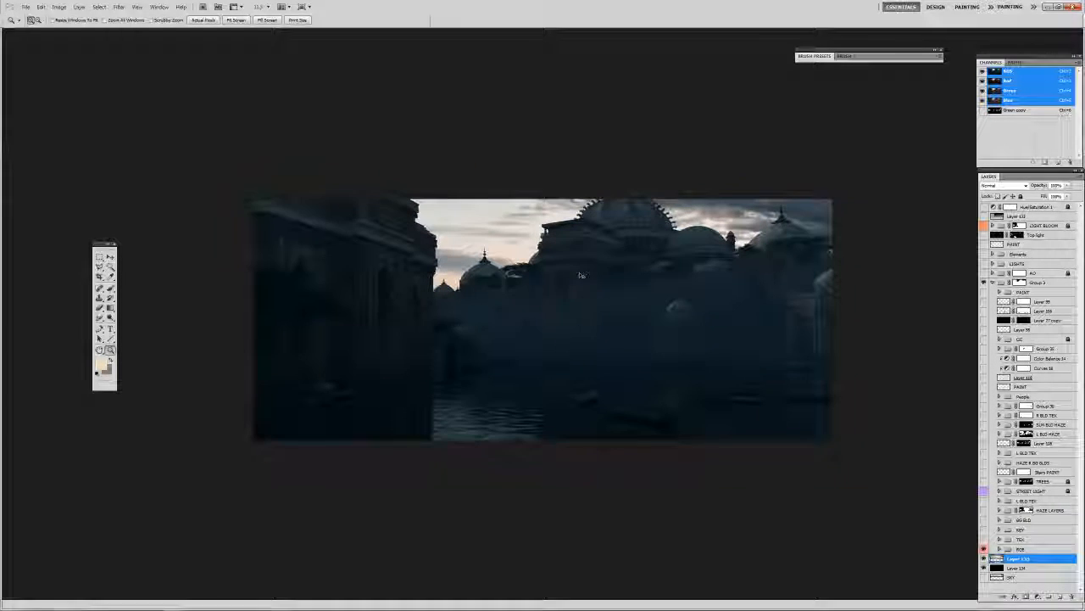
# - Show the palace document full screen and shrink the sky layer slightly more with Free Transform, adjusting its position behind the domes
pyautogui.press('v')
pyautogui.press('f')
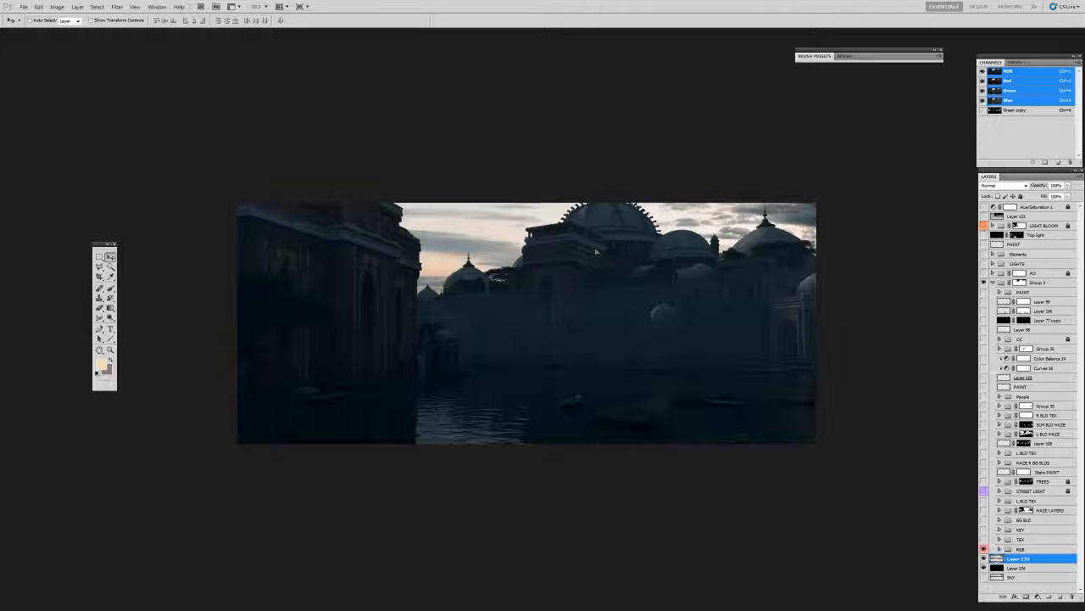
pyautogui.press('z')
pyautogui.keyDown('alt'); pyautogui.click(573, 268); pyautogui.keyUp('alt')
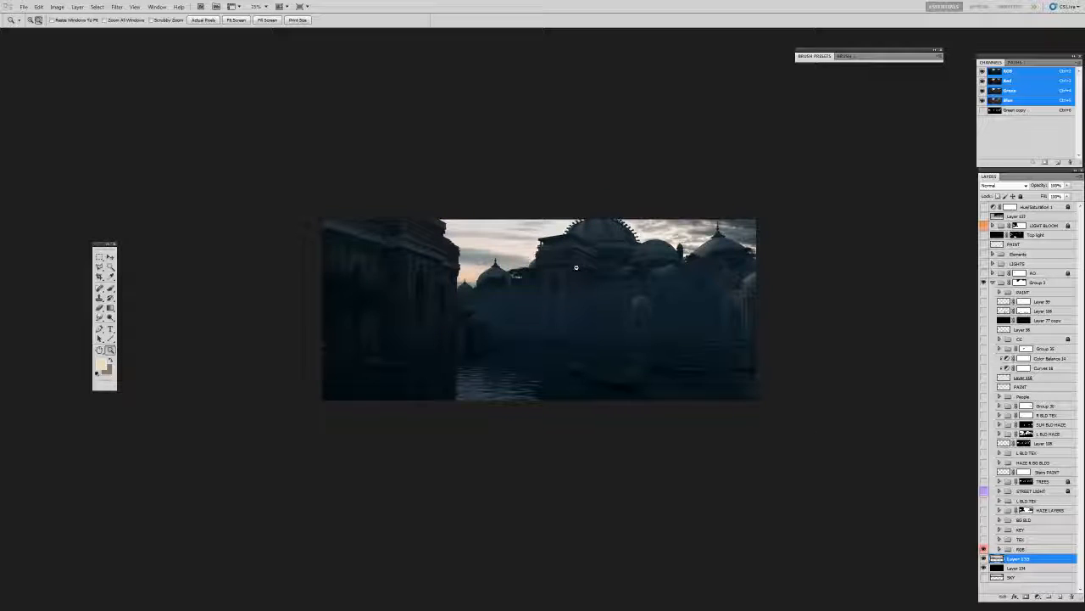
pyautogui.hotkey('ctrl', 't')
pyautogui.moveTo(790, 228); pyautogui.dragTo(781, 242)
pyautogui.moveTo(848, 325); pyautogui.dragTo(746, 272)
pyautogui.hotkey('ctrl', 'space')
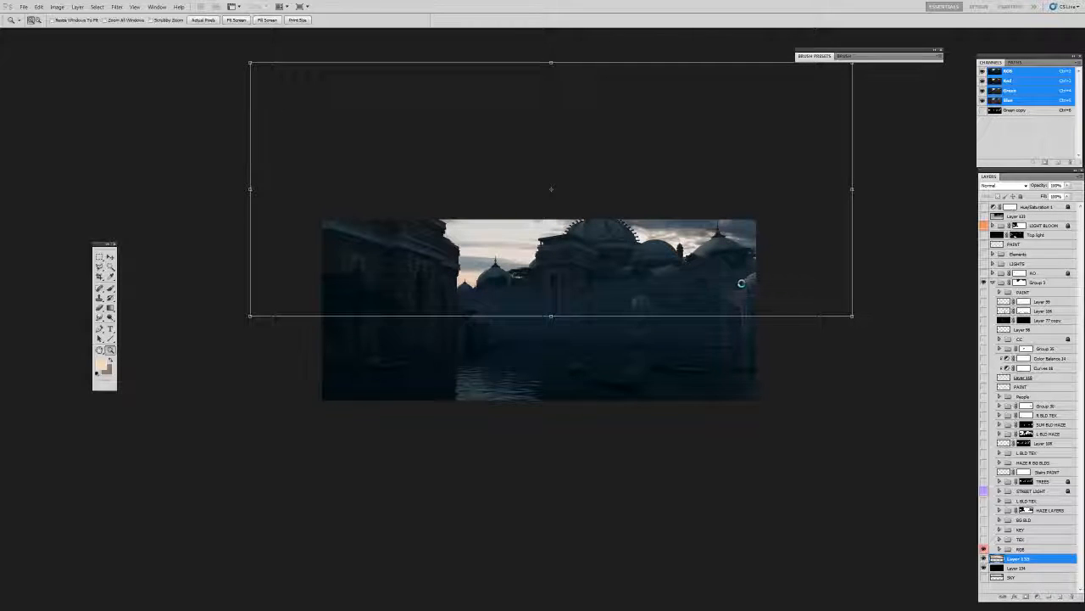
pyautogui.press('Return')
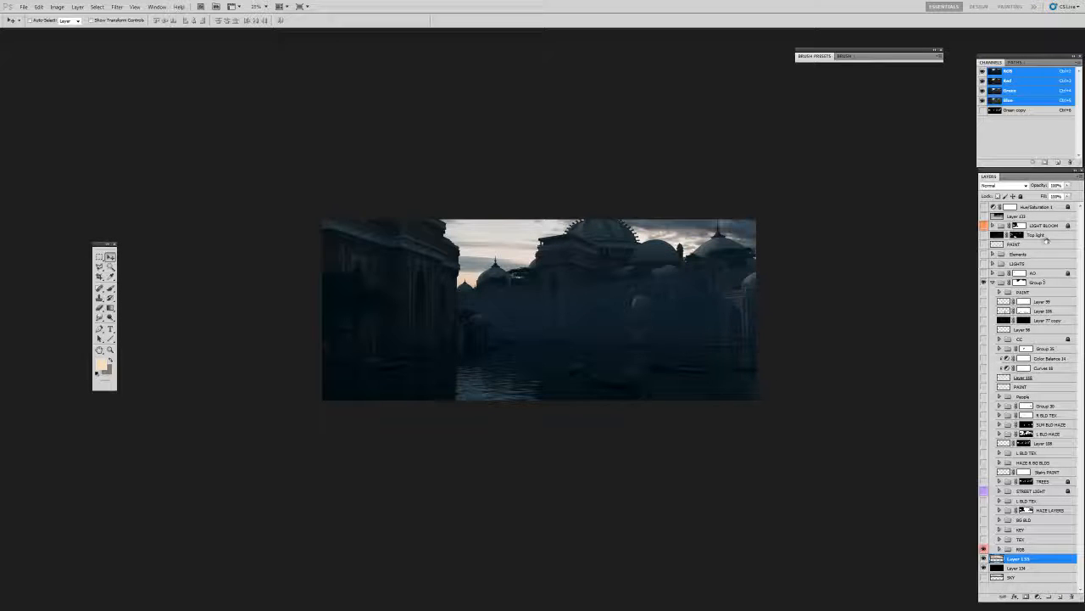
# - Collapse Group 3, then turn on the Hue/Saturation 1 layer and open its adjustment settings
pyautogui.click(993, 283)
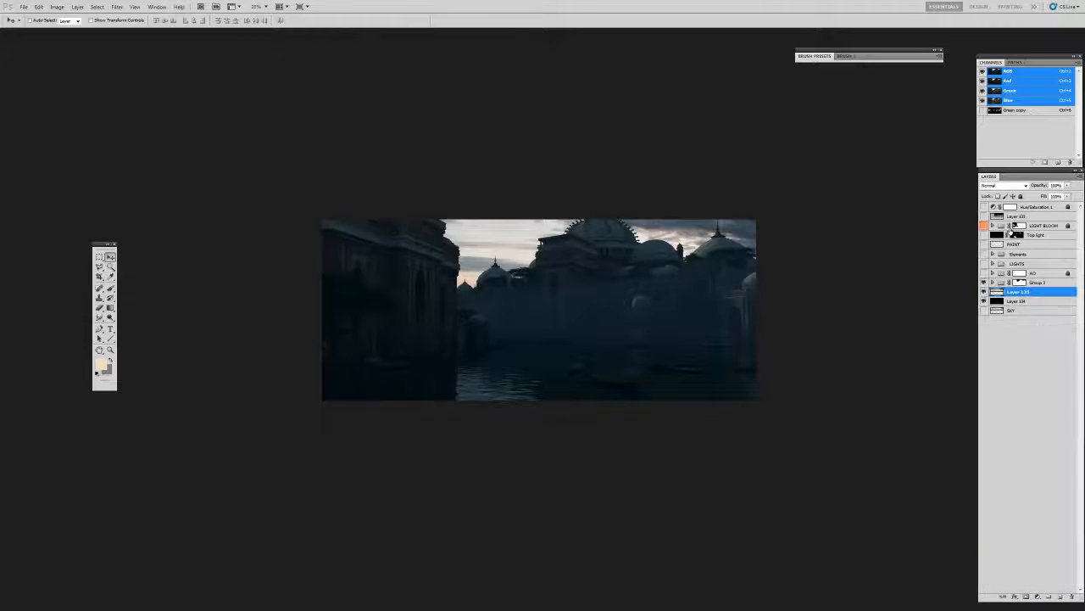
pyautogui.click(1028, 207)
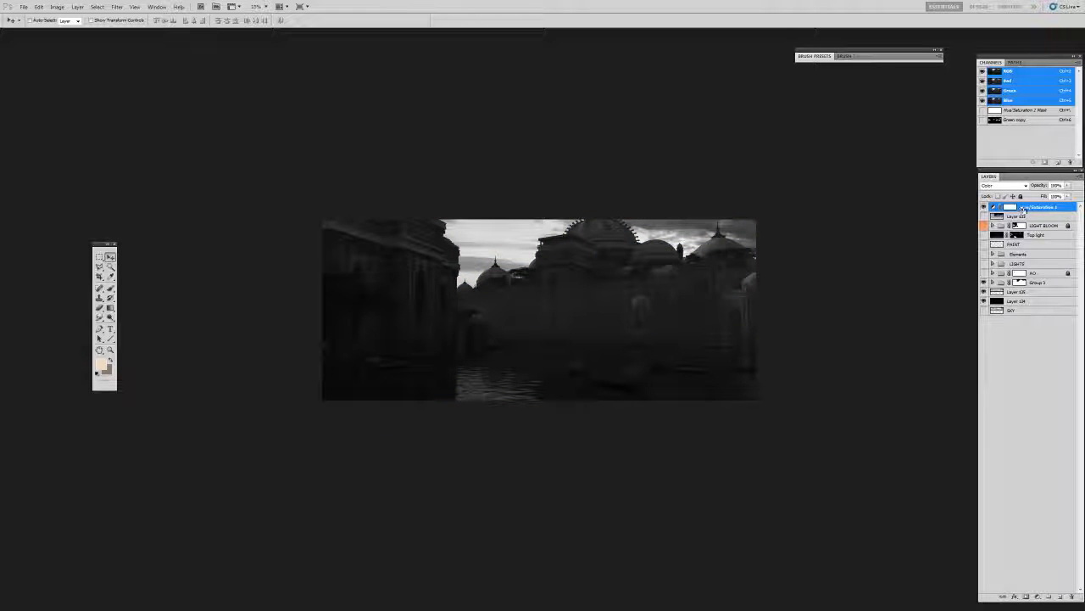
pyautogui.doubleClick(1010, 208)
pyautogui.moveTo(273, 118); pyautogui.dragTo(871, 193)
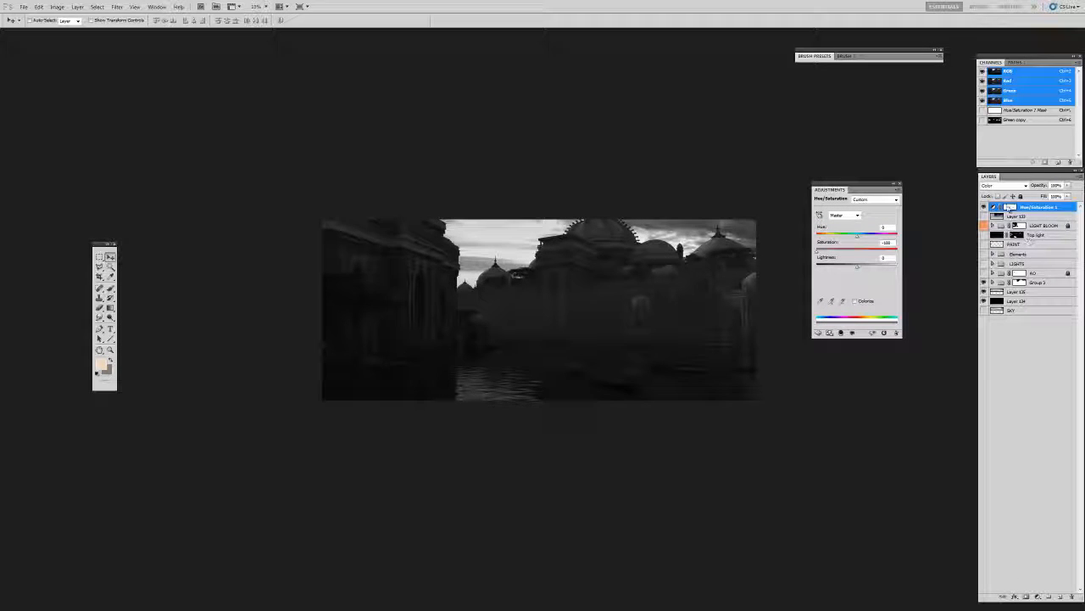
# - Compare Normal and Color blending on the Hue/Saturation 1 layer, leave it on Normal, and fully lock the layer
pyautogui.click(1005, 186)
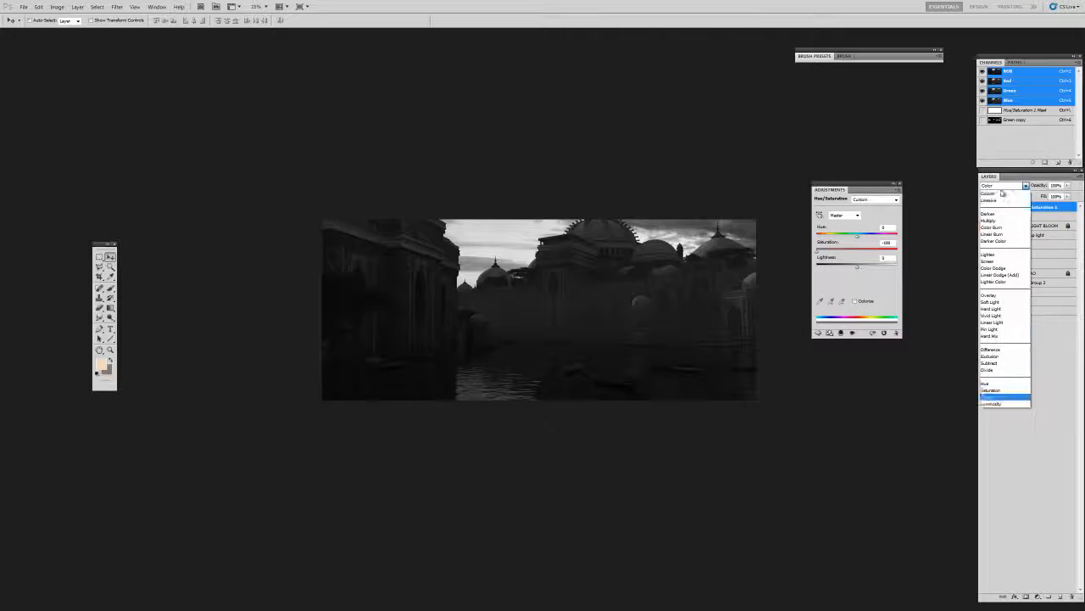
pyautogui.click(989, 194)
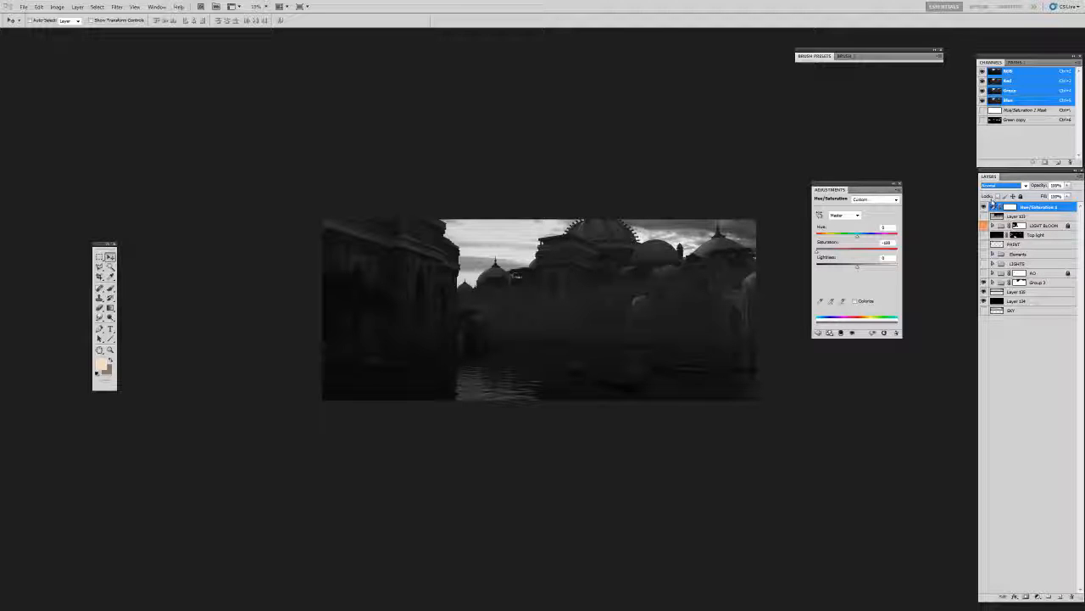
pyautogui.click(1005, 185)
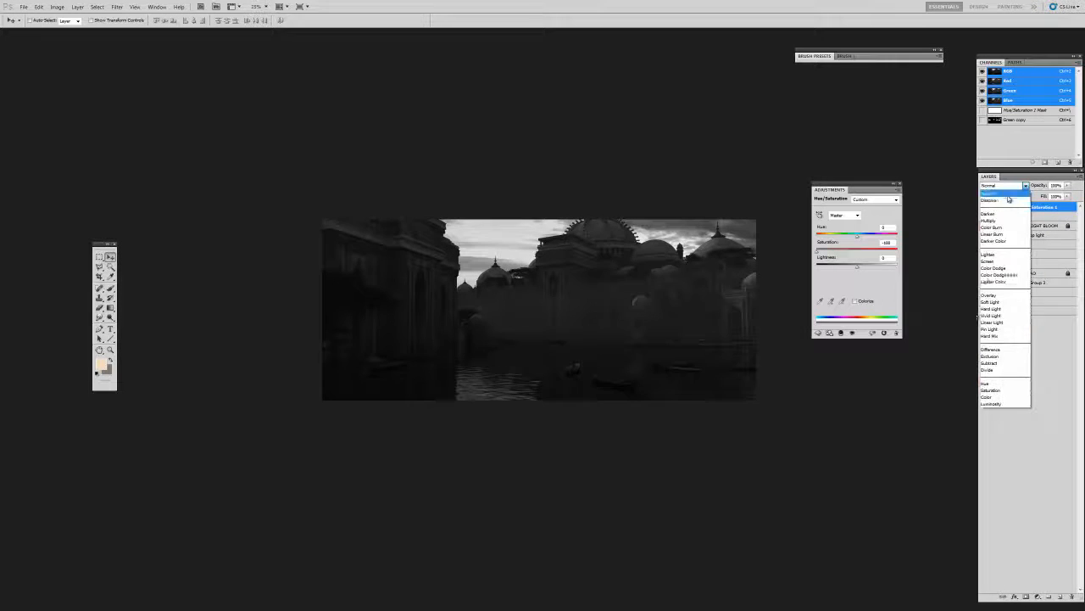
pyautogui.click(993, 397)
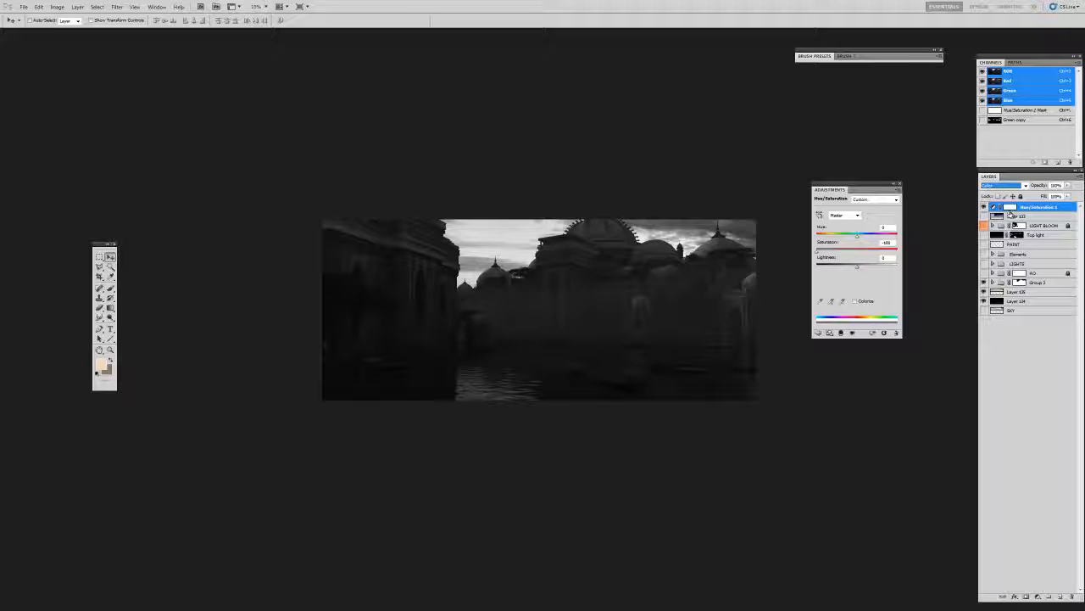
pyautogui.moveTo(901, 185); pyautogui.dragTo(927, 184)
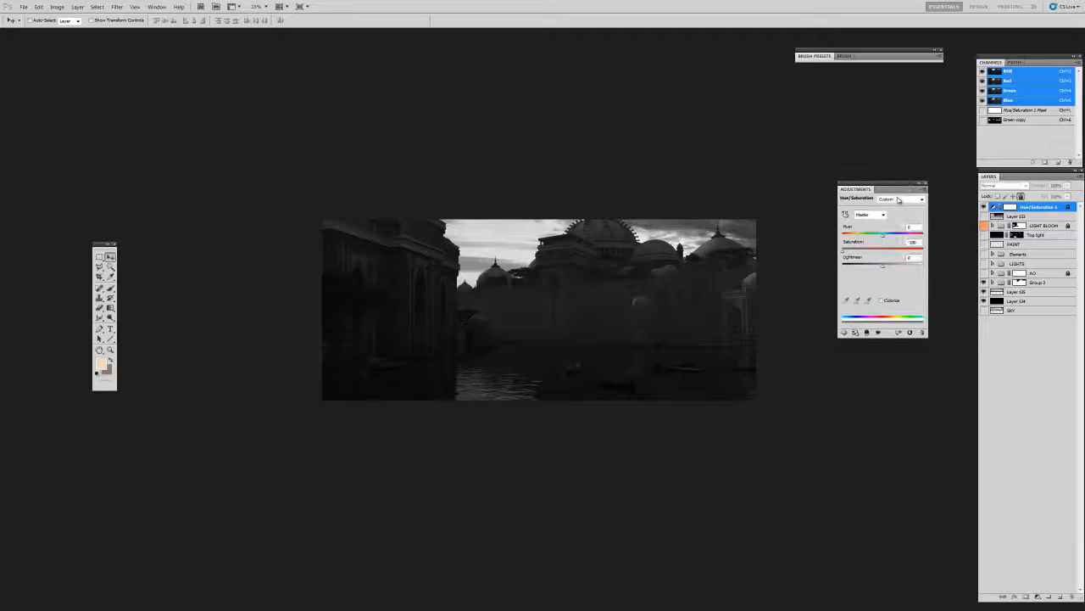
pyautogui.click(925, 183)
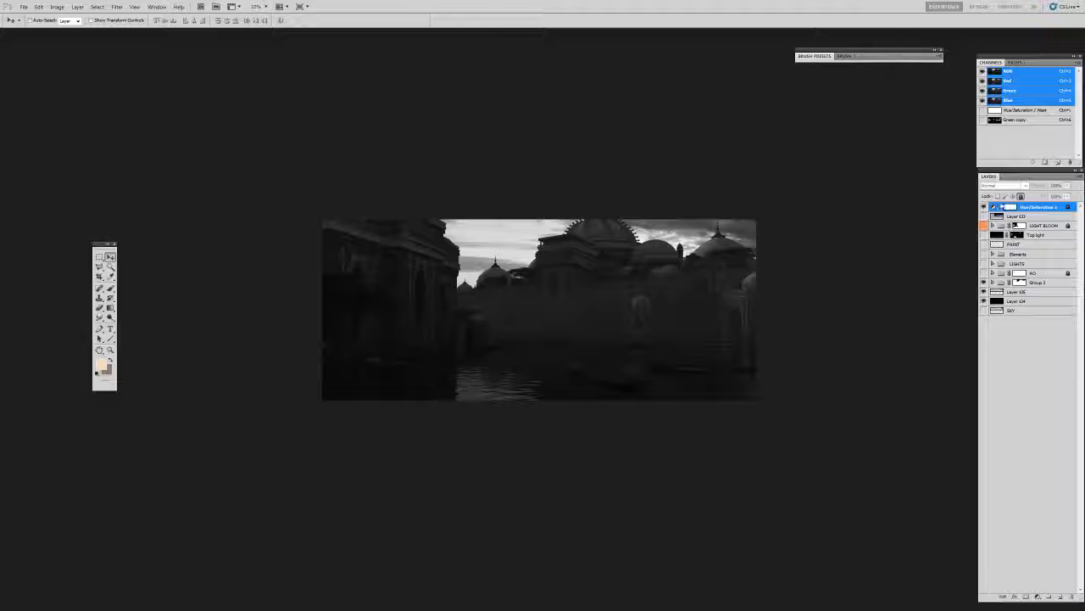
# - Examine the desaturated painting's values at small and larger view sizes, with the sky layer above Layer 134 selected
pyautogui.press('z')
pyautogui.keyDown('alt'); pyautogui.click(647, 318); pyautogui.keyUp('alt')
pyautogui.moveTo(648, 318); pyautogui.dragTo(607, 342)
pyautogui.press('v')
pyautogui.click(983, 300)
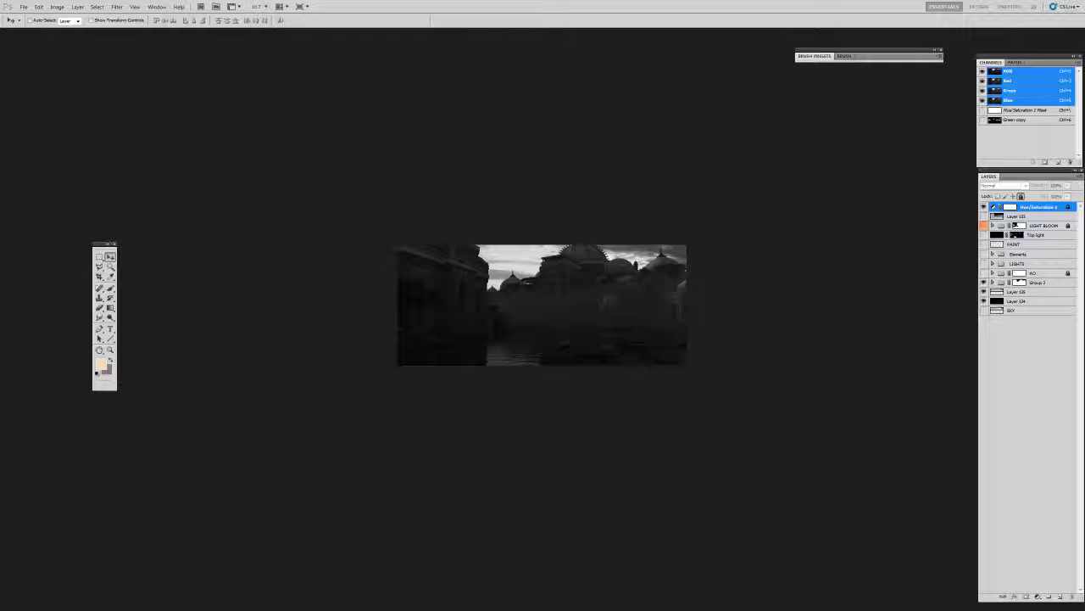
pyautogui.click(998, 292)
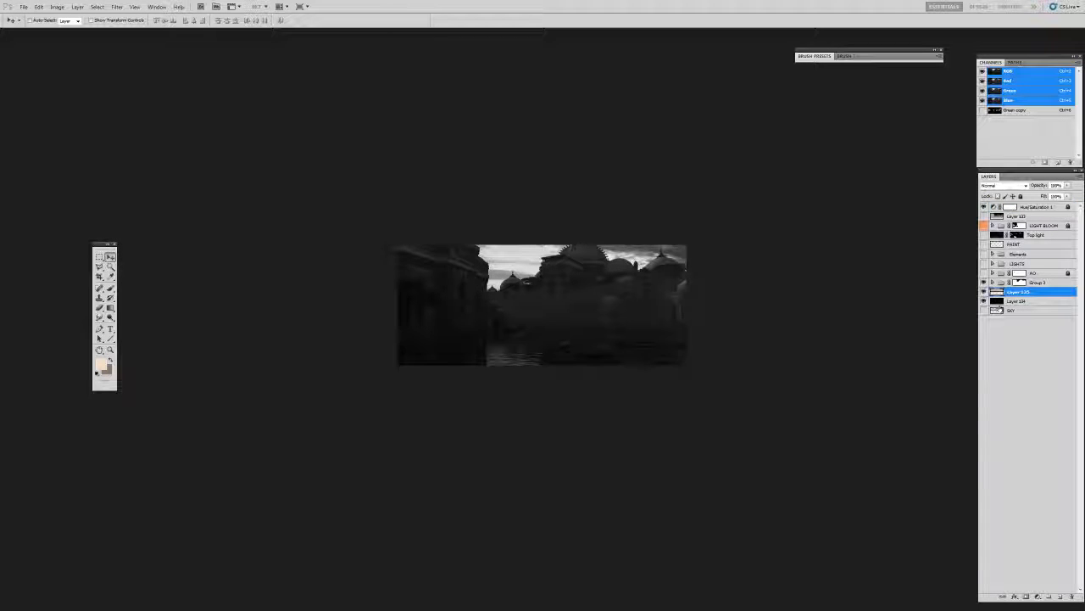
pyautogui.press('z')
pyautogui.click(596, 289)
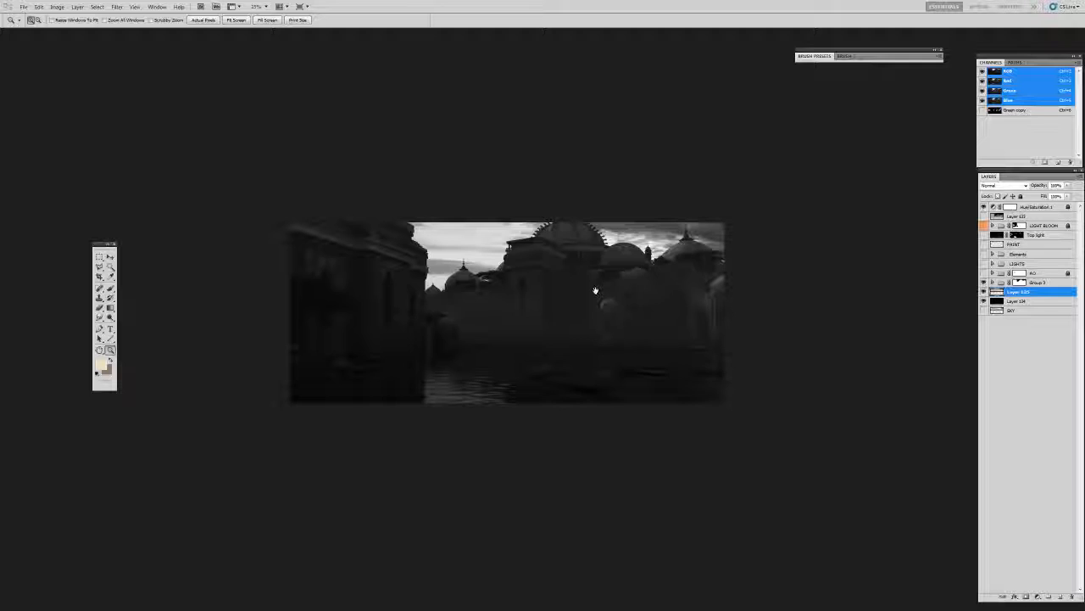
pyautogui.moveTo(596, 291); pyautogui.dragTo(585, 298)
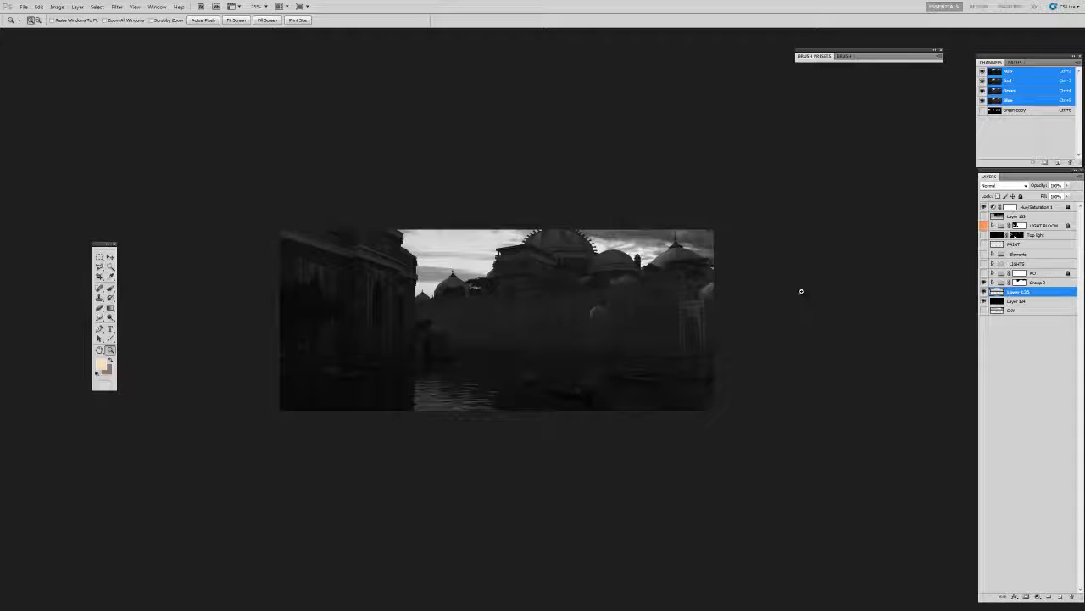
pyautogui.moveTo(778, 305); pyautogui.dragTo(789, 300)
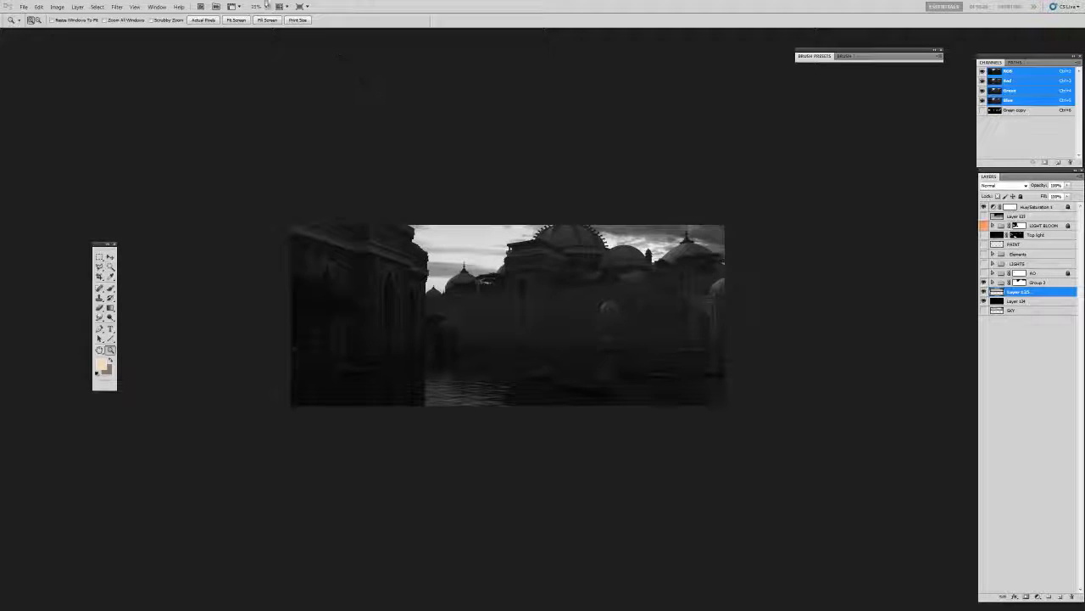
# - Try lightening the sky layer's midtones with Levels, using a midtone input of 1.51
pyautogui.hotkey('ctrl', 'l')
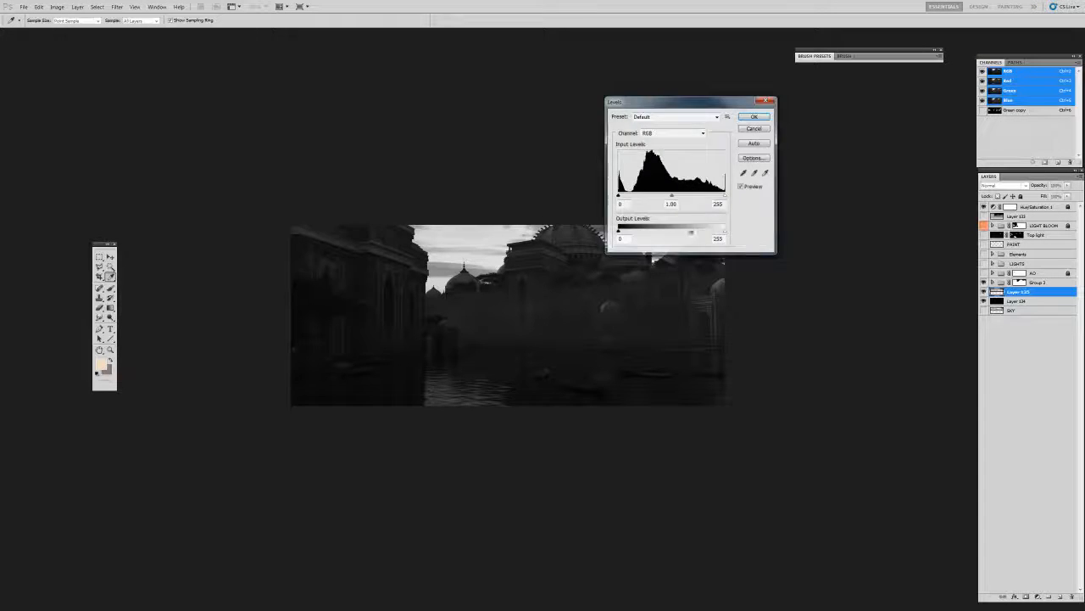
pyautogui.moveTo(727, 104); pyautogui.dragTo(873, 121)
pyautogui.moveTo(814, 216); pyautogui.dragTo(800, 217)
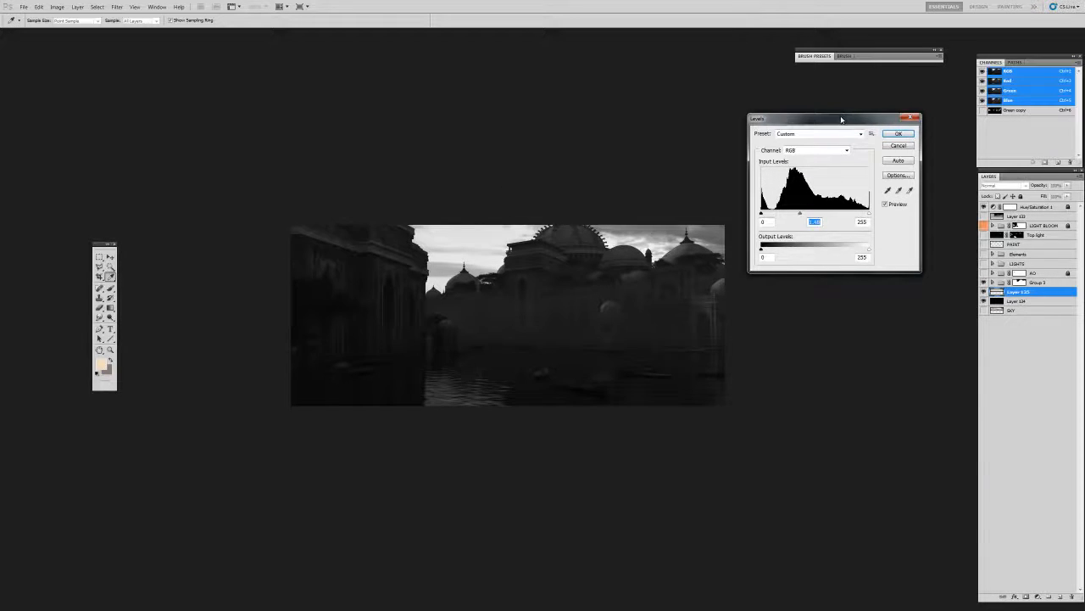
pyautogui.moveTo(841, 119); pyautogui.dragTo(835, 132)
pyautogui.moveTo(792, 226); pyautogui.dragTo(793, 228)
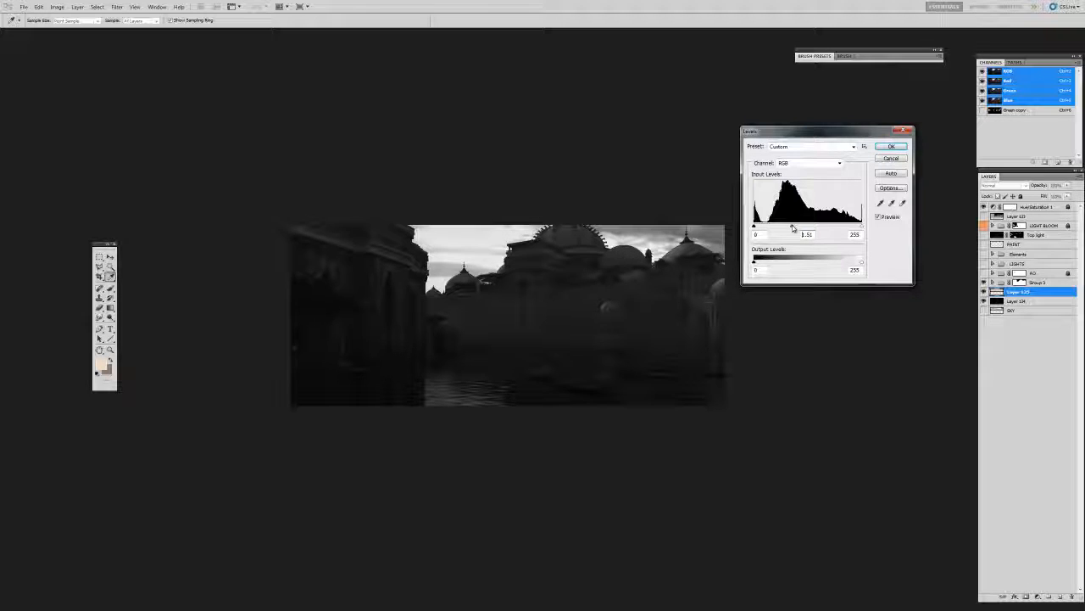
pyautogui.click(891, 146)
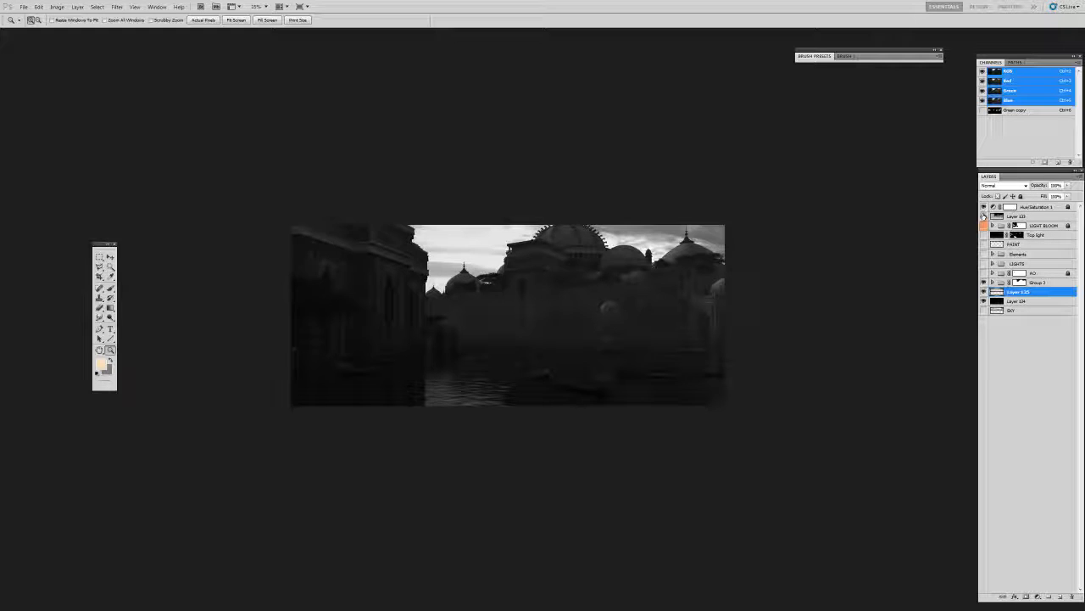
# - Toggle the layer directly below Hue/Saturation 1 on and off to compare its values with the current painting
pyautogui.click(984, 215)
pyautogui.click(983, 215)
pyautogui.click(984, 215)
pyautogui.click(984, 215)
# - Lighten the sky layer with a Levels midtone input of 1.32, and hide the Hue/Saturation 1 layer
pyautogui.hotkey('ctrl', 'l')
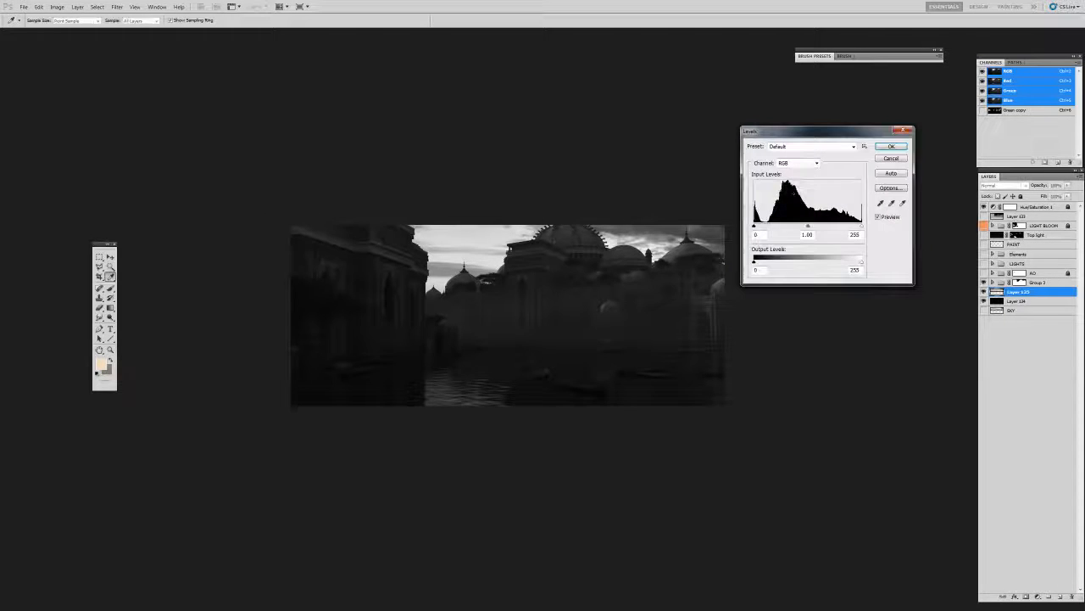
pyautogui.moveTo(808, 227); pyautogui.dragTo(798, 229)
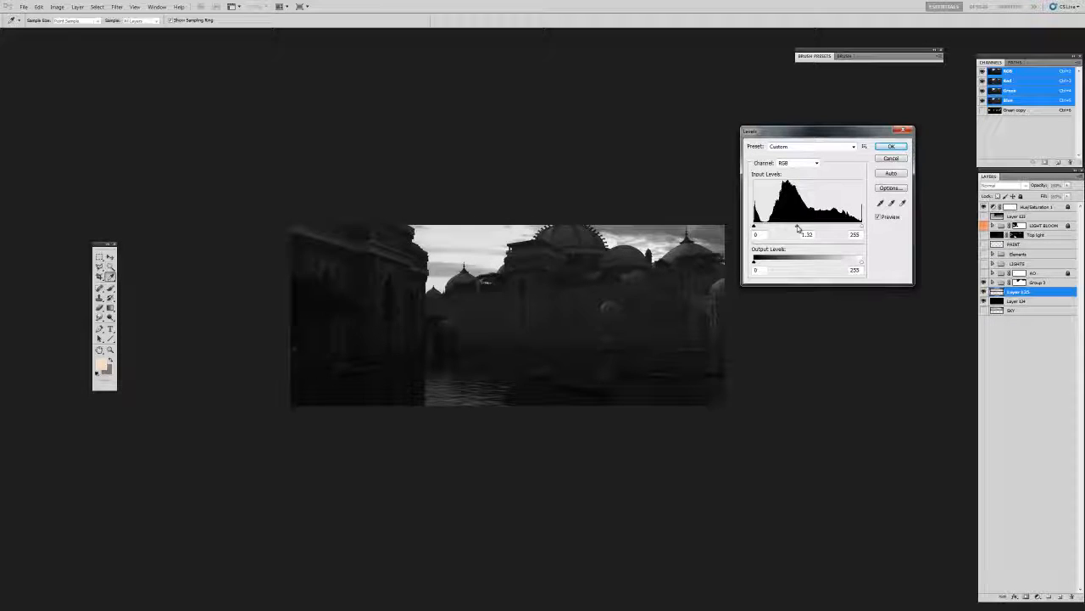
pyautogui.click(904, 149)
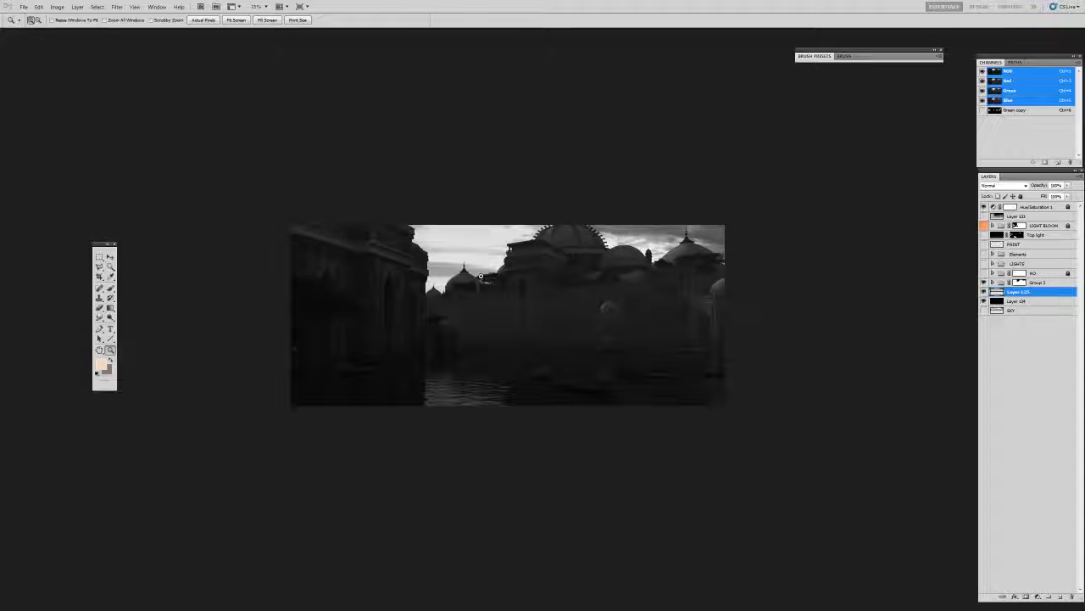
pyautogui.click(983, 207)
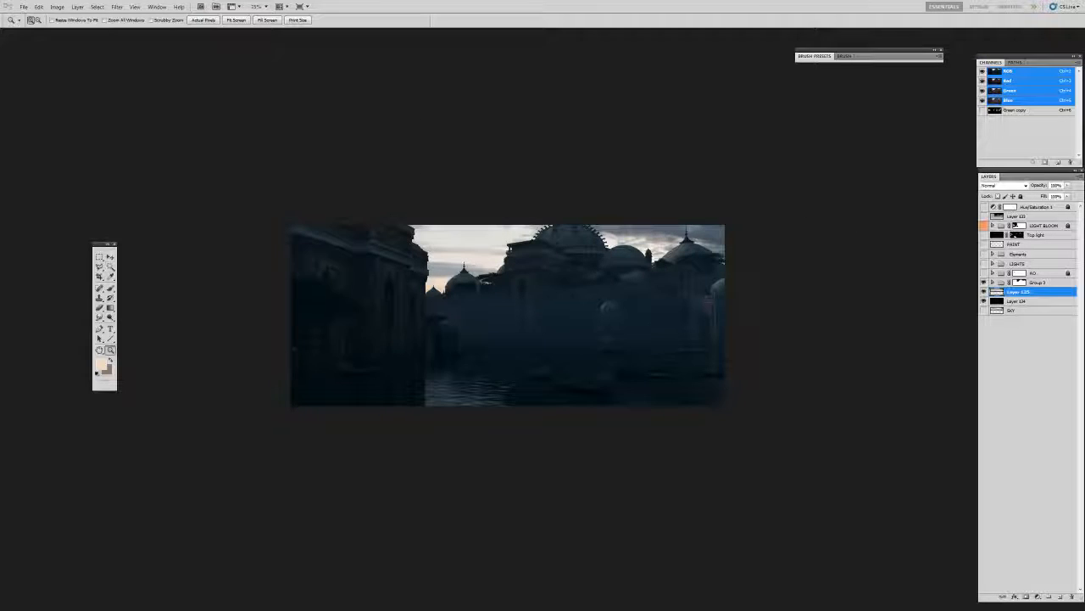
pyautogui.click(57, 7)
pyautogui.moveTo(127, 84)
pyautogui.click(187, 119)
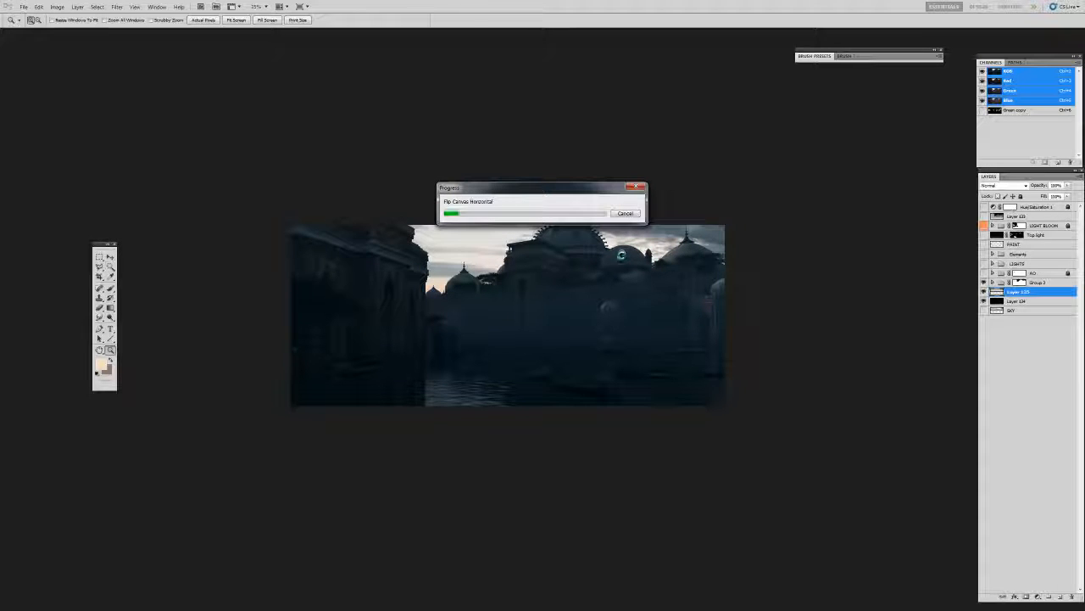
pyautogui.moveTo(581, 188); pyautogui.dragTo(649, 173)
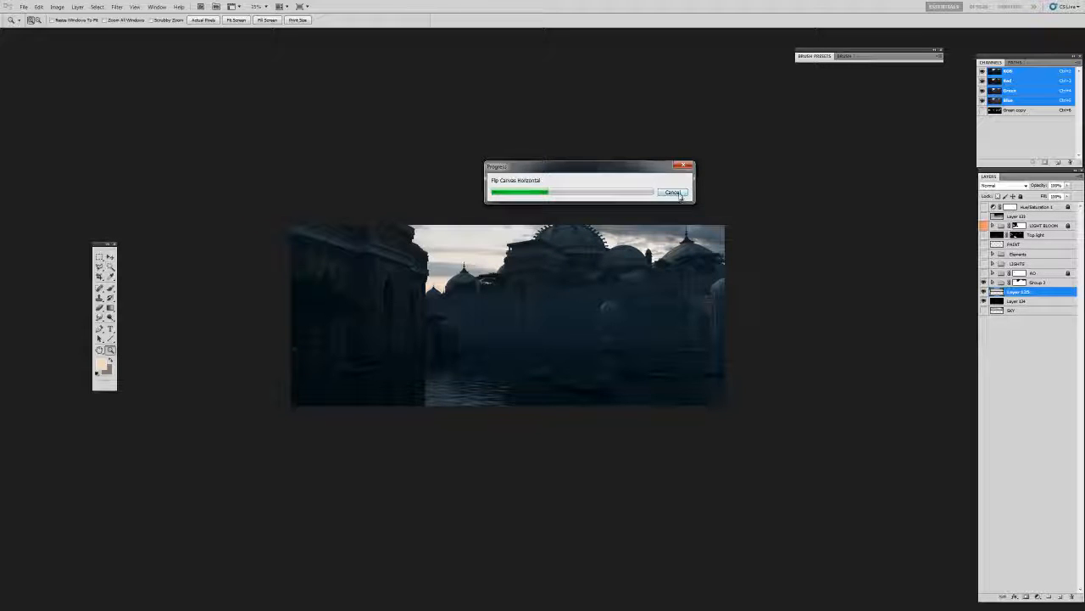
pyautogui.click(680, 194)
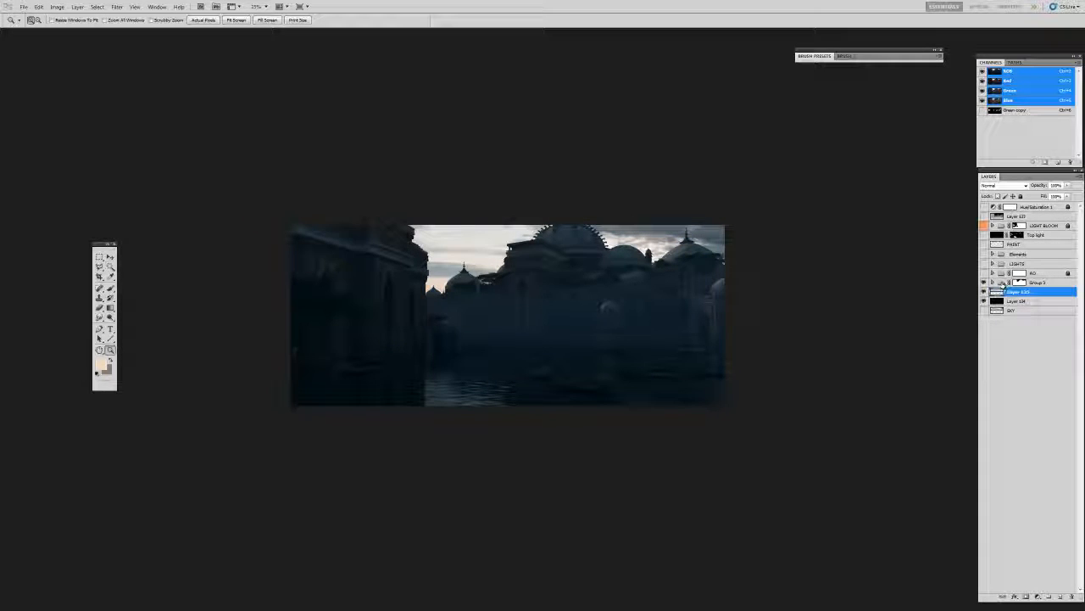
# - Delete the unused Layer 134 and SKY layers beneath the new sky layer
pyautogui.click(1000, 303)
pyautogui.keyDown('shift'); pyautogui.click(999, 311); pyautogui.keyUp('shift')
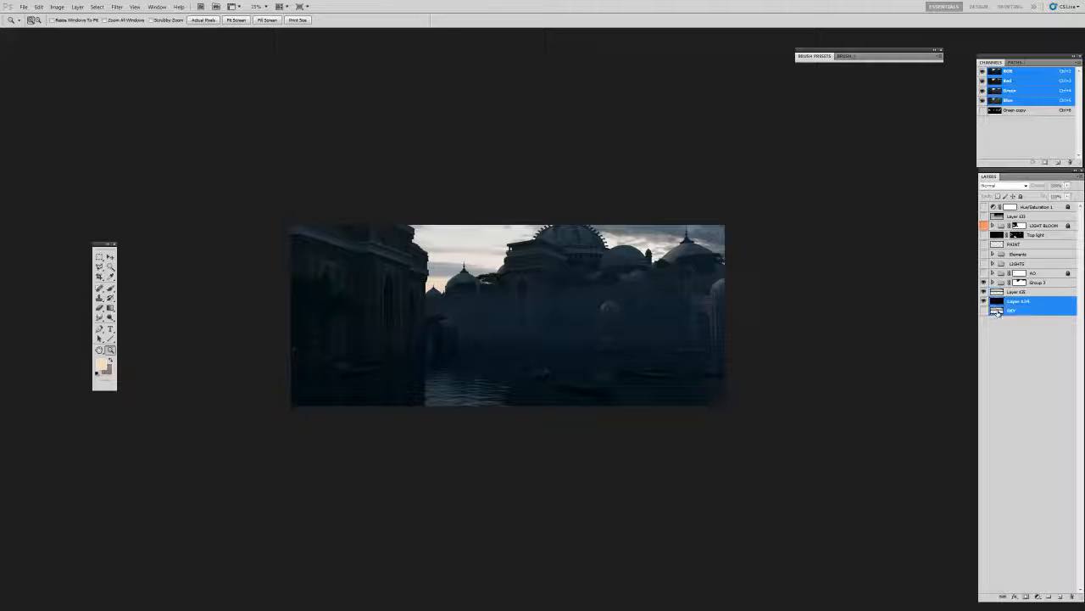
pyautogui.moveTo(999, 312); pyautogui.dragTo(1072, 596)
pyautogui.moveTo(1001, 394); pyautogui.dragTo(1072, 596)
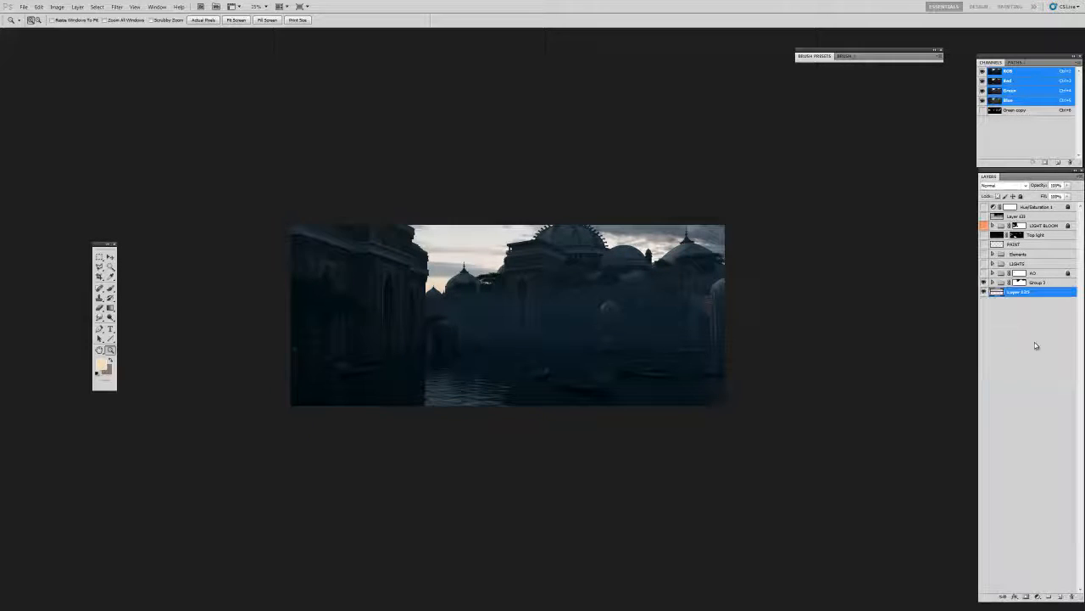
# - Expand Group 3 and the RGB group at its bottom to expose the base render layers
pyautogui.click(1002, 283)
pyautogui.click(993, 283)
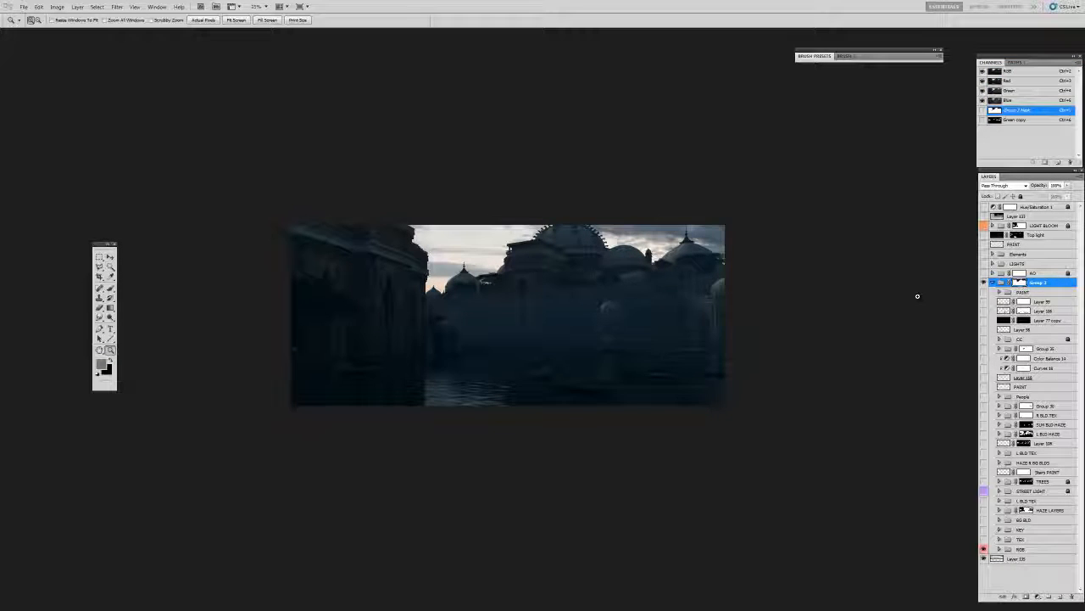
pyautogui.click(666, 335)
pyautogui.moveTo(663, 329); pyautogui.dragTo(701, 308)
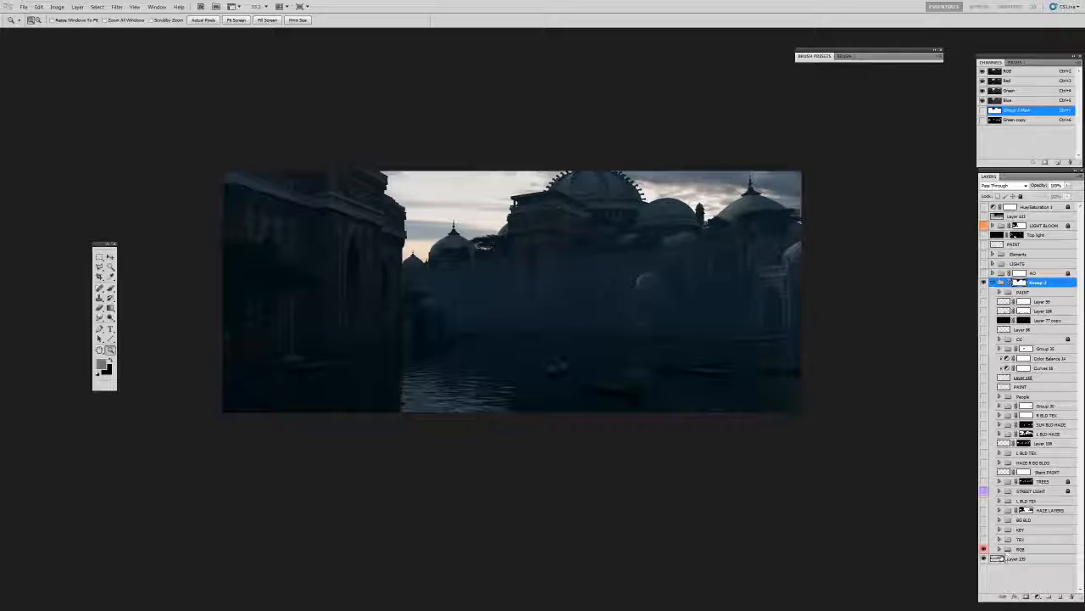
pyautogui.click(1007, 550)
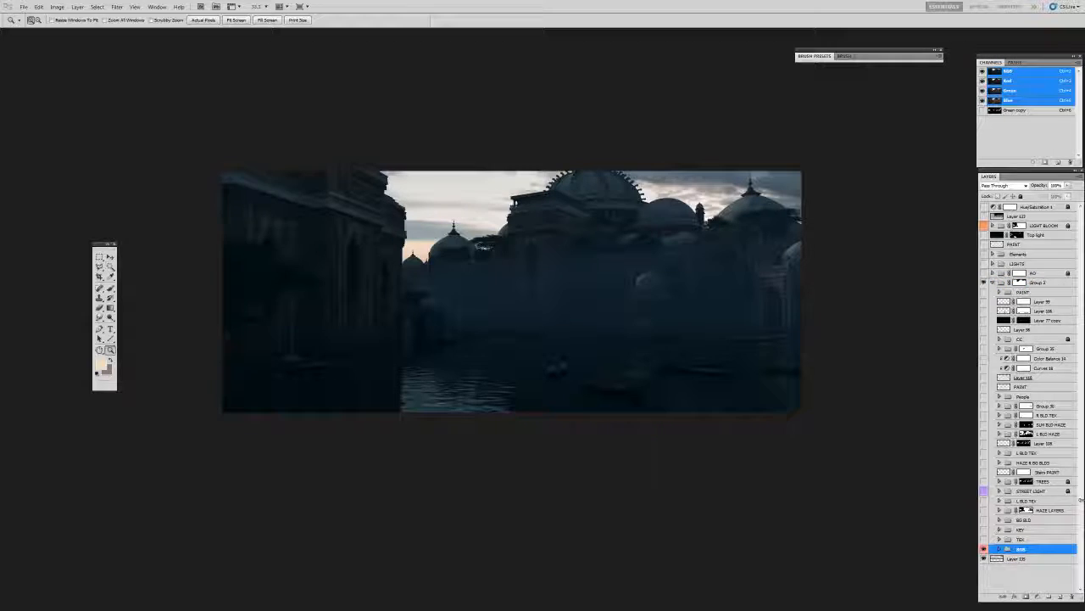
pyautogui.click(1000, 549)
pyautogui.scroll(-1, 1071, 568)
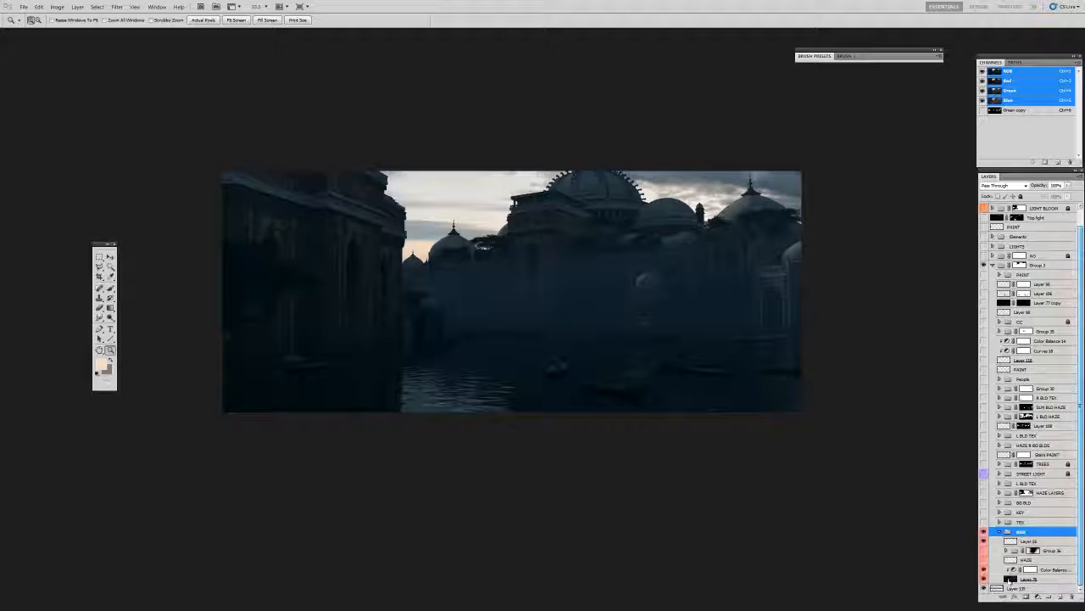
# - Hide the Color Balance adjustment layer clipped to the base render in the RGB group
pyautogui.click(1041, 570)
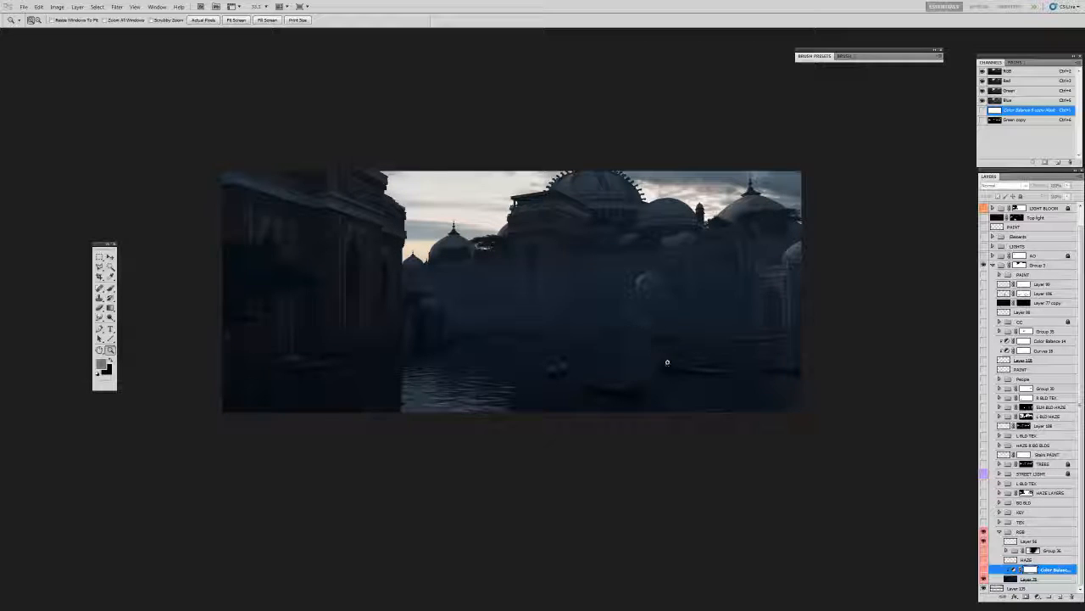
pyautogui.press('v')
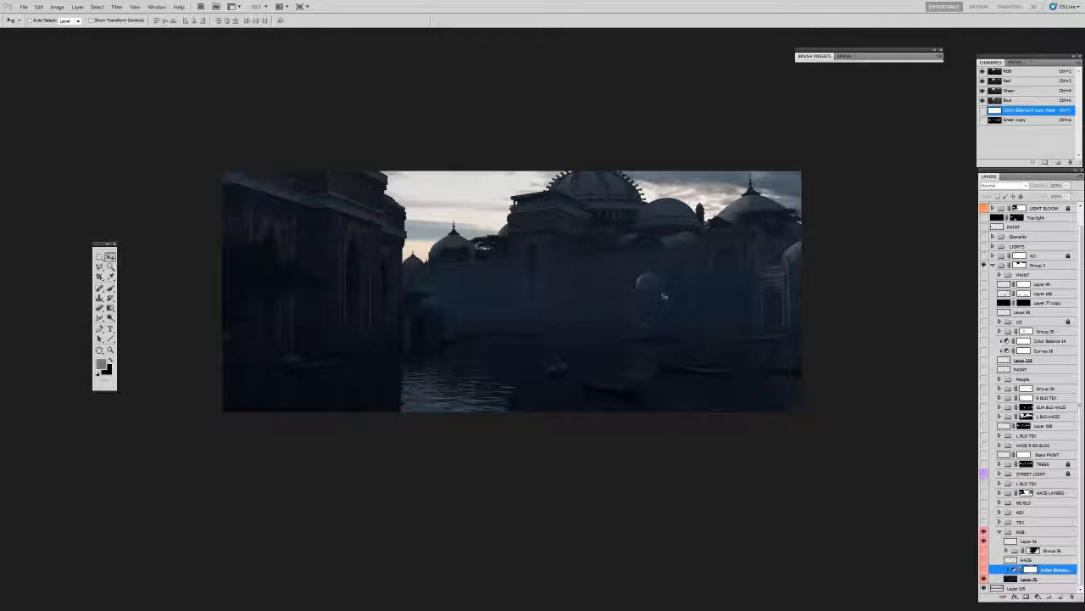
pyautogui.press('z')
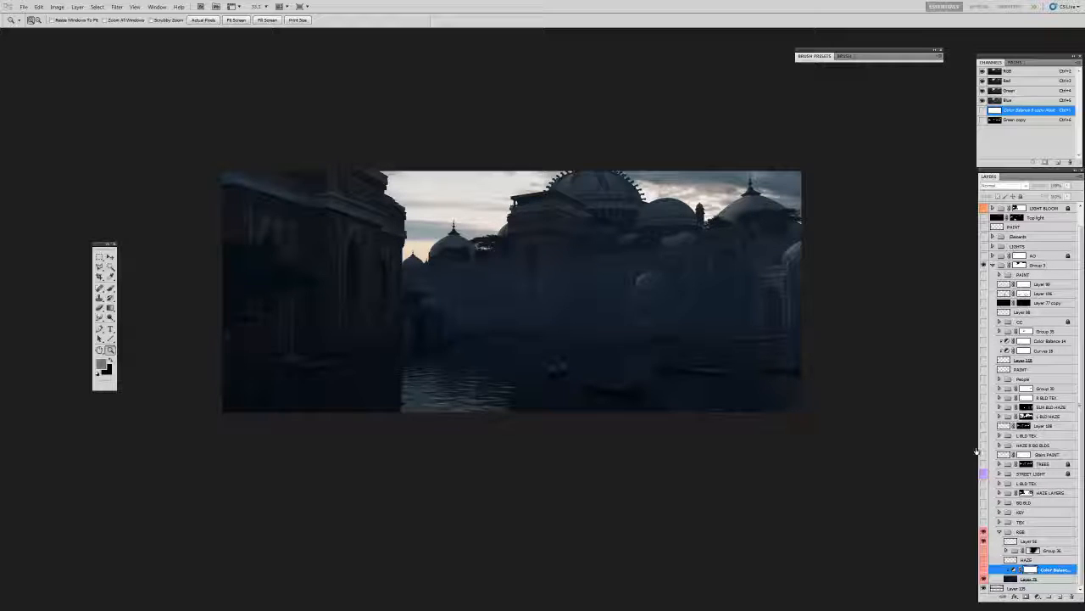
# - Widen the layer list so long layer names fit, and select the Color Balance 8 copy adjustment layer
pyautogui.click(1010, 580)
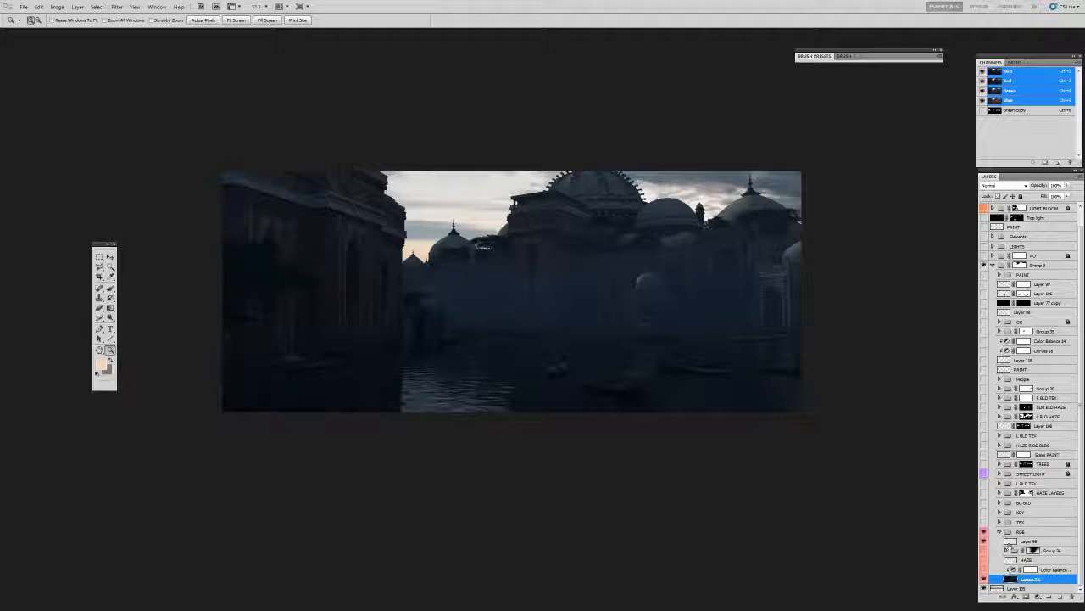
pyautogui.moveTo(1042, 178); pyautogui.dragTo(1016, 178)
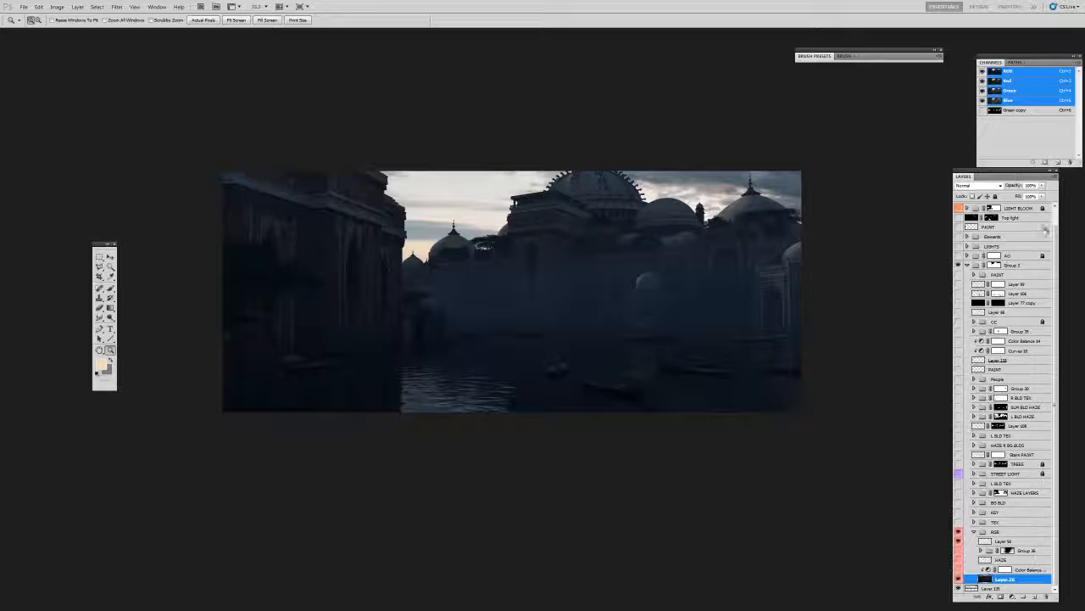
pyautogui.moveTo(1058, 219); pyautogui.dragTo(1081, 220)
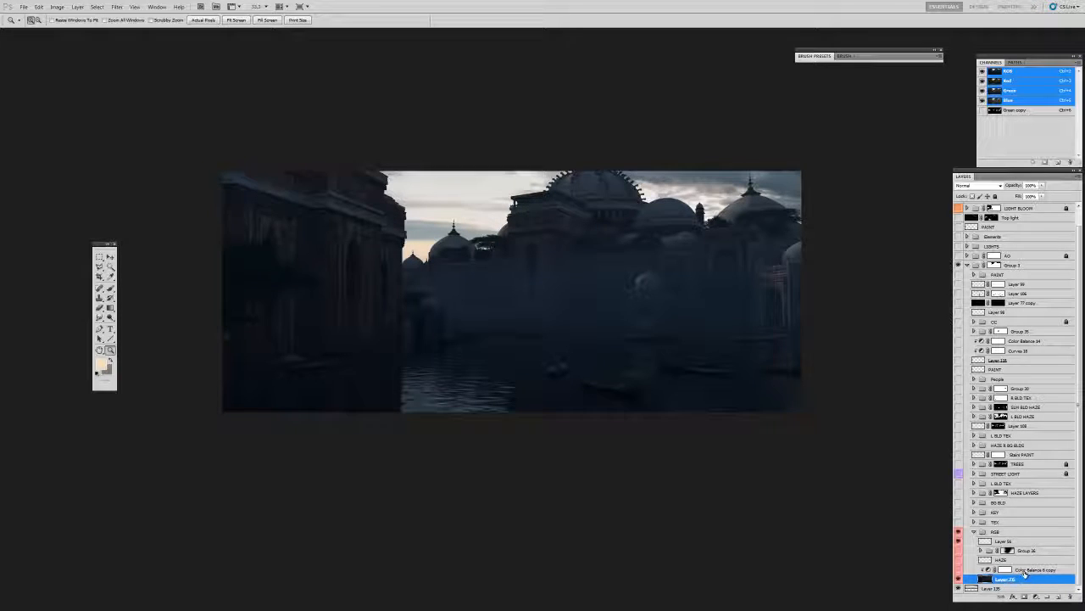
pyautogui.click(1008, 569)
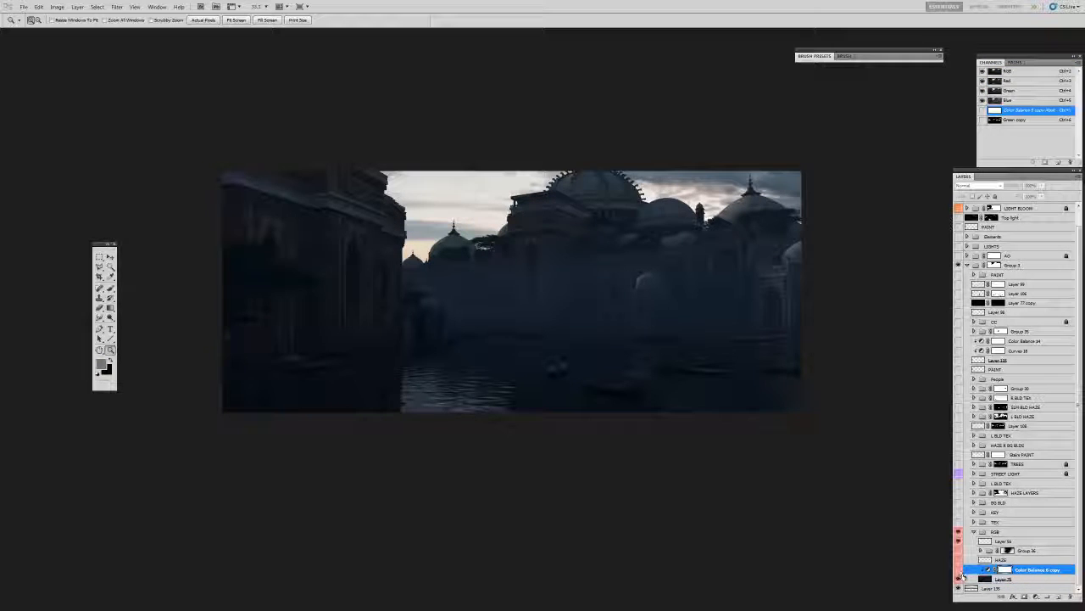
# - Show the Color Balance 8 copy adjustment layer and set its blend mode to Color
pyautogui.click(959, 570)
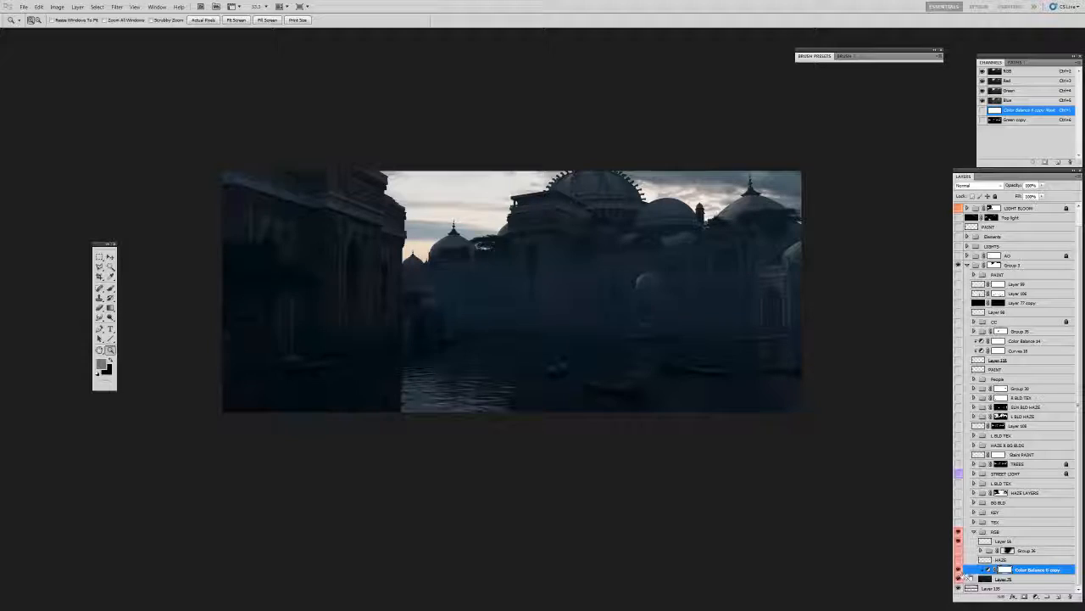
pyautogui.click(1026, 569)
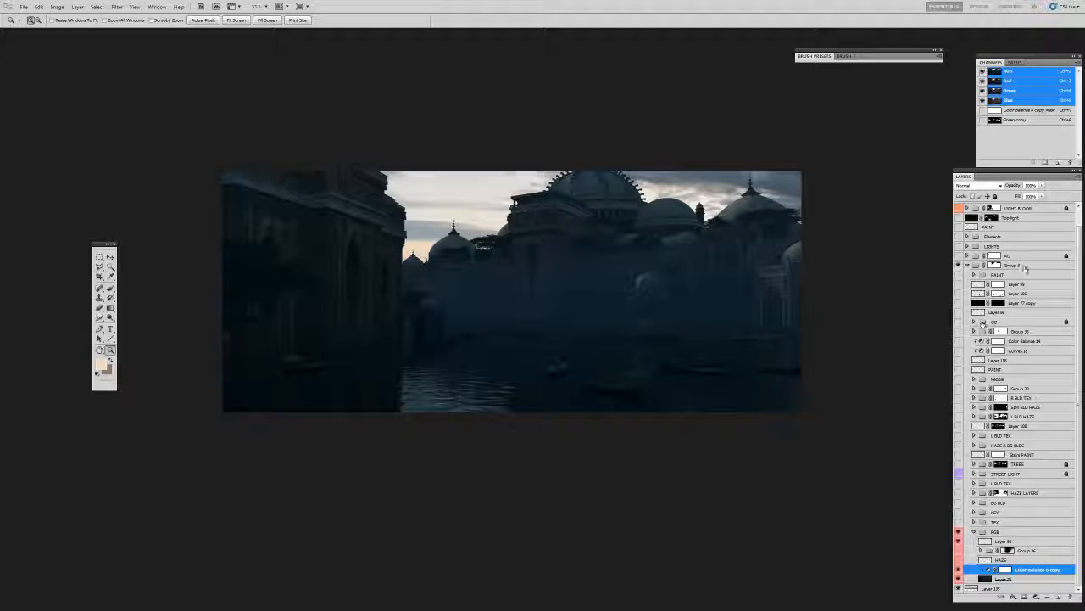
pyautogui.click(980, 185)
pyautogui.click(962, 397)
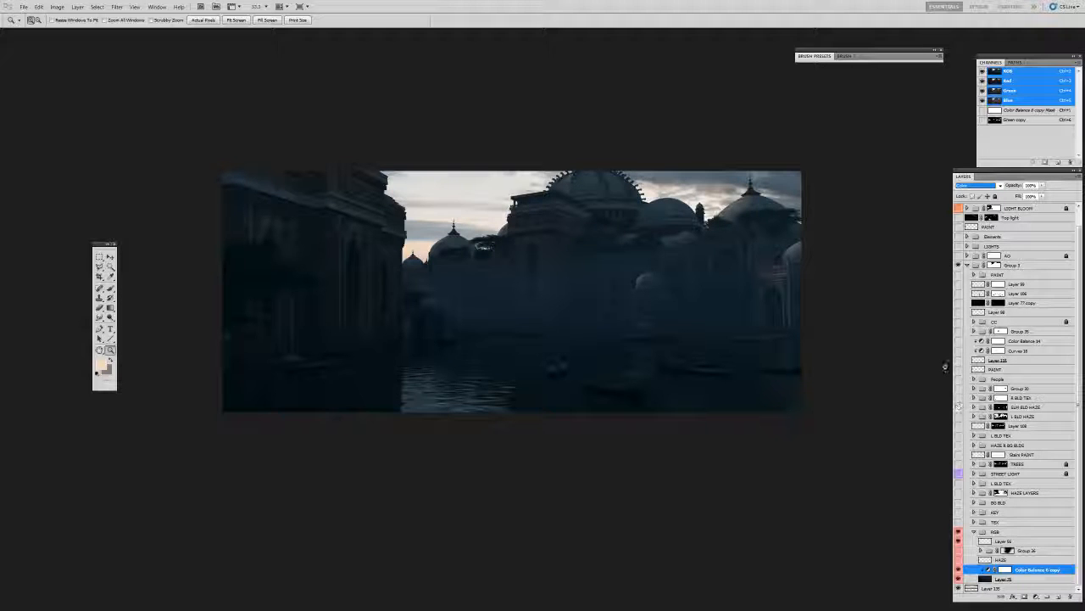
# - Compare the Color Balance layer's Normal and Color blend modes with the Hue/Saturation 1 greyscale check on and off, finishing on Color
pyautogui.scroll(1, 959, 207)
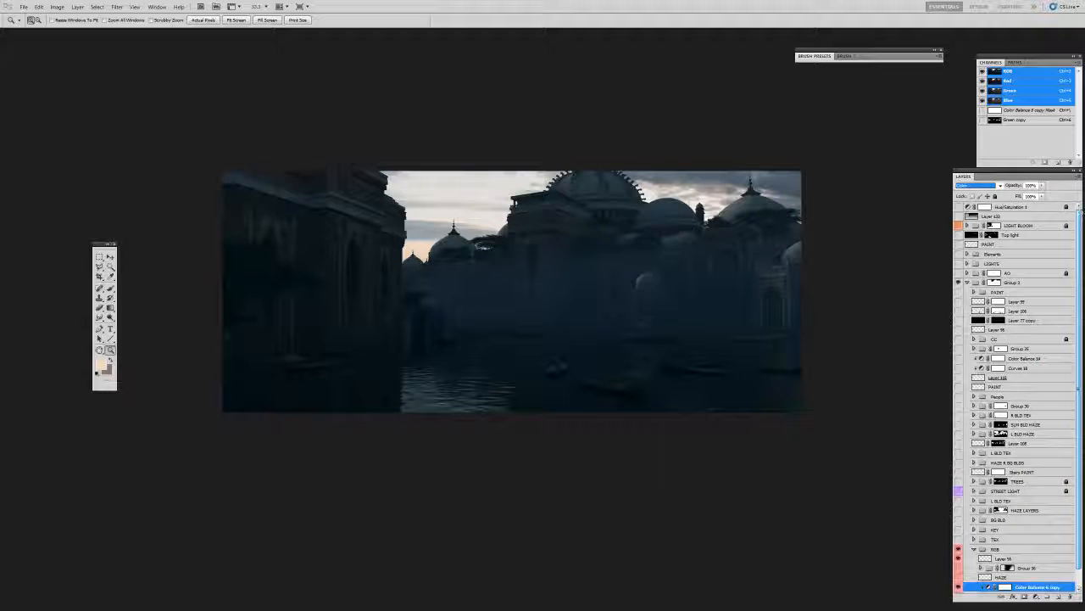
pyautogui.click(959, 207)
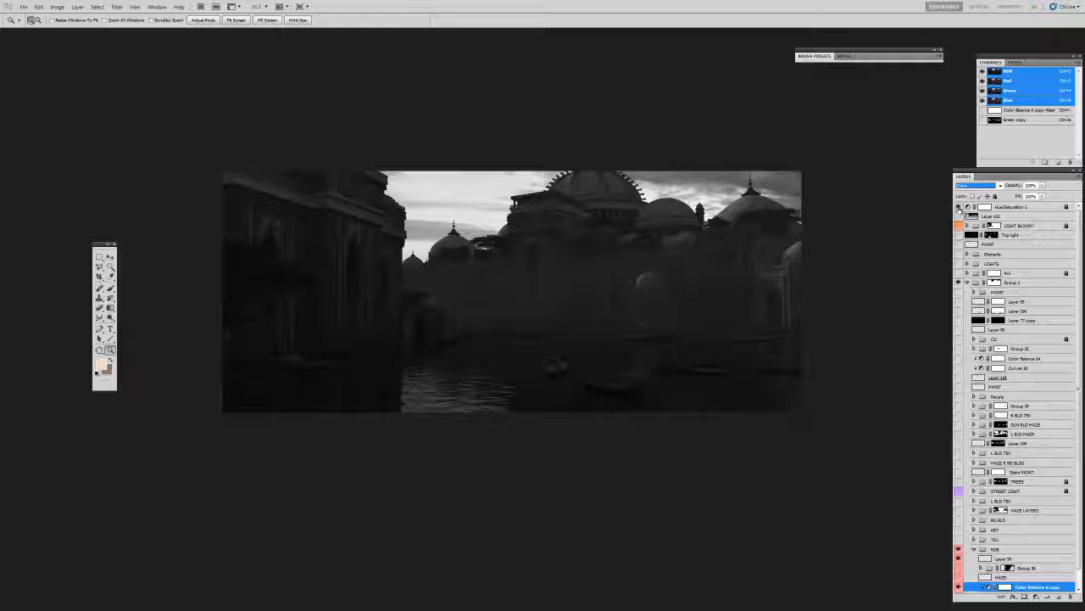
pyautogui.click(977, 185)
pyautogui.click(975, 181)
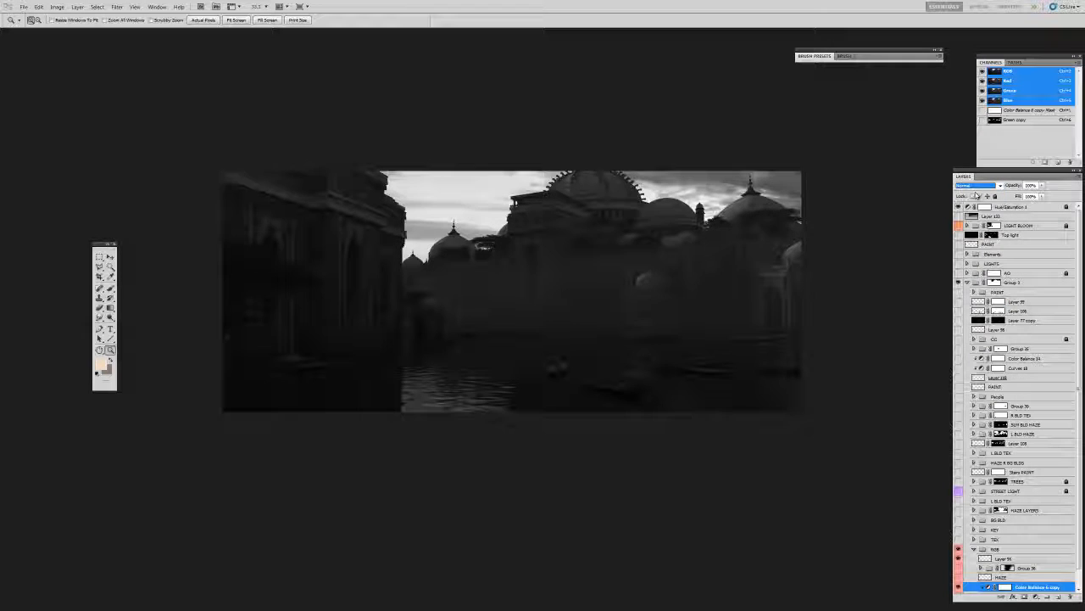
pyautogui.click(976, 184)
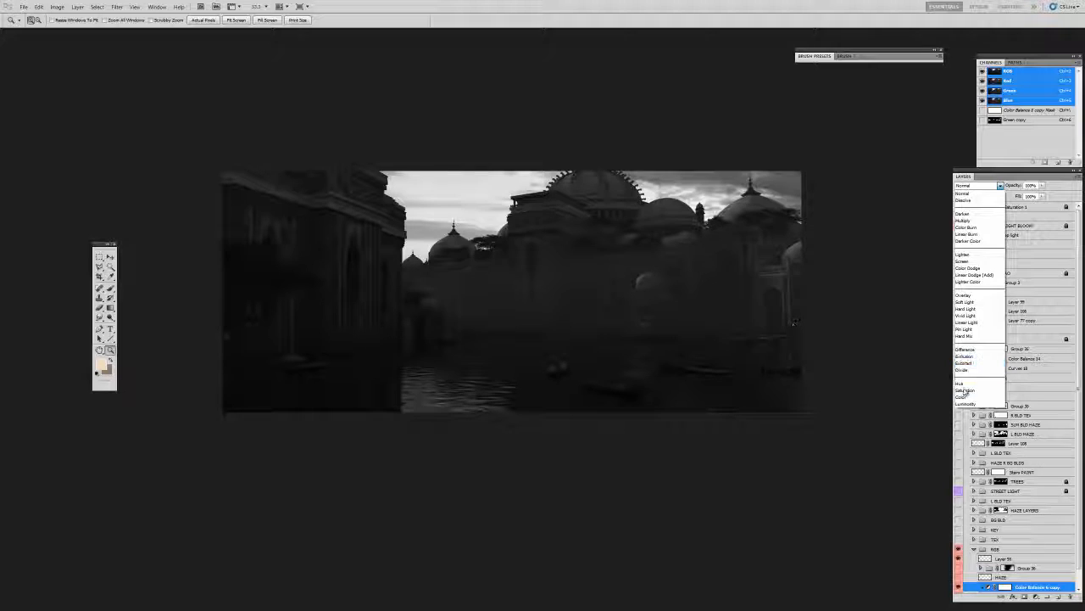
pyautogui.click(964, 397)
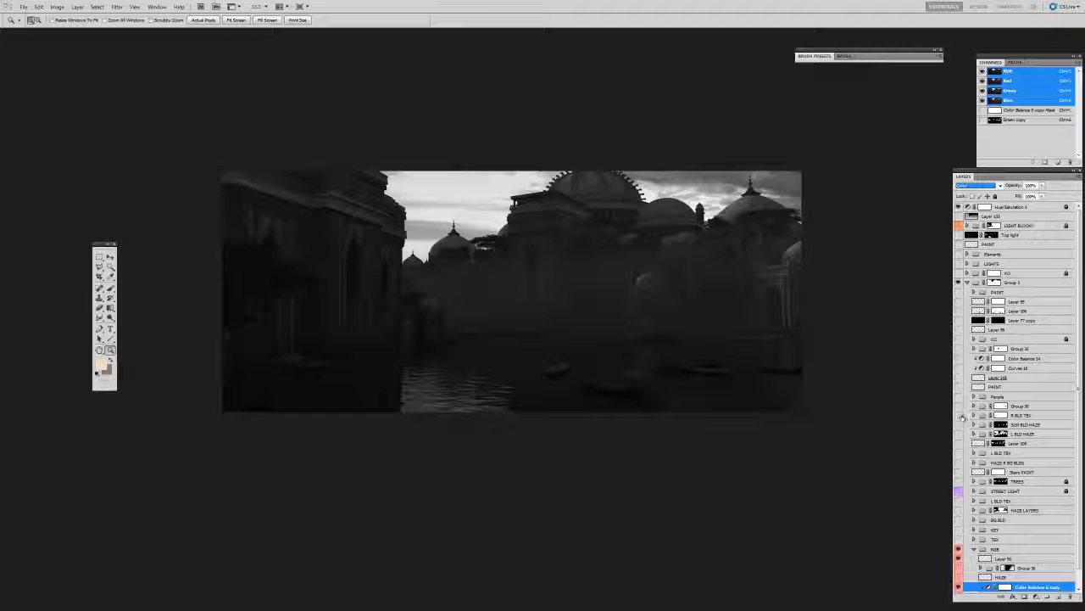
pyautogui.click(976, 184)
pyautogui.click(979, 187)
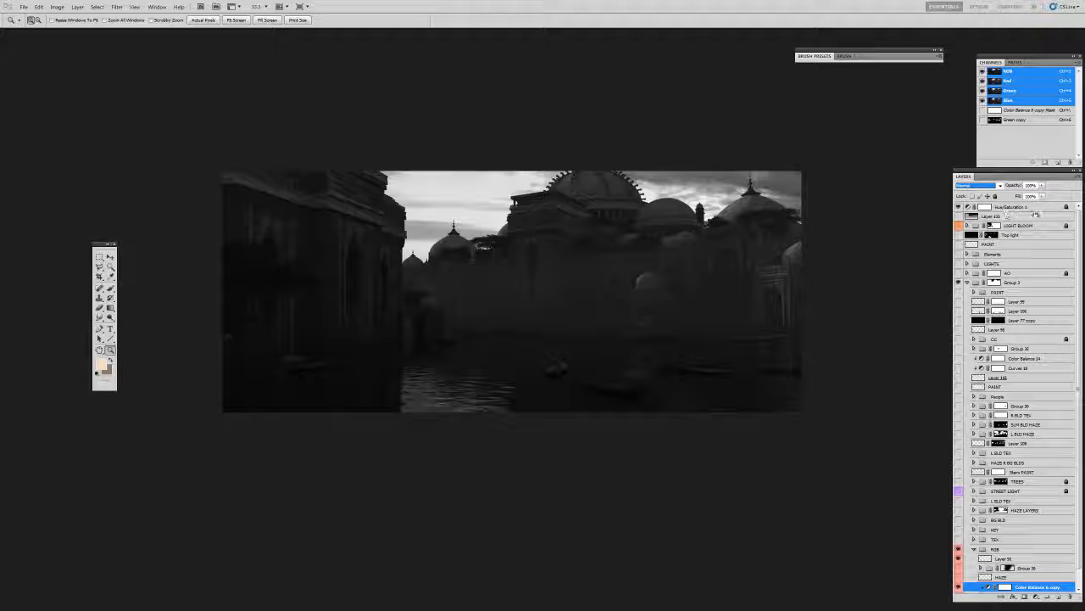
pyautogui.click(961, 207)
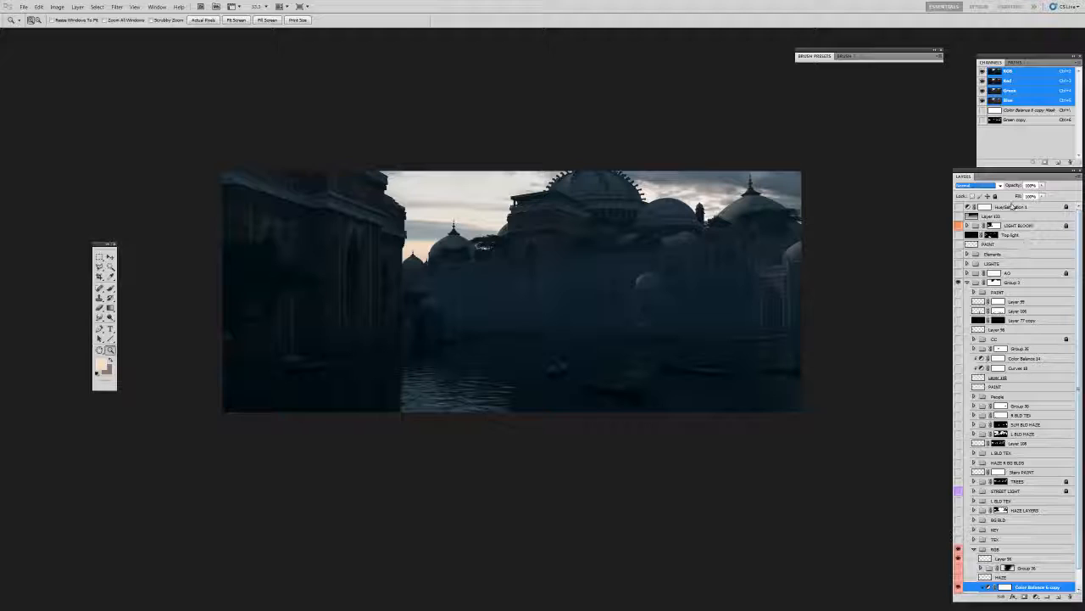
pyautogui.click(977, 185)
pyautogui.click(971, 397)
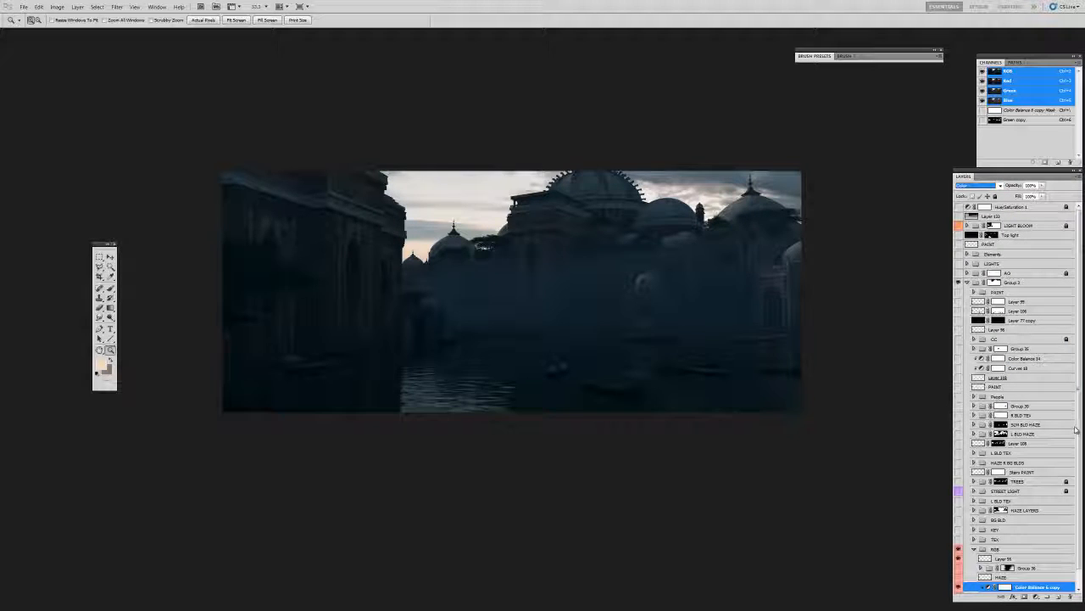
# - Add a clipped Curves adjustment directly beneath the Color Balance layer and set its blend mode to Luminosity
pyautogui.scroll(-1, 1017, 424)
pyautogui.click(1027, 596)
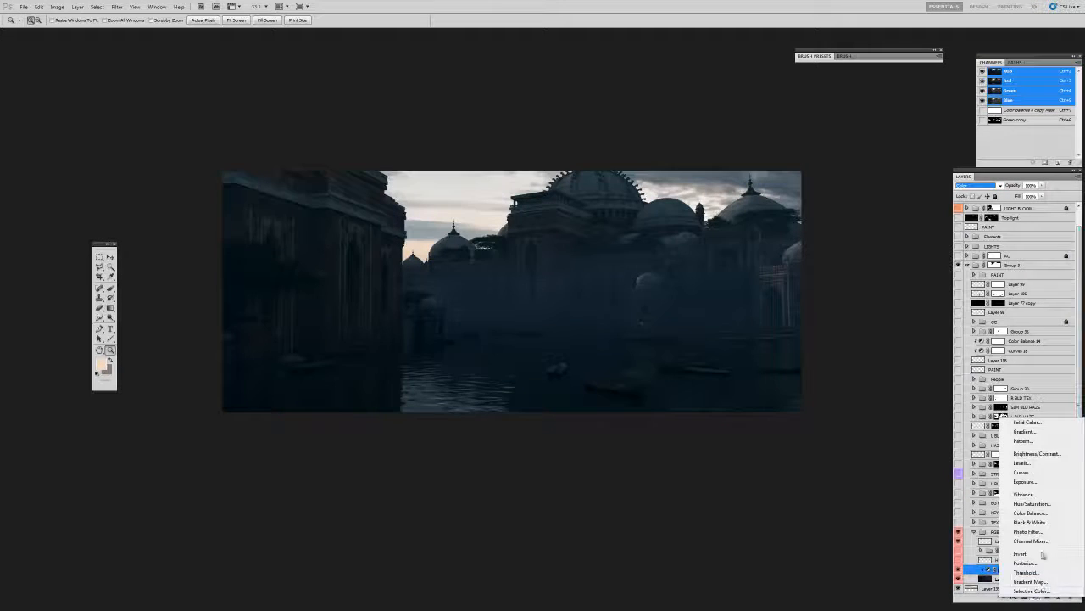
pyautogui.click(1040, 474)
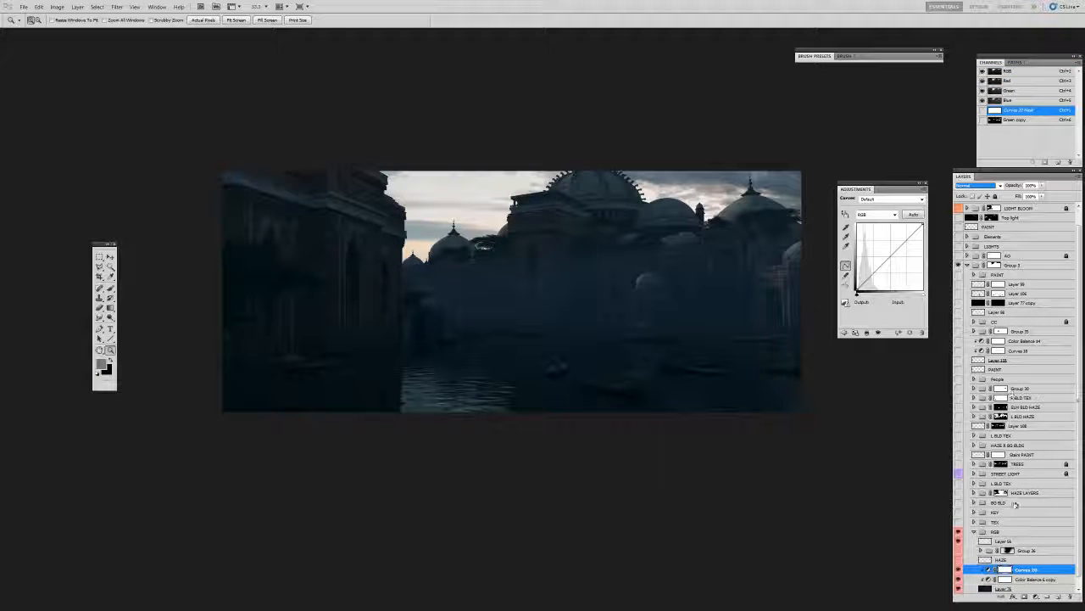
pyautogui.moveTo(1020, 570); pyautogui.dragTo(1020, 585)
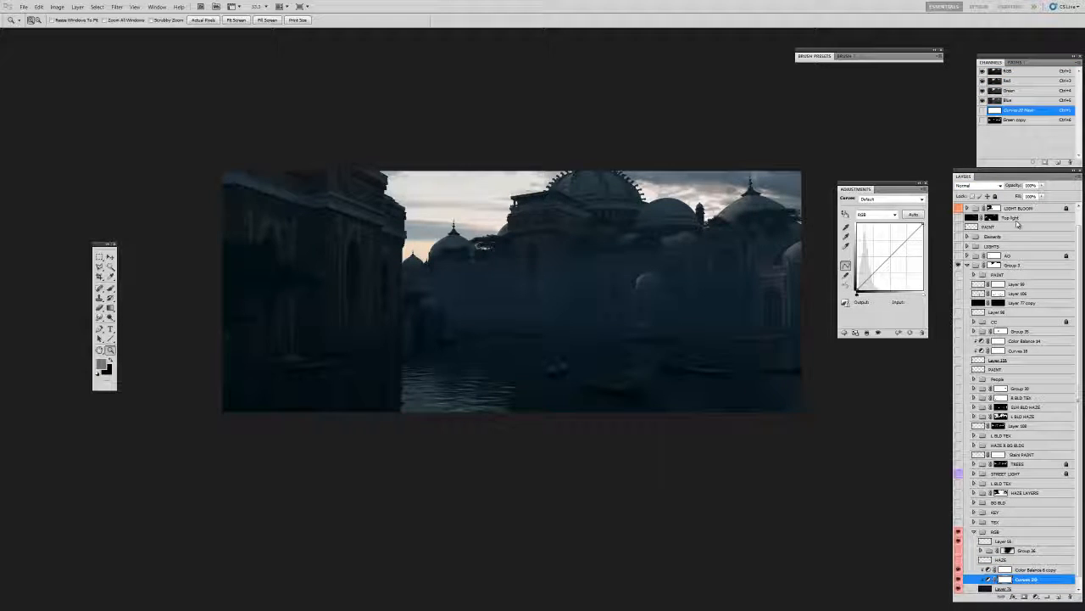
pyautogui.click(979, 185)
pyautogui.click(963, 410)
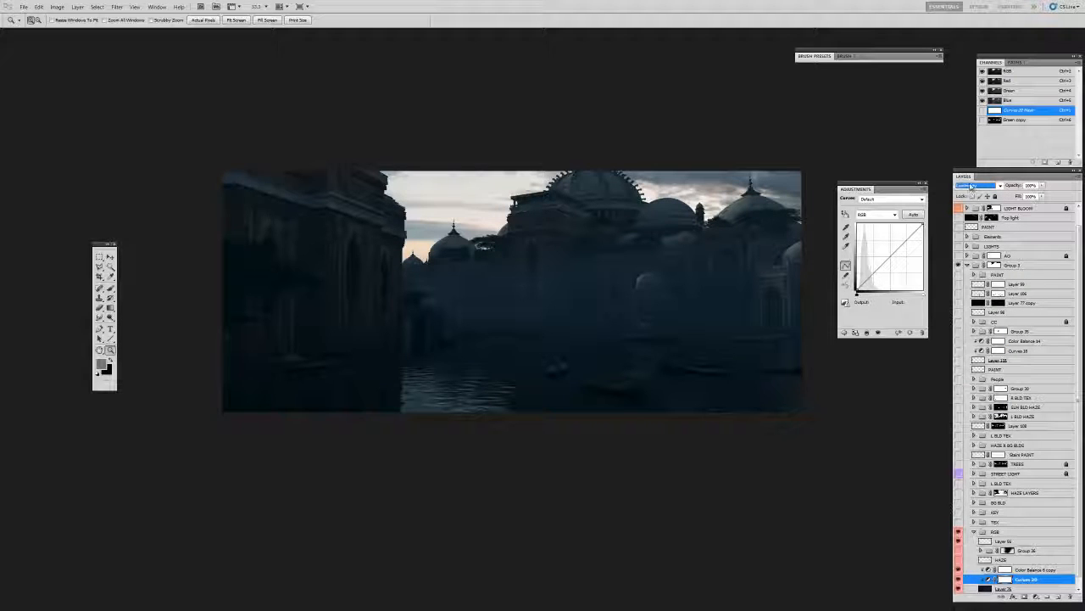
# - Add a control point near the middle of the RGB curve and adjust it slightly
pyautogui.moveTo(901, 190); pyautogui.dragTo(893, 191)
pyautogui.click(883, 256)
pyautogui.moveTo(883, 256); pyautogui.dragTo(884, 258)
# - Examine the Color Balance and Curves layers one after the other under the Hue/Saturation 1 greyscale check, and turn the check off
pyautogui.scroll(1, 994, 227)
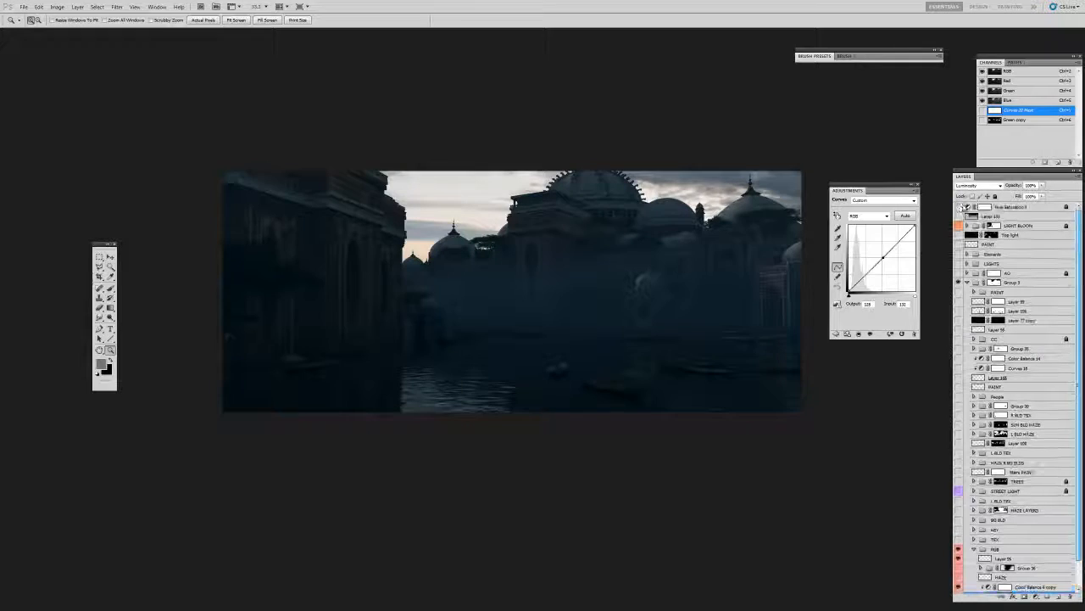
pyautogui.click(959, 208)
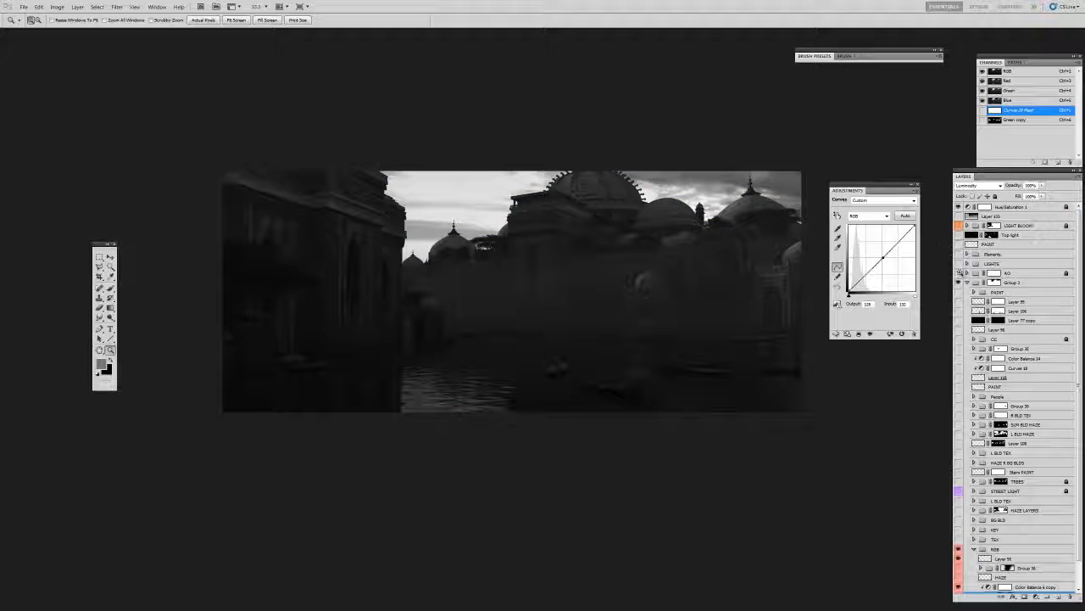
pyautogui.click(1001, 587)
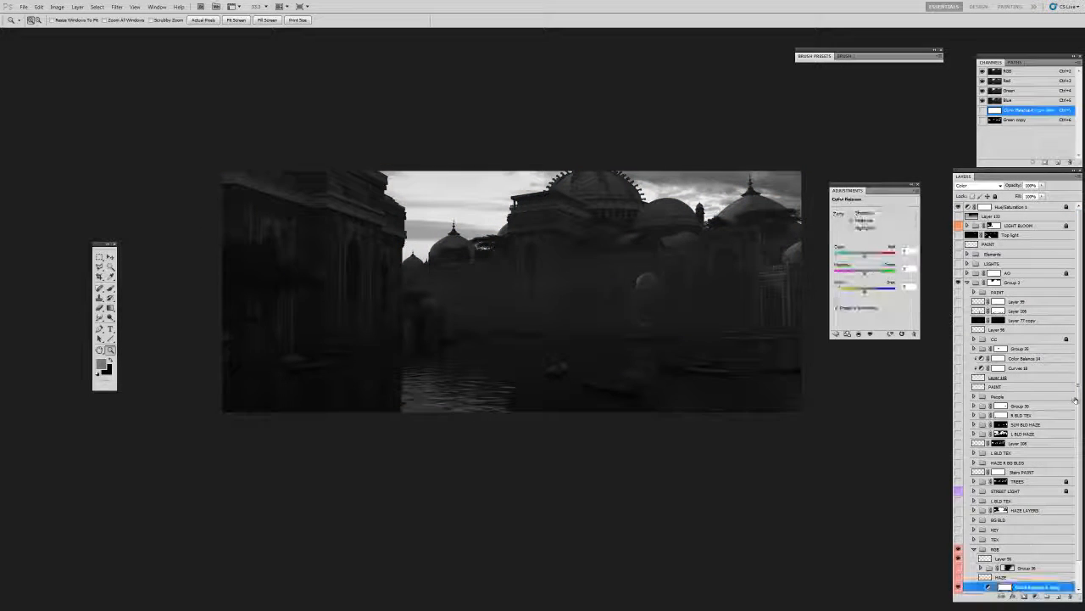
pyautogui.scroll(-1, 1082, 287)
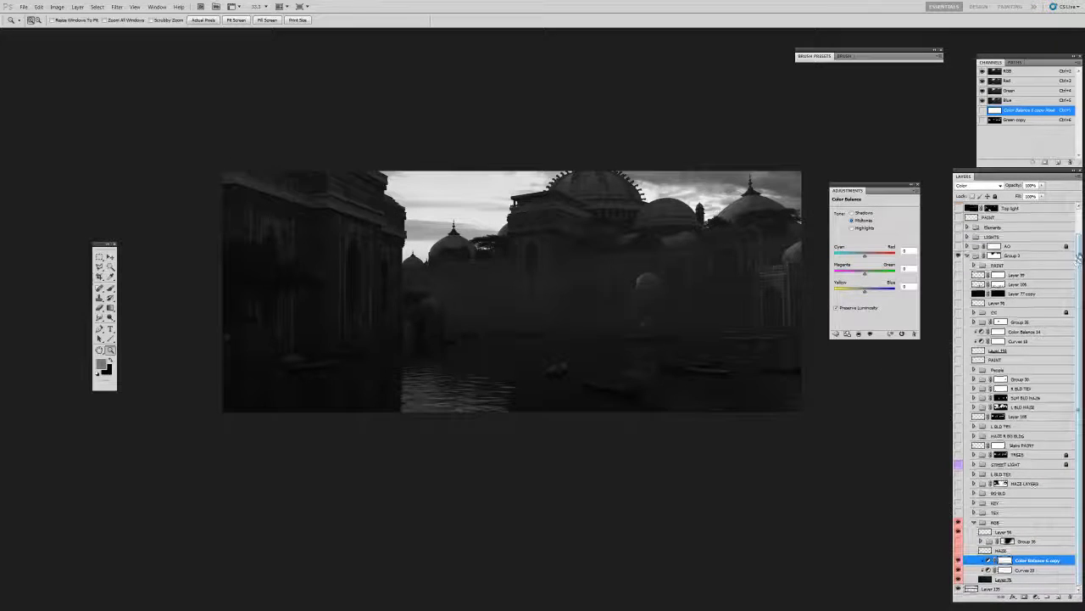
pyautogui.scroll(1, 1075, 264)
pyautogui.scroll(-2, 1076, 253)
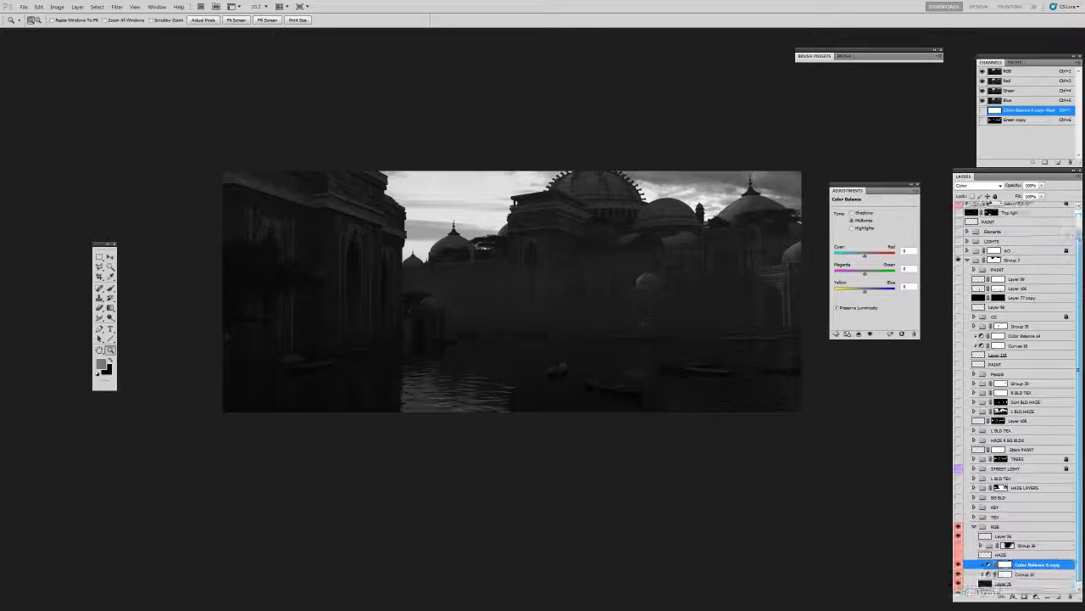
pyautogui.click(1024, 569)
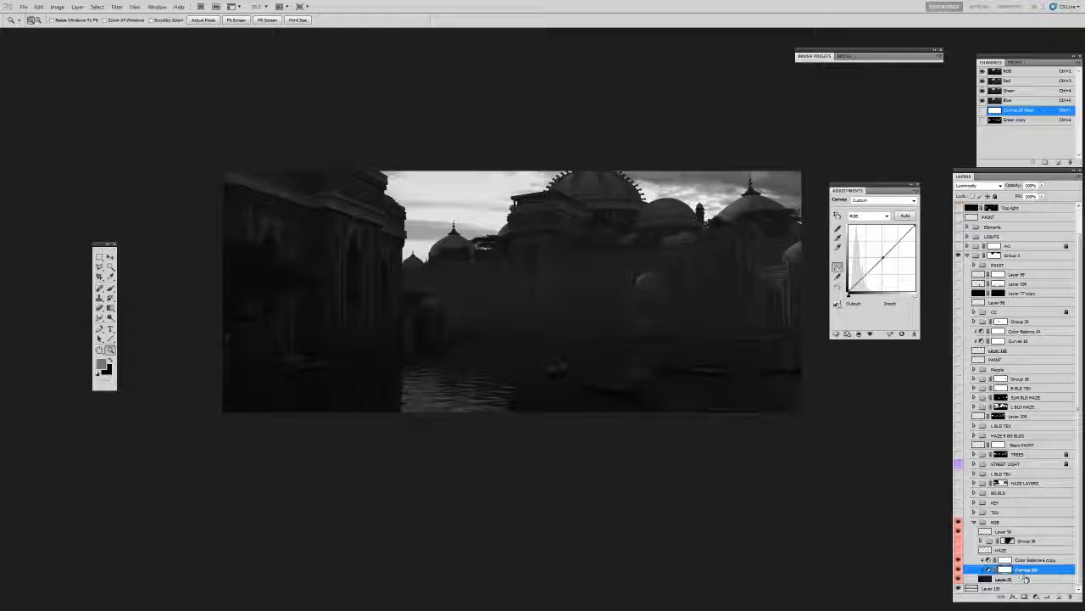
pyautogui.click(988, 569)
pyautogui.click(1023, 563)
pyautogui.click(1023, 561)
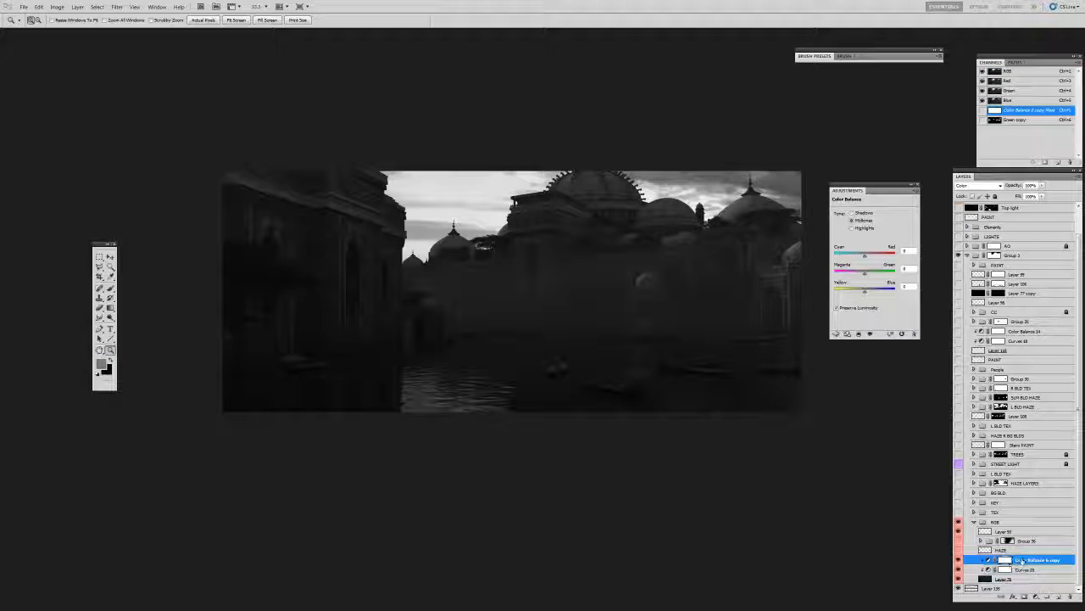
pyautogui.click(1024, 570)
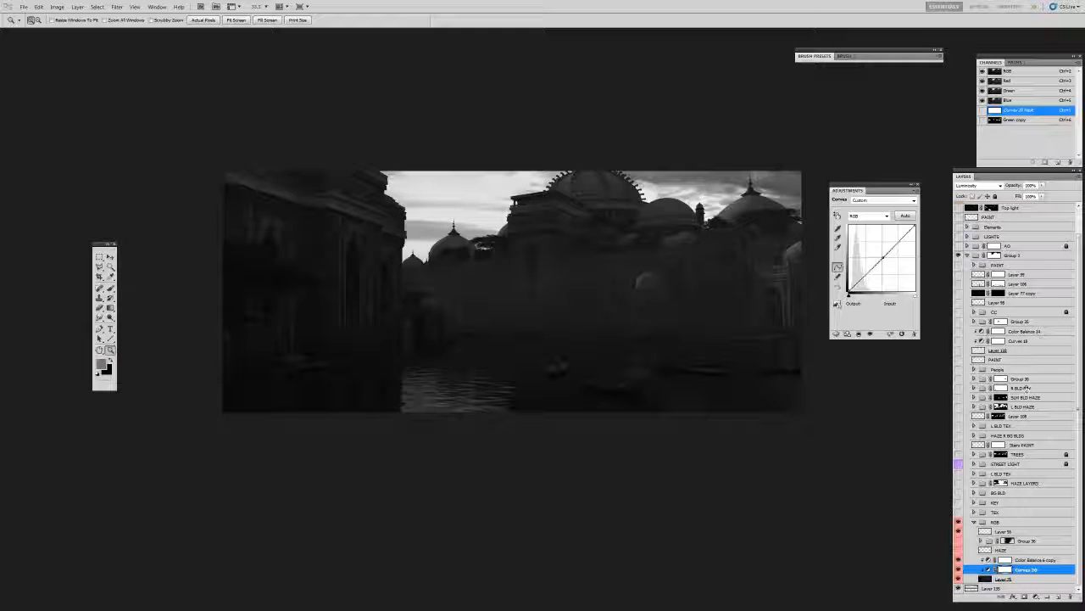
pyautogui.scroll(1, 984, 254)
pyautogui.click(960, 207)
pyautogui.moveTo(1077, 485); pyautogui.dragTo(1078, 525)
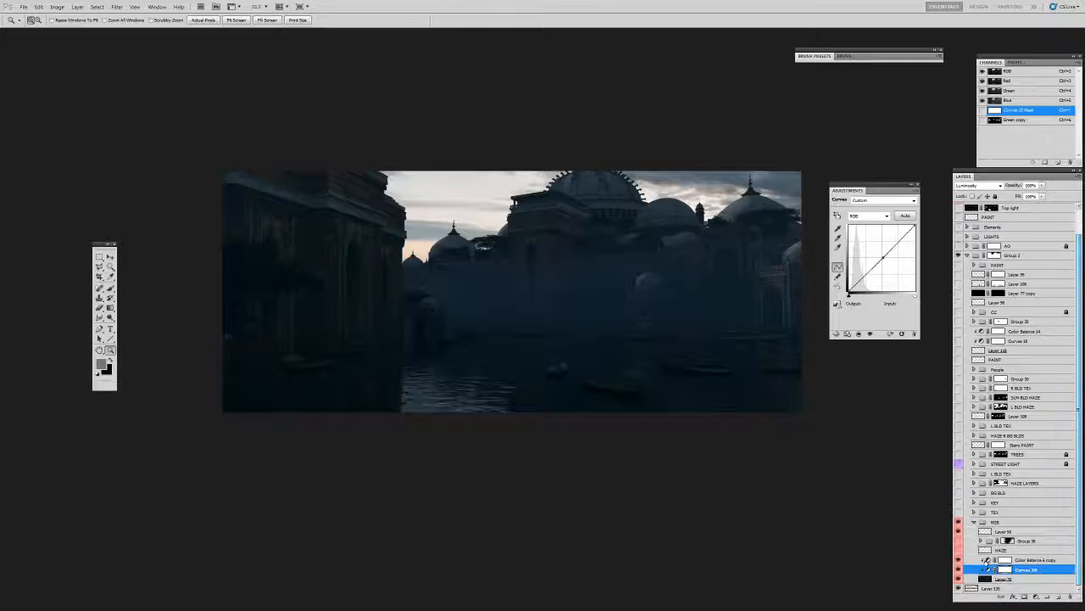
# - Delete the Curves adjustment layer above the base render and set the Color Balance layer's blend mode to Normal
pyautogui.moveTo(1037, 570); pyautogui.dragTo(1071, 596)
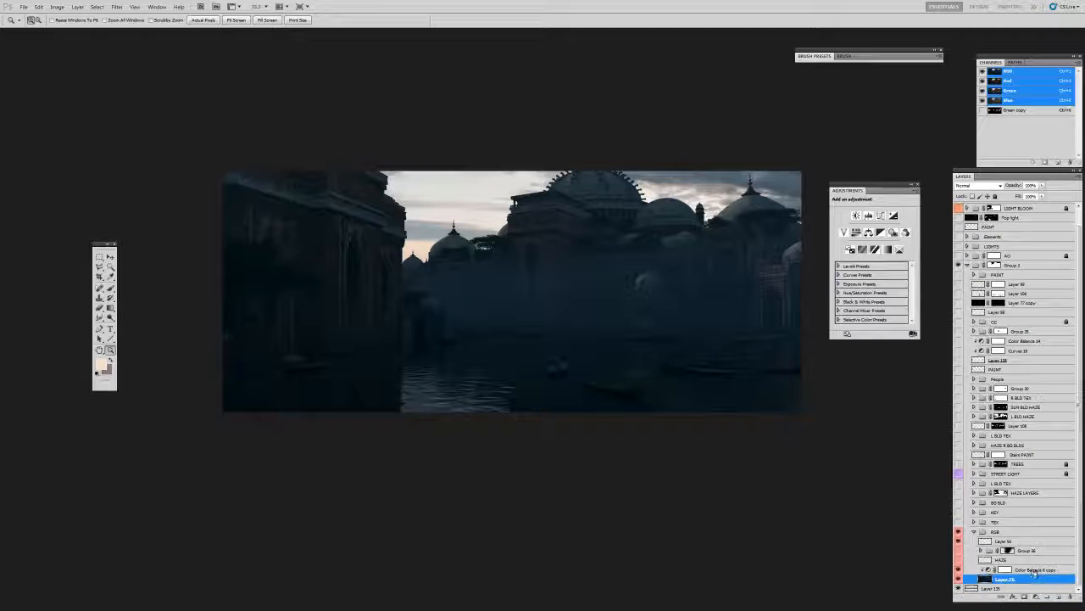
pyautogui.click(1036, 570)
pyautogui.click(982, 185)
pyautogui.click(977, 181)
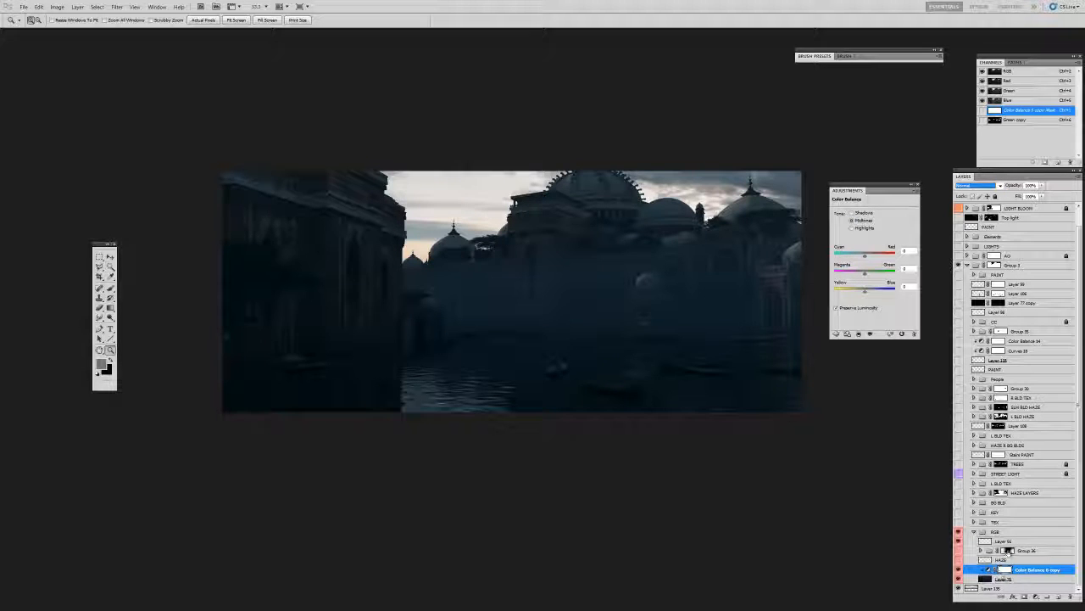
# - Examine the shadow and highlight settings of the Color Balance 8 copy layer, keeping its settings clear of the painting
pyautogui.click(987, 561)
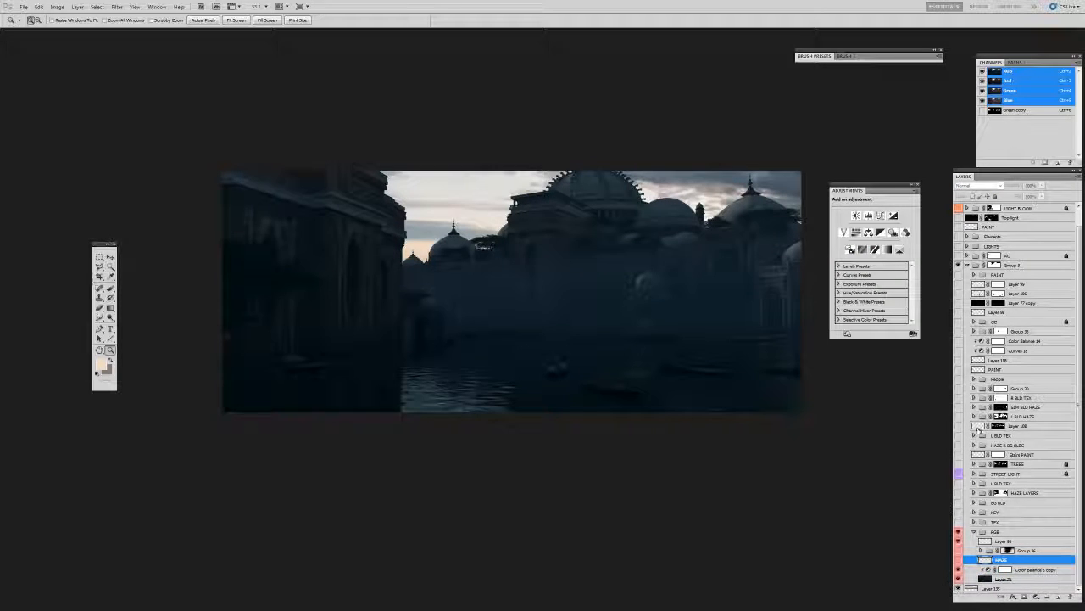
pyautogui.moveTo(760, 312); pyautogui.dragTo(753, 309)
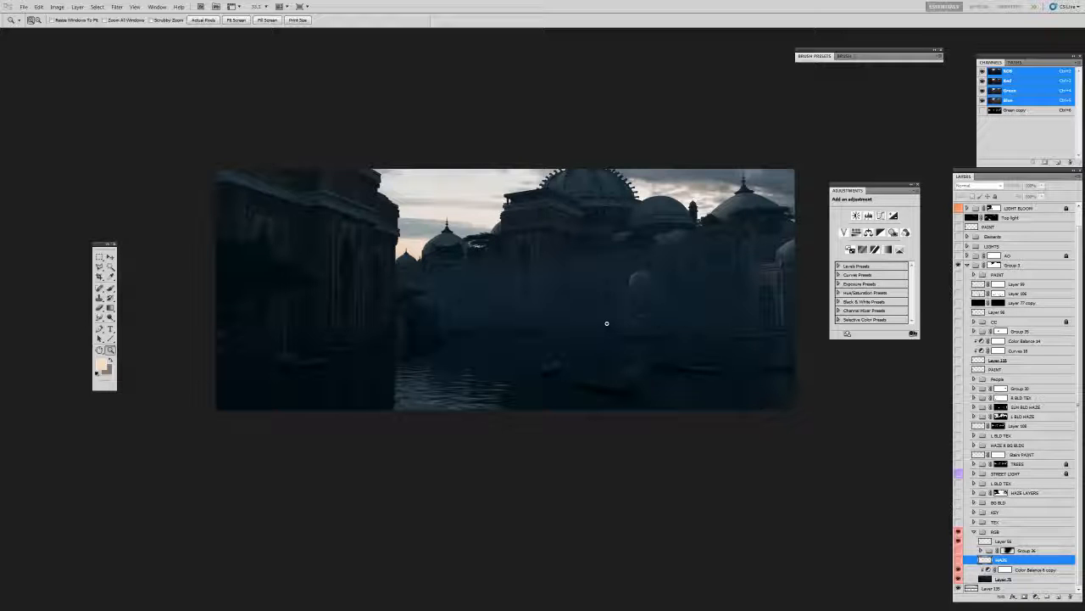
pyautogui.click(986, 571)
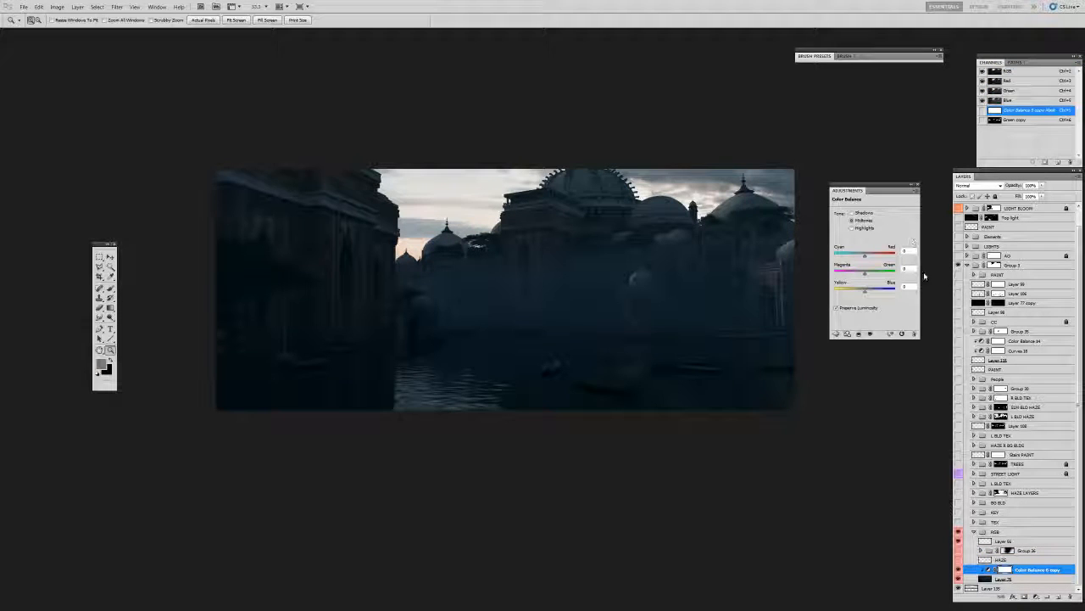
pyautogui.click(984, 568)
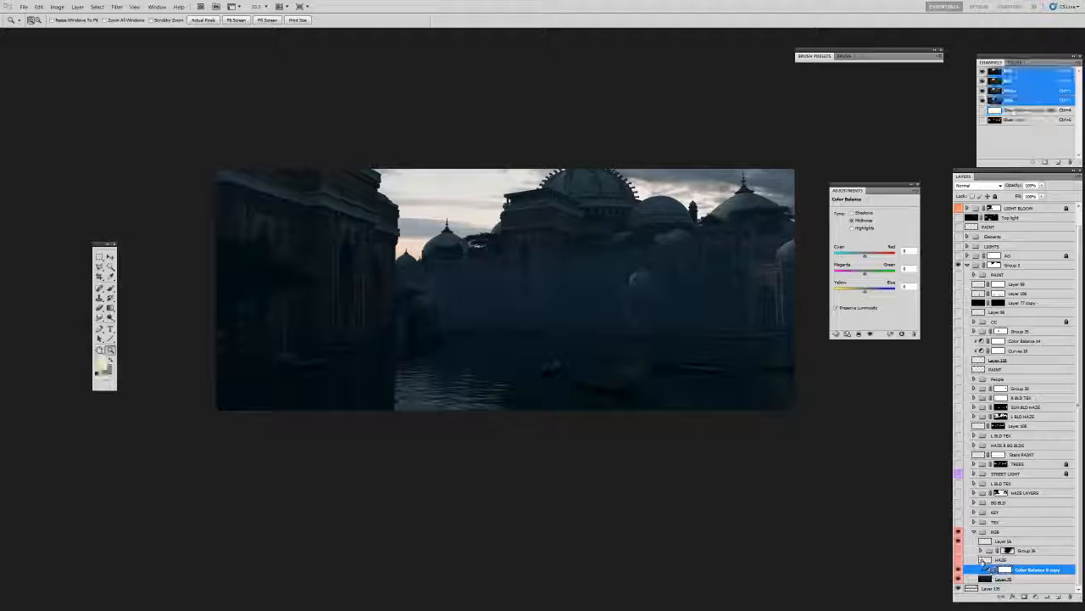
pyautogui.click(862, 213)
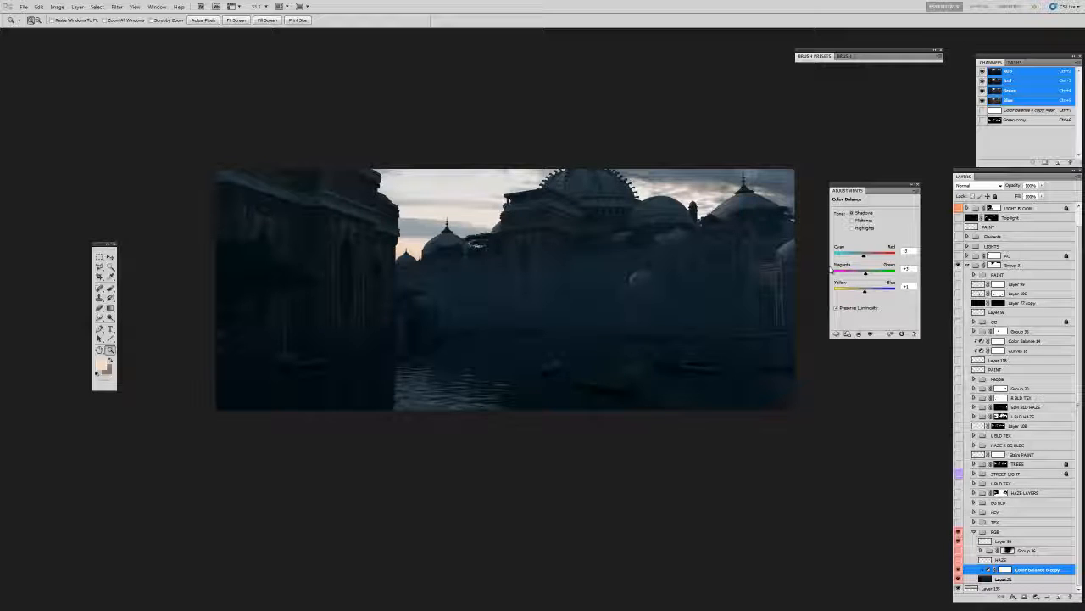
pyautogui.click(862, 227)
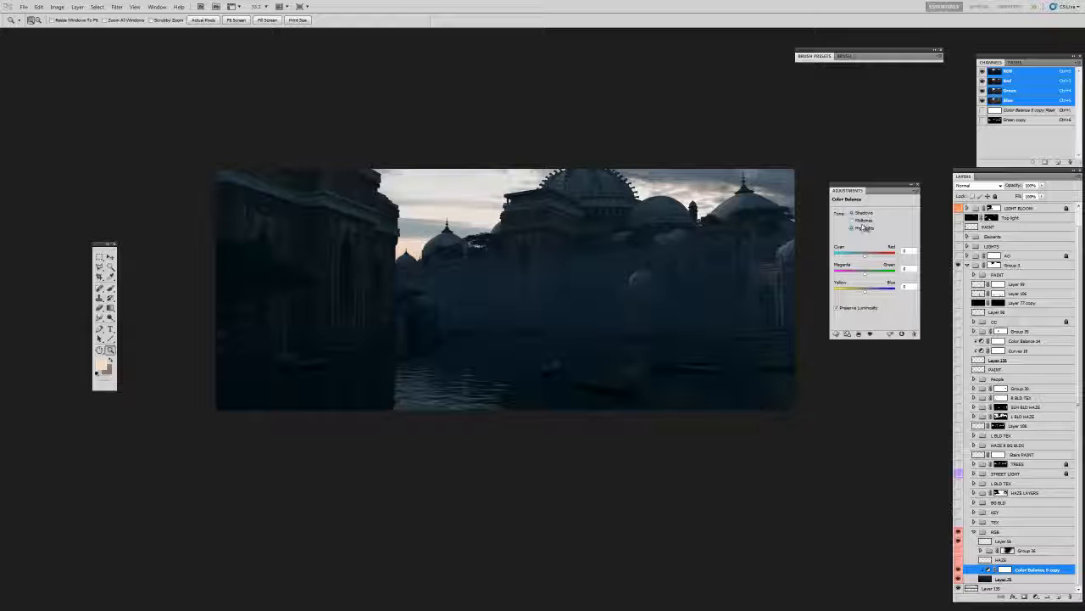
pyautogui.click(862, 213)
pyautogui.moveTo(889, 192); pyautogui.dragTo(893, 208)
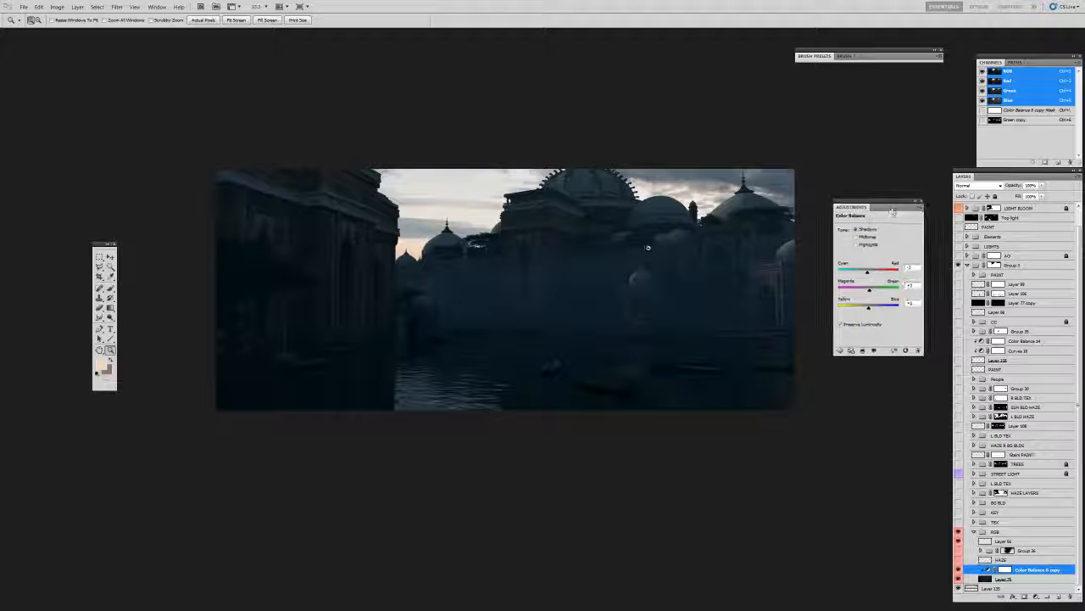
pyautogui.moveTo(890, 206); pyautogui.dragTo(899, 199)
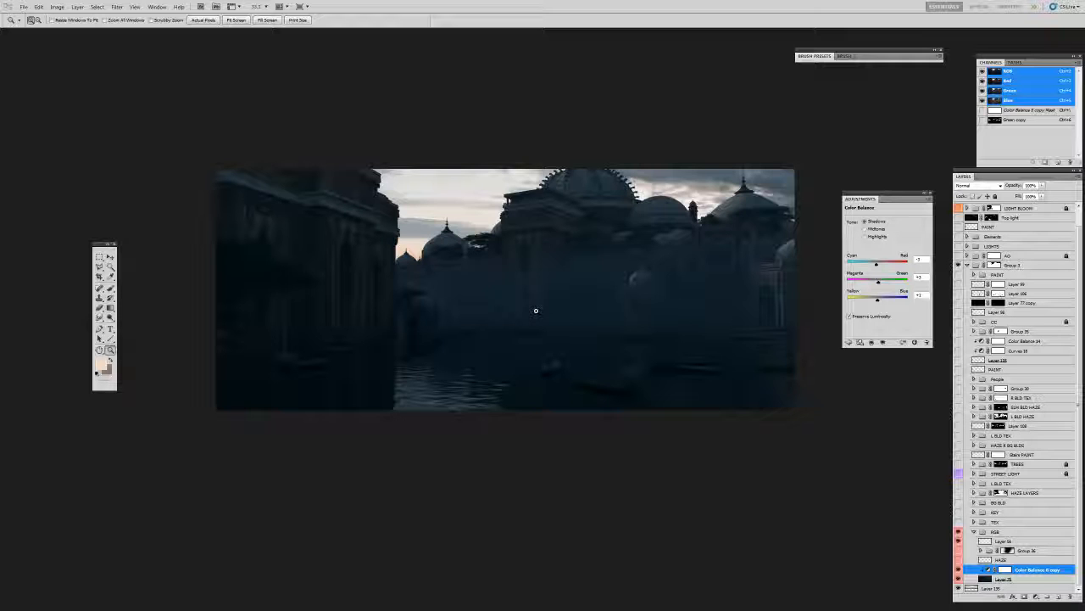
pyautogui.moveTo(900, 206); pyautogui.dragTo(907, 207)
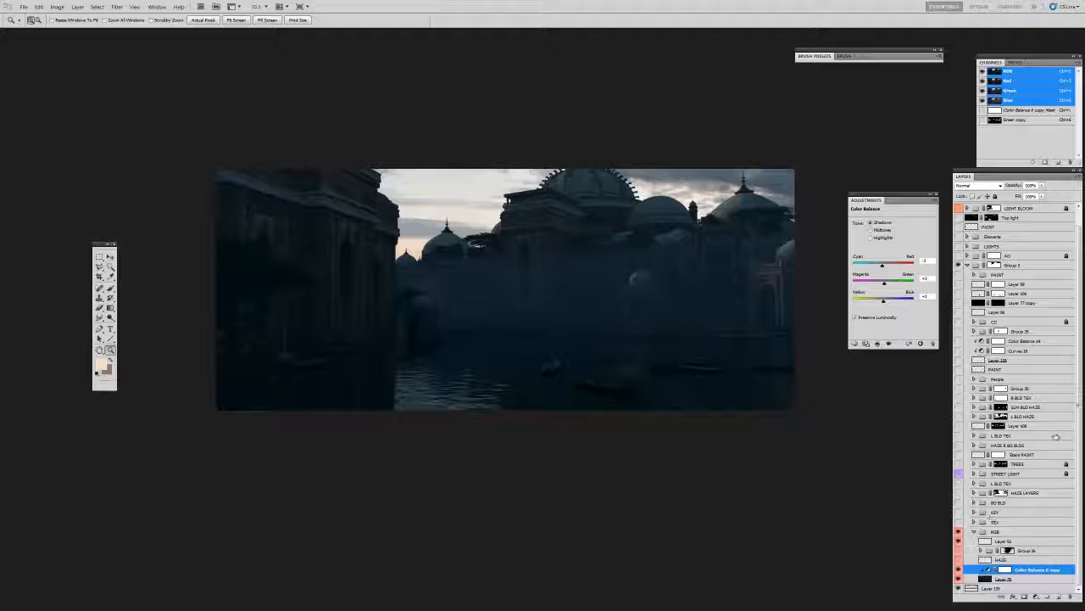
# - Clear the Color Balance settings off the workspace, select the CC group and examine the enlarged painting in full-screen view
pyautogui.click(935, 195)
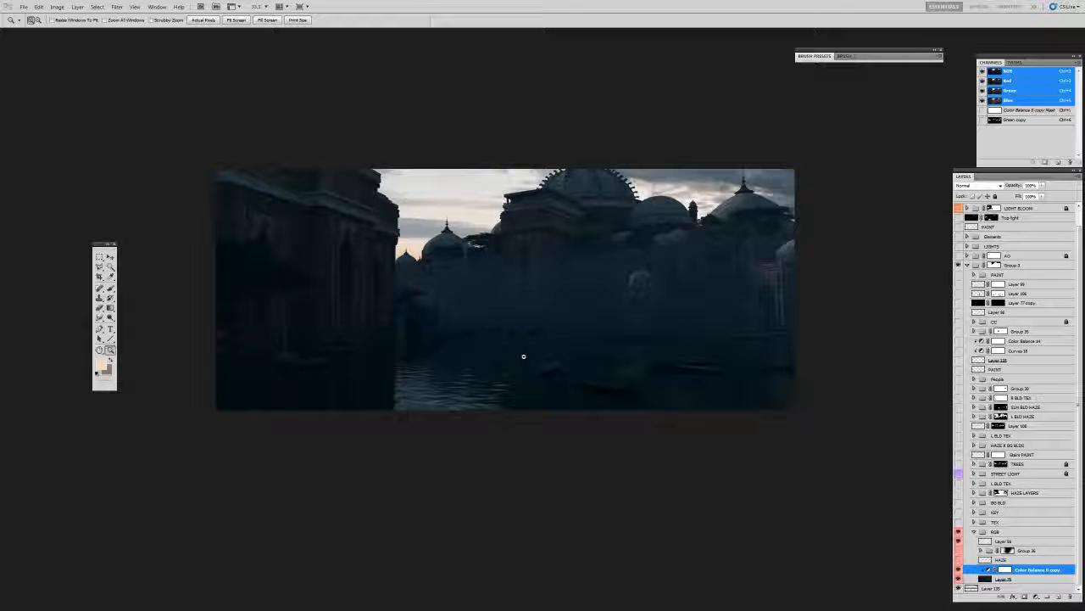
pyautogui.click(994, 322)
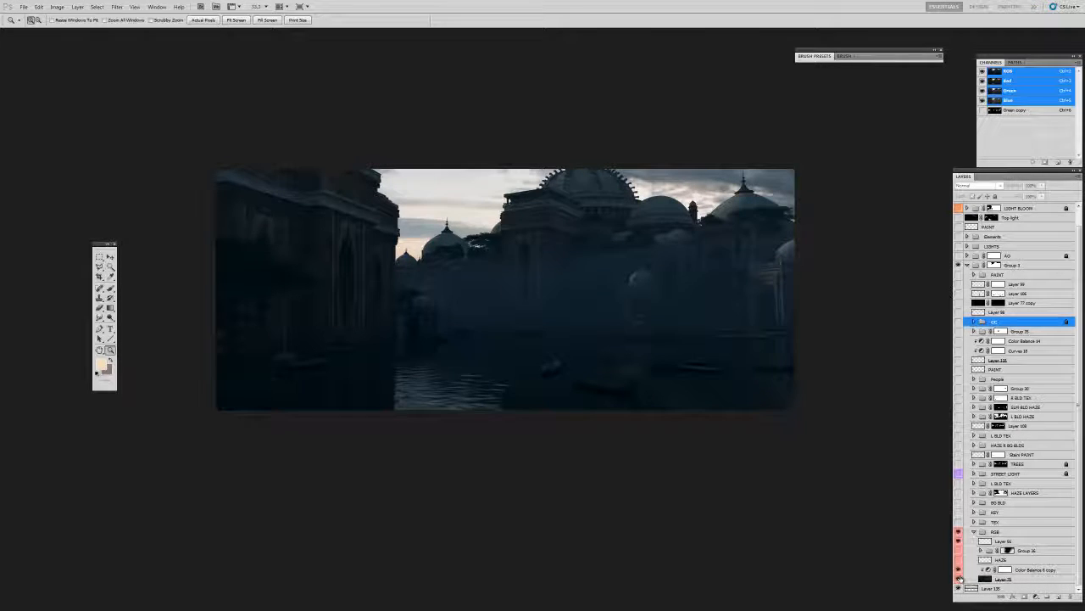
pyautogui.click(469, 332)
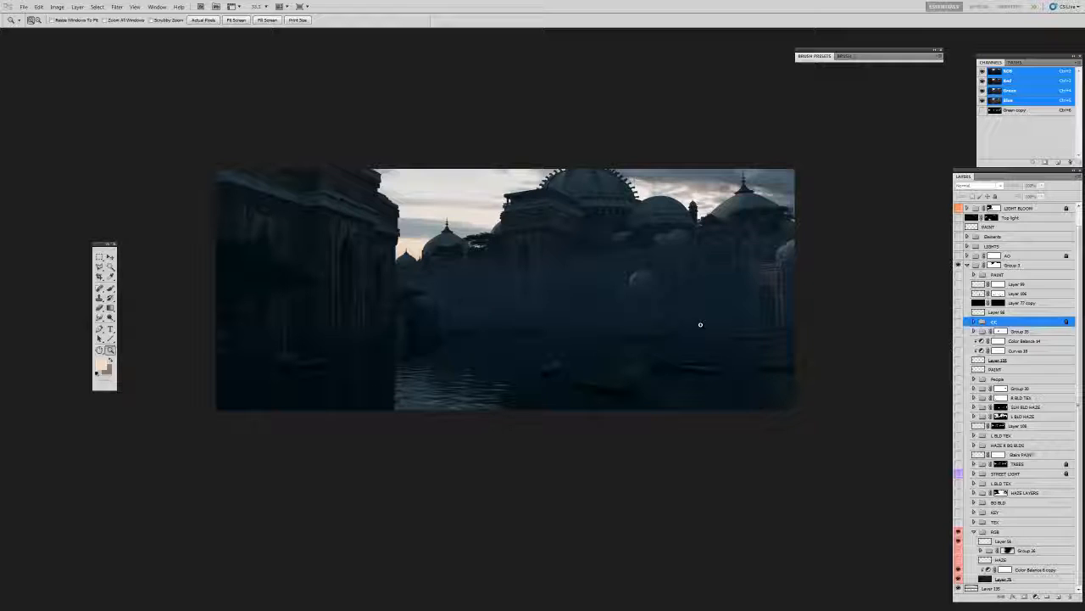
pyautogui.click(496, 303)
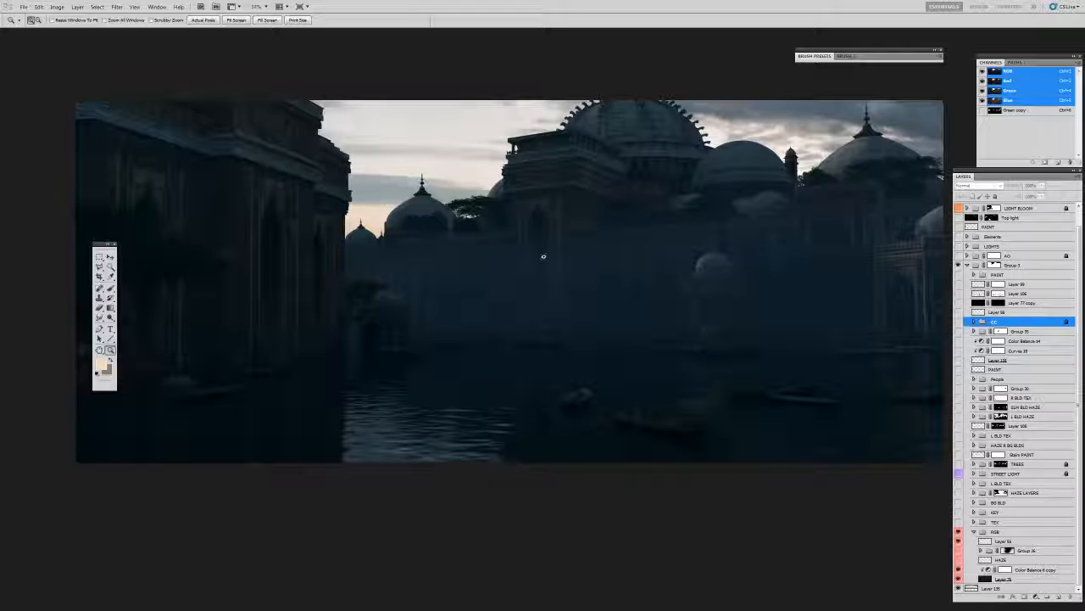
pyautogui.press('f')
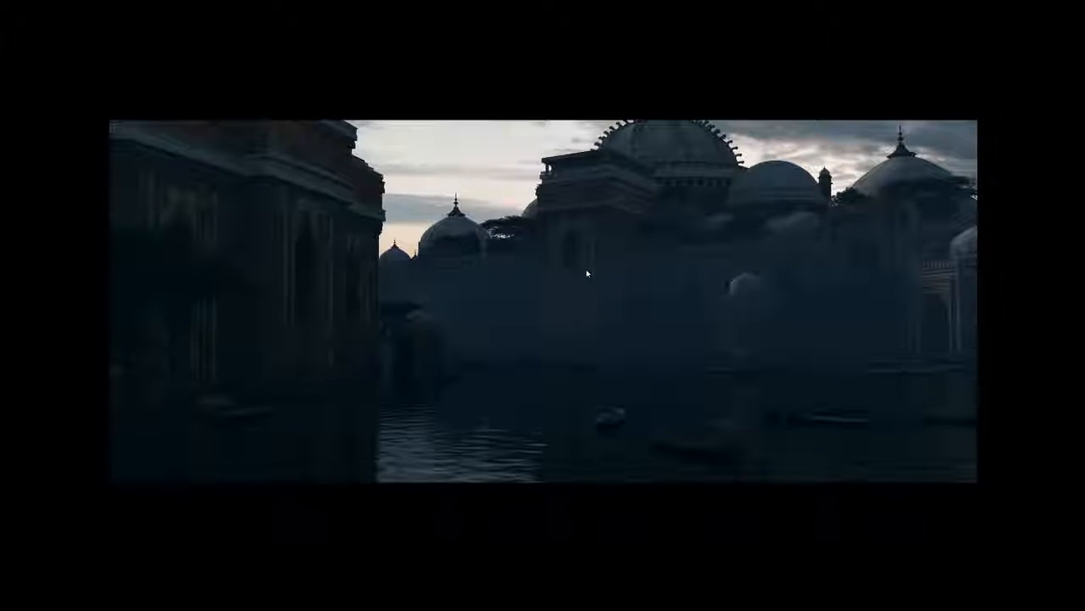
pyautogui.press('Tab')
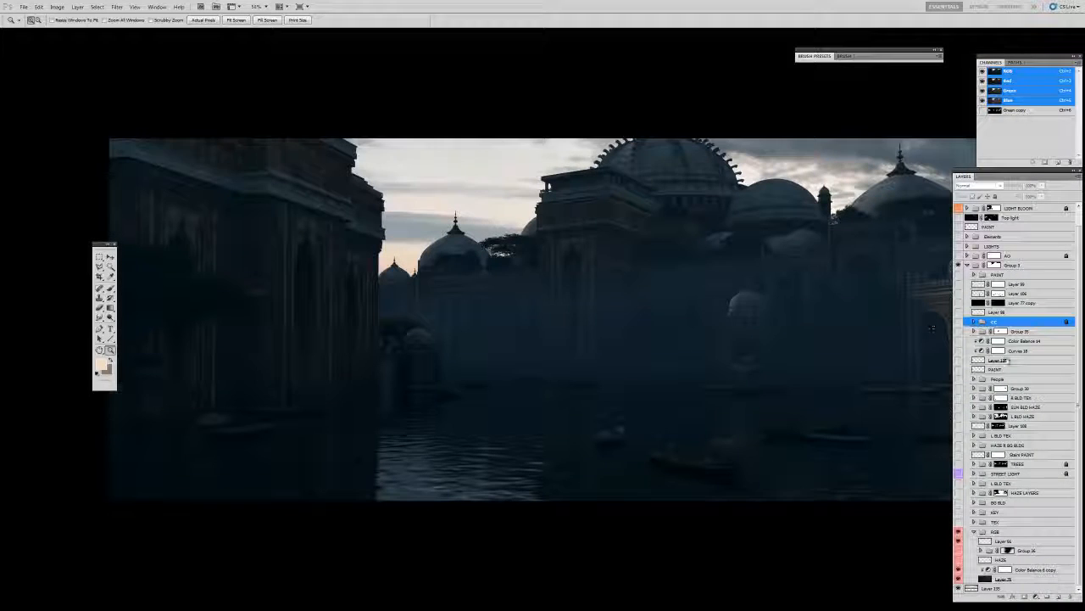
# - Add a new empty layer and place it above the main painting group, outside that group
pyautogui.click(993, 265)
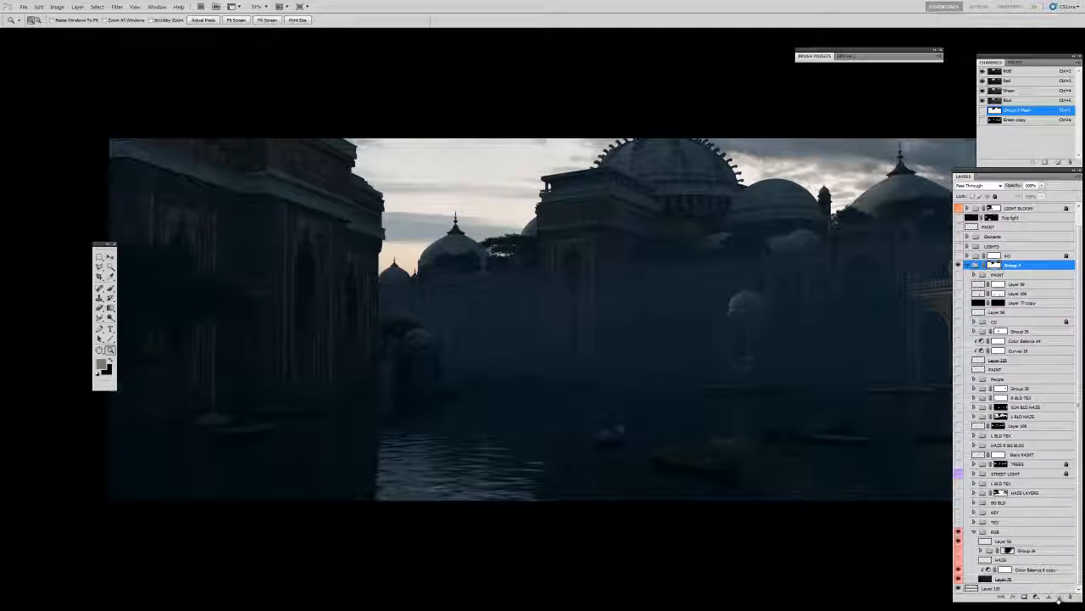
pyautogui.click(1058, 596)
pyautogui.moveTo(983, 276); pyautogui.dragTo(986, 260)
# - Set up the Brush tool with a bright red foreground colour for drawing annotations
pyautogui.press('b')
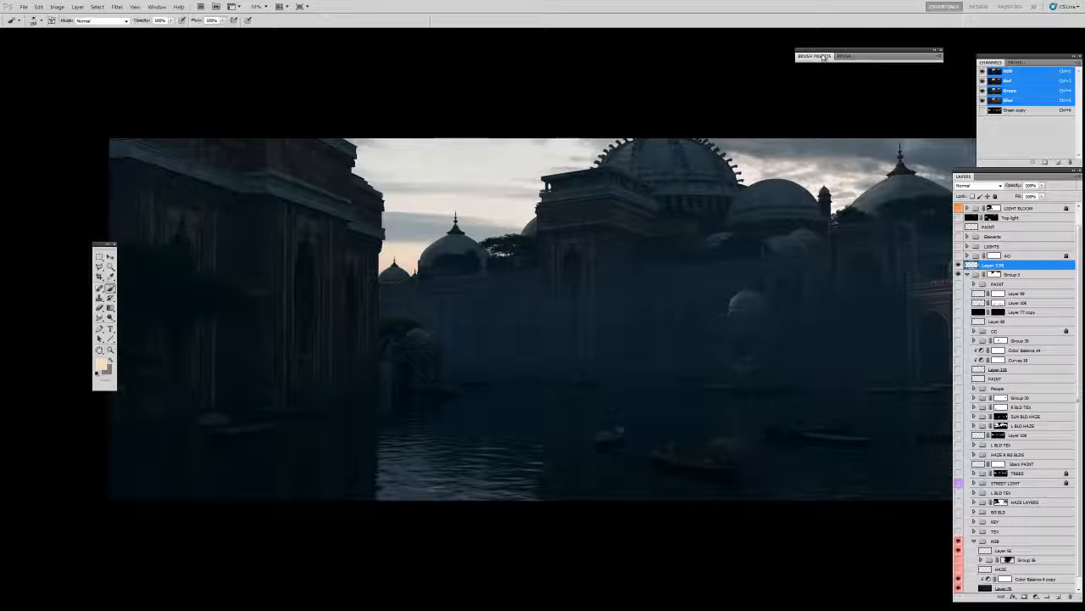
pyautogui.click(814, 56)
pyautogui.click(816, 56)
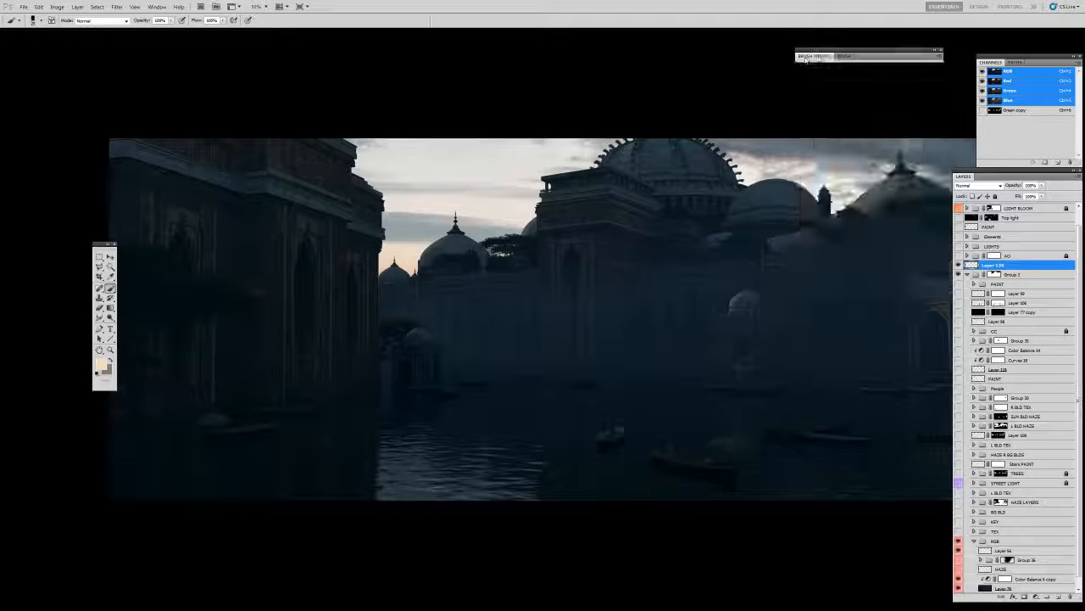
pyautogui.click(102, 366)
pyautogui.click(543, 206)
pyautogui.click(553, 206)
pyautogui.click(623, 202)
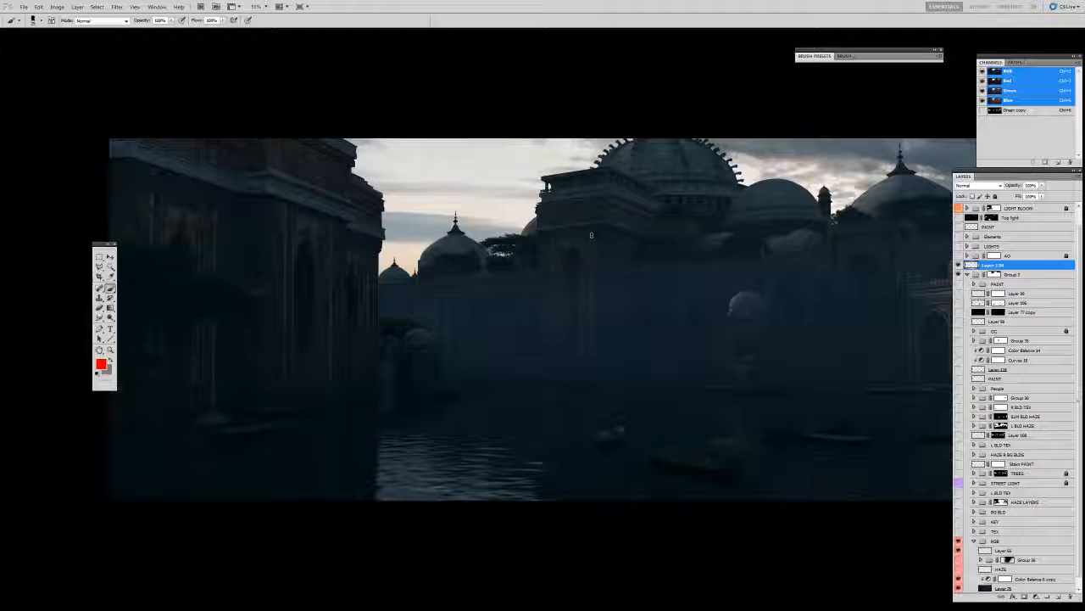
# - Start small red annotation marks on the palace wall in the middle of the painting, in full-screen view
pyautogui.press('f')
pyautogui.moveTo(564, 273); pyautogui.dragTo(559, 268)
pyautogui.click(553, 281)
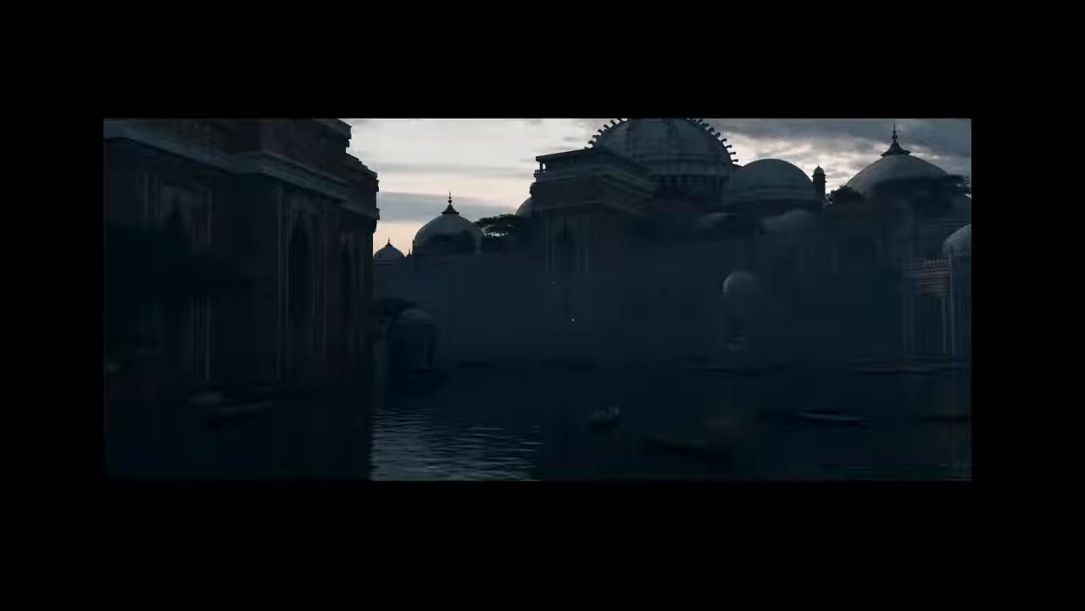
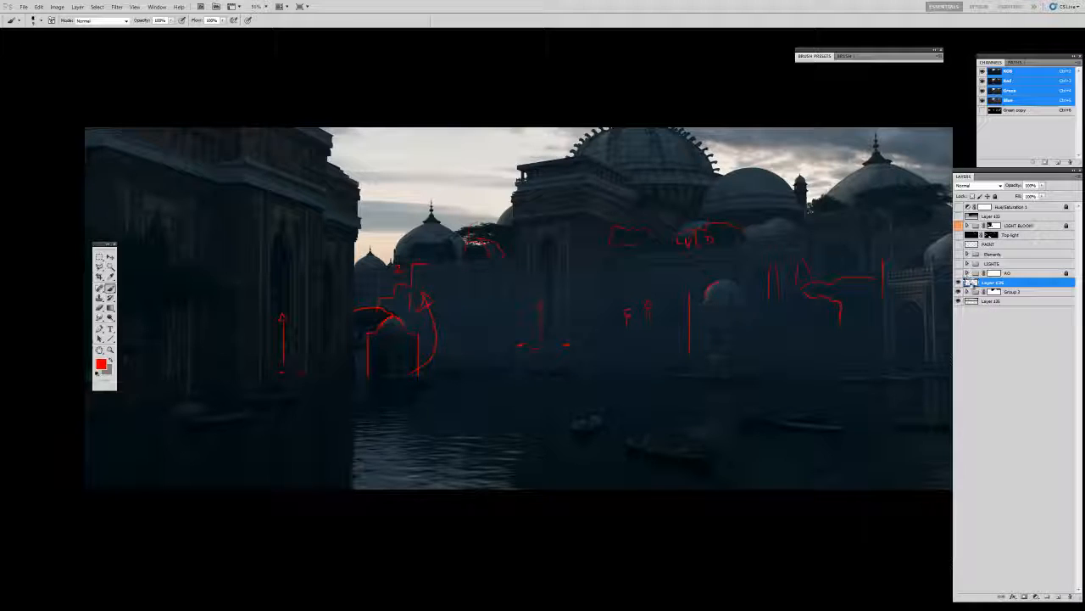
# - Hide the red annotation layer and expand the main painting group down to its RGB layers
pyautogui.click(958, 282)
pyautogui.click(1011, 291)
pyautogui.click(967, 291)
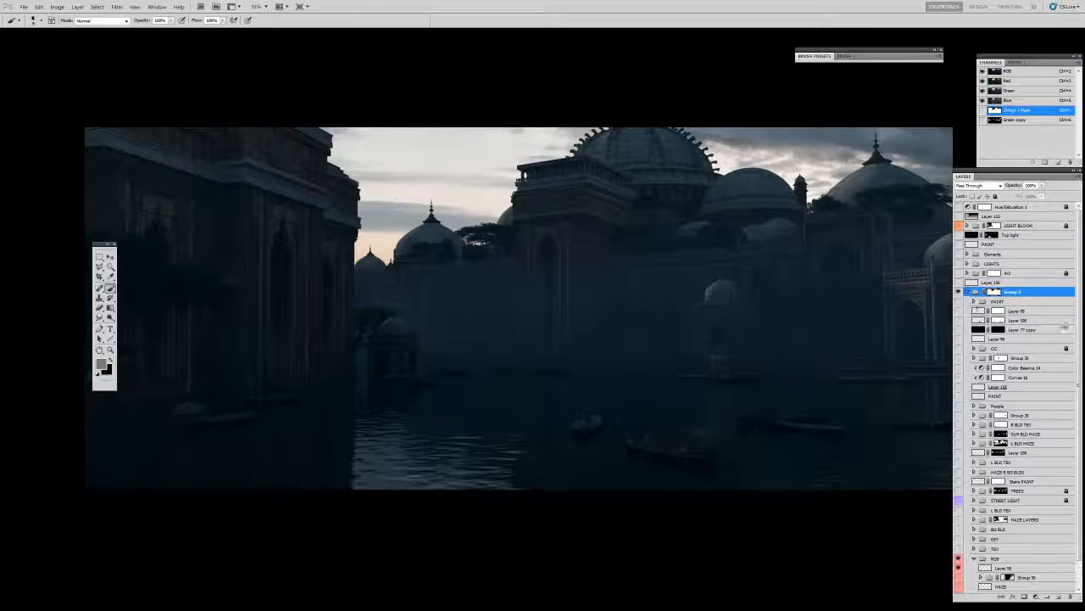
pyautogui.scroll(-3, 1074, 323)
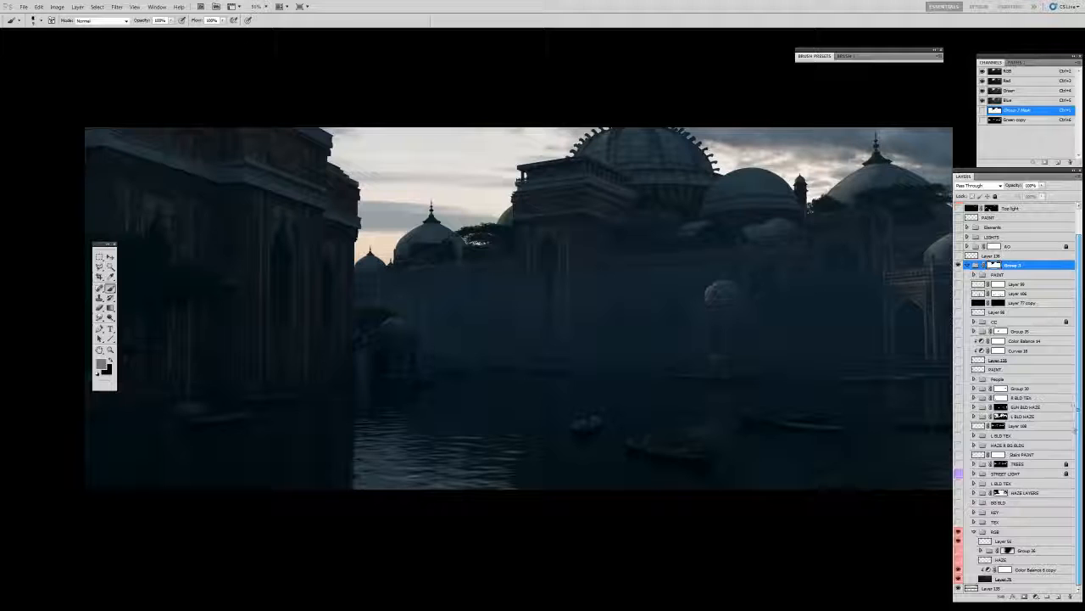
# - Turn on the HAZE layer in the RGB group, comparing the painting with and without it
pyautogui.click(991, 561)
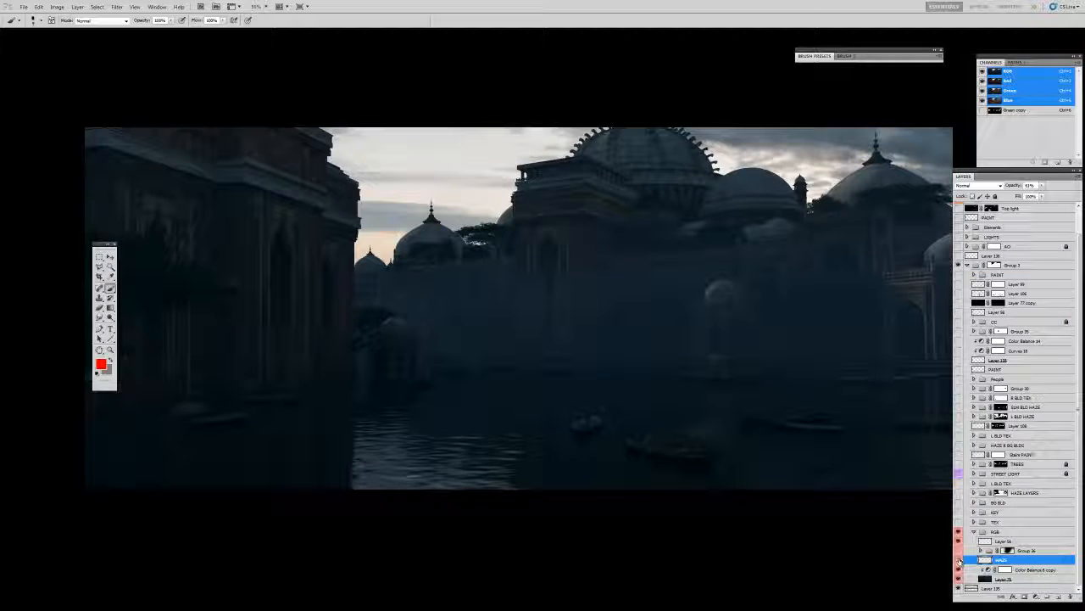
pyautogui.click(959, 560)
pyautogui.click(960, 560)
pyautogui.click(958, 559)
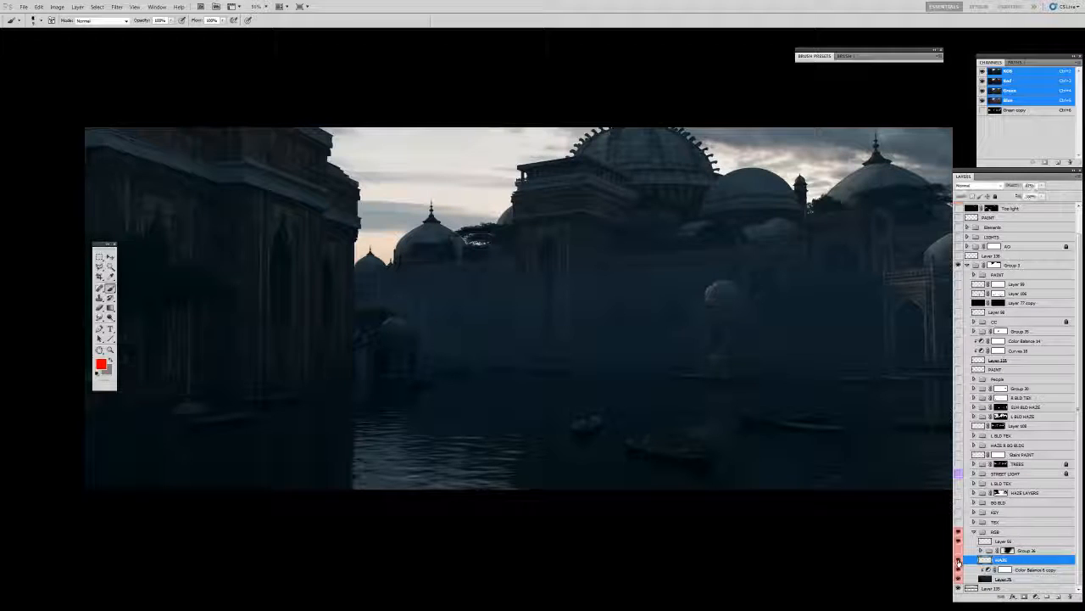
# - Undo the stray brush stroke and compare the tree beside the small dome with HAZE off and on at close range
pyautogui.moveTo(482, 227)
pyautogui.mouseDown()
pyautogui.moveTo(470, 267)
pyautogui.moveTo(483, 227)
pyautogui.moveTo(516, 257)
pyautogui.mouseUp()
pyautogui.hotkey('ctrl', 'z')
pyautogui.press('z')
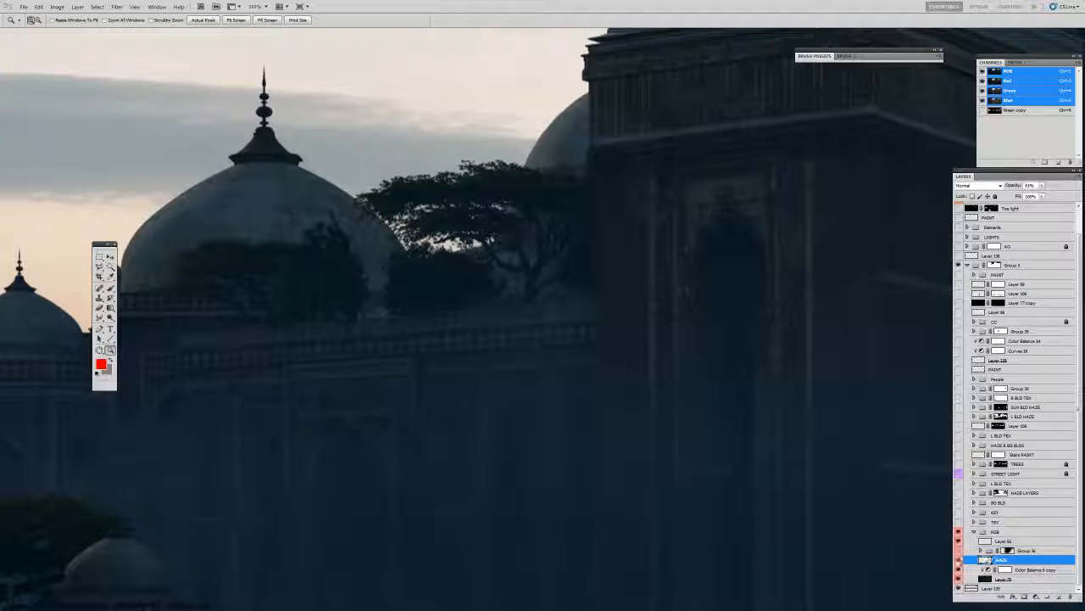
pyautogui.click(959, 560)
pyautogui.click(959, 560)
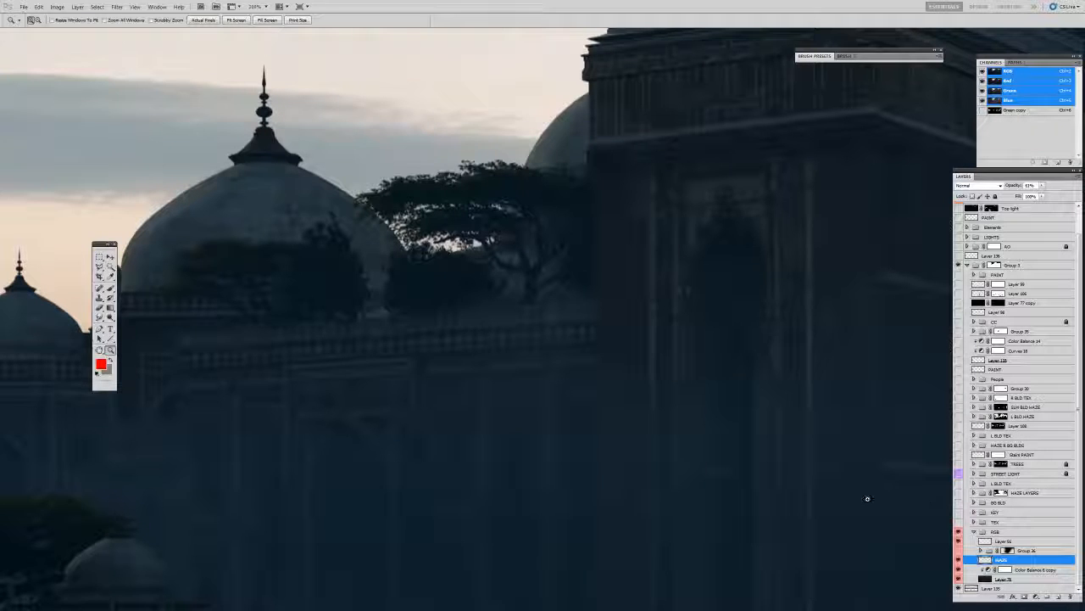
# - Compare the haze behind the tree and along the palace wall in close and wider views, leaving HAZE on
pyautogui.keyDown('alt'); pyautogui.click(528, 294); pyautogui.keyUp('alt')
pyautogui.keyDown('alt'); pyautogui.click(527, 294); pyautogui.keyUp('alt')
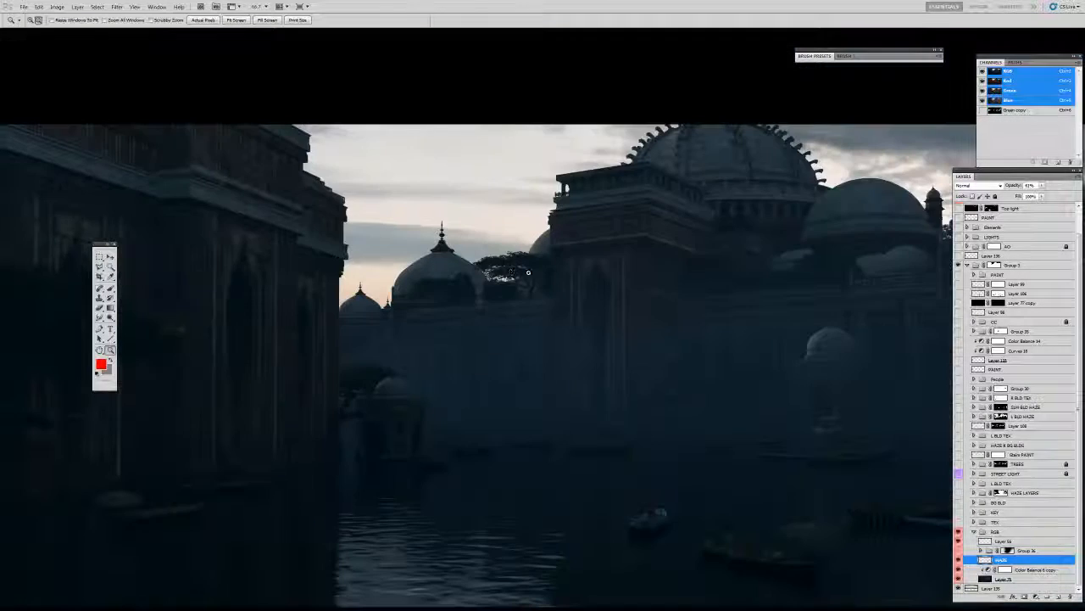
pyautogui.click(541, 281)
pyautogui.click(541, 281)
pyautogui.click(541, 281)
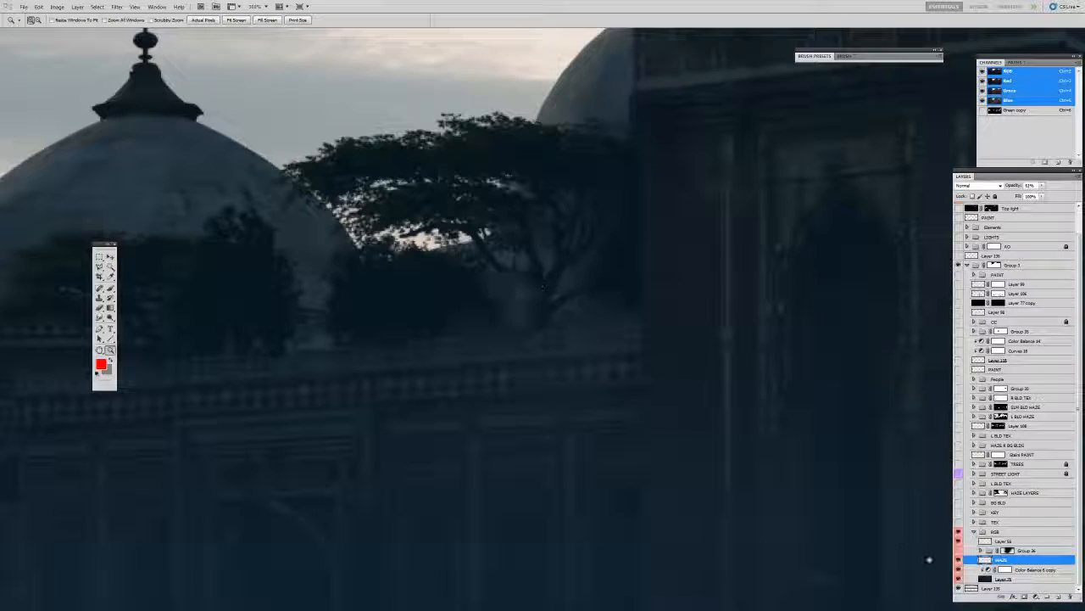
pyautogui.press('v')
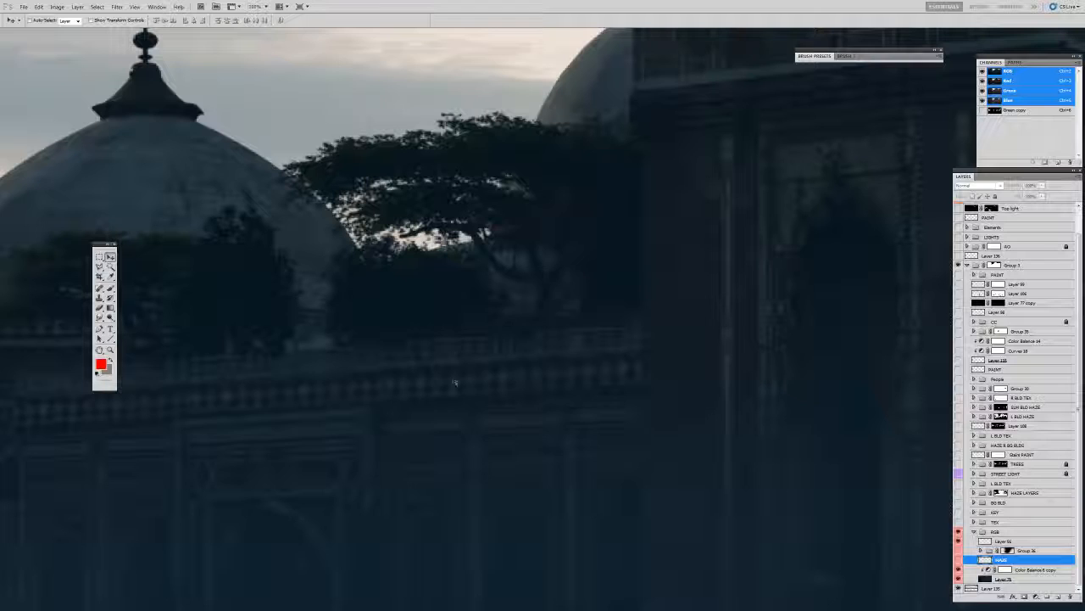
pyautogui.press('z')
pyautogui.keyDown('alt'); pyautogui.click(571, 360); pyautogui.keyUp('alt')
pyautogui.keyDown('alt'); pyautogui.click(571, 360); pyautogui.keyUp('alt')
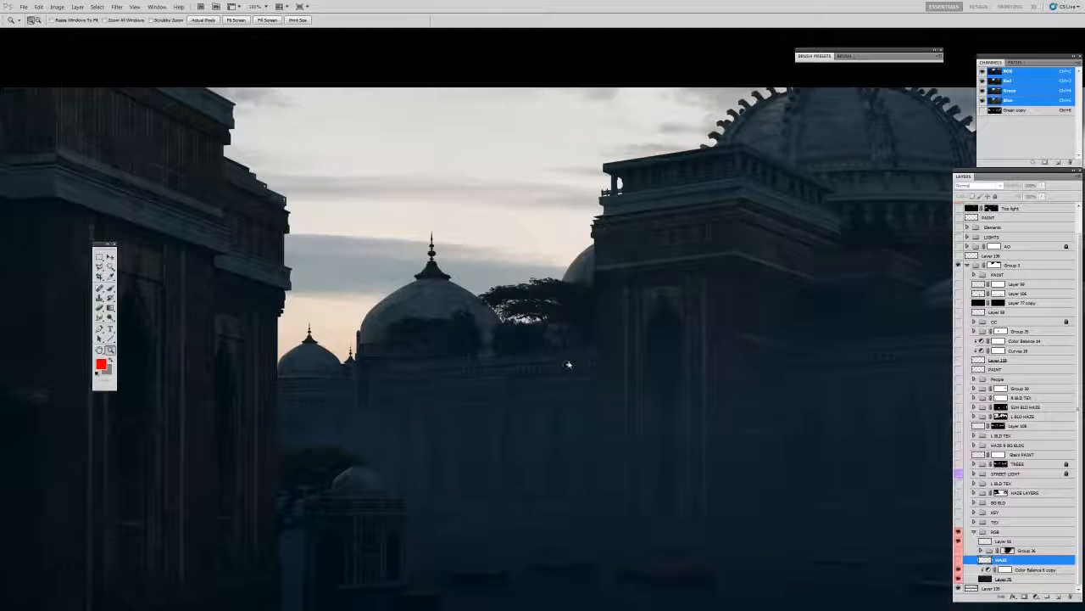
pyautogui.click(959, 559)
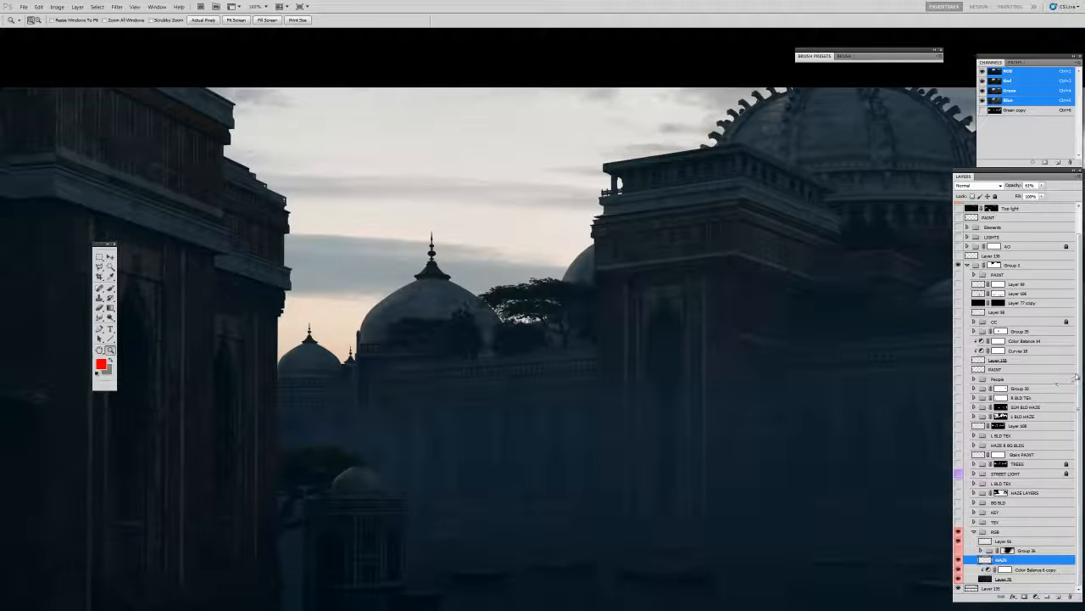
# - Examine the ornamental trim pieces in the Elements group, then hide and collapse the group again
pyautogui.scroll(2, 1076, 380)
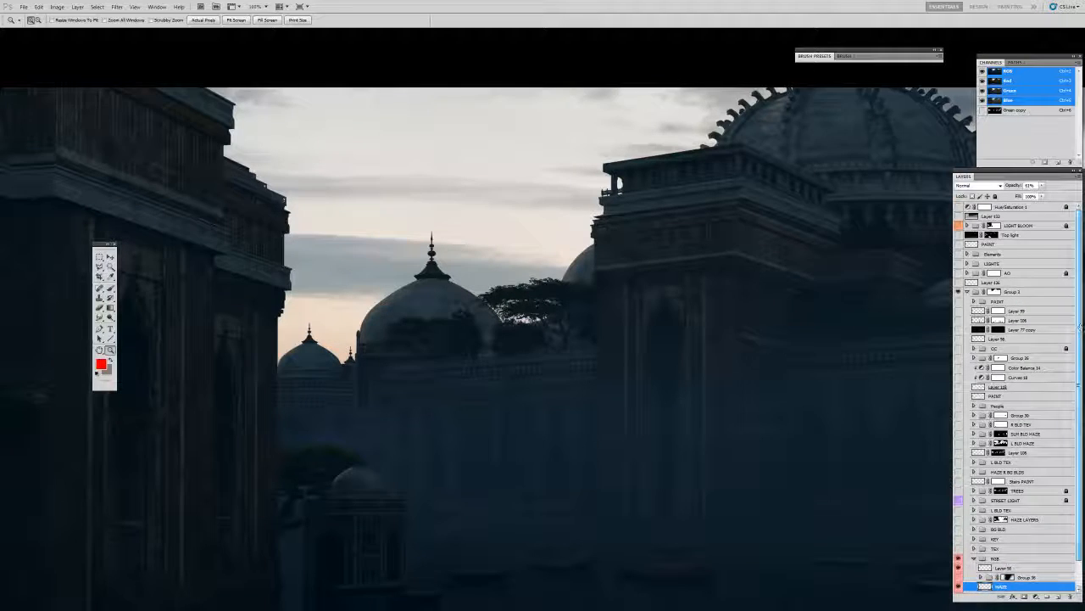
pyautogui.click(969, 254)
pyautogui.click(968, 255)
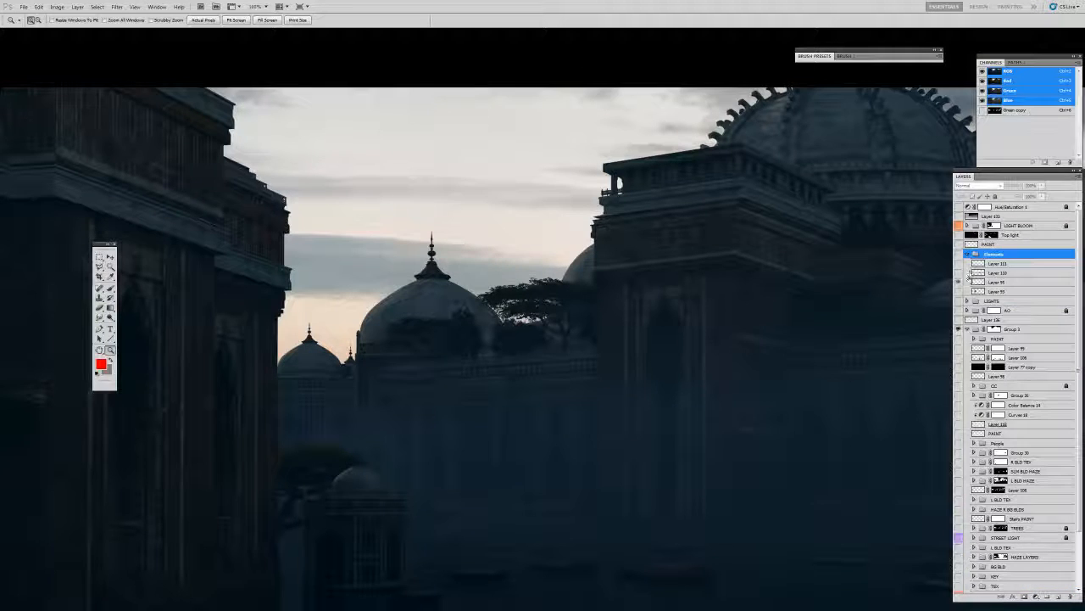
pyautogui.click(969, 255)
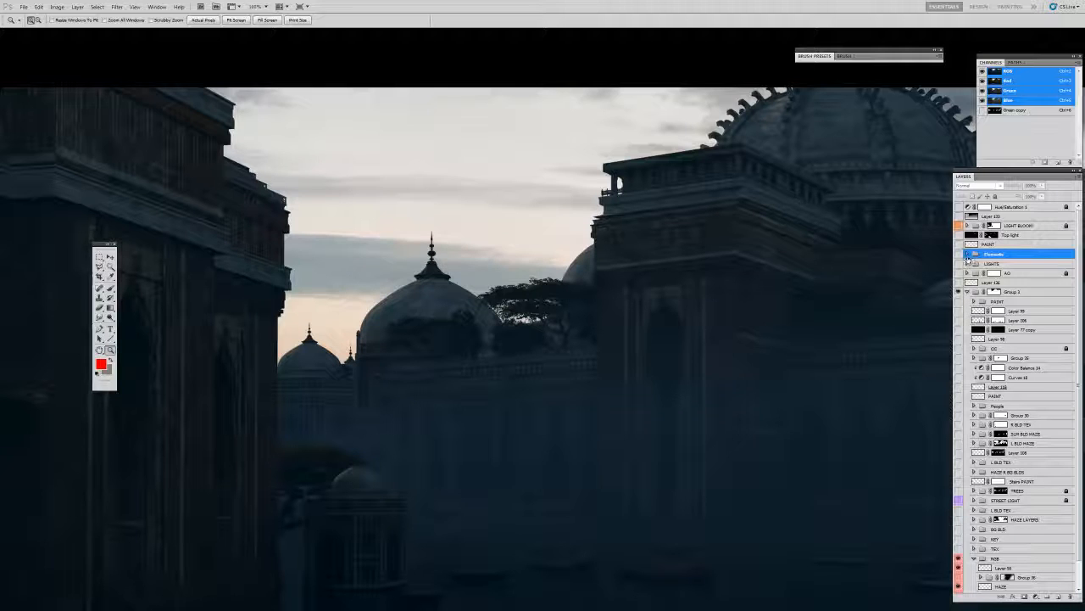
pyautogui.click(967, 255)
pyautogui.click(959, 253)
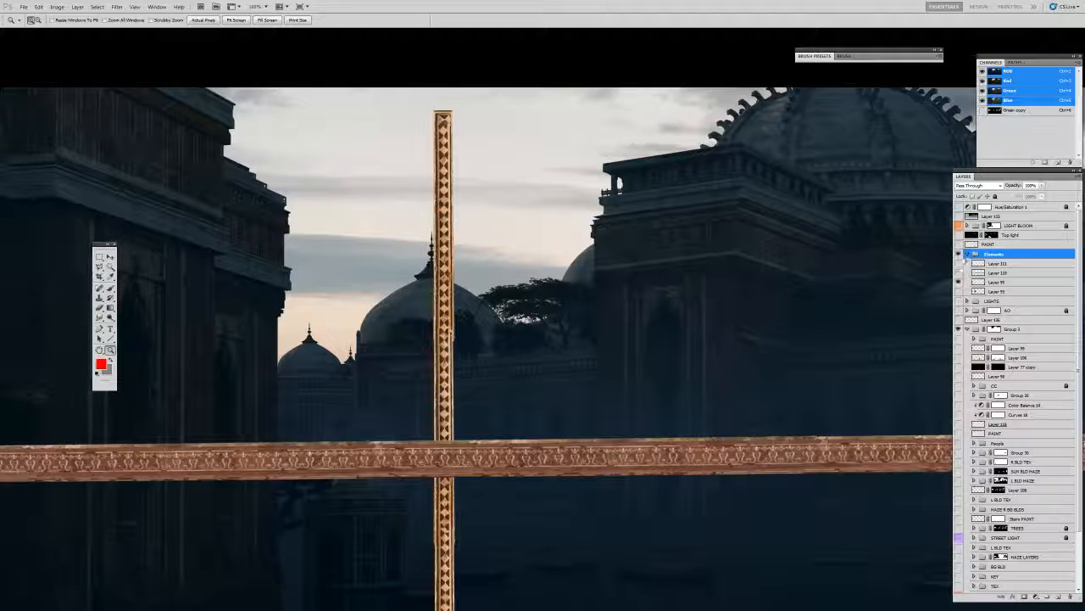
pyautogui.click(959, 253)
pyautogui.click(968, 254)
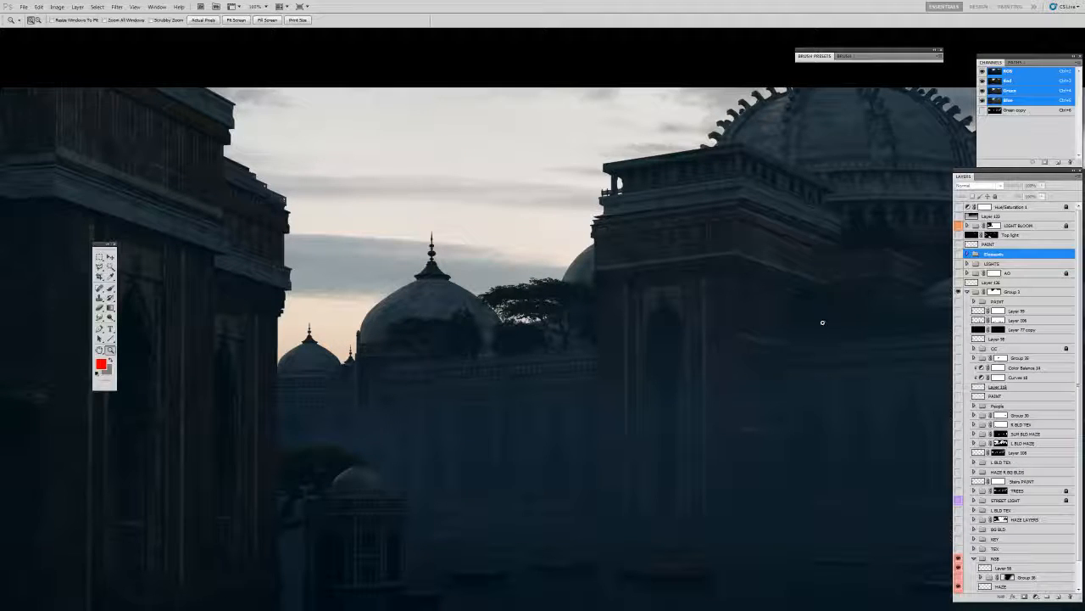
# - Examine the whole hazy painting at a reduced size to judge its overall depth
pyautogui.keyDown('alt'); pyautogui.click(750, 326); pyautogui.keyUp('alt')
pyautogui.keyDown('alt'); pyautogui.click(750, 326); pyautogui.keyUp('alt')
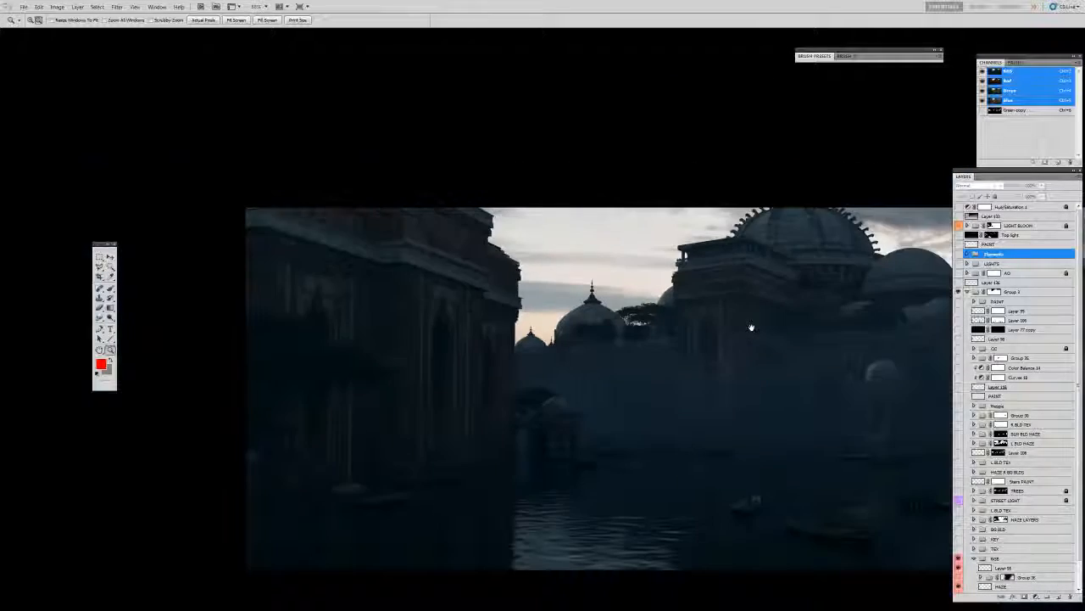
pyautogui.moveTo(672, 334); pyautogui.dragTo(599, 287)
pyautogui.press('v')
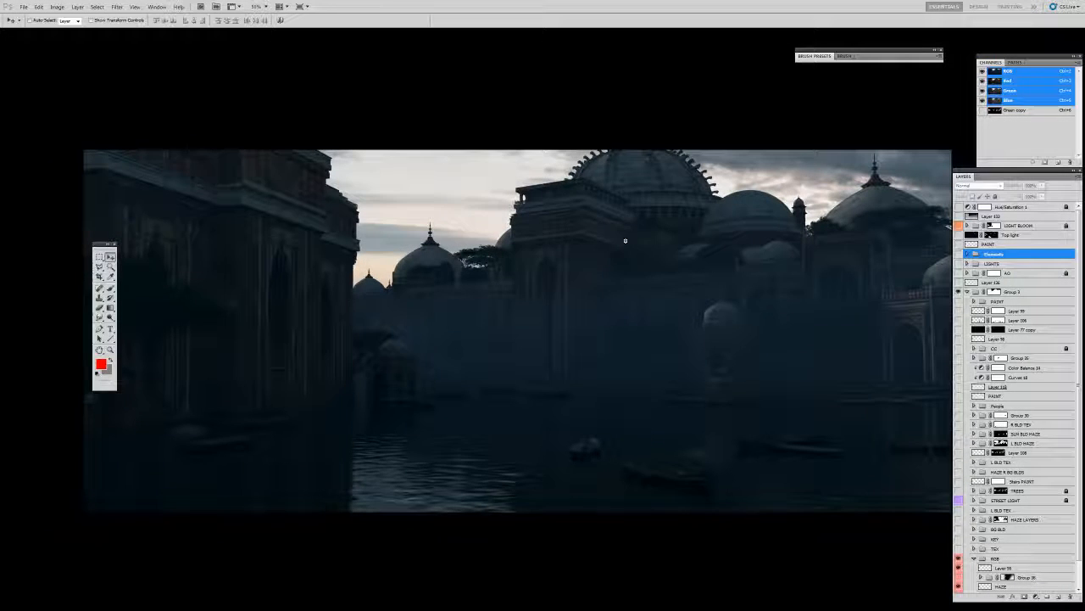
pyautogui.scroll(-1, 999, 549)
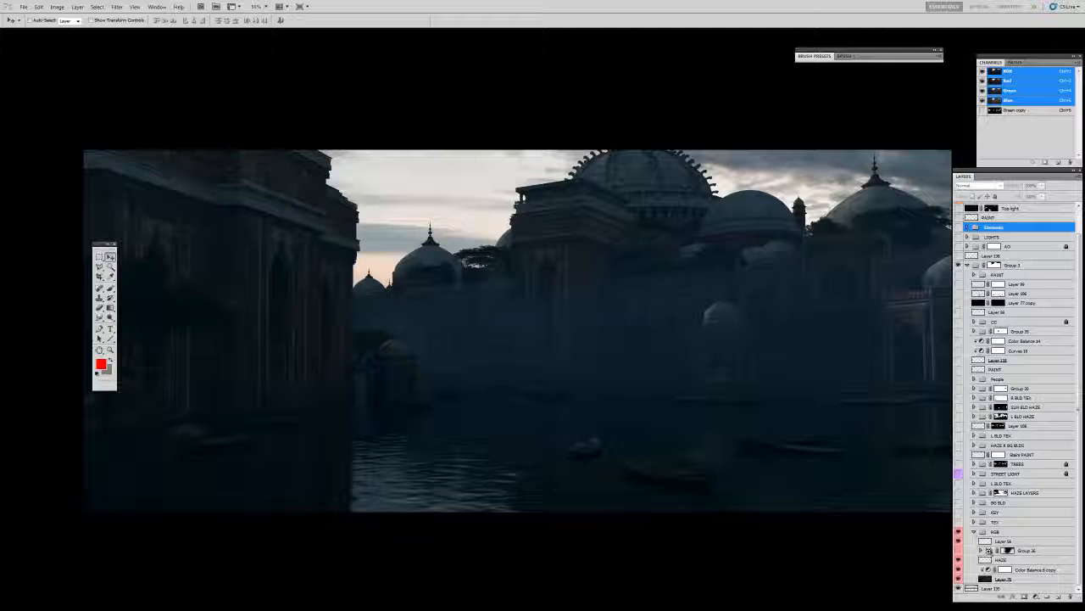
pyautogui.press('z')
pyautogui.keyDown('alt'); pyautogui.click(764, 345); pyautogui.keyUp('alt')
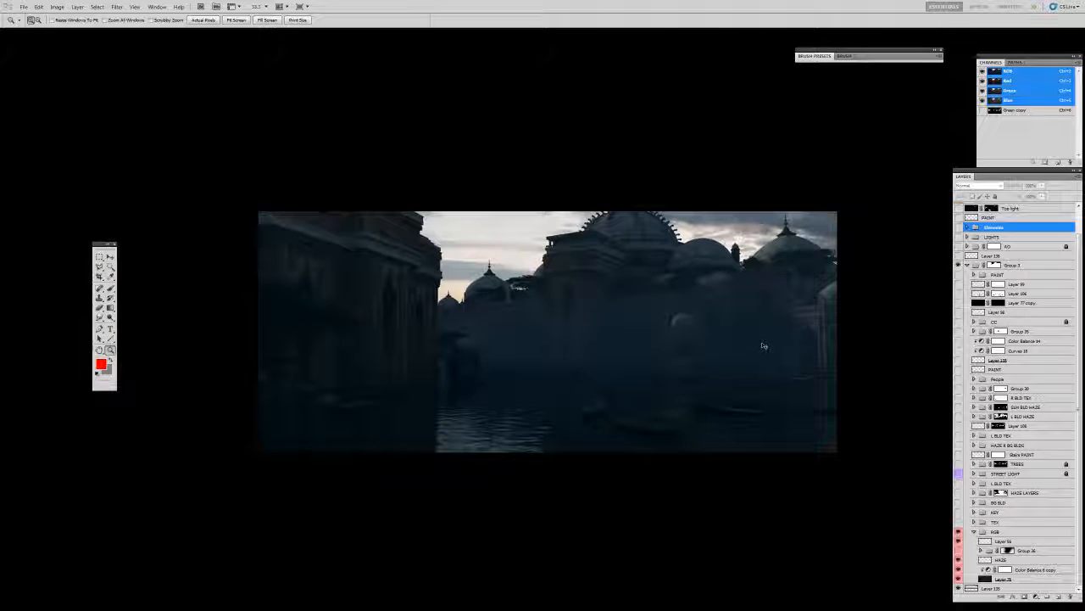
pyautogui.press('v')
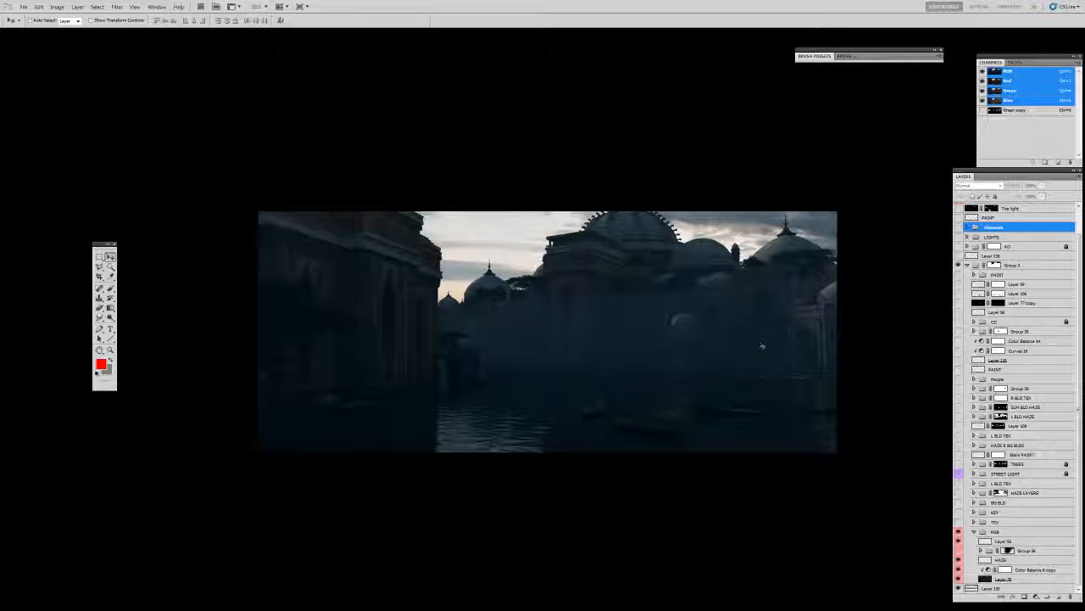
# - Turn on the Hue/Saturation 1 layer to check the hazy painting's values in greyscale
pyautogui.scroll(1, 982, 228)
pyautogui.click(958, 207)
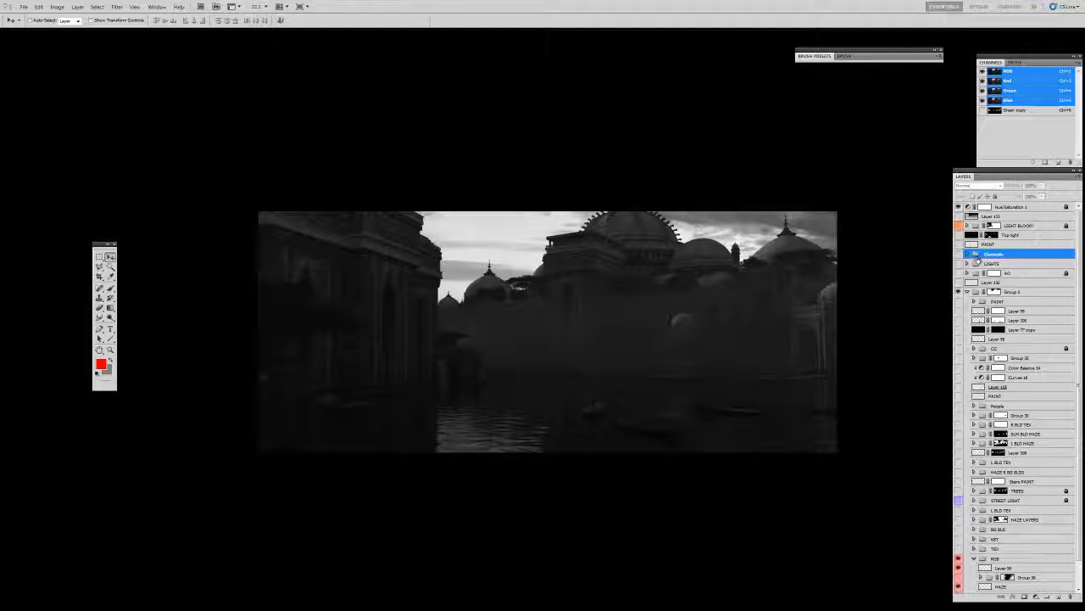
pyautogui.scroll(-1, 1018, 399)
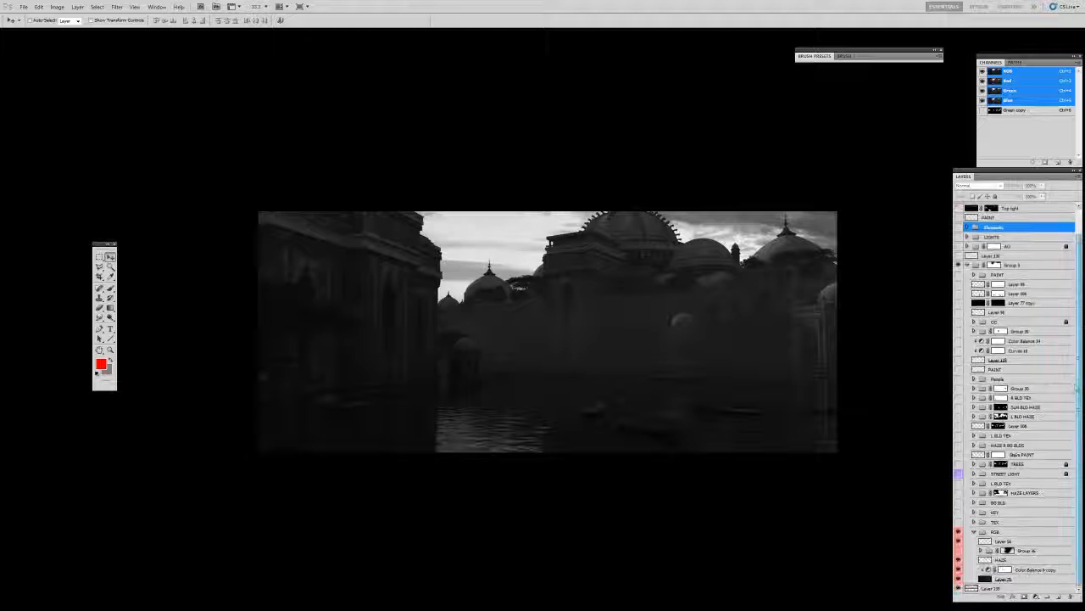
# - Expand the masked group above HAZE, turn the group on and hide the Color Balance 6 copy 4 layer inside it
pyautogui.scroll(1, 1056, 277)
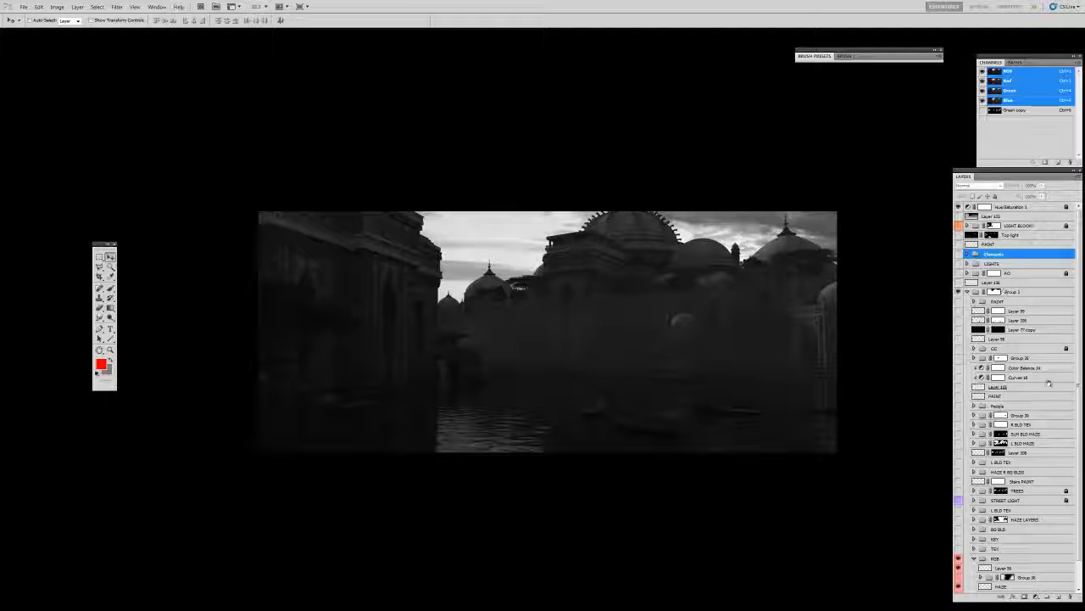
pyautogui.scroll(-2, 1049, 383)
pyautogui.click(994, 552)
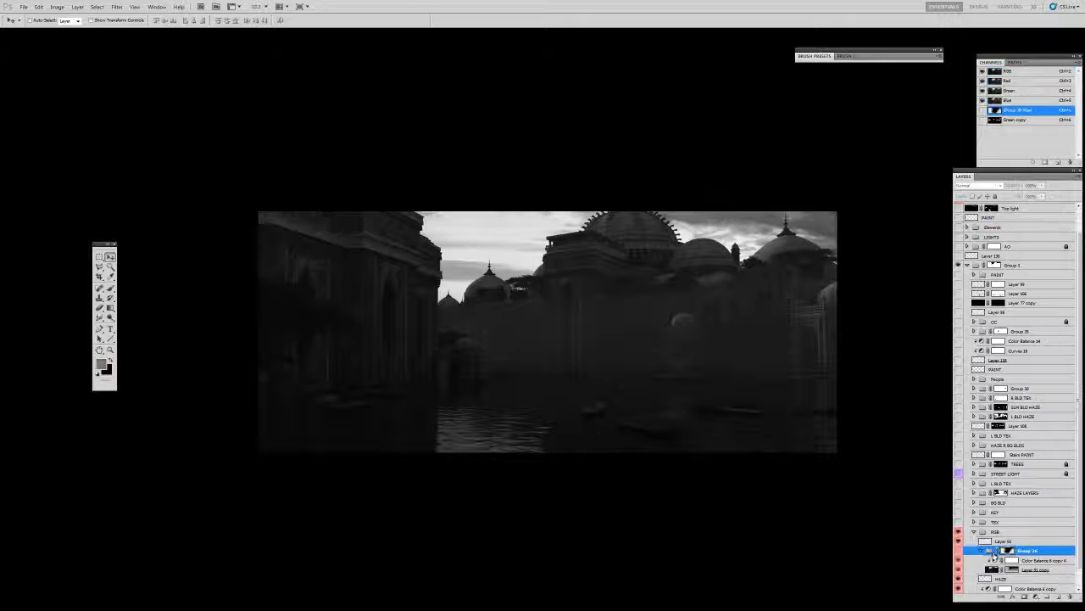
pyautogui.scroll(-1, 979, 548)
pyautogui.click(959, 532)
pyautogui.click(959, 541)
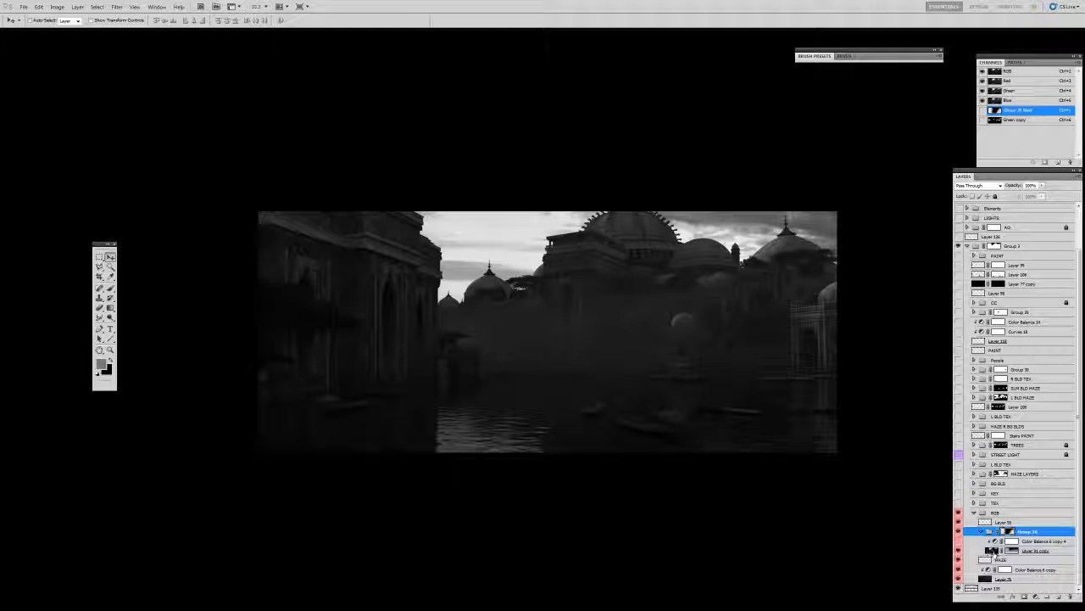
# - Compare the painting with the masked layer copy in the expanded group hidden and shown
pyautogui.click(993, 551)
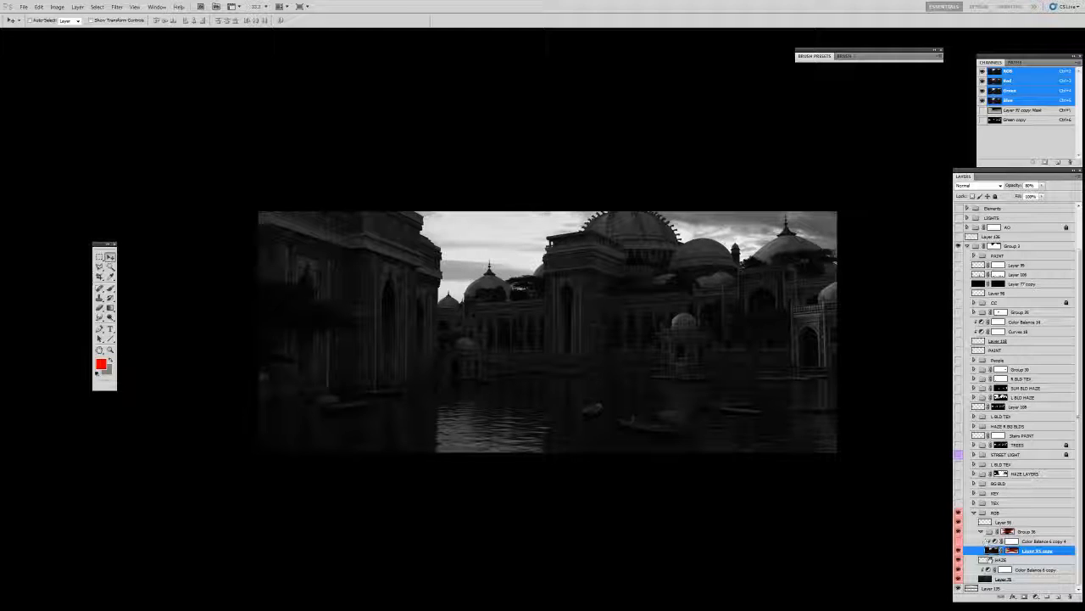
pyautogui.click(959, 550)
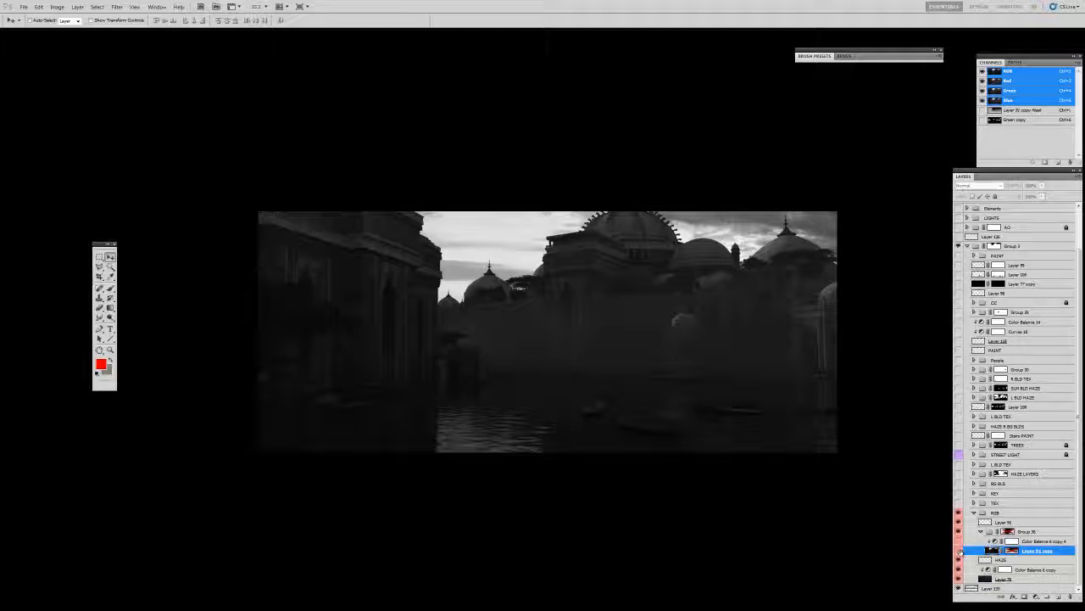
pyautogui.click(959, 551)
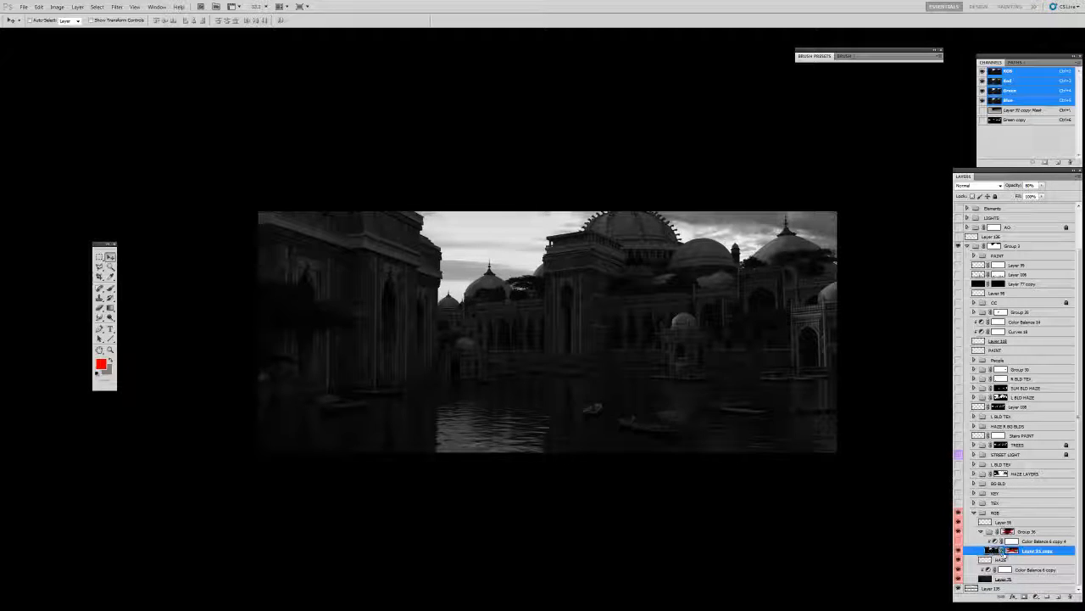
# - Display the layer copy's mask on its own to examine its greyscale depth shading
pyautogui.click(1011, 551)
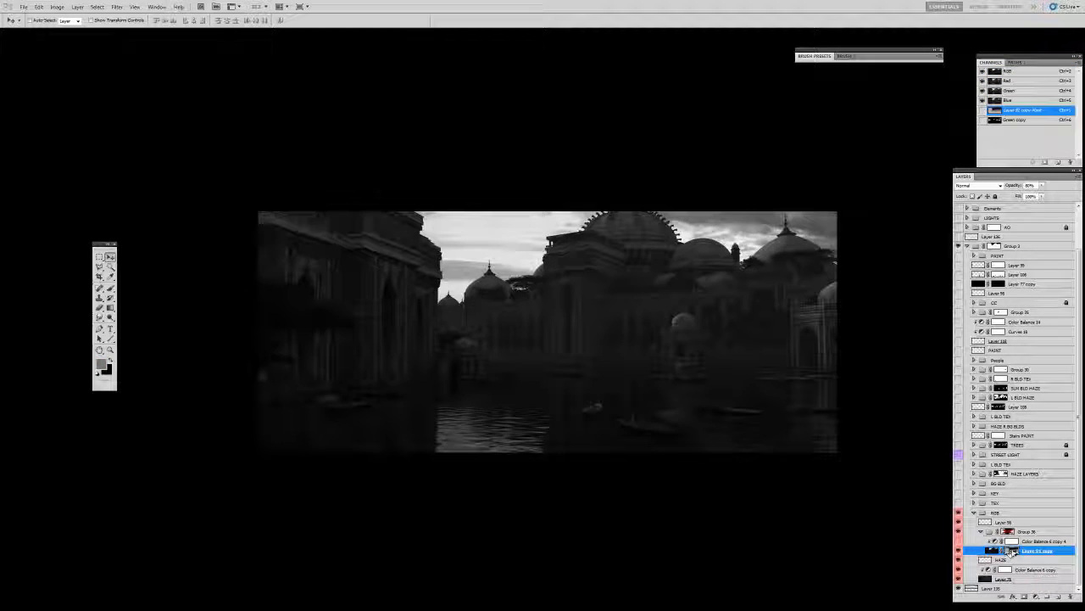
pyautogui.keyDown('alt'); pyautogui.click(1011, 550); pyautogui.keyUp('alt')
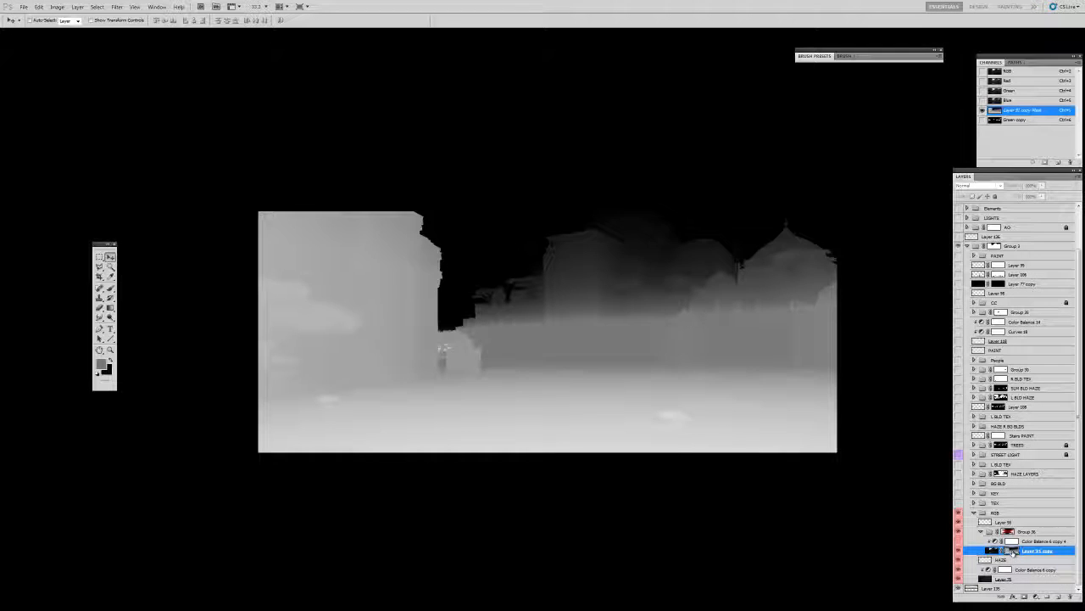
pyautogui.moveTo(1080, 412); pyautogui.dragTo(1079, 416)
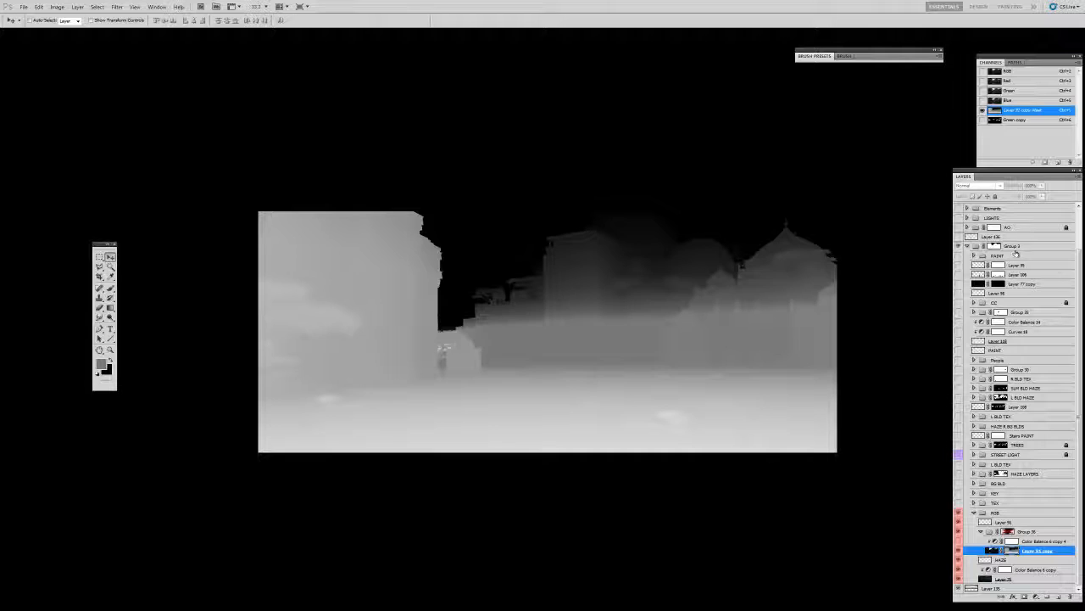
# - Show the greyscale depth image layer below Hue/Saturation 1 and select the whole canvas
pyautogui.scroll(5, 1068, 271)
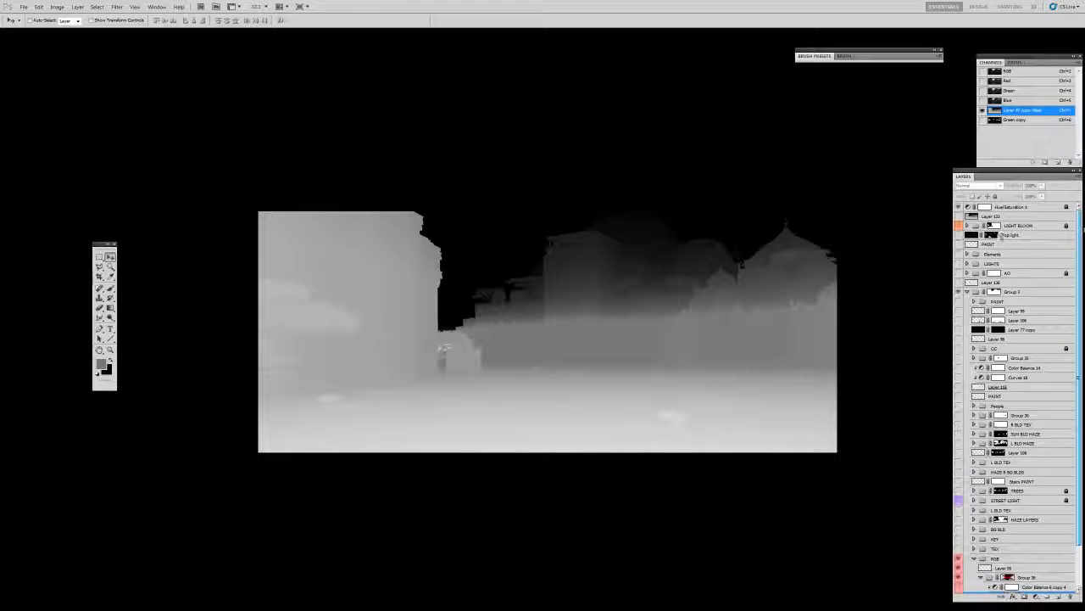
pyautogui.click(973, 217)
pyautogui.click(959, 216)
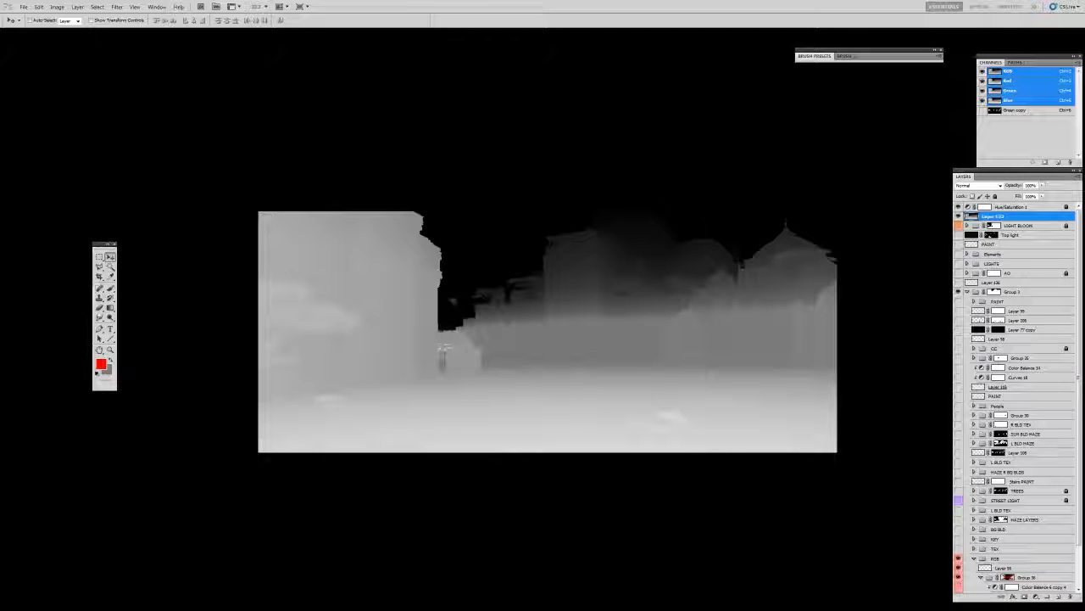
pyautogui.click(959, 217)
pyautogui.click(959, 216)
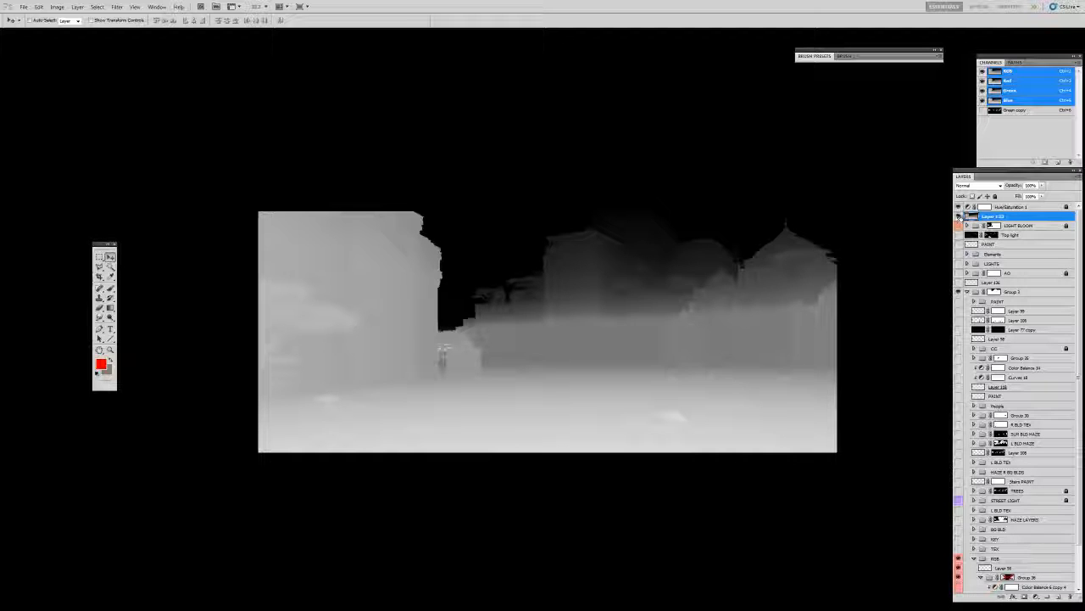
pyautogui.hotkey('ctrl', 'a')
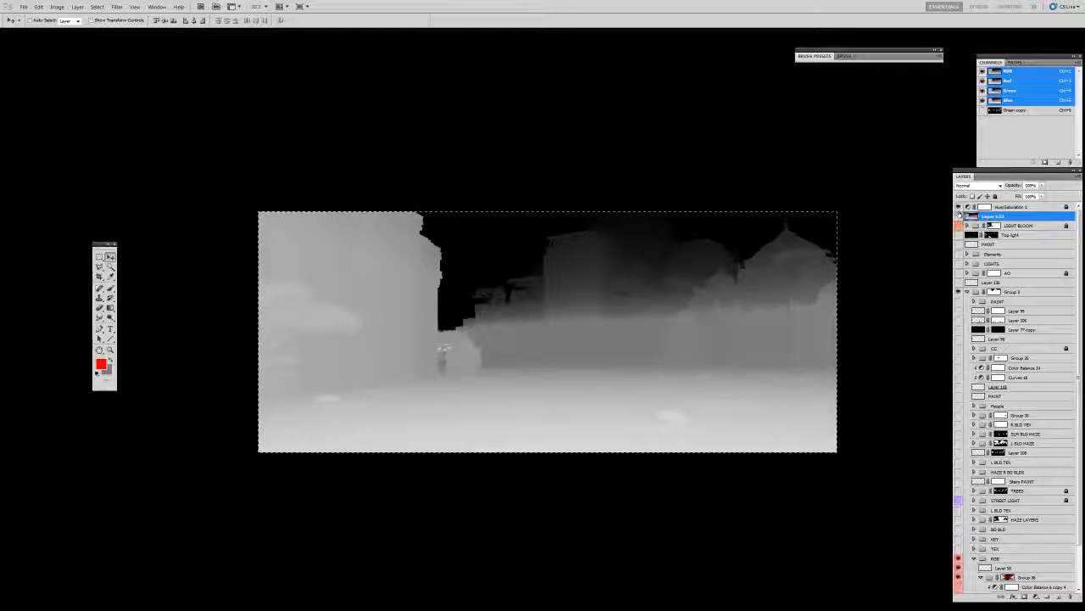
# - Hide the depth image layer, view the layer copy's mask as an overlay and on its own, and clear the selection
pyautogui.click(959, 217)
pyautogui.scroll(-3, 1034, 532)
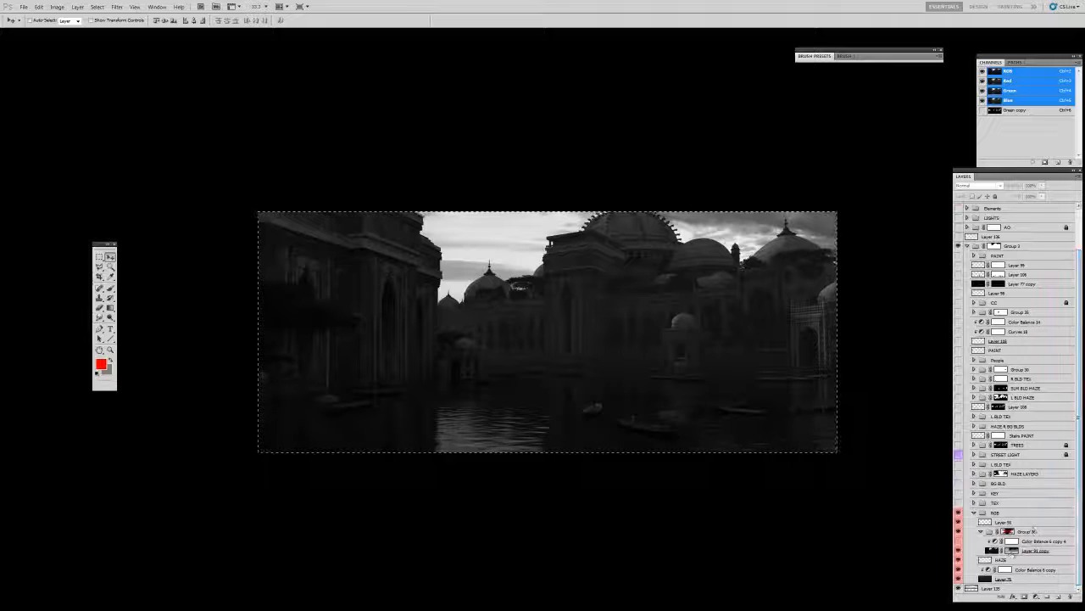
pyautogui.click(1012, 550)
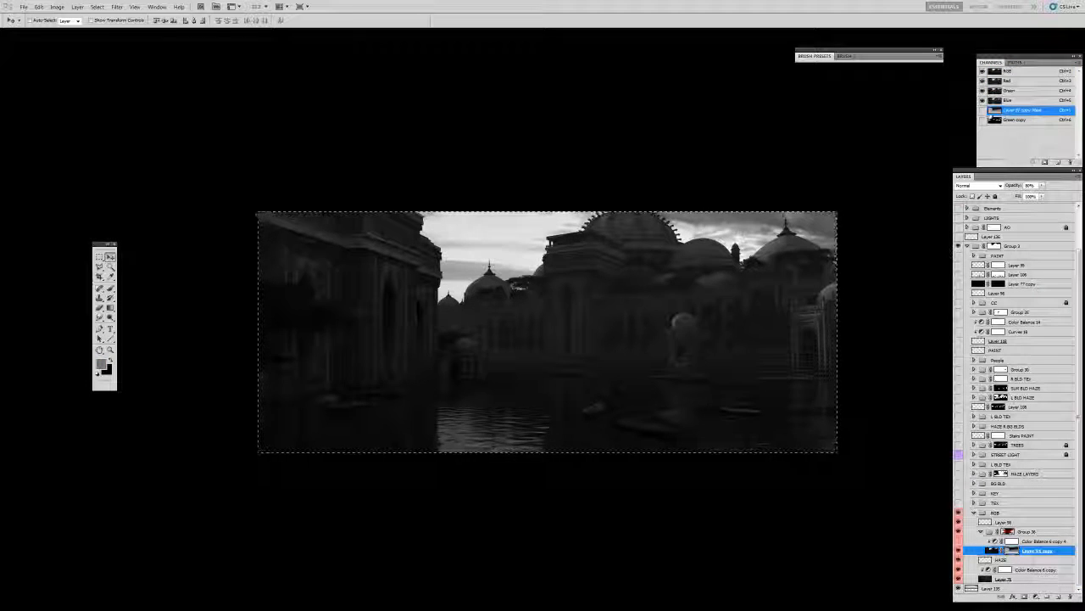
pyautogui.click(983, 110)
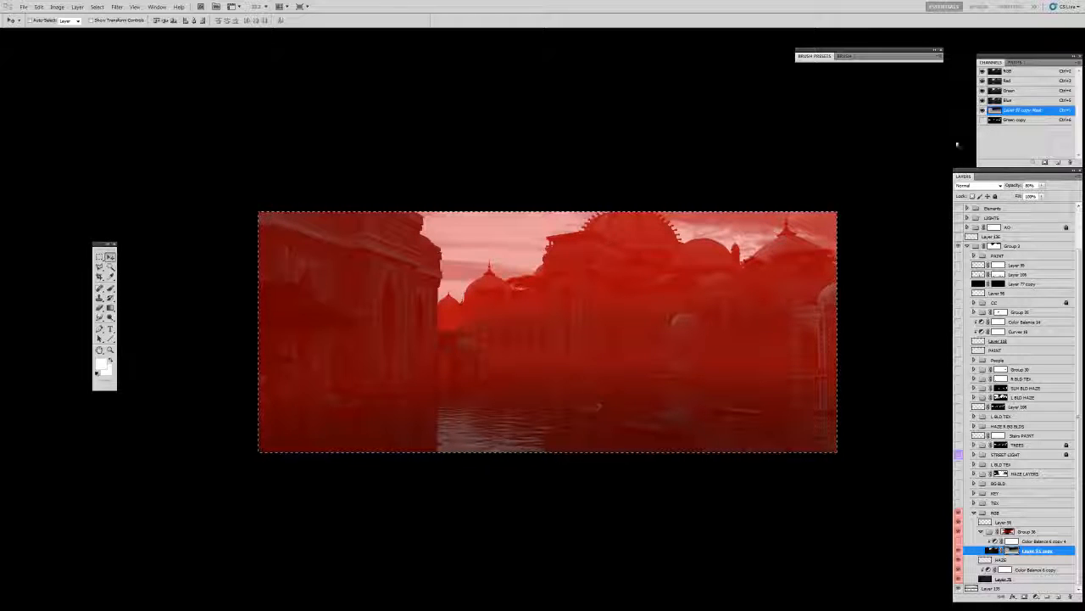
pyautogui.click(983, 111)
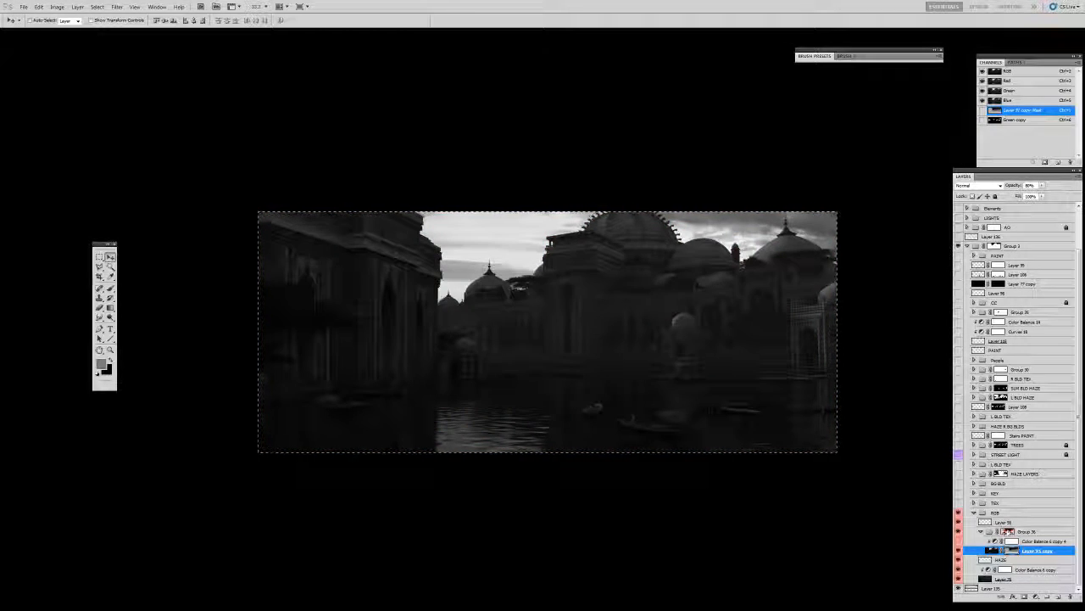
pyautogui.keyDown('alt'); pyautogui.click(1013, 550); pyautogui.keyUp('alt')
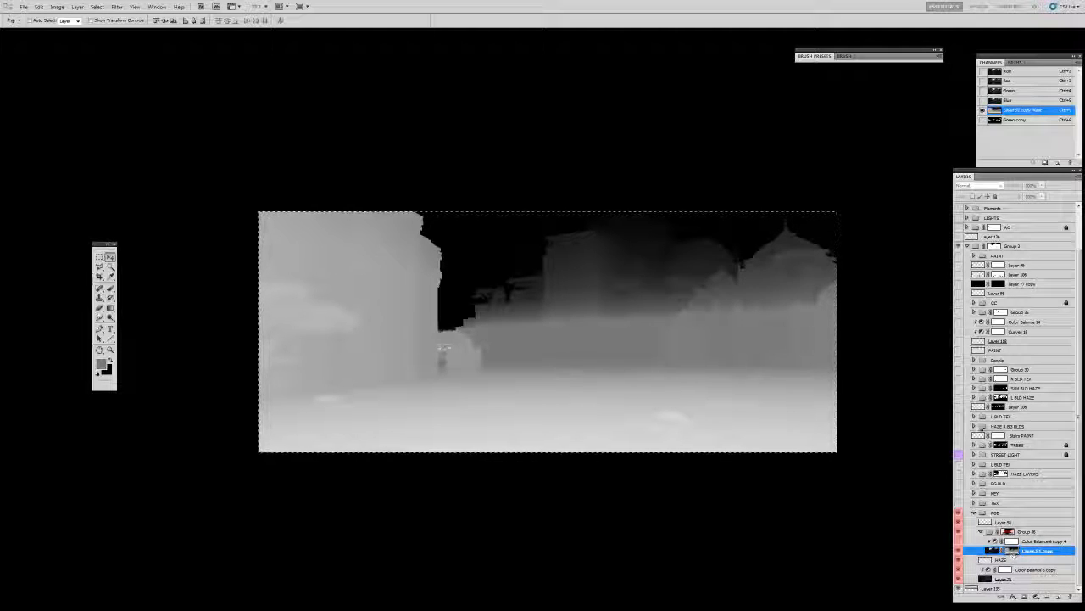
pyautogui.hotkey('ctrl', 'd')
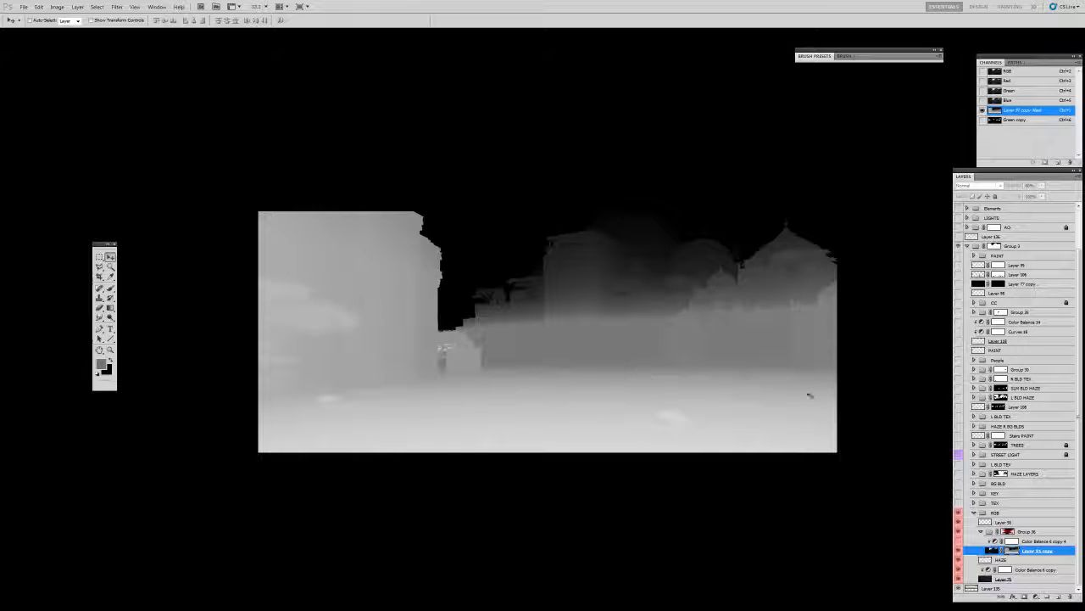
# - Try shifting the mask's contents slightly within the canvas, and undo the shift
pyautogui.moveTo(709, 344); pyautogui.dragTo(712, 343)
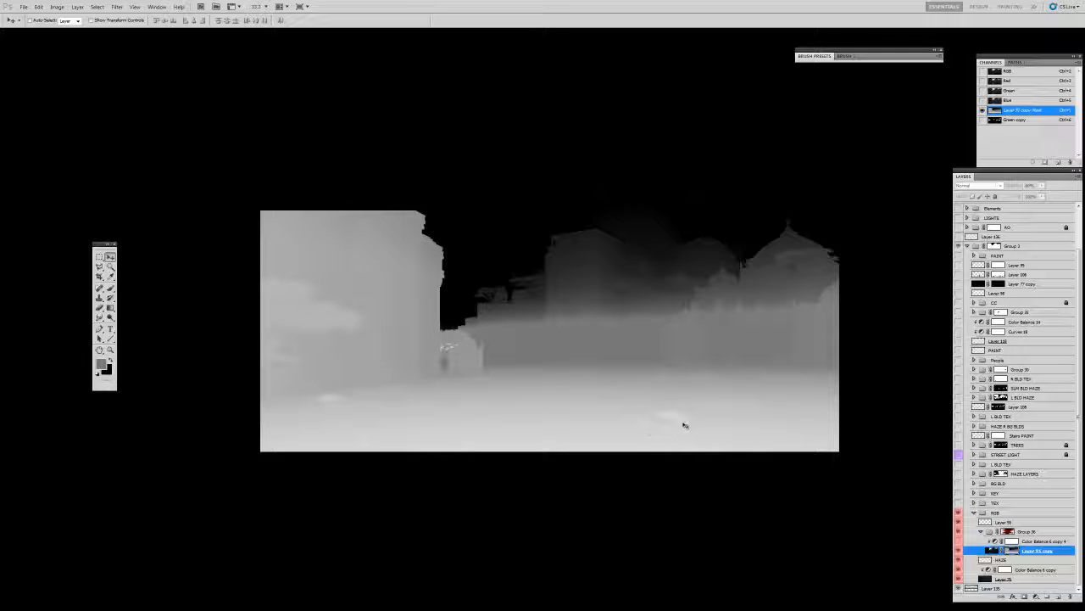
pyautogui.moveTo(714, 410); pyautogui.dragTo(725, 400)
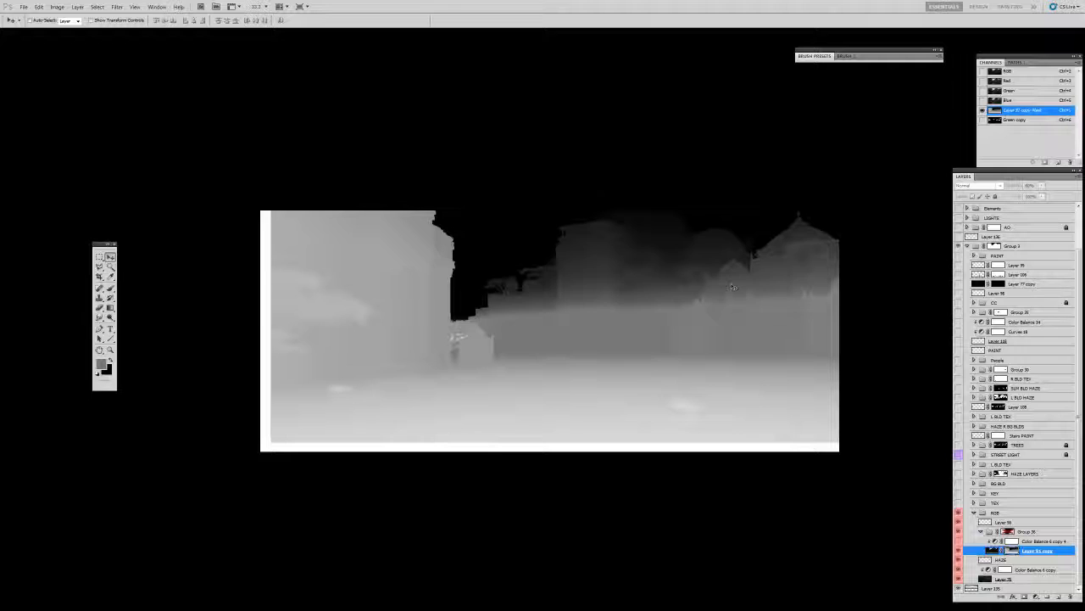
pyautogui.hotkey('ctrl', 'z')
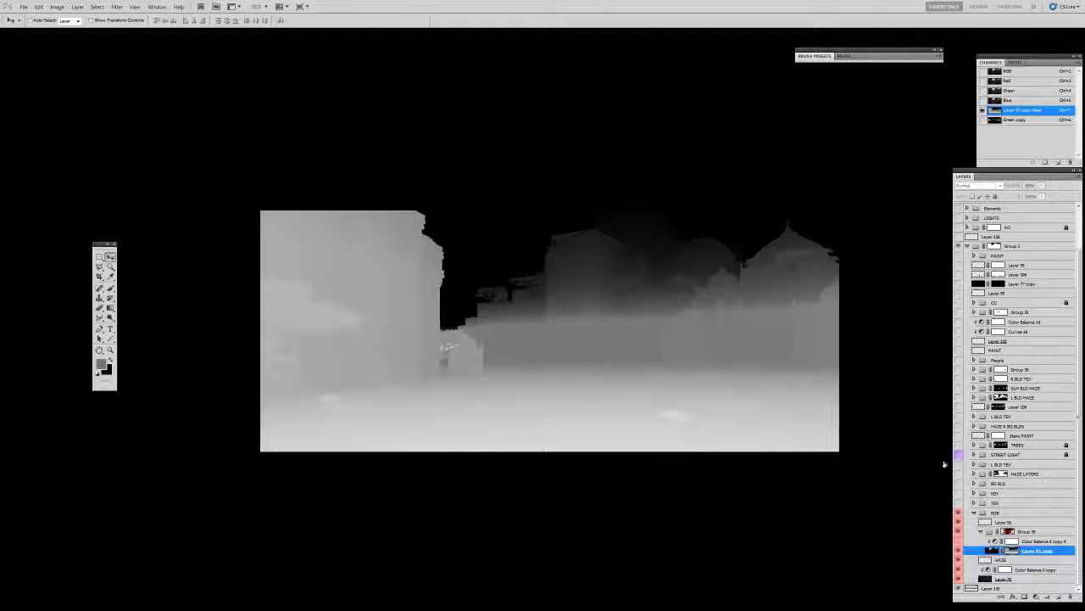
# - Return to the painting and compare it with the layer copy's mask repeatedly disabled and enabled
pyautogui.click(992, 551)
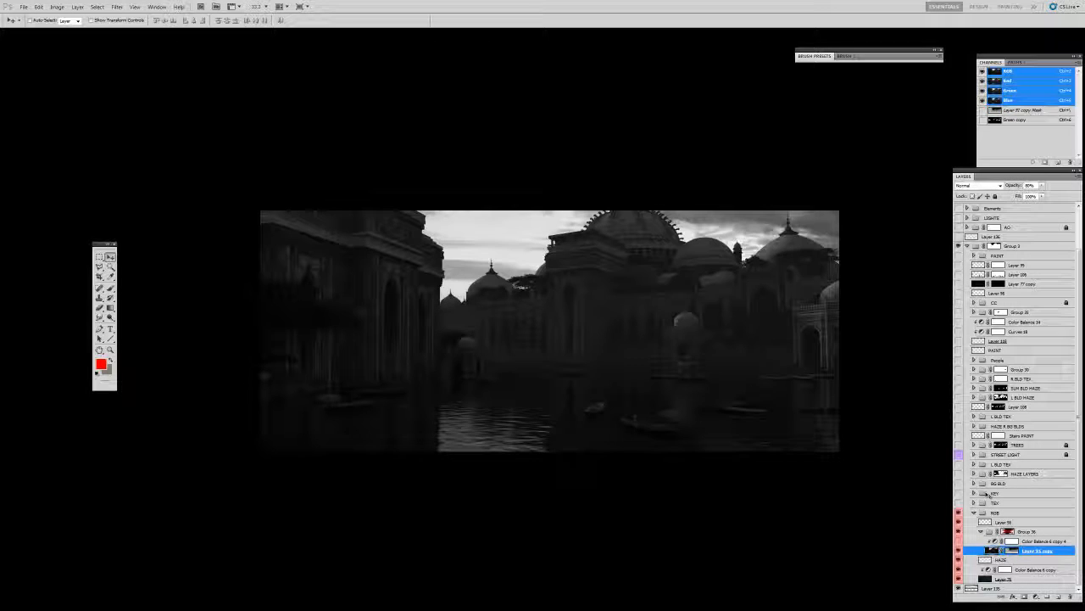
pyautogui.click(1009, 541)
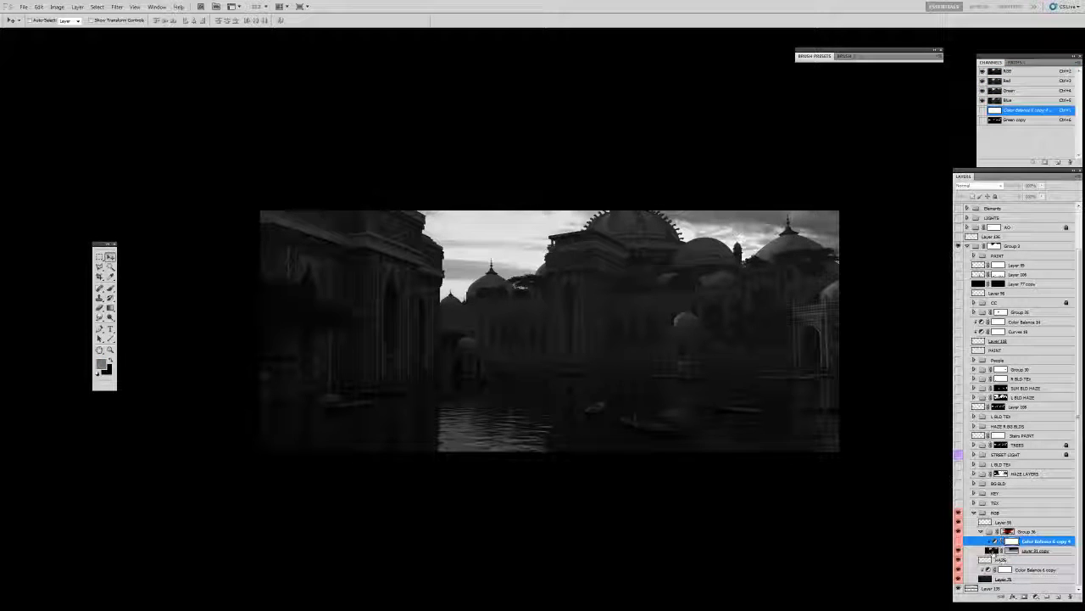
pyautogui.click(1011, 551)
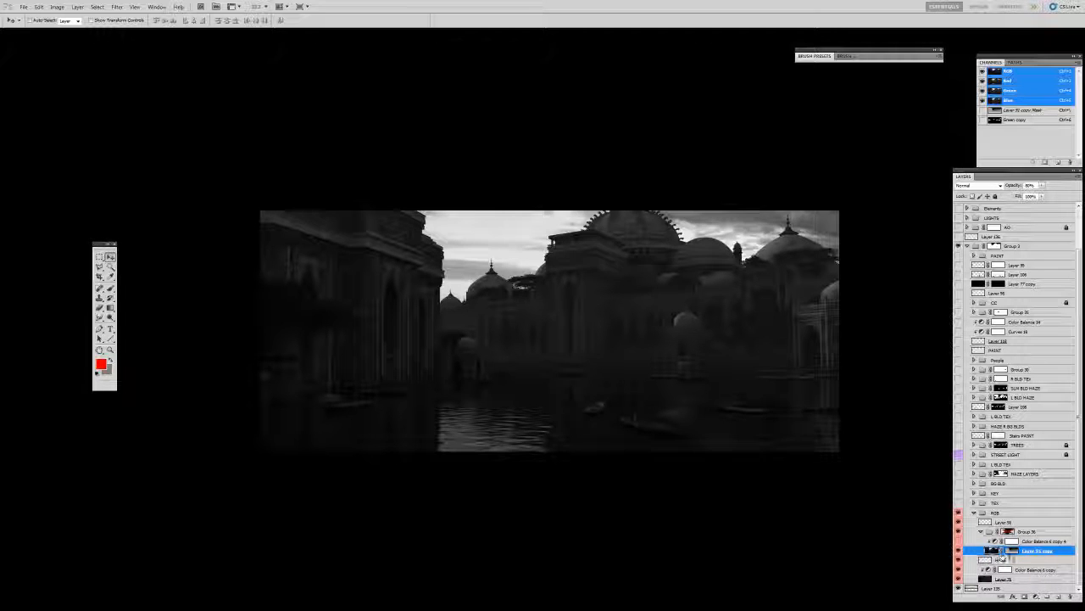
pyautogui.keyDown('shift'); pyautogui.click(1013, 551); pyautogui.keyUp('shift')
pyautogui.keyDown('shift'); pyautogui.click(1012, 551); pyautogui.keyUp('shift')
pyautogui.keyDown('shift'); pyautogui.click(1012, 551); pyautogui.keyUp('shift')
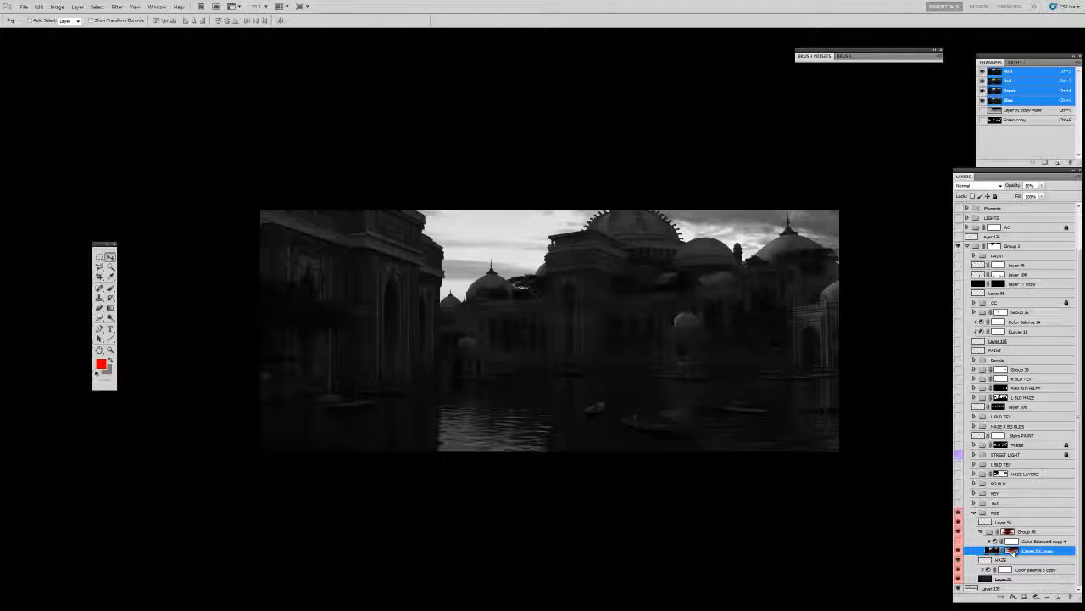
pyautogui.keyDown('shift'); pyautogui.click(1011, 551); pyautogui.keyUp('shift')
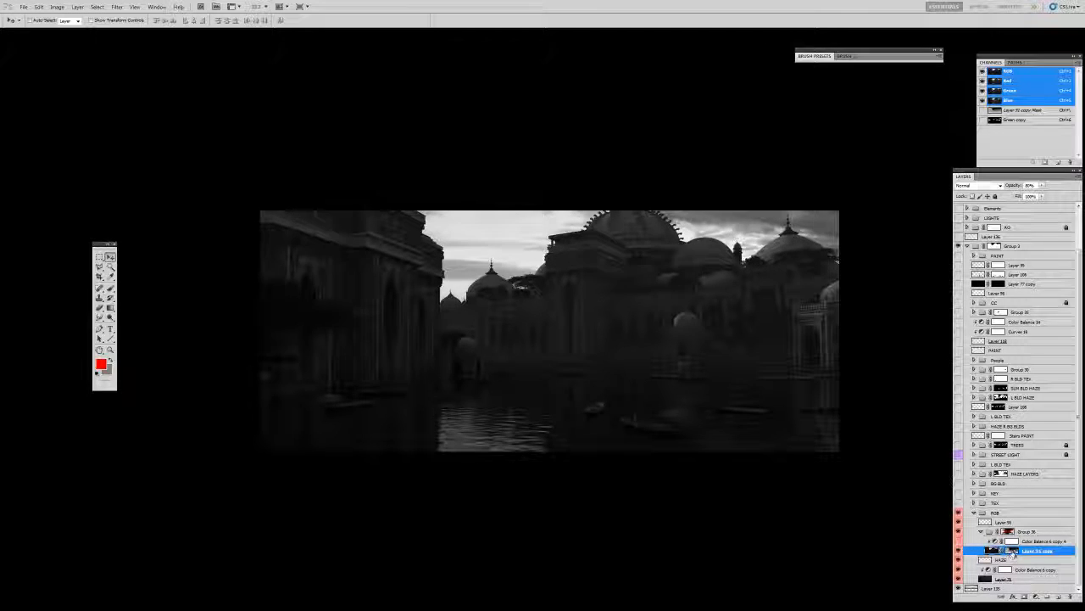
pyautogui.keyDown('shift'); pyautogui.click(1009, 550); pyautogui.keyUp('shift')
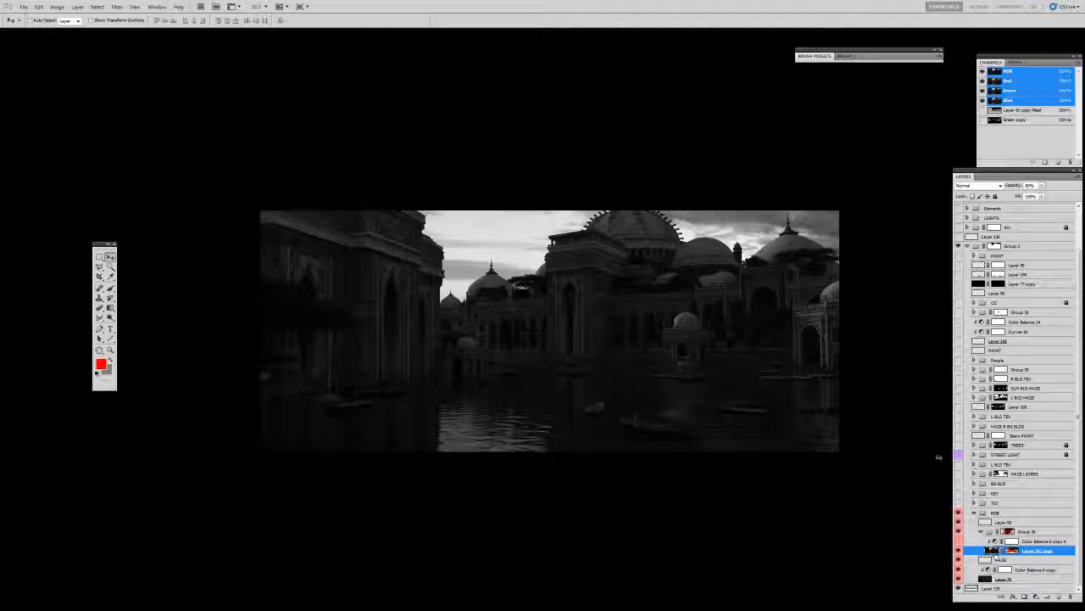
# - Choose a soft round brush preset, enlarge it well beyond its default size, and return to the Move tool
pyautogui.click(814, 55)
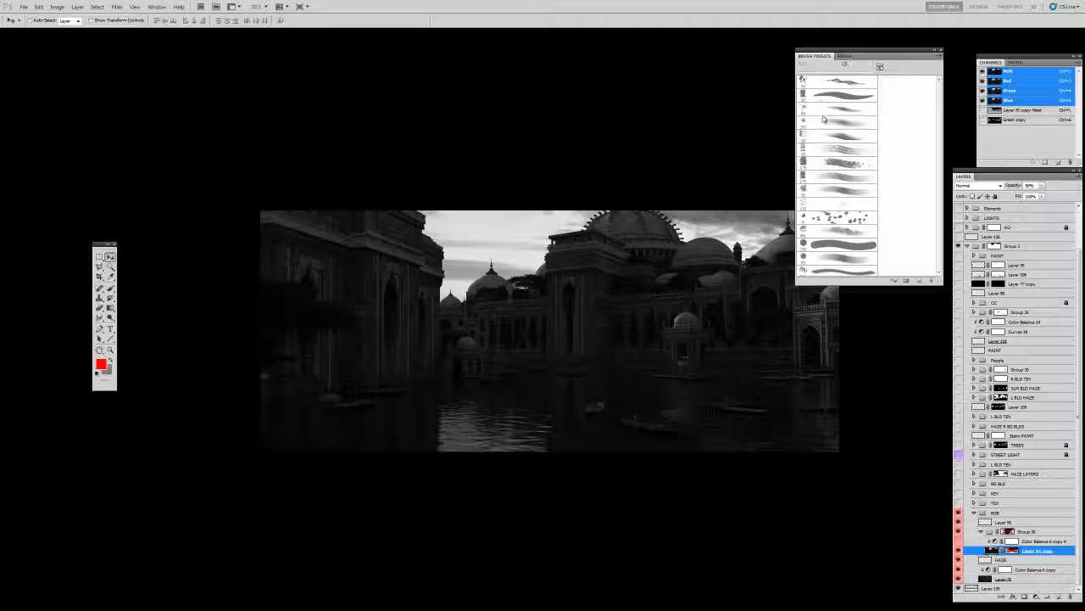
pyautogui.press('b')
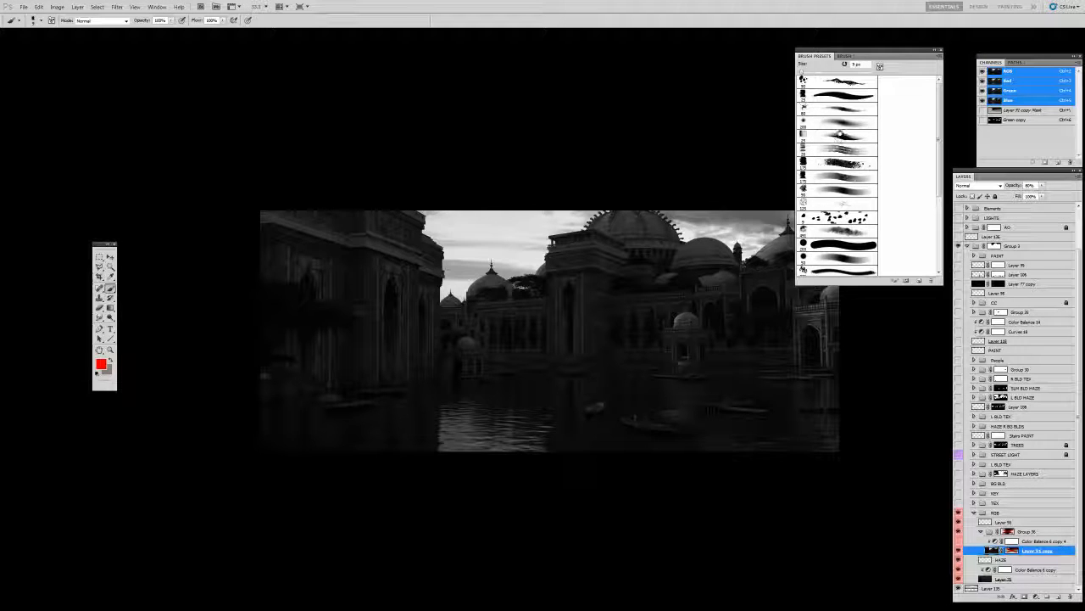
pyautogui.click(838, 121)
pyautogui.click(814, 55)
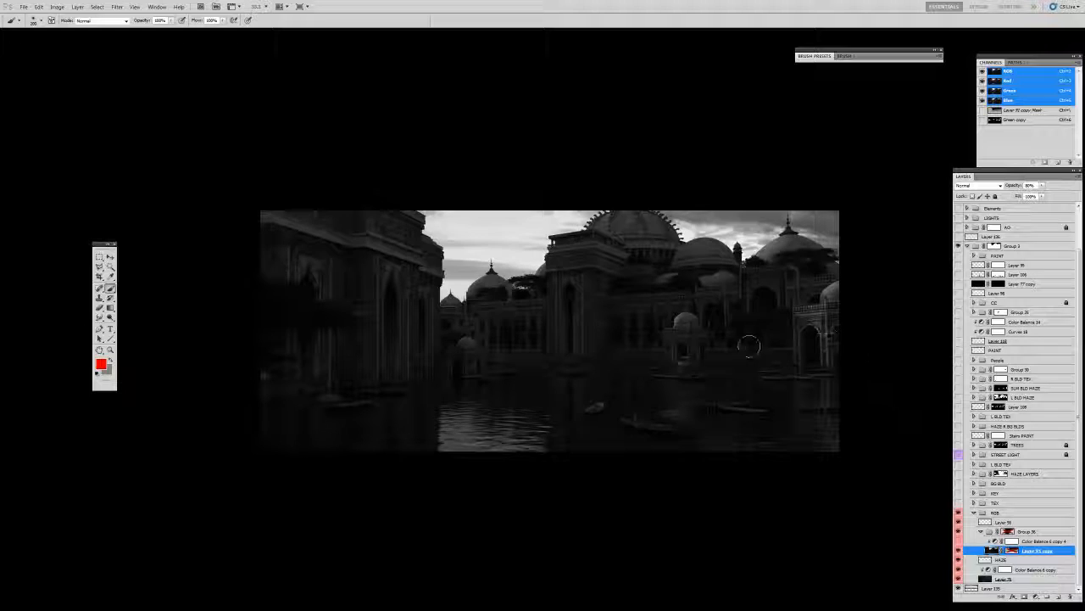
pyautogui.press(']')
pyautogui.press(']')
pyautogui.press(']')
pyautogui.press(']')
pyautogui.press(']')
pyautogui.press(']')
pyautogui.press(']')
pyautogui.press(']')
pyautogui.press(']')
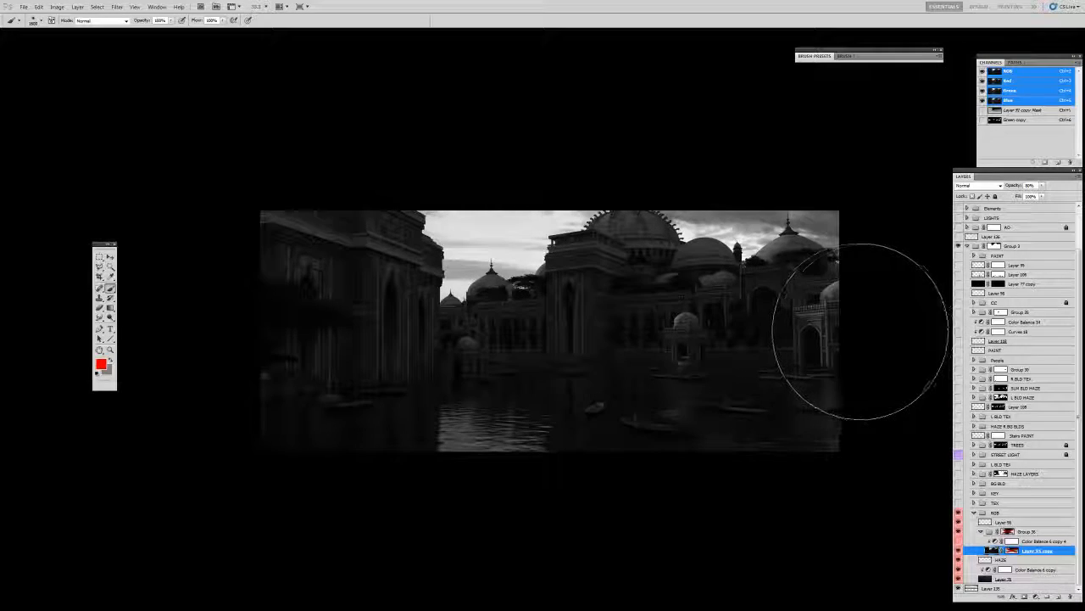
pyautogui.press('v')
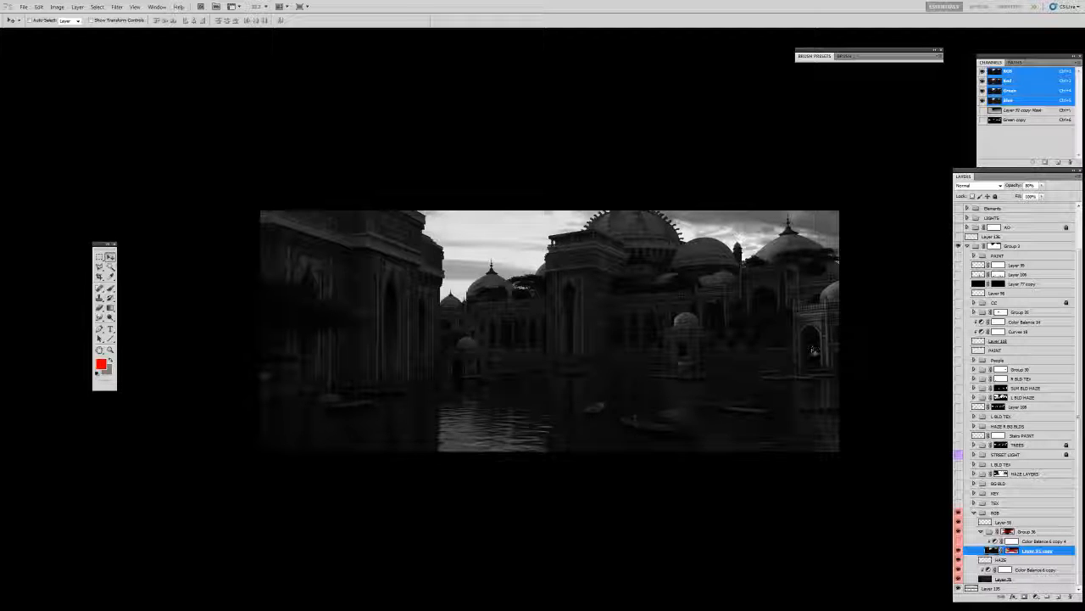
# - Display the layer copy's mask on its own and examine its grey shading up close around the small domed pavilion
pyautogui.click(1011, 550)
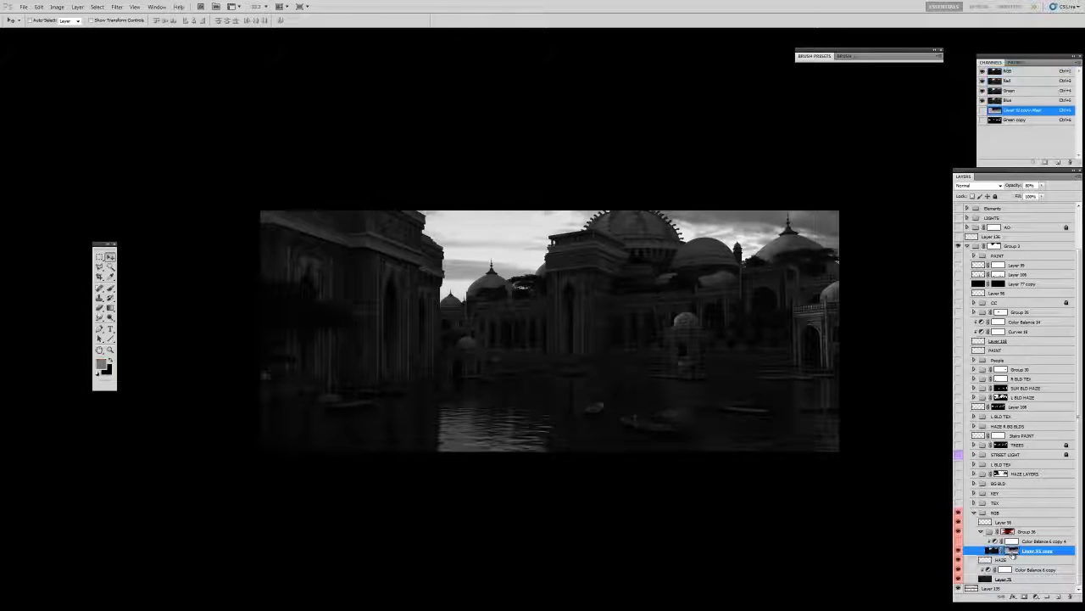
pyautogui.keyDown('alt'); pyautogui.click(1010, 550); pyautogui.keyUp('alt')
pyautogui.press('z')
pyautogui.click(703, 330)
pyautogui.click(712, 355)
pyautogui.moveTo(713, 355); pyautogui.dragTo(640, 356)
pyautogui.click(639, 358)
pyautogui.click(640, 358)
pyautogui.press('v')
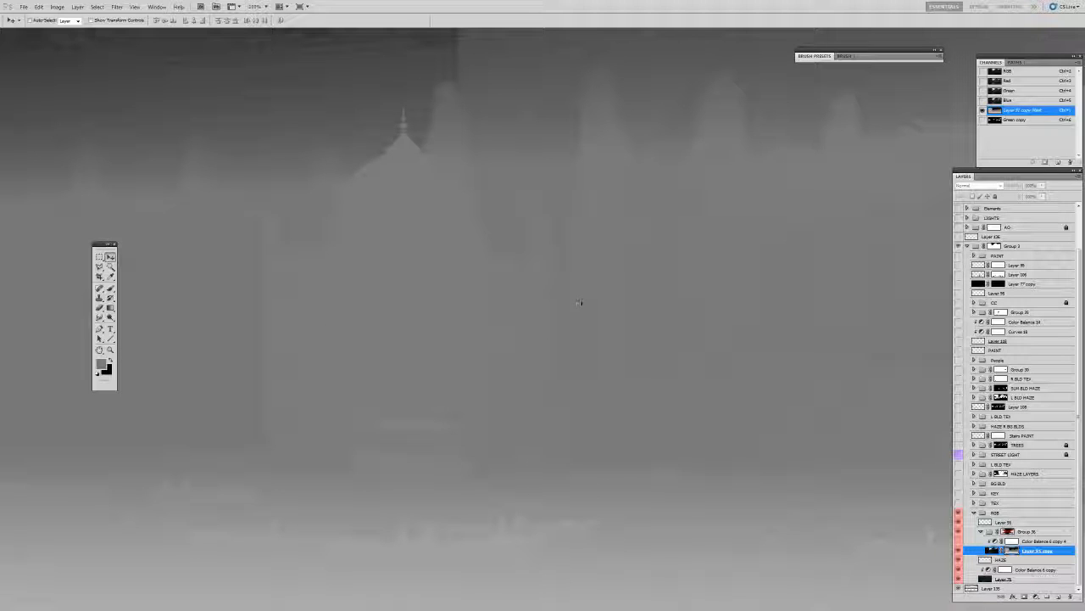
# - Examine the mask's grey shading around the palace domes and the roofline, then across the whole canvas
pyautogui.moveTo(565, 288); pyautogui.dragTo(572, 375)
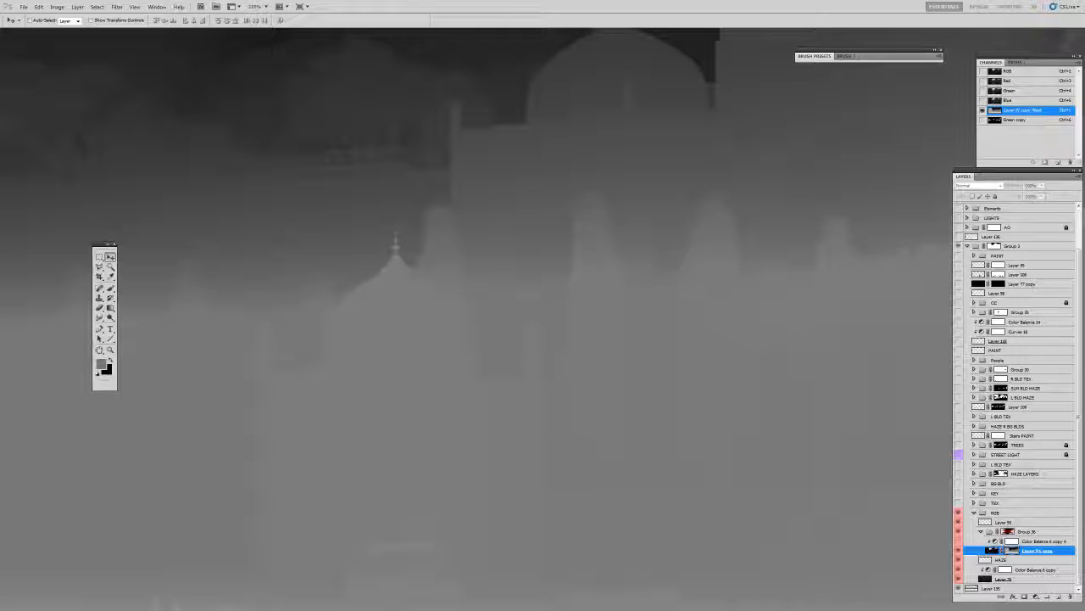
pyautogui.moveTo(596, 259); pyautogui.dragTo(582, 309)
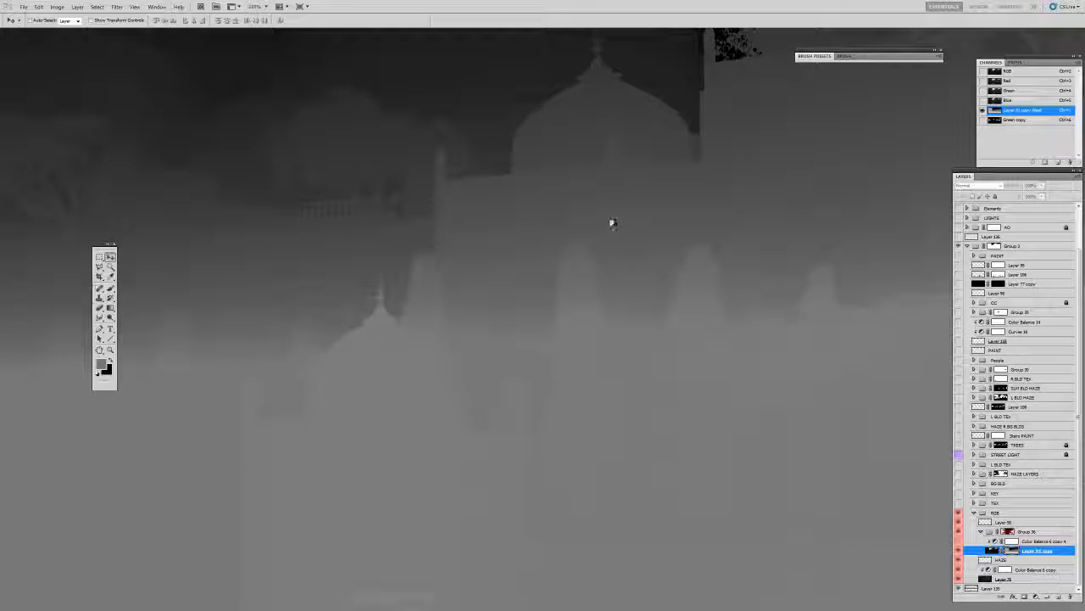
pyautogui.moveTo(687, 262); pyautogui.dragTo(493, 278)
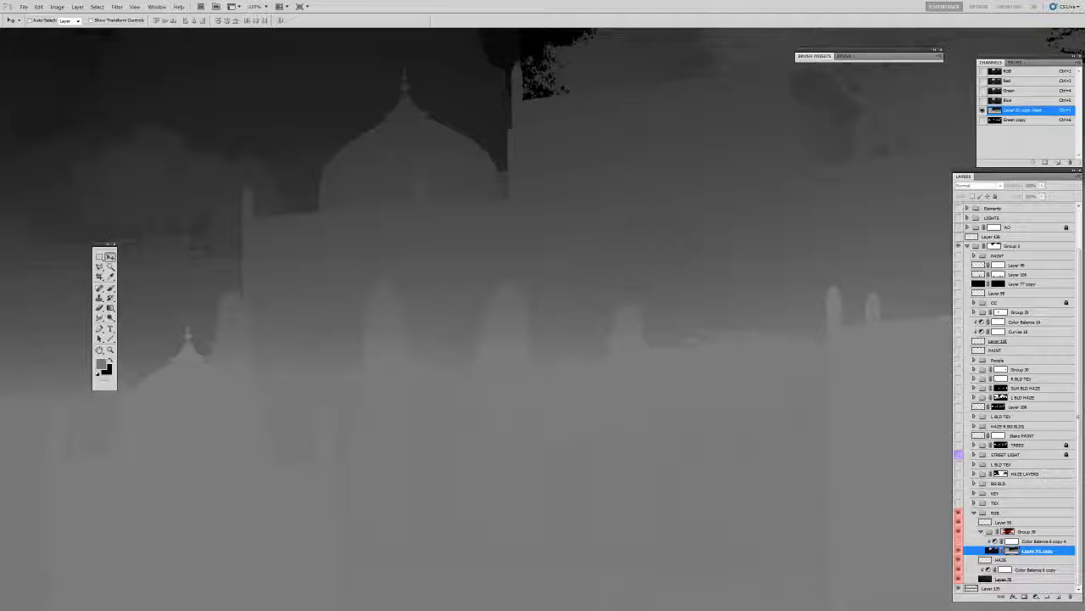
pyautogui.press('z')
pyautogui.keyDown('alt'); pyautogui.click(683, 257); pyautogui.keyUp('alt')
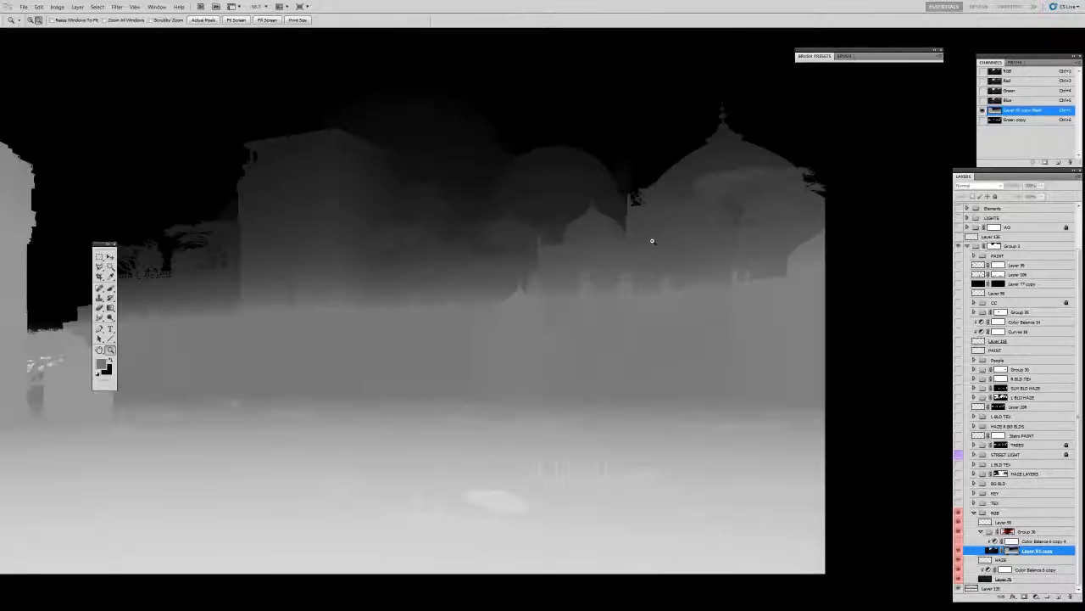
pyautogui.keyDown('alt'); pyautogui.click(688, 294); pyautogui.keyUp('alt')
pyautogui.keyDown('alt'); pyautogui.click(667, 319); pyautogui.keyUp('alt')
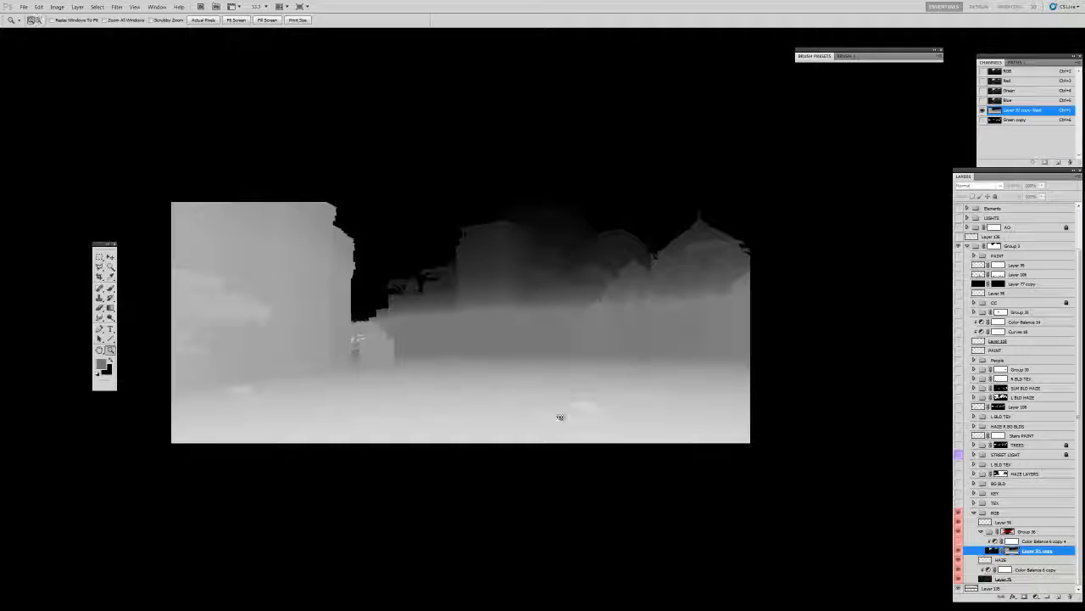
# - Examine the mask's gradient from the water to the distant buildings, and return to the painting's composite view
pyautogui.click(601, 395)
pyautogui.click(601, 395)
pyautogui.press('v')
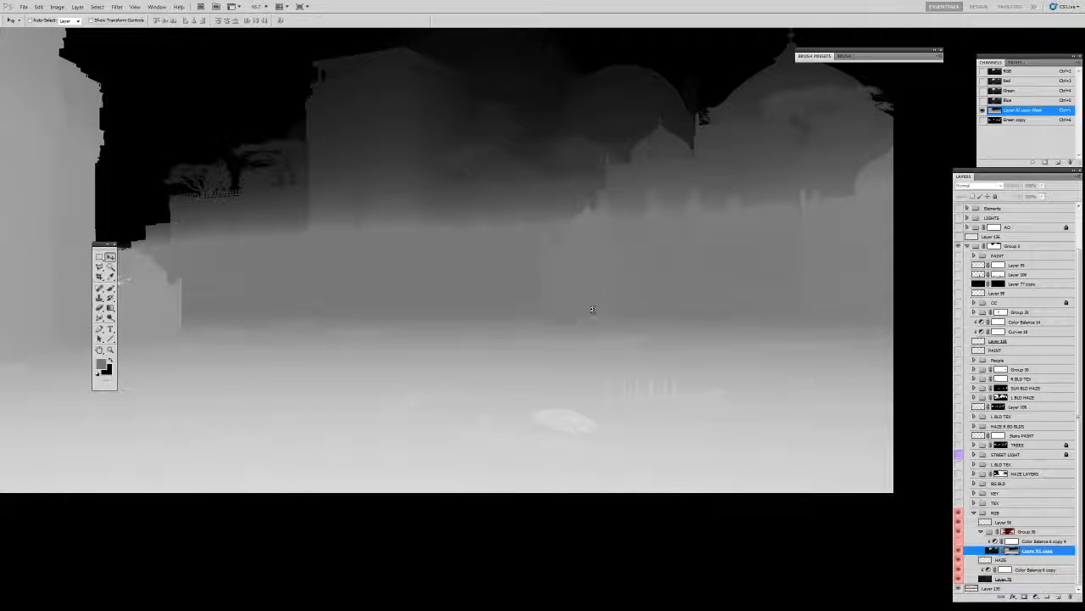
pyautogui.press('z')
pyautogui.keyDown('alt'); pyautogui.click(591, 307); pyautogui.keyUp('alt')
pyautogui.keyDown('alt'); pyautogui.click(586, 315); pyautogui.keyUp('alt')
pyautogui.press('v')
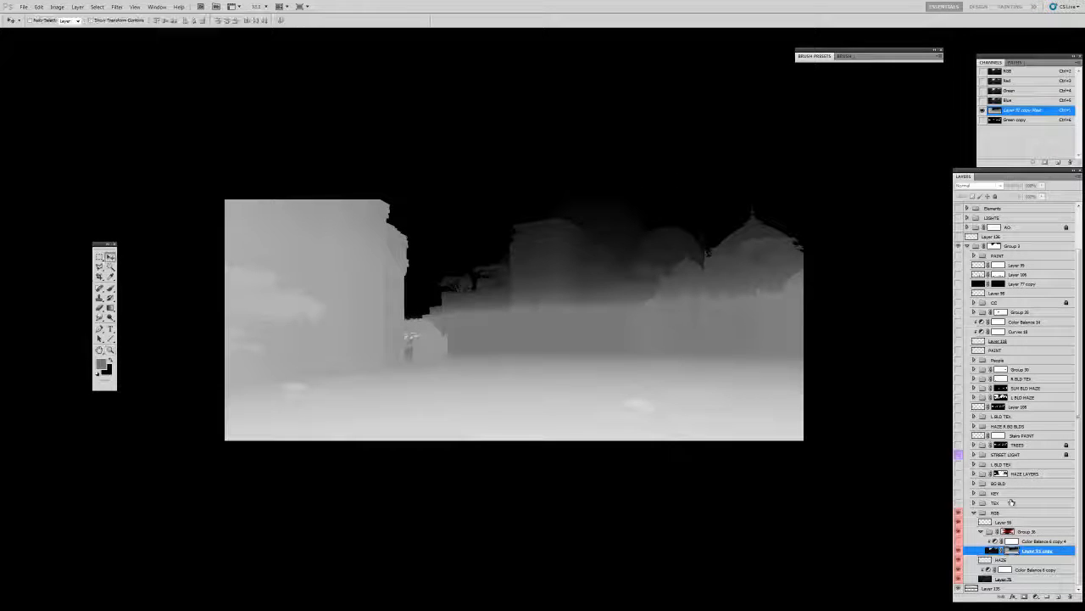
pyautogui.hotkey('ctrl', '2')
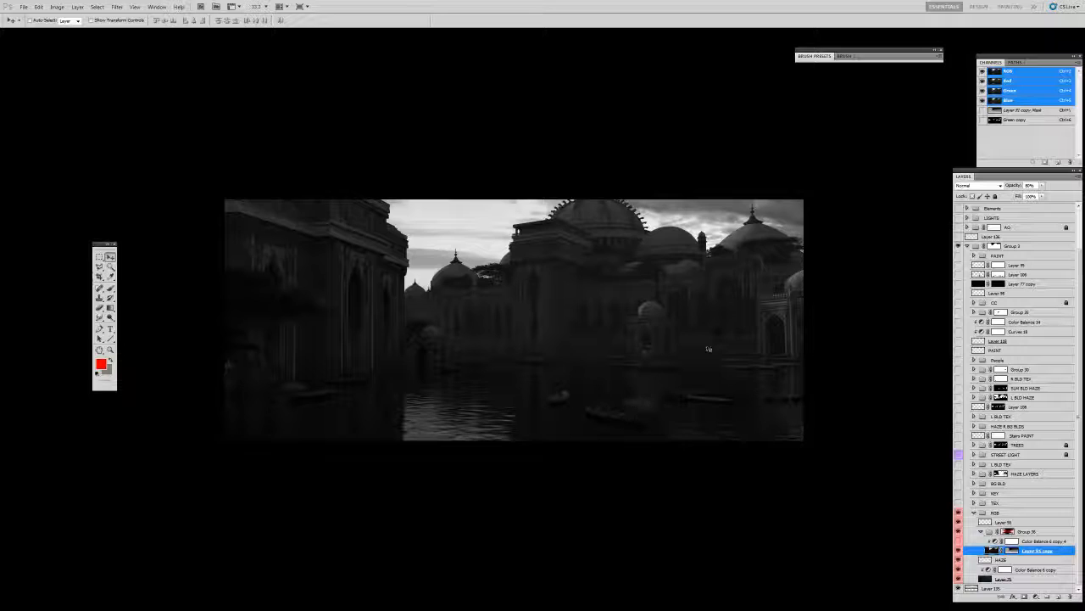
pyautogui.moveTo(684, 378); pyautogui.dragTo(694, 377)
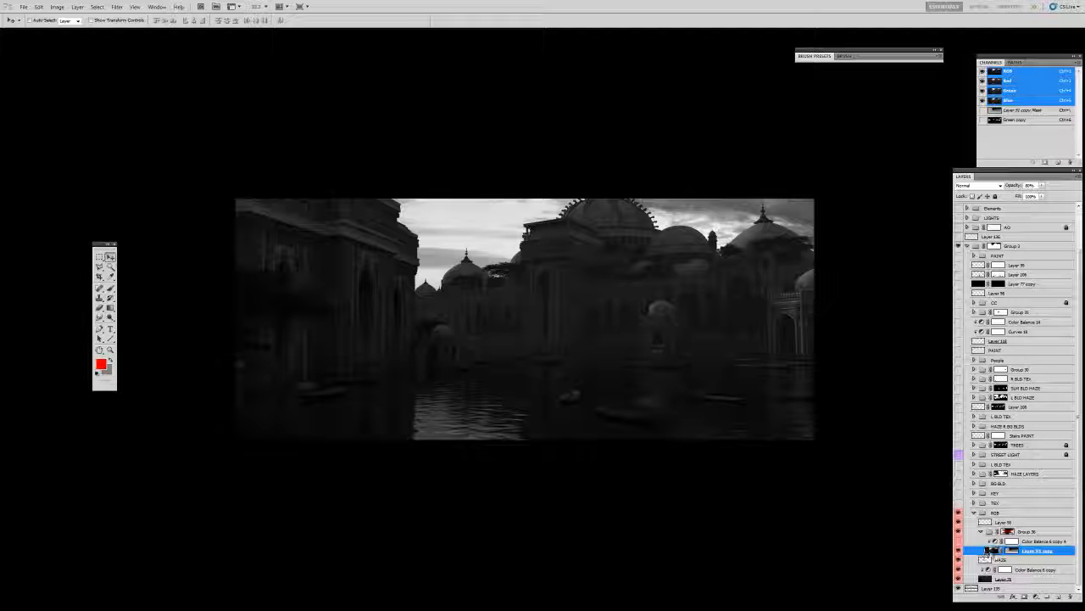
# - Select the colour balance adjustment clipped to the layer copy, and hide the Hue/Saturation layer to view the painting in colour
pyautogui.click(1036, 542)
pyautogui.click(995, 552)
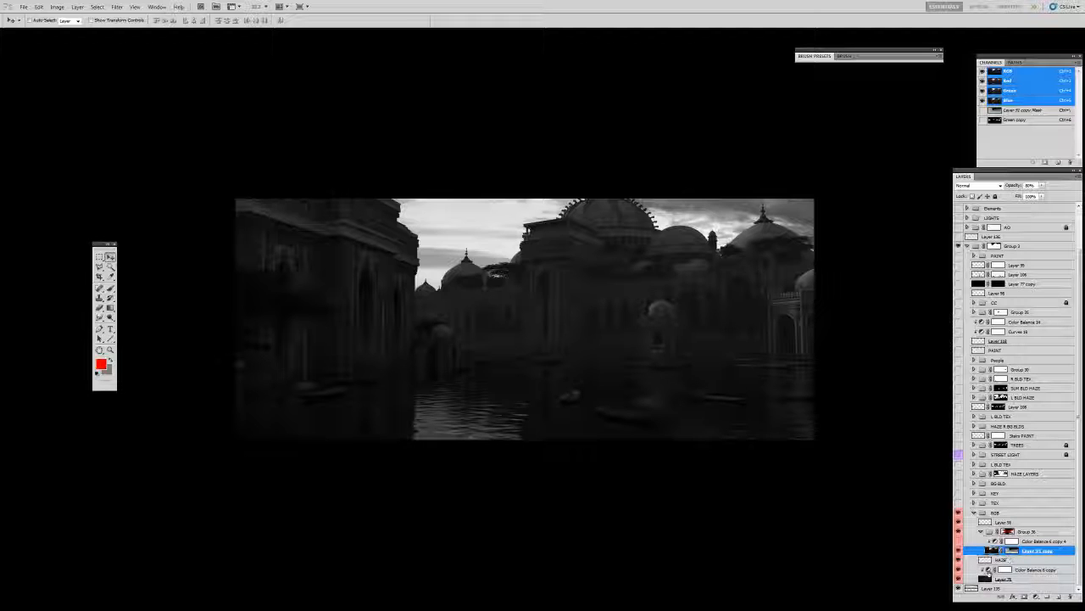
pyautogui.click(1016, 570)
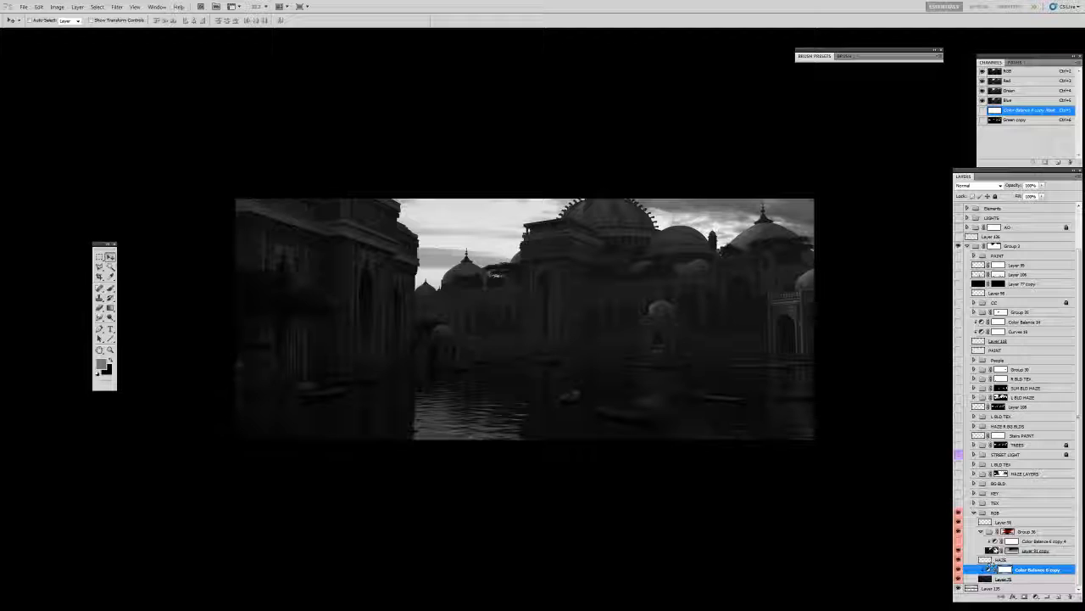
pyautogui.click(994, 550)
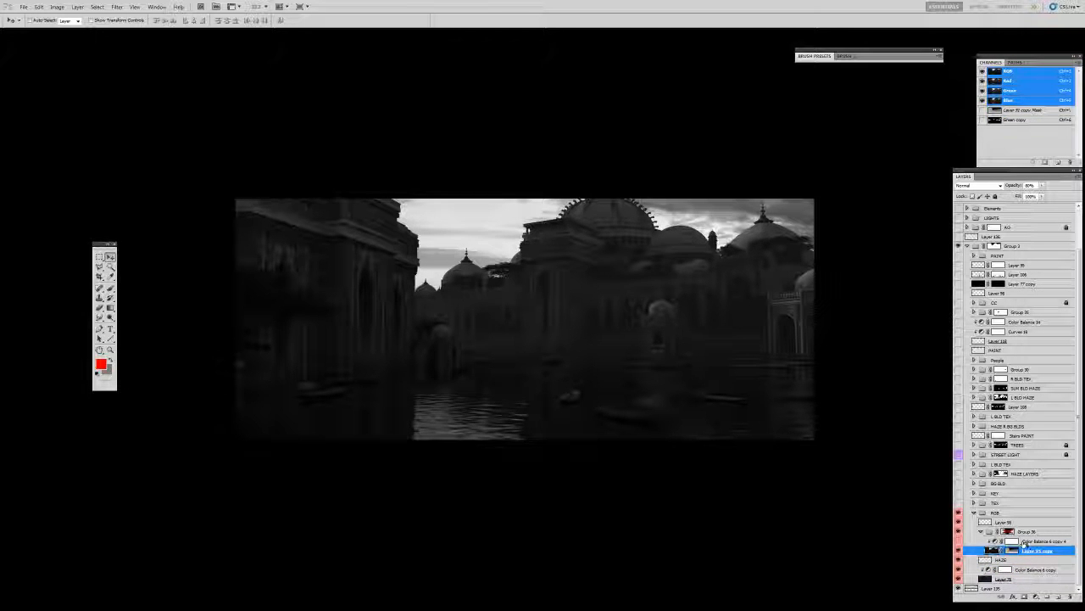
pyautogui.click(1024, 542)
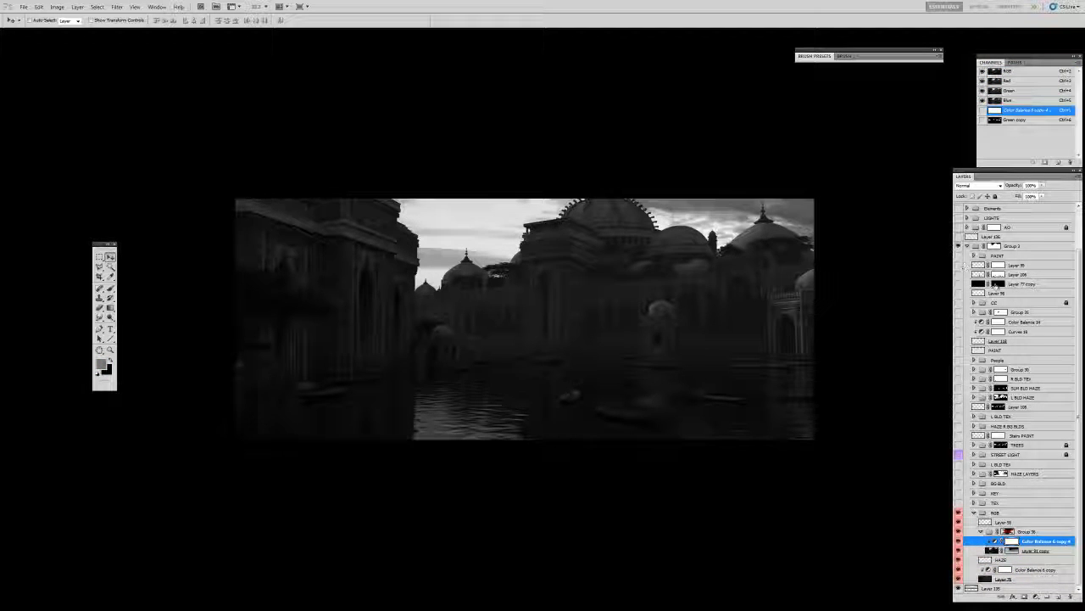
pyautogui.scroll(3, 965, 264)
pyautogui.click(958, 206)
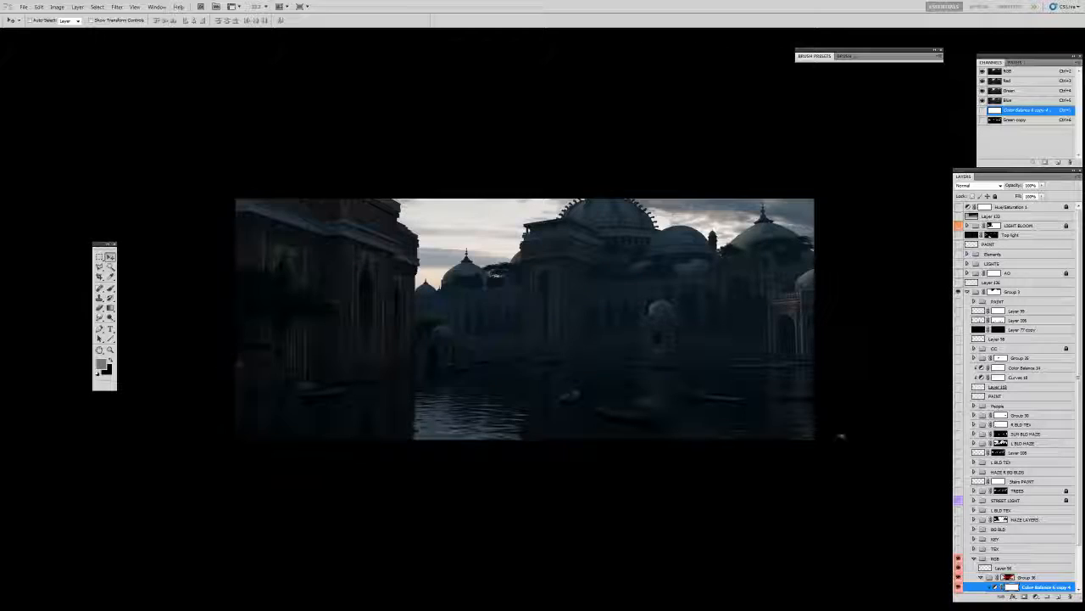
# - Compare the painting with the clipped colour balance adjustment hidden and shown
pyautogui.scroll(-2, 963, 548)
pyautogui.click(959, 549)
pyautogui.click(959, 548)
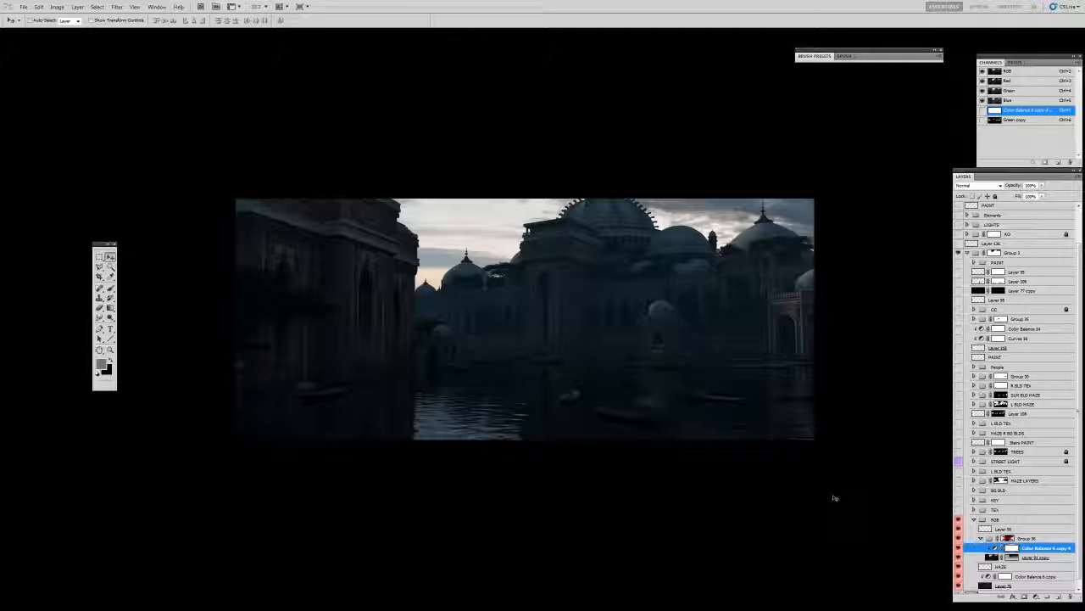
# - Enable the mask on the group containing the layer copy, compare the painting without it, and inspect that mask on its own
pyautogui.click(1008, 539)
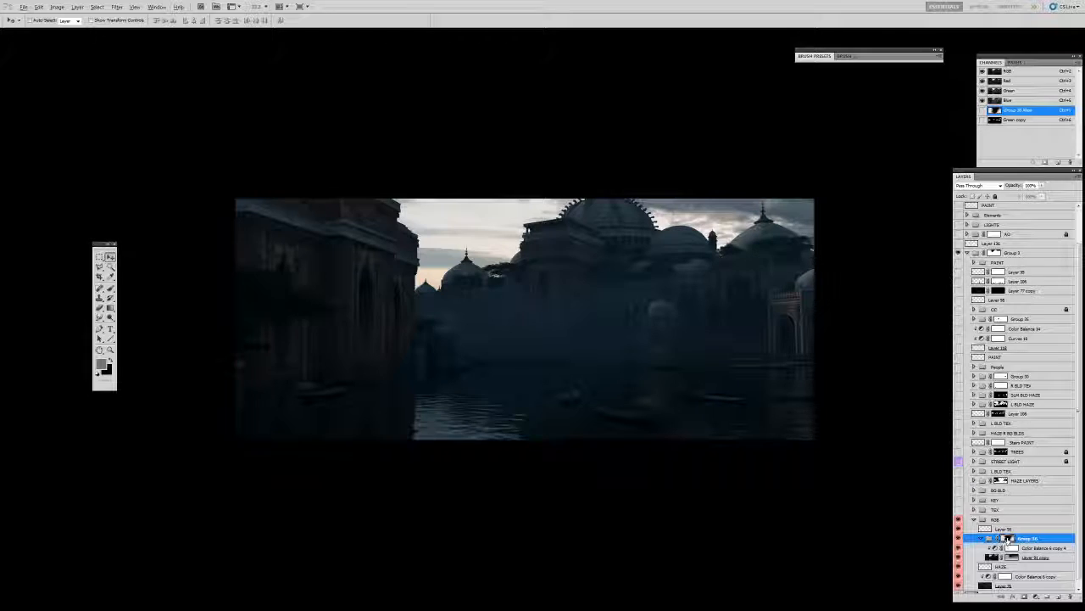
pyautogui.keyDown('shift'); pyautogui.click(1007, 539); pyautogui.keyUp('shift')
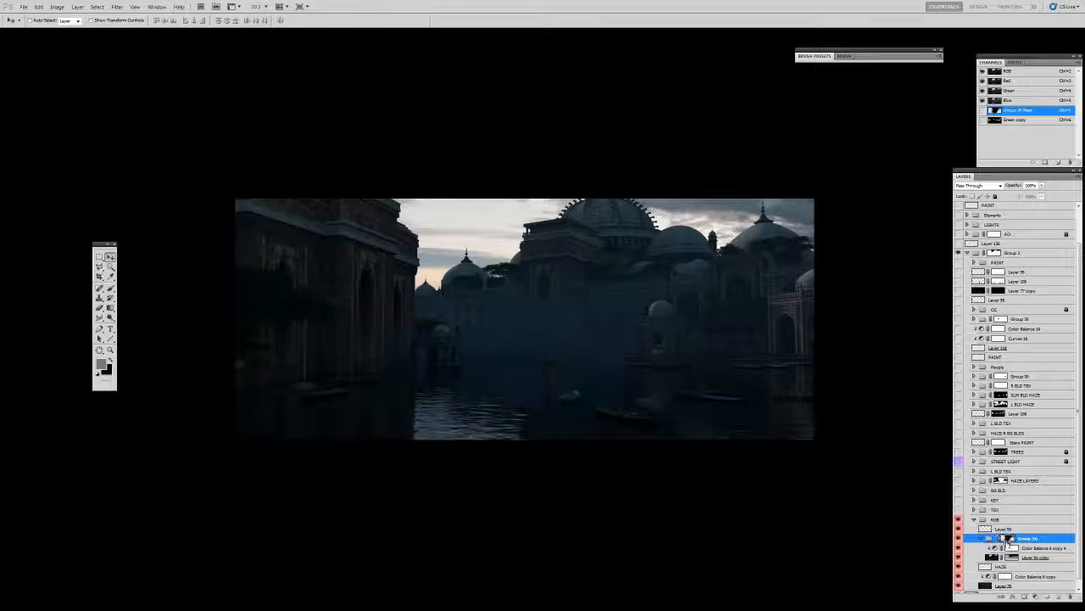
pyautogui.keyDown('alt'); pyautogui.click(1008, 539); pyautogui.keyUp('alt')
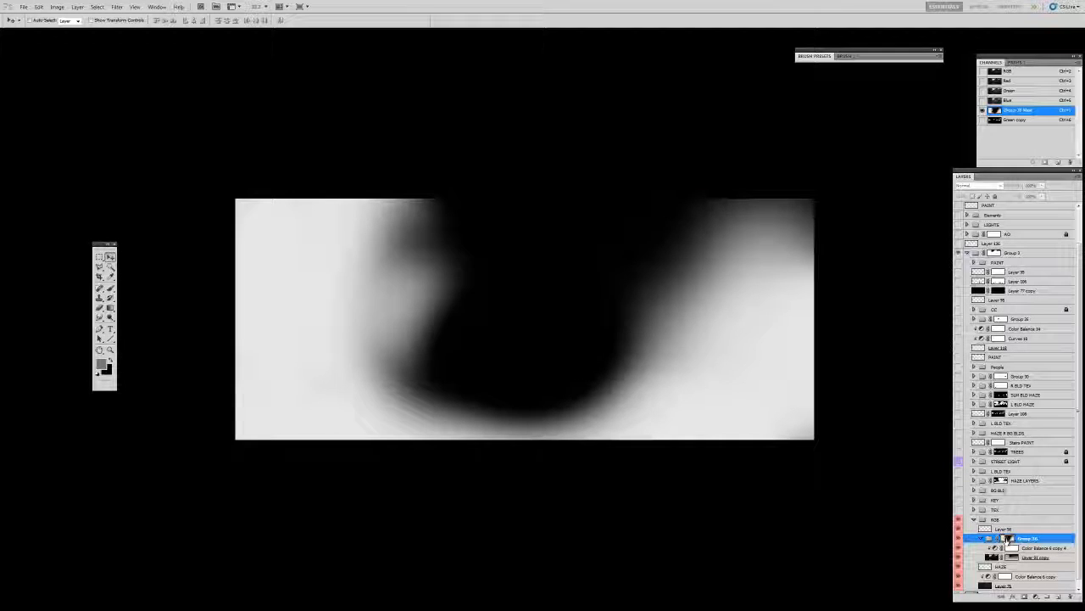
pyautogui.keyDown('alt'); pyautogui.click(1008, 539); pyautogui.keyUp('alt')
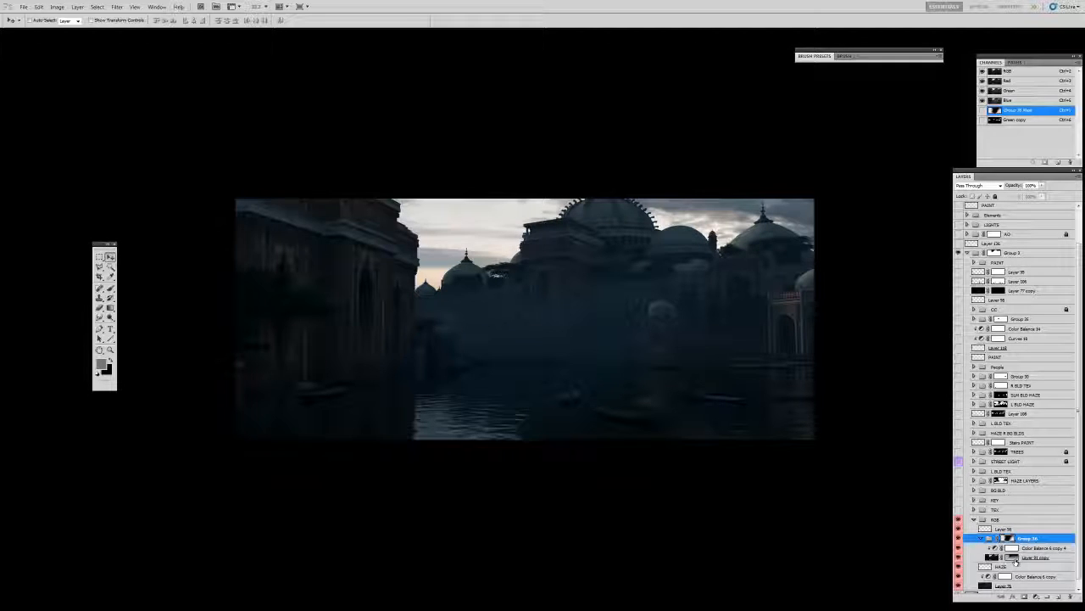
# - Compare the layer copy's depth mask with the group's mask, view the group's mask as a red overlay, and return to the painting
pyautogui.keyDown('alt'); pyautogui.click(1014, 557); pyautogui.keyUp('alt')
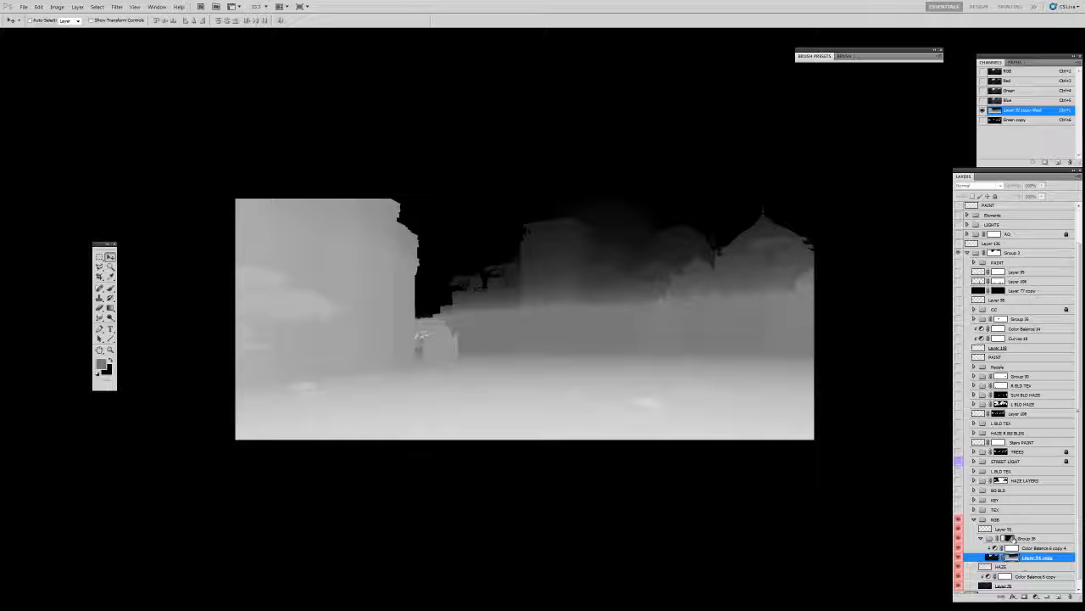
pyautogui.keyDown('alt'); pyautogui.click(1013, 539); pyautogui.keyUp('alt')
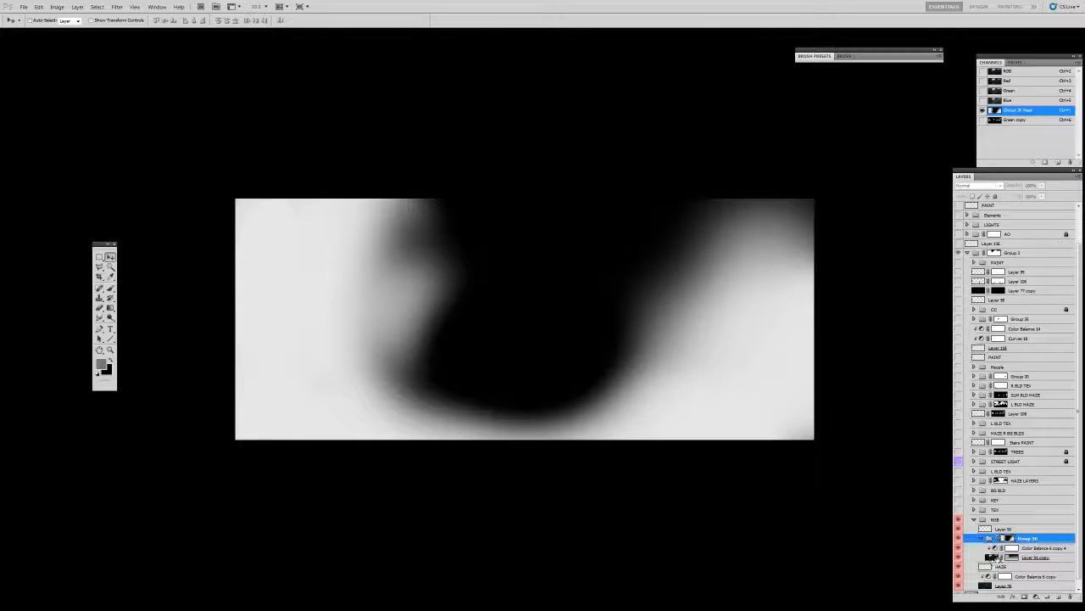
pyautogui.keyDown('alt'); pyautogui.keyDown('shift'); pyautogui.click(1009, 539); pyautogui.keyUp('shift'); pyautogui.keyUp('alt')
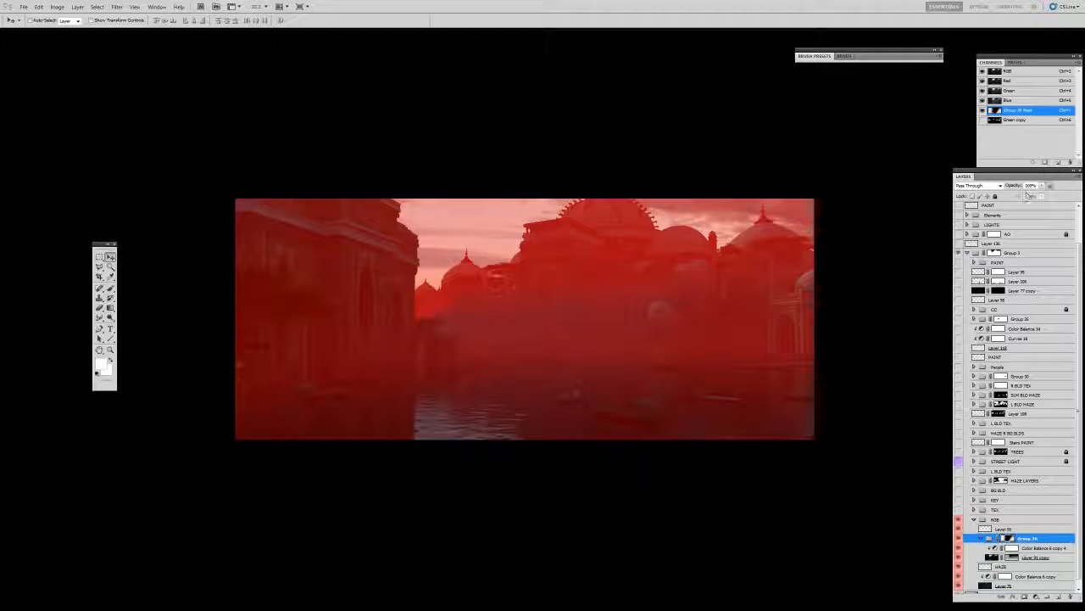
pyautogui.click(983, 111)
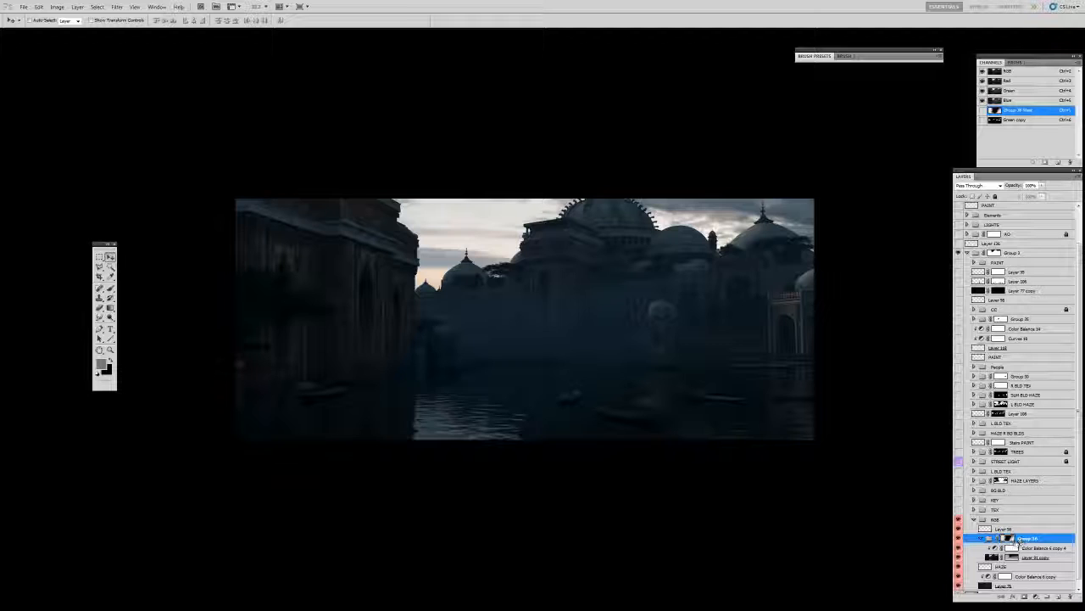
# - Paint the group's mask with a large soft brush, black around the far-right archway and white across the water and pavilion area
pyautogui.press('b')
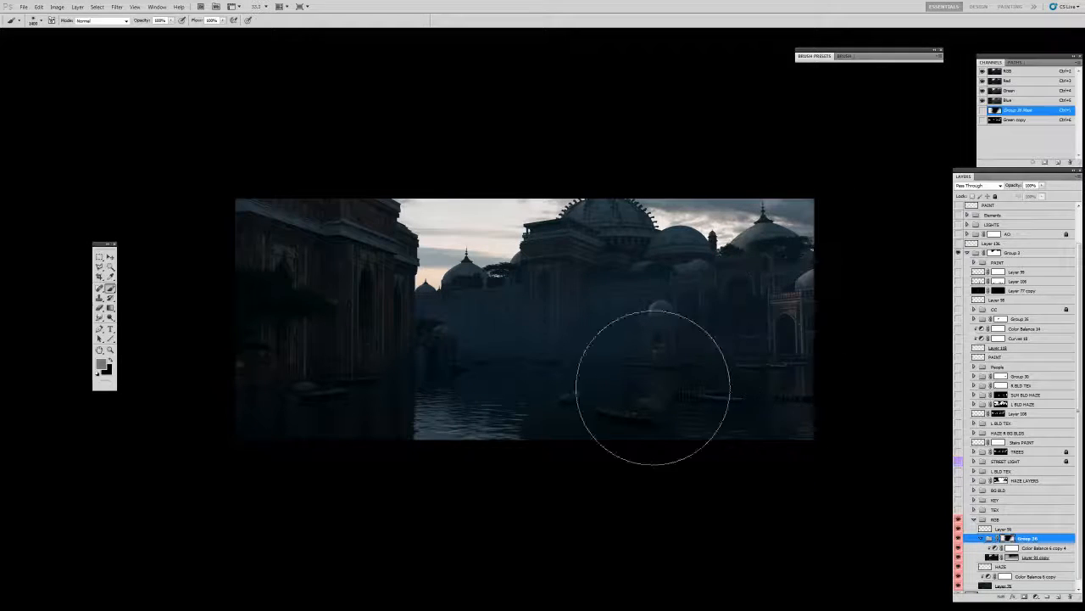
pyautogui.click(98, 373)
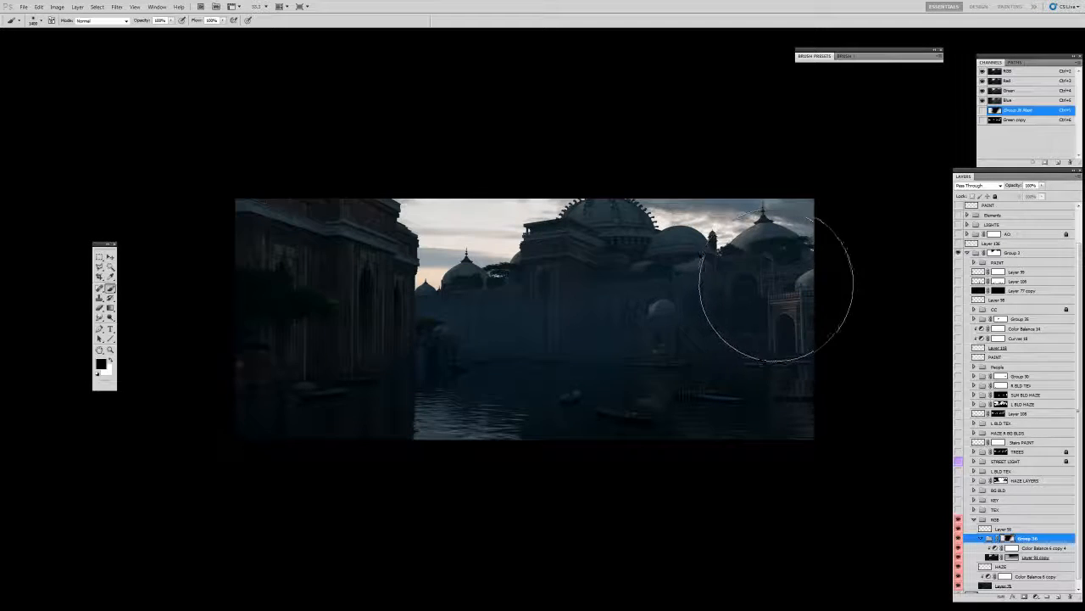
pyautogui.moveTo(794, 301)
pyautogui.mouseDown()
pyautogui.moveTo(784, 326)
pyautogui.moveTo(821, 326)
pyautogui.mouseUp()
pyautogui.press('x')
pyautogui.moveTo(600, 400)
pyautogui.mouseDown()
pyautogui.moveTo(853, 234)
pyautogui.moveTo(730, 383)
pyautogui.moveTo(872, 220)
pyautogui.moveTo(637, 412)
pyautogui.moveTo(836, 213)
pyautogui.moveTo(674, 381)
pyautogui.moveTo(622, 404)
pyautogui.moveTo(865, 189)
pyautogui.moveTo(823, 331)
pyautogui.moveTo(535, 427)
pyautogui.moveTo(792, 361)
pyautogui.mouseUp()
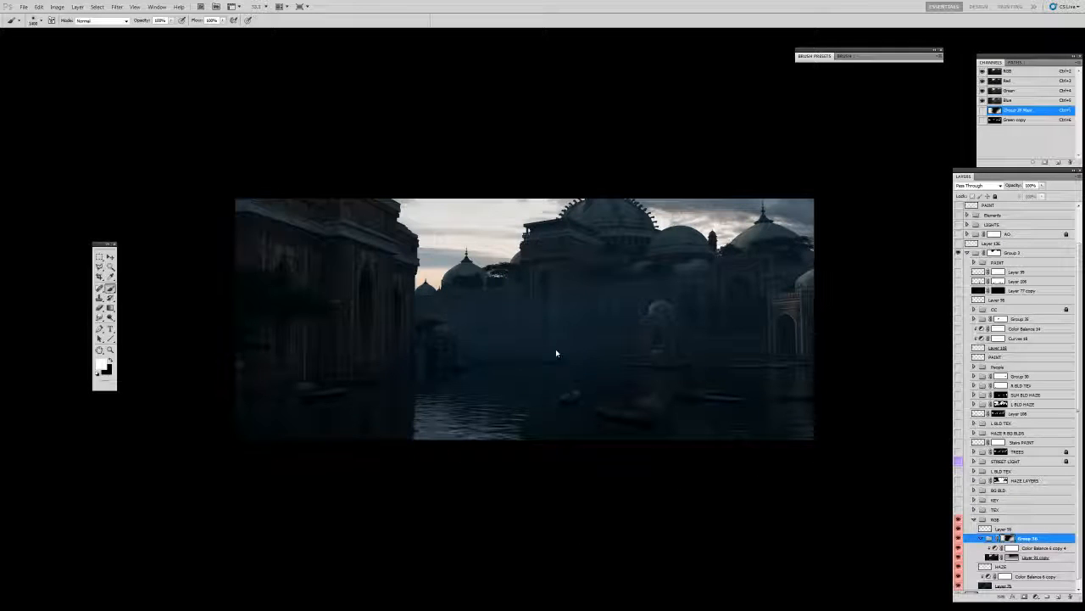
pyautogui.press('v')
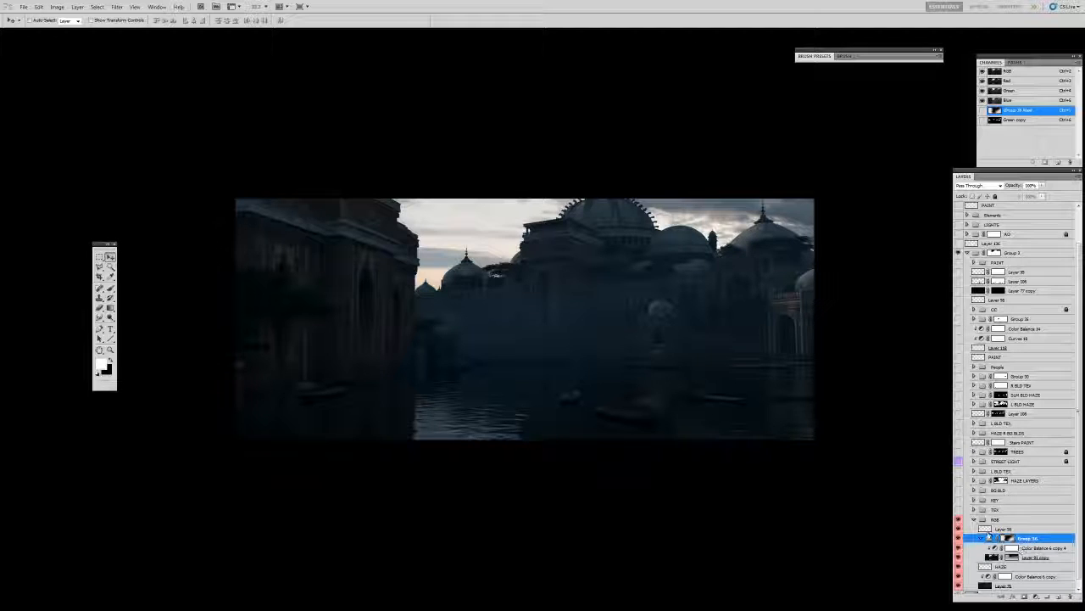
# - Hide the layer directly above the masked group, and collapse the group
pyautogui.click(1005, 529)
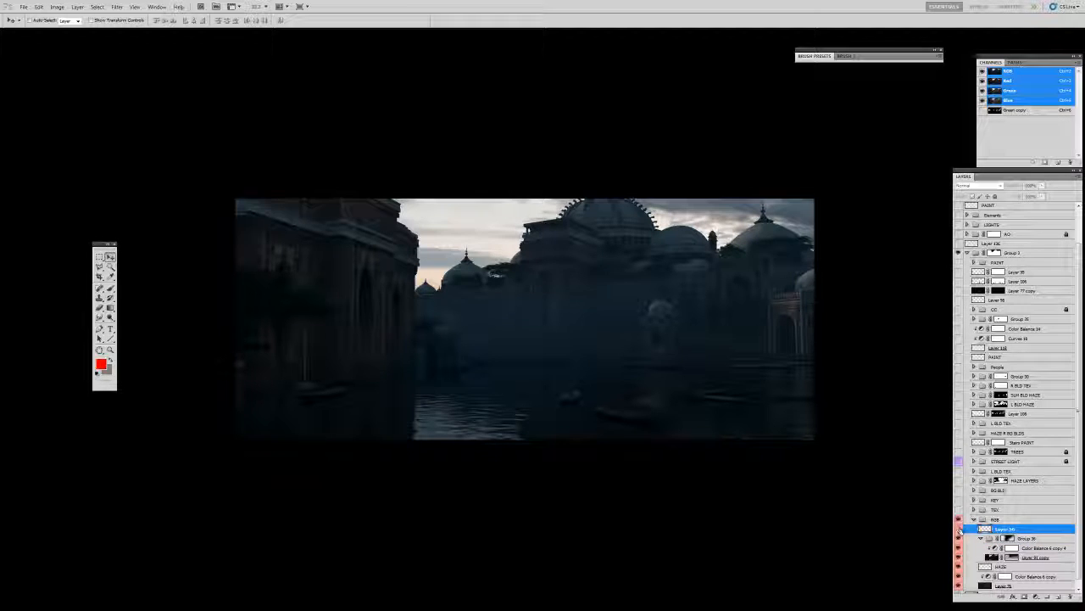
pyautogui.click(987, 520)
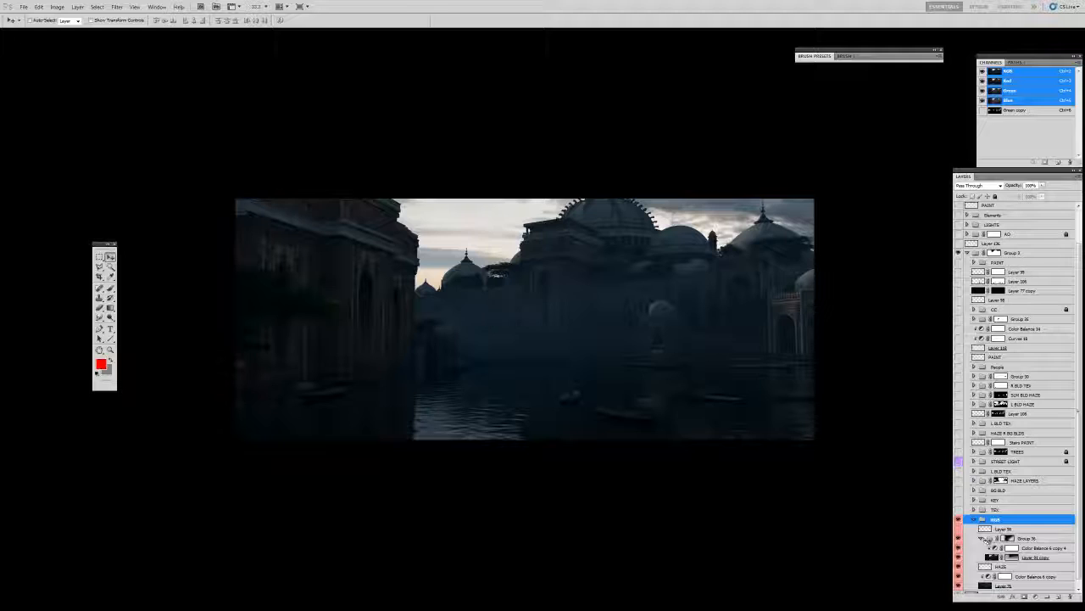
pyautogui.click(988, 538)
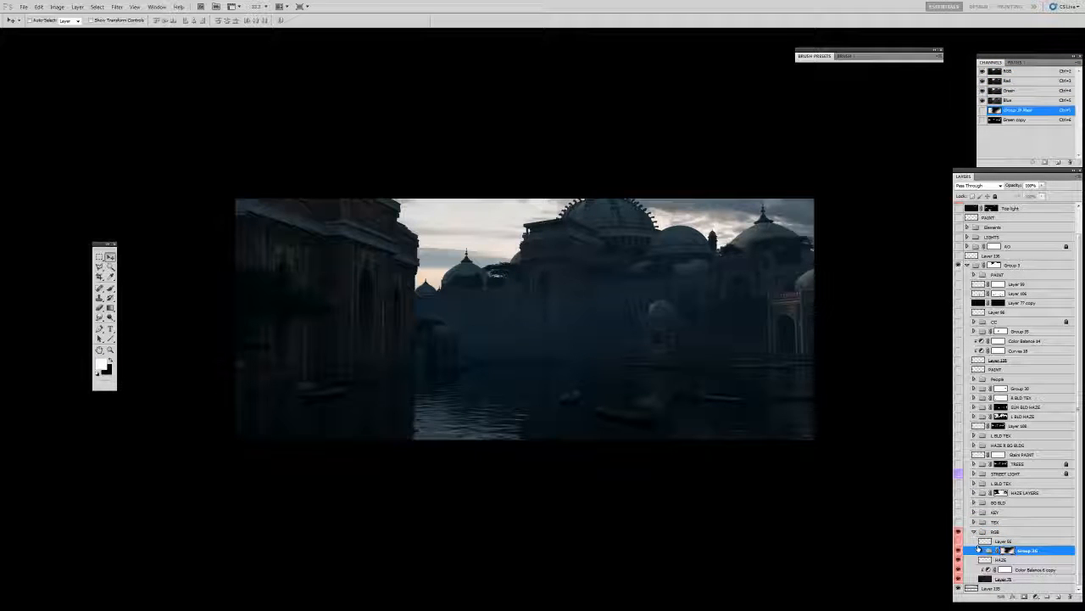
# - Compare the haze values in greyscale through the Hue/Saturation layer with the masked group hidden and shown, and return to colour
pyautogui.scroll(1, 992, 551)
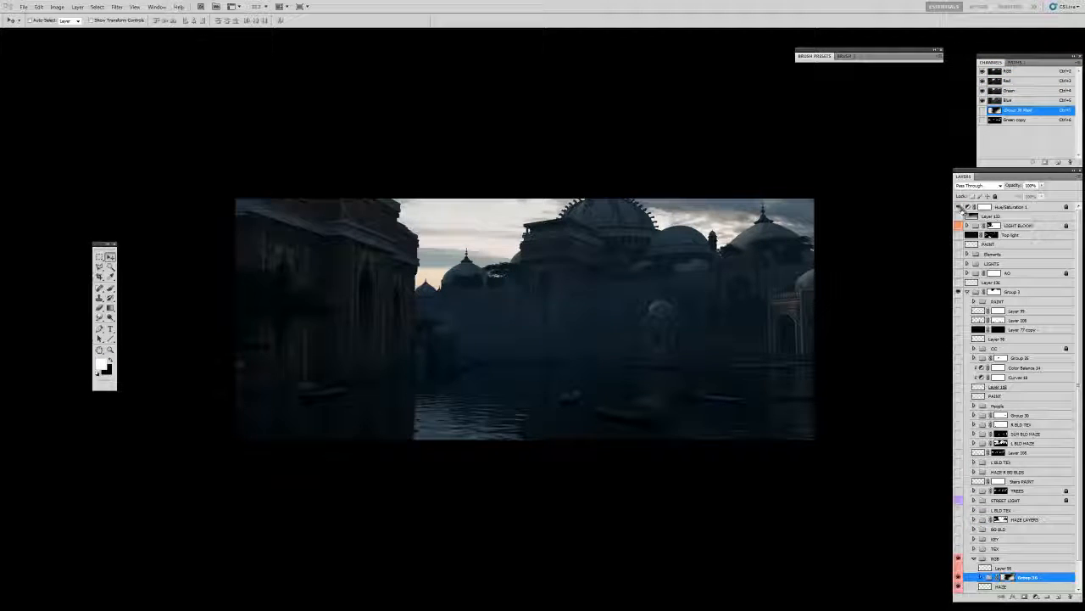
pyautogui.click(959, 577)
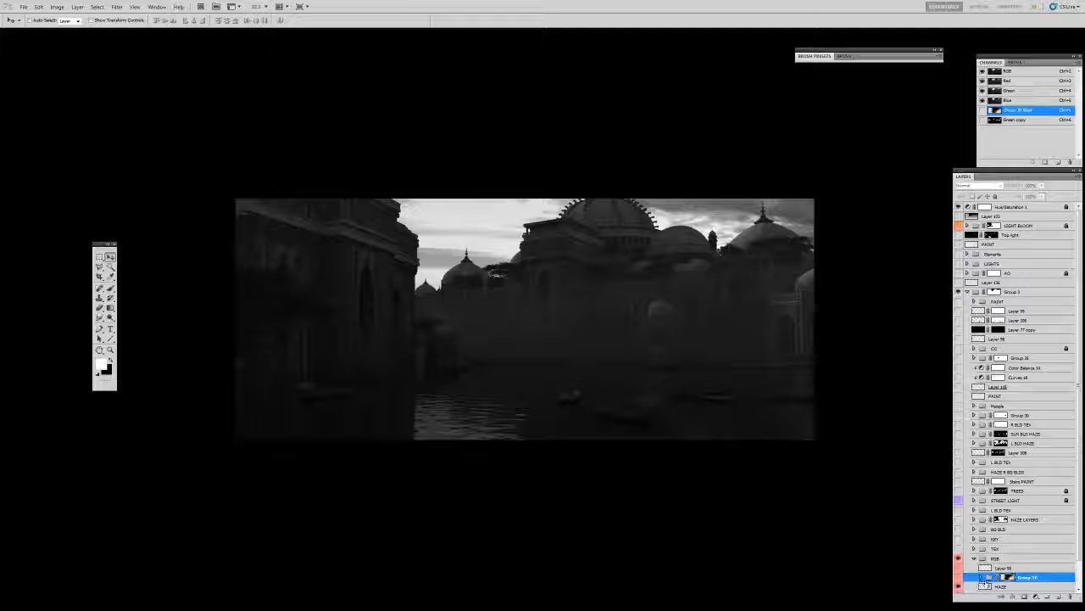
pyautogui.click(958, 578)
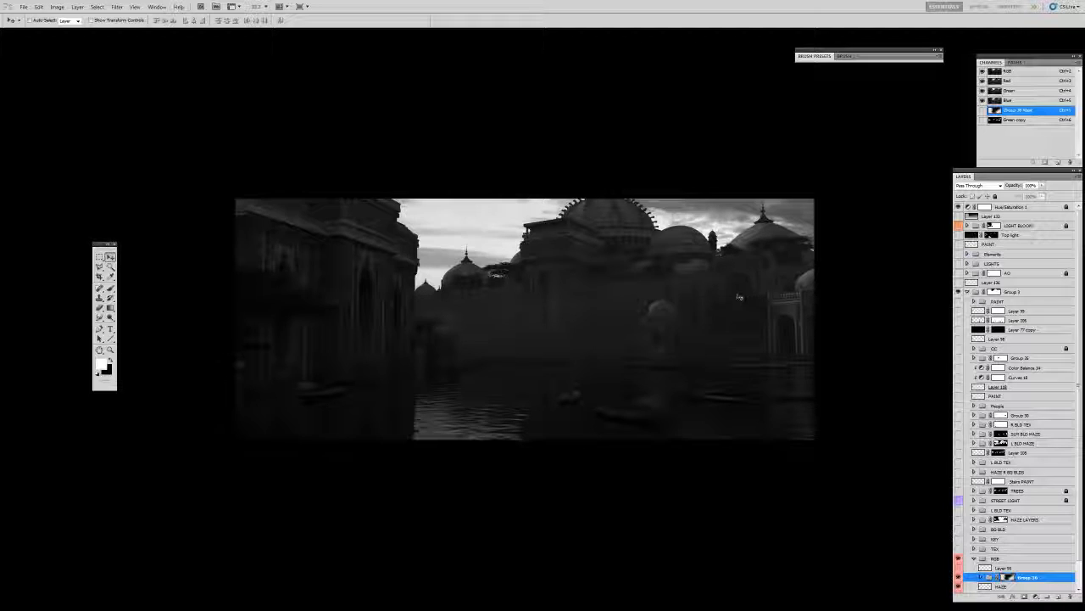
pyautogui.scroll(-1, 984, 341)
pyautogui.scroll(1, 1038, 226)
pyautogui.scroll(-1, 1038, 226)
pyautogui.scroll(1, 1038, 226)
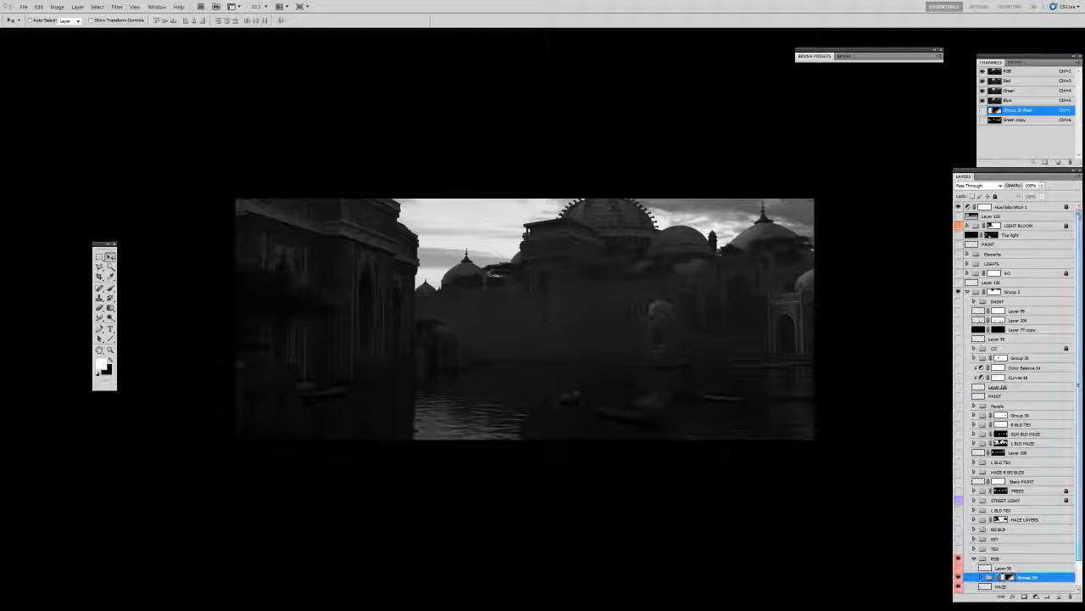
pyautogui.click(958, 210)
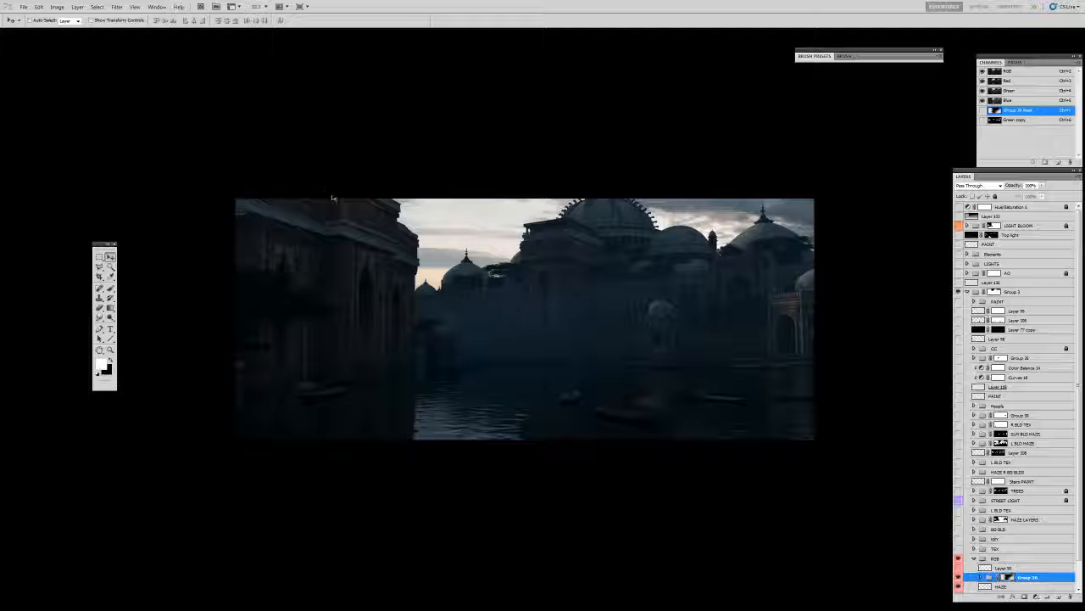
# - Select the layer directly above the masked haze group and turn its visibility back on
pyautogui.press('z')
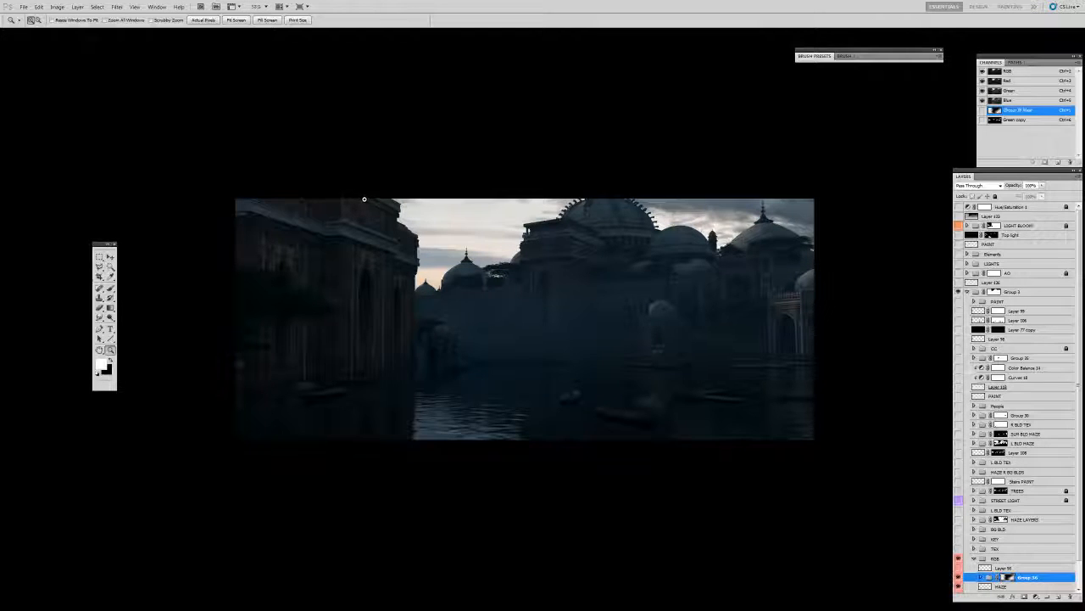
pyautogui.click(365, 199)
pyautogui.click(367, 200)
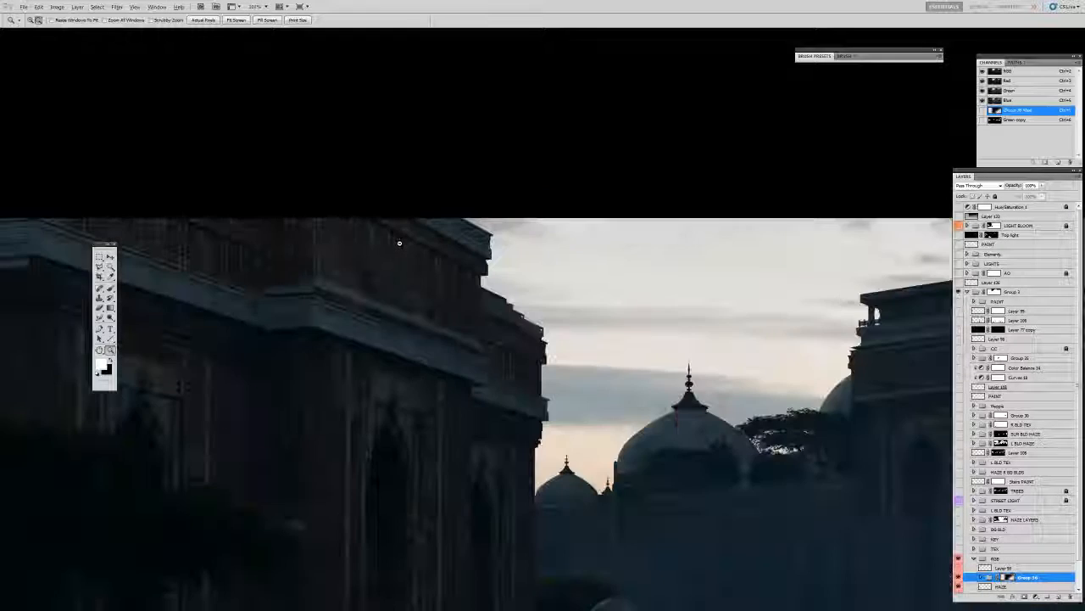
pyautogui.keyDown('alt'); pyautogui.click(399, 244); pyautogui.keyUp('alt')
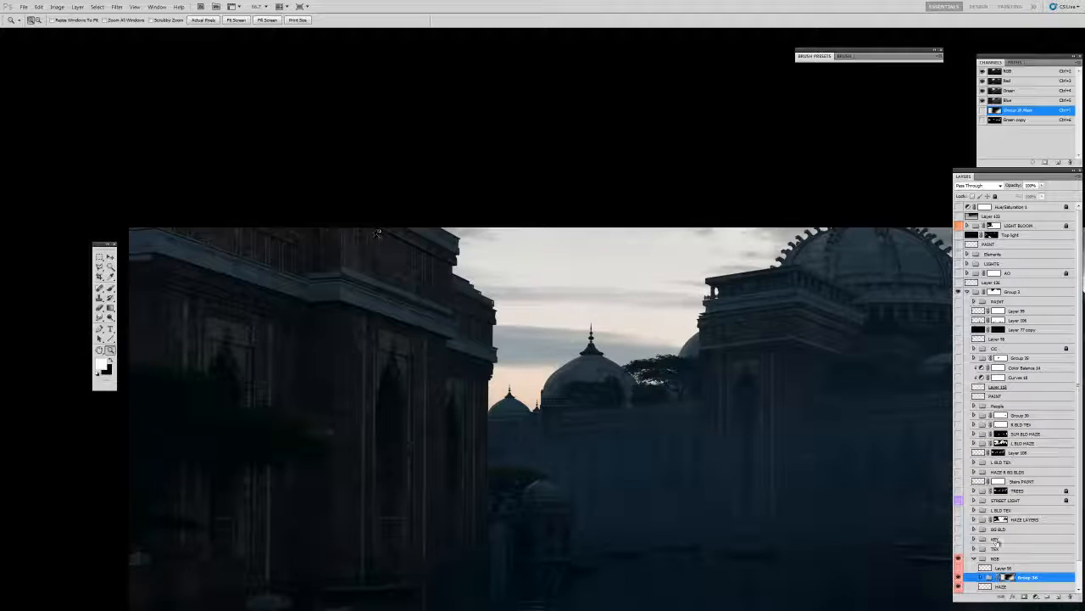
pyautogui.click(996, 568)
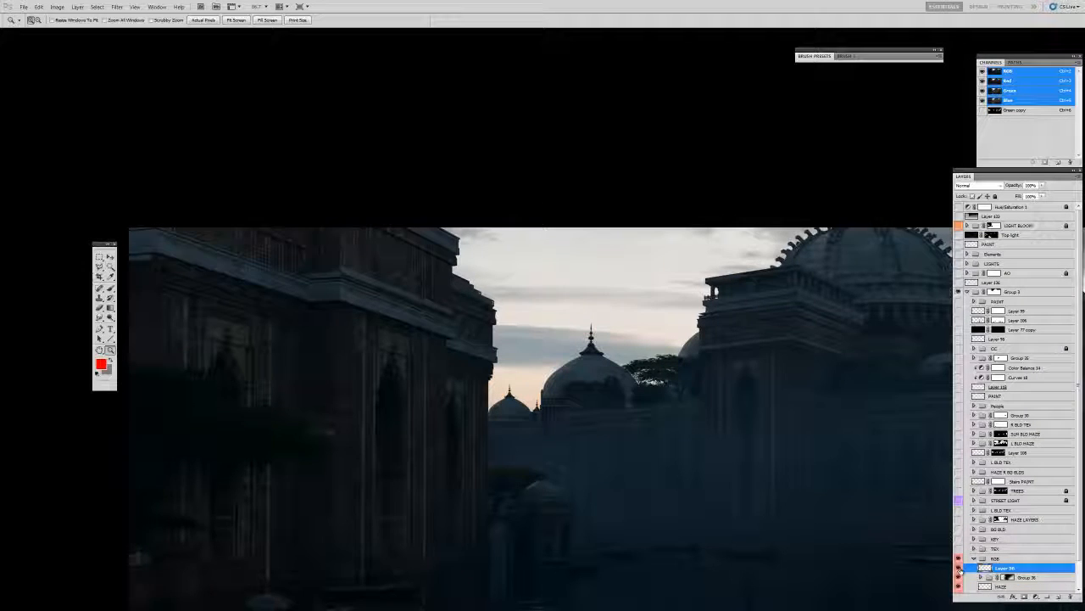
# - Examine the upper wall of the left building up close, sample its dark tone as the foreground colour, and return to the full painting
pyautogui.click(410, 227)
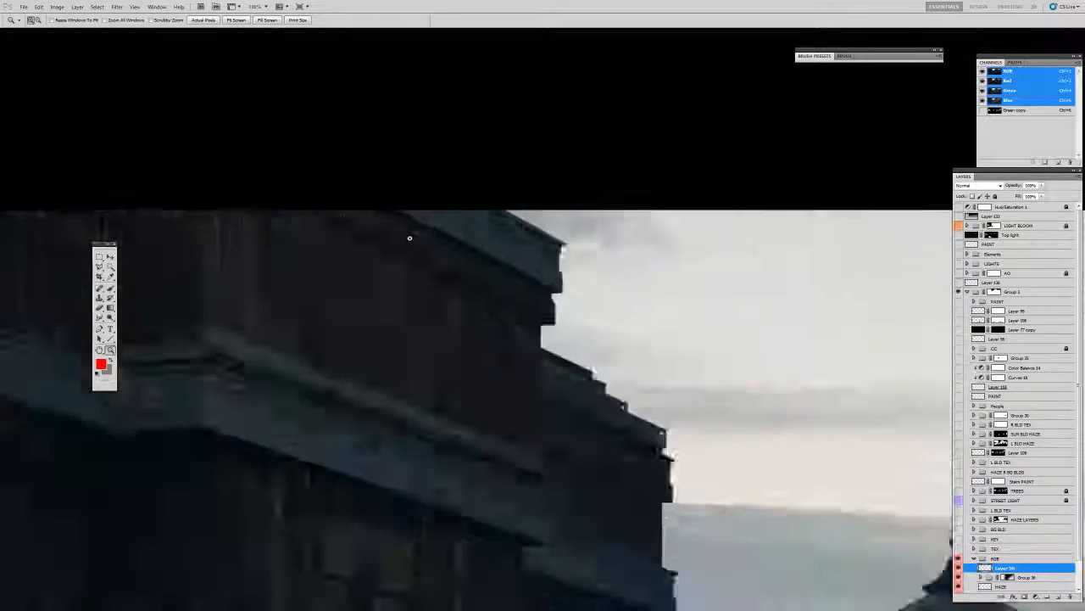
pyautogui.click(408, 239)
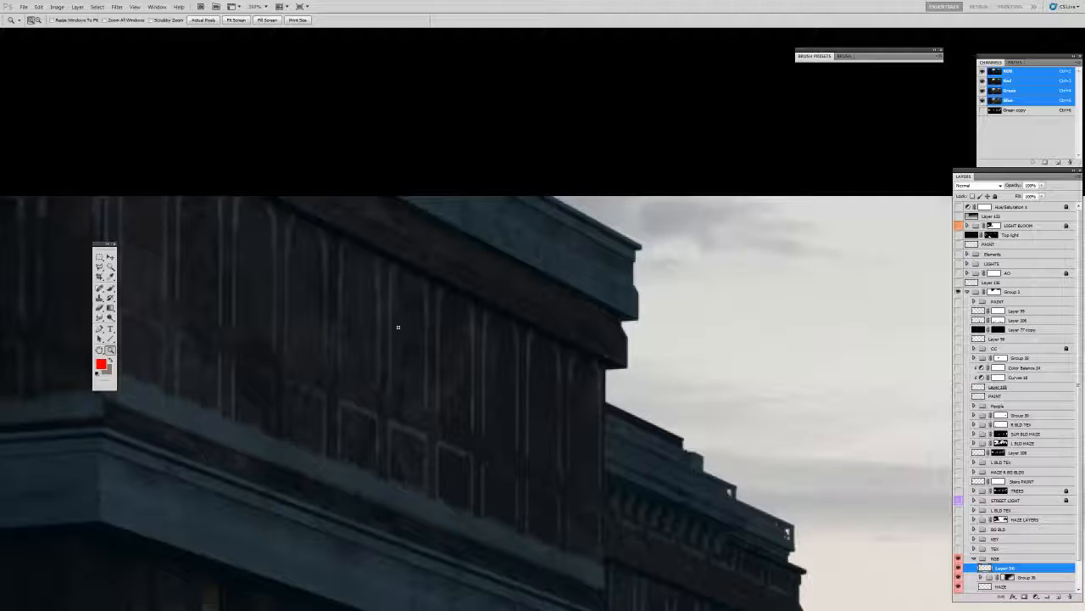
pyautogui.press('i')
pyautogui.click(369, 289)
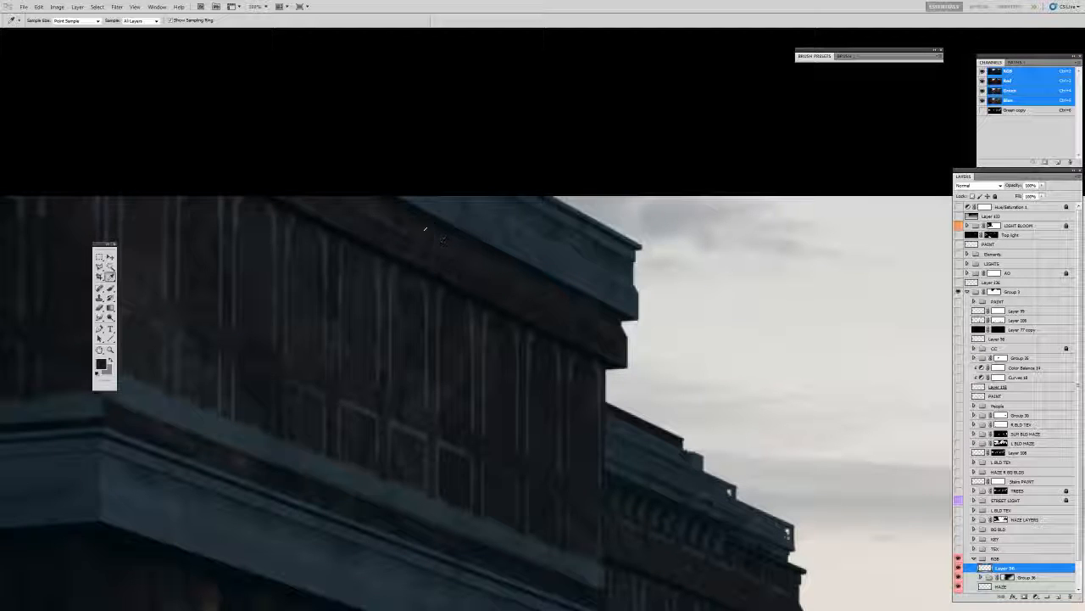
pyautogui.press('z')
pyautogui.keyDown('alt'); pyautogui.click(367, 269); pyautogui.keyUp('alt')
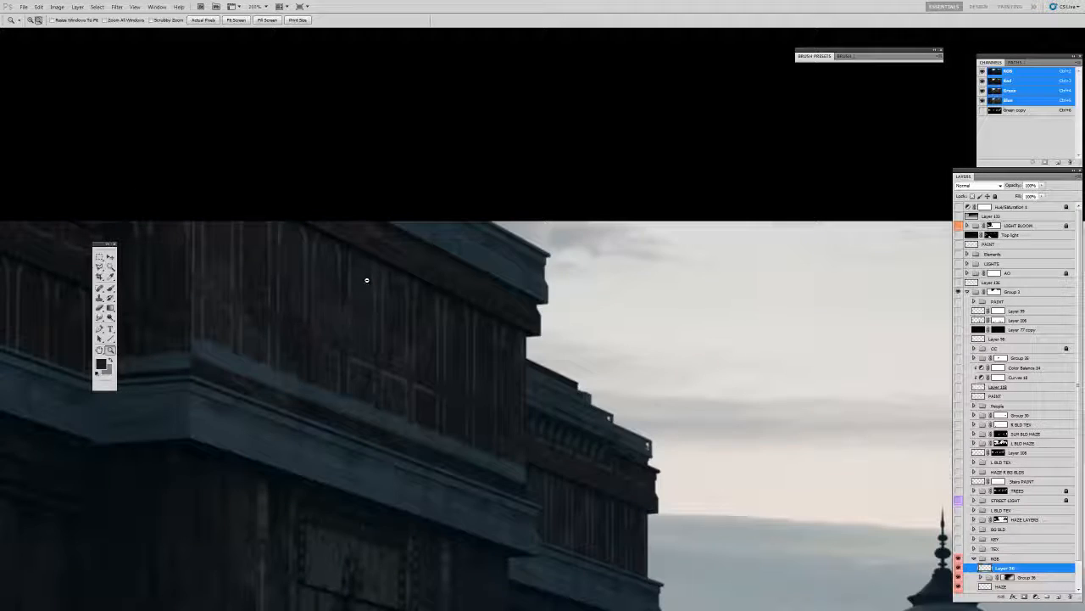
pyautogui.keyDown('alt'); pyautogui.click(366, 281); pyautogui.keyUp('alt')
pyautogui.keyDown('alt'); pyautogui.click(368, 293); pyautogui.keyUp('alt')
pyautogui.press('h')
pyautogui.moveTo(348, 319); pyautogui.dragTo(378, 285)
pyautogui.keyDown('alt'); pyautogui.click(365, 291); pyautogui.keyUp('alt')
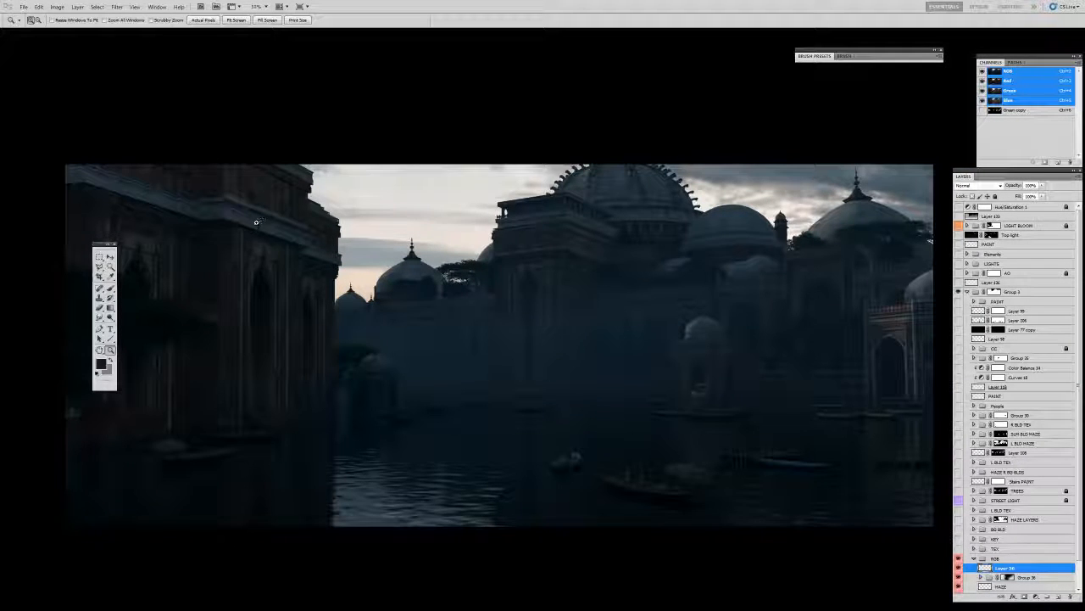
# - Compare the painting with the layer above the haze group hidden and shown, and with the whole parent group hidden and shown
pyautogui.click(959, 567)
pyautogui.click(959, 568)
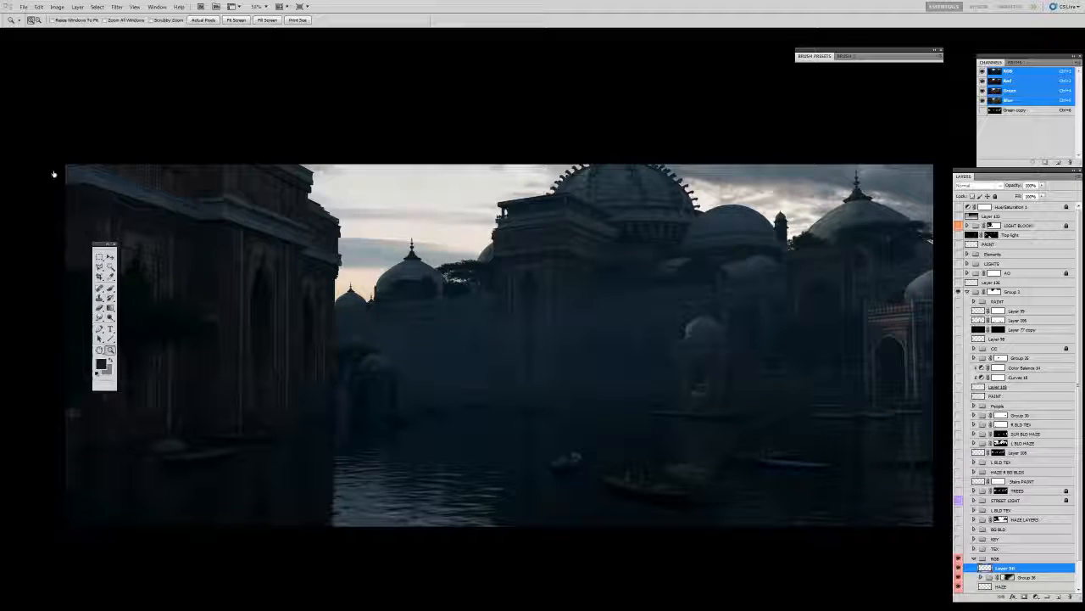
pyautogui.click(959, 559)
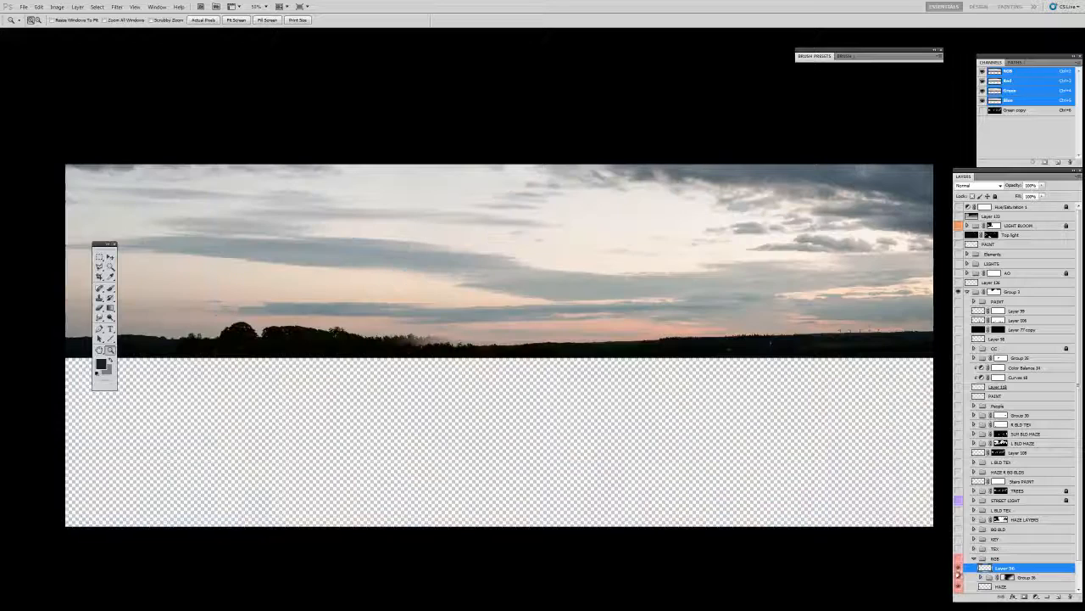
pyautogui.click(959, 559)
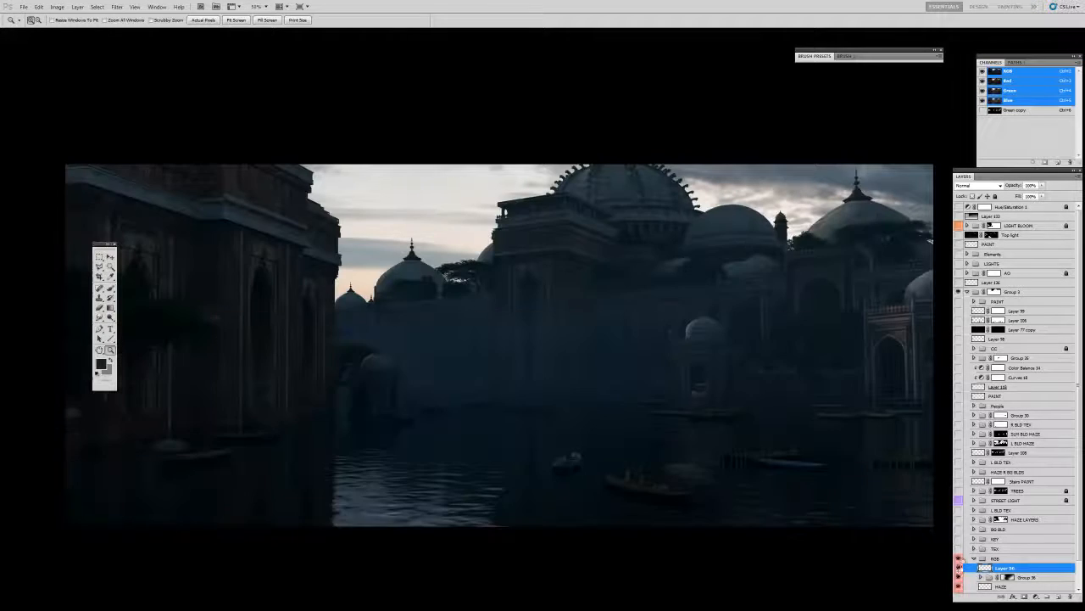
pyautogui.press('i')
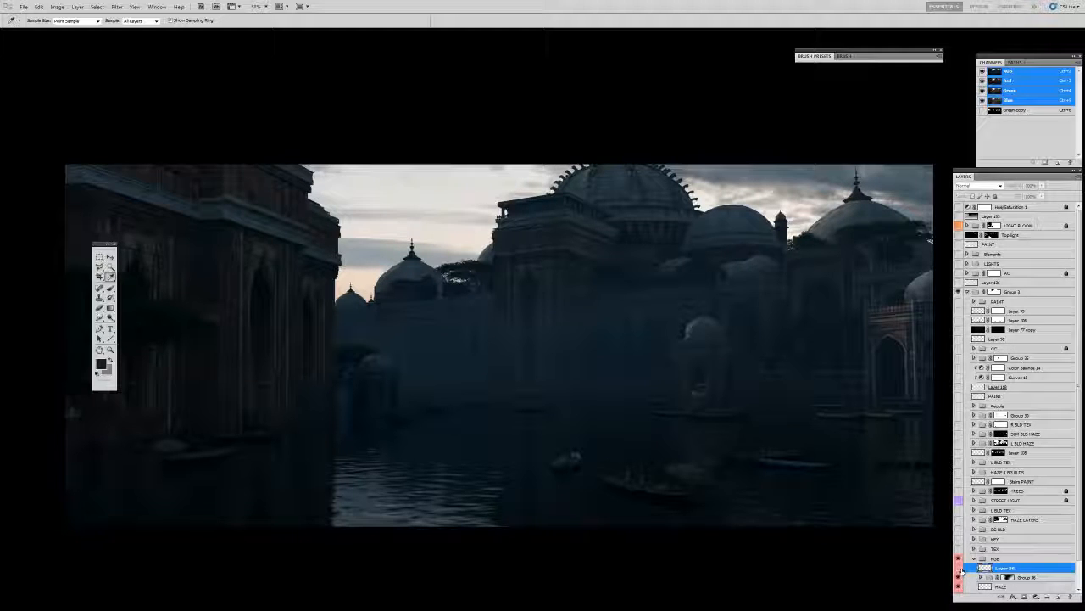
pyautogui.click(959, 569)
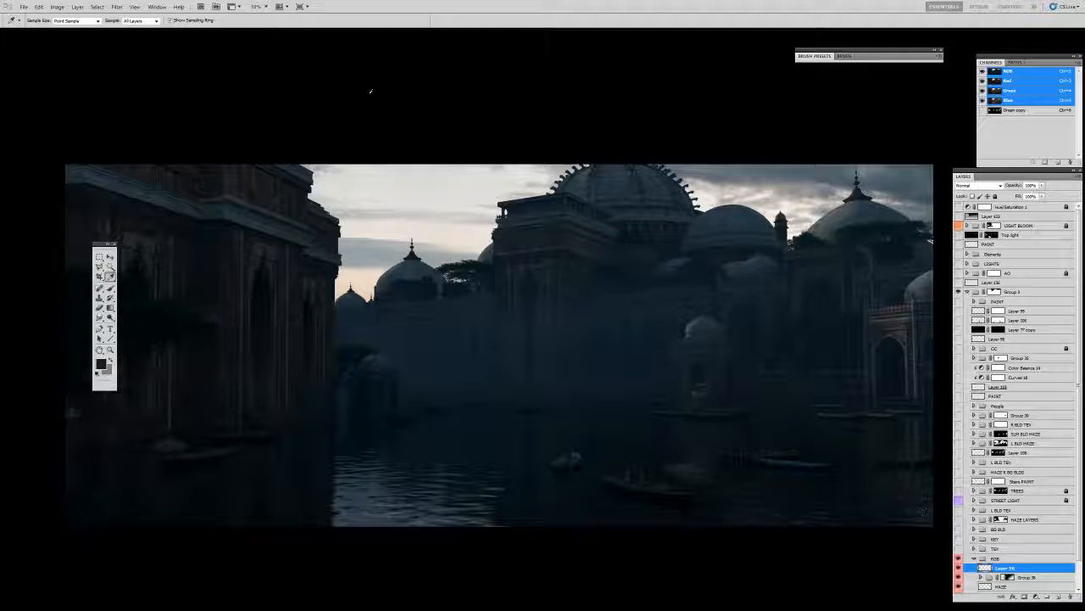
# - Select the parent group that contains the haze layers
pyautogui.moveTo(728, 436); pyautogui.dragTo(736, 439)
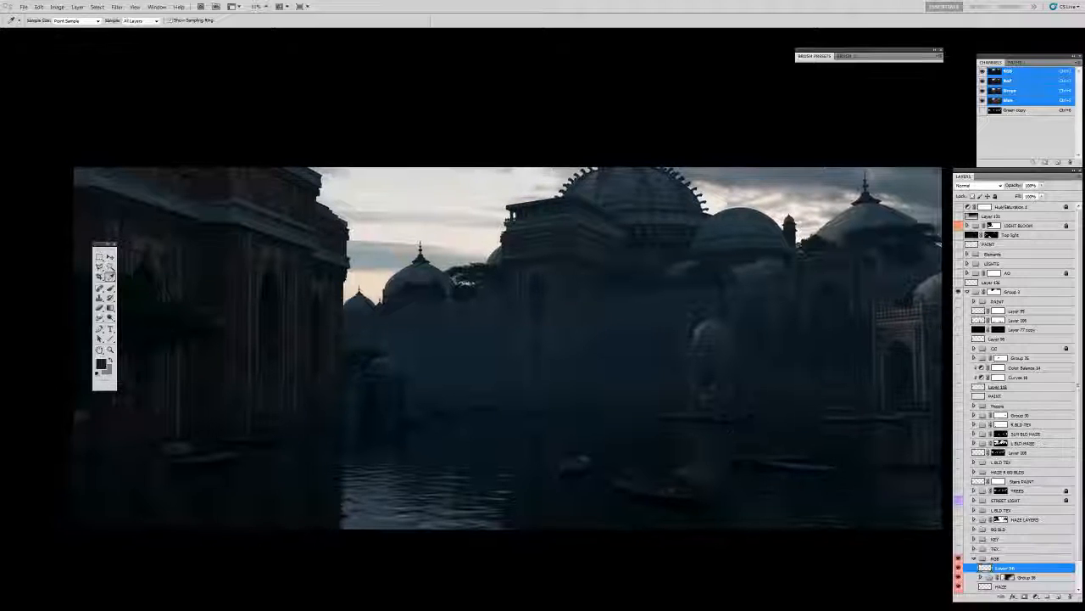
pyautogui.press('z')
pyautogui.keyDown('alt'); pyautogui.click(742, 357); pyautogui.keyUp('alt')
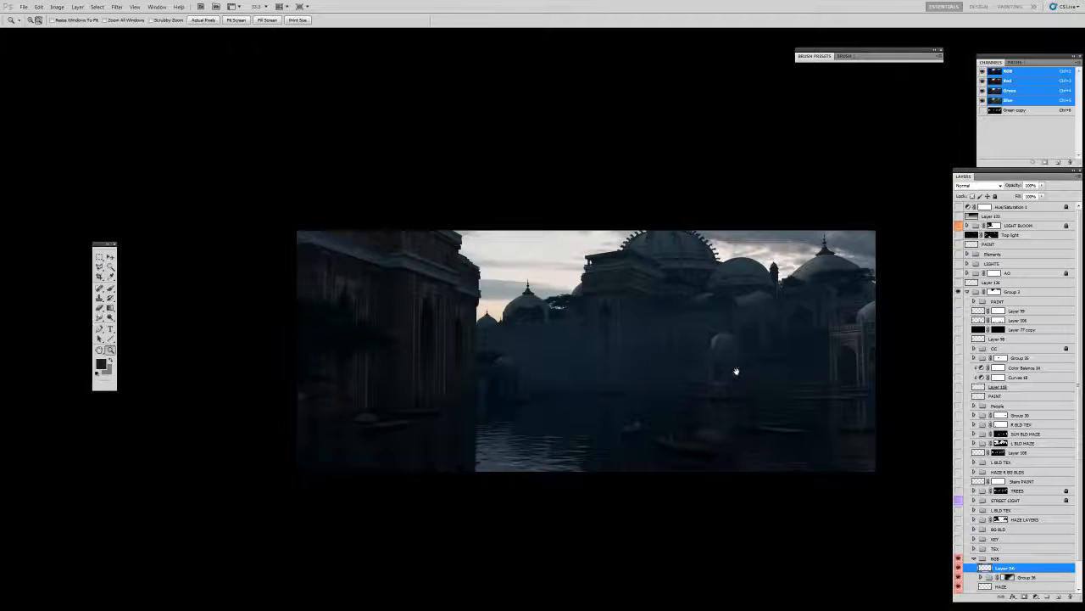
pyautogui.moveTo(736, 372); pyautogui.dragTo(707, 354)
pyautogui.press('i')
pyautogui.click(981, 560)
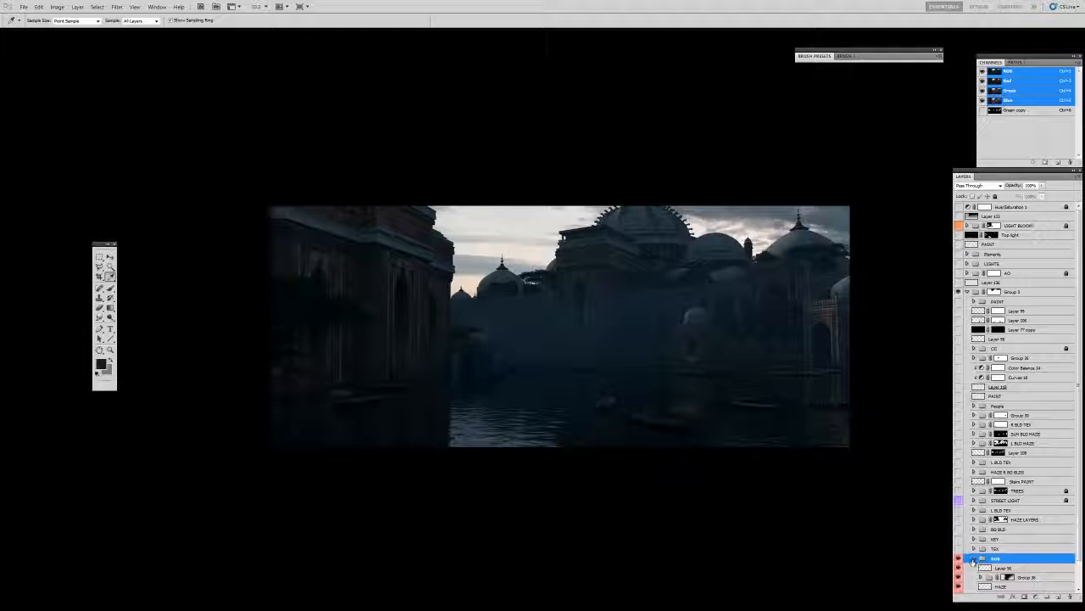
pyautogui.moveTo(786, 424); pyautogui.dragTo(758, 428)
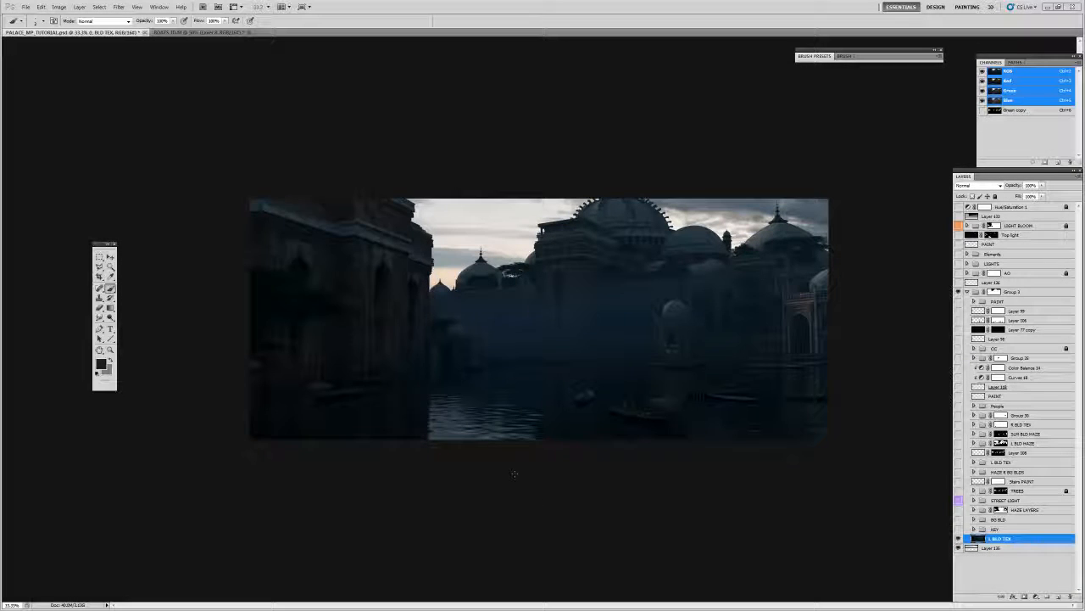
# - Switch to the BOATS_ID document, hide Layers 3 to 8, and select the depth map on Layer 2
pyautogui.click(224, 33)
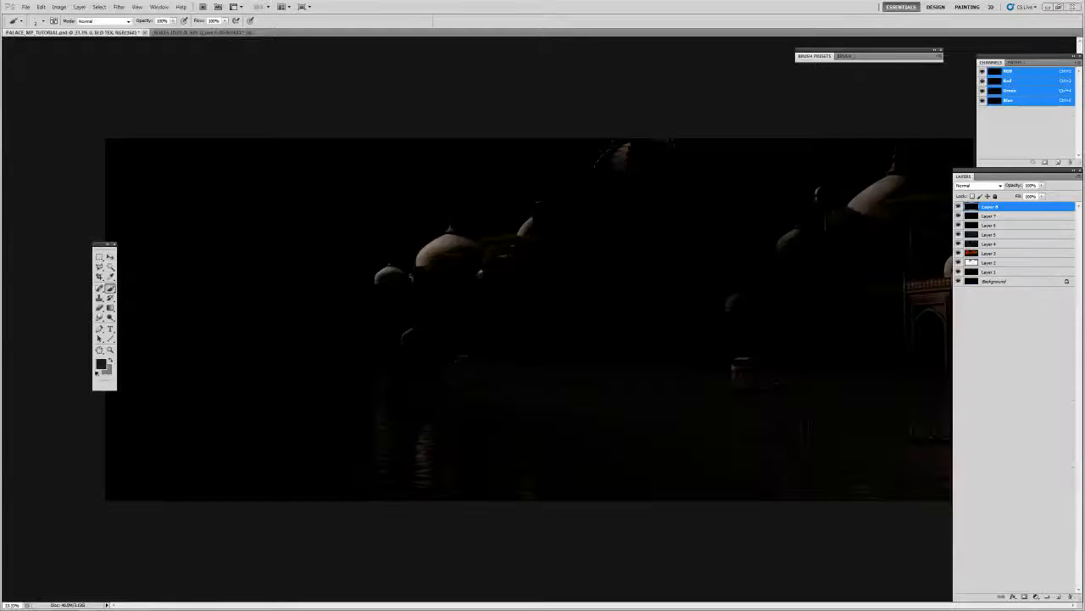
pyautogui.moveTo(958, 206); pyautogui.dragTo(959, 253)
pyautogui.click(972, 263)
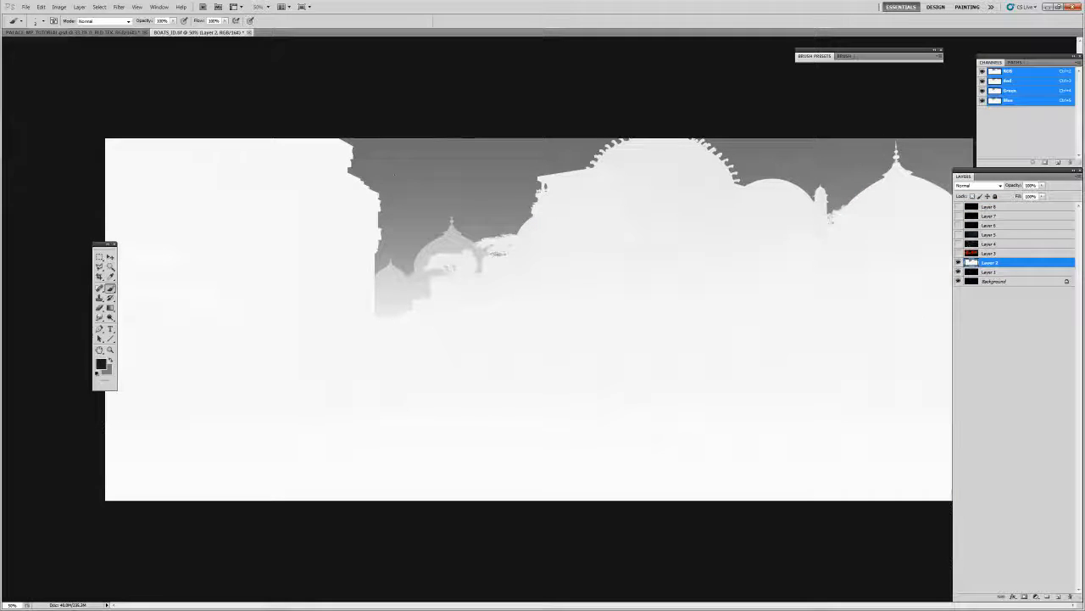
# - Apply Curves to the depth map, turning the sky black and lowering the palace tones from input 245 to output 212
pyautogui.click(119, 7)
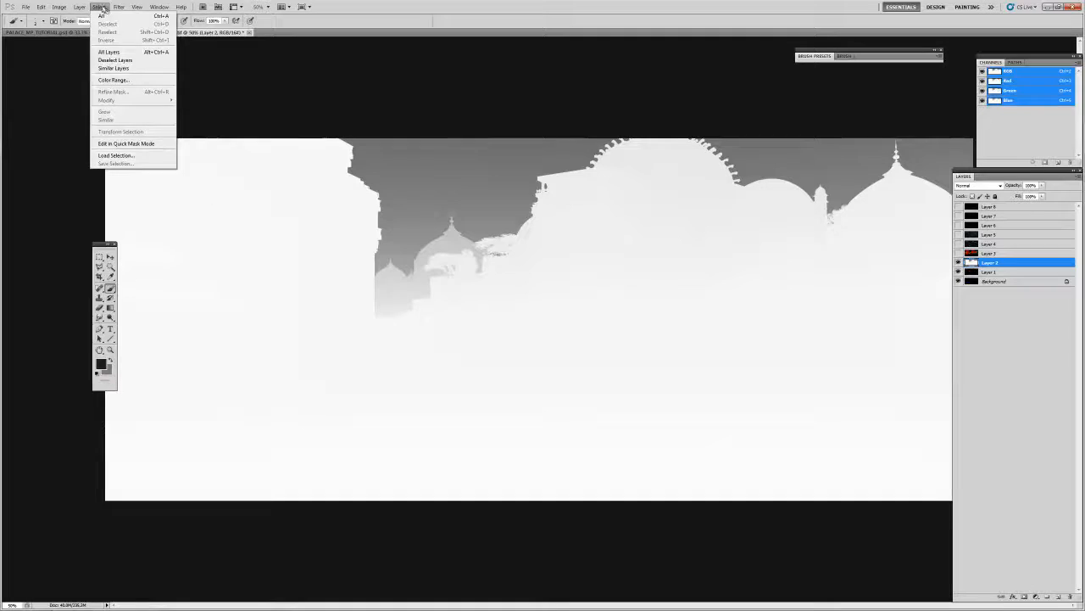
pyautogui.click(197, 43)
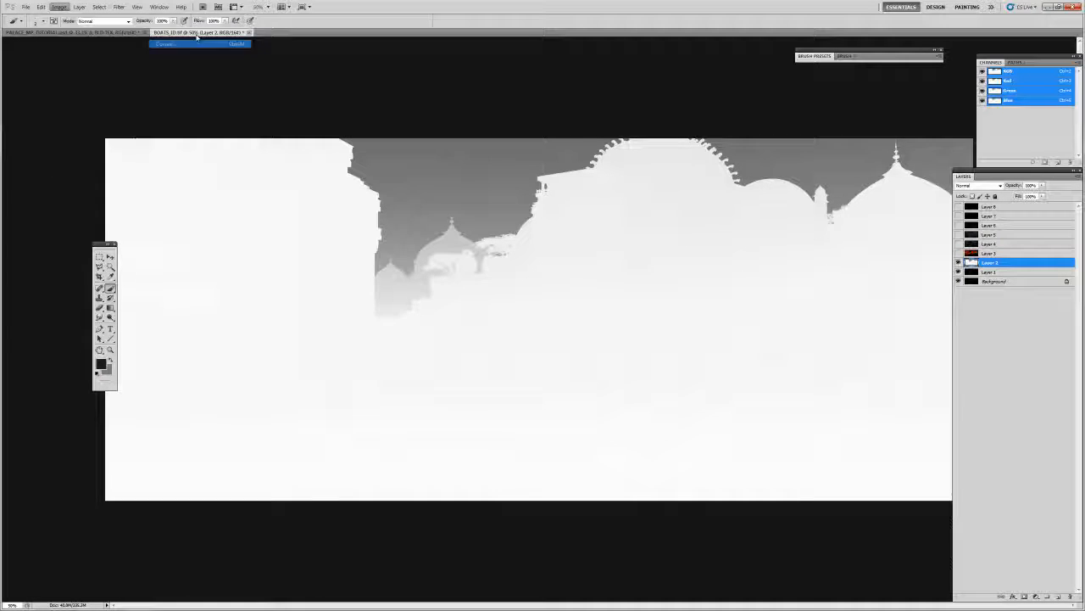
pyautogui.moveTo(412, 326); pyautogui.dragTo(749, 223)
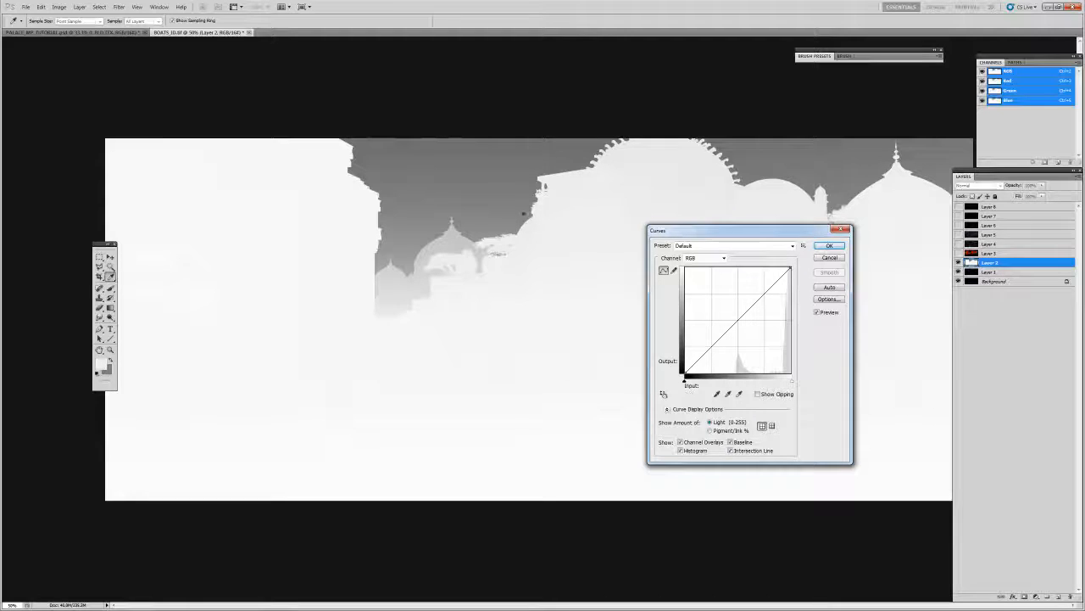
pyautogui.click(664, 395)
pyautogui.moveTo(555, 195); pyautogui.dragTo(564, 243)
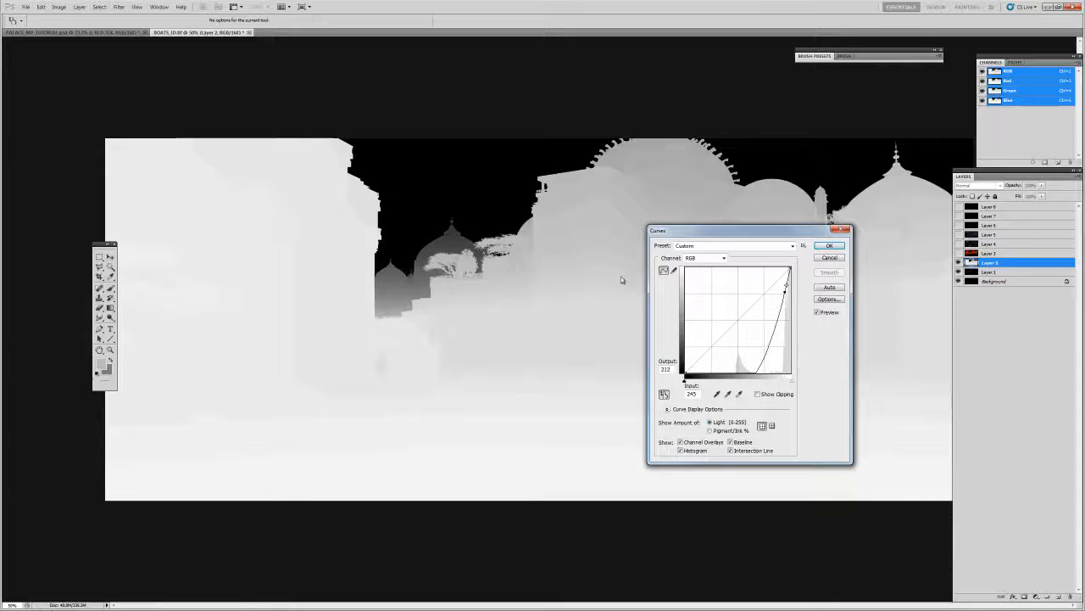
pyautogui.click(826, 247)
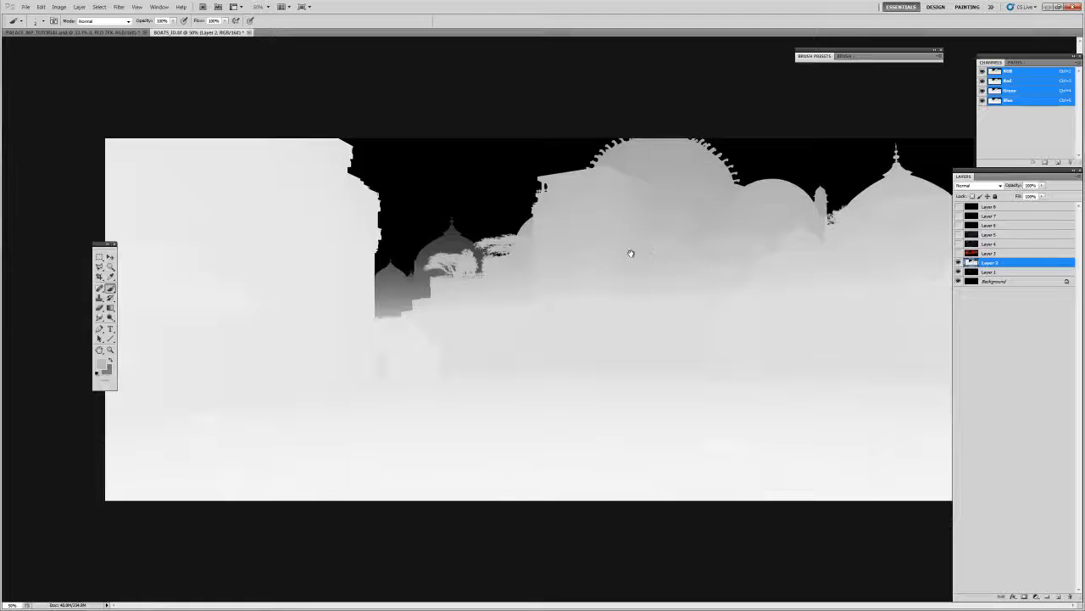
# - Apply a second Curves adjustment that darkens the distant domes and buildings, lowering input 213 to output 137 while keeping the foreground light
pyautogui.click(58, 7)
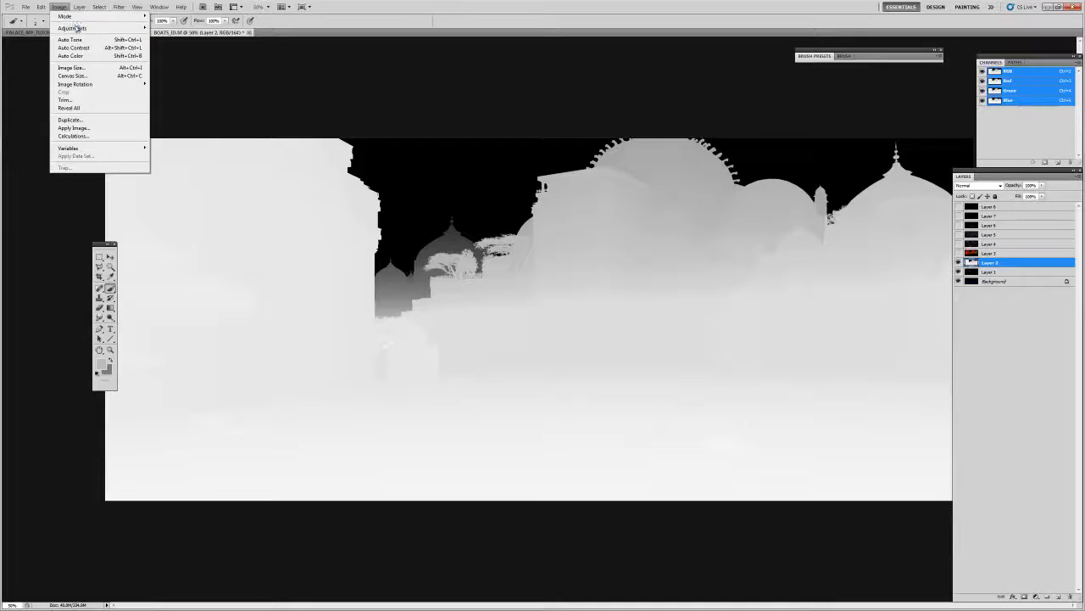
pyautogui.moveTo(77, 28)
pyautogui.click(170, 43)
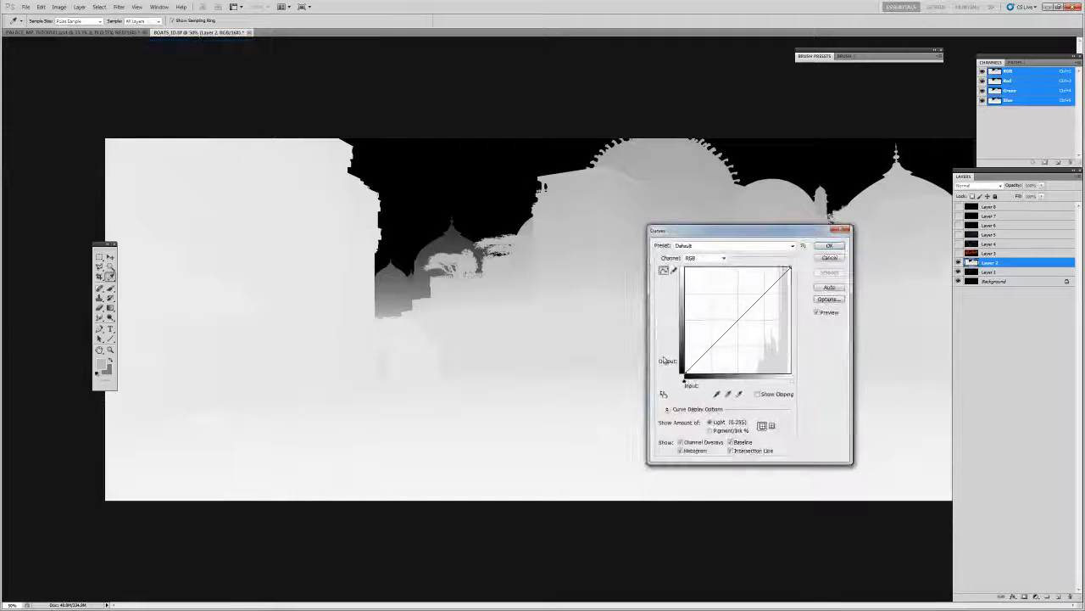
pyautogui.moveTo(611, 190); pyautogui.dragTo(609, 231)
pyautogui.moveTo(714, 242); pyautogui.dragTo(668, 257)
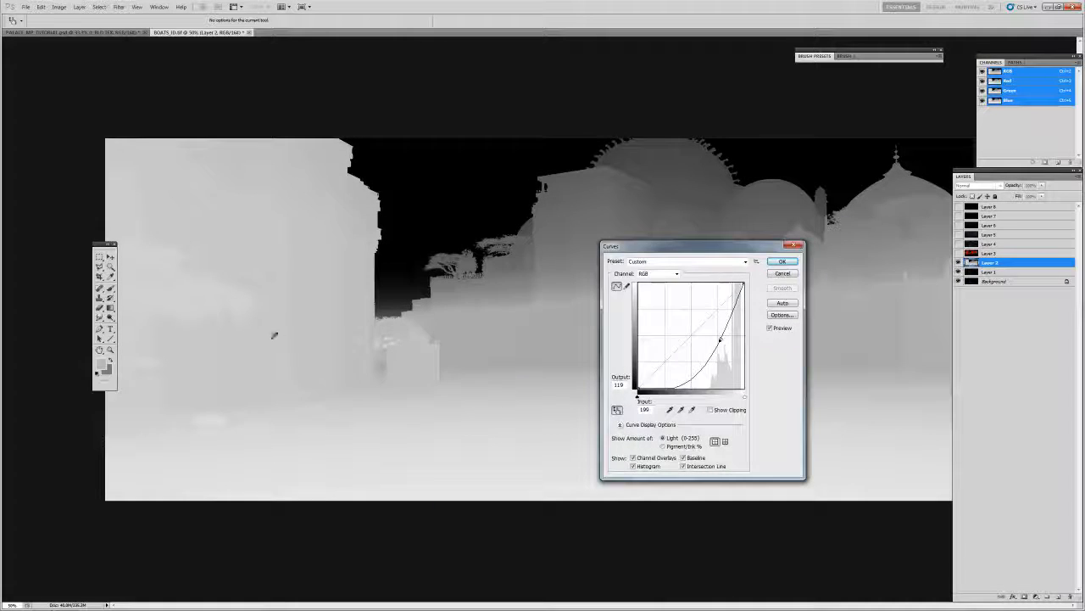
pyautogui.moveTo(195, 296); pyautogui.dragTo(197, 291)
pyautogui.moveTo(692, 247); pyautogui.dragTo(435, 206)
pyautogui.moveTo(772, 305); pyautogui.dragTo(772, 309)
pyautogui.moveTo(464, 299); pyautogui.dragTo(506, 254)
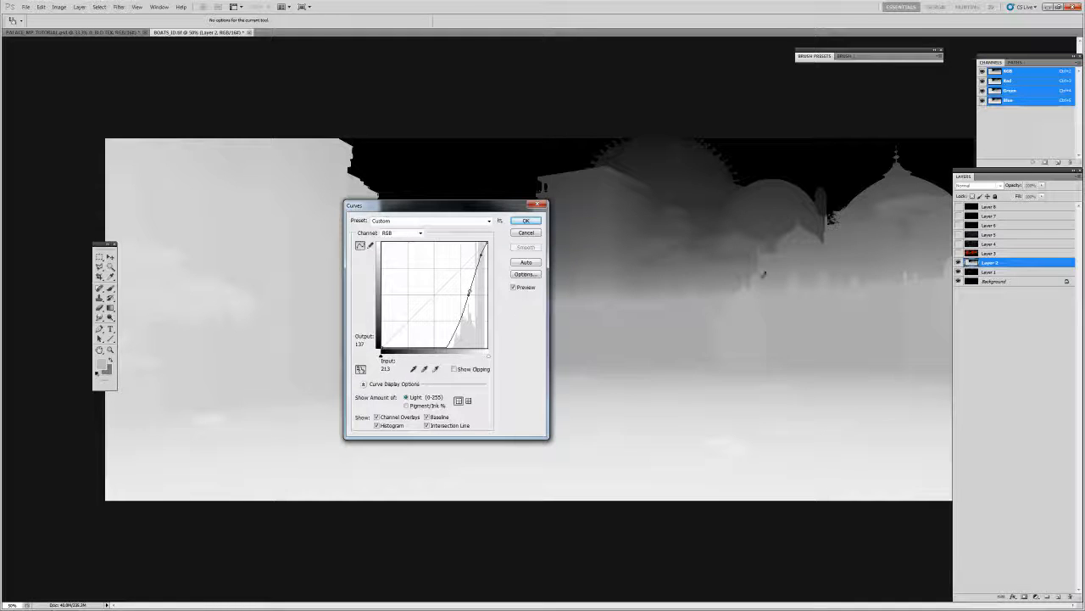
pyautogui.click(526, 220)
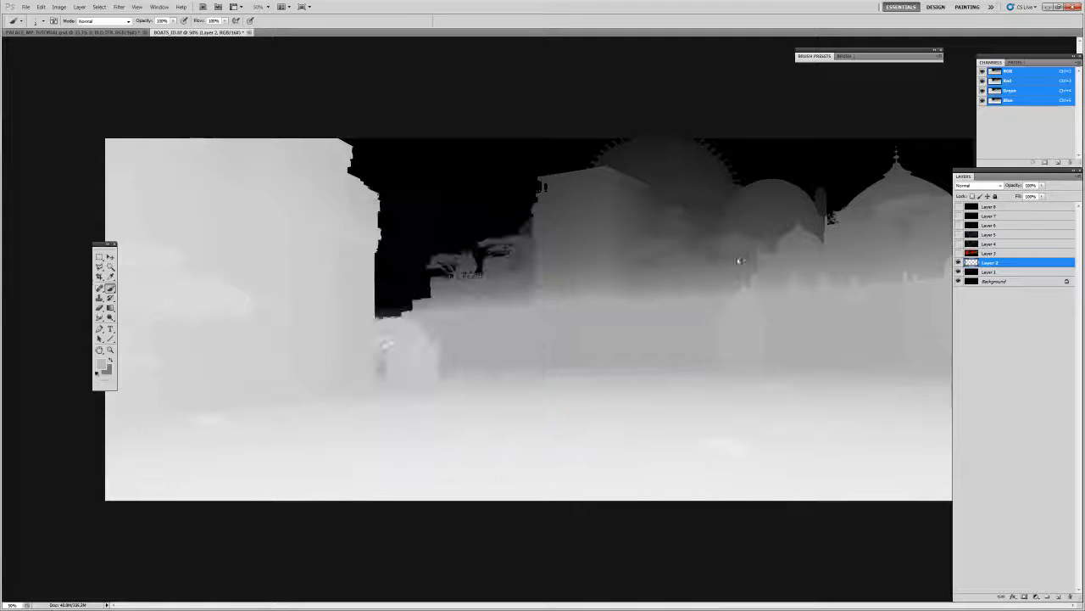
# - Use Curves to darken the distant domes and buildings in the depth map, setting input 180 to output 176
pyautogui.press('z')
pyautogui.click(763, 310)
pyautogui.moveTo(779, 331); pyautogui.dragTo(645, 315)
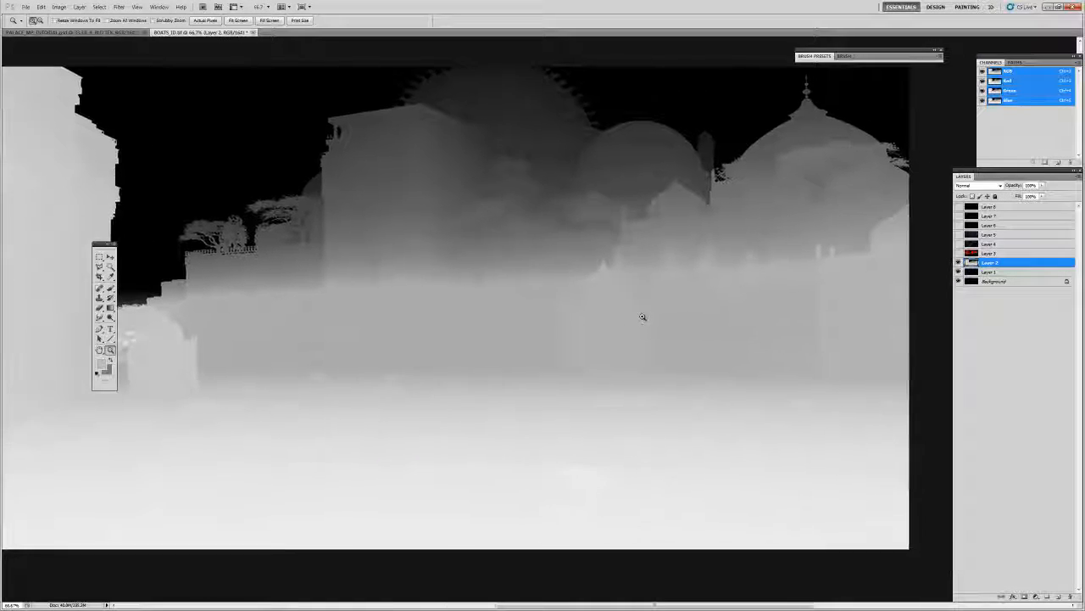
pyautogui.click(59, 6)
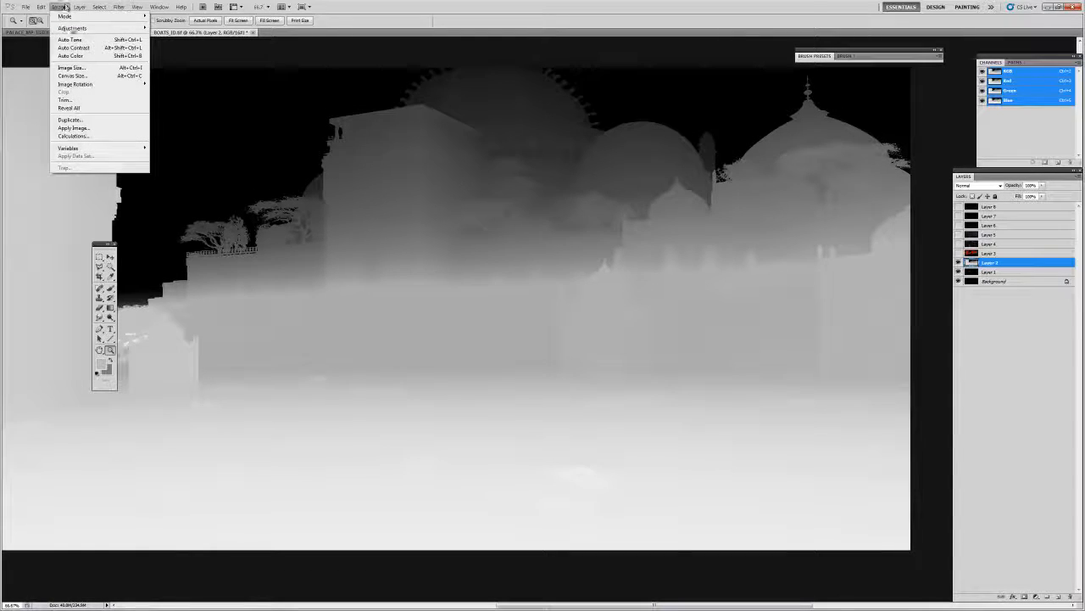
pyautogui.moveTo(73, 32)
pyautogui.click(169, 43)
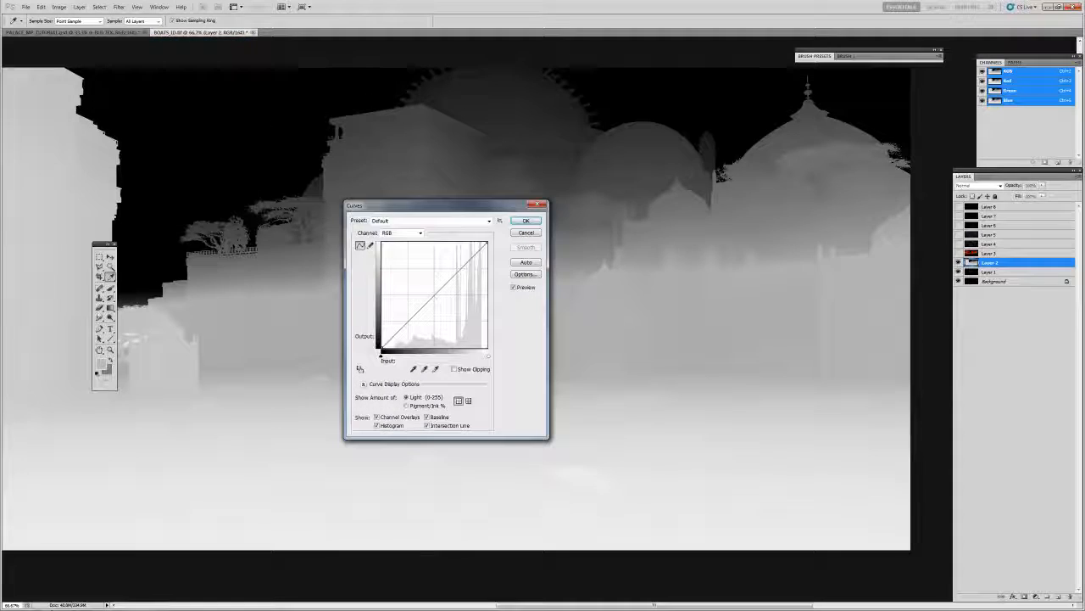
pyautogui.click(360, 369)
pyautogui.moveTo(504, 90); pyautogui.dragTo(503, 107)
pyautogui.moveTo(486, 209); pyautogui.dragTo(589, 156)
pyautogui.moveTo(403, 302); pyautogui.dragTo(403, 293)
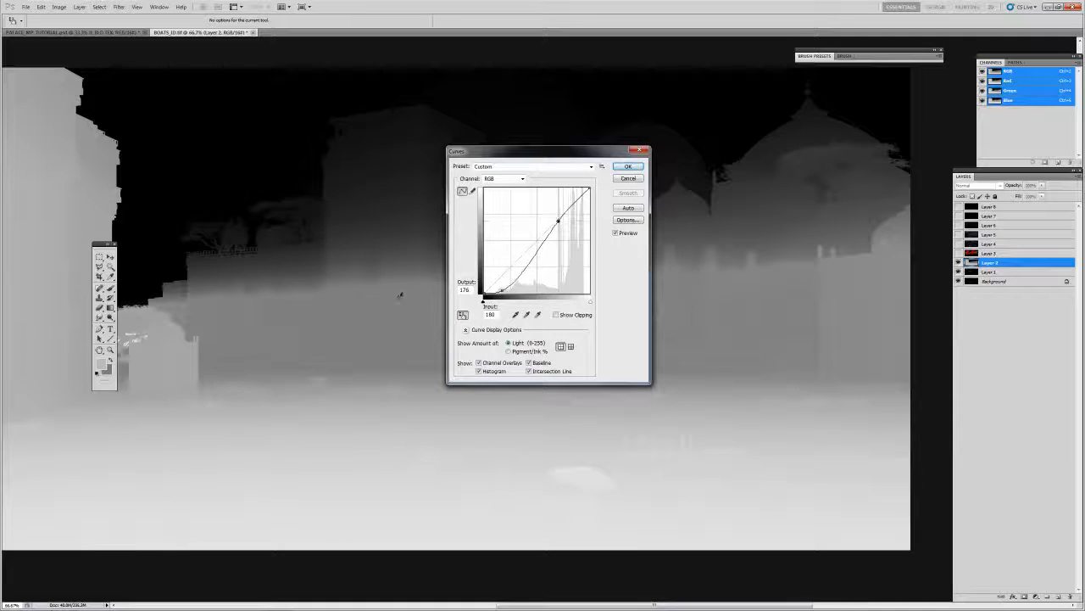
# - Remove the midtone curve point, anchor the bright foreground at input 236, output 233, and apply the Curves adjustment
pyautogui.moveTo(559, 224); pyautogui.dragTo(635, 151)
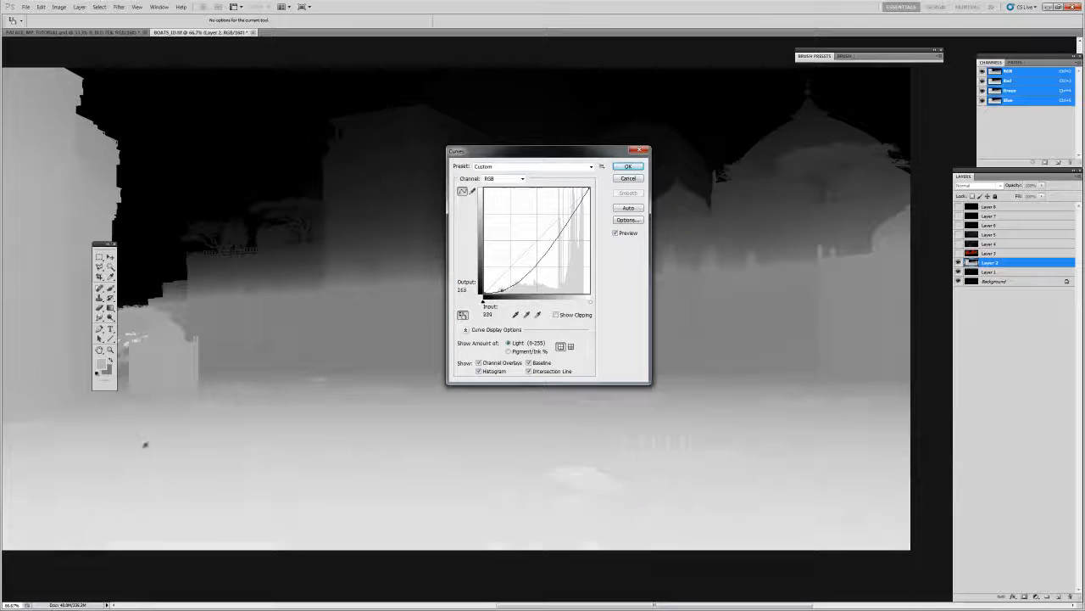
pyautogui.moveTo(539, 503); pyautogui.dragTo(542, 500)
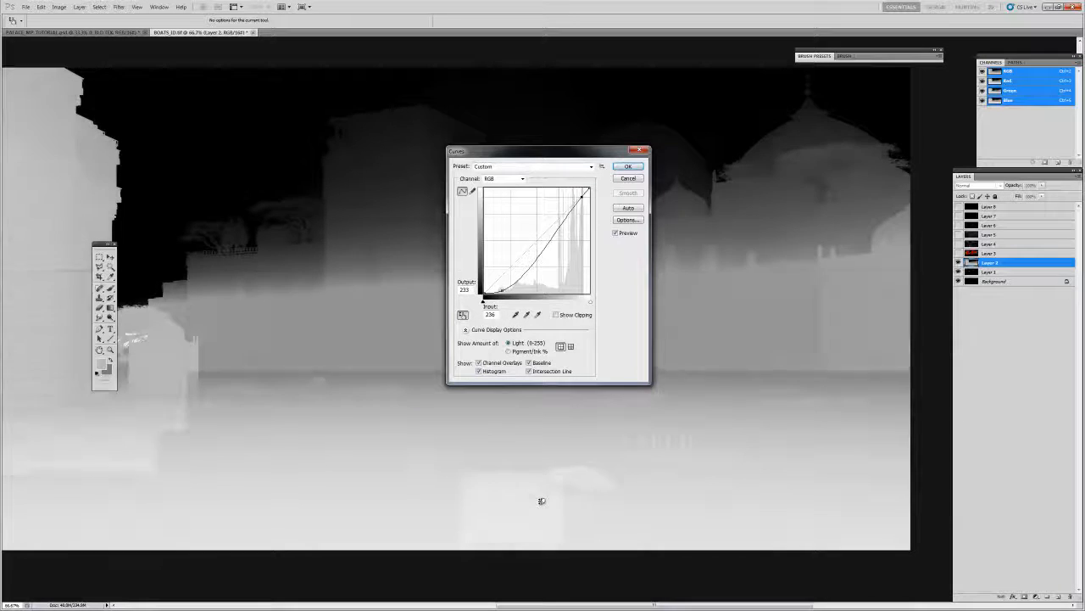
pyautogui.click(629, 167)
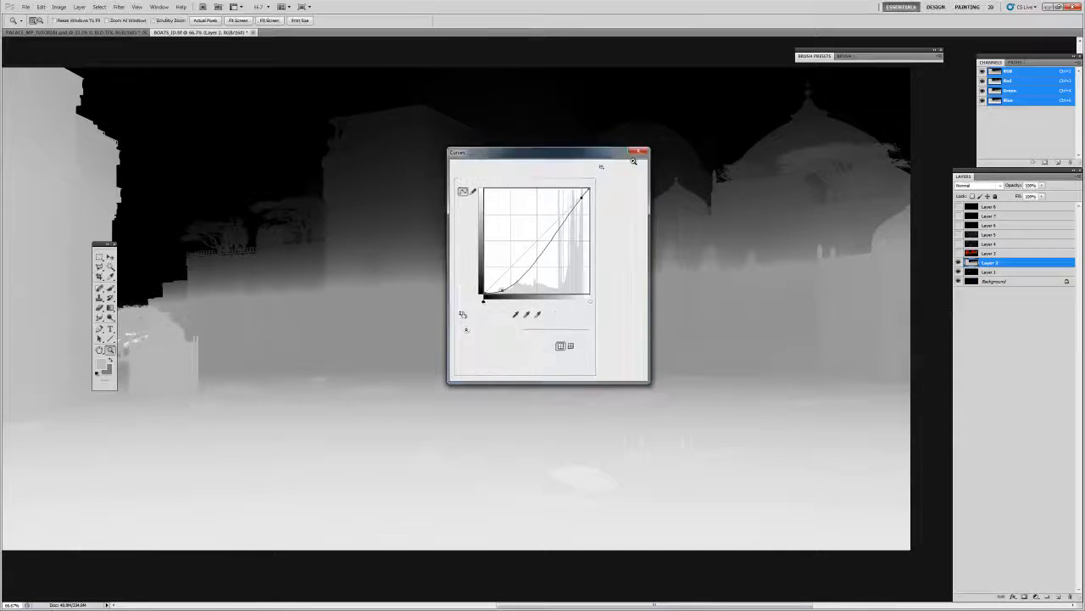
pyautogui.keyDown('alt'); pyautogui.click(605, 240); pyautogui.keyUp('alt')
pyautogui.keyDown('alt'); pyautogui.click(637, 301); pyautogui.keyUp('alt')
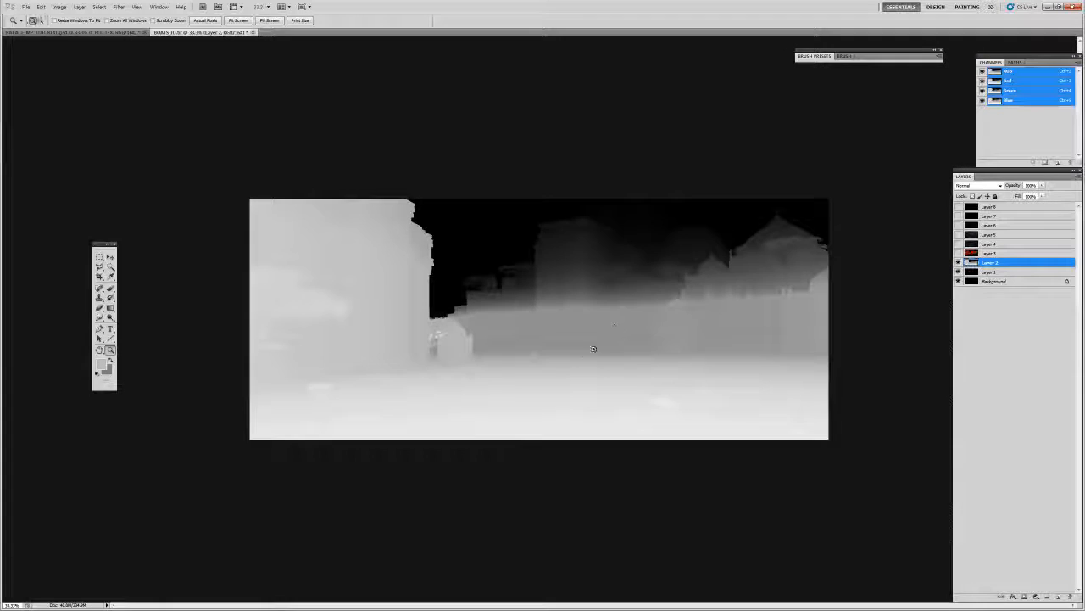
# - Deselect the canvas and revert all Curves adjustments made to the depth map
pyautogui.hotkey('ctrl', 'a')
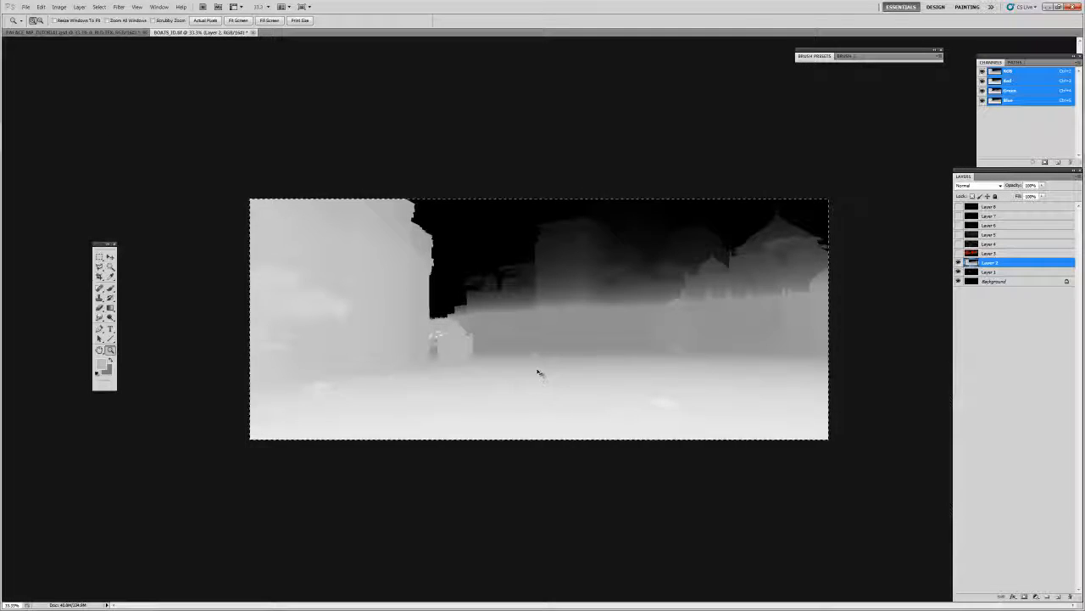
pyautogui.hotkey('ctrl', 'd')
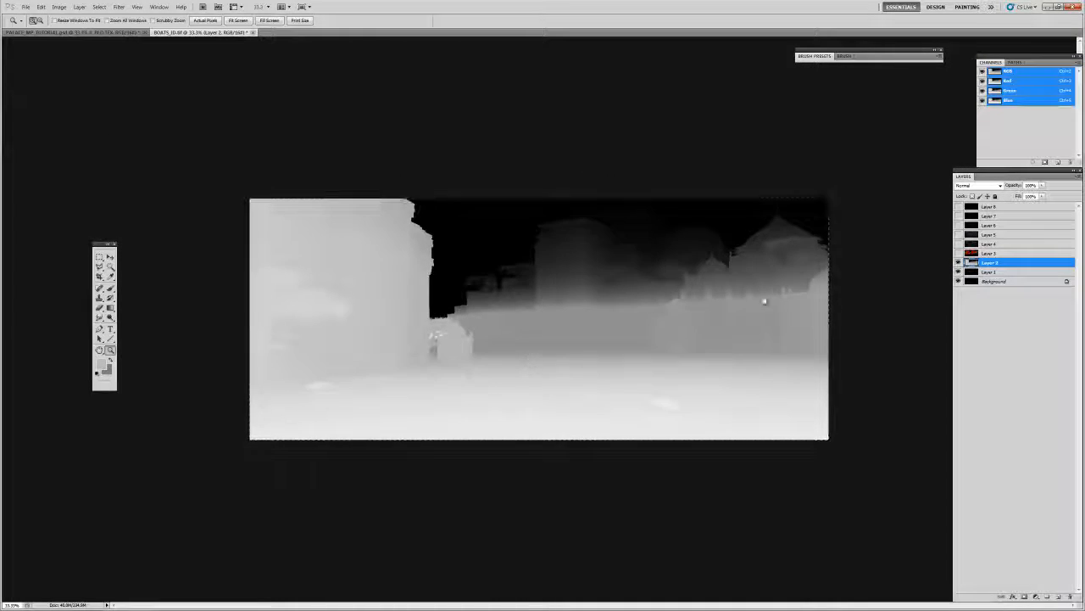
pyautogui.hotkey('ctrl', 'alt', 'z')
pyautogui.hotkey('ctrl', 'alt', 'z')
pyautogui.hotkey('ctrl', 'alt', 'z')
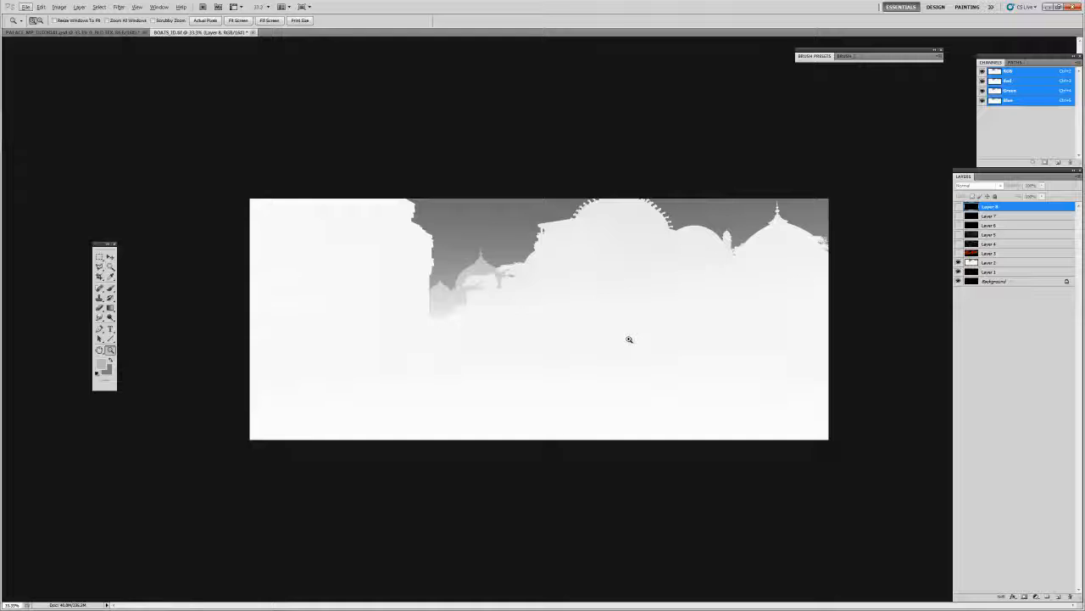
# - Invert the depth map on Layer 2 and open the Curves adjustment for it
pyautogui.click(972, 263)
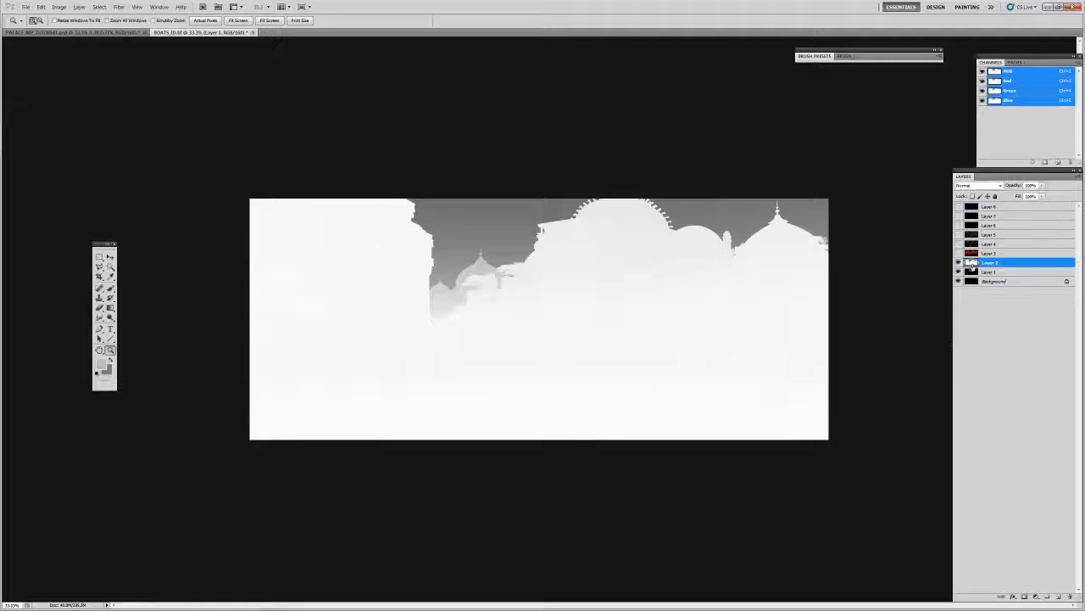
pyautogui.click(959, 263)
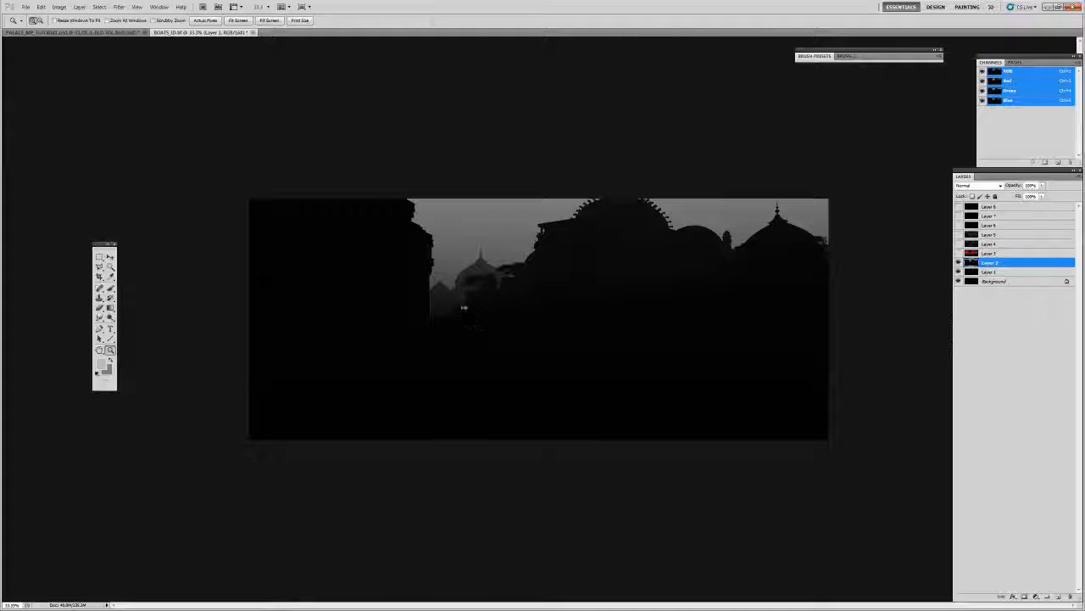
pyautogui.click(59, 6)
pyautogui.moveTo(76, 28)
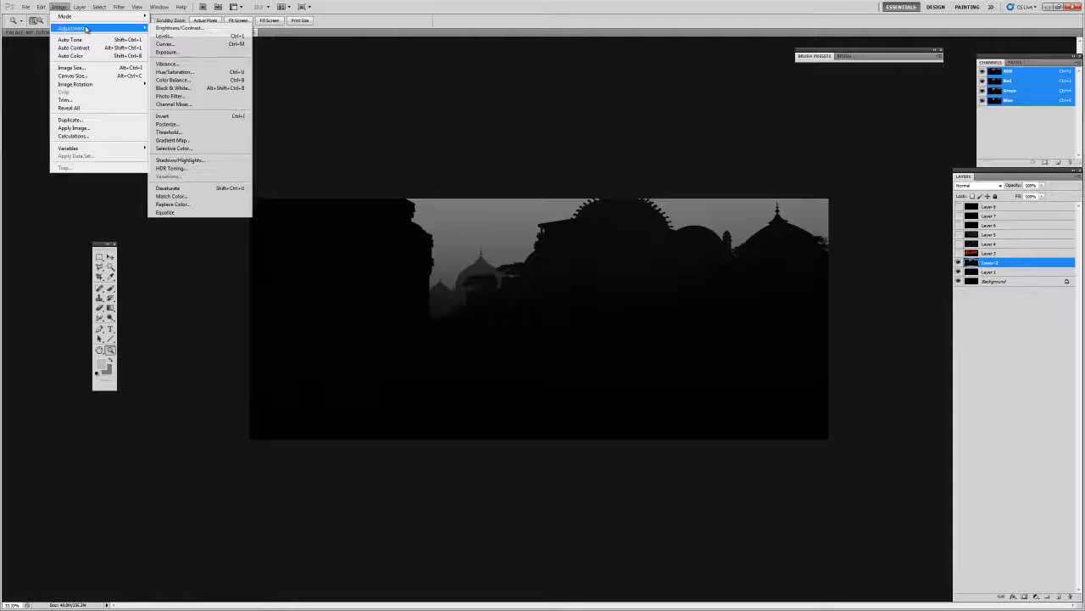
pyautogui.click(168, 42)
pyautogui.moveTo(526, 153); pyautogui.dragTo(668, 146)
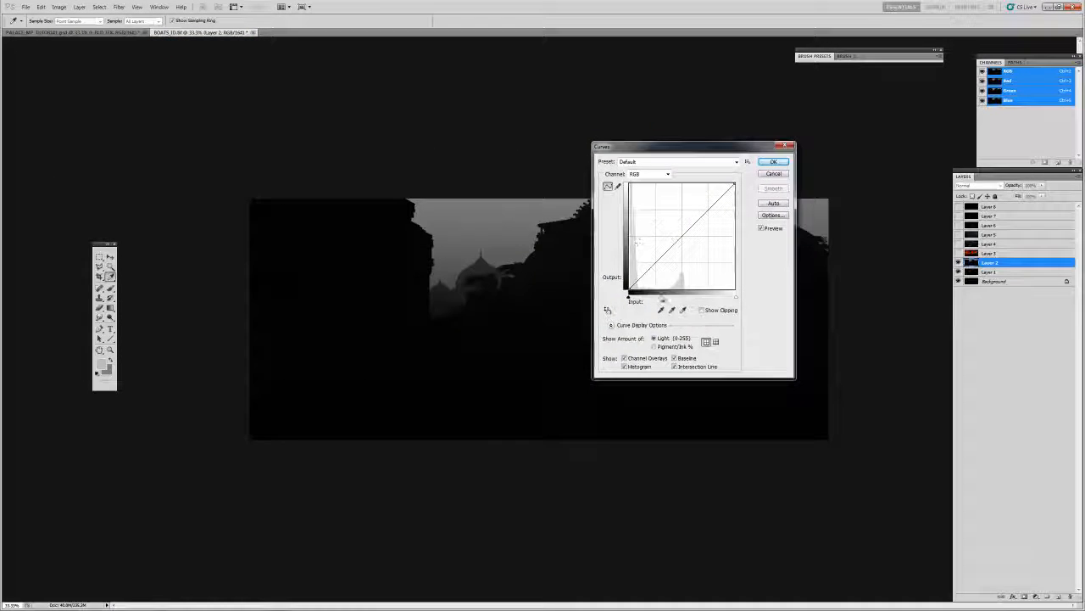
# - Apply Curves to the inverted depth map, whitening the sky and distant domes and raising input 34 to output 160
pyautogui.click(609, 311)
pyautogui.moveTo(482, 266); pyautogui.dragTo(488, 208)
pyautogui.moveTo(676, 148); pyautogui.dragTo(251, 313)
pyautogui.moveTo(628, 229); pyautogui.dragTo(629, 218)
pyautogui.moveTo(630, 215); pyautogui.dragTo(633, 211)
pyautogui.moveTo(215, 420); pyautogui.dragTo(219, 388)
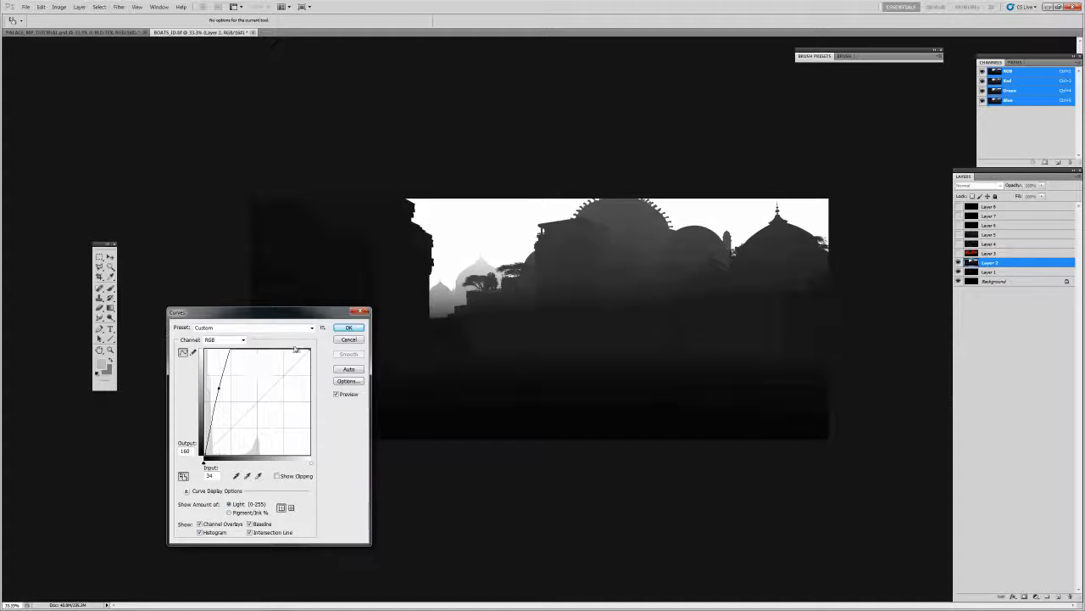
pyautogui.click(350, 329)
pyautogui.press('z')
pyautogui.click(619, 285)
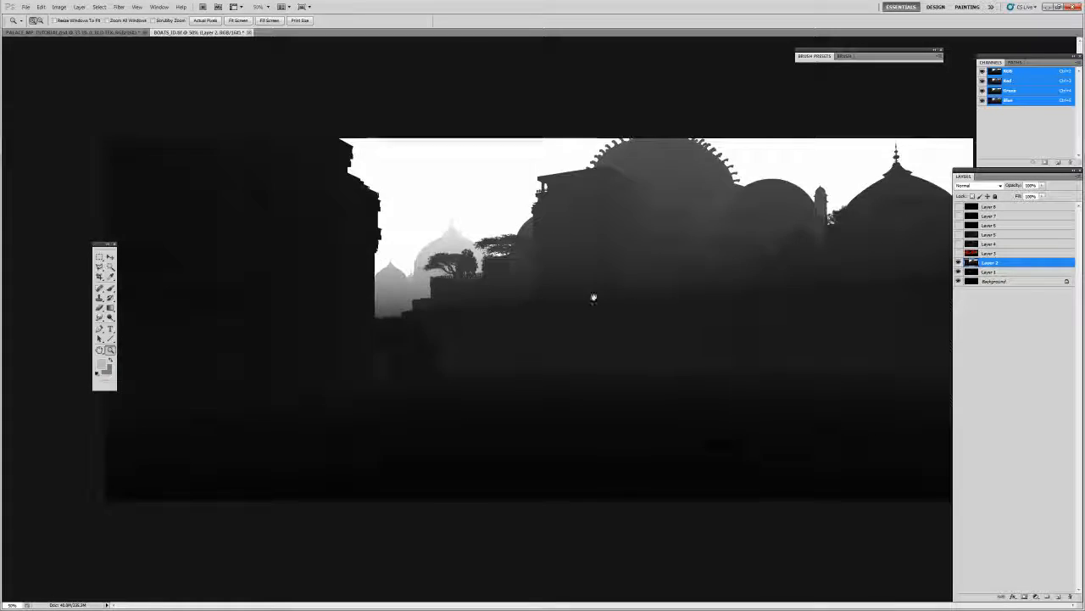
pyautogui.keyDown('alt'); pyautogui.click(577, 302); pyautogui.keyUp('alt')
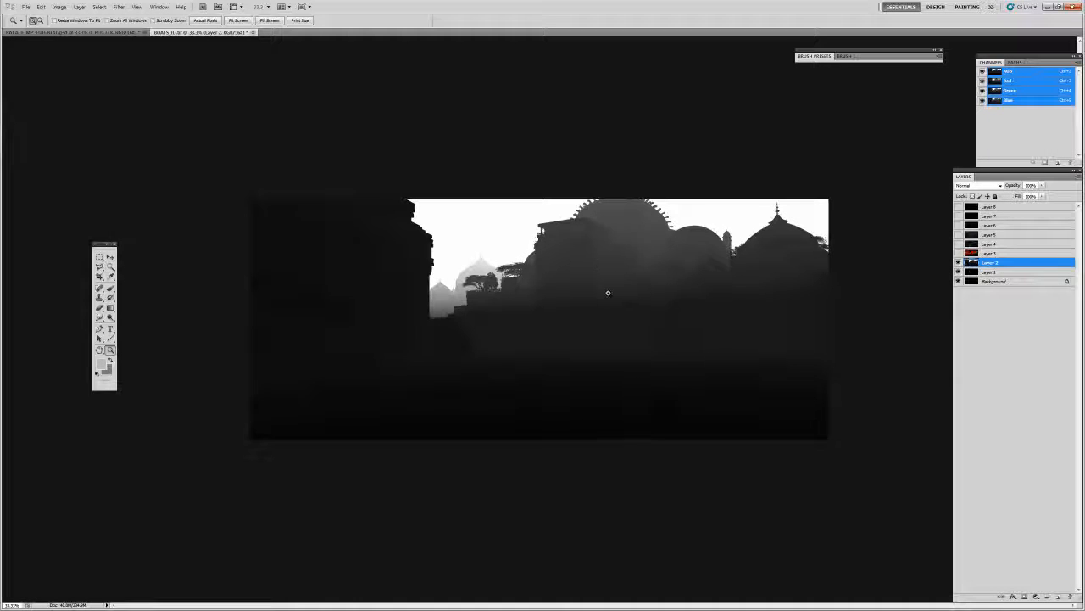
# - Invert the depth map twice for comparison, and revert its inversion and Curves changes
pyautogui.hotkey('ctrl', 'i')
pyautogui.hotkey('ctrl', 'i')
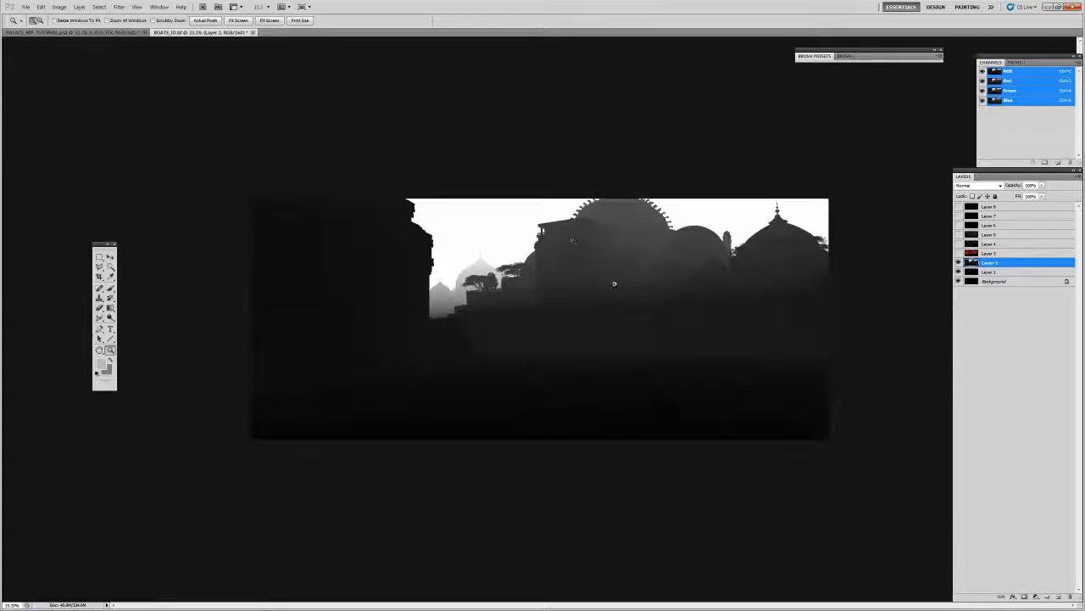
pyautogui.hotkey('ctrl', 'alt', 'z')
pyautogui.hotkey('ctrl', 'alt', 'z')
pyautogui.hotkey('ctrl', 'alt', 'z')
pyautogui.hotkey('ctrl', 'alt', 'z')
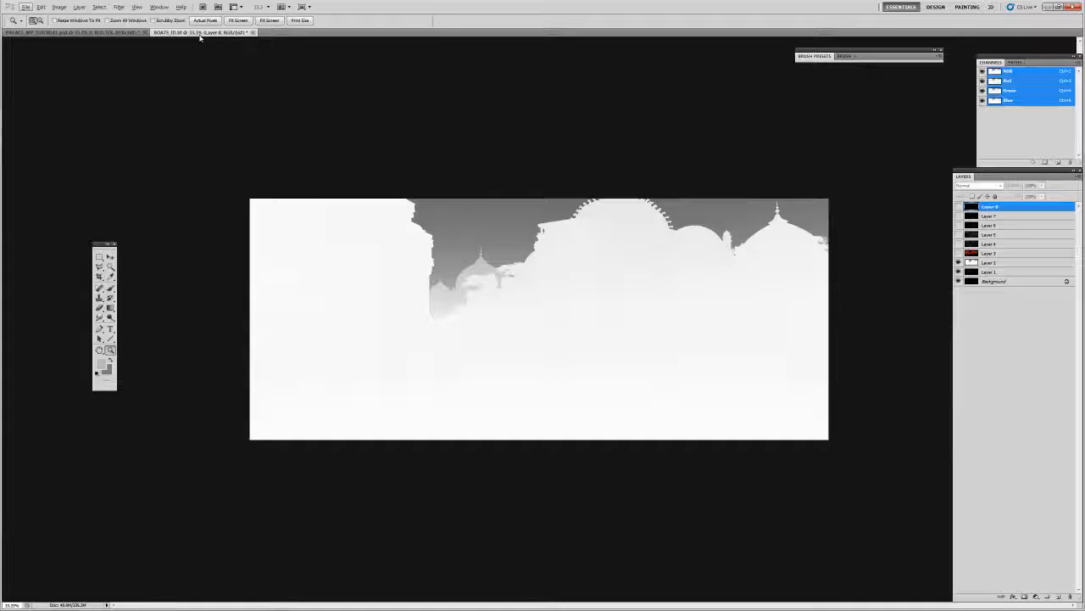
# - Show the red and green ID matte on Layer 3 in BOATS_ID and isolate its green channel to examine the tree masks
pyautogui.click(134, 33)
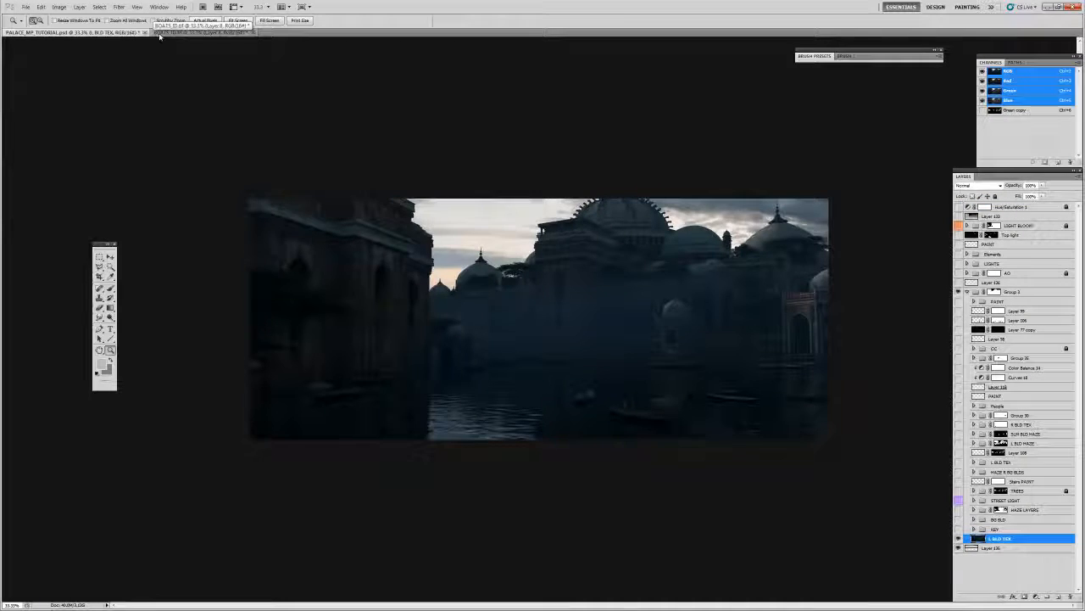
pyautogui.click(159, 34)
pyautogui.click(971, 254)
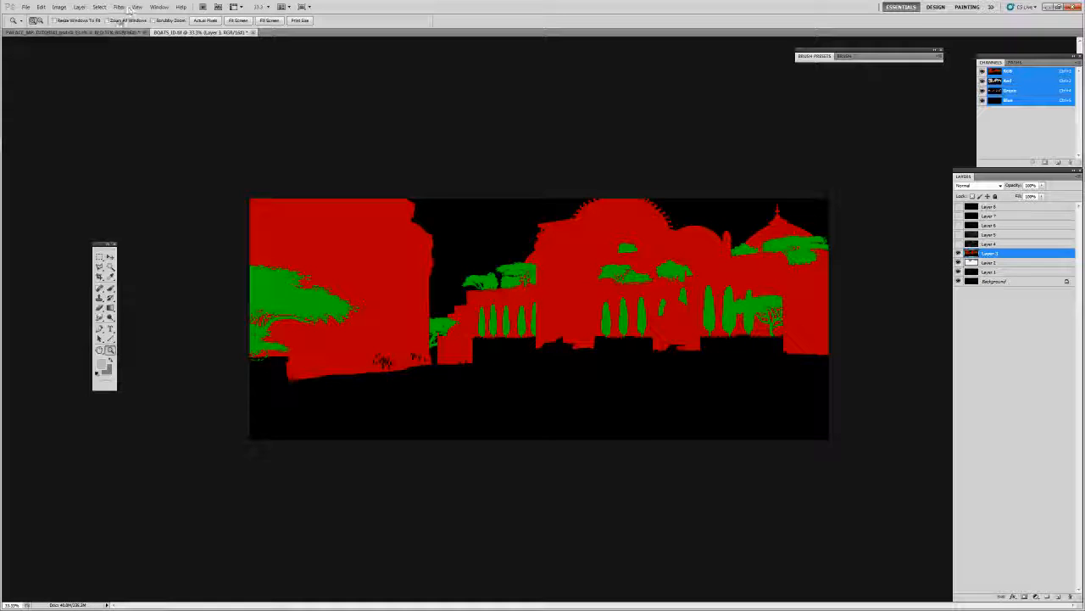
pyautogui.click(529, 279)
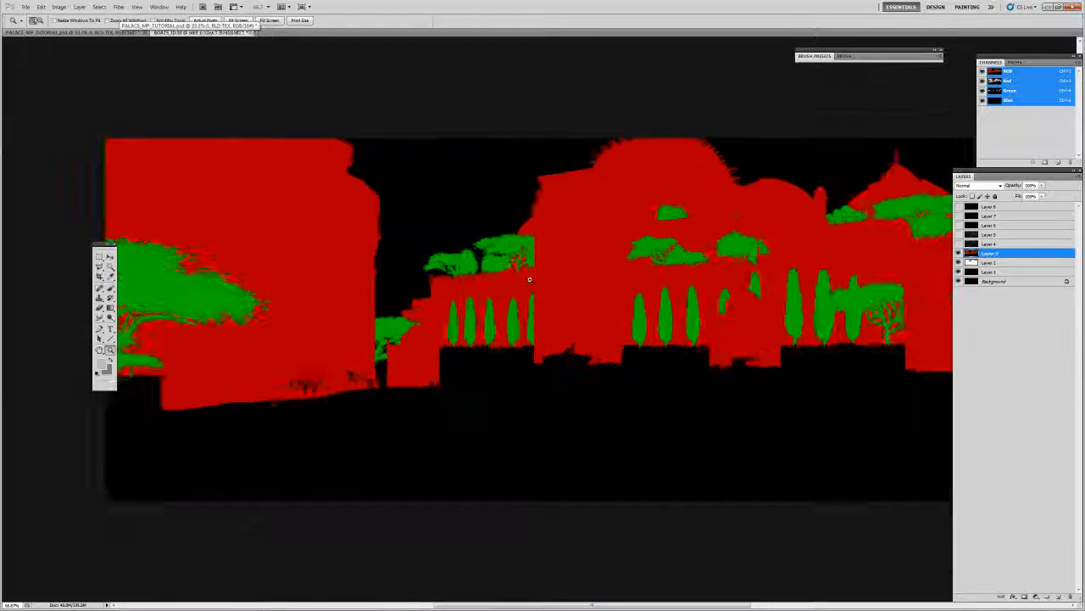
pyautogui.click(524, 288)
pyautogui.click(993, 90)
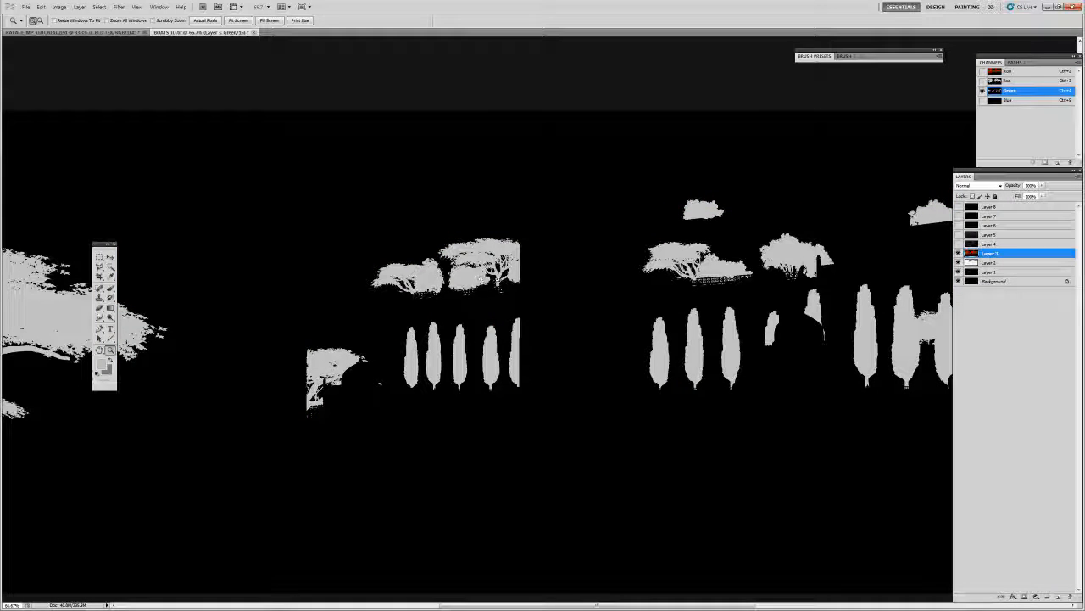
# - Switch to the PALACE_MP_TUTORIAL document and select the KEY group
pyautogui.click(136, 33)
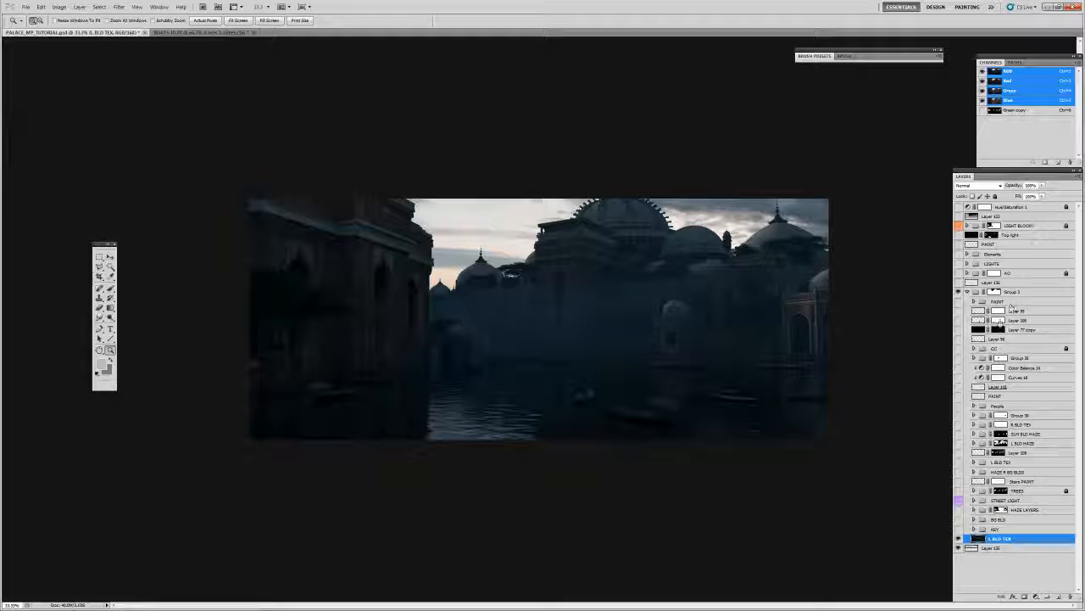
pyautogui.click(968, 529)
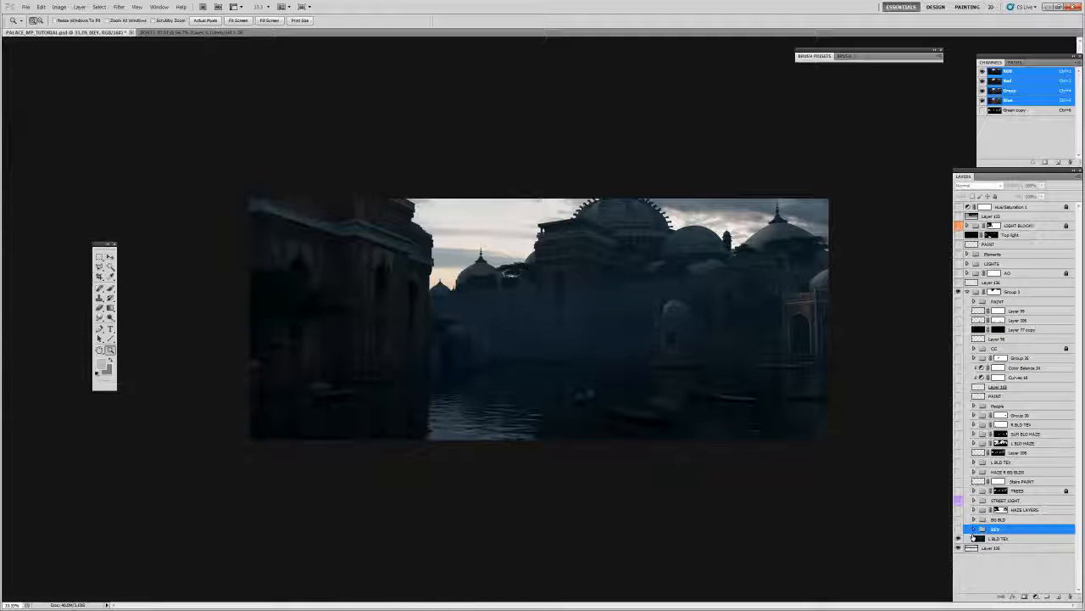
# - Return to BOATS_ID, restore the composite view, and show Layers 4 to 8 one by one to examine the render passes
pyautogui.click(226, 32)
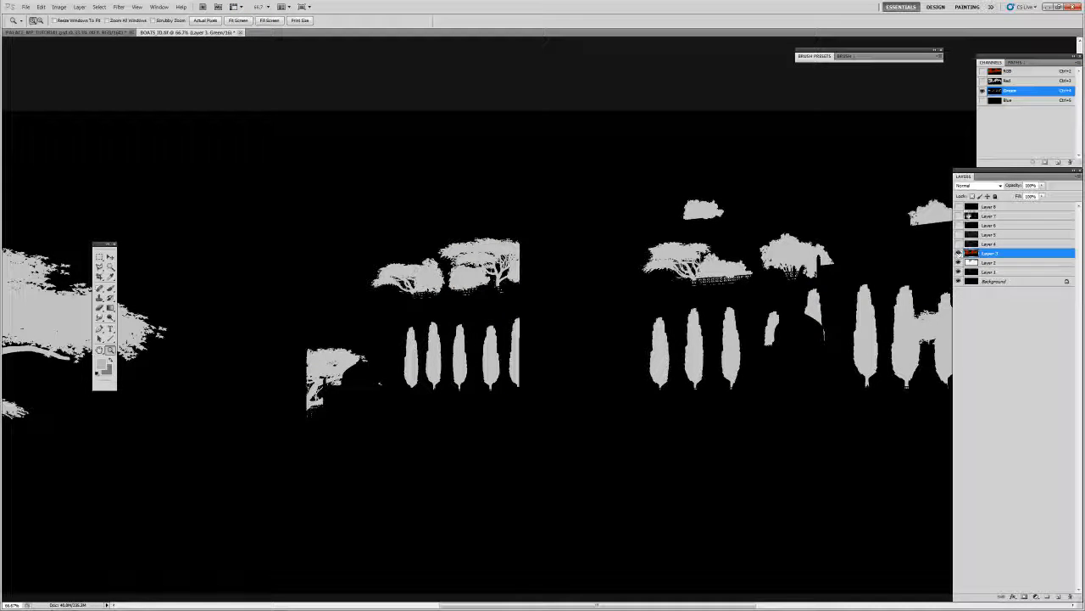
pyautogui.click(981, 206)
pyautogui.click(959, 244)
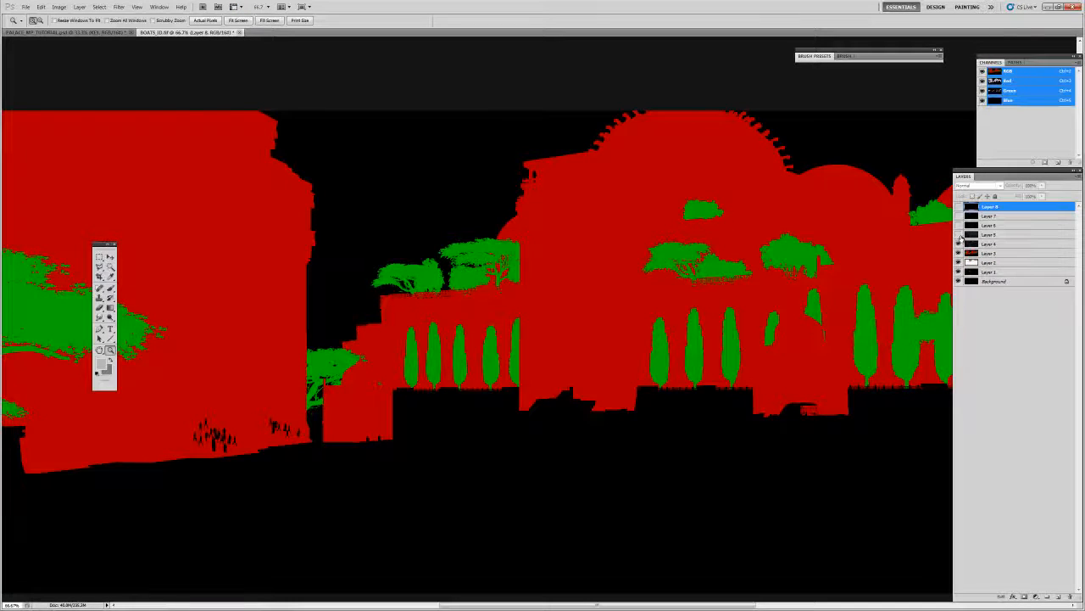
pyautogui.click(959, 235)
pyautogui.click(959, 225)
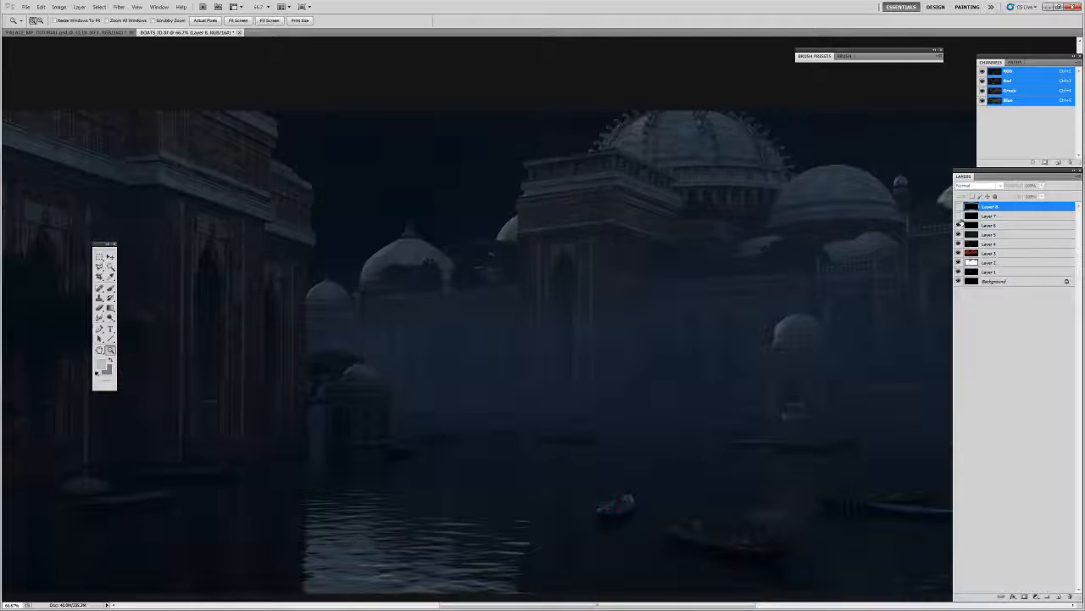
pyautogui.click(959, 216)
pyautogui.click(959, 206)
pyautogui.click(959, 206)
pyautogui.hotkey('ctrl', '-')
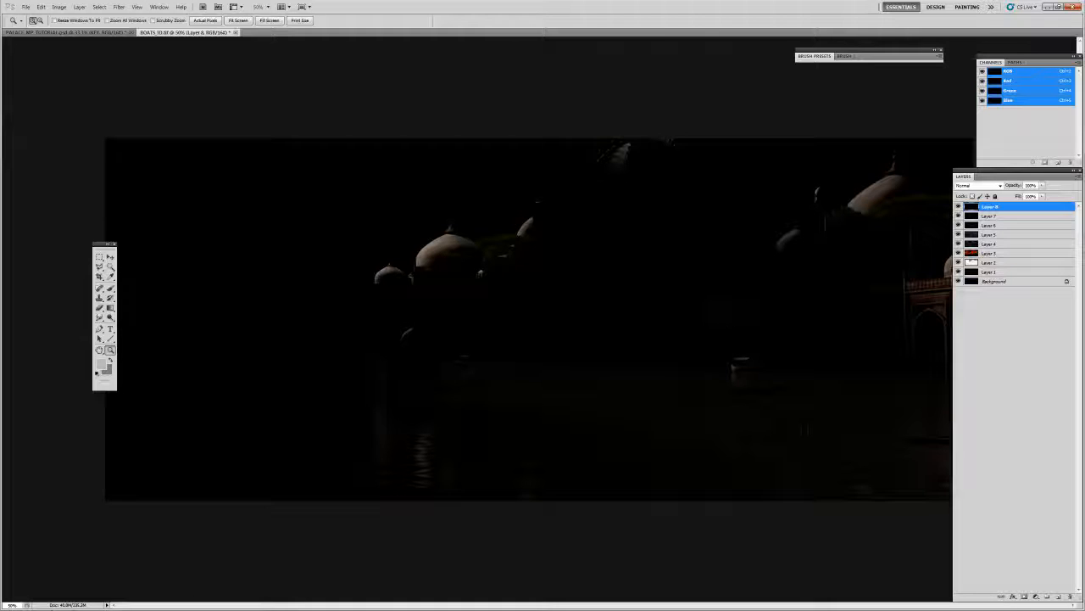
# - In PALACE_MP_TUTORIAL, expand the KEY group, show the masked KEY LIGHT layer, and set its opacity to 100%
pyautogui.press('g')
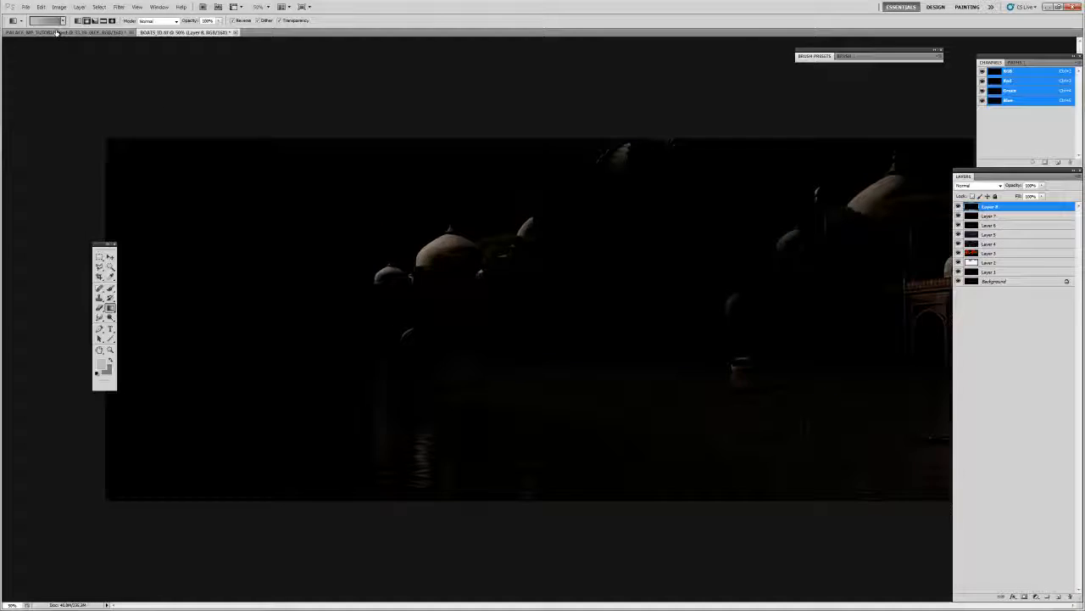
pyautogui.click(57, 31)
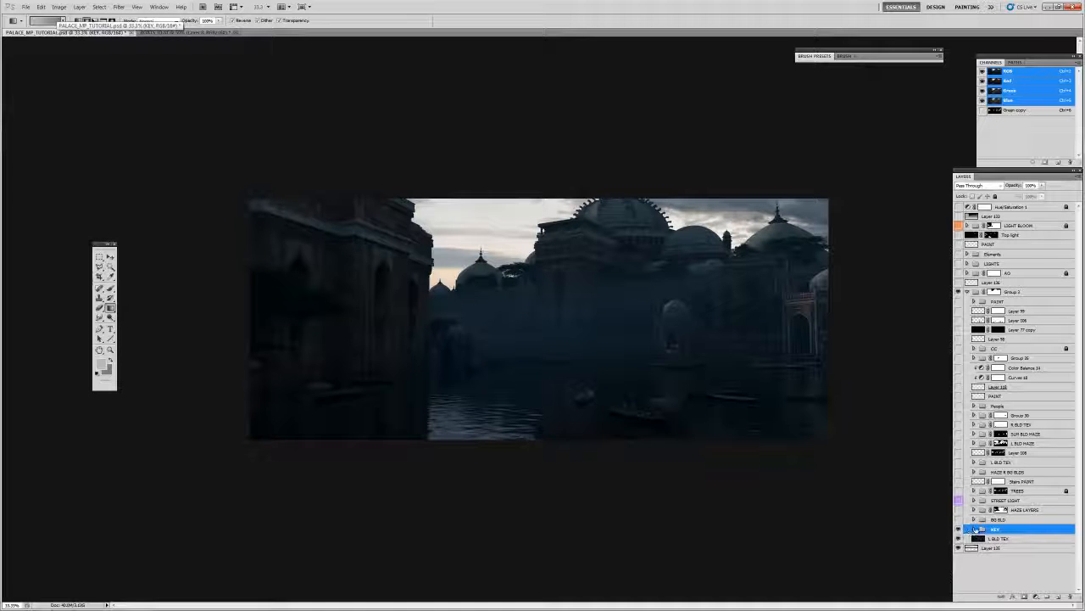
pyautogui.click(974, 529)
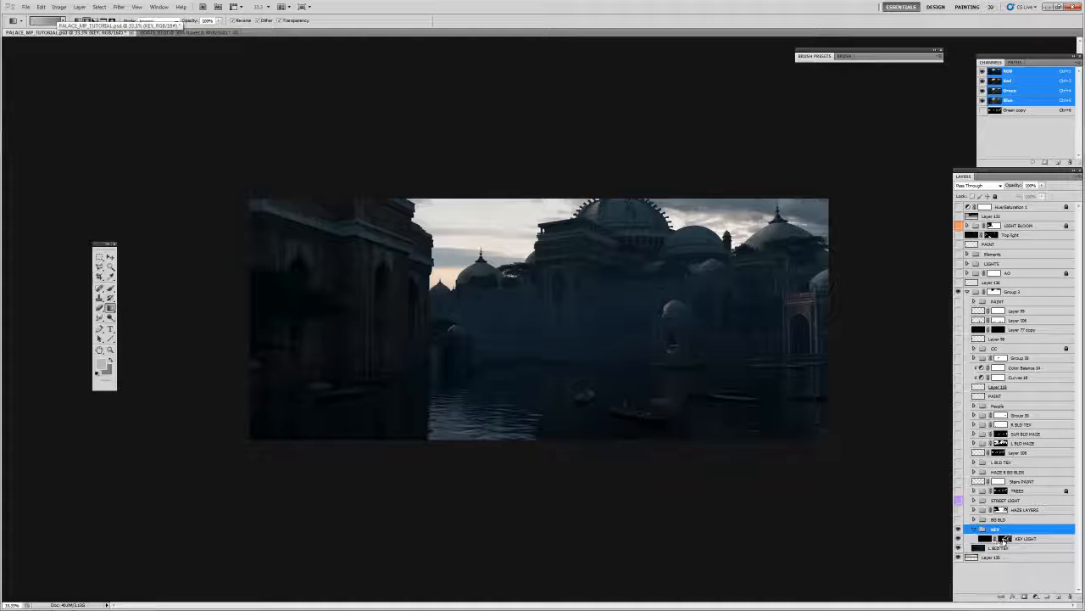
pyautogui.click(966, 540)
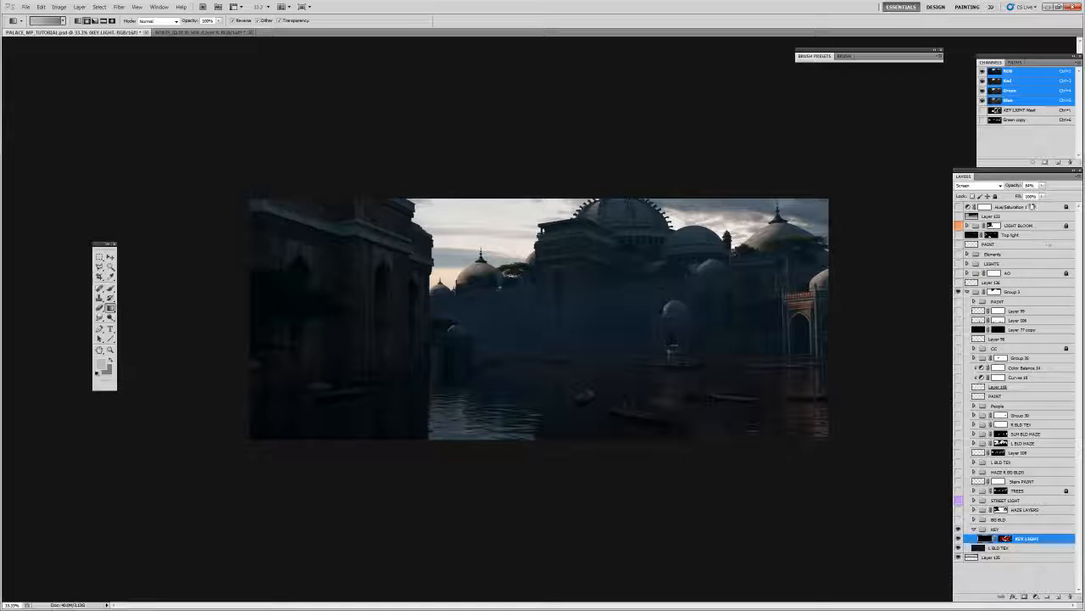
pyautogui.moveTo(1042, 185); pyautogui.dragTo(1067, 196)
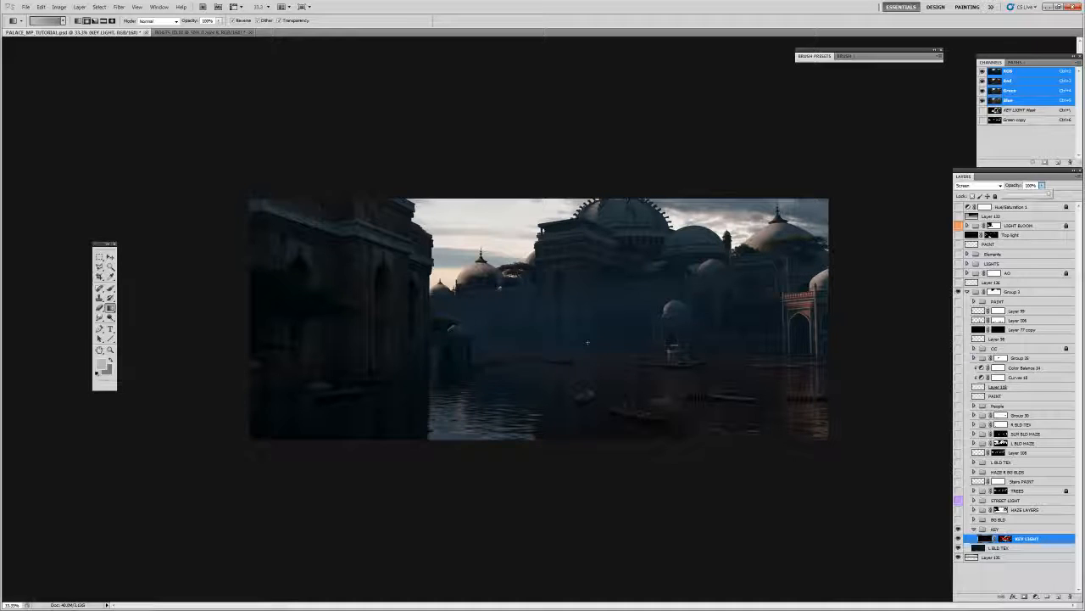
# - Re-enable the KEY LIGHT layer's mask and select it for painting with the Brush tool
pyautogui.press('v')
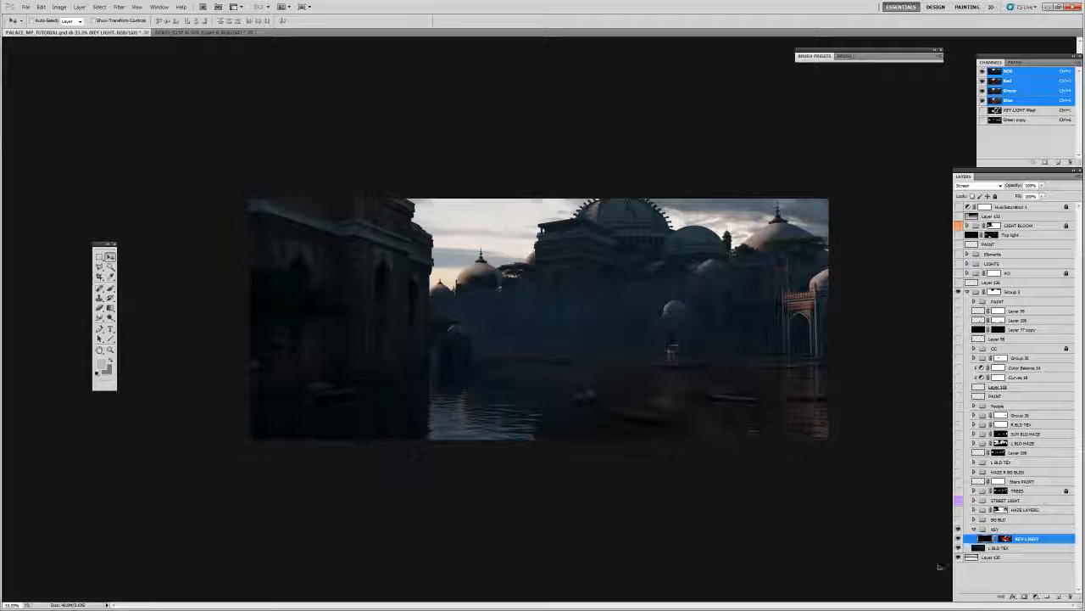
pyautogui.click(1006, 540)
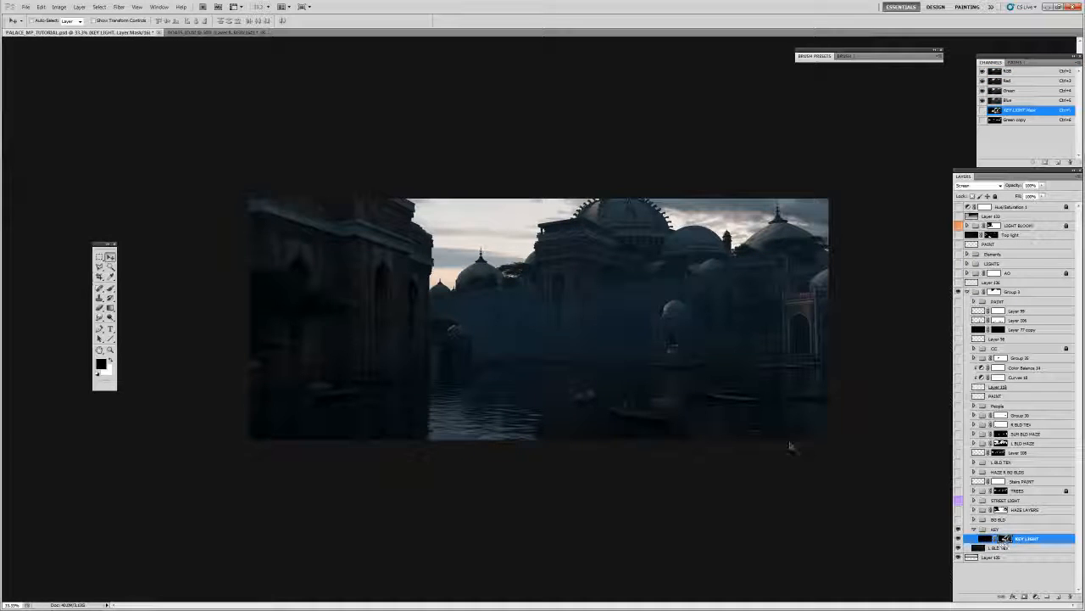
pyautogui.press('b')
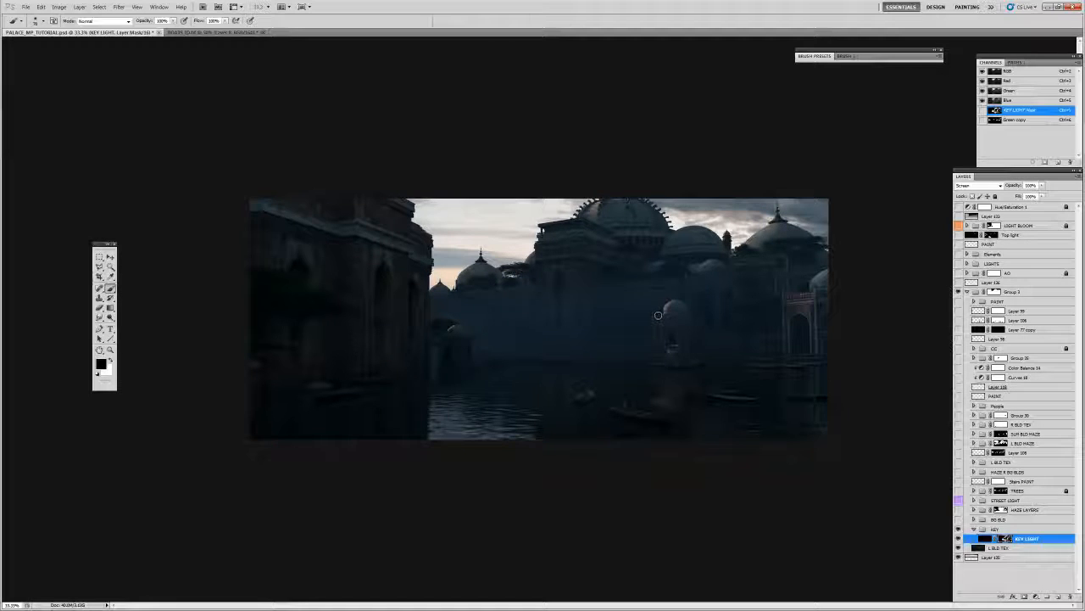
pyautogui.press('c')
pyautogui.press('b')
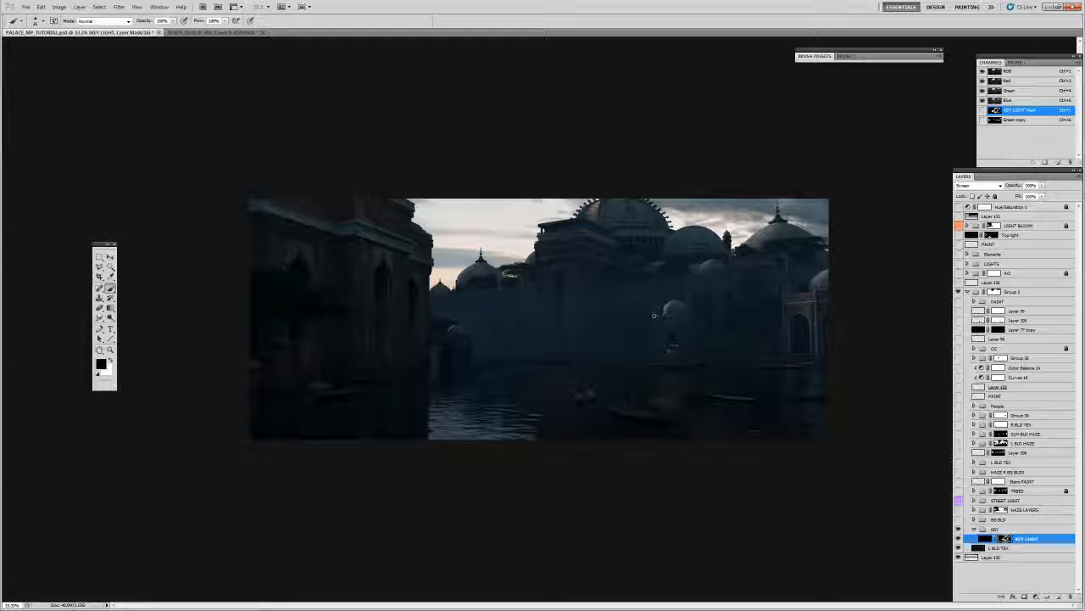
pyautogui.press('x')
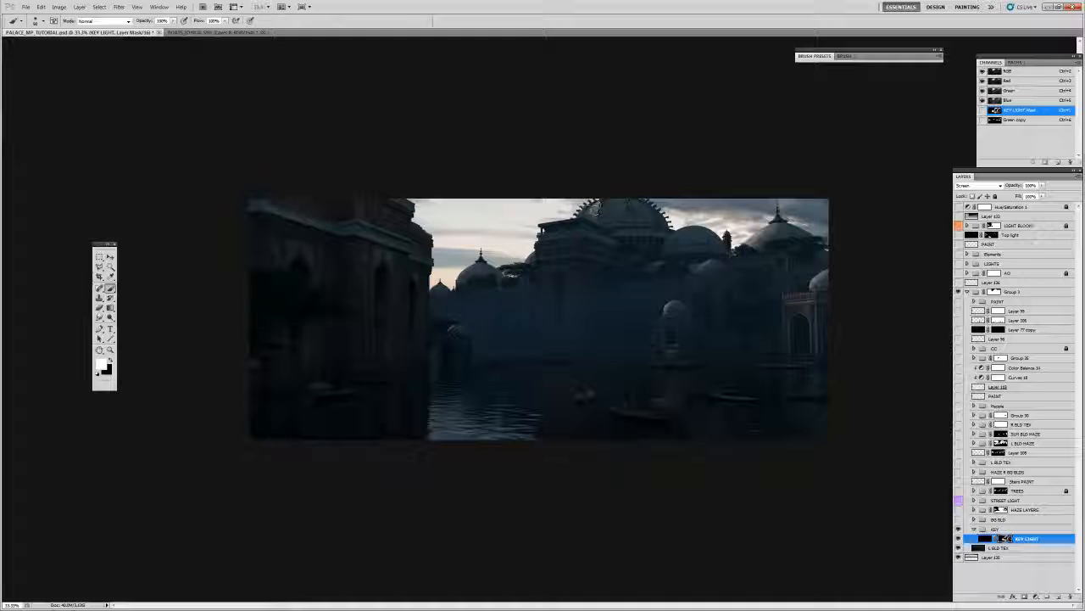
# - Set the brush to 100 px with a white foreground colour for the KEY LIGHT mask
pyautogui.press('x')
pyautogui.press(']')
pyautogui.press(']')
pyautogui.press(']')
pyautogui.press(']')
pyautogui.press(']')
pyautogui.press(']')
pyautogui.press(']')
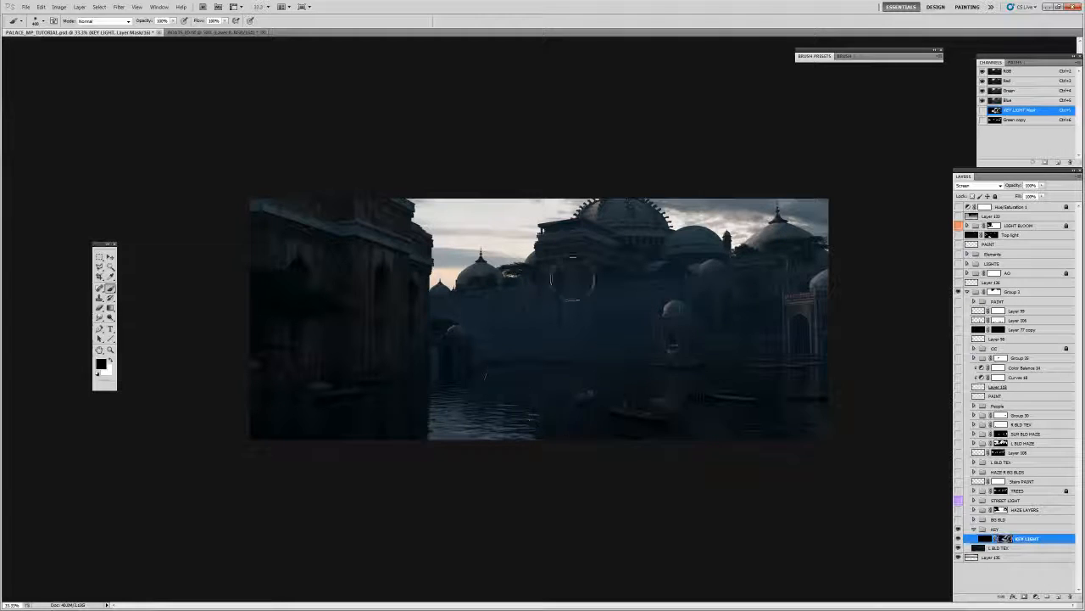
pyautogui.press('[')
pyautogui.press('[')
pyautogui.press('[')
pyautogui.press('[')
pyautogui.press('[')
pyautogui.press('x')
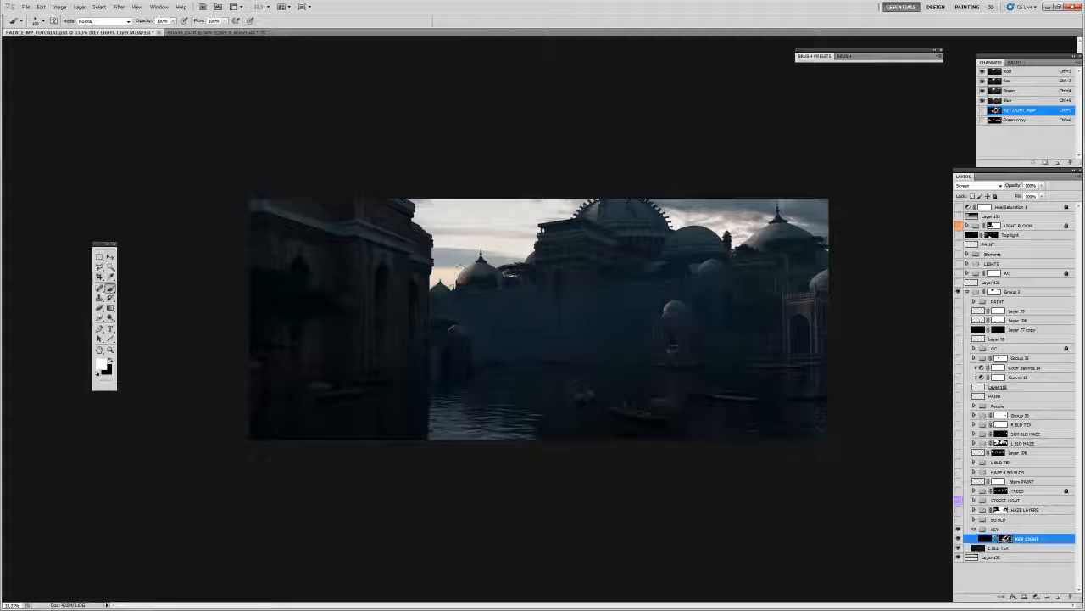
pyautogui.press('v')
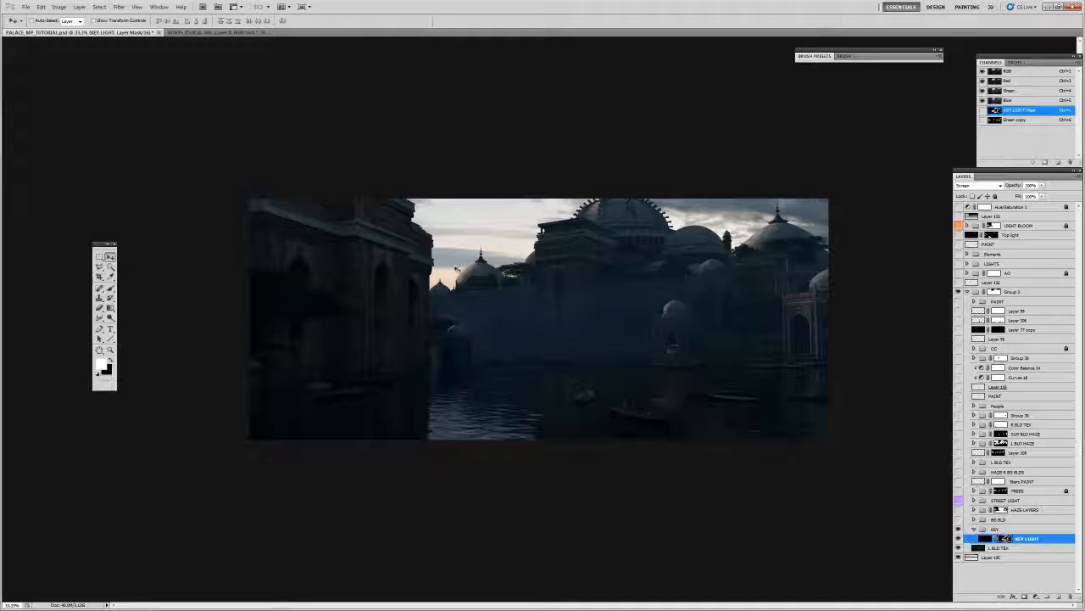
pyautogui.press('x')
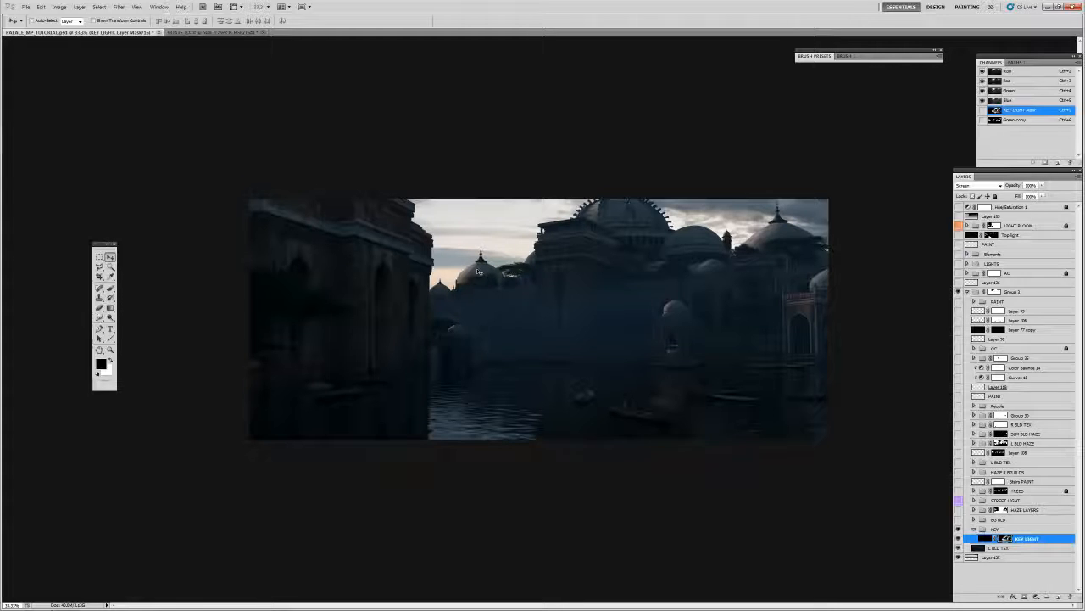
pyautogui.press('b')
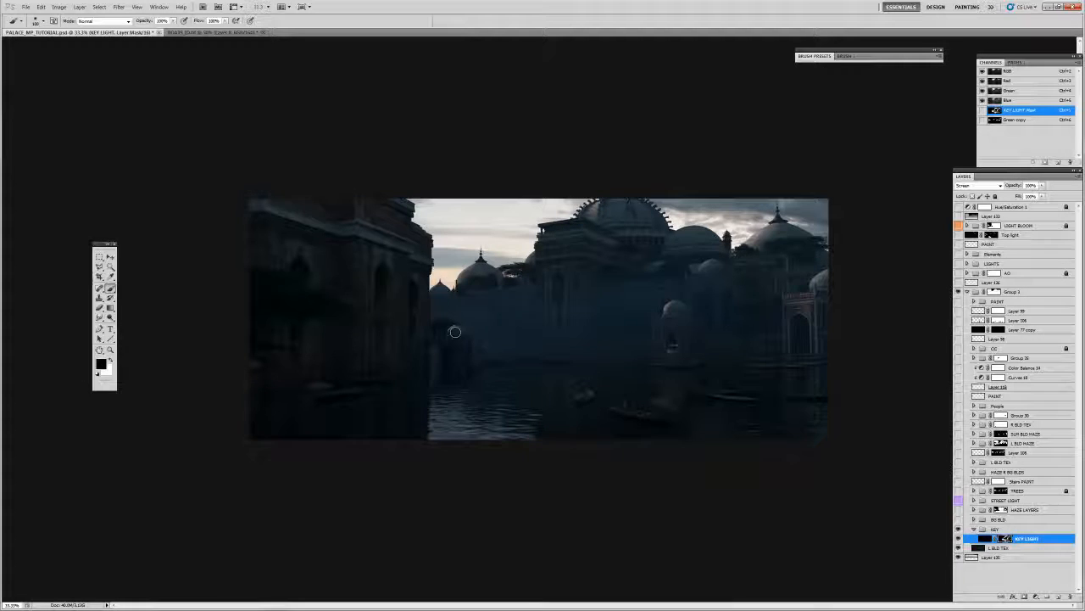
pyautogui.press('x')
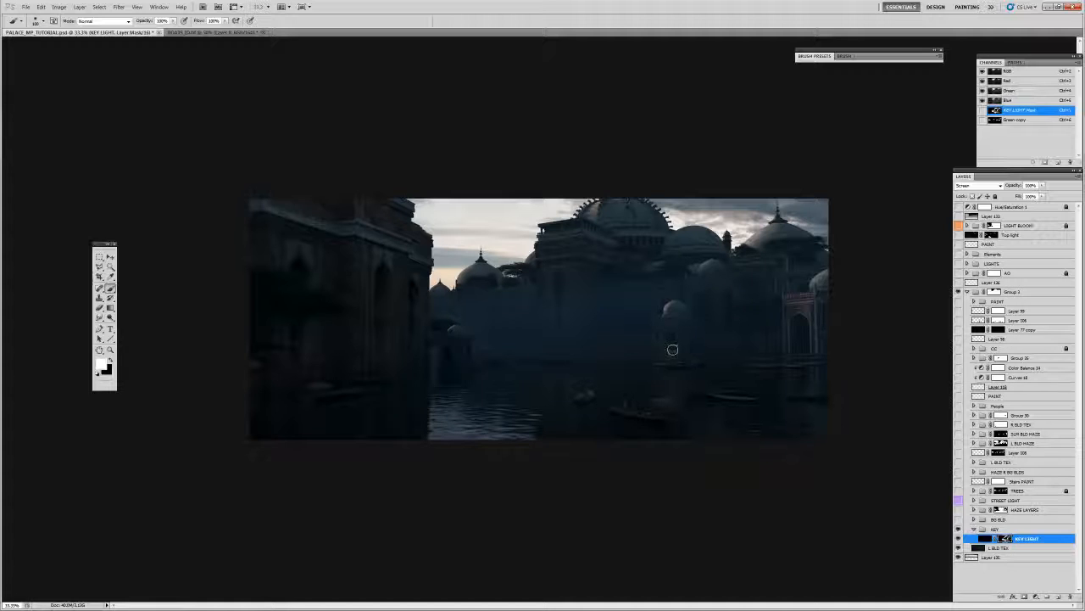
pyautogui.press('v')
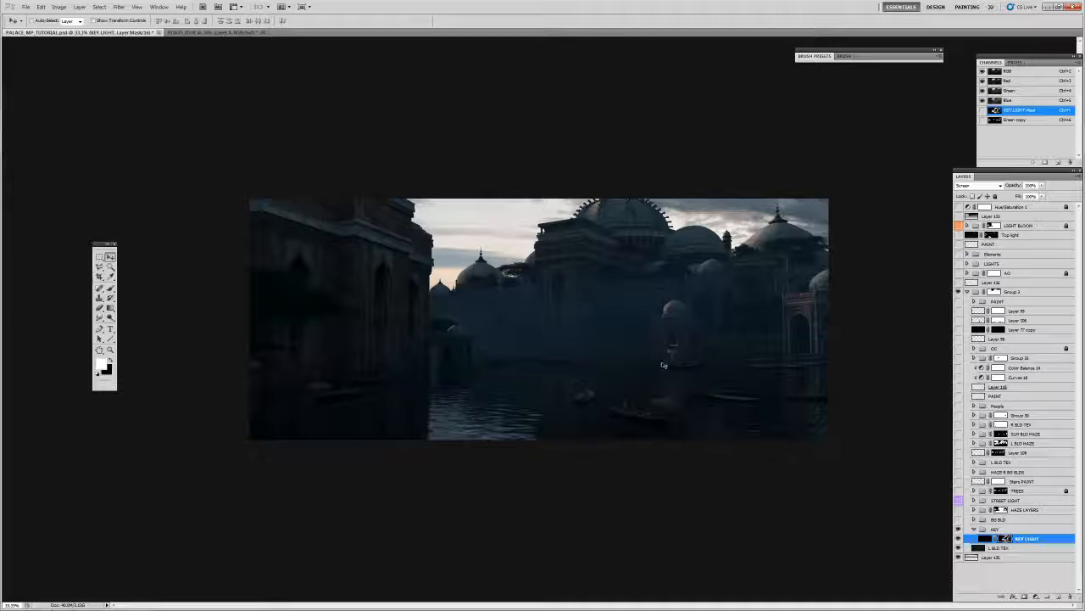
pyautogui.press('b')
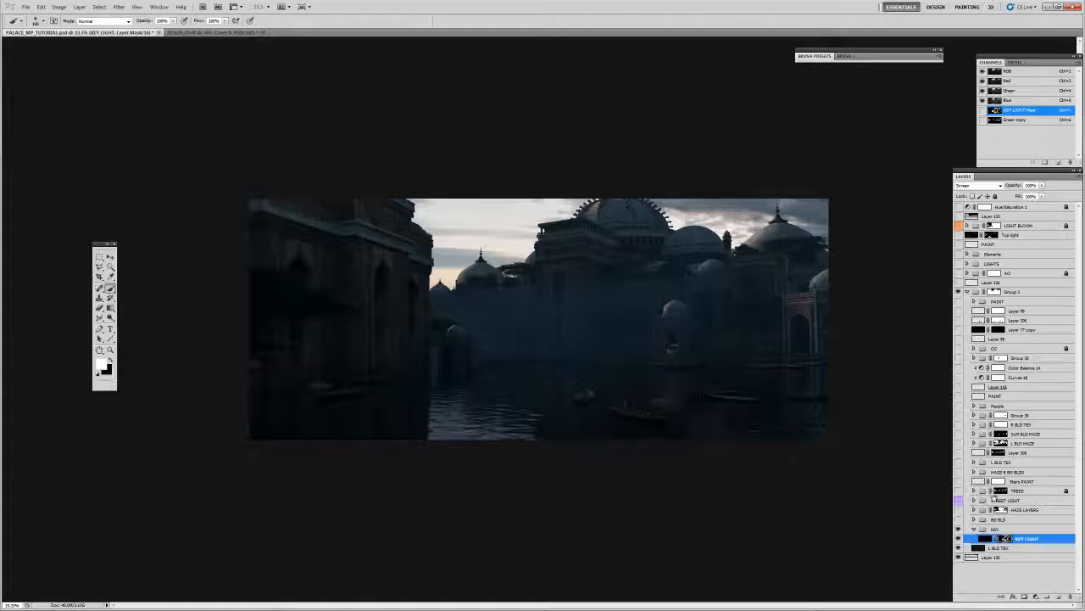
# - Disable and re-enable the KEY LIGHT mask to compare the unmasked and masked light, leaving the layer's image selected
pyautogui.keyDown('shift'); pyautogui.click(1006, 539); pyautogui.keyUp('shift')
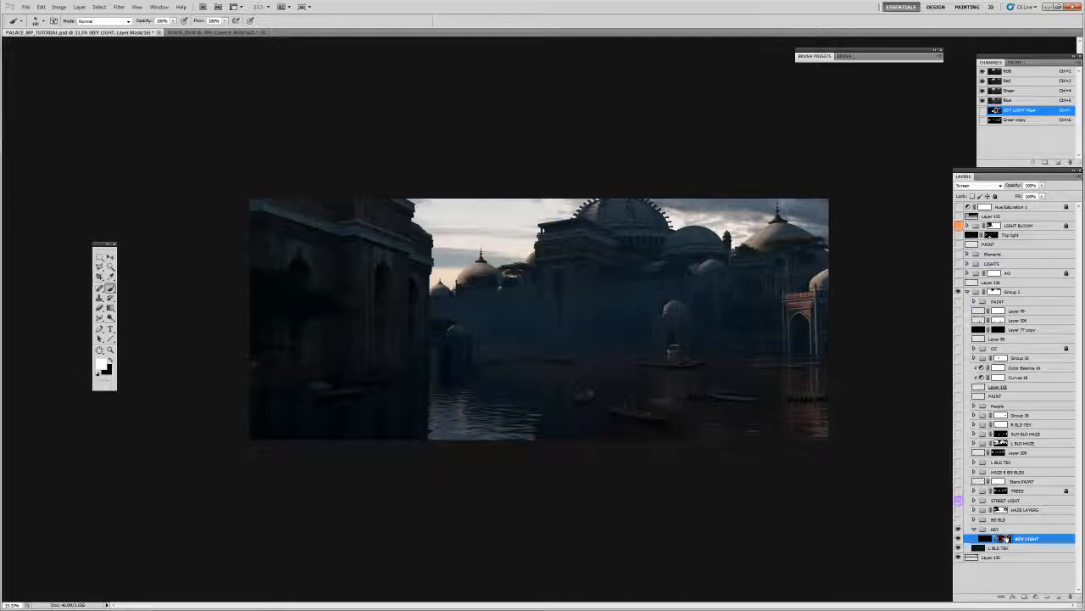
pyautogui.click(986, 539)
pyautogui.keyDown('shift'); pyautogui.click(1005, 540); pyautogui.keyUp('shift')
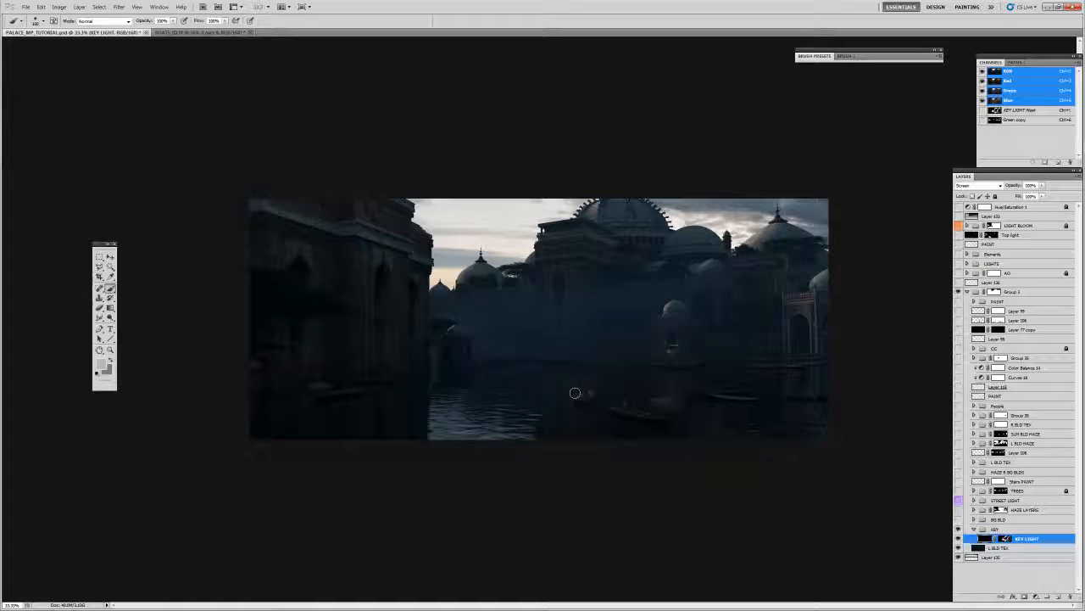
# - Reduce the KEY LIGHT layer's opacity to about 86%
pyautogui.doubleClick(986, 537)
pyautogui.click(714, 419)
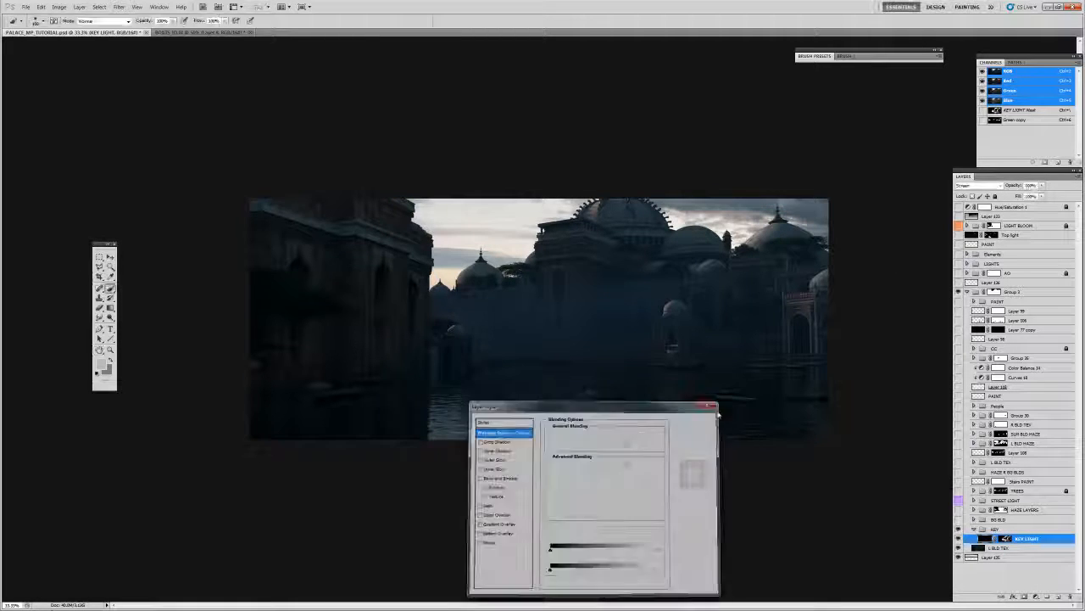
pyautogui.click(1041, 186)
pyautogui.moveTo(1041, 196); pyautogui.dragTo(1036, 195)
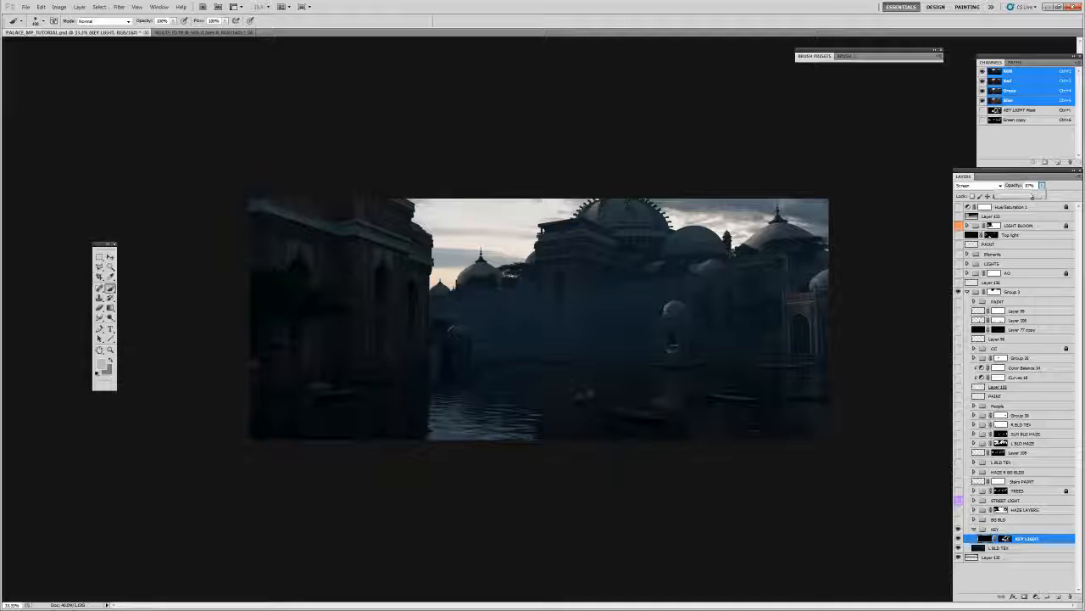
pyautogui.click(981, 548)
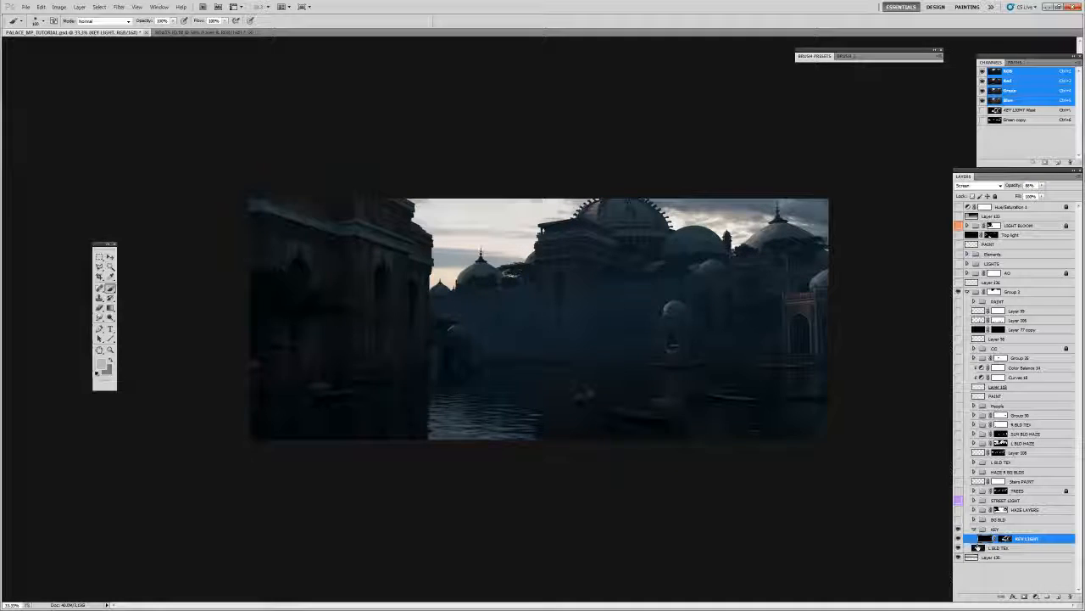
pyautogui.hotkey('ctrl', 'b')
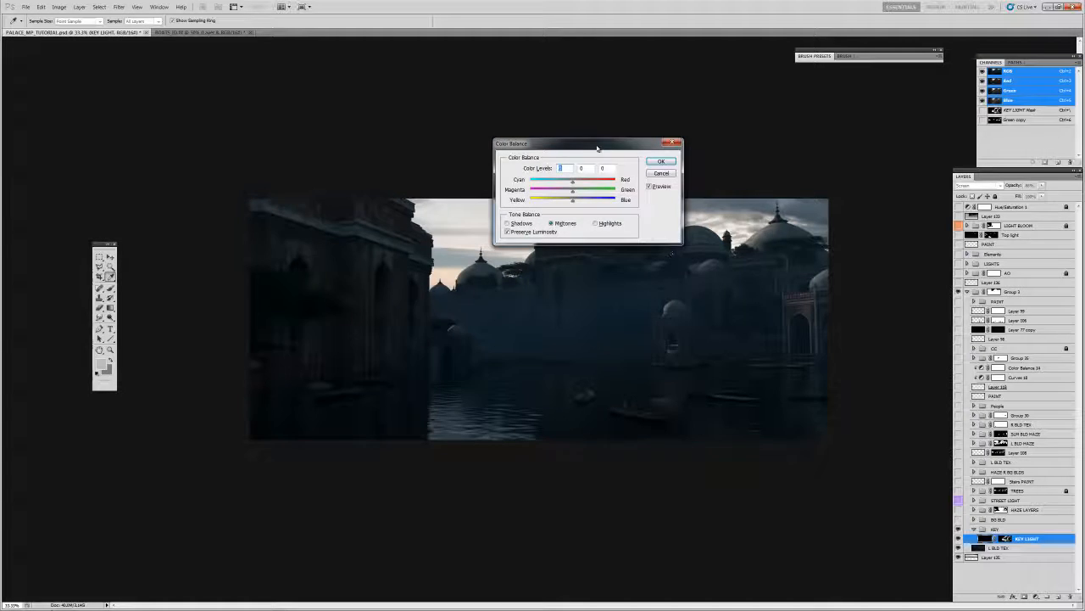
pyautogui.moveTo(590, 145); pyautogui.dragTo(726, 382)
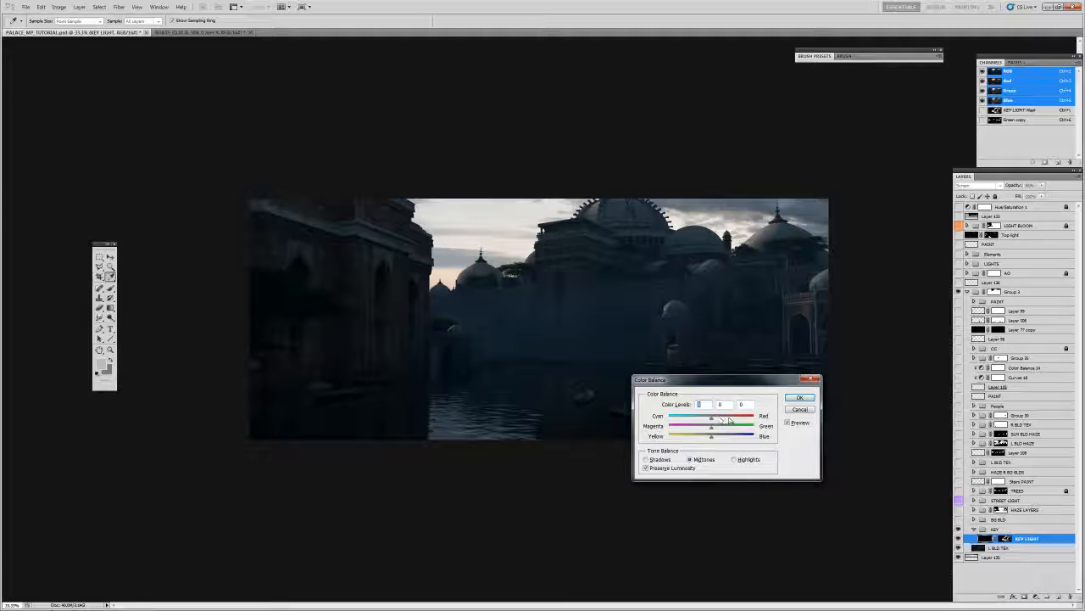
pyautogui.moveTo(712, 422); pyautogui.dragTo(687, 437)
pyautogui.moveTo(678, 379); pyautogui.dragTo(523, 473)
pyautogui.click(655, 503)
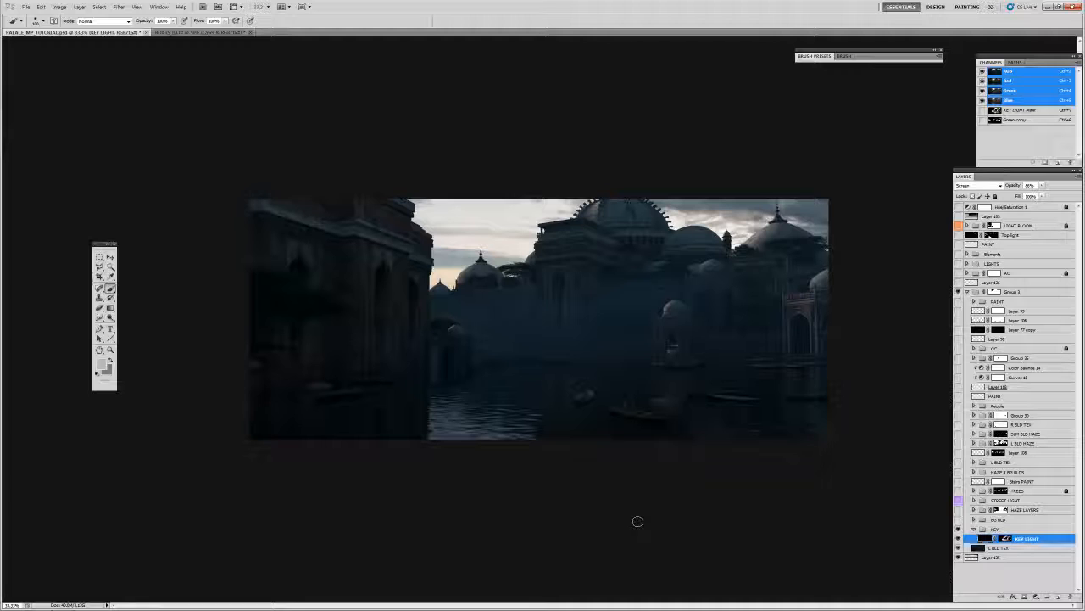
# - Hide and show the KEY group to compare the scene with and without the key light, leaving the group expanded
pyautogui.press('v')
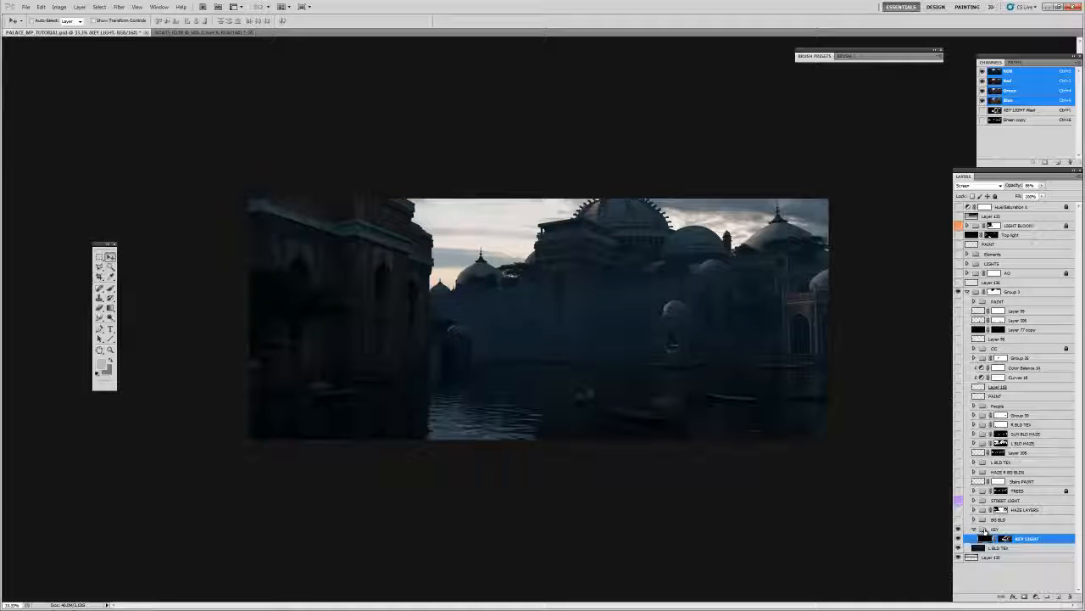
pyautogui.click(973, 529)
pyautogui.click(973, 529)
pyautogui.click(959, 529)
pyautogui.click(959, 530)
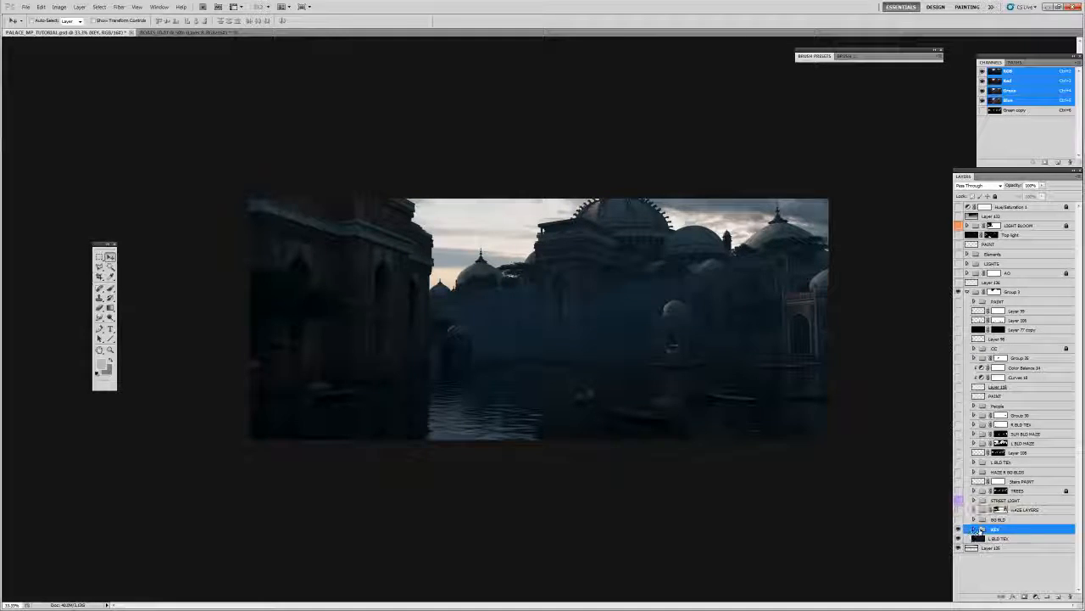
pyautogui.click(974, 529)
# - Select the KEY LIGHT mask with the Brush tool and toggle its mask overlay on and off to examine its coverage
pyautogui.click(1006, 539)
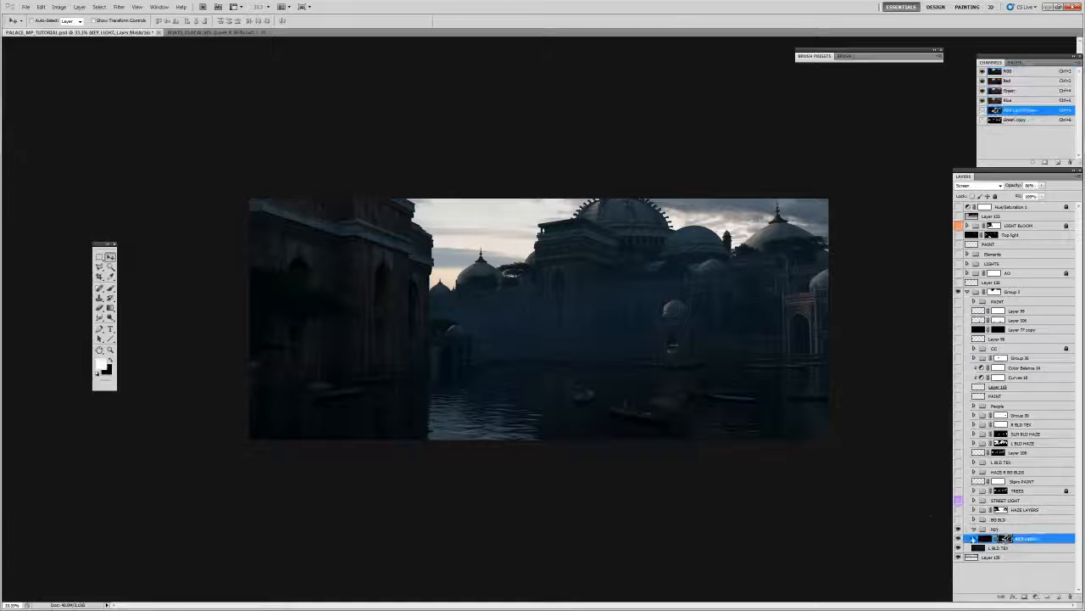
pyautogui.press('b')
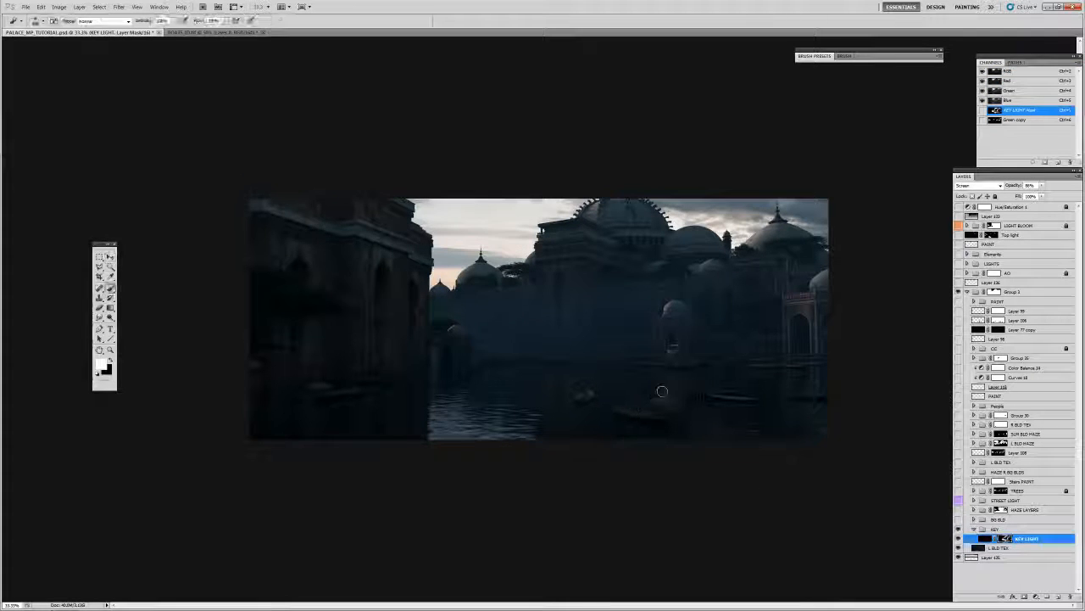
pyautogui.press('\\')
pyautogui.press('\\')
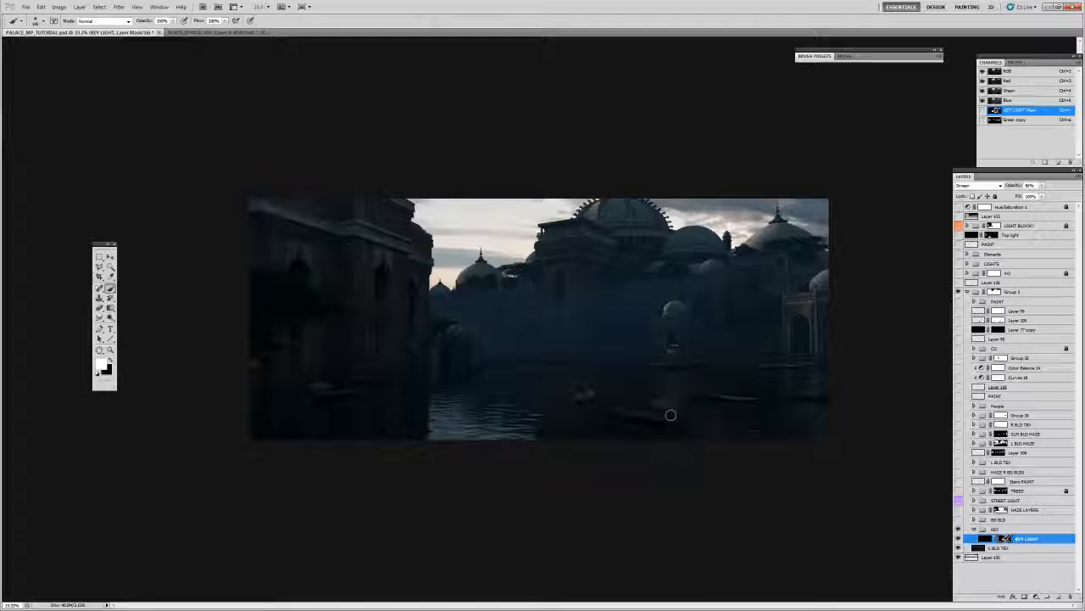
# - Enlarge the mask brush to 700 px and switch the foreground colour to black
pyautogui.press(']')
pyautogui.press(']')
pyautogui.press(']')
pyautogui.press(']')
pyautogui.press(']')
pyautogui.press(']')
pyautogui.press(']')
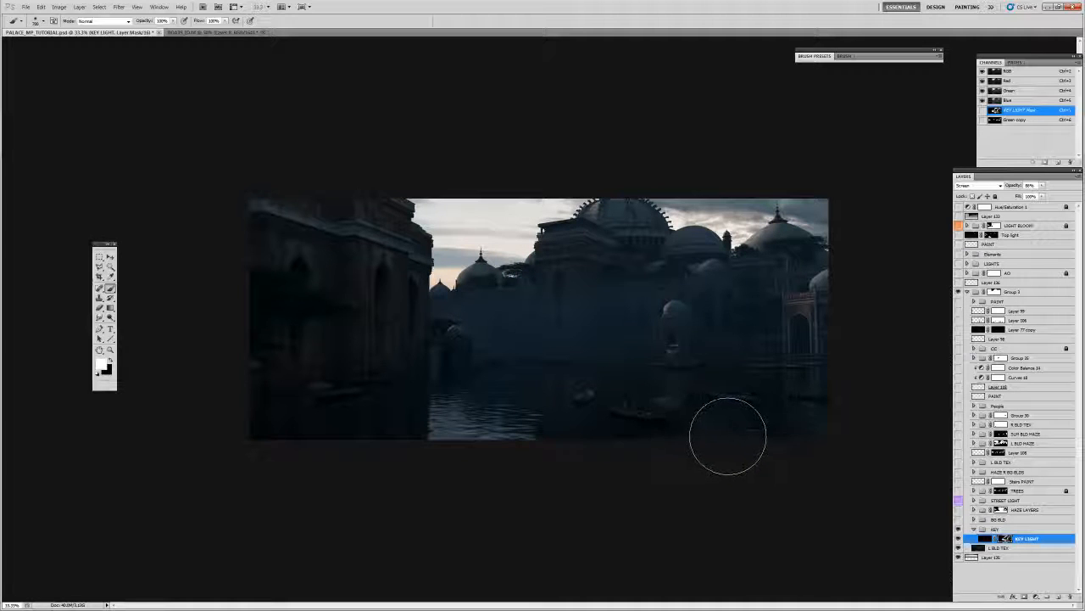
pyautogui.press('x')
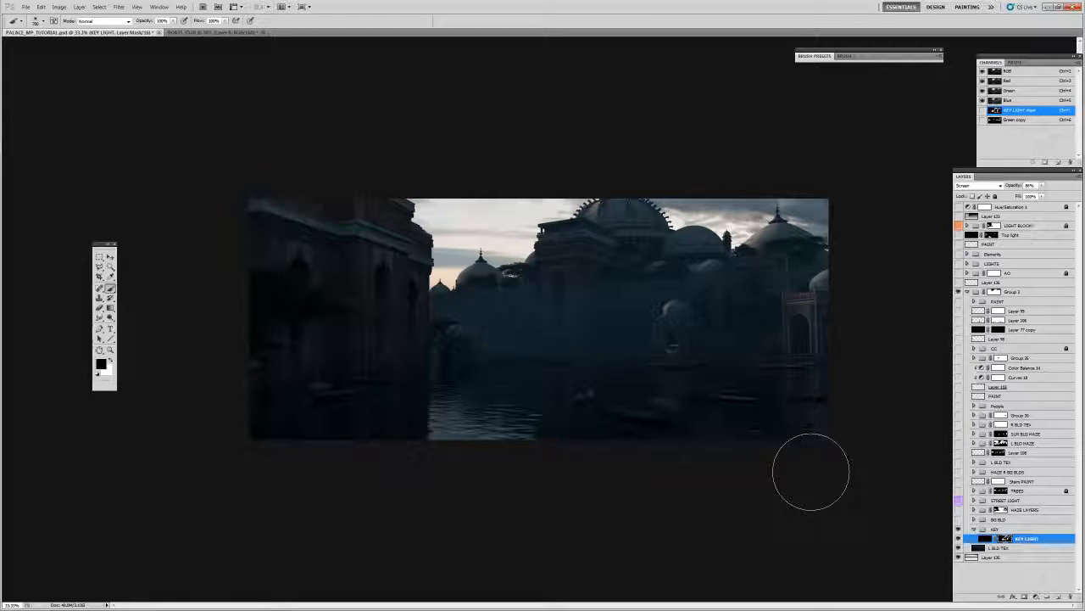
pyautogui.press('v')
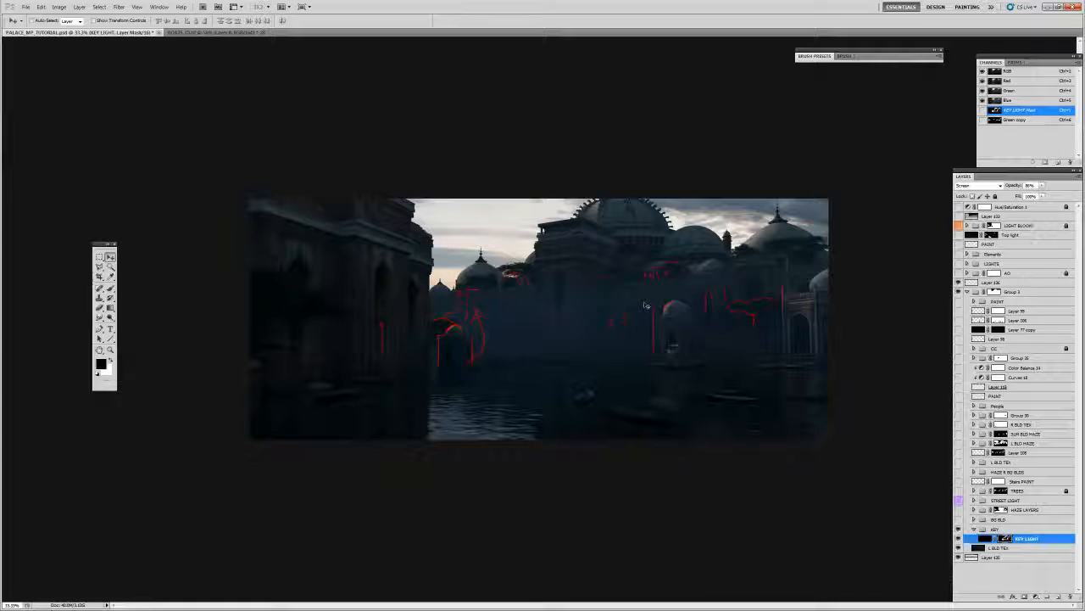
# - Select the red annotation layer, collapse the KEY group, and select the BG BLD group
pyautogui.click(971, 282)
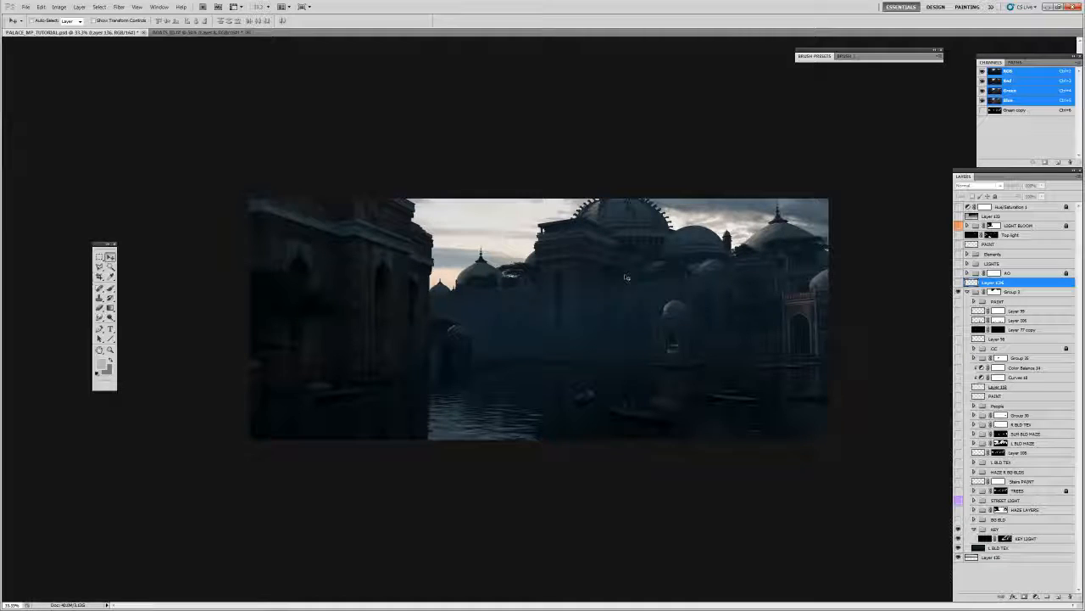
pyautogui.click(984, 528)
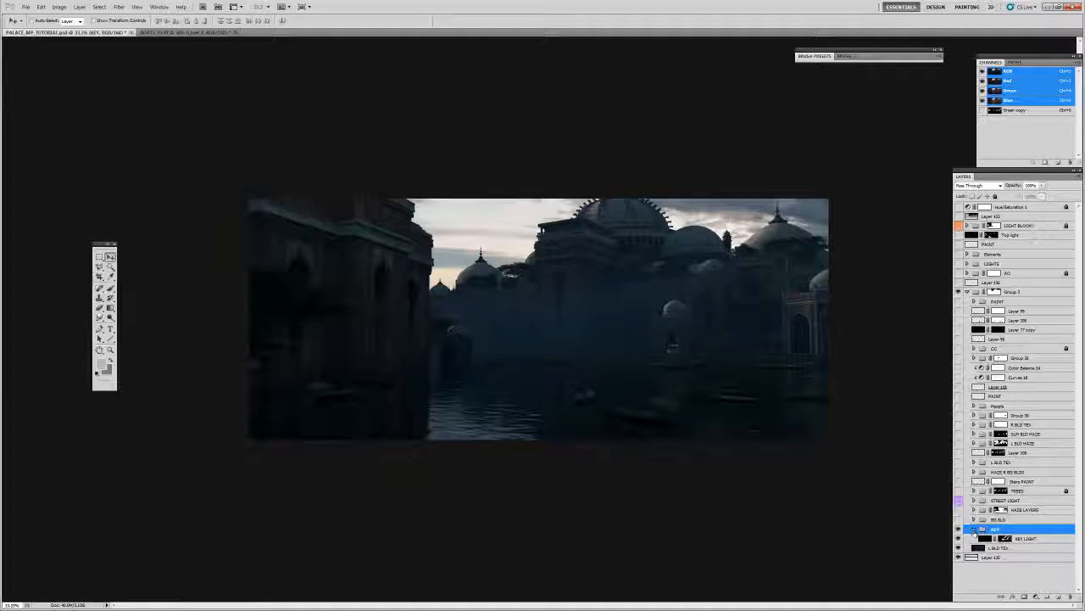
pyautogui.click(973, 528)
pyautogui.click(982, 519)
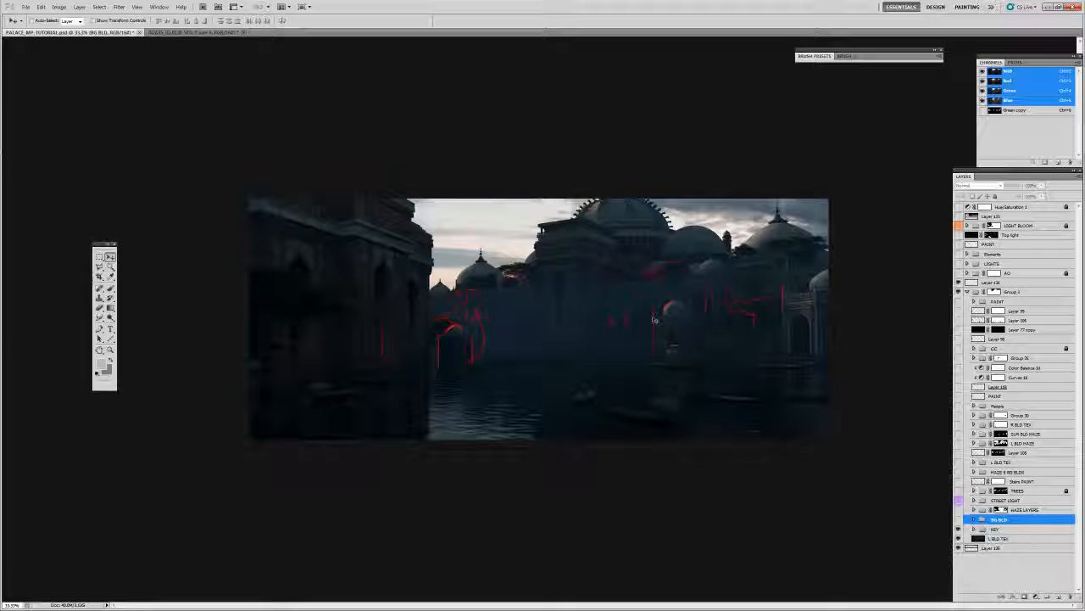
# - Erase some of the red marks on the annotation layer with a preset-brush eraser and hide that layer
pyautogui.press('b')
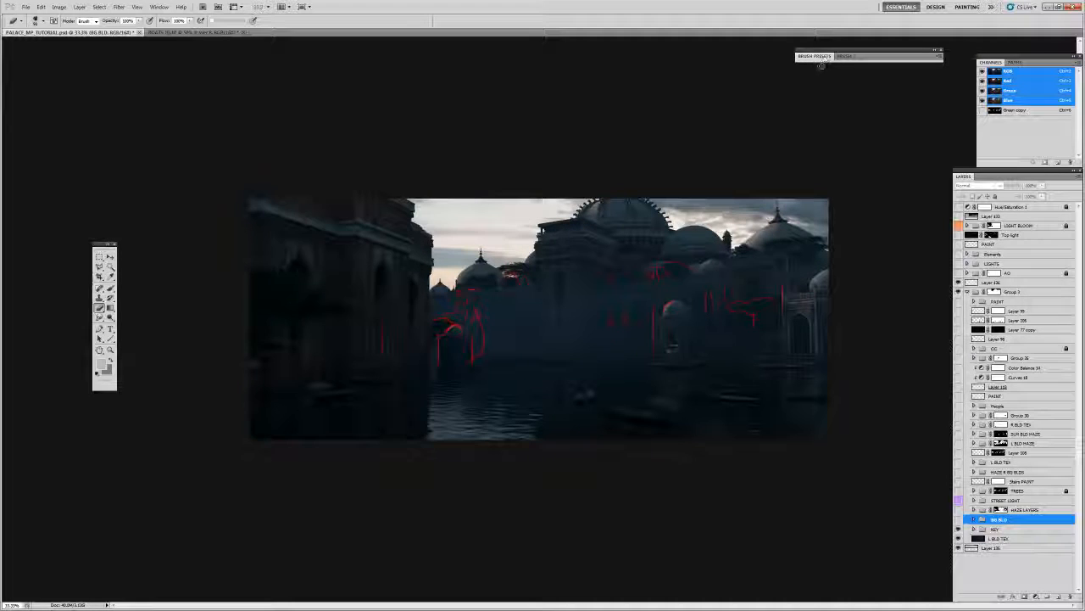
pyautogui.click(1004, 282)
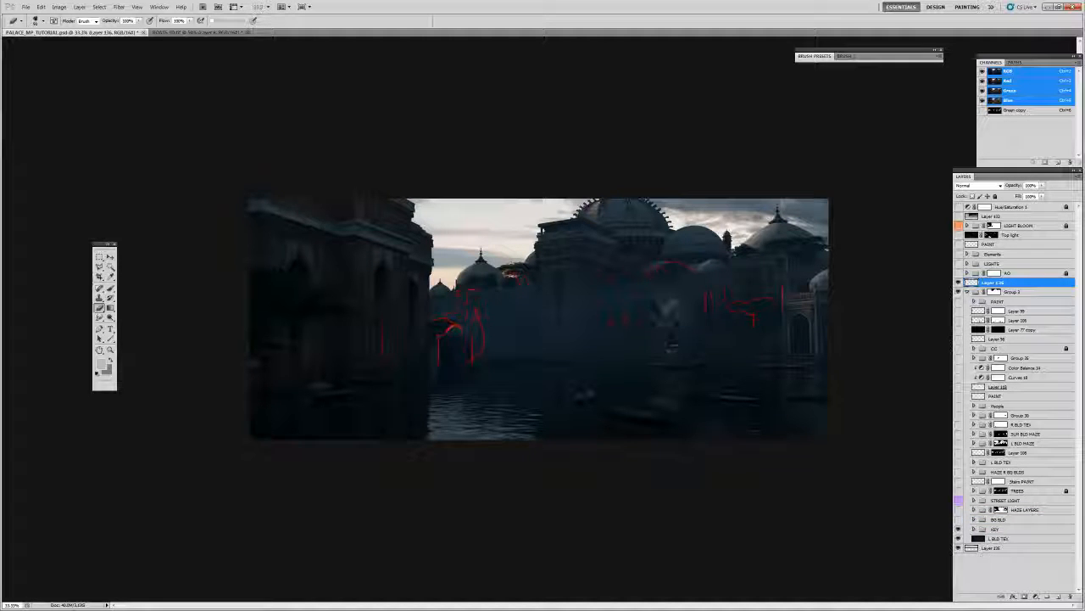
pyautogui.click(819, 57)
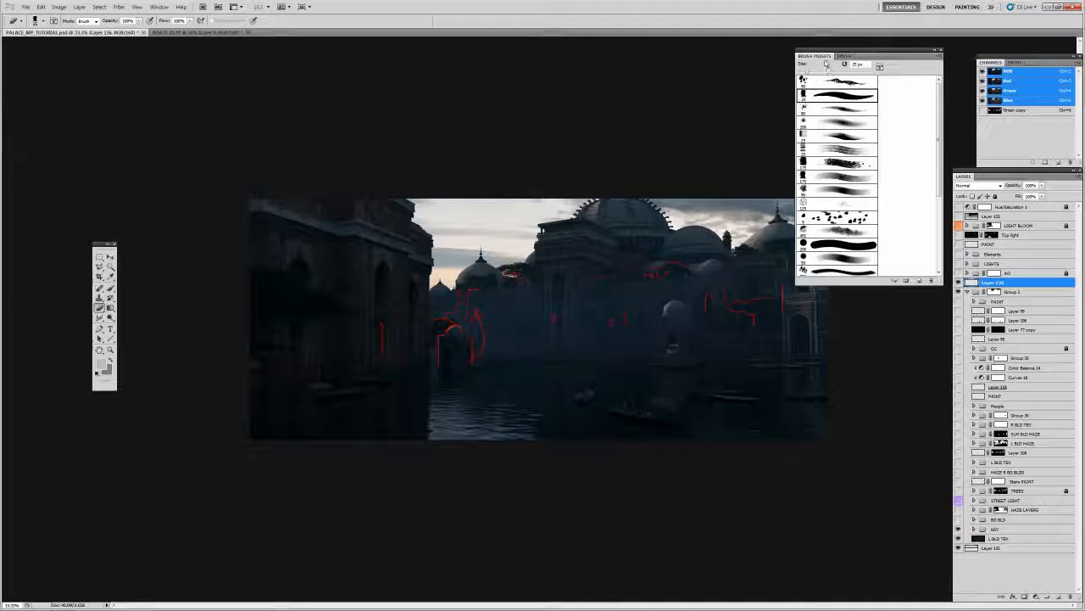
pyautogui.click(826, 59)
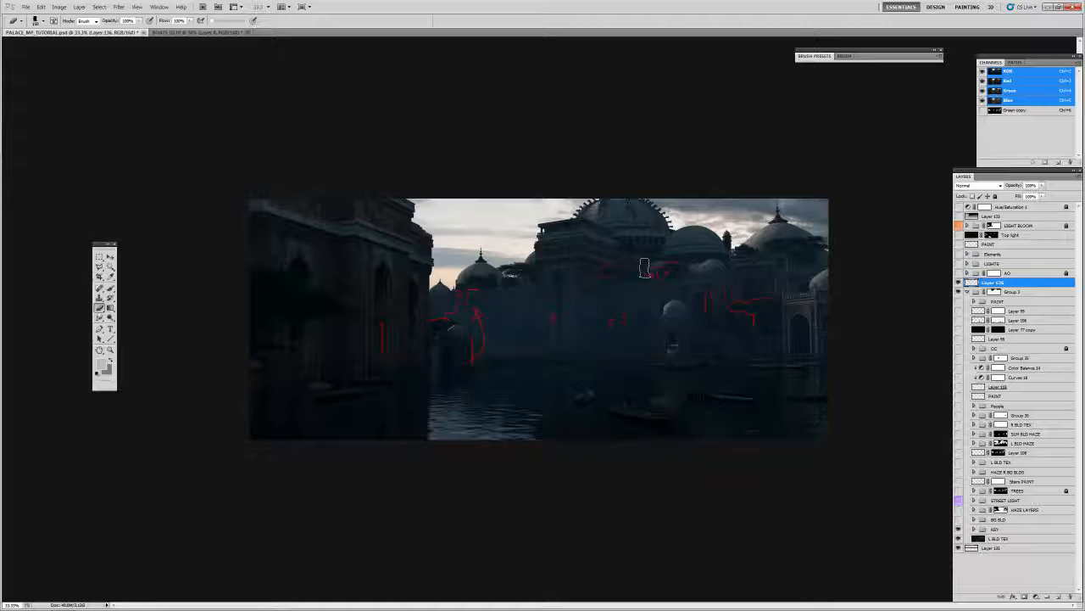
pyautogui.press('v')
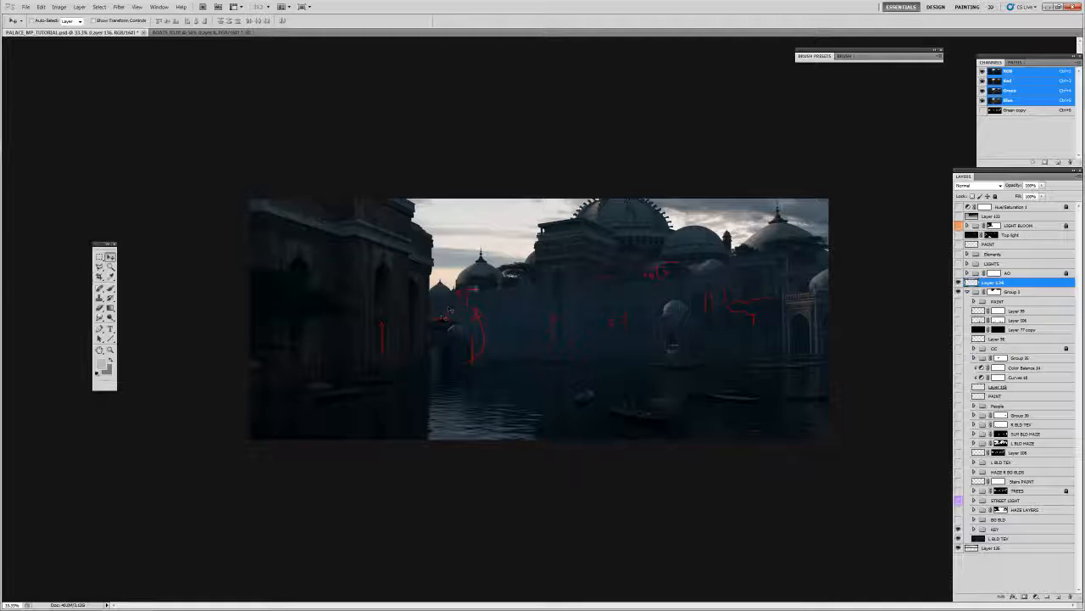
pyautogui.click(959, 283)
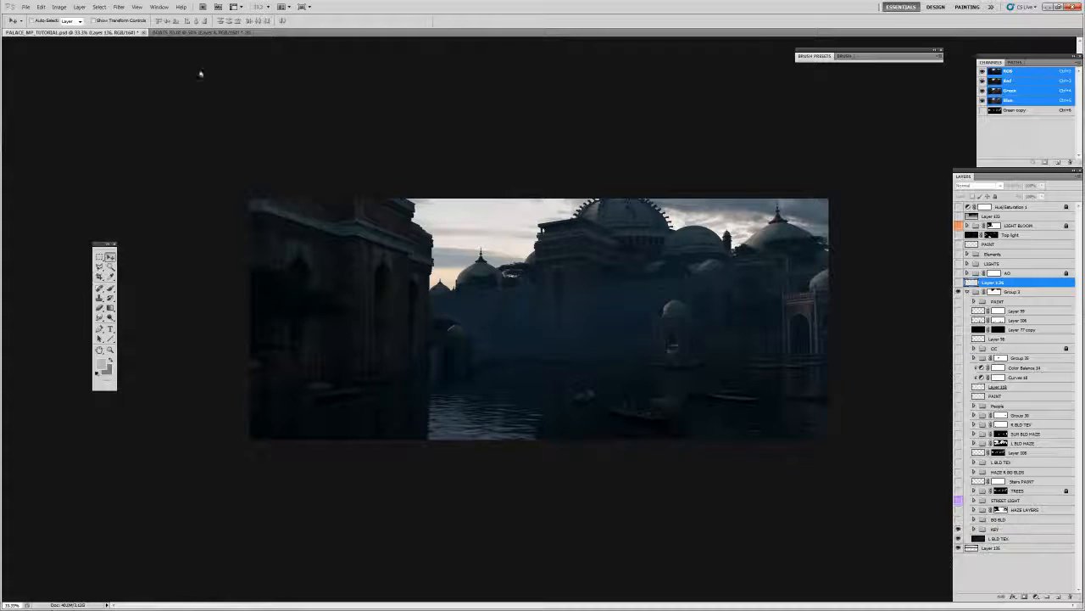
# - Duplicate Layer 1 of the BOATS_ID document into PALACE_MP_TUTORIAL.psd and place the copy just below the LIGHT BLOOM group
pyautogui.click(197, 32)
pyautogui.moveTo(959, 207); pyautogui.dragTo(959, 263)
pyautogui.click(1013, 271)
pyautogui.hotkey('ctrl', 'a')
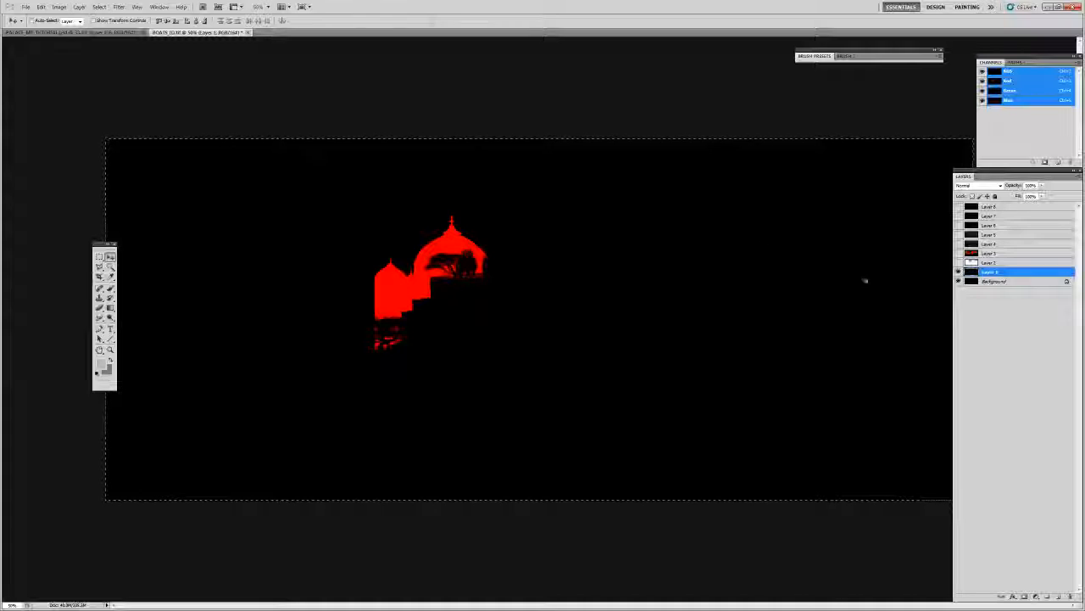
pyautogui.rightClick(993, 271)
pyautogui.click(1022, 307)
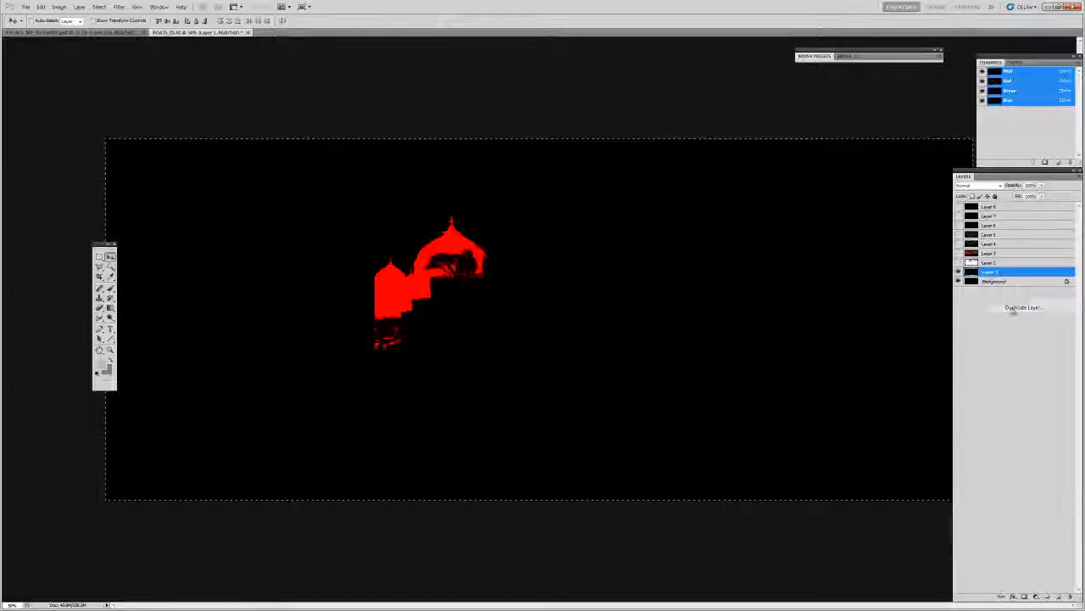
pyautogui.click(507, 355)
pyautogui.click(498, 363)
pyautogui.click(566, 322)
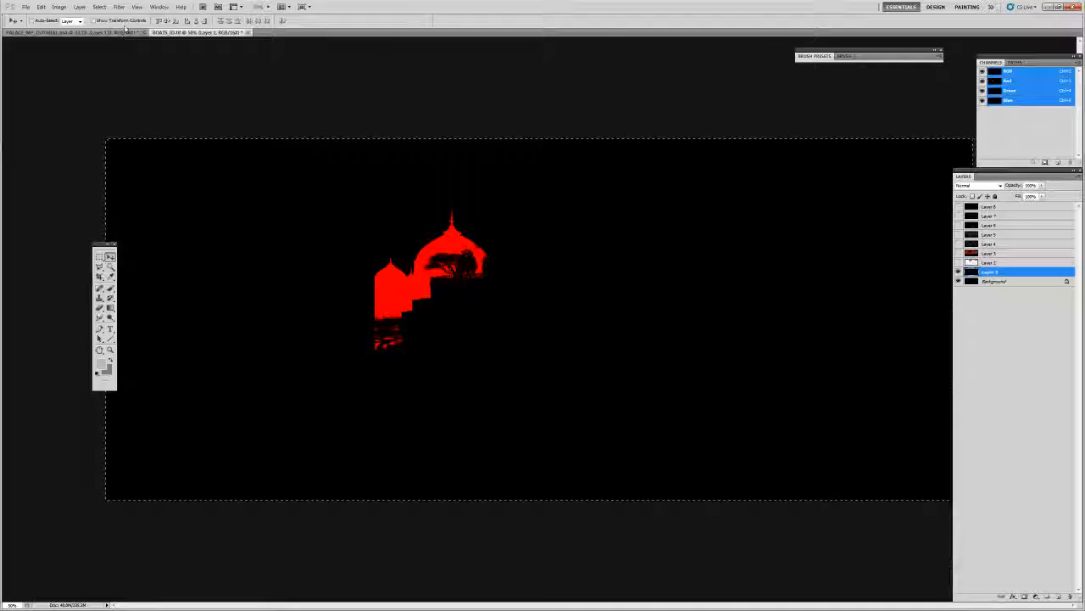
pyautogui.click(118, 32)
pyautogui.moveTo(971, 288); pyautogui.dragTo(988, 235)
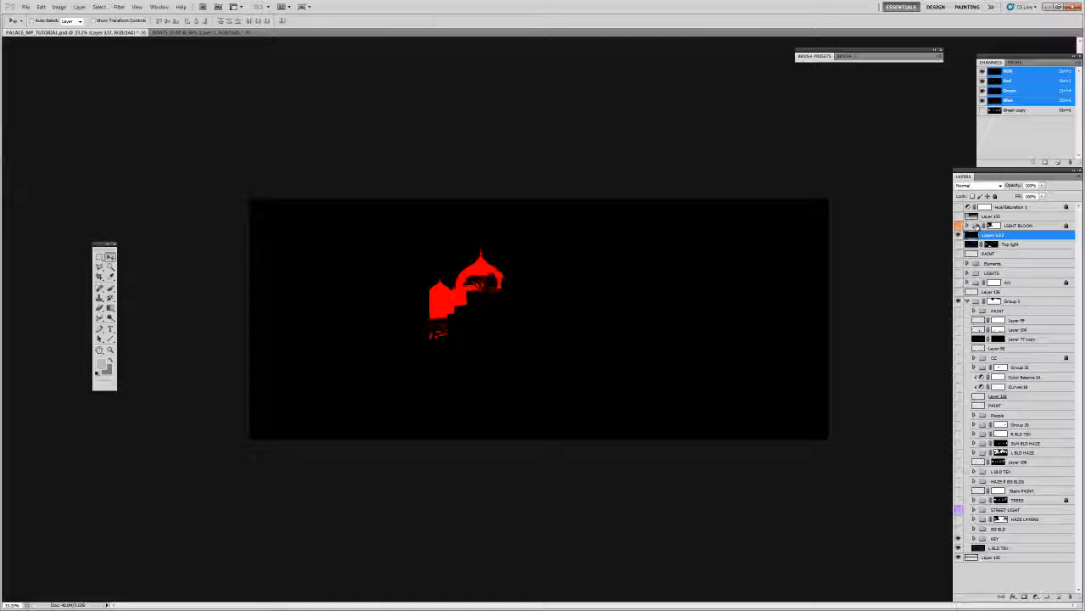
# - Hide the copied ID layer and create a new layer above the KEY group, masked by the ID layer's red channel
pyautogui.keyDown('ctrl'); pyautogui.click(995, 81); pyautogui.keyUp('ctrl')
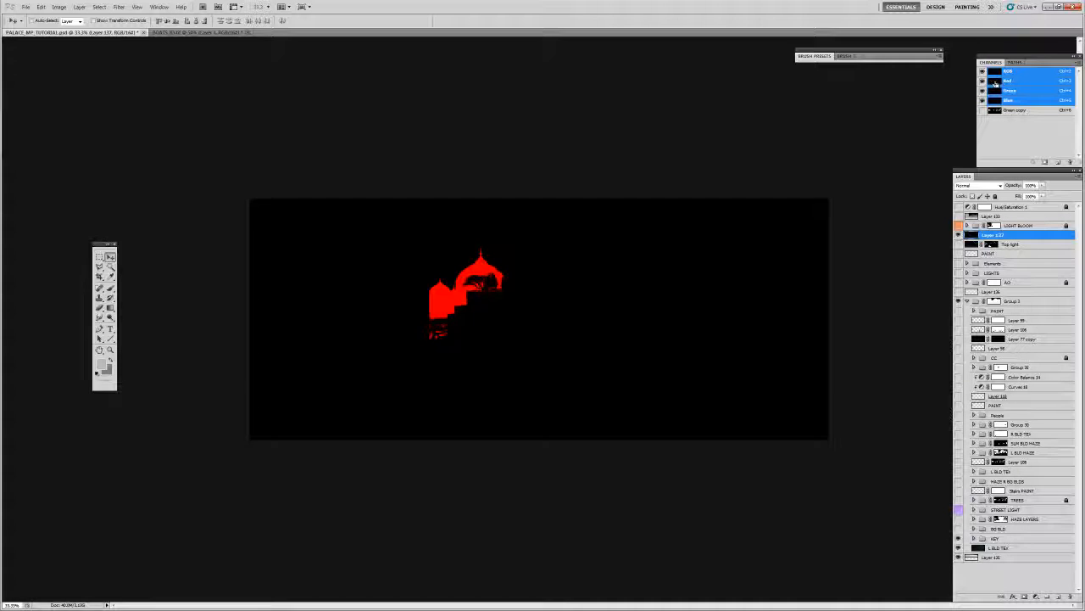
pyautogui.click(959, 234)
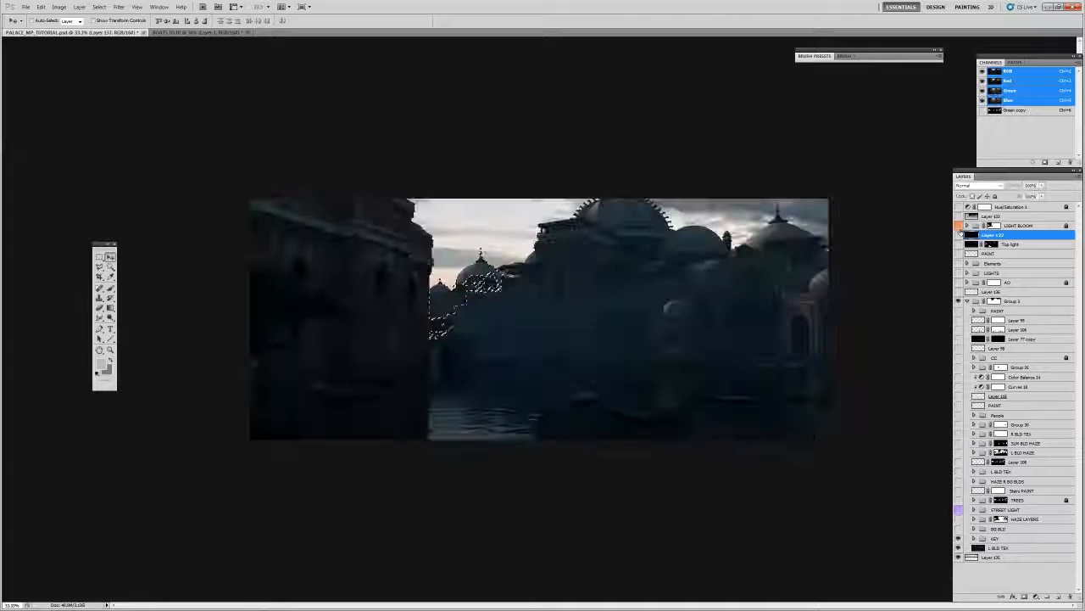
pyautogui.click(1000, 539)
pyautogui.click(1058, 596)
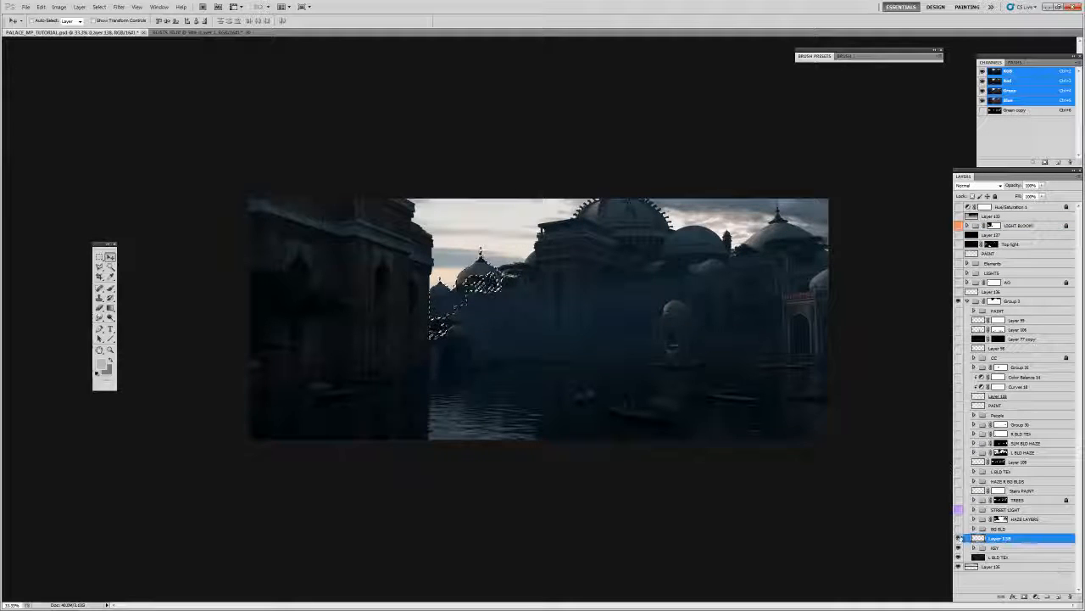
pyautogui.click(1024, 597)
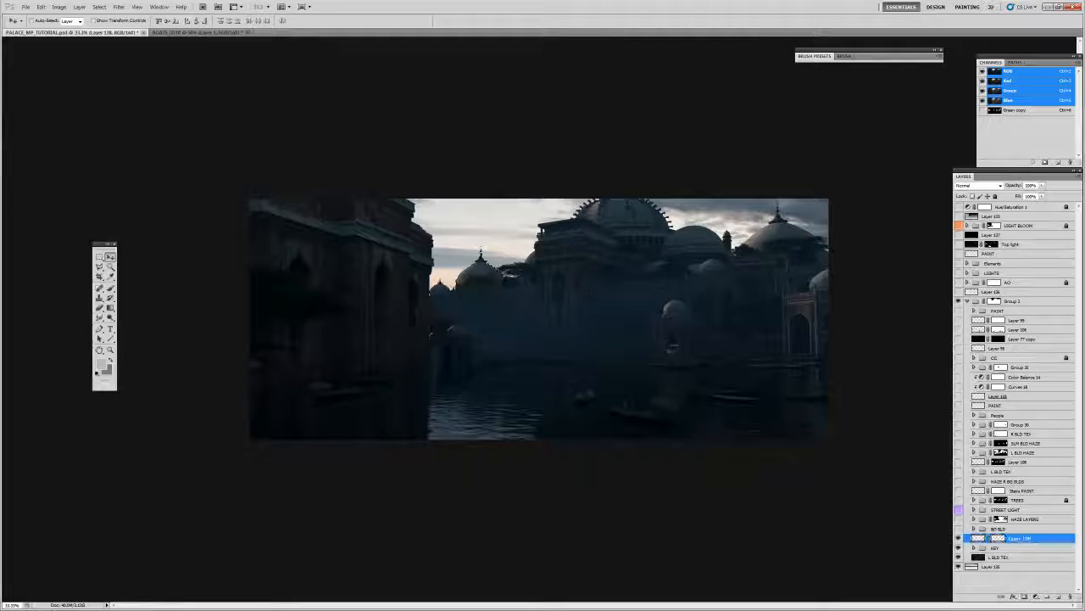
pyautogui.keyDown('alt'); pyautogui.click(998, 539); pyautogui.keyUp('alt')
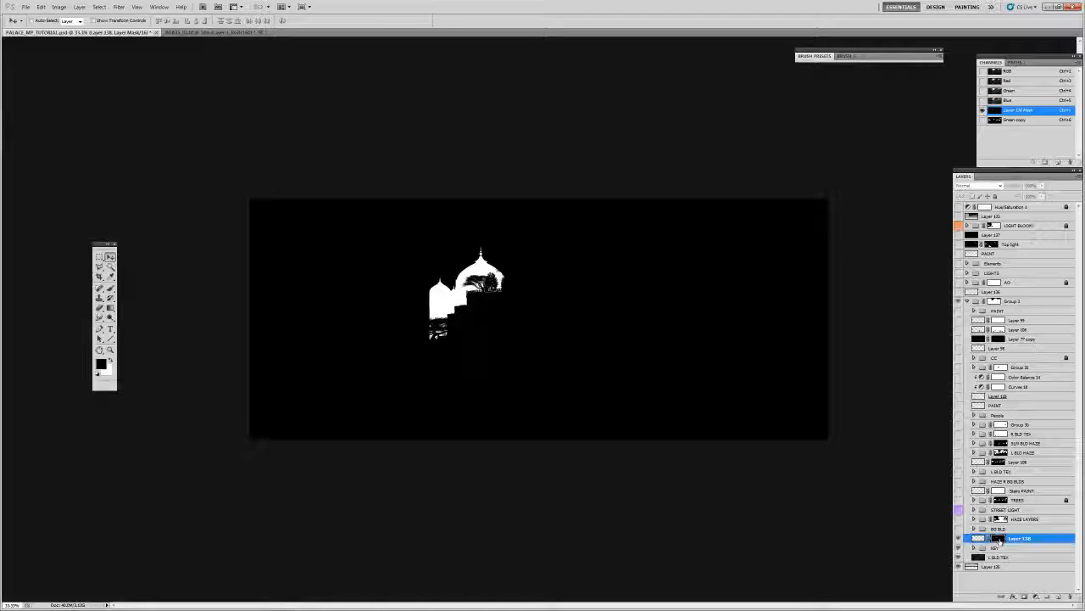
pyautogui.keyDown('alt'); pyautogui.click(996, 535); pyautogui.keyUp('alt')
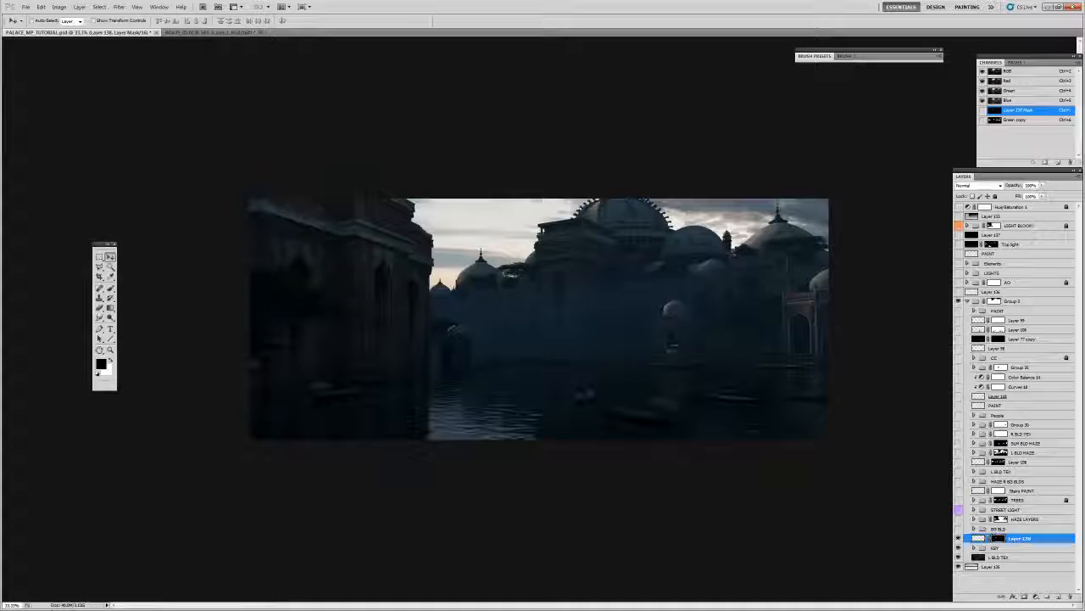
# - Sample a blue-grey colour and paint haze over the distant domes on the new masked layer with a large soft brush
pyautogui.click(980, 539)
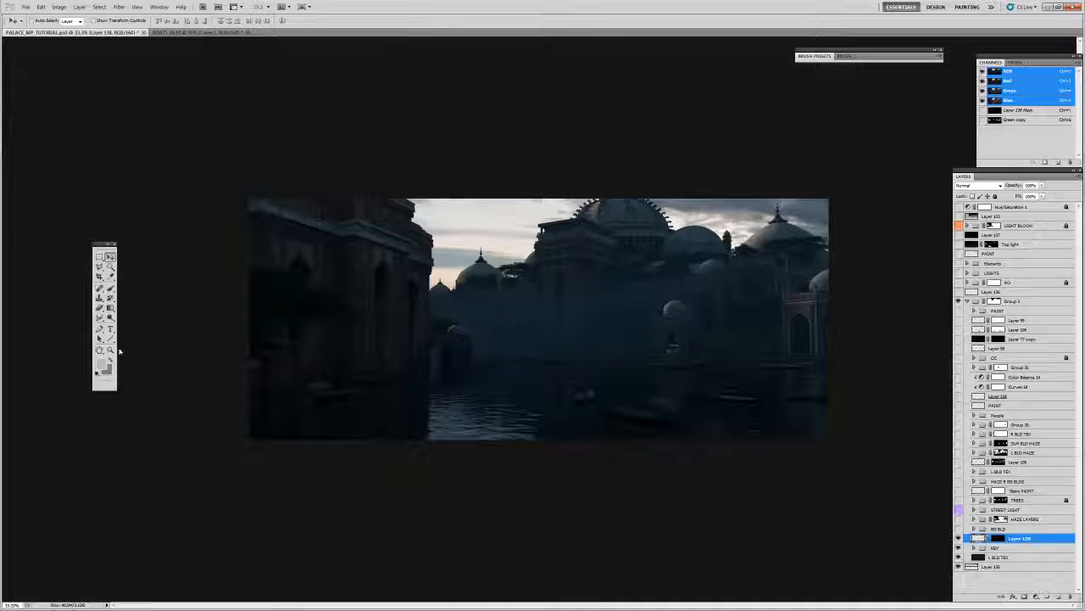
pyautogui.press('i')
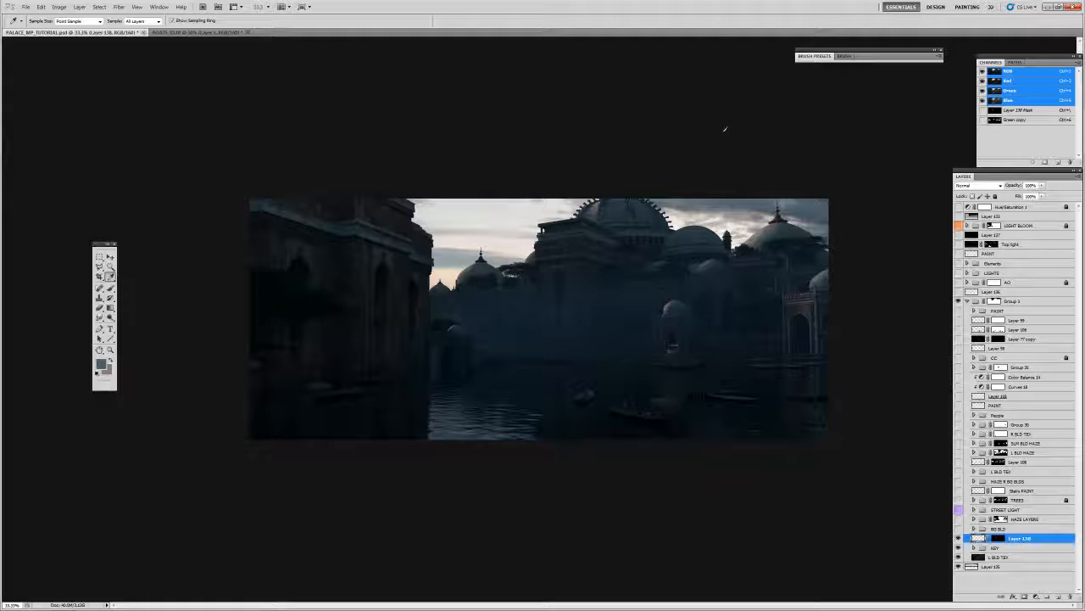
pyautogui.press('b')
pyautogui.click(813, 57)
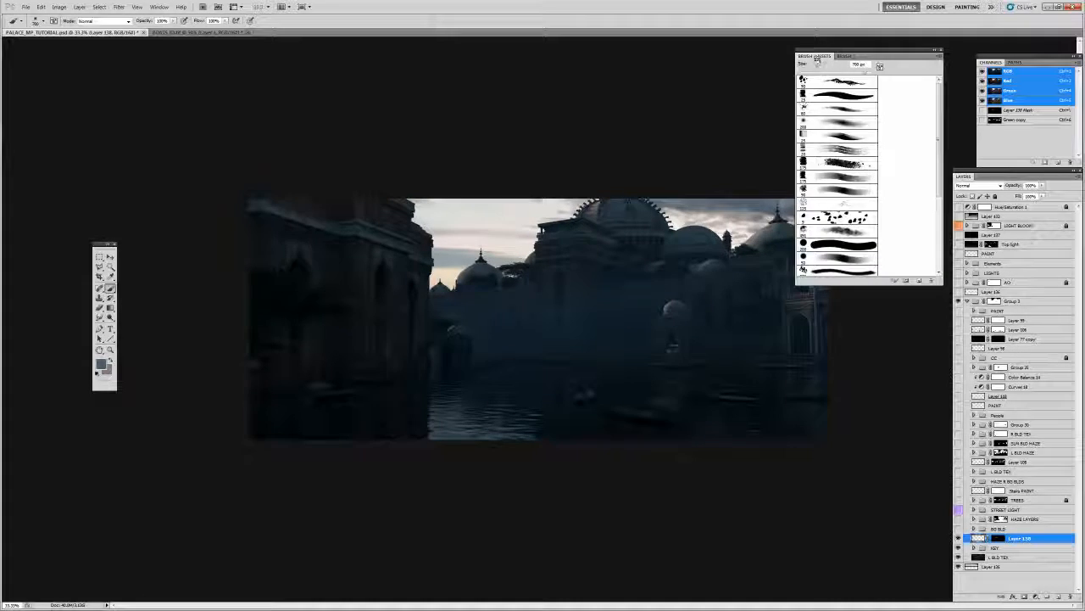
pyautogui.click(818, 57)
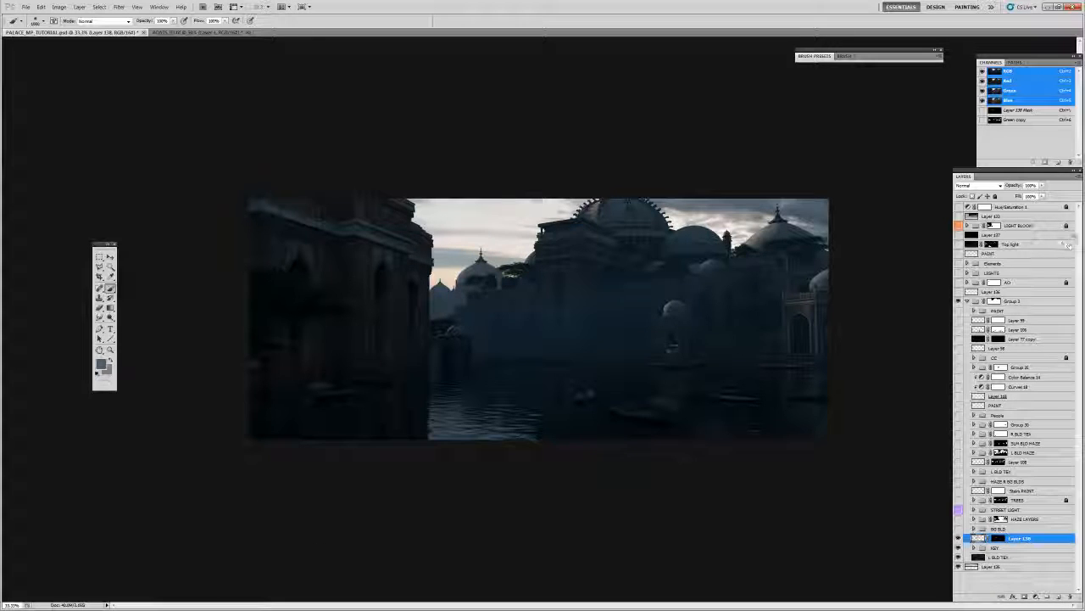
# - Show the greyscale Hue/Saturation check layer and lower the masked haze layer's opacity to 67%
pyautogui.click(959, 206)
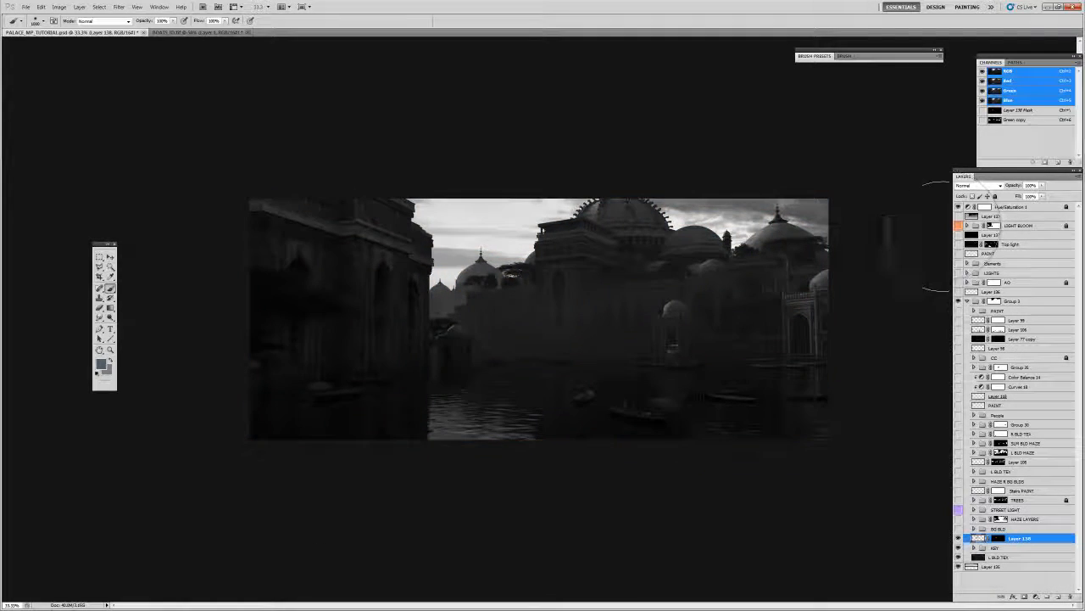
pyautogui.press('v')
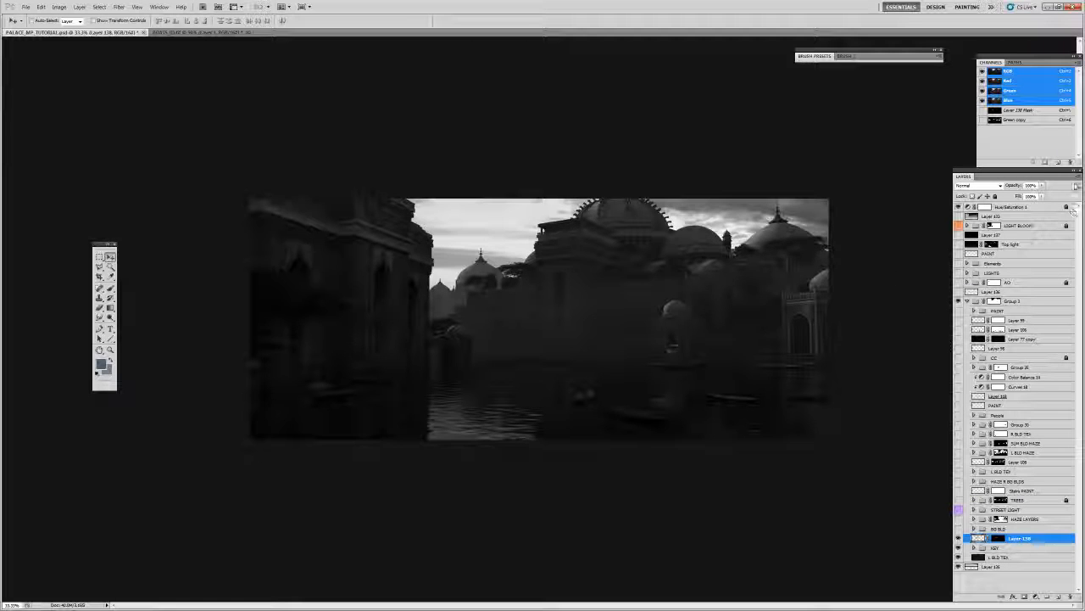
pyautogui.moveTo(1042, 189); pyautogui.dragTo(1036, 195)
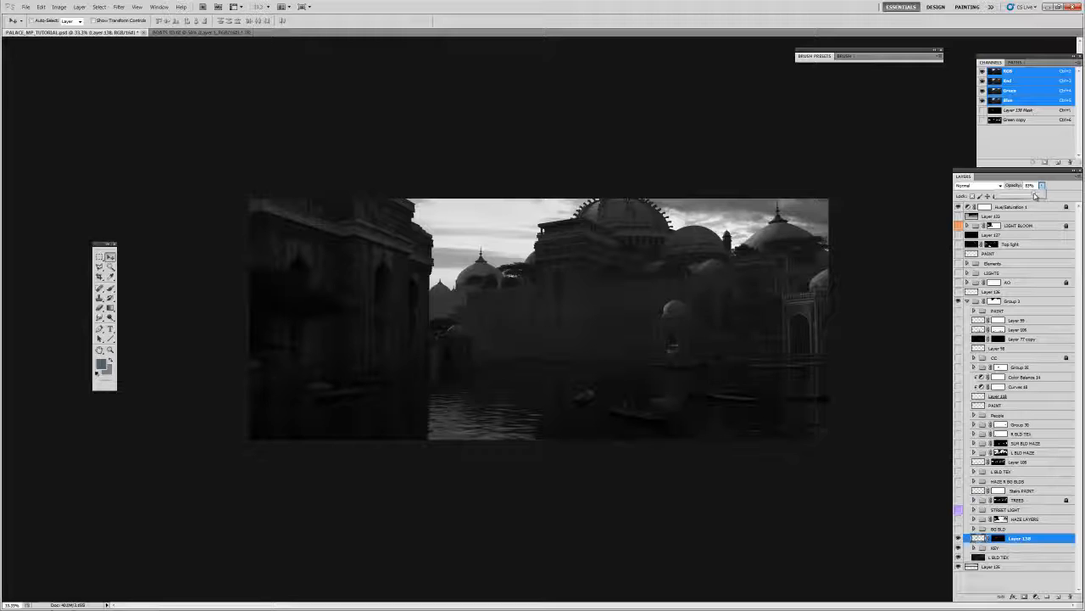
pyautogui.moveTo(1033, 196); pyautogui.dragTo(993, 195)
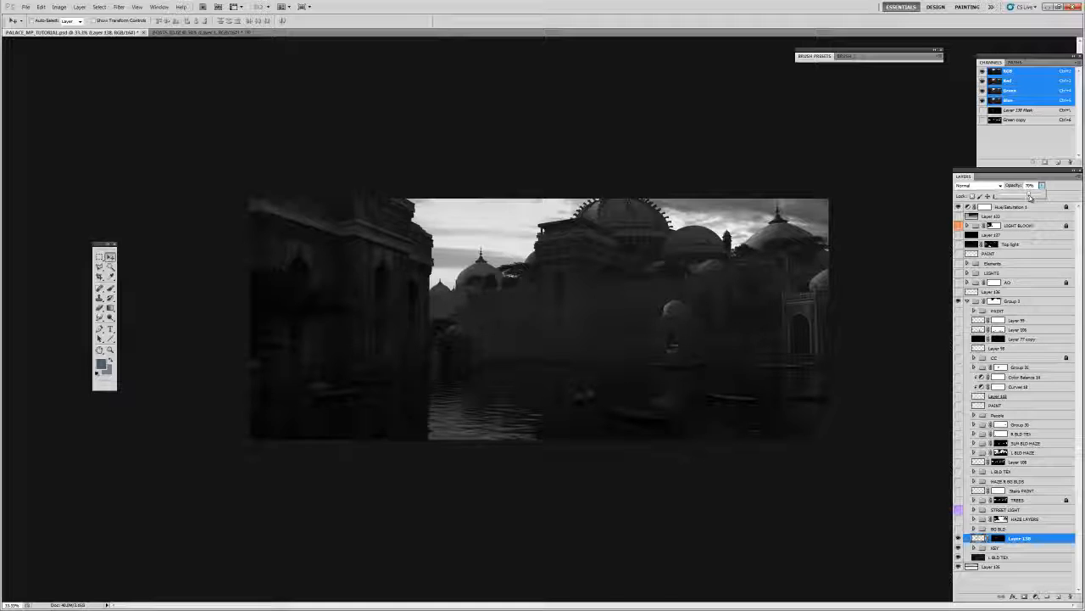
# - Toggle the masked haze layer and the ID layer to check the haze in greyscale, and hide the Hue/Saturation check layer
pyautogui.click(959, 538)
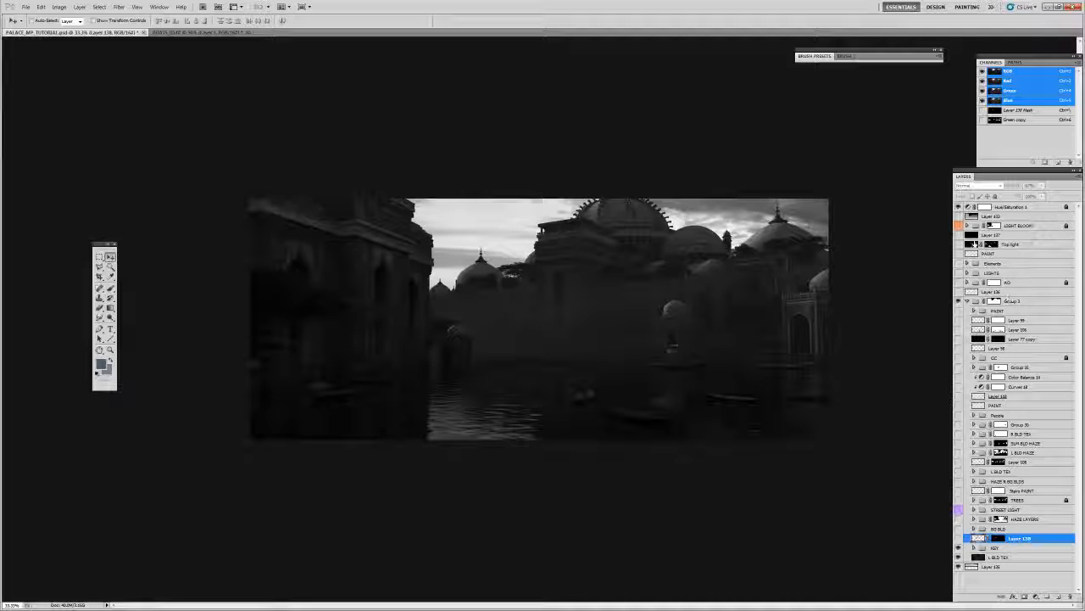
pyautogui.click(959, 236)
pyautogui.click(959, 236)
pyautogui.click(959, 538)
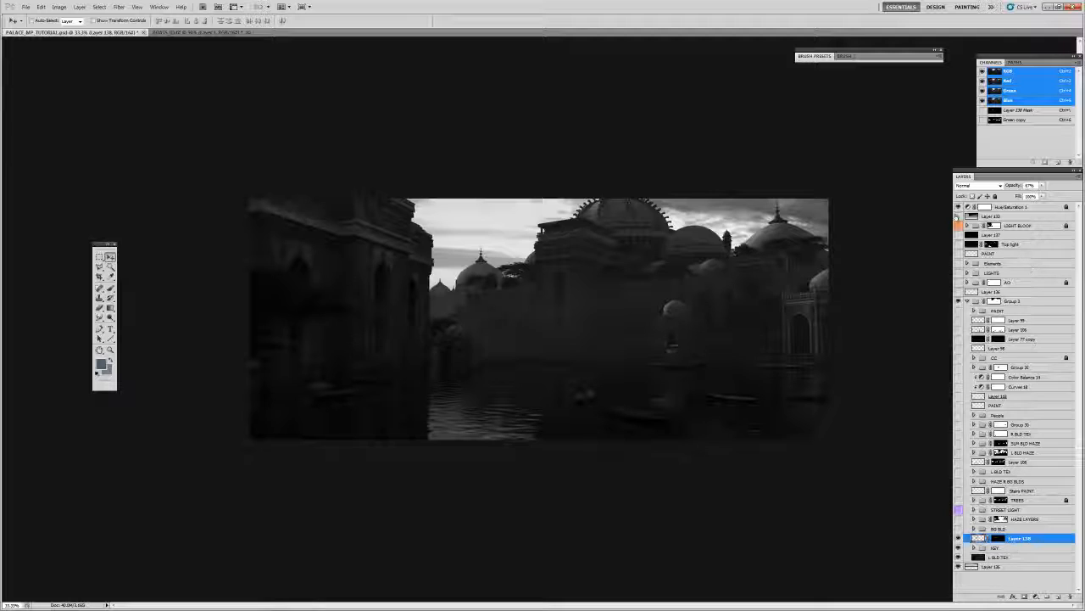
pyautogui.click(959, 207)
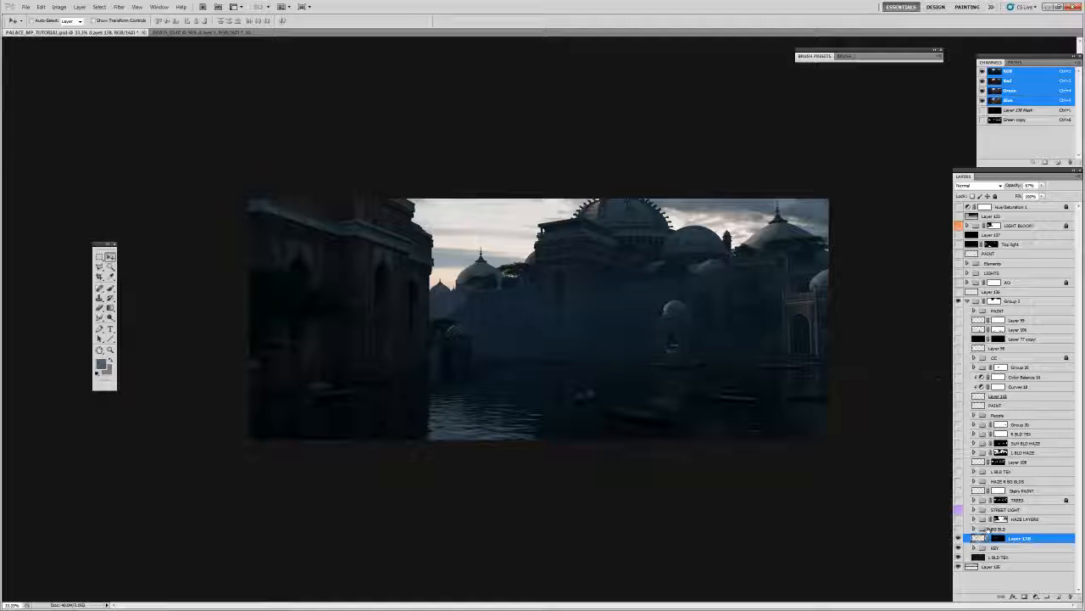
# - Hide the masked haze layer and toggle the BG BLD group to compare the two background treatments
pyautogui.click(959, 535)
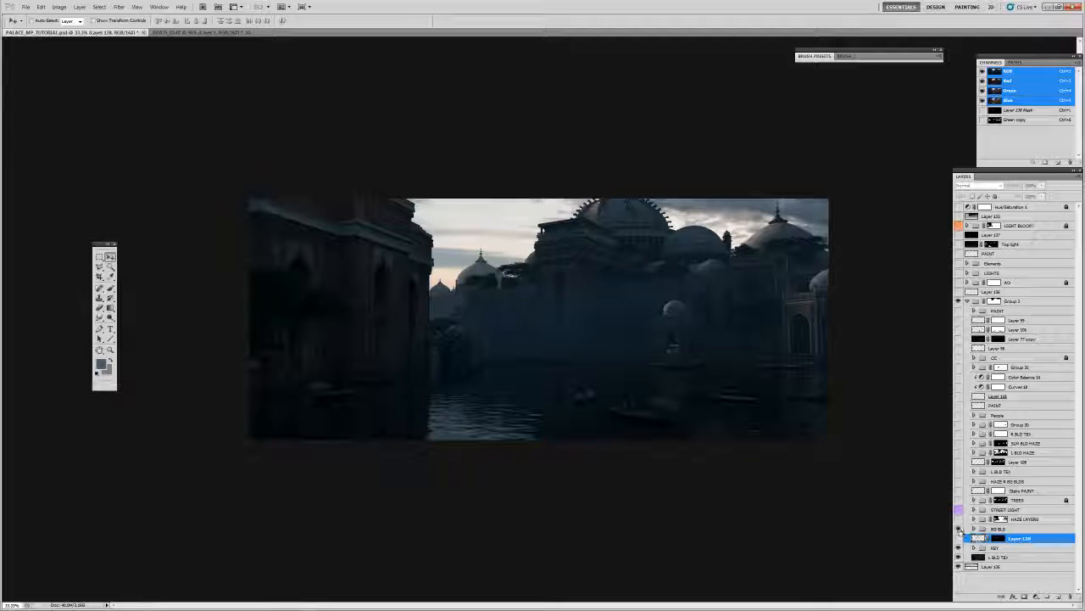
pyautogui.click(959, 529)
pyautogui.click(959, 529)
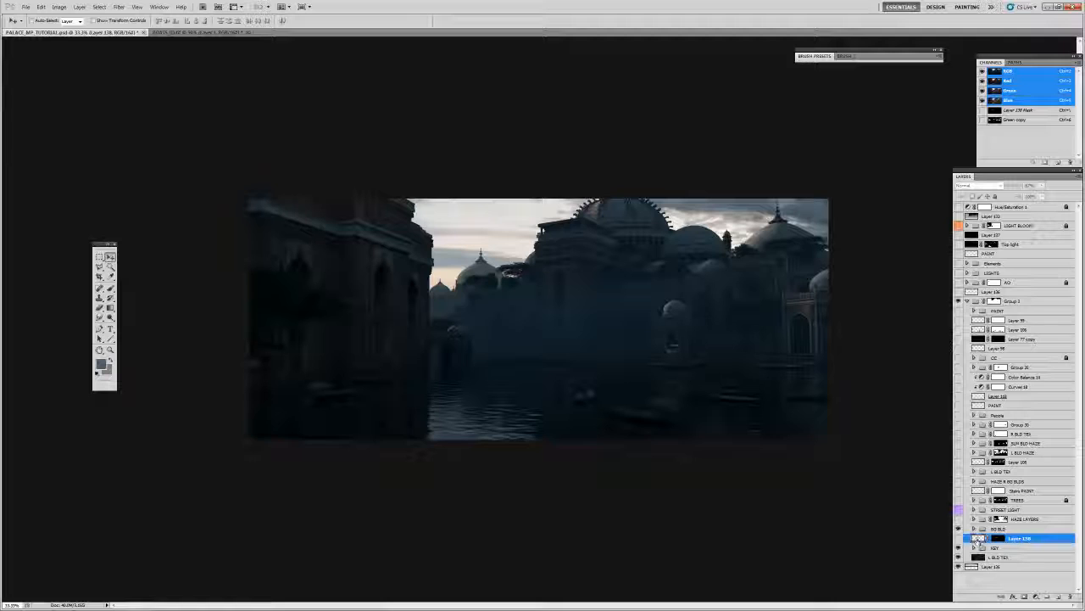
# - Delete the BG BLD group and show the masked haze layer again
pyautogui.click(980, 529)
pyautogui.click(974, 528)
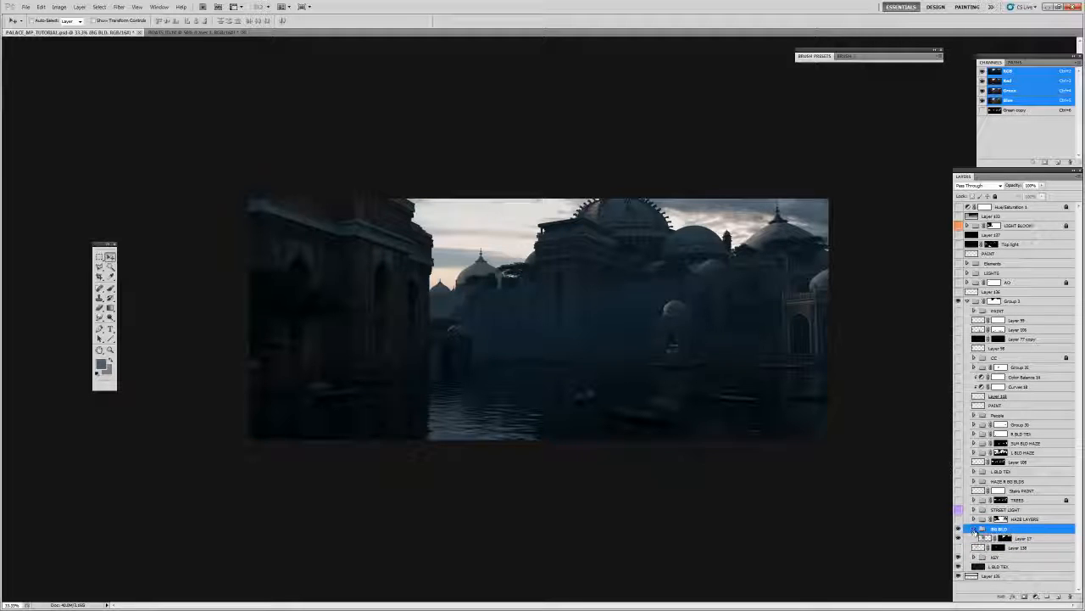
pyautogui.press('Delete')
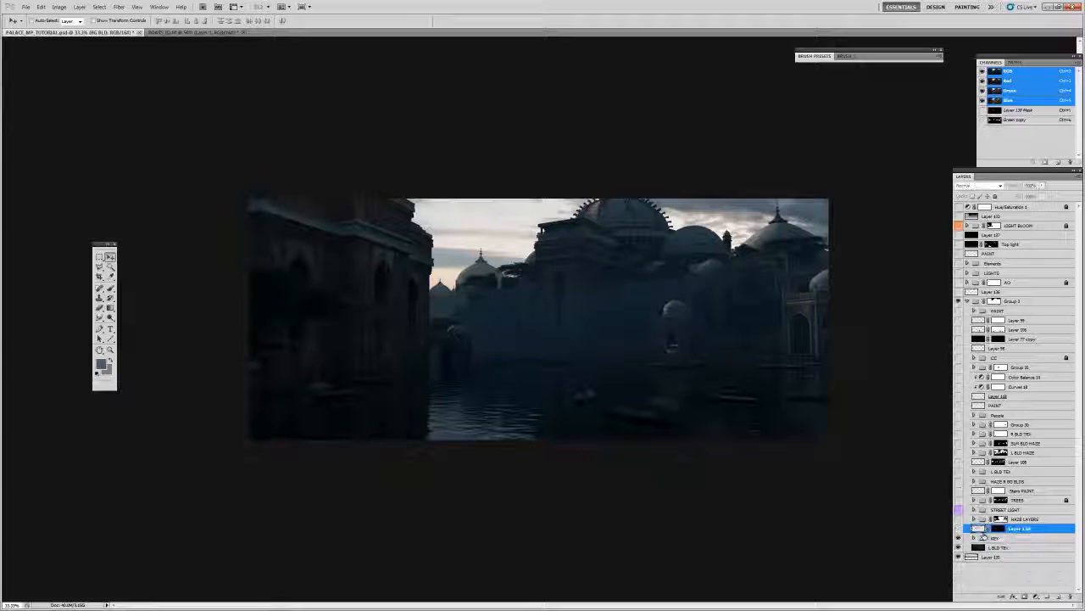
pyautogui.click(959, 529)
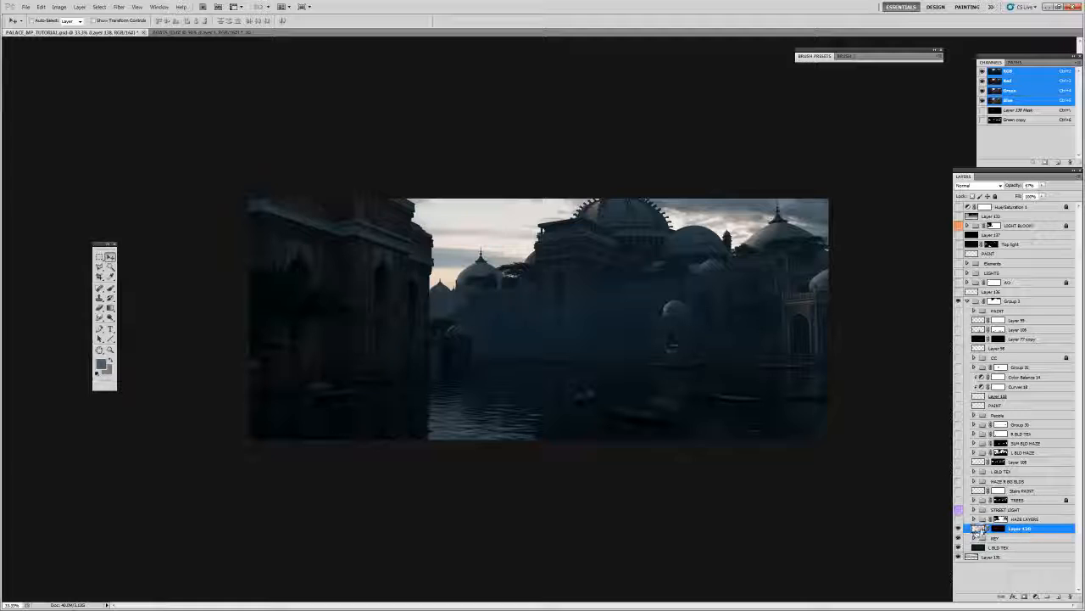
# - Adjust the midtones of the masked haze layer with Color Balance
pyautogui.hotkey('ctrl', 'b')
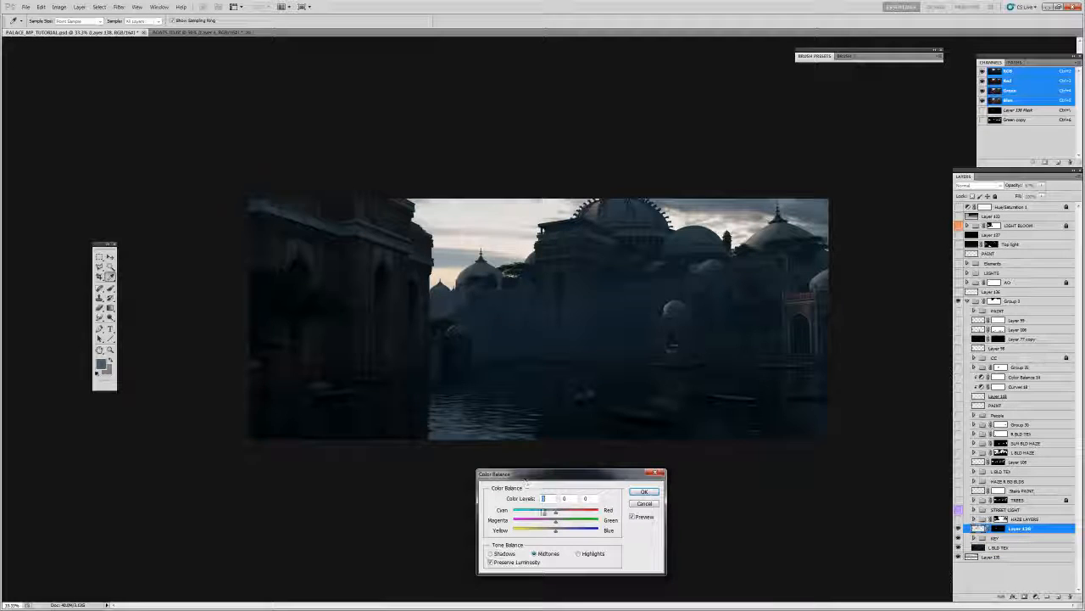
pyautogui.moveTo(556, 514); pyautogui.dragTo(579, 532)
pyautogui.click(642, 494)
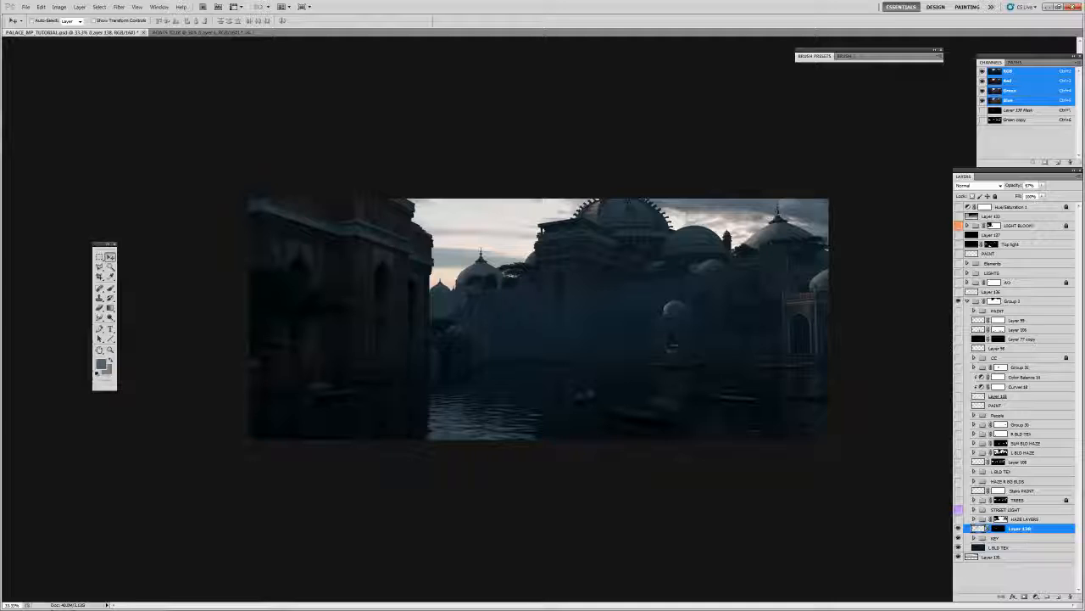
# - Raise the masked haze layer's saturation to +7 with Hue/Saturation
pyautogui.hotkey('ctrl', 'u')
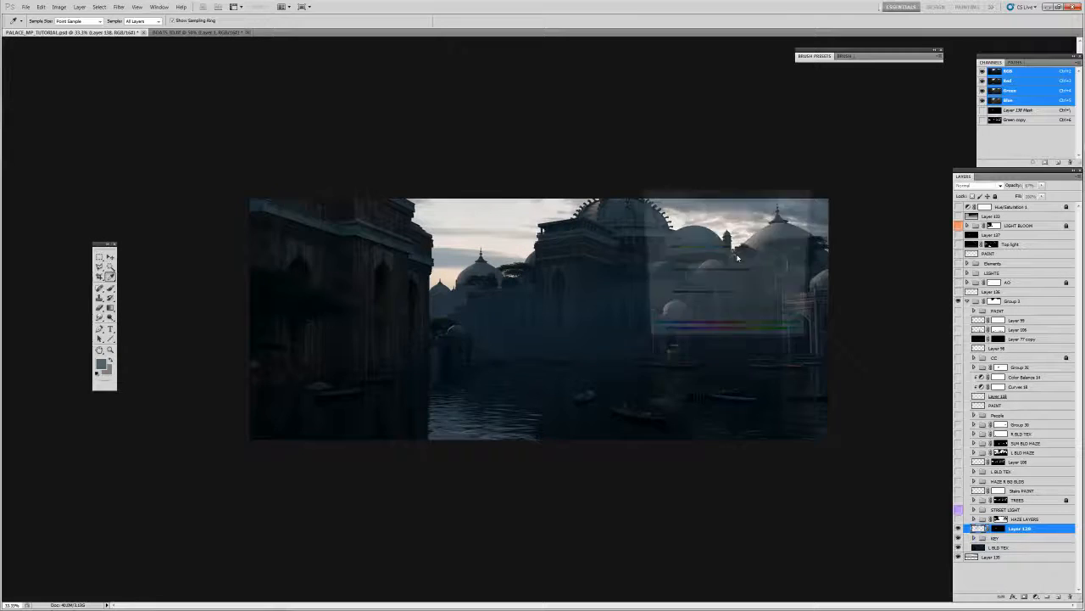
pyautogui.moveTo(710, 279); pyautogui.dragTo(715, 278)
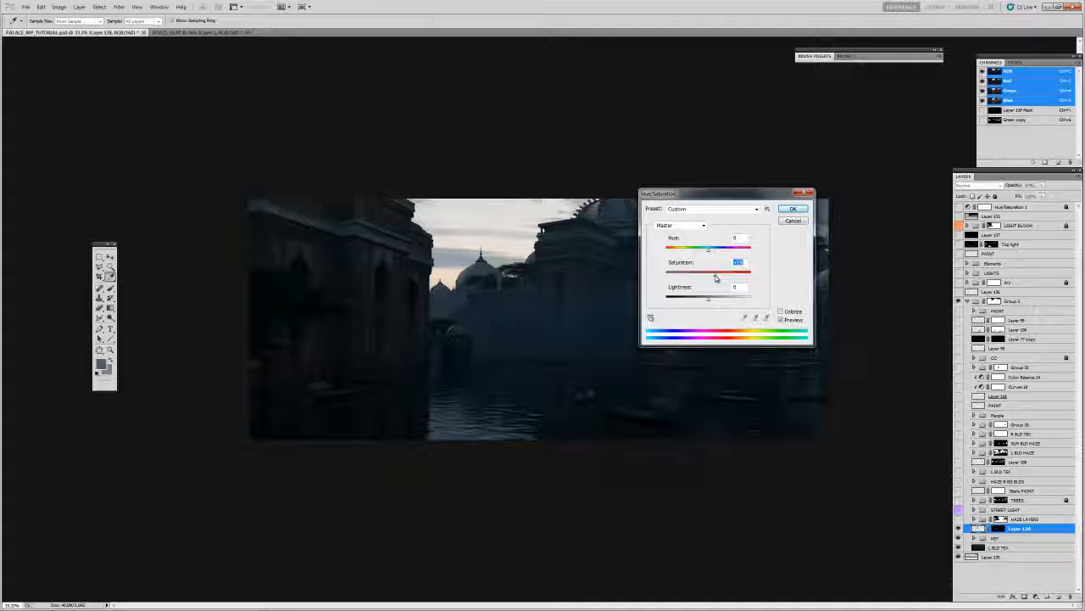
pyautogui.moveTo(746, 195); pyautogui.dragTo(759, 330)
pyautogui.moveTo(741, 412); pyautogui.dragTo(741, 412)
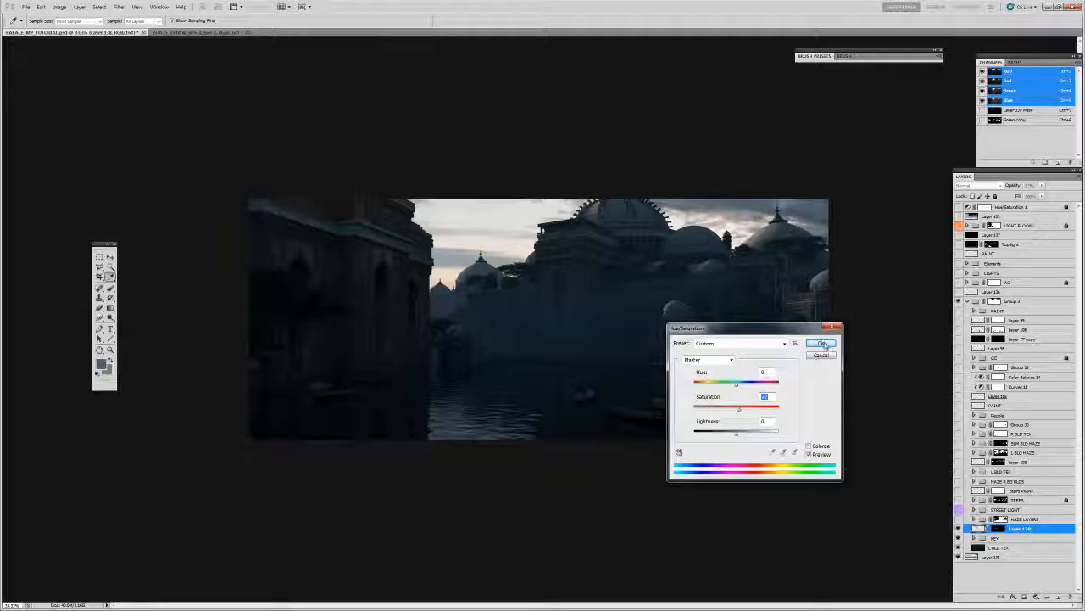
pyautogui.moveTo(784, 327); pyautogui.dragTo(753, 312)
pyautogui.click(796, 333)
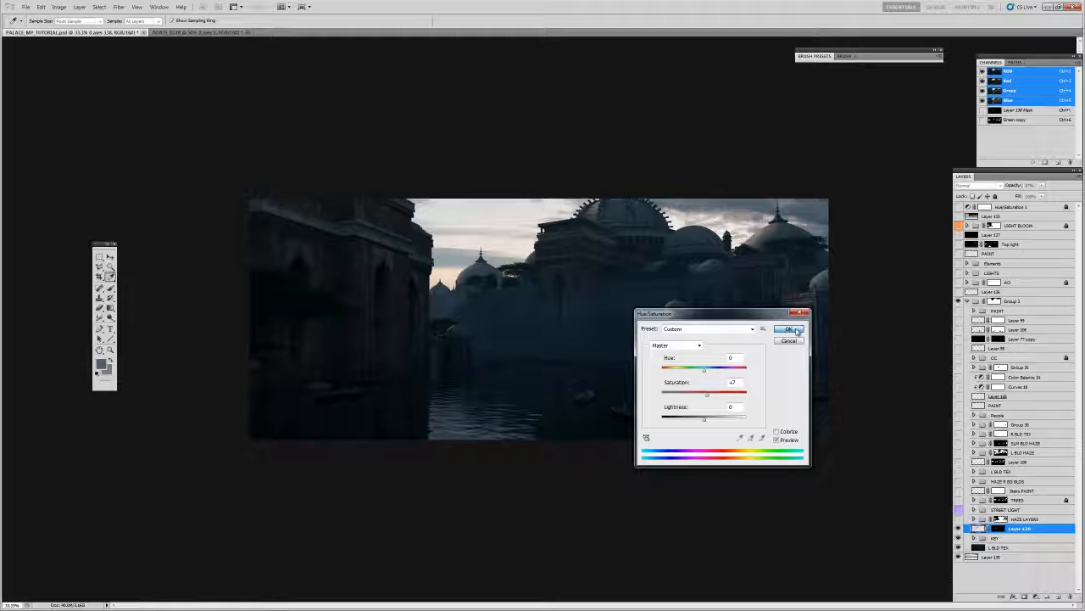
pyautogui.press('v')
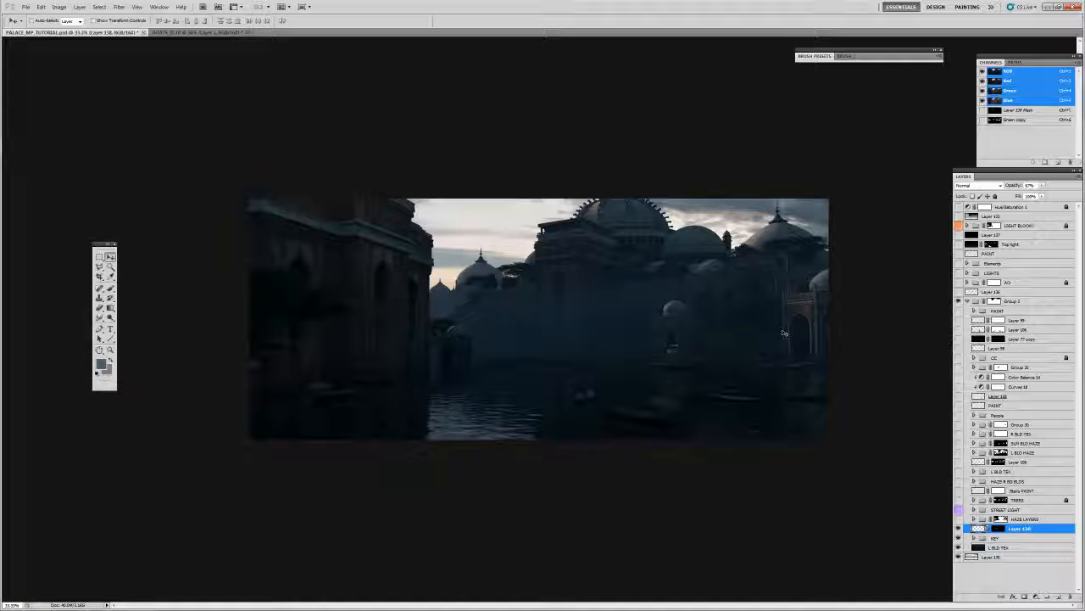
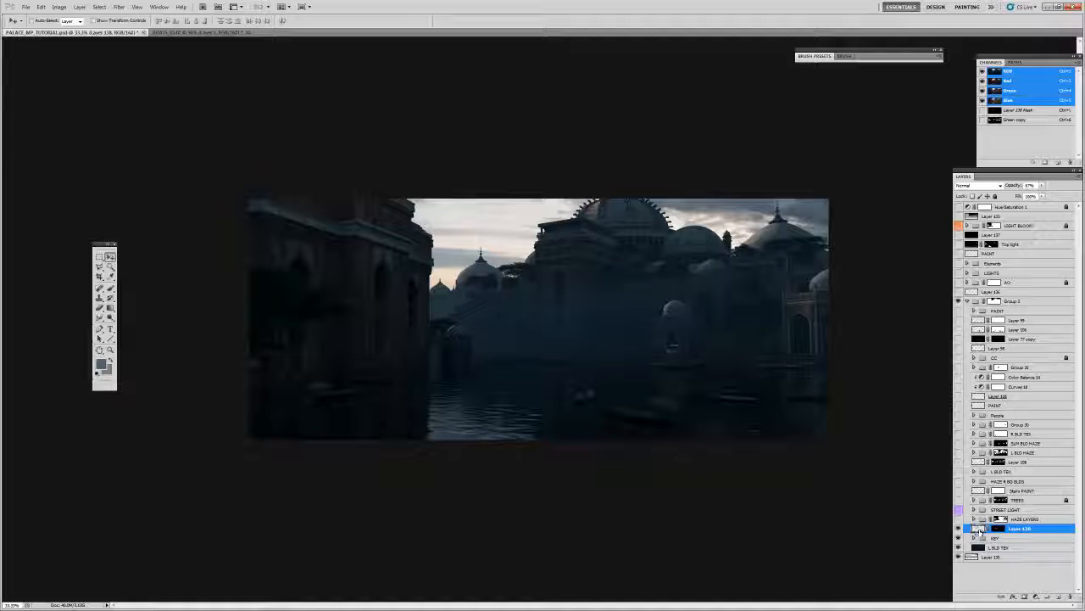
# - Show the red markup layer above Group 3 to review its notes over the haze, and hide it again
pyautogui.click(1013, 291)
pyautogui.click(959, 291)
pyautogui.press('b')
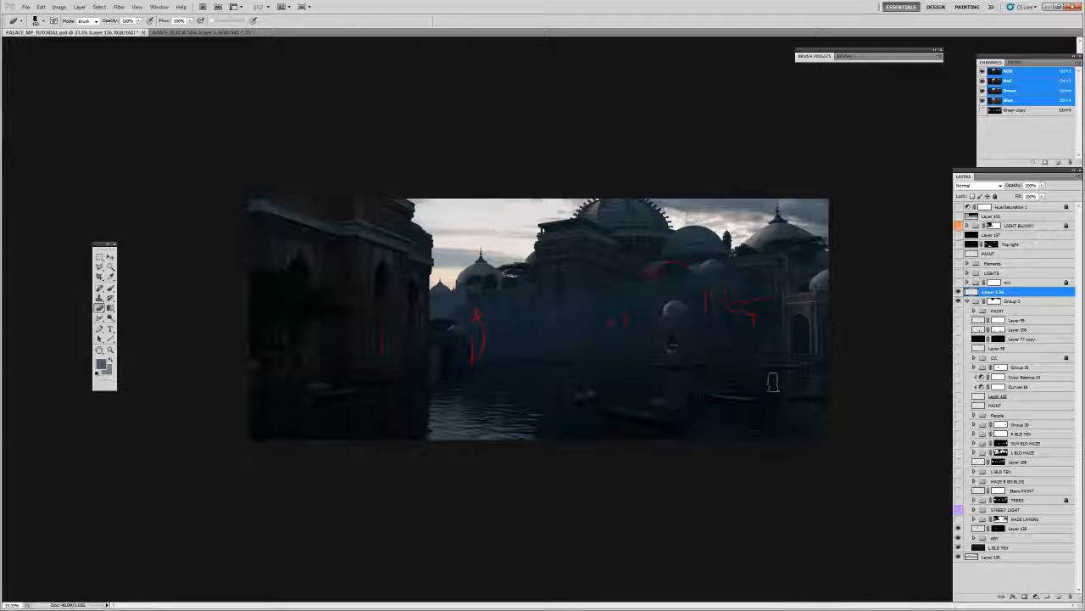
pyautogui.click(959, 291)
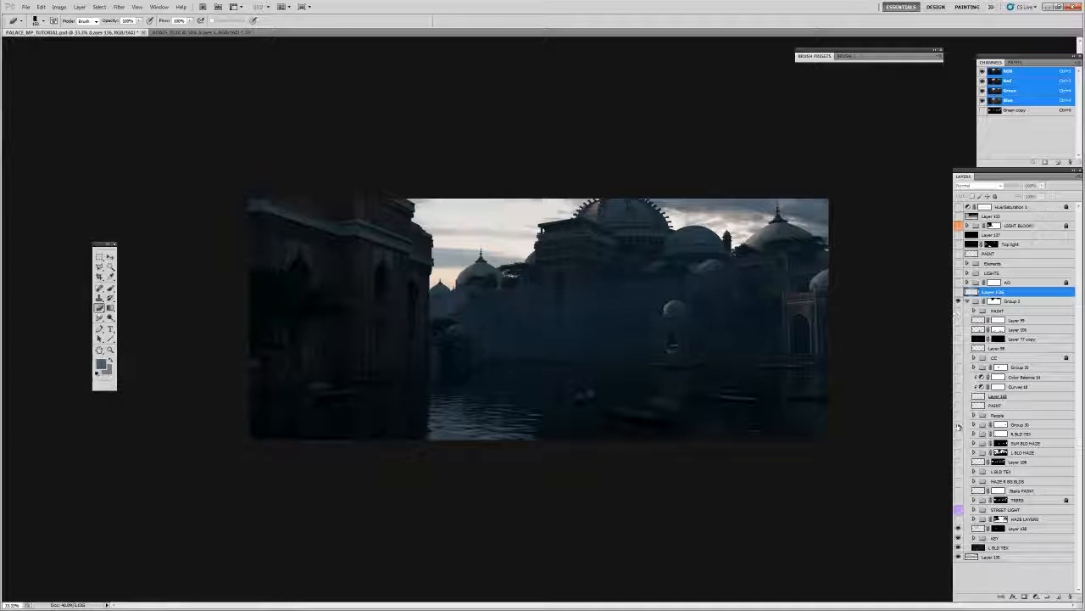
pyautogui.press('v')
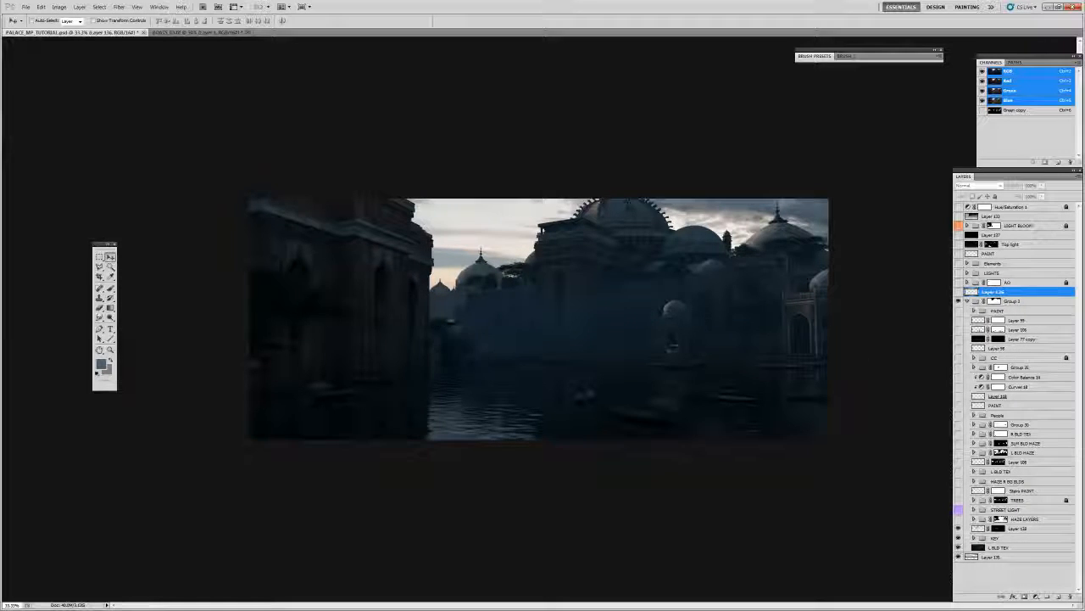
# - Preview the HAZE LAYERS group in colour and greyscale, and hide it along with the Hue/Saturation check layer
pyautogui.click(988, 519)
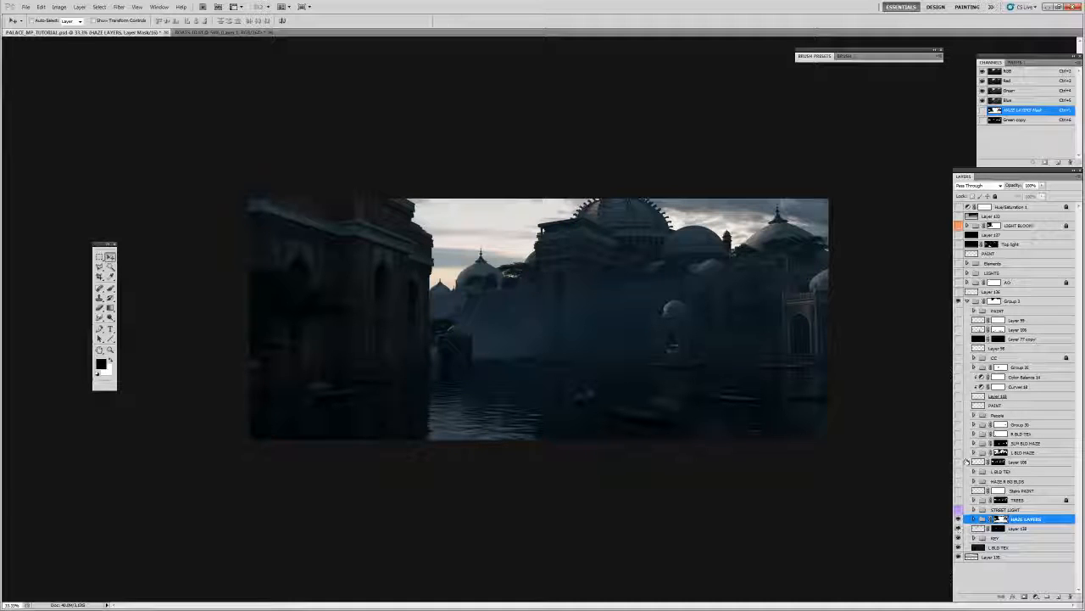
pyautogui.click(959, 208)
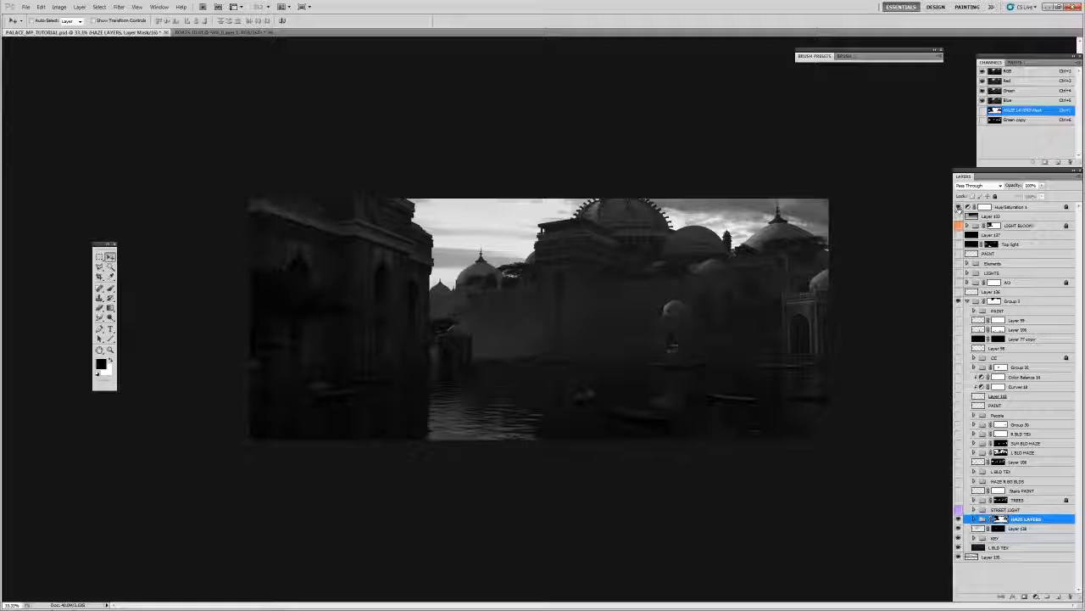
pyautogui.click(959, 519)
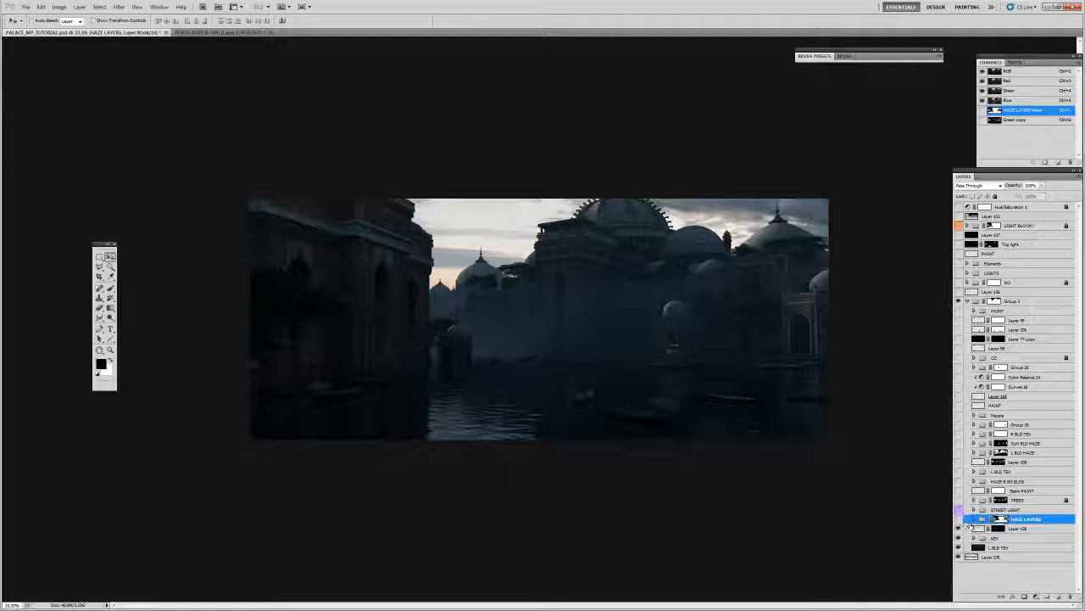
# - Add a new empty layer directly above the masked haze layer
pyautogui.click(1019, 528)
pyautogui.click(1058, 597)
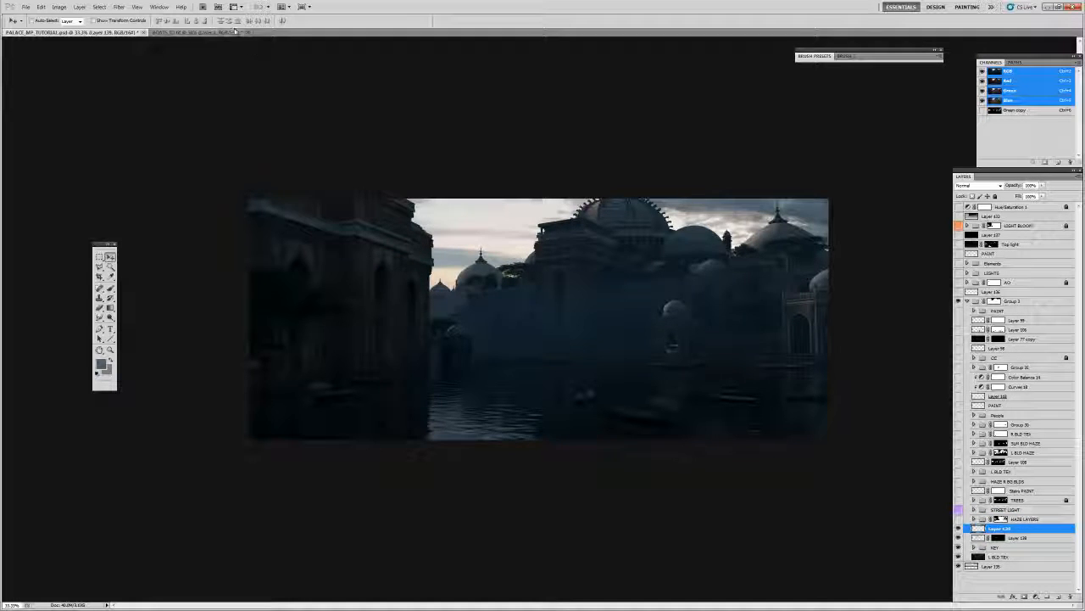
# - Clear the selection in BOATS_ID.tif and look through its layers for an ID pass that isolates the small foreground buildings
pyautogui.click(201, 32)
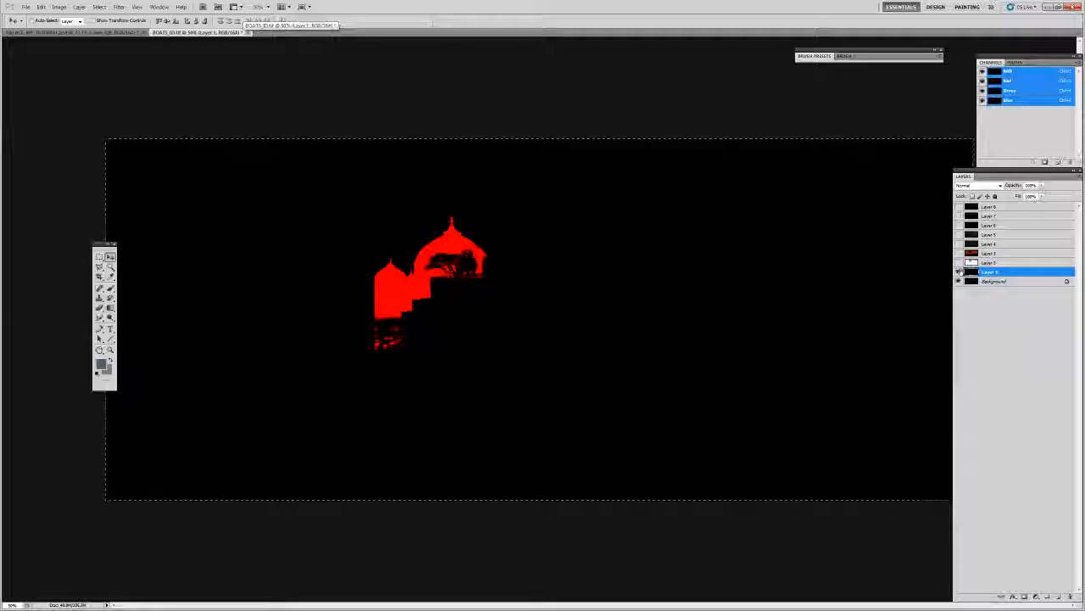
pyautogui.click(959, 252)
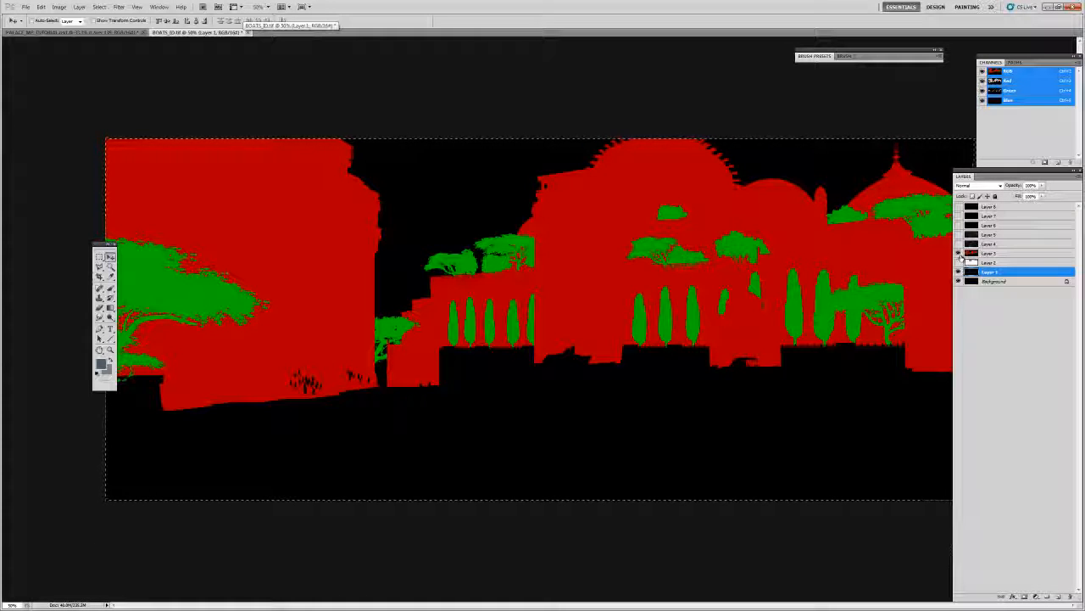
pyautogui.hotkey('ctrl', 'd')
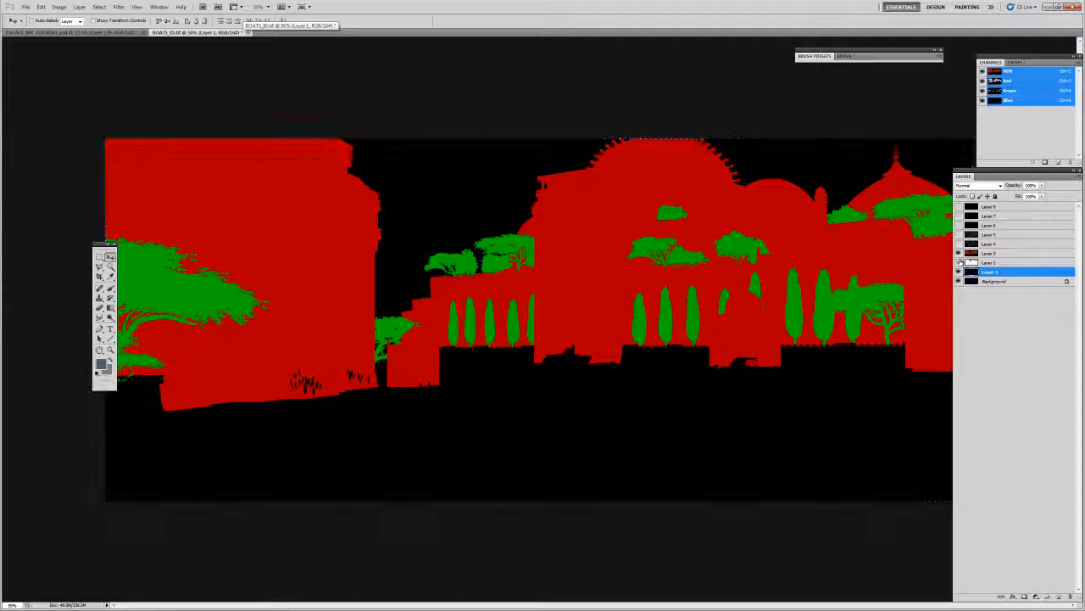
pyautogui.click(959, 244)
pyautogui.click(959, 235)
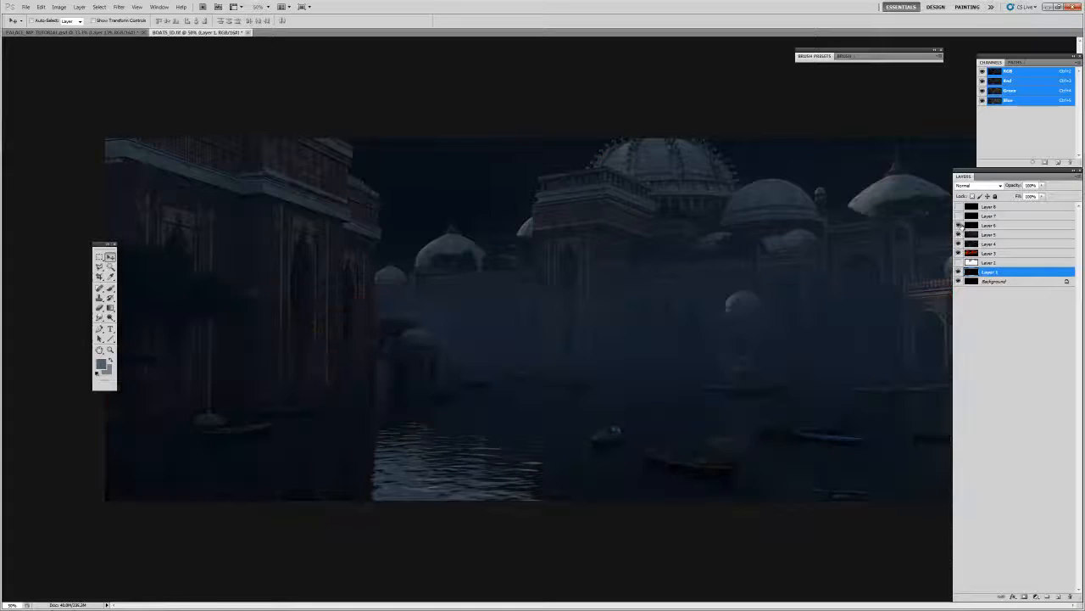
pyautogui.click(959, 225)
pyautogui.click(959, 216)
pyautogui.click(959, 207)
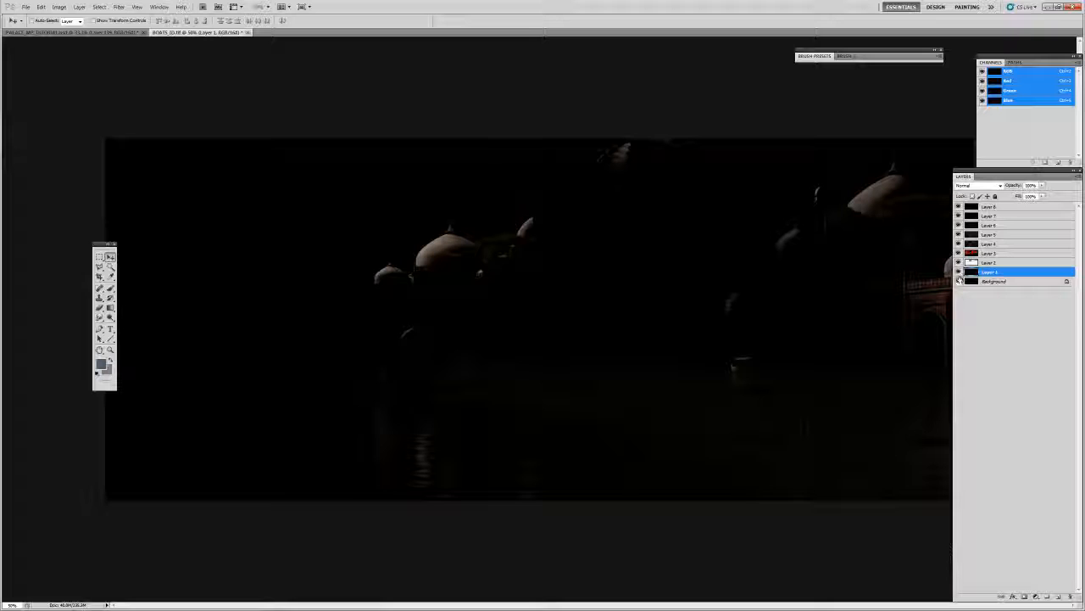
pyautogui.click(960, 208)
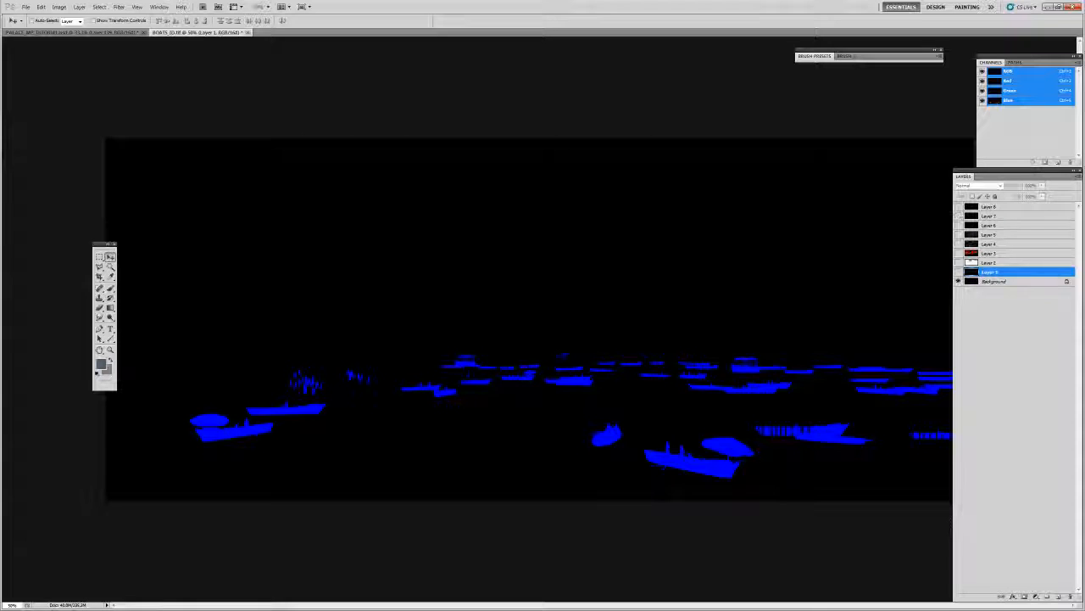
pyautogui.click(960, 252)
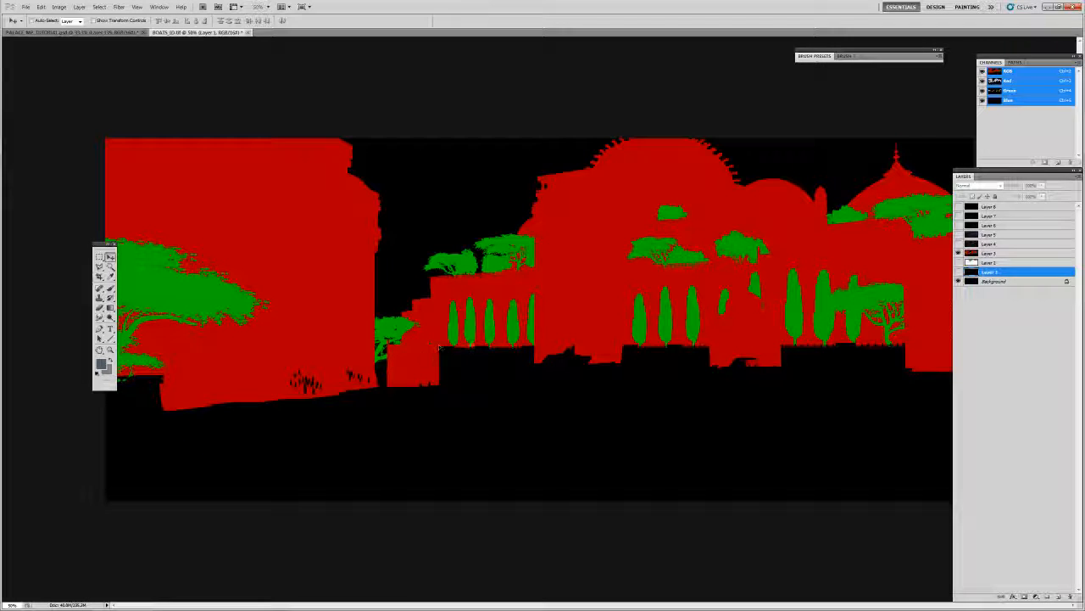
pyautogui.click(989, 253)
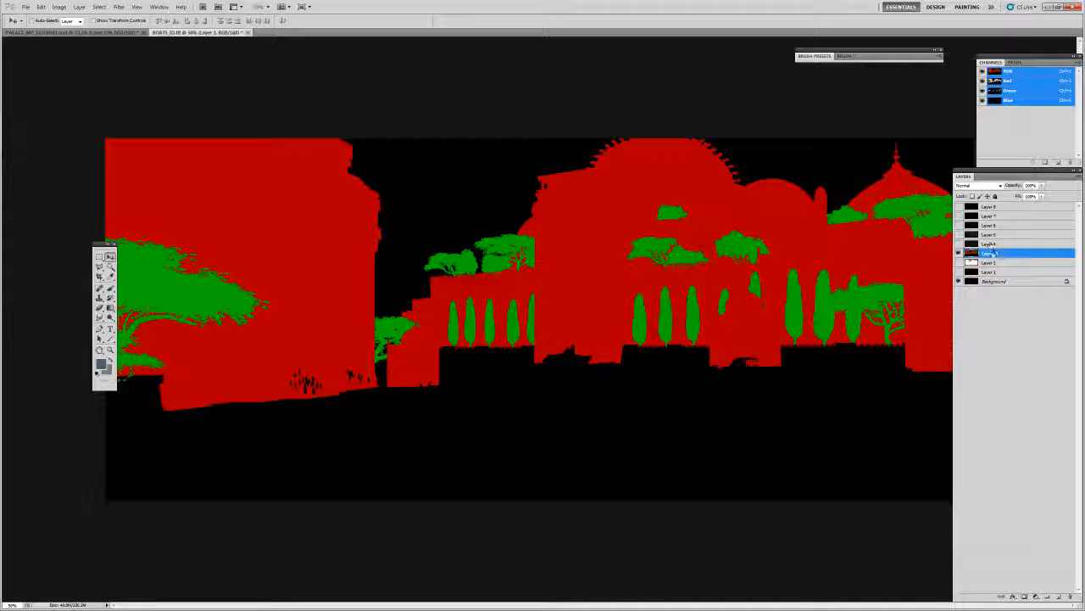
pyautogui.click(960, 253)
# - Open BLD_ID.tif from the INDIA_MP render TIFFS folder
pyautogui.hotkey('alt', 'Tab')
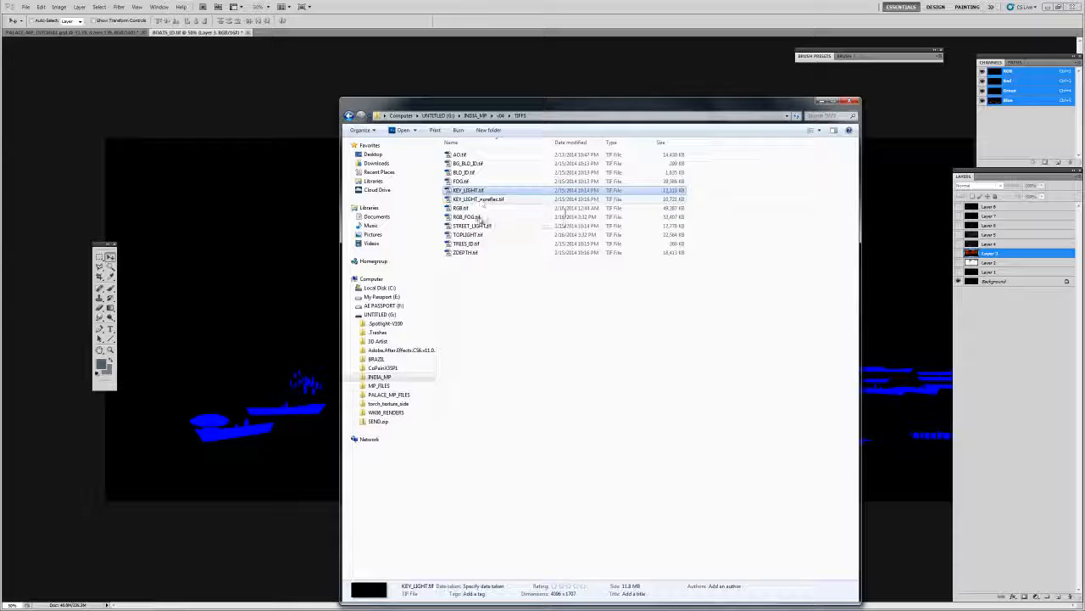
pyautogui.click(477, 173)
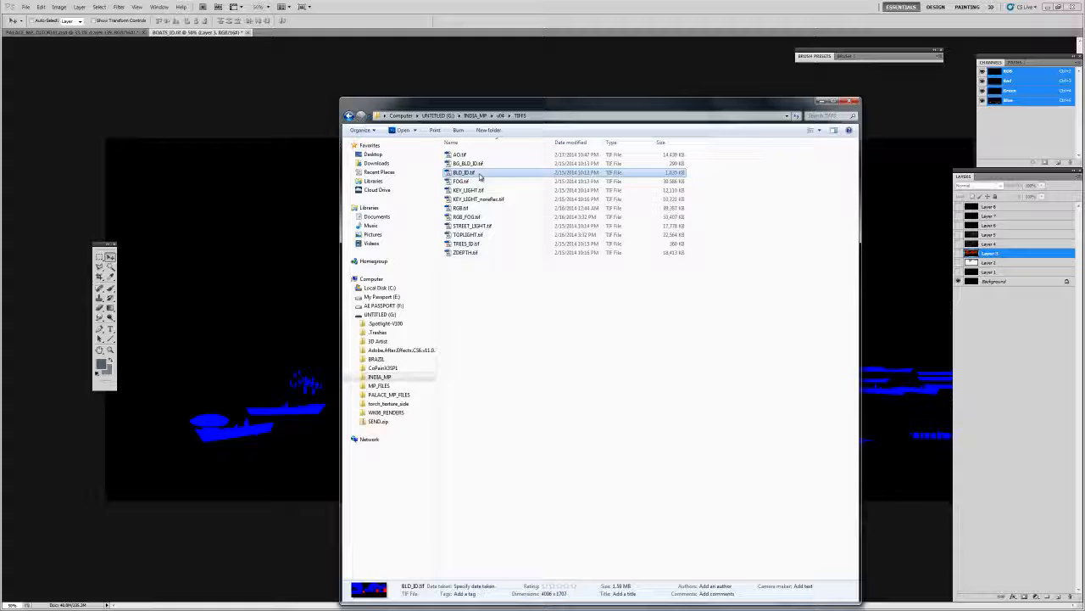
pyautogui.press('Return')
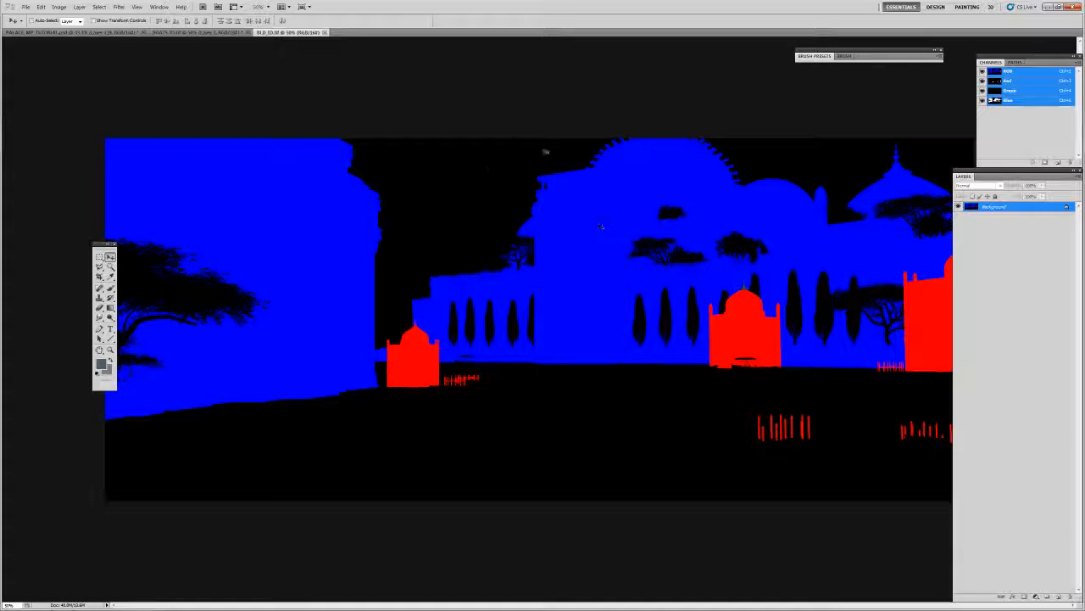
# - Duplicate the BLD_ID background layer into the palace painting and place it just below the LIGHT BLOOM group
pyautogui.rightClick(990, 210)
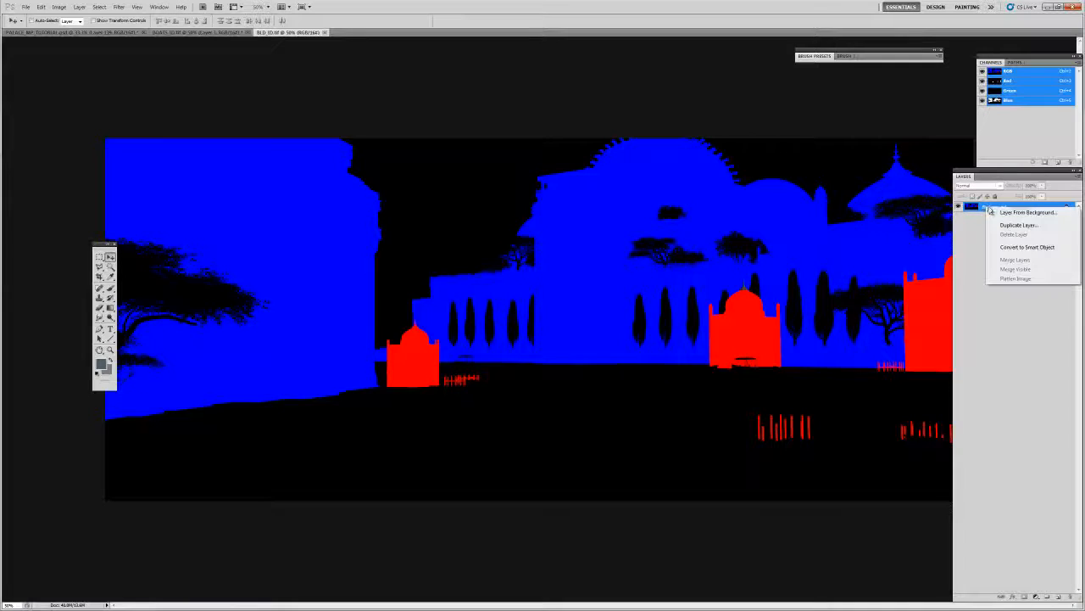
pyautogui.click(1002, 223)
pyautogui.click(497, 356)
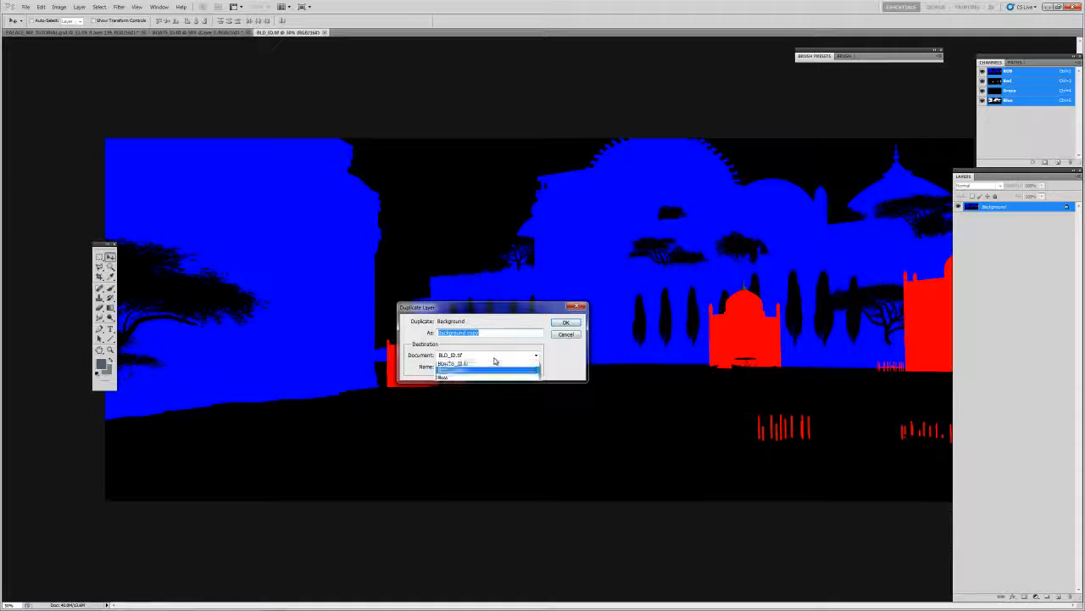
pyautogui.click(490, 365)
pyautogui.click(566, 322)
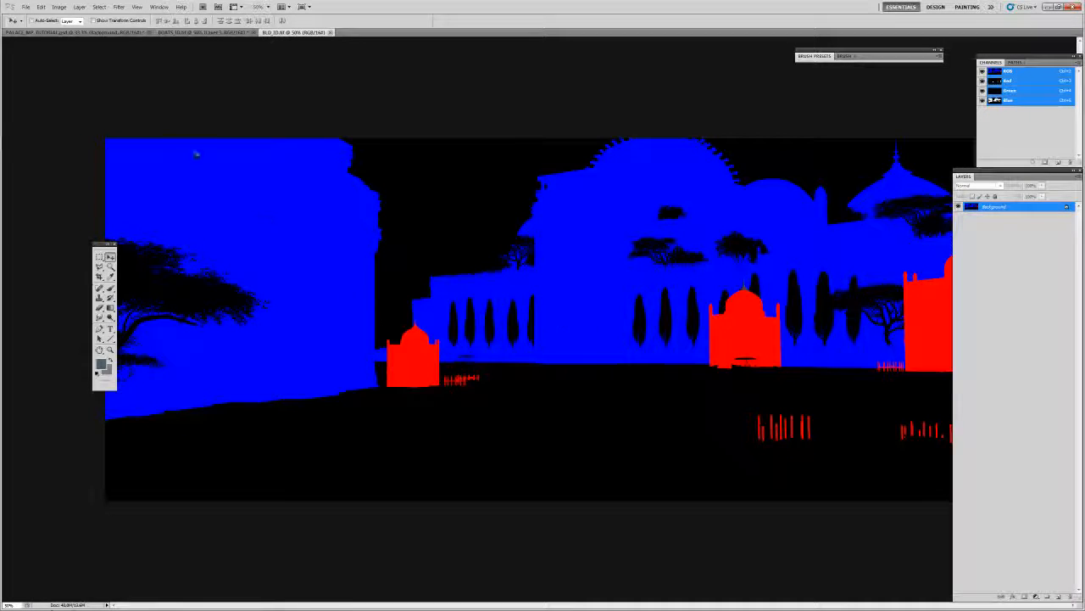
pyautogui.click(96, 36)
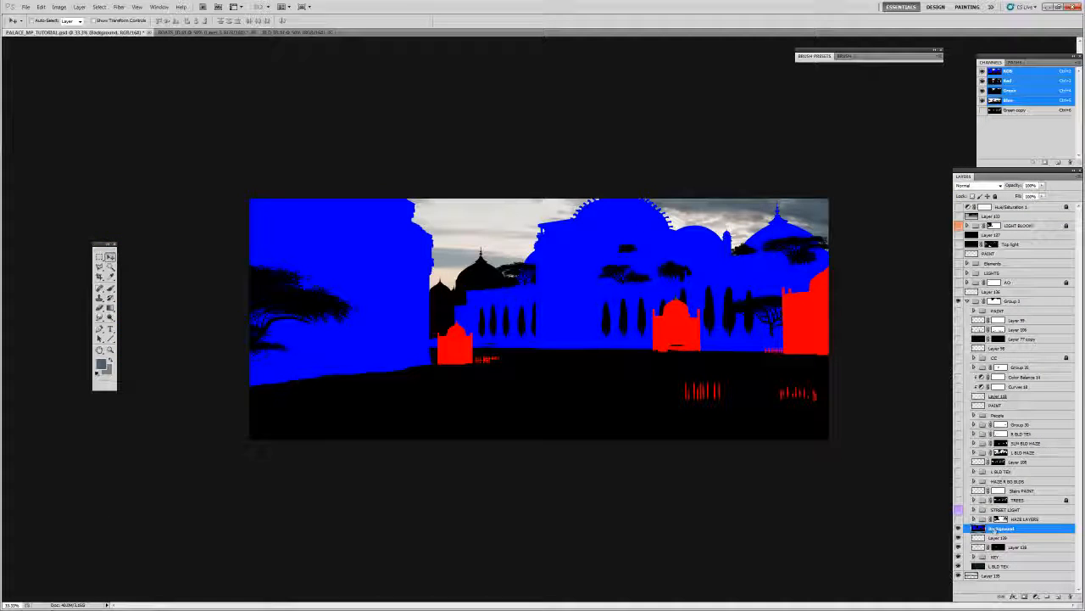
pyautogui.moveTo(980, 528); pyautogui.dragTo(975, 239)
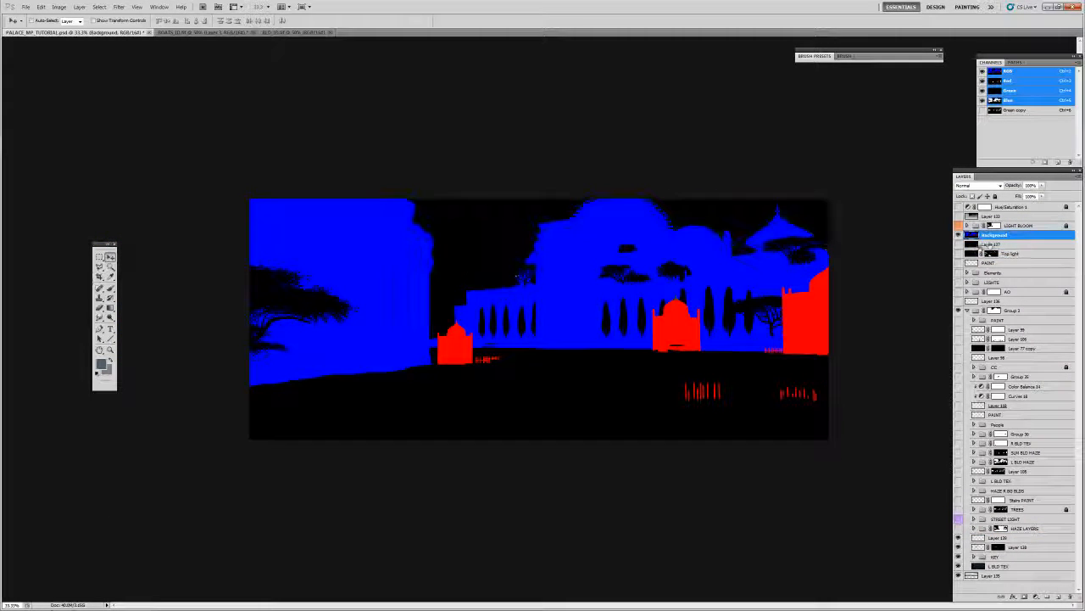
# - Delete Layer 137 below the building ID layer and the hidden layer directly above the LIGHT BLOOM group
pyautogui.hotkey('ctrl', 'e')
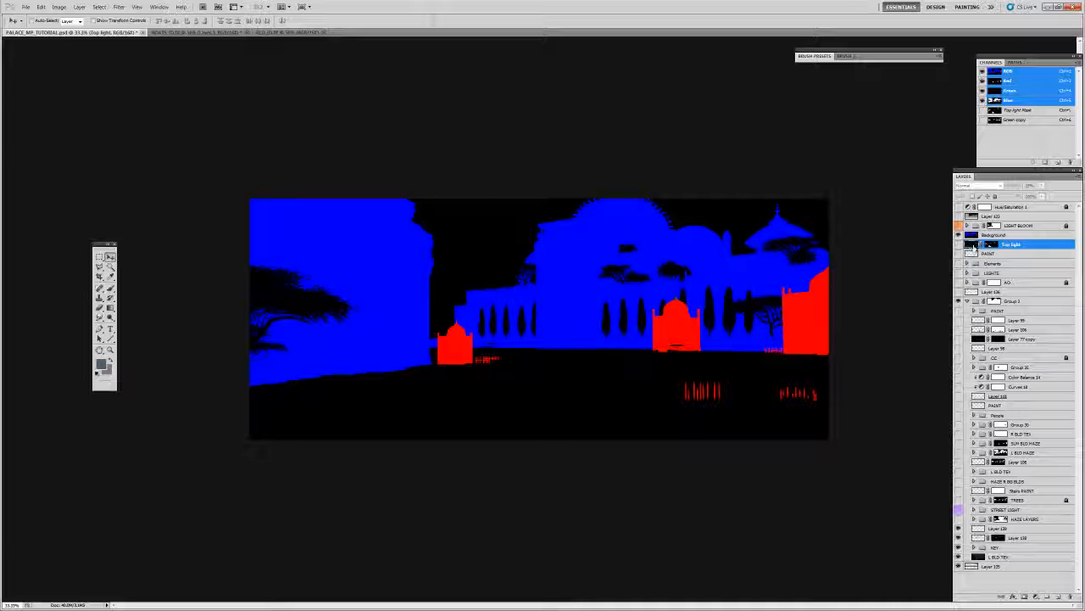
pyautogui.click(975, 216)
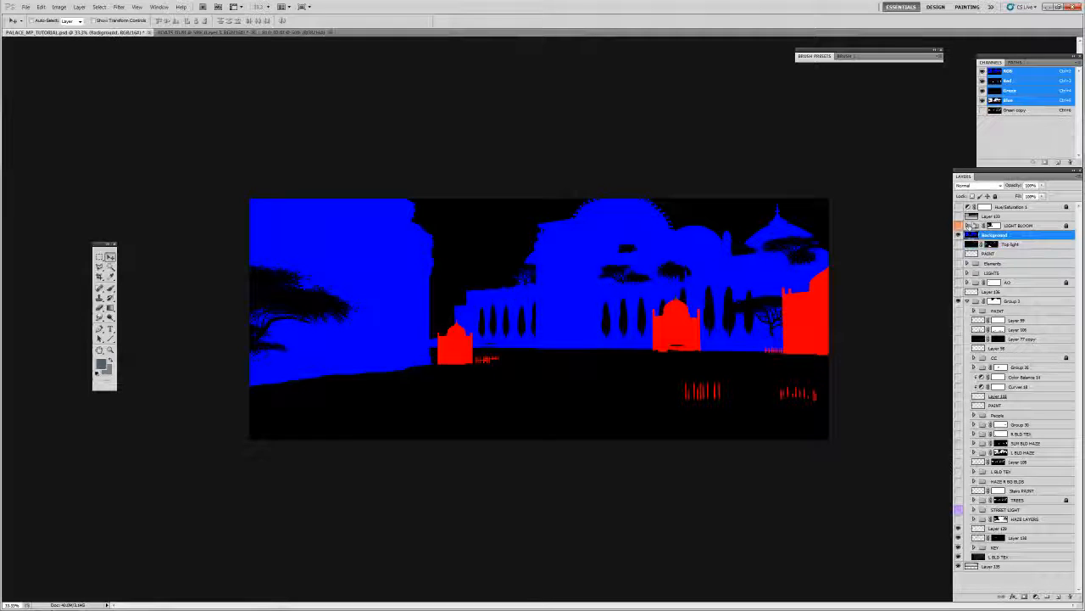
pyautogui.hotkey('ctrl', 'e')
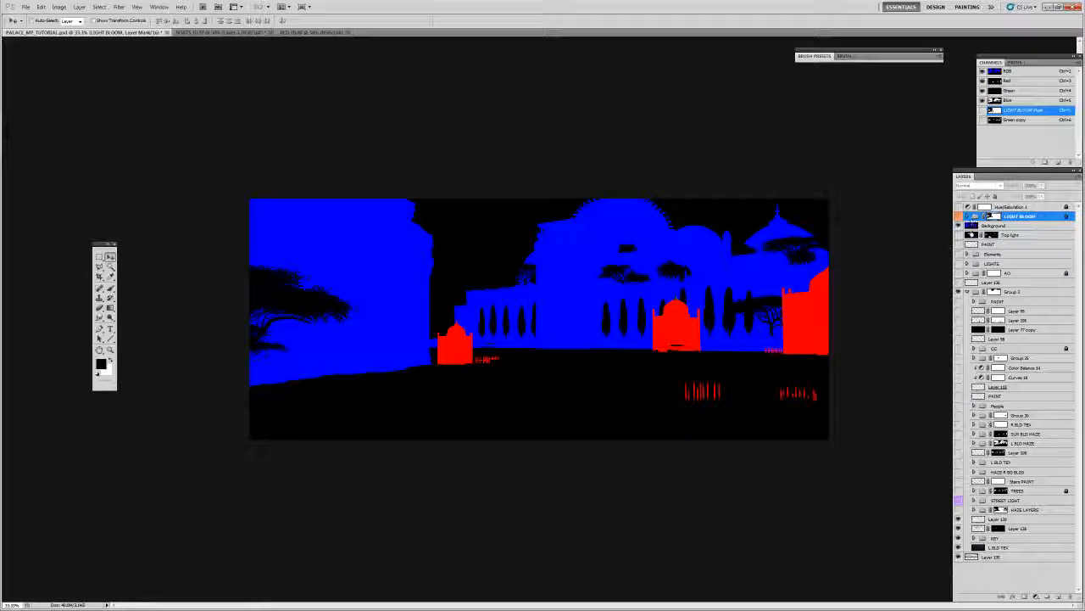
# - Load the red channel of the building ID layer as a selection and turn it into a layer mask on Layer 139
pyautogui.click(984, 226)
pyautogui.keyDown('ctrl'); pyautogui.click(996, 81); pyautogui.keyUp('ctrl')
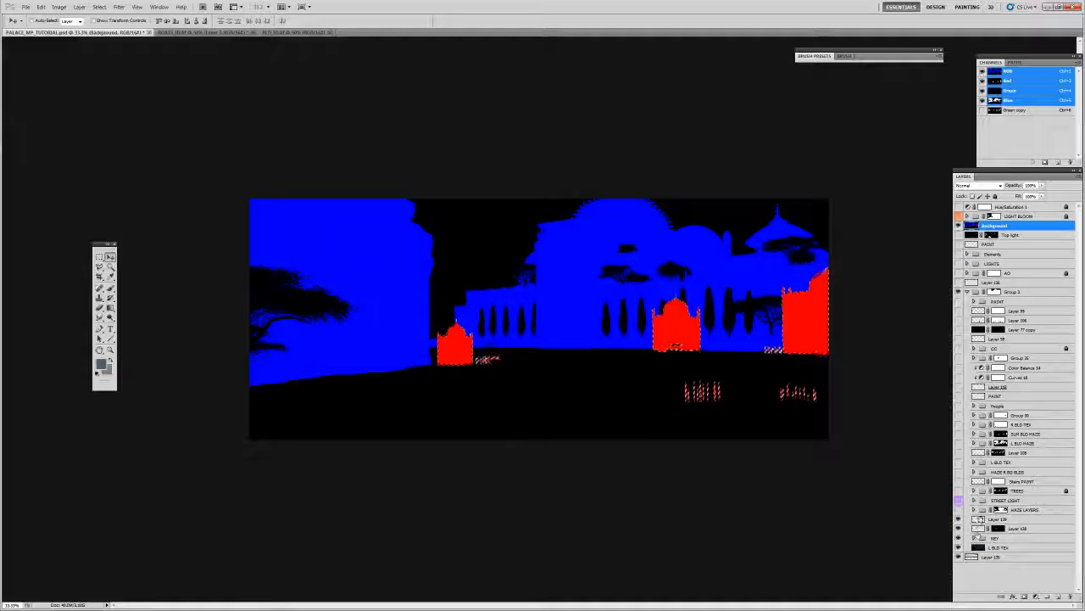
pyautogui.click(1013, 518)
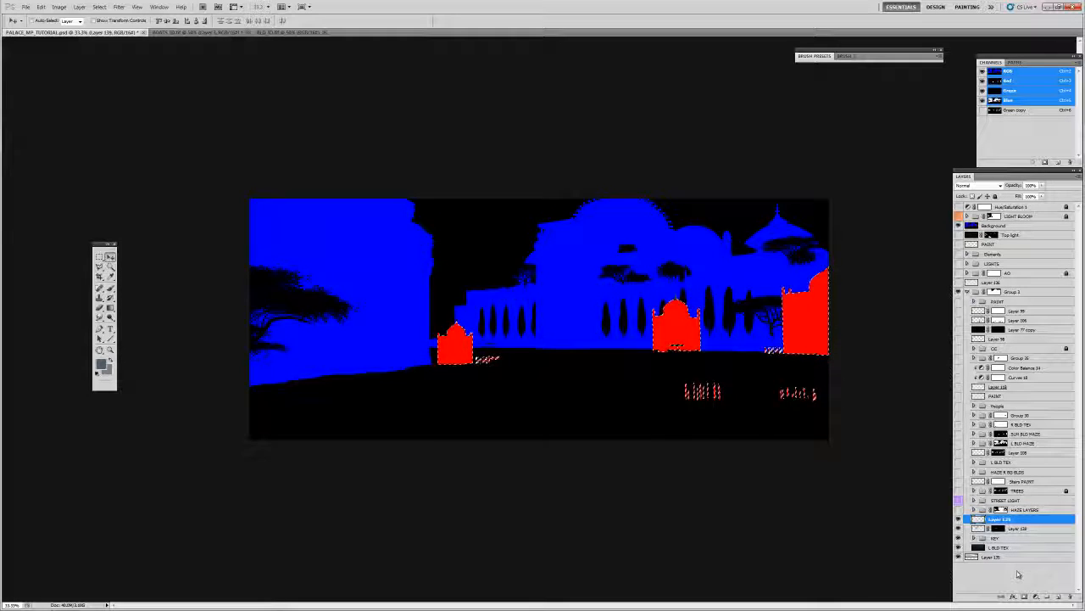
pyautogui.hotkey('ctrl', 'd')
pyautogui.hotkey('ctrl', 'shift', 'd')
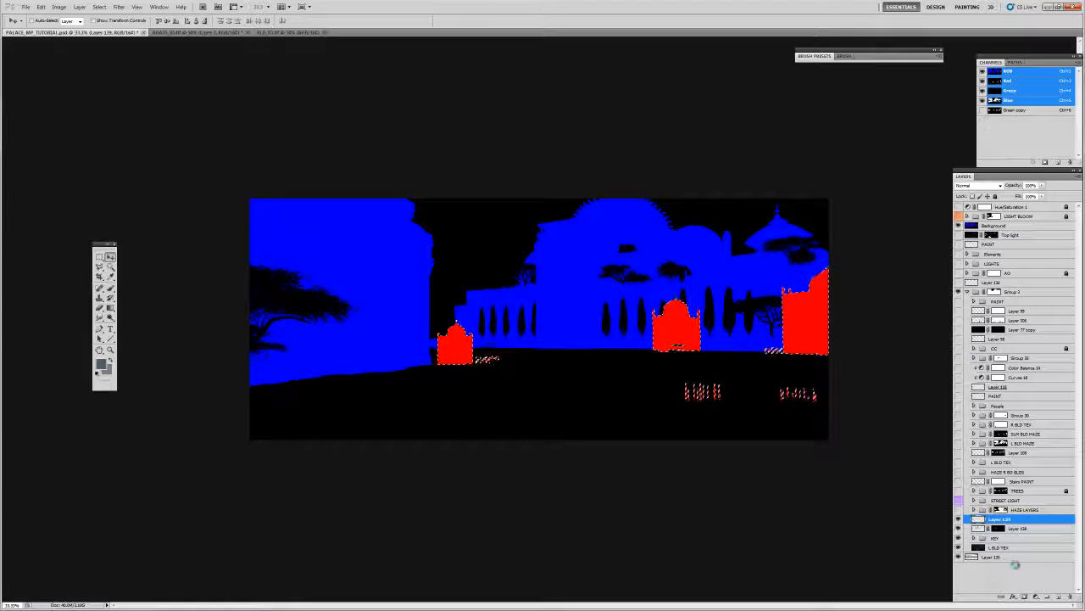
pyautogui.click(1024, 596)
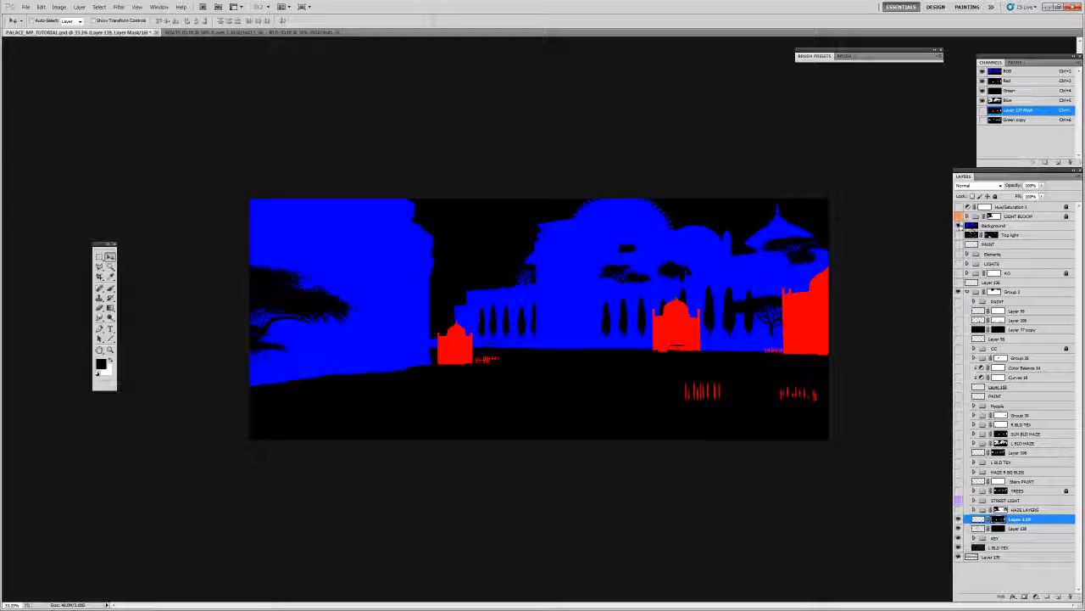
# - Hide the building ID layer, check Layer 139's mask on its own, and return to the full painting
pyautogui.click(998, 520)
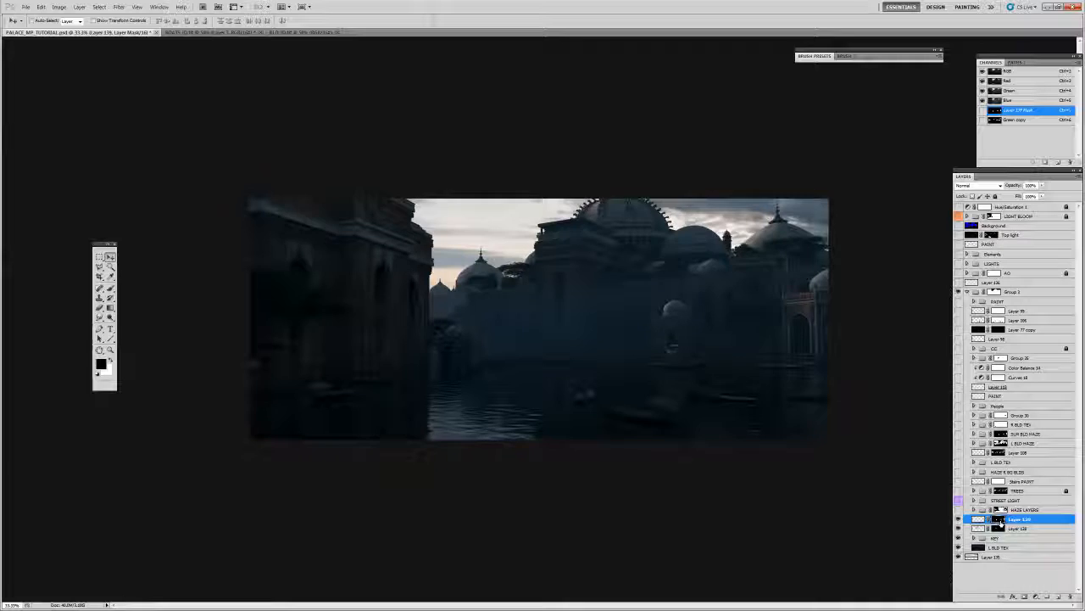
pyautogui.keyDown('alt'); pyautogui.click(1000, 520); pyautogui.keyUp('alt')
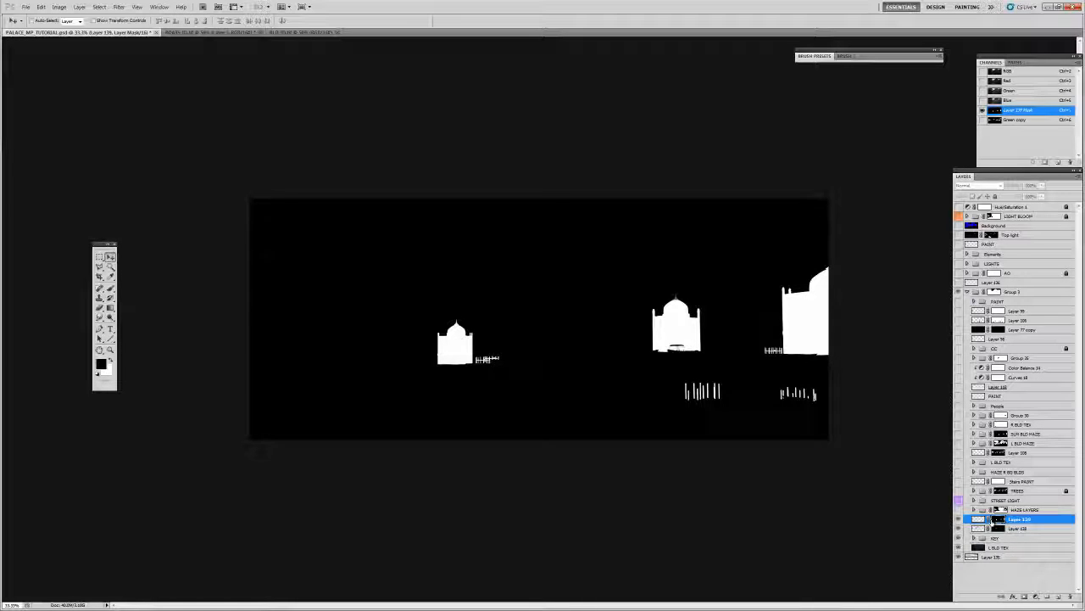
pyautogui.keyDown('alt'); pyautogui.click(999, 520); pyautogui.keyUp('alt')
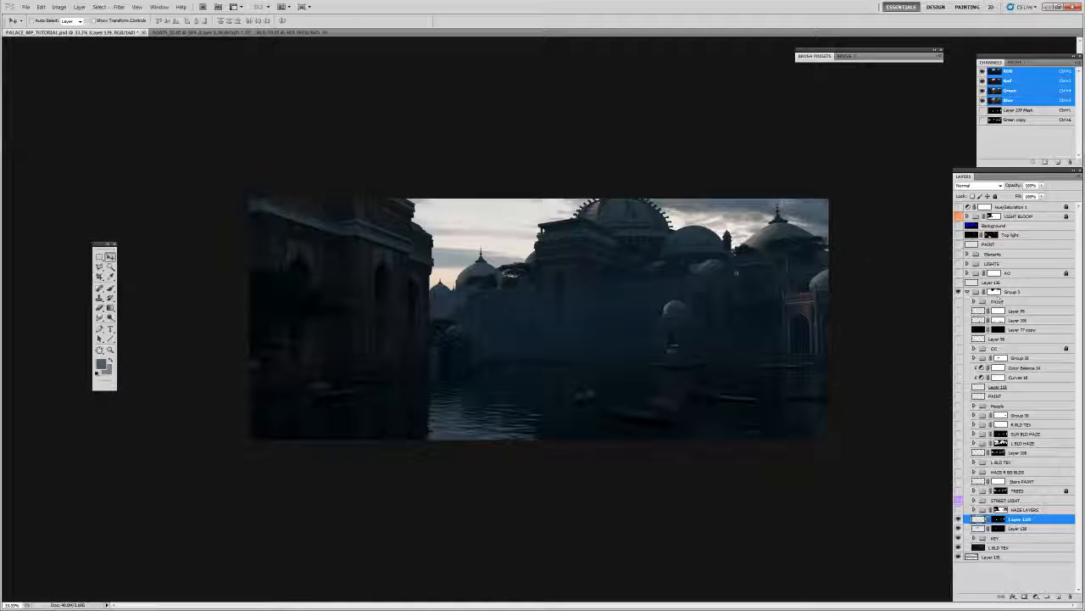
# - Copy the red and green ID pass on Layer 3 of BOATS_ID.tif into the palace painting, directly above Layer 139
pyautogui.click(193, 33)
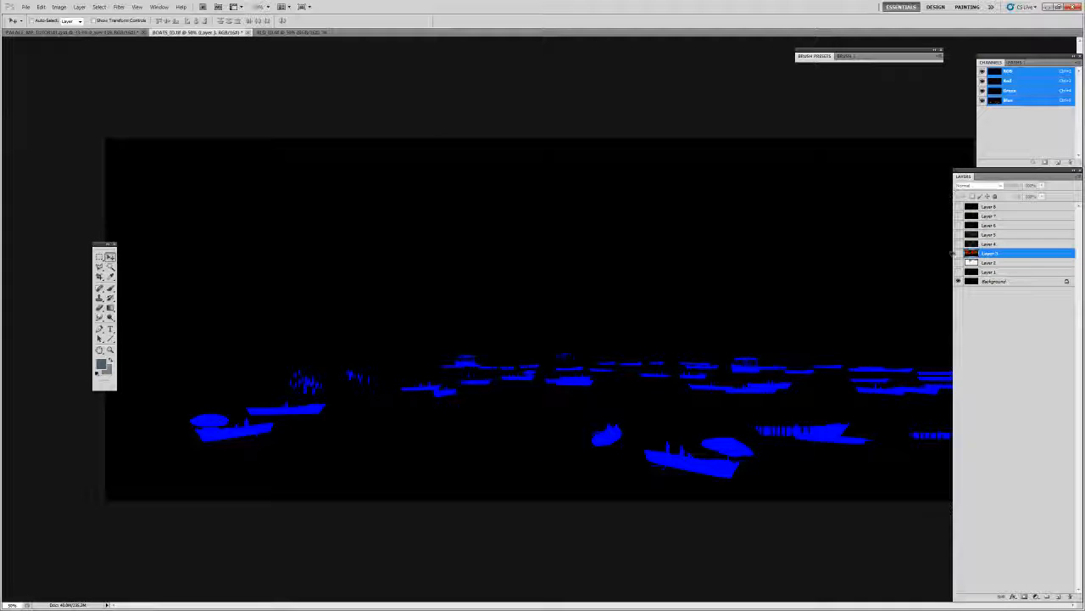
pyautogui.click(959, 253)
pyautogui.keyDown('ctrl'); pyautogui.click(971, 255); pyautogui.keyUp('ctrl')
pyautogui.click(125, 34)
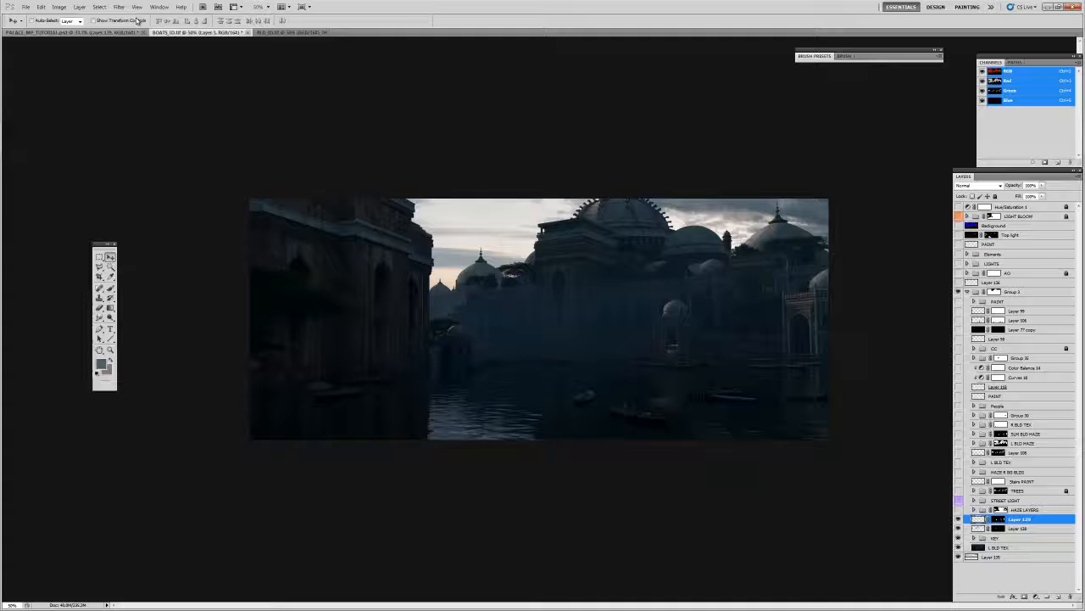
pyautogui.hotkey('ctrl', 'v')
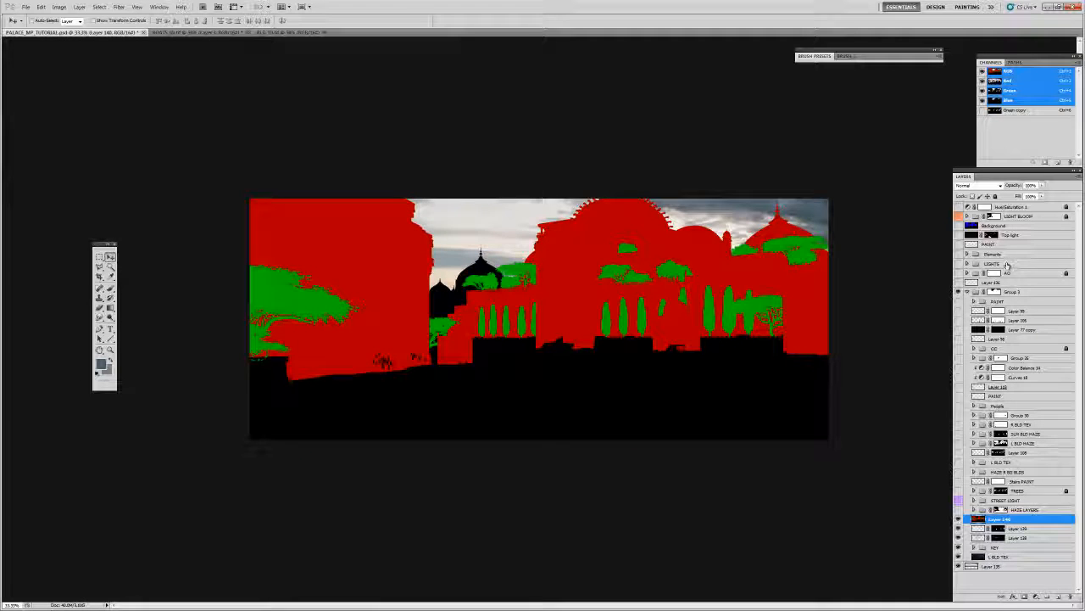
# - Load the green channel of the pasted ID pass as a selection of the trees, and hide the ID layer
pyautogui.click(1008, 91)
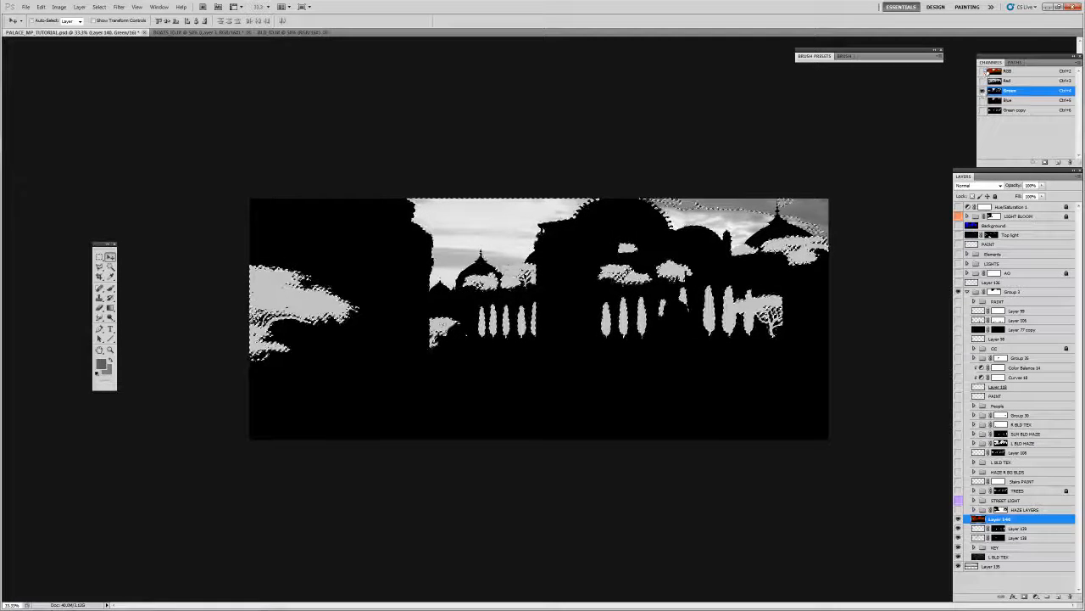
pyautogui.click(984, 72)
pyautogui.click(959, 518)
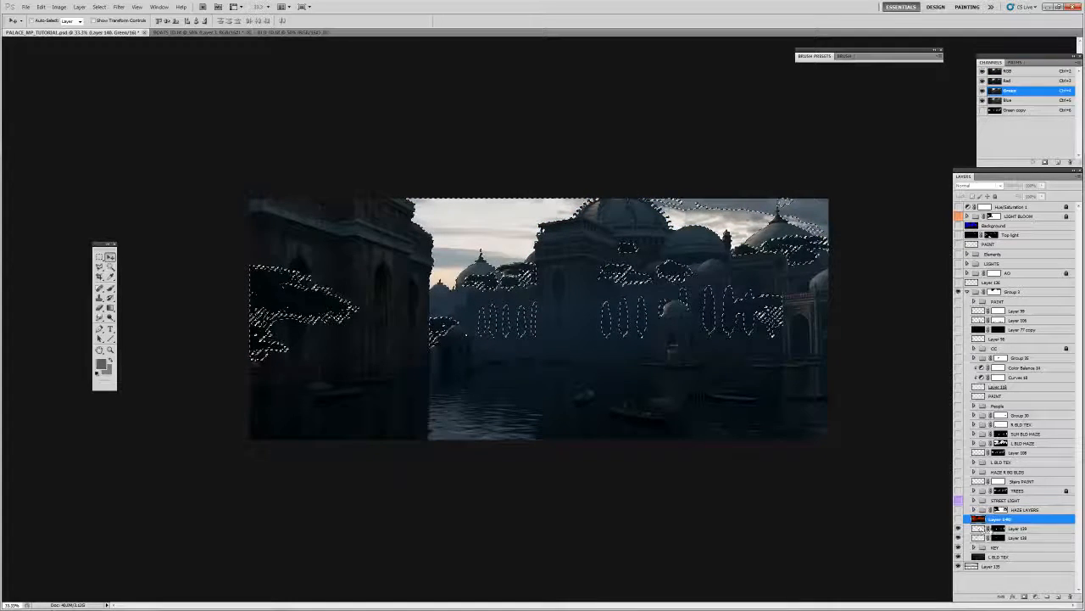
# - Paint the tree around the leftmost small building white in Layer 139's mask, using a smaller brush within the tree selection
pyautogui.click(998, 528)
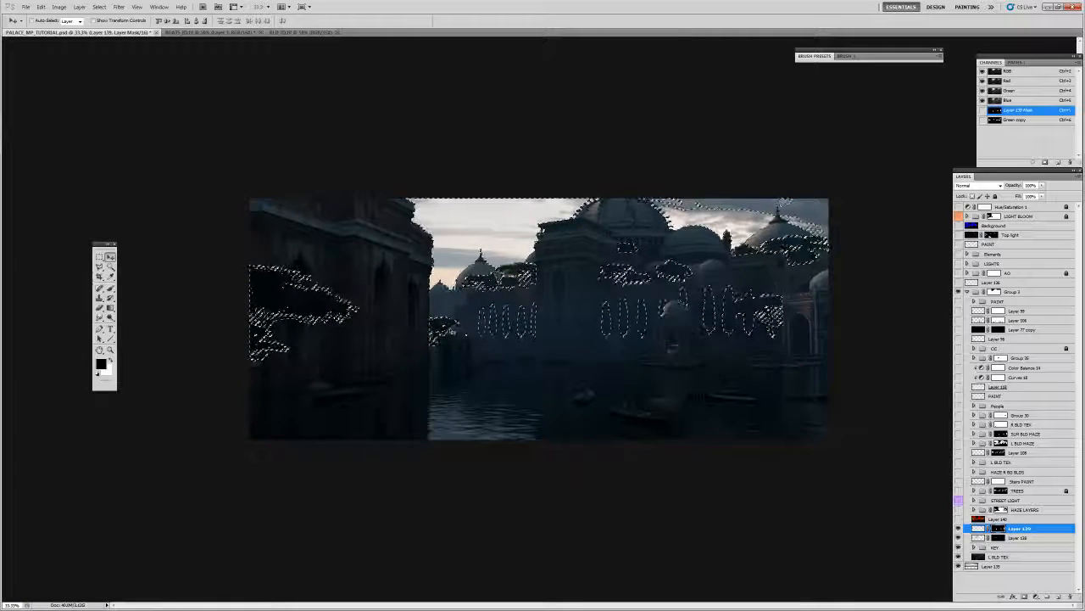
pyautogui.press('b')
pyautogui.press('x')
pyautogui.press('[')
pyautogui.press('[')
pyautogui.press('[')
pyautogui.press('[')
pyautogui.press('[')
pyautogui.press('[')
pyautogui.press('[')
pyautogui.press('[')
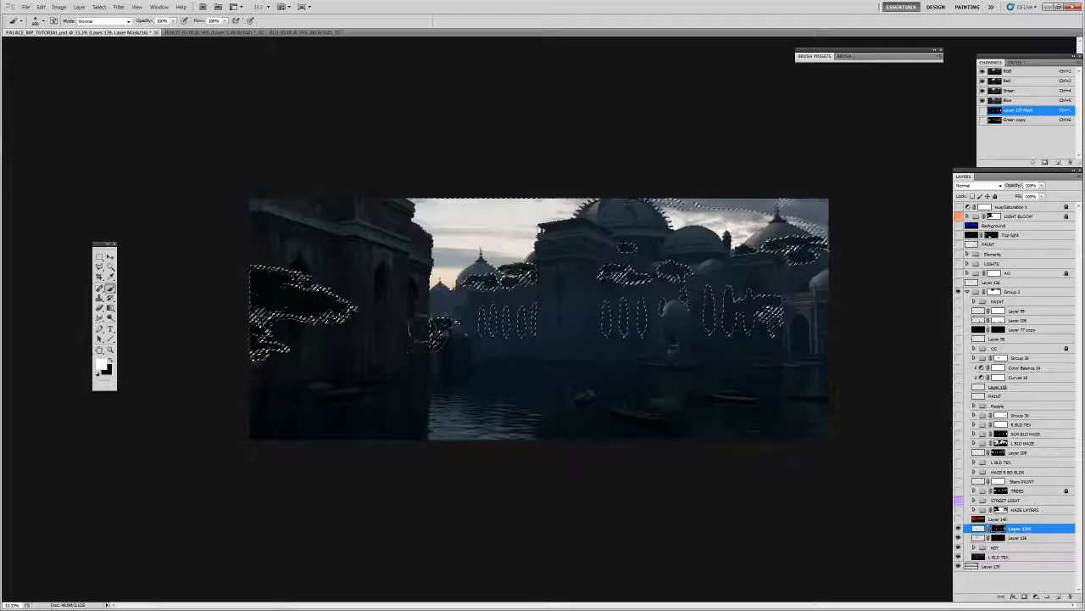
pyautogui.hotkey('alt', 'h')
pyautogui.press('Escape')
pyautogui.hotkey('alt', 'h')
# - Clear the tree selection and display Layer 139's mask on its own to check the added tree
pyautogui.click(982, 530)
pyautogui.hotkey('ctrl', 'h')
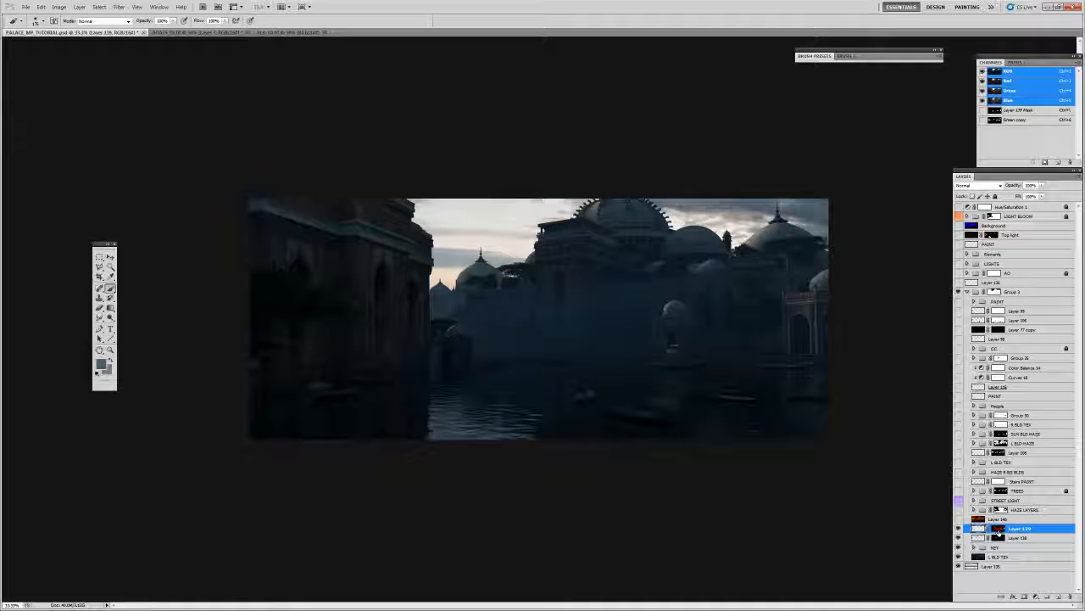
pyautogui.keyDown('alt'); pyautogui.click(998, 528); pyautogui.keyUp('alt')
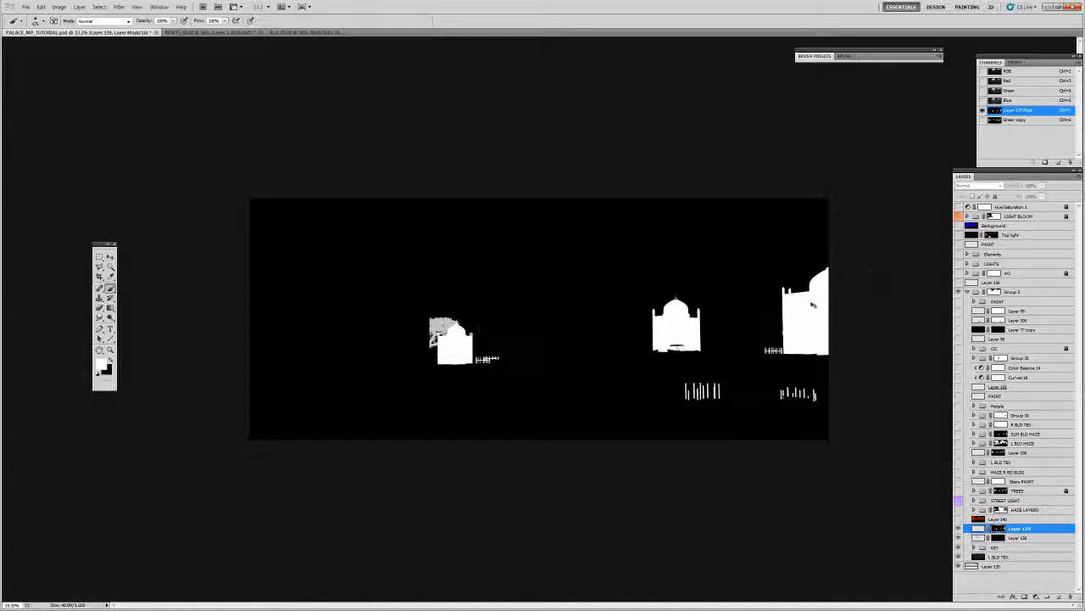
# - Sample black from the displayed Layer 139 mask and switch to a smaller brush
pyautogui.press('i')
pyautogui.click(550, 329)
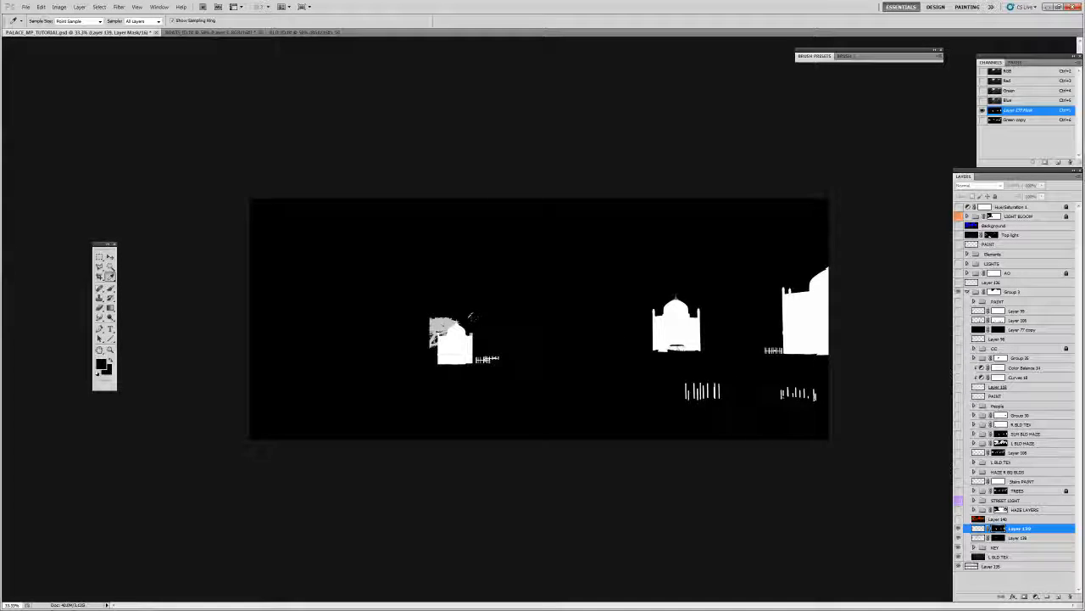
pyautogui.click(501, 317)
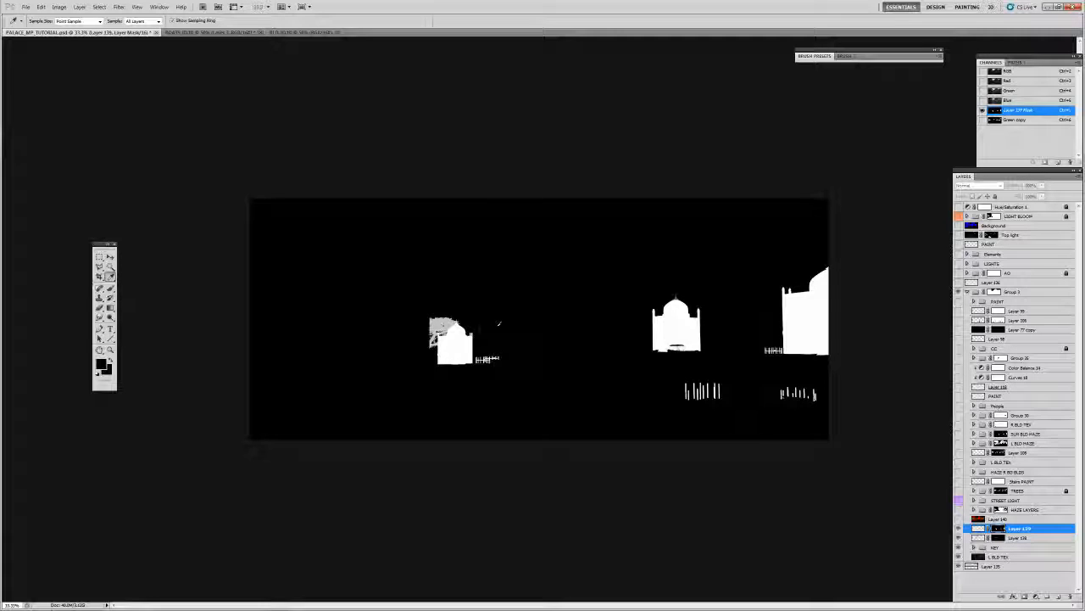
pyautogui.press('b')
pyautogui.press('[')
pyautogui.press('[')
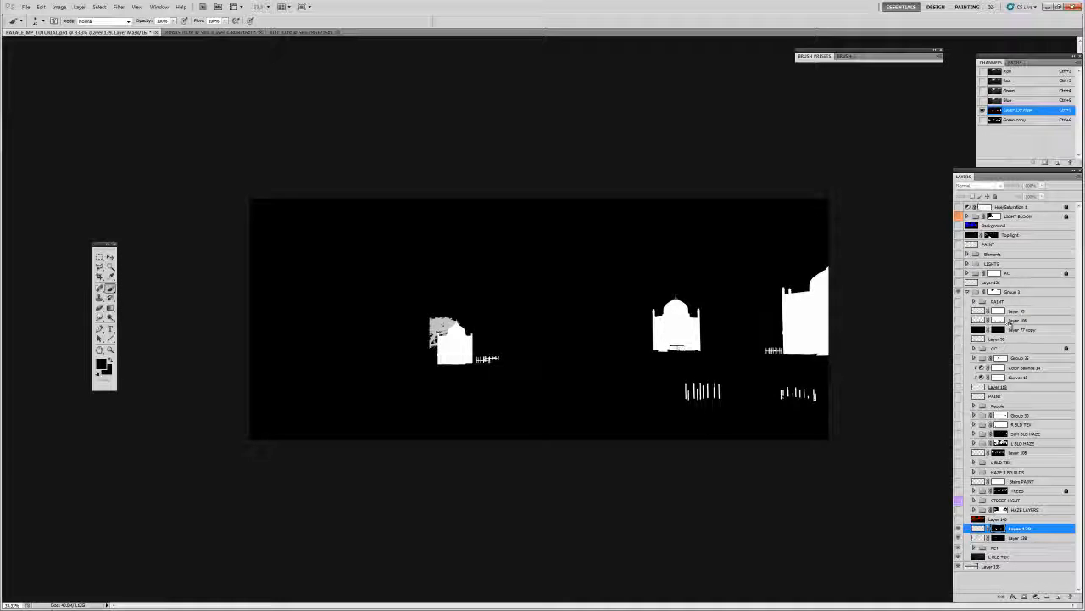
# - Invert the mask of Layer 139, return to the full image and make the layer's own pixels active
pyautogui.hotkey('ctrl', '2')
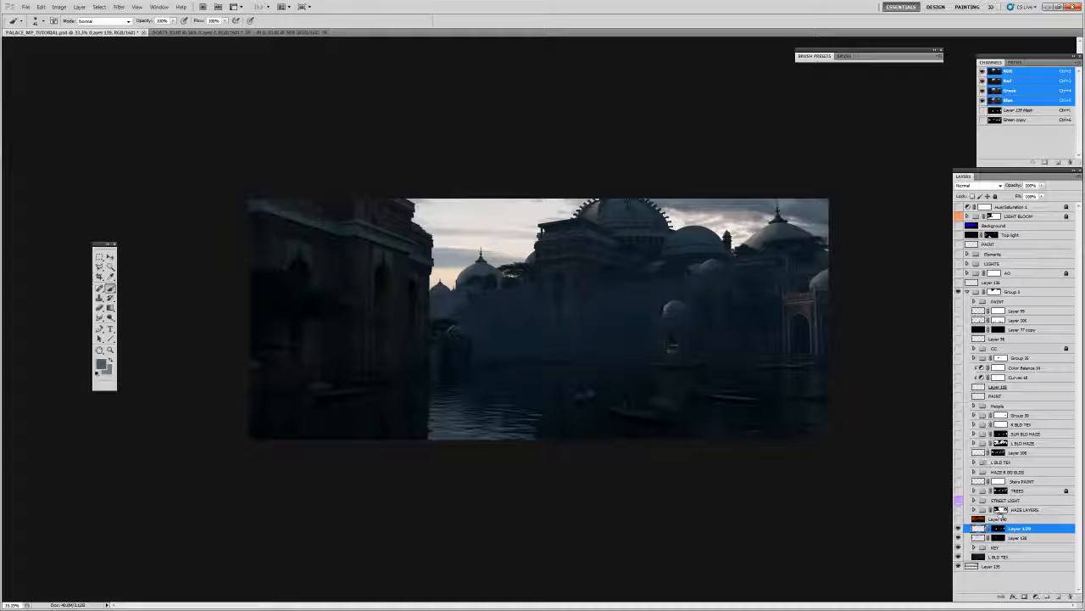
pyautogui.click(999, 529)
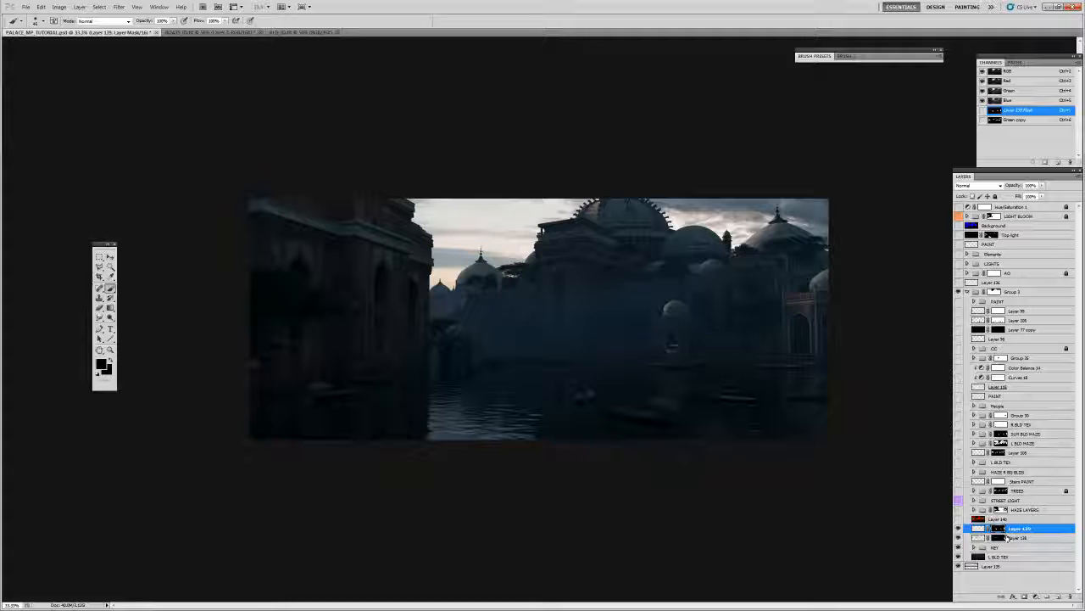
pyautogui.keyDown('alt'); pyautogui.click(1000, 529); pyautogui.keyUp('alt')
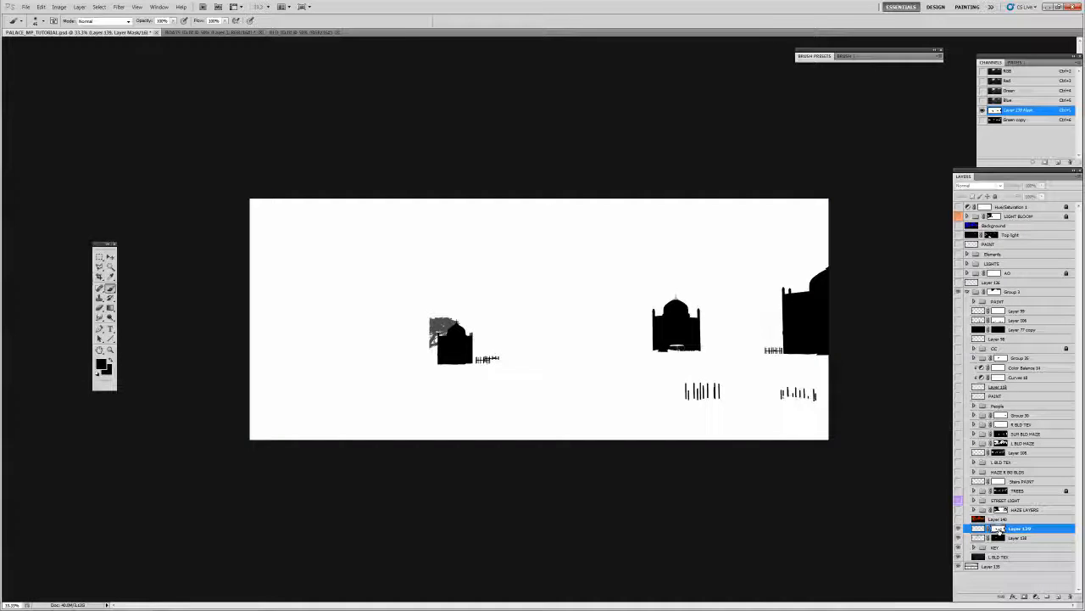
pyautogui.click(980, 531)
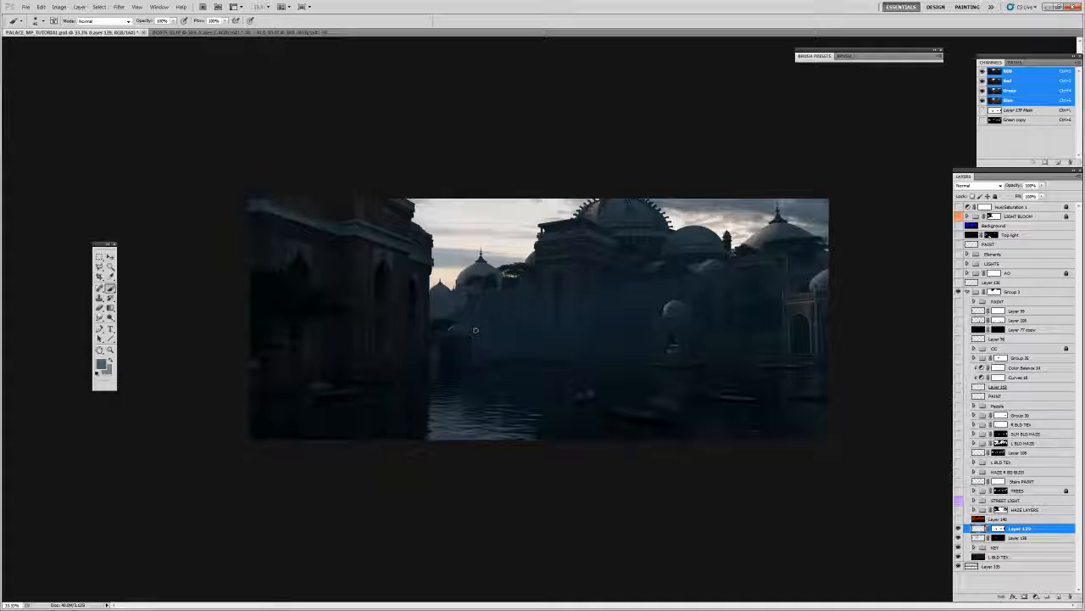
# - Choose the soft, cloudy textured brush preset for painting haze on Layer 139
pyautogui.press('i')
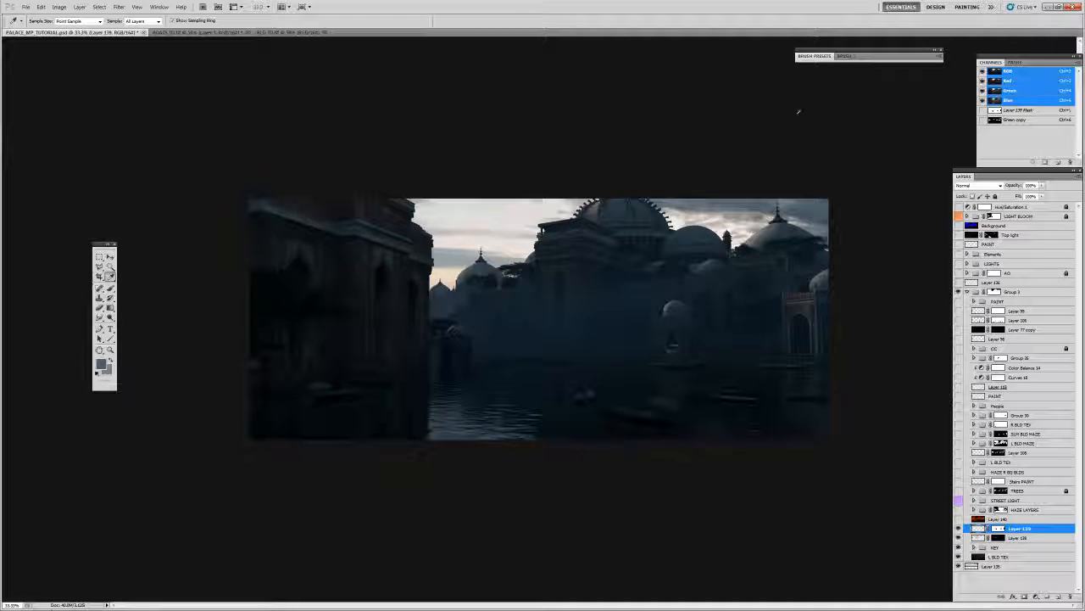
pyautogui.click(844, 56)
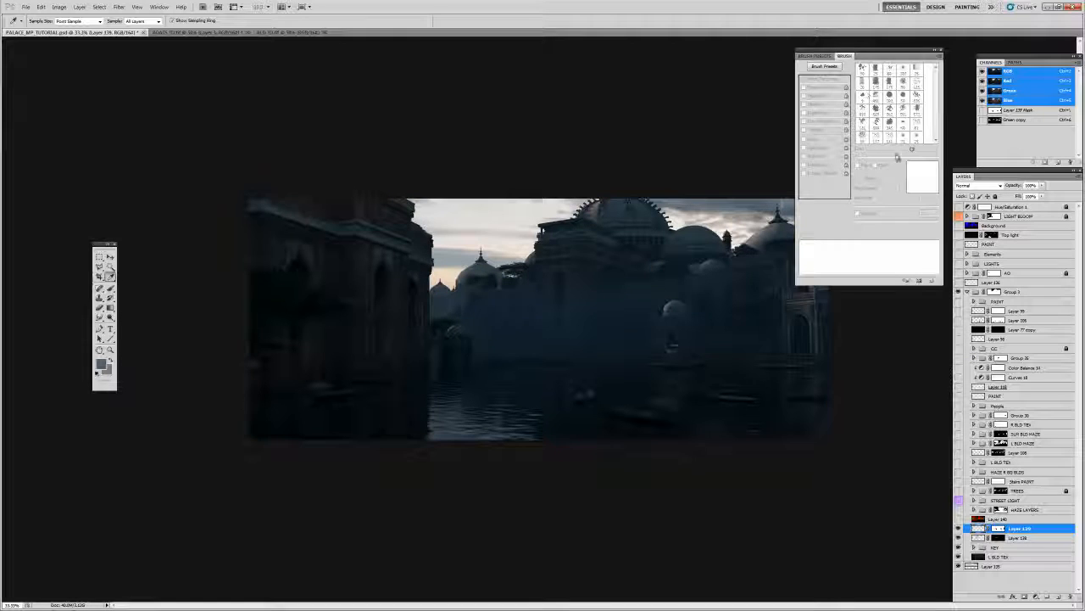
pyautogui.click(814, 56)
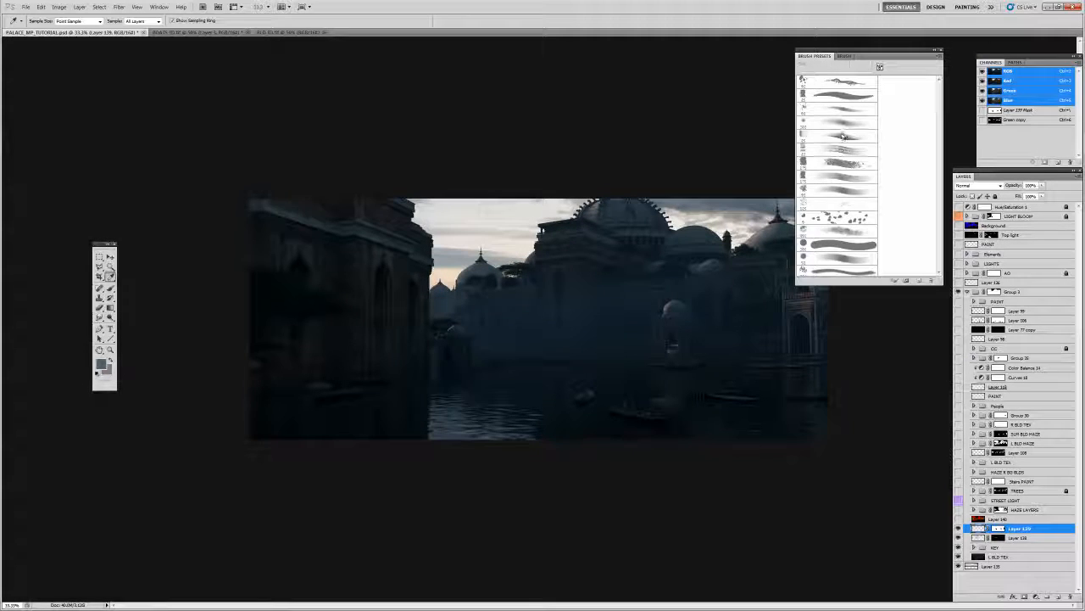
pyautogui.press('b')
pyautogui.click(838, 226)
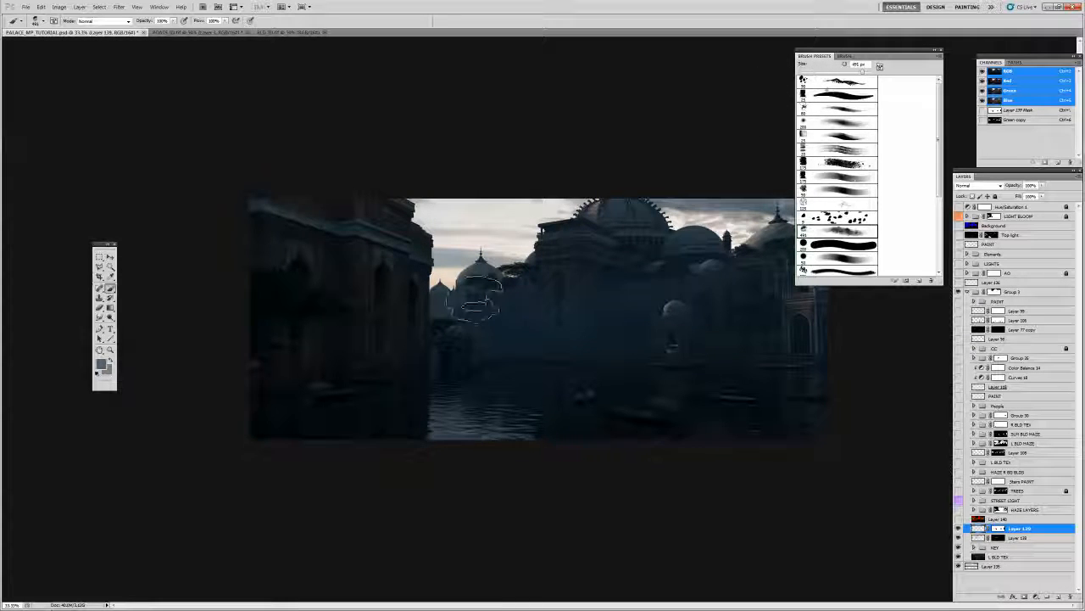
# - Paint grey-blue haze on Layer 139 behind and beside the small domed building, adjusting the brush size
pyautogui.press('[')
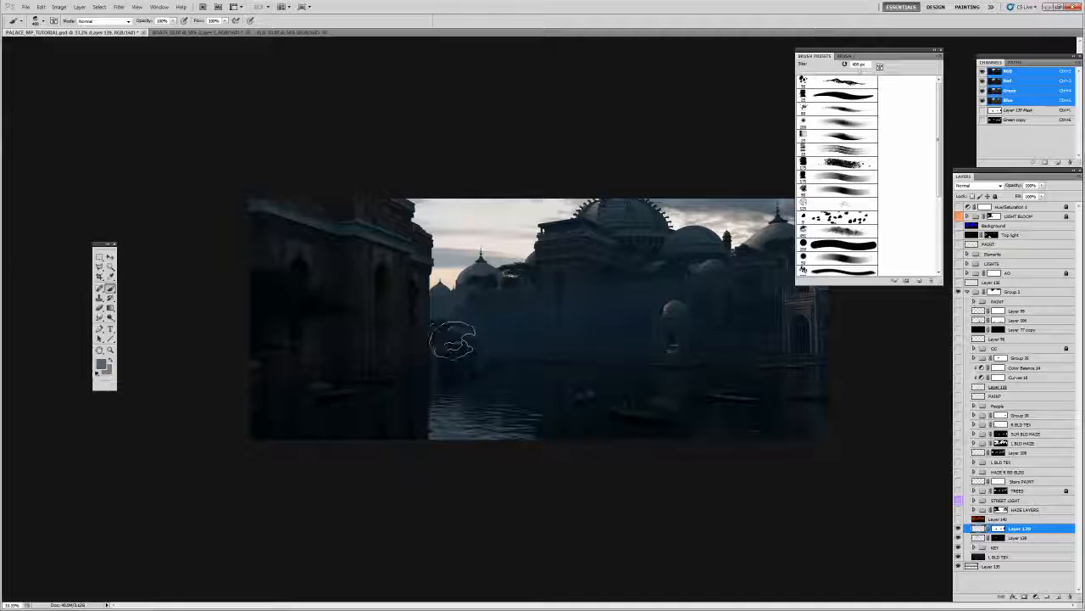
pyautogui.press(']')
pyautogui.press(']')
pyautogui.press(']')
pyautogui.moveTo(433, 343)
pyautogui.mouseDown()
pyautogui.moveTo(424, 351)
pyautogui.moveTo(565, 346)
pyautogui.mouseUp()
pyautogui.press('[')
pyautogui.press('[')
pyautogui.press('[')
pyautogui.press(']')
pyautogui.press(']')
# - Erase excess haze along the water's edge and around the small domed building with the cloudy textured preset, reducing its size to 175 px
pyautogui.press('e')
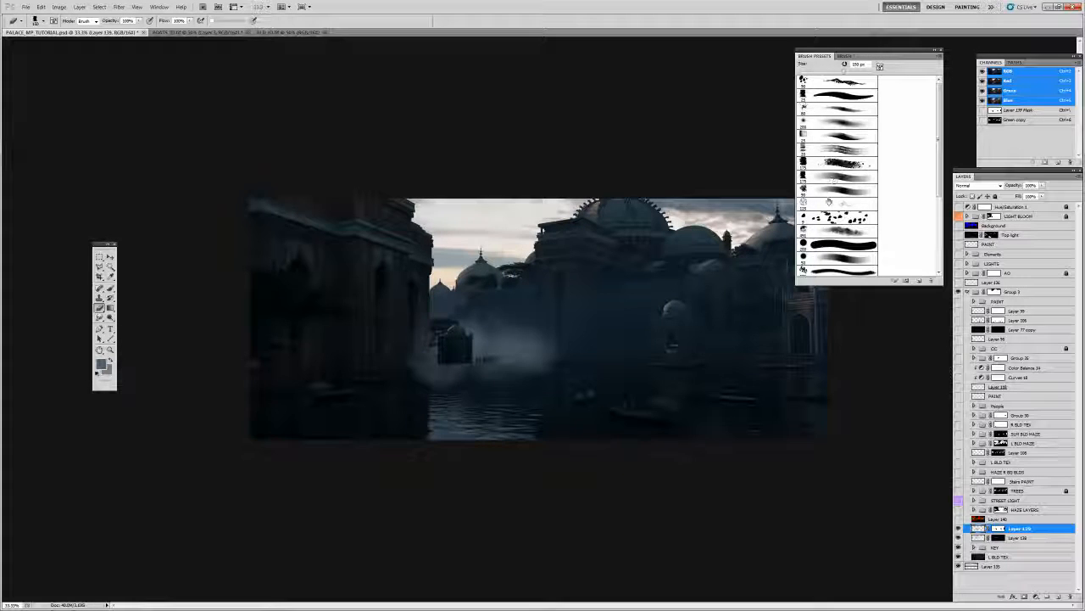
pyautogui.click(835, 227)
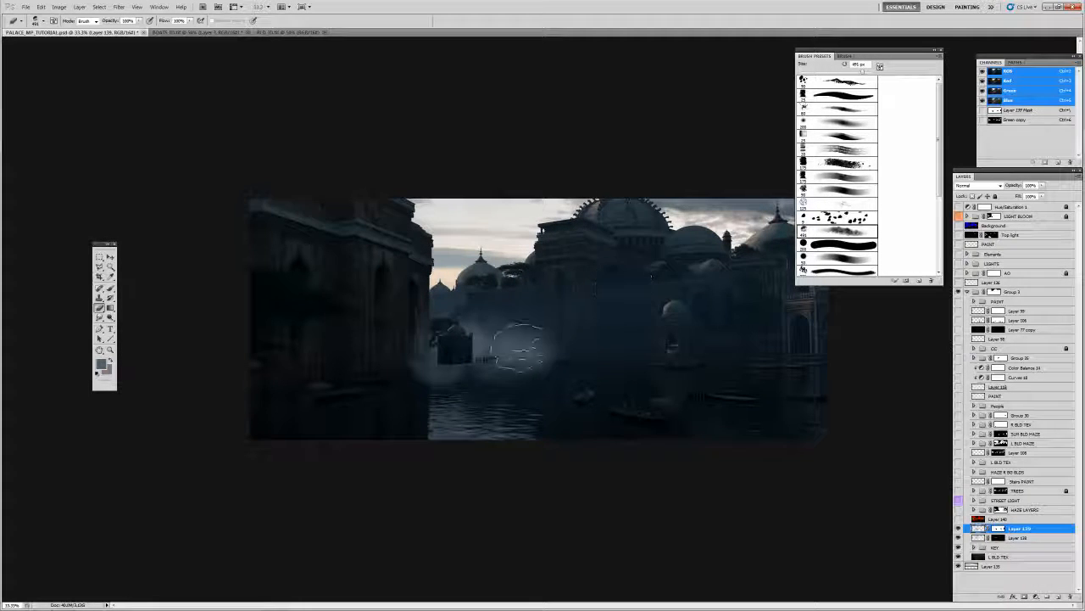
pyautogui.press('[')
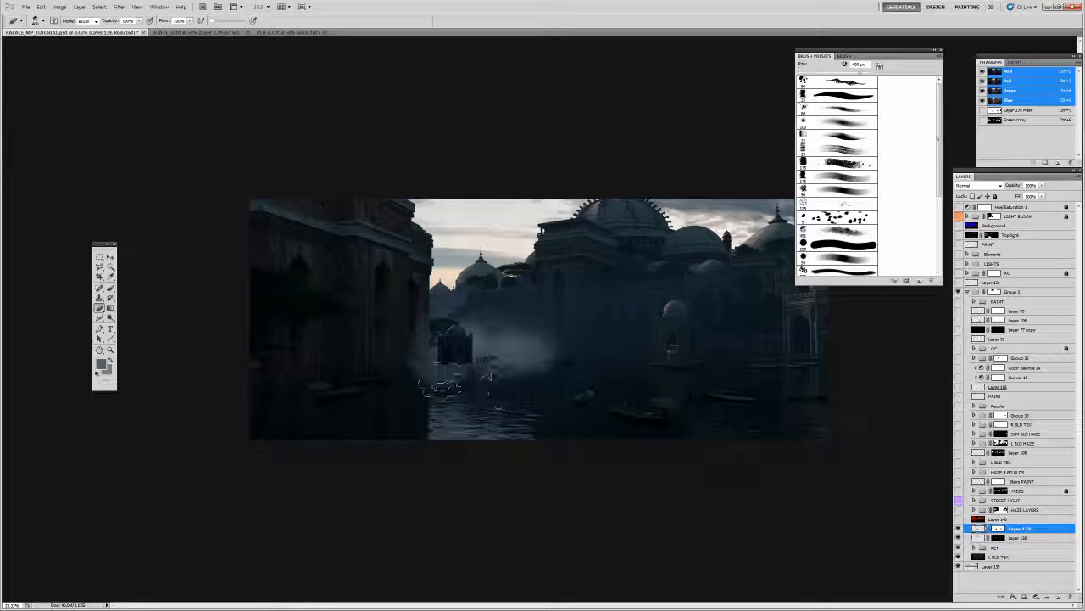
pyautogui.press('[')
pyautogui.press('[')
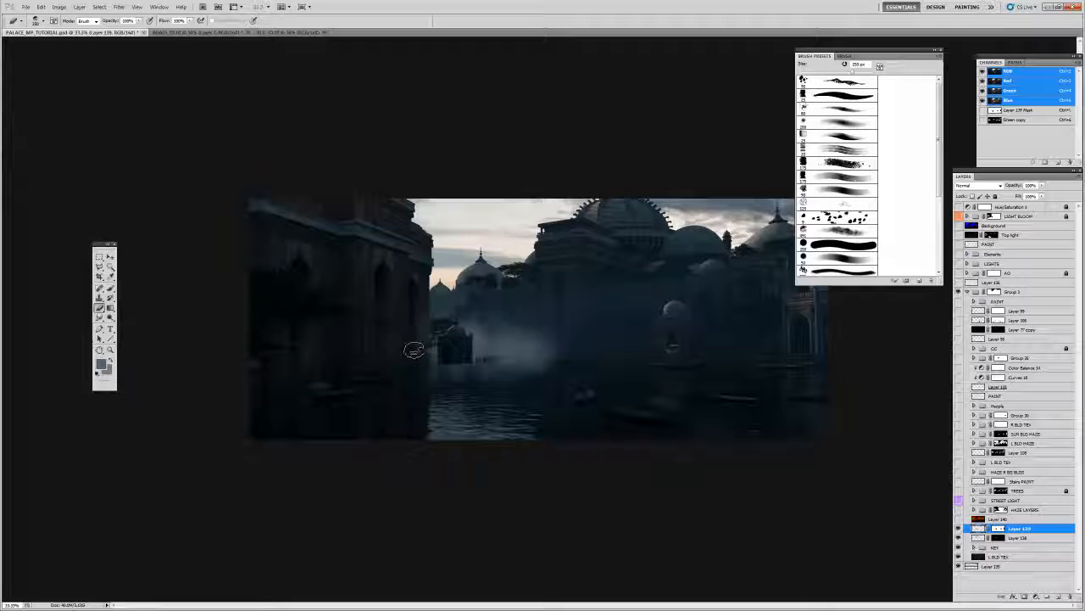
pyautogui.press('[')
pyautogui.press('[')
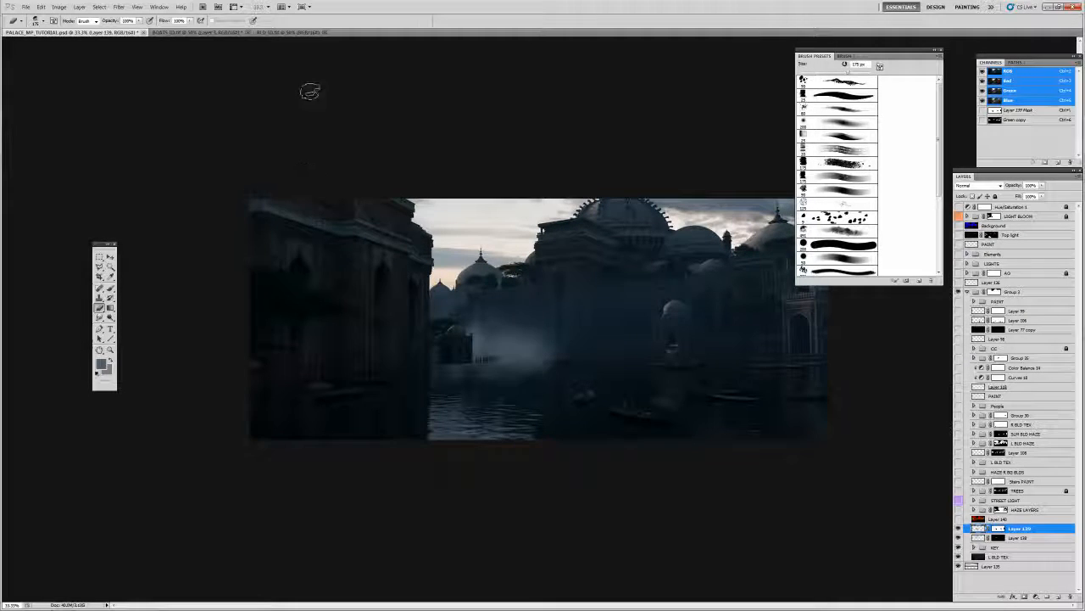
# - Load the blue channel of the palace document's Background ID layer as a selection and hide that layer
pyautogui.click(222, 33)
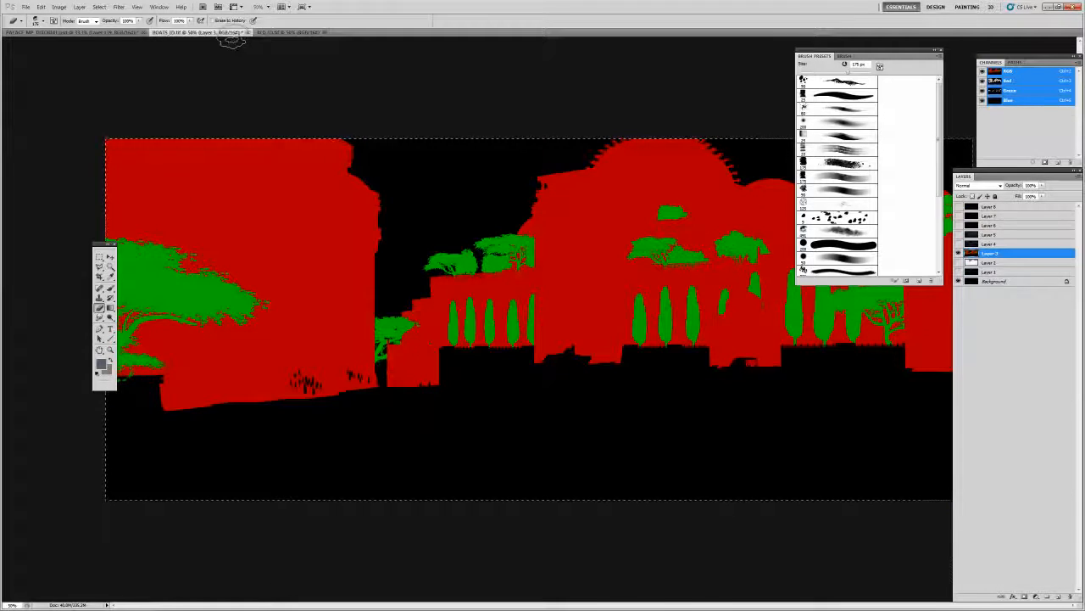
pyautogui.click(123, 33)
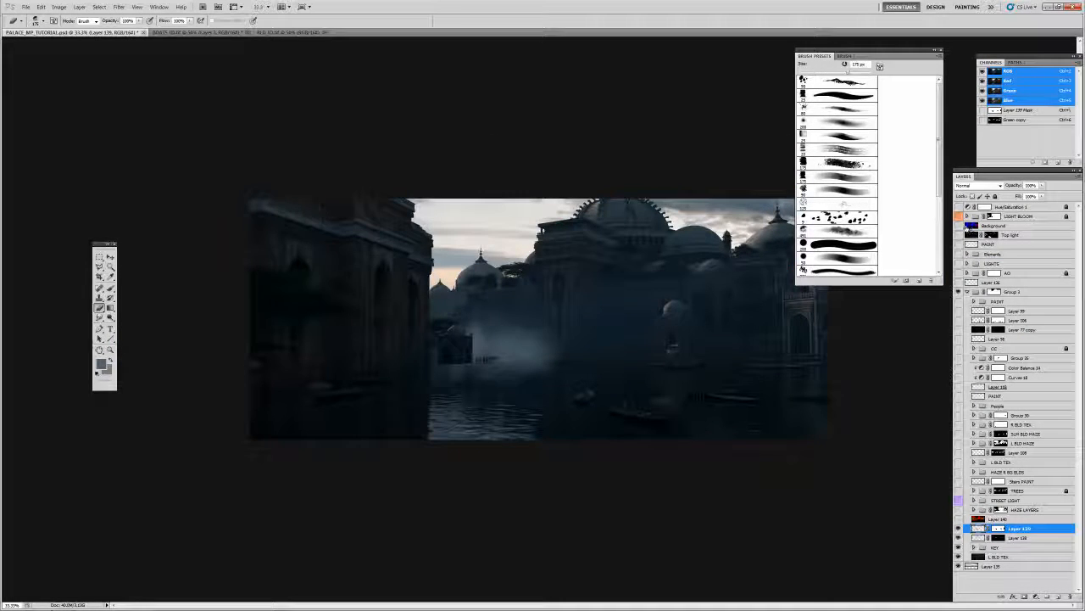
pyautogui.click(971, 227)
pyautogui.click(959, 226)
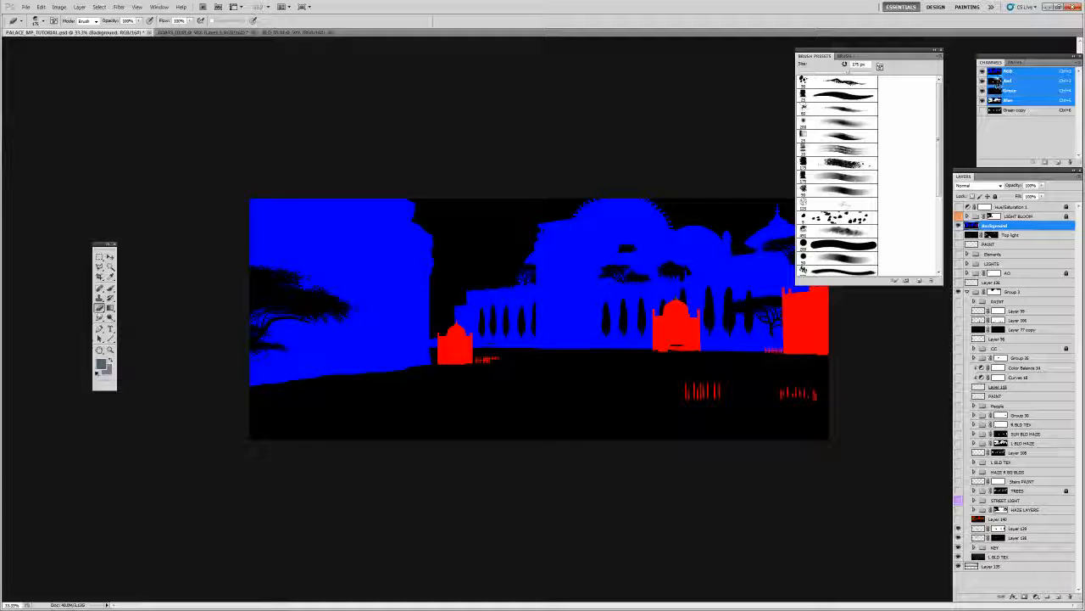
pyautogui.keyDown('ctrl'); pyautogui.click(997, 73); pyautogui.keyUp('ctrl')
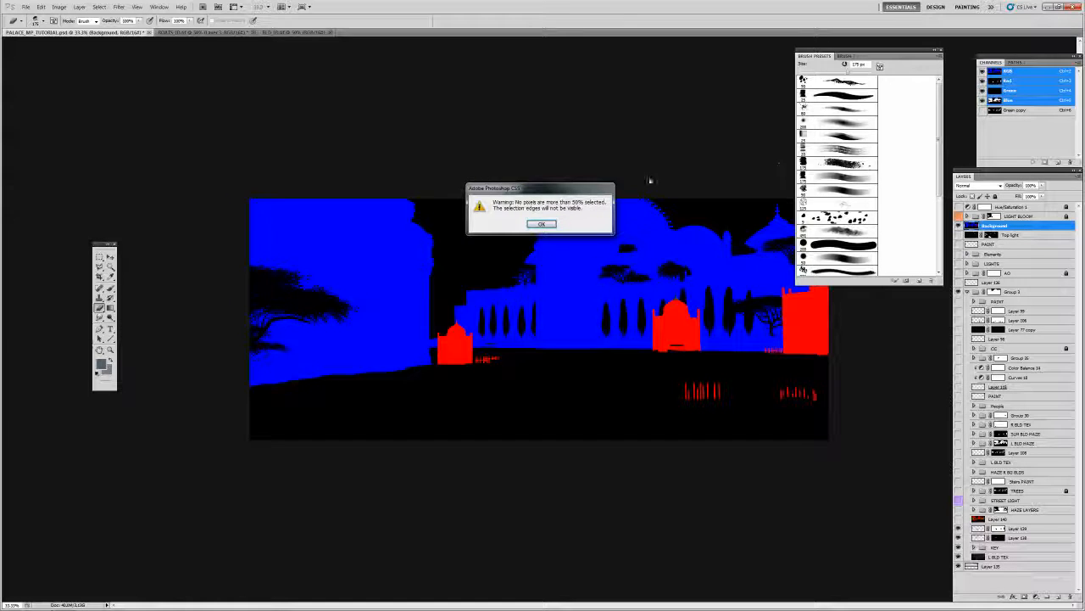
pyautogui.click(542, 224)
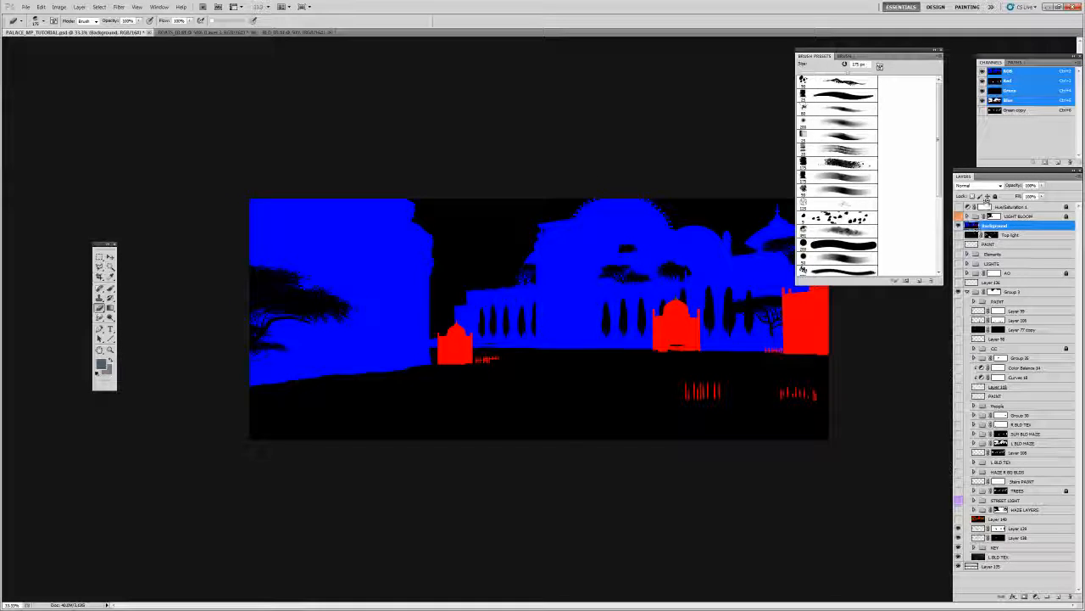
pyautogui.keyDown('ctrl'); pyautogui.click(994, 100); pyautogui.keyUp('ctrl')
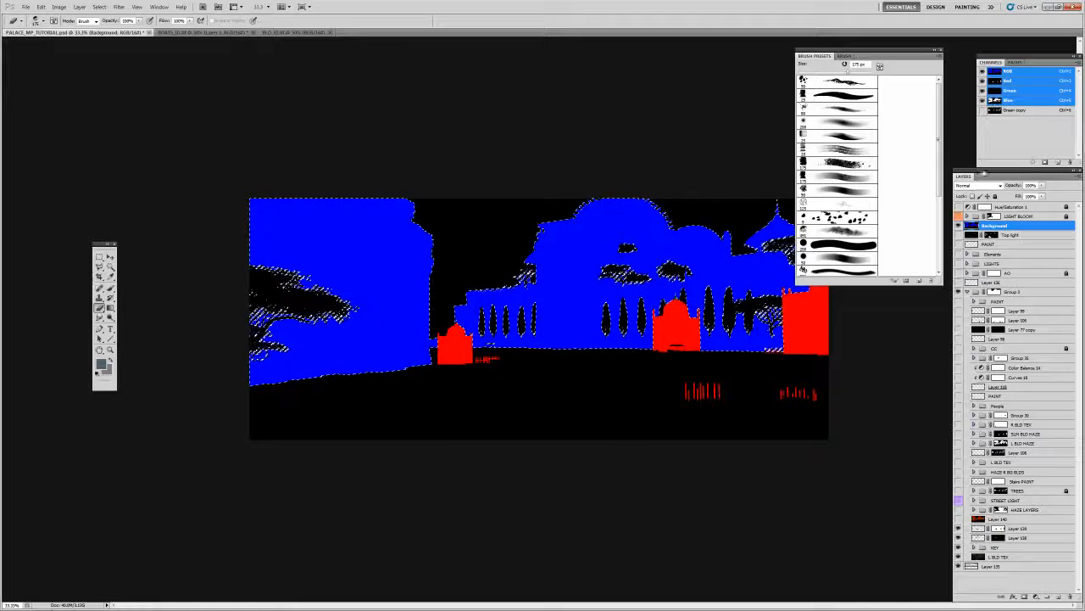
pyautogui.click(959, 225)
pyautogui.click(999, 529)
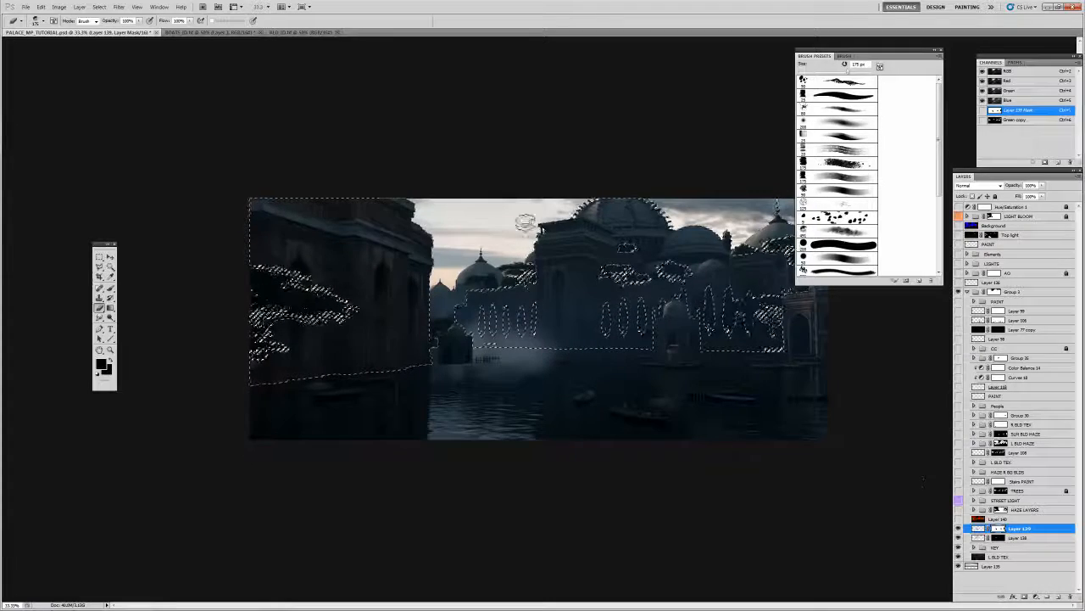
pyautogui.press('m')
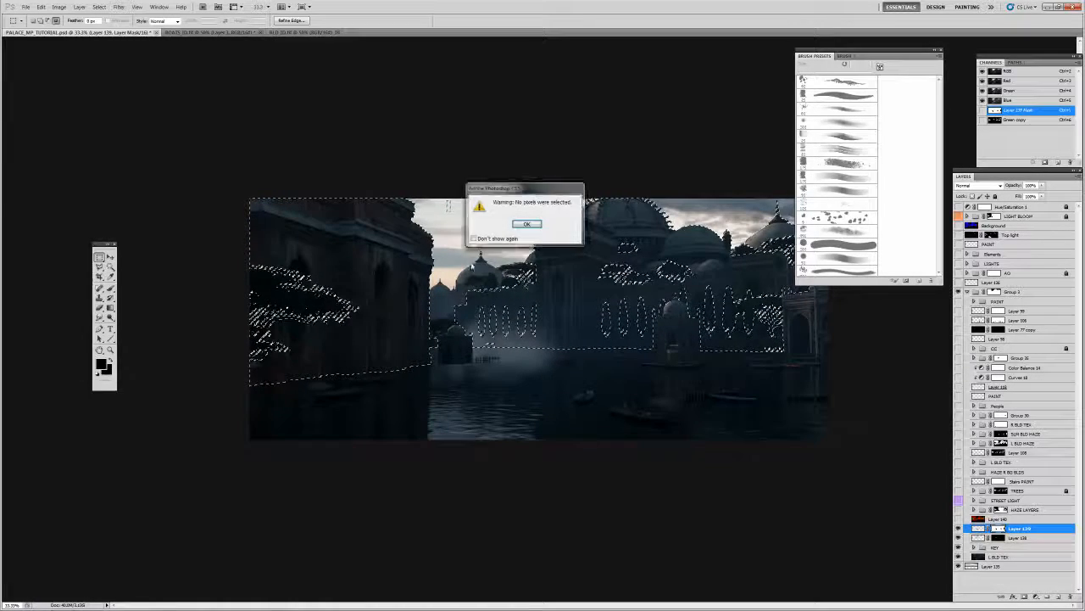
pyautogui.click(523, 226)
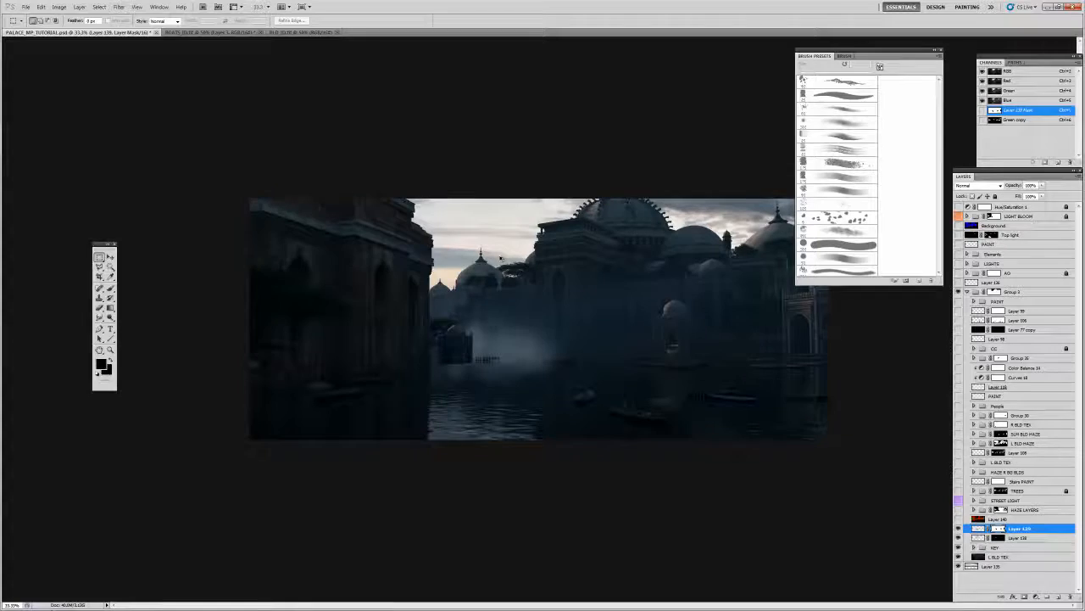
pyautogui.hotkey('ctrl', 'z')
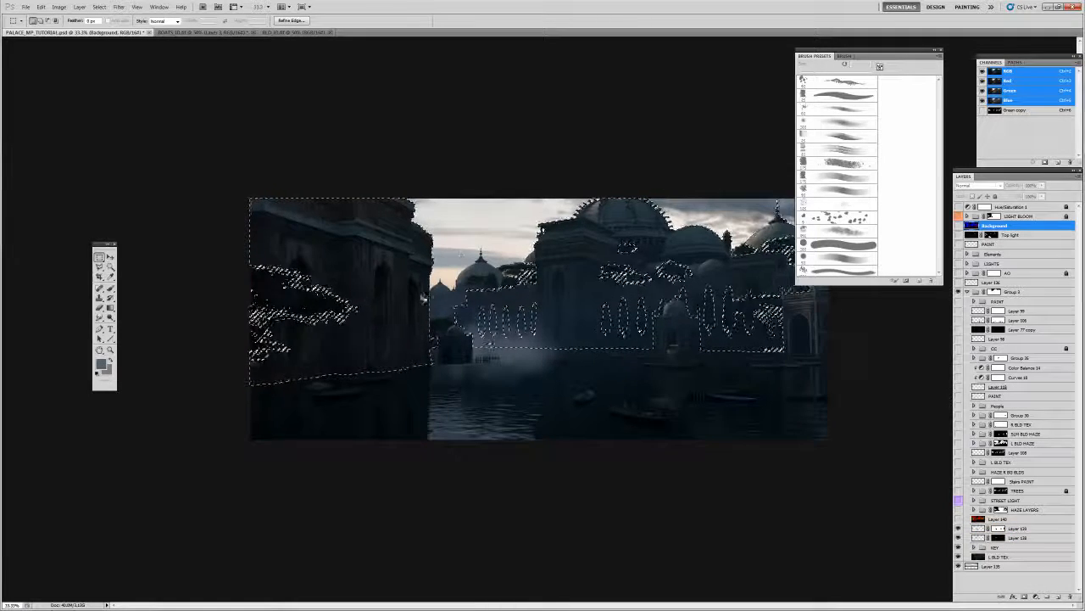
# - Paint black inside the selection on Layer 139's mask to cover the large foreground building and the gap beside the small domed building
pyautogui.click(830, 100)
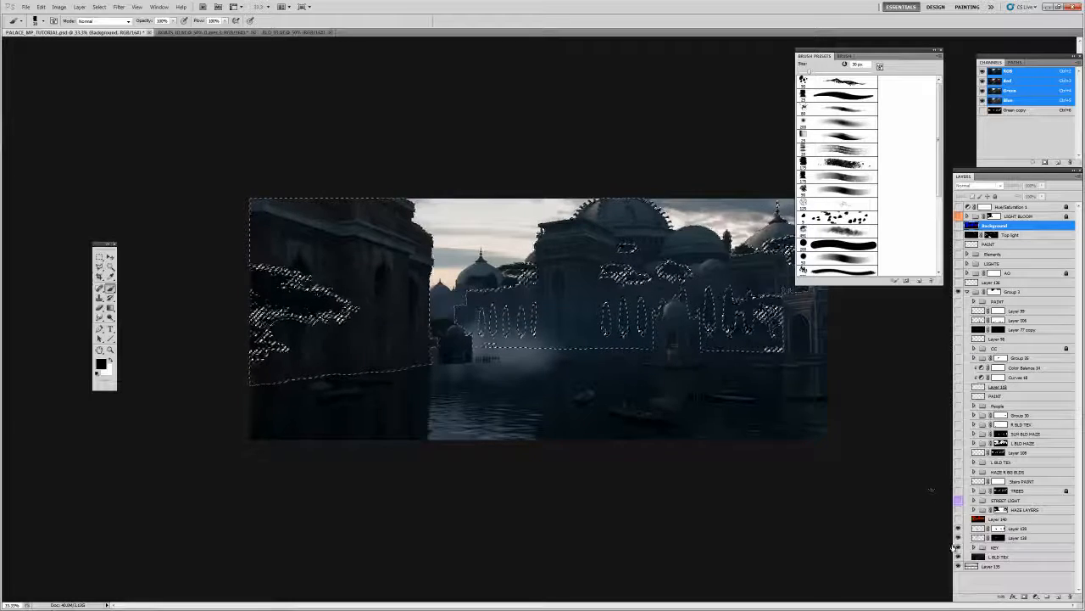
pyautogui.click(998, 528)
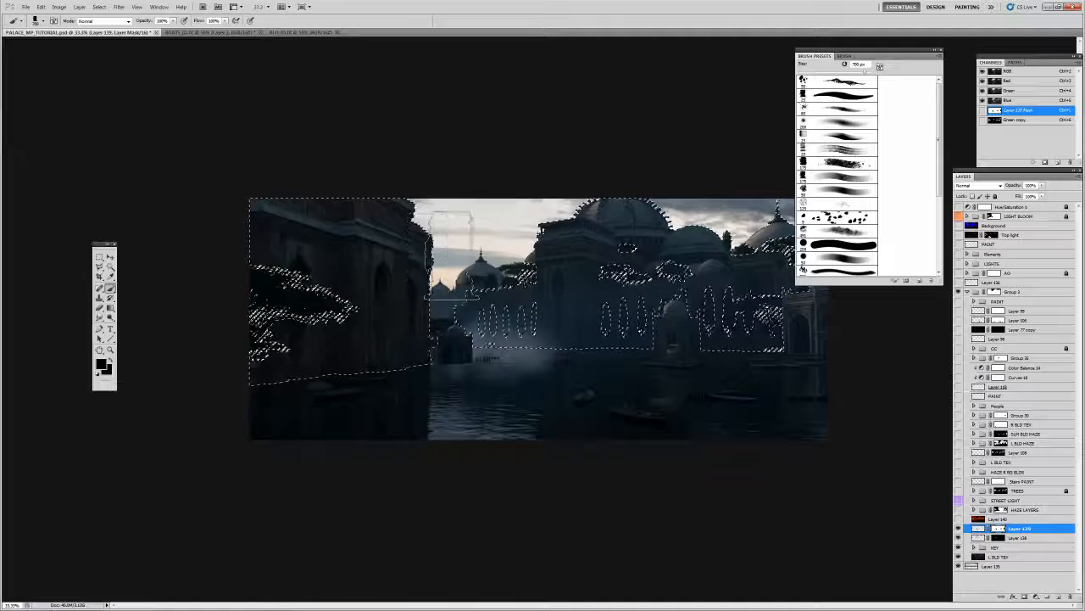
pyautogui.keyDown('alt'); pyautogui.click(998, 529); pyautogui.keyUp('alt')
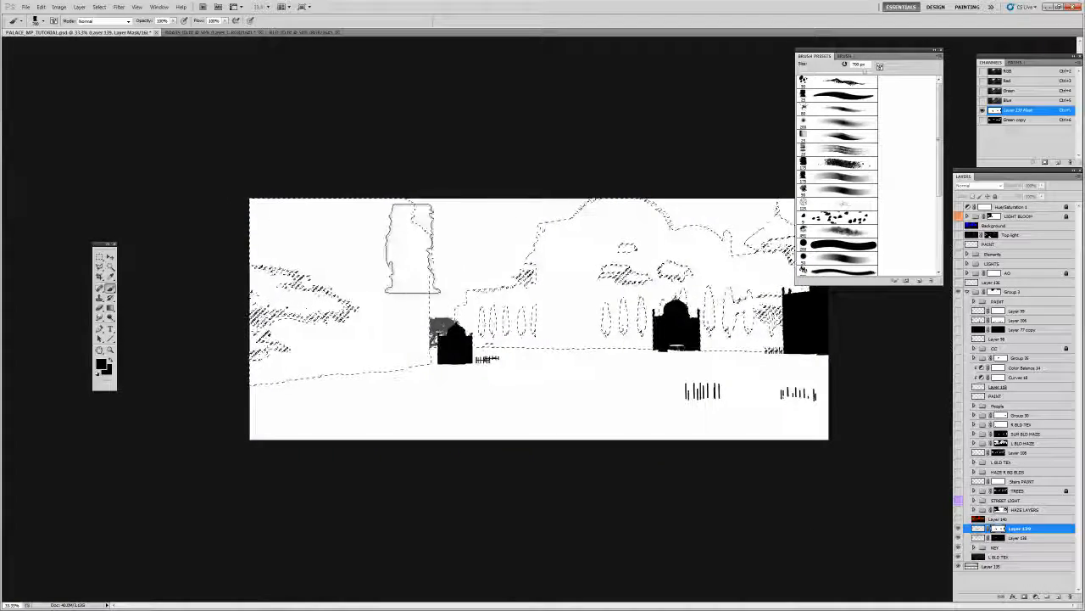
pyautogui.moveTo(411, 246); pyautogui.dragTo(414, 339)
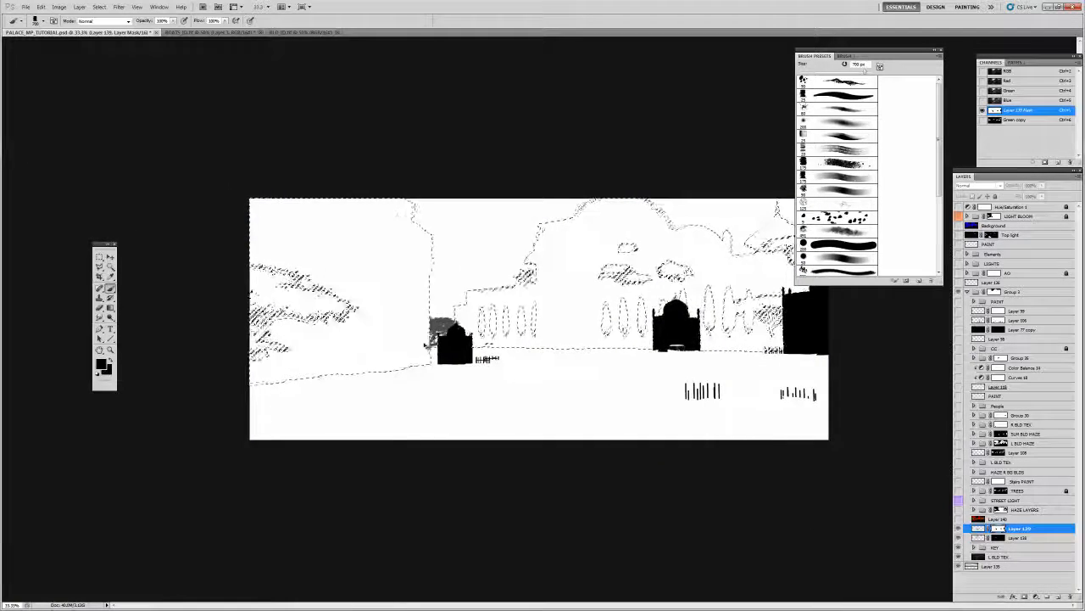
pyautogui.press('[')
pyautogui.press('[')
pyautogui.moveTo(419, 337)
pyautogui.mouseDown()
pyautogui.moveTo(418, 372)
pyautogui.moveTo(429, 232)
pyautogui.moveTo(420, 178)
pyautogui.moveTo(409, 375)
pyautogui.moveTo(384, 224)
pyautogui.moveTo(359, 220)
pyautogui.moveTo(350, 391)
pyautogui.moveTo(326, 189)
pyautogui.moveTo(302, 365)
pyautogui.mouseUp()
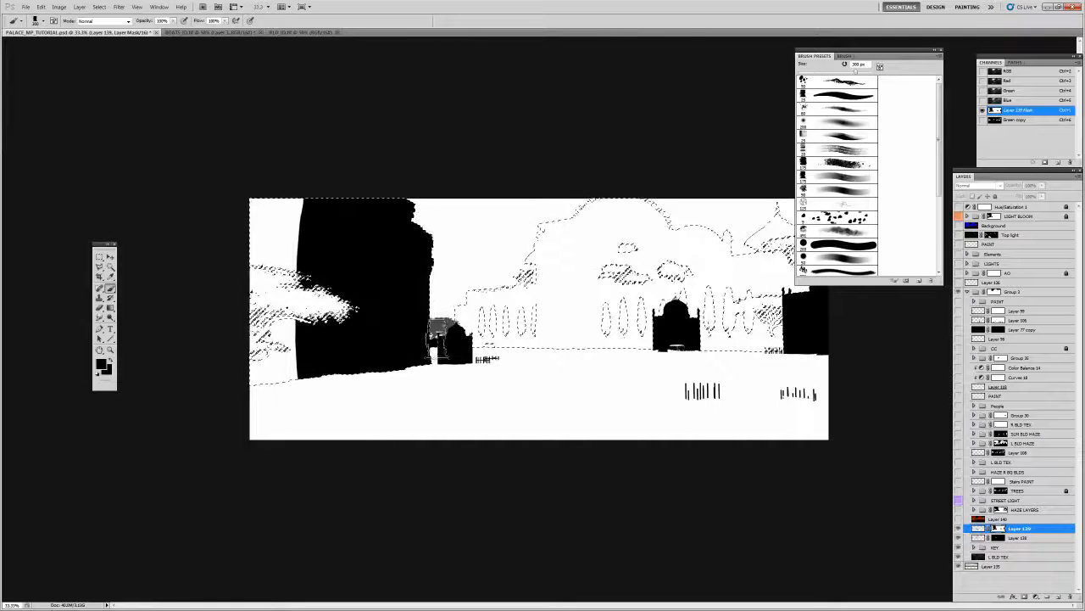
pyautogui.moveTo(452, 347); pyautogui.dragTo(442, 363)
# - Undo the black painting on Layer 139's mask
pyautogui.press('[')
pyautogui.hotkey('ctrl', 'alt', 'z')
pyautogui.hotkey('ctrl', 'alt', 'z')
pyautogui.hotkey('ctrl', 'alt', 'z')
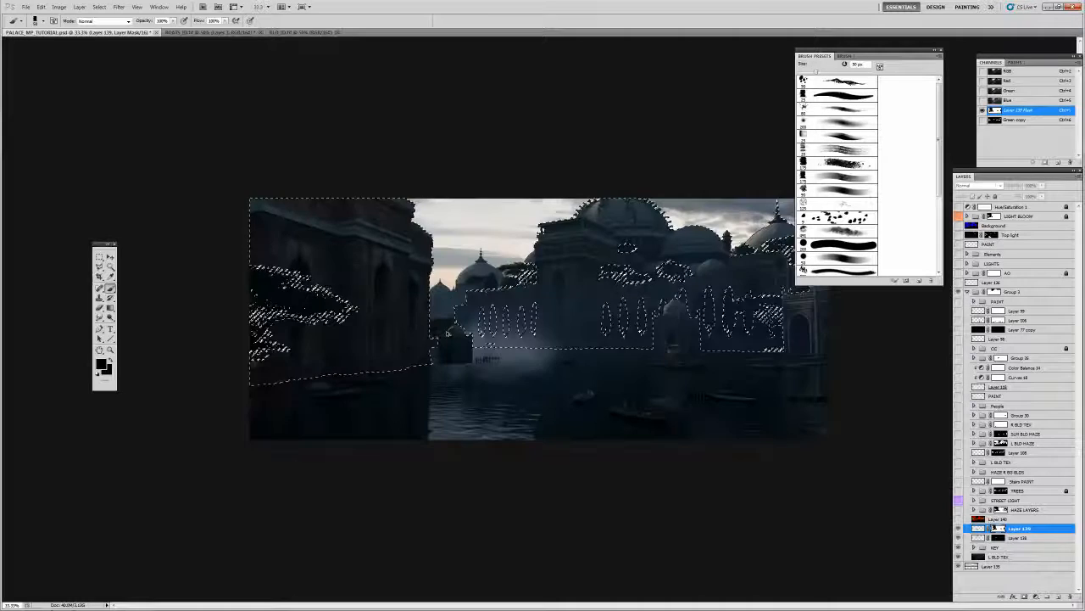
# - Subtract the gap between the large foreground building and the small domed building from the selection with the Polygonal Lasso
pyautogui.press('z')
pyautogui.click(428, 353)
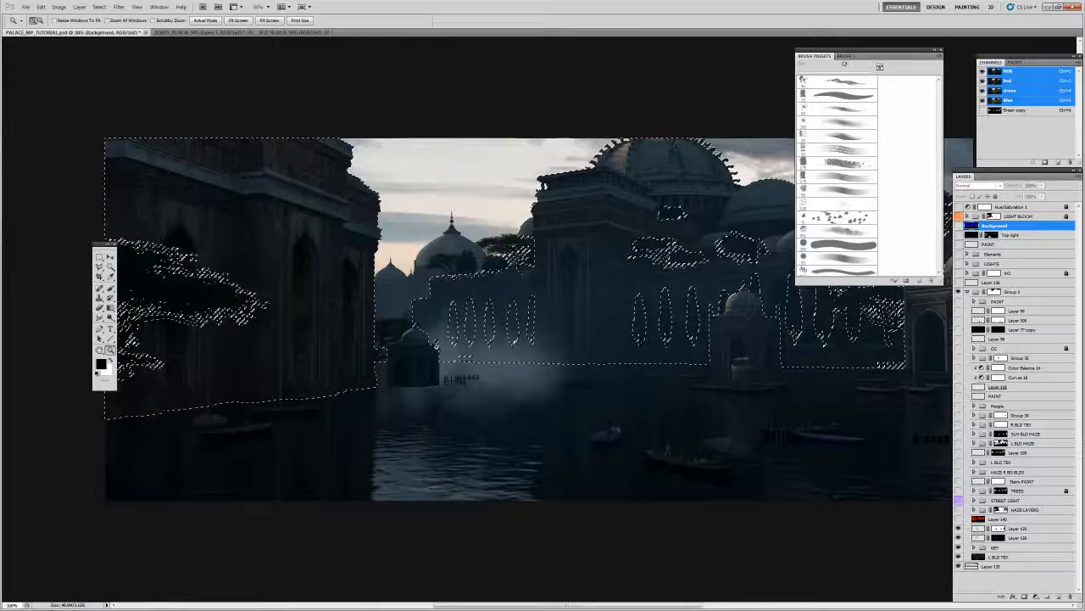
pyautogui.click(428, 354)
pyautogui.click(428, 354)
pyautogui.click(428, 349)
pyautogui.moveTo(263, 359); pyautogui.dragTo(410, 331)
pyautogui.press('l')
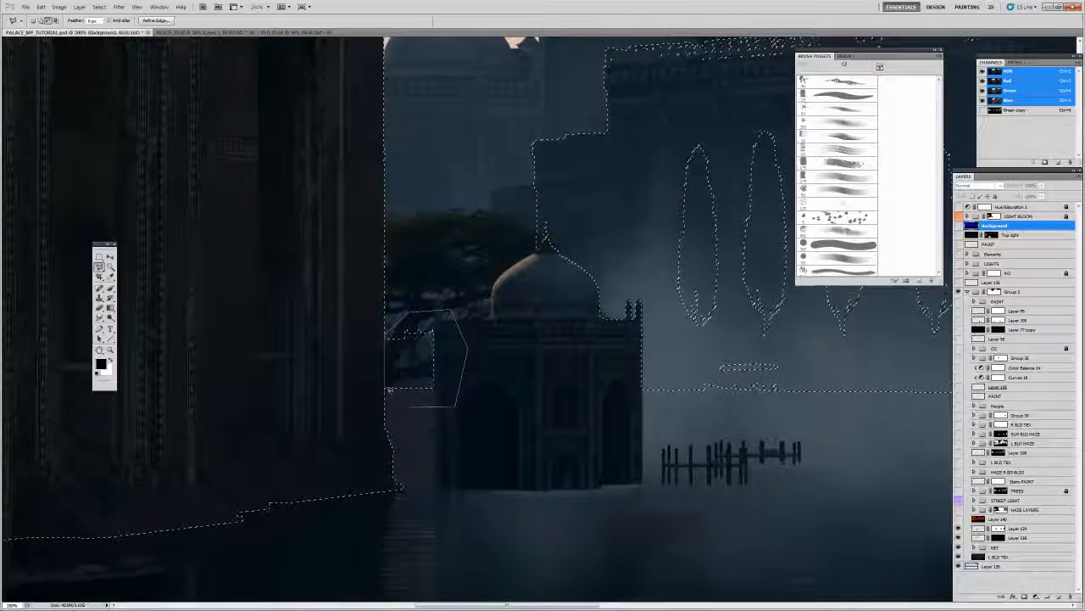
pyautogui.press('z')
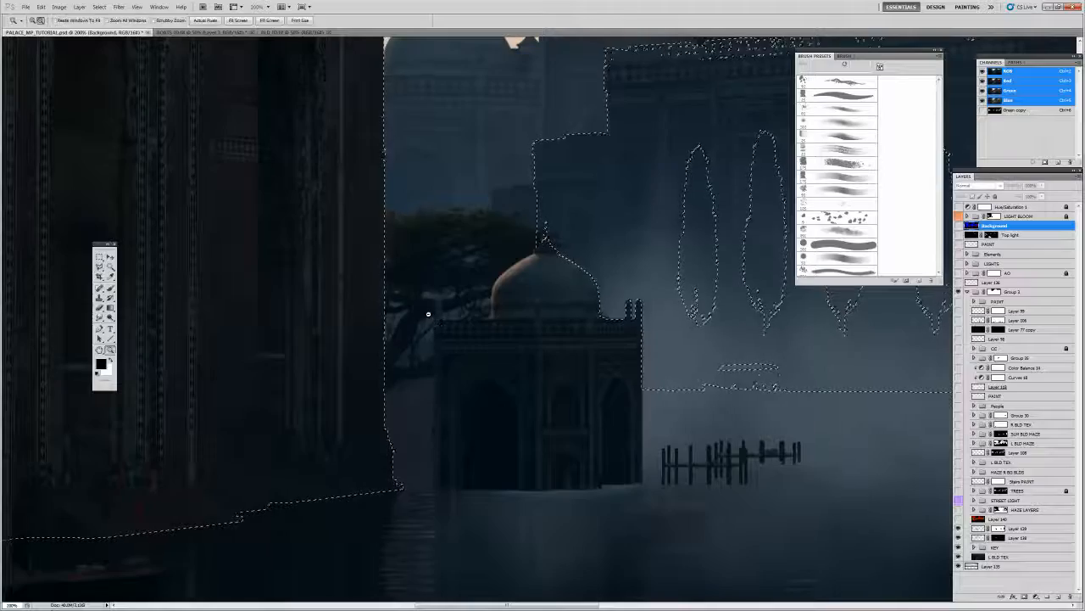
pyautogui.keyDown('alt'); pyautogui.click(429, 314); pyautogui.keyUp('alt')
pyautogui.keyDown('alt'); pyautogui.click(429, 316); pyautogui.keyUp('alt')
pyautogui.keyDown('alt'); pyautogui.click(429, 317); pyautogui.keyUp('alt')
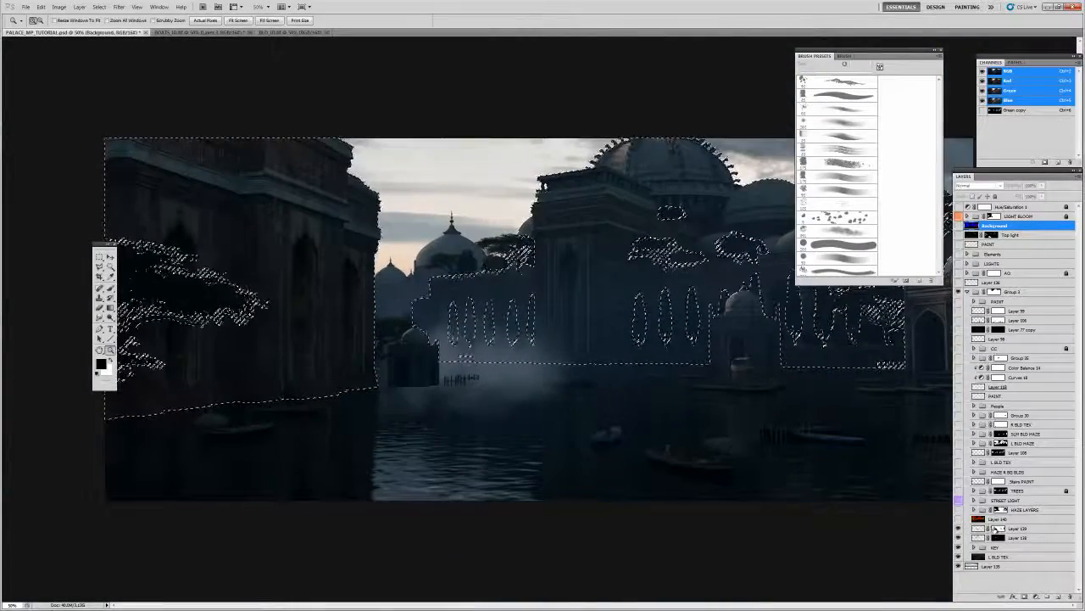
# - Paint black with a 125 px brush over the selected large foreground building on Layer 139's mask, deselect and return to the image view
pyautogui.click(997, 528)
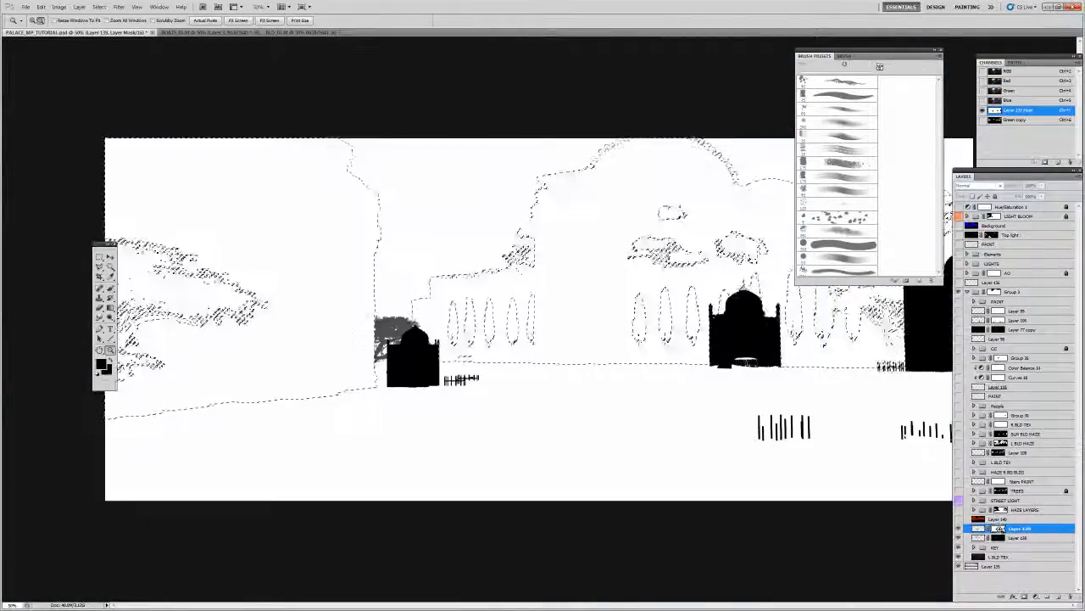
pyautogui.keyDown('alt'); pyautogui.click(998, 527); pyautogui.keyUp('alt')
pyautogui.press('l')
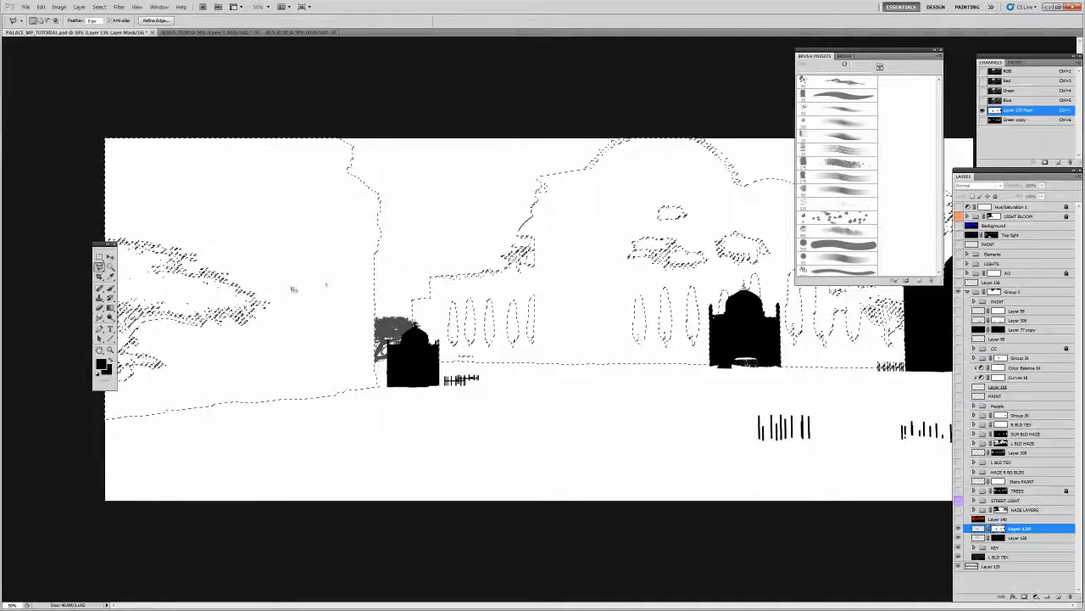
pyautogui.press('b')
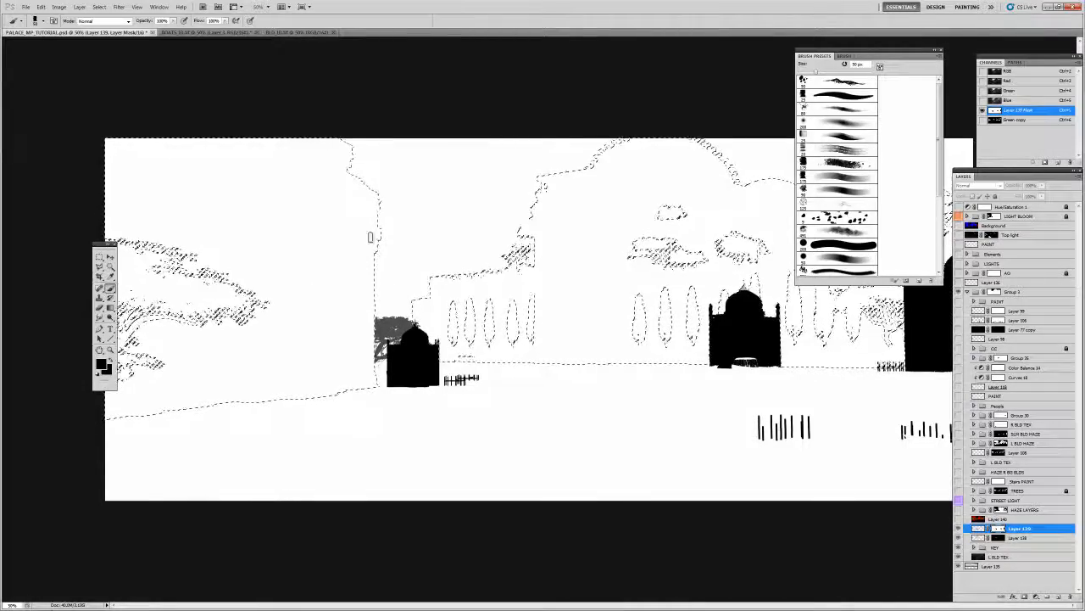
pyautogui.press(']')
pyautogui.press(']')
pyautogui.press(']')
pyautogui.press(']')
pyautogui.press(']')
pyautogui.press(']')
pyautogui.moveTo(370, 289)
pyautogui.mouseDown()
pyautogui.moveTo(371, 400)
pyautogui.moveTo(386, 146)
pyautogui.moveTo(356, 376)
pyautogui.moveTo(368, 146)
pyautogui.moveTo(335, 297)
pyautogui.moveTo(325, 272)
pyautogui.moveTo(297, 392)
pyautogui.mouseUp()
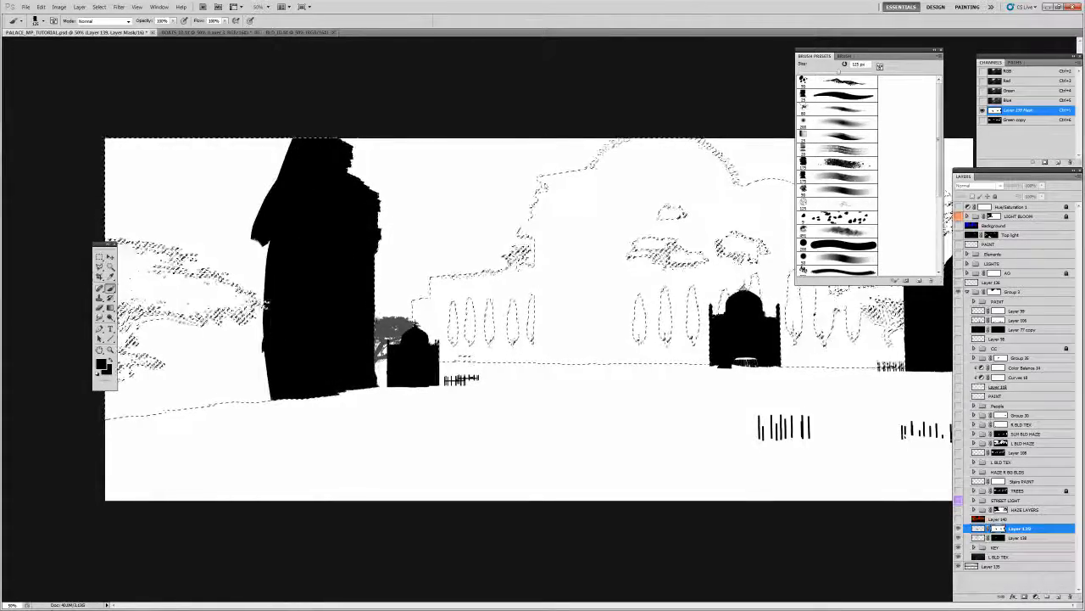
pyautogui.hotkey('ctrl', 'd')
pyautogui.press('v')
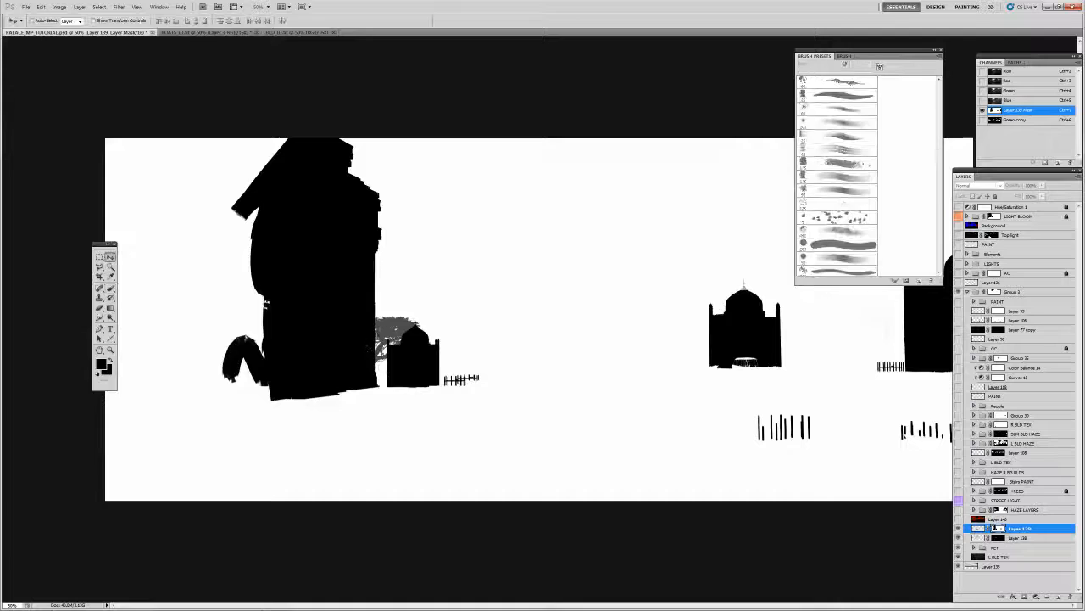
pyautogui.click(980, 531)
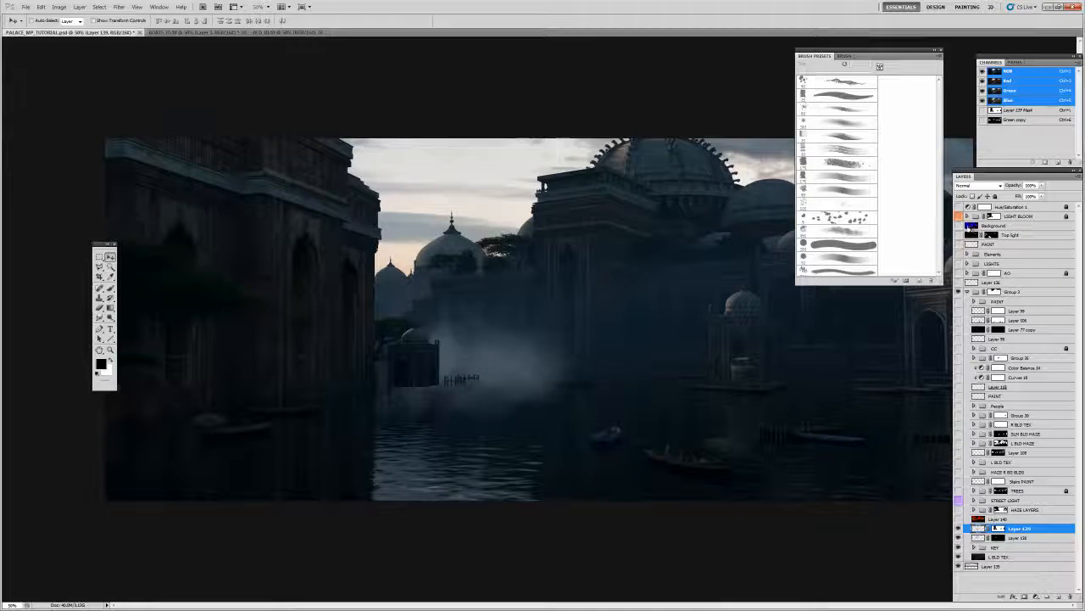
# - Show the red-and-green ID layer, Layer 140, and move it above the Background ID layer
pyautogui.click(995, 225)
pyautogui.click(959, 226)
pyautogui.click(959, 225)
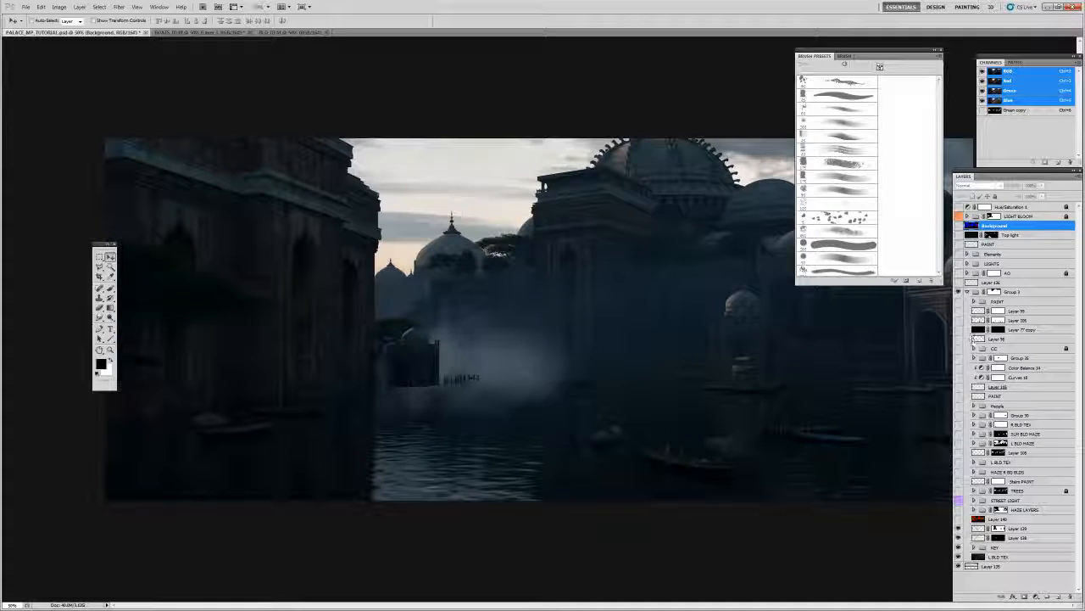
pyautogui.click(959, 518)
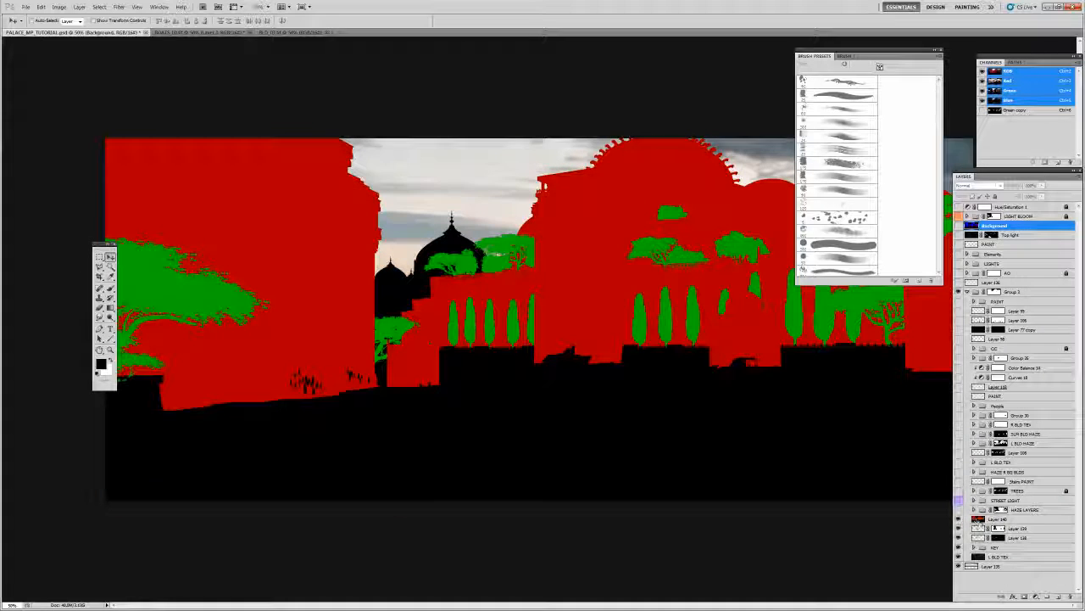
pyautogui.moveTo(991, 219); pyautogui.dragTo(982, 225)
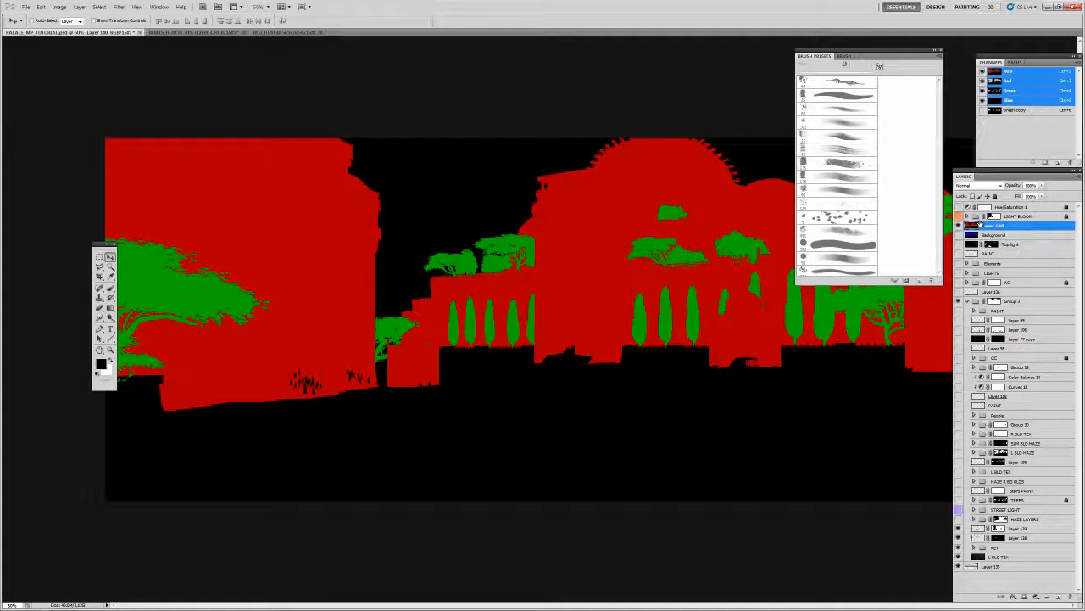
# - Duplicate the green channel of Layer 140, which isolates the trees
pyautogui.click(996, 91)
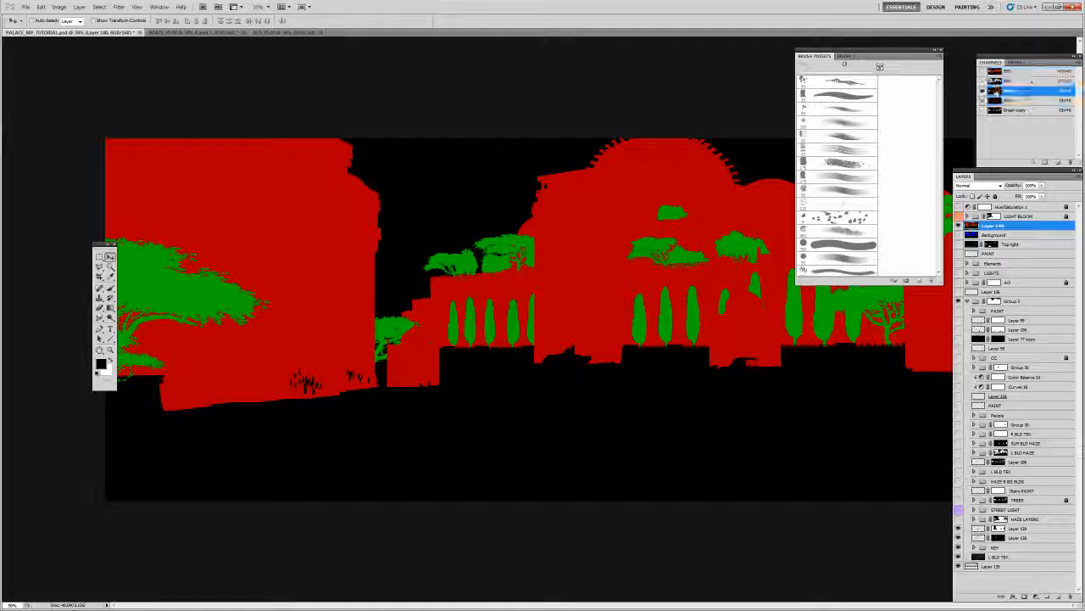
pyautogui.scroll(1, 994, 97)
pyautogui.moveTo(996, 92); pyautogui.dragTo(1059, 162)
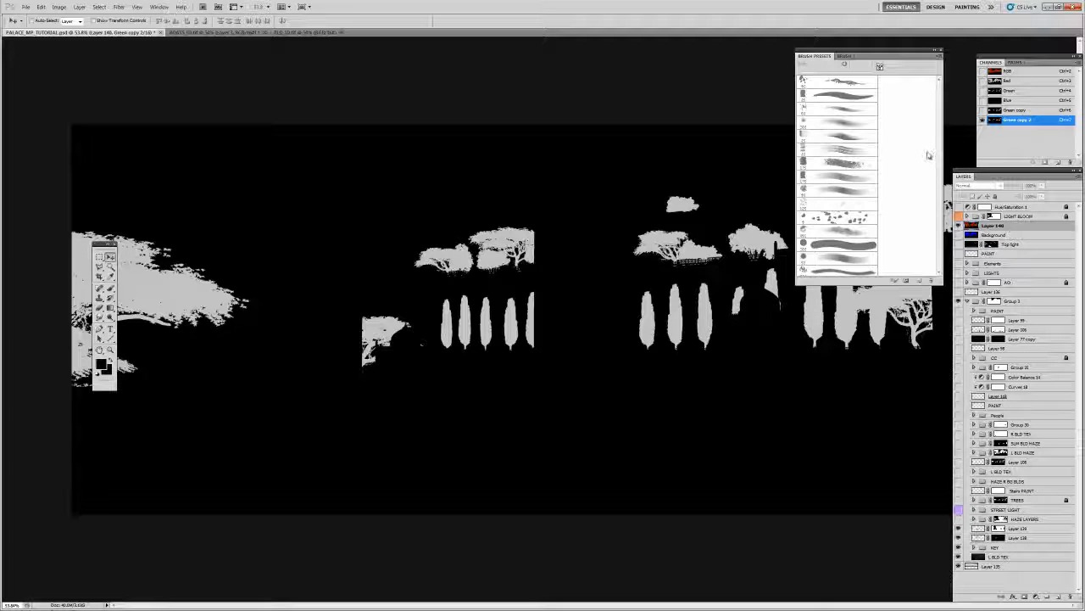
# - Turn the grey trees in the duplicated green channel pure white by sampling them as the white point in Curves
pyautogui.click(58, 6)
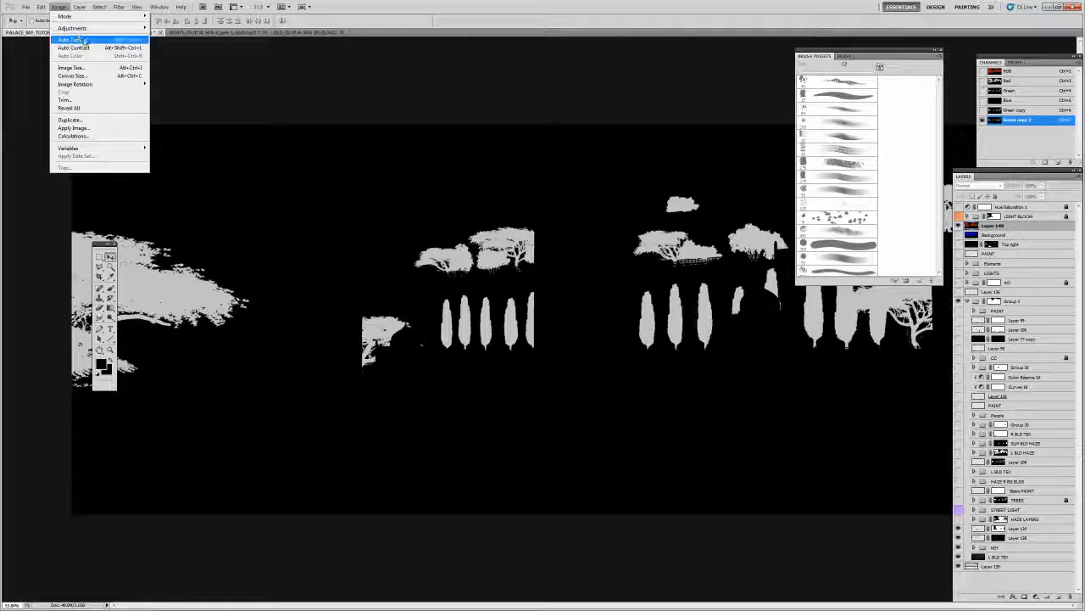
pyautogui.moveTo(102, 28)
pyautogui.click(185, 47)
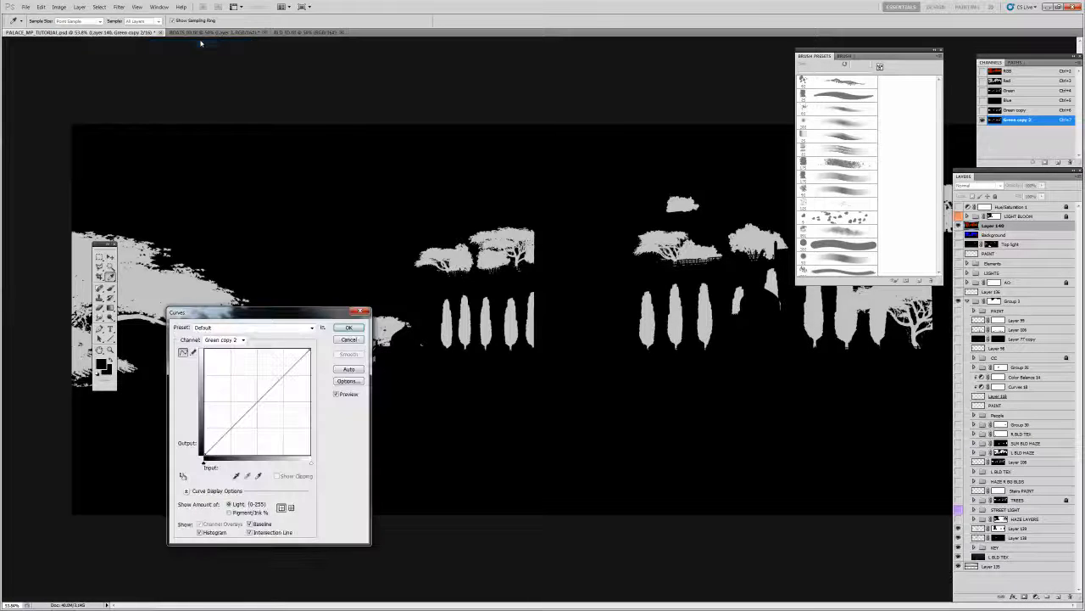
pyautogui.moveTo(254, 311); pyautogui.dragTo(582, 222)
pyautogui.click(591, 386)
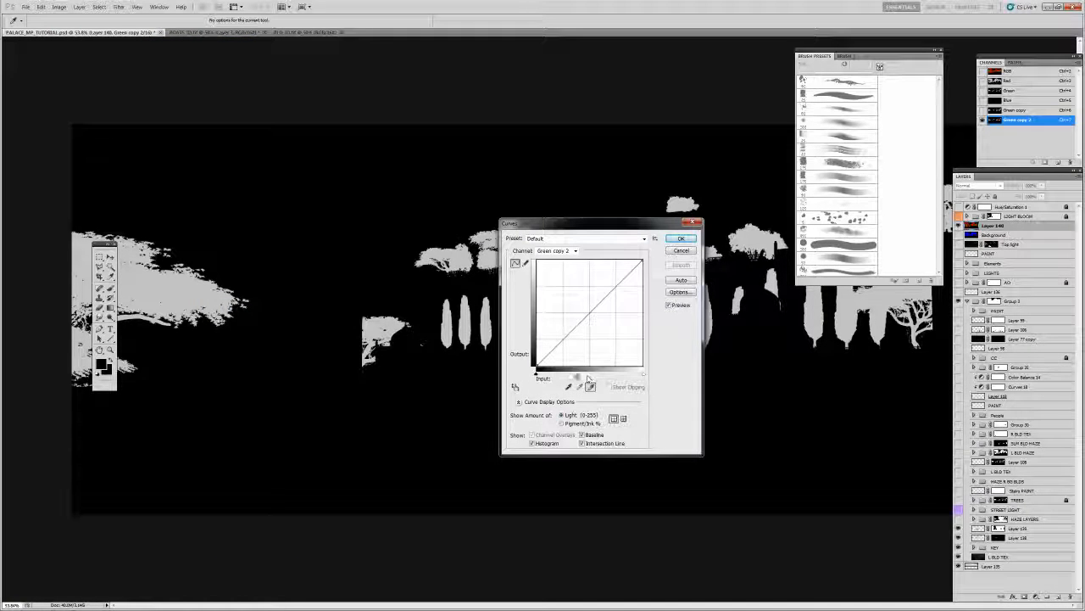
pyautogui.click(391, 323)
pyautogui.click(681, 239)
# - Restore the RGB composite view and hide Layer 140
pyautogui.click(996, 71)
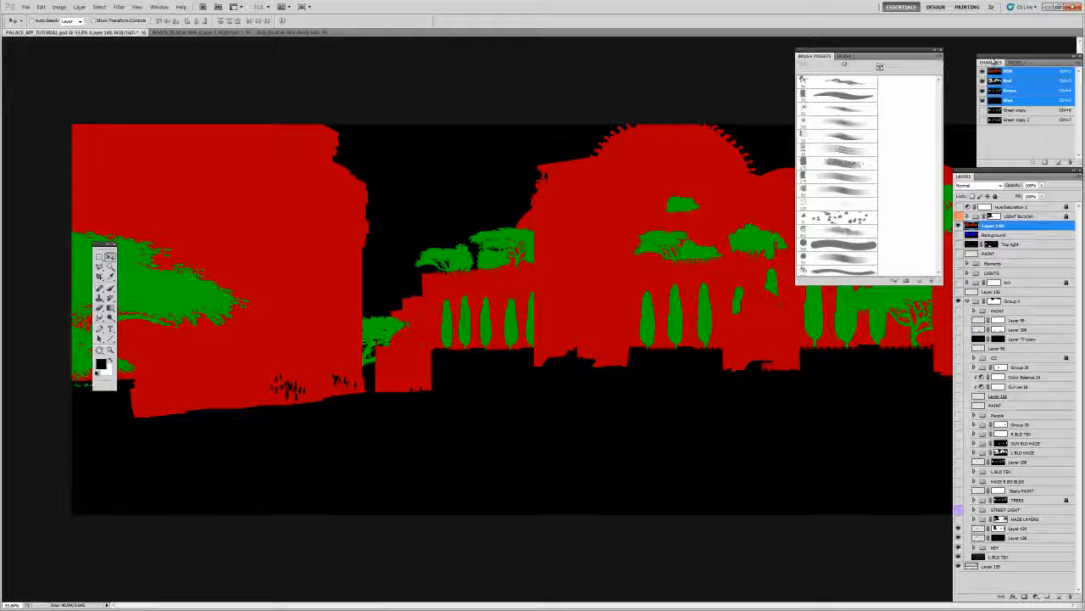
pyautogui.scroll(1, 994, 91)
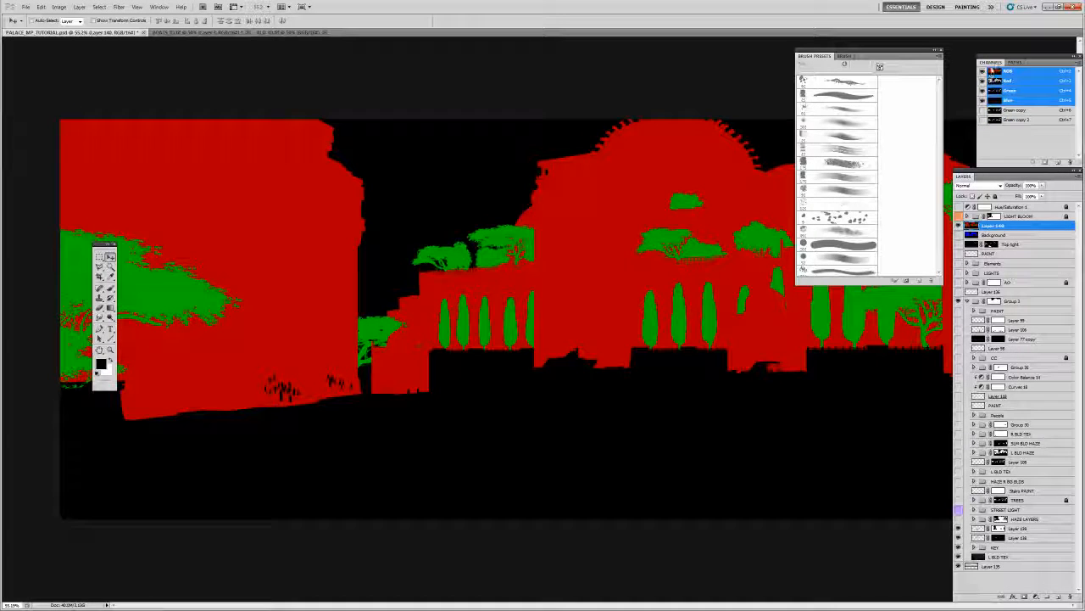
pyautogui.click(960, 226)
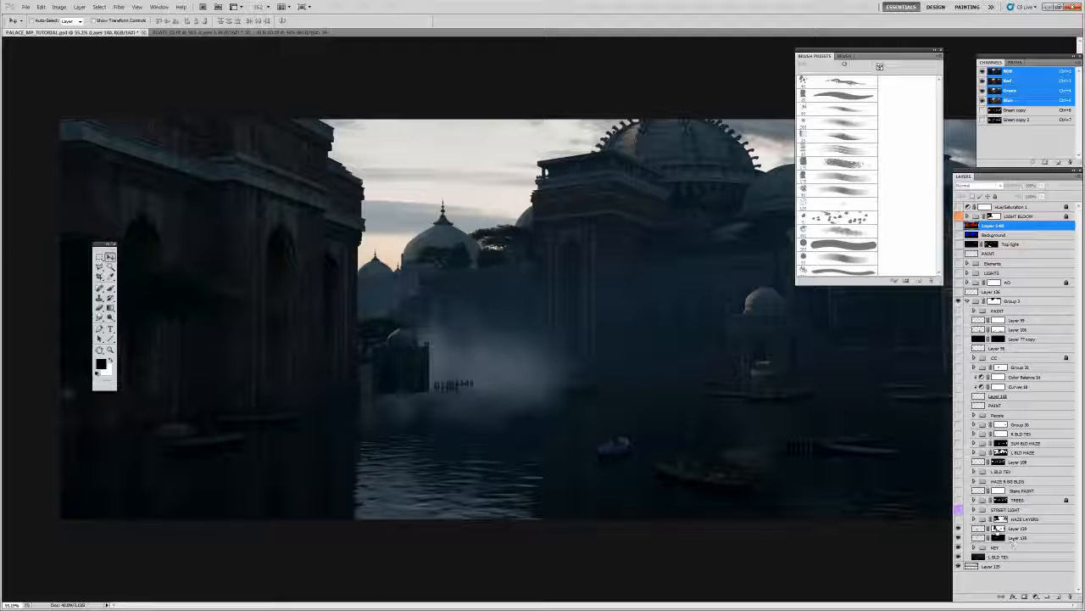
# - Erase haze along the water's edge on Layer 139's mask with the cloudy eraser, enlarging it to 400 px
pyautogui.click(1000, 528)
pyautogui.press('b')
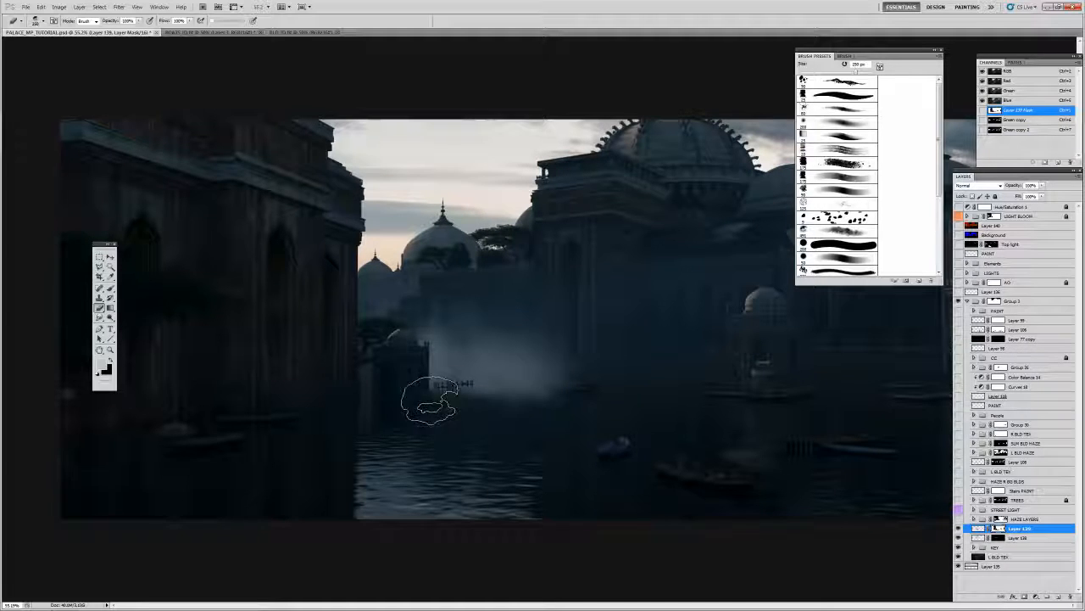
pyautogui.press(']')
pyautogui.press(']')
pyautogui.press(']')
pyautogui.press(']')
pyautogui.press('[')
pyautogui.press('[')
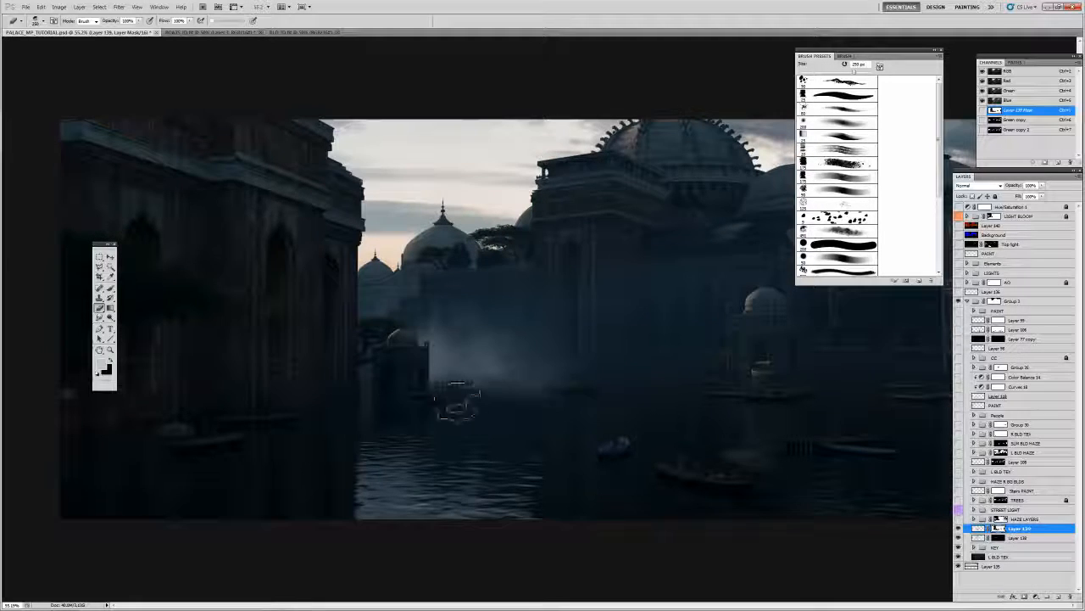
pyautogui.press(']')
pyautogui.press(']')
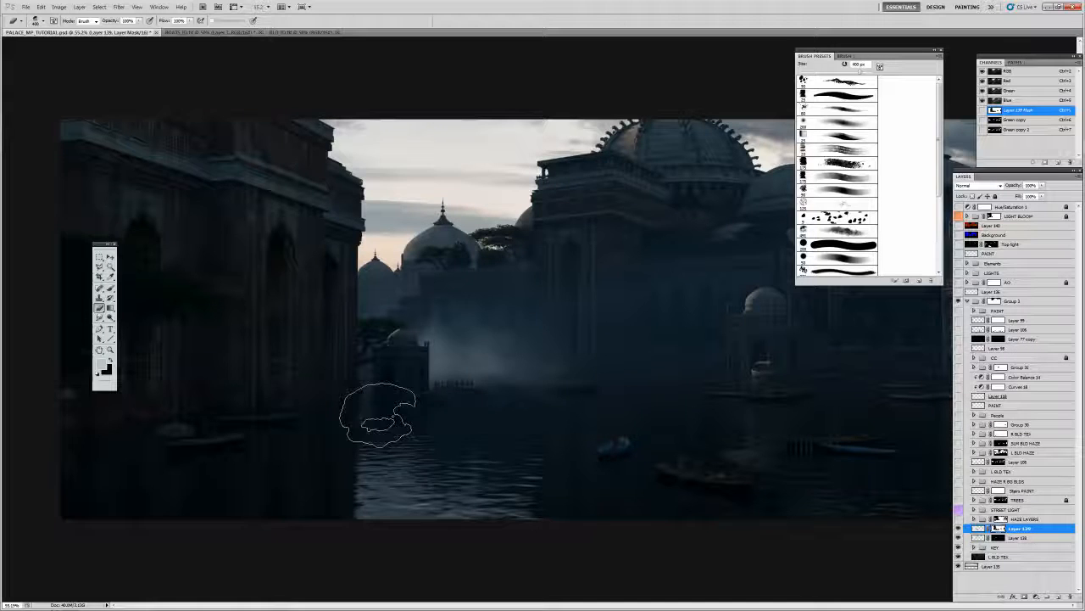
# - Copy the blue boats Background layer from BOATS_ID and paste it above the Background ID layer in the palace document
pyautogui.click(203, 33)
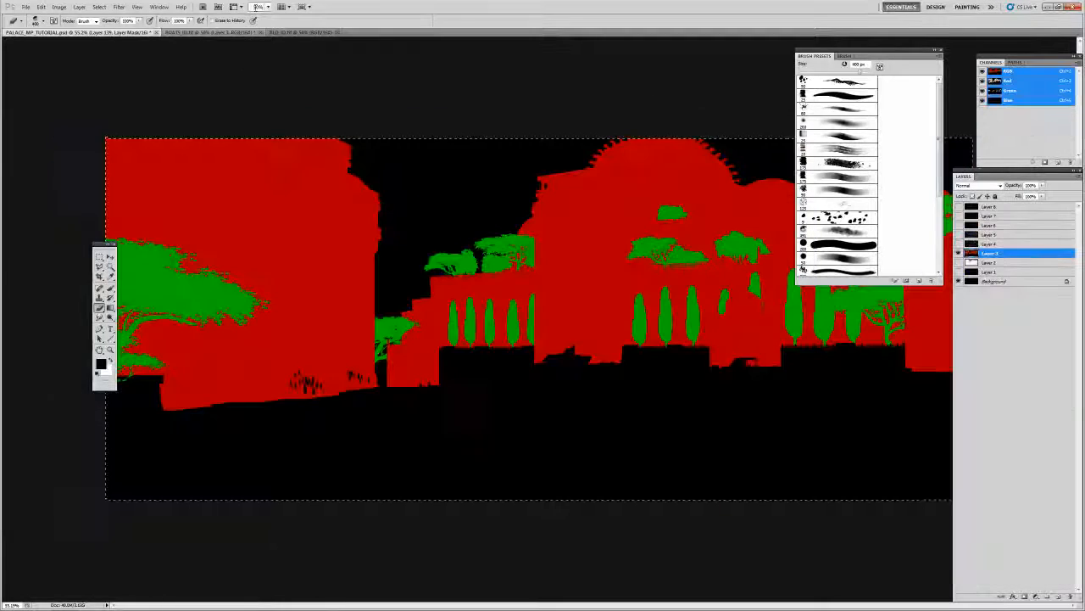
pyautogui.click(959, 253)
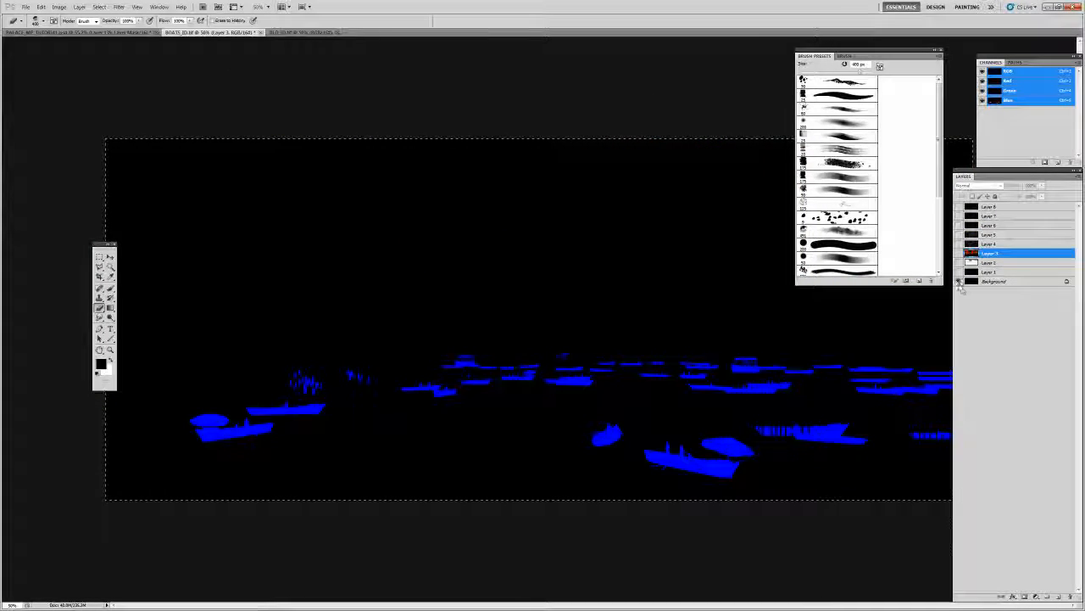
pyautogui.click(988, 282)
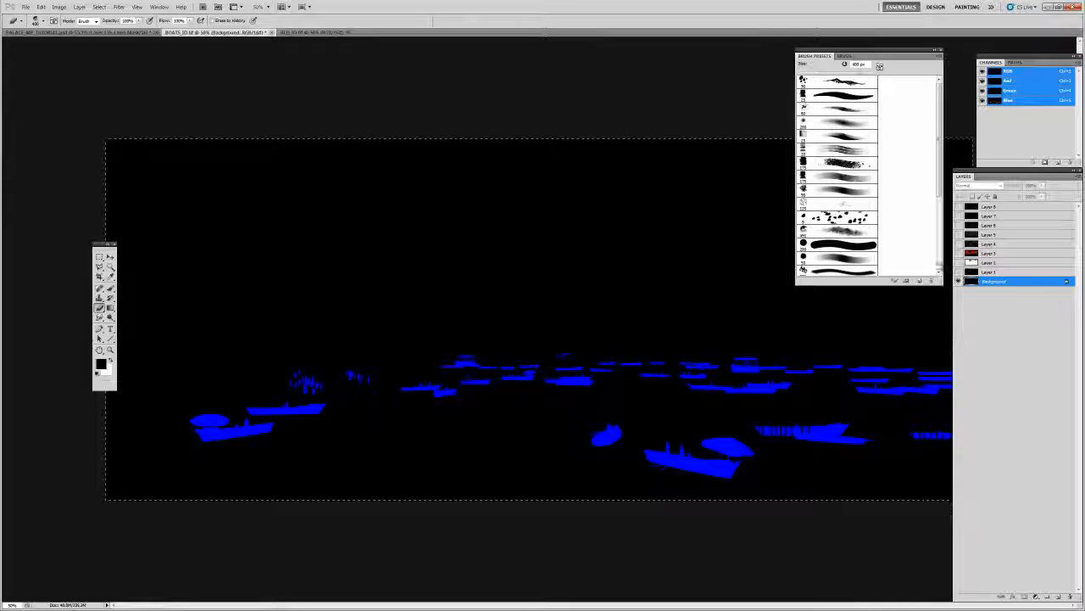
pyautogui.click(101, 32)
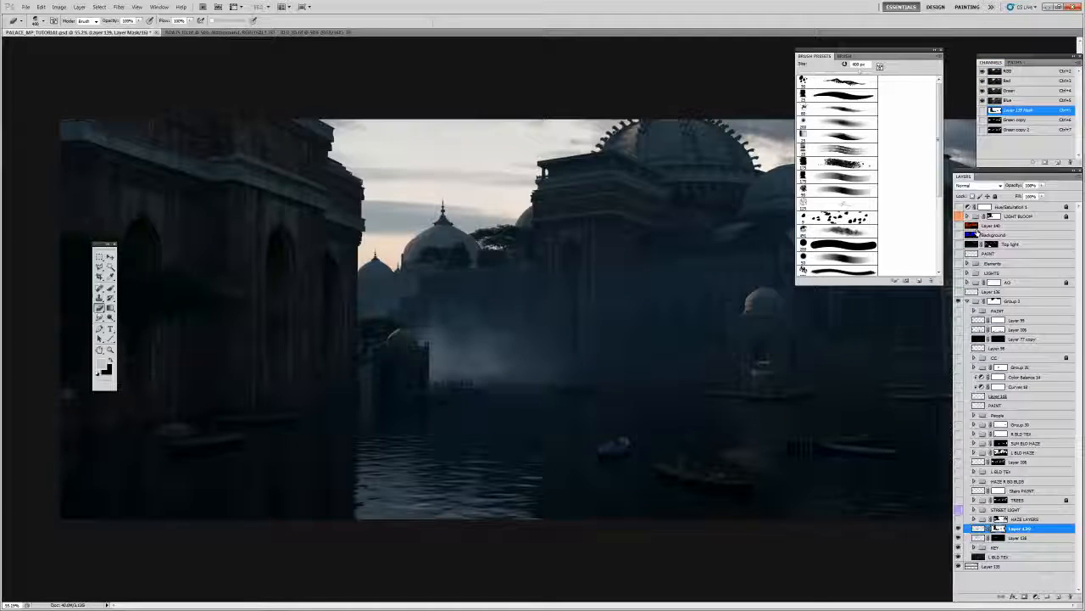
pyautogui.hotkey('ctrl', 'v')
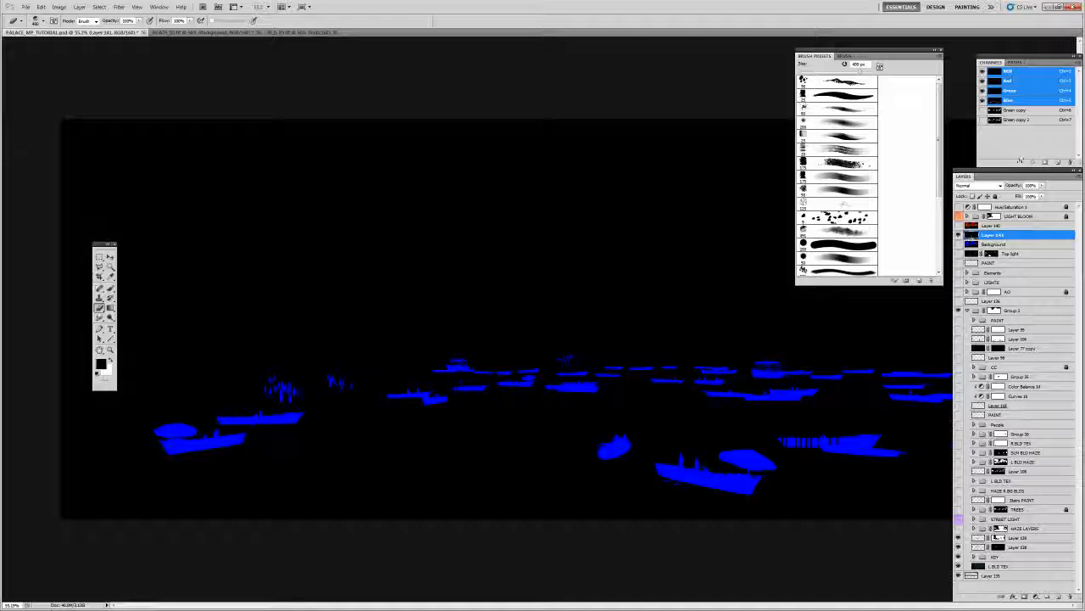
# - Load the pasted boat layer's blue channel as a selection, hide that layer and deselect
pyautogui.keyDown('ctrl'); pyautogui.click(997, 101); pyautogui.keyUp('ctrl')
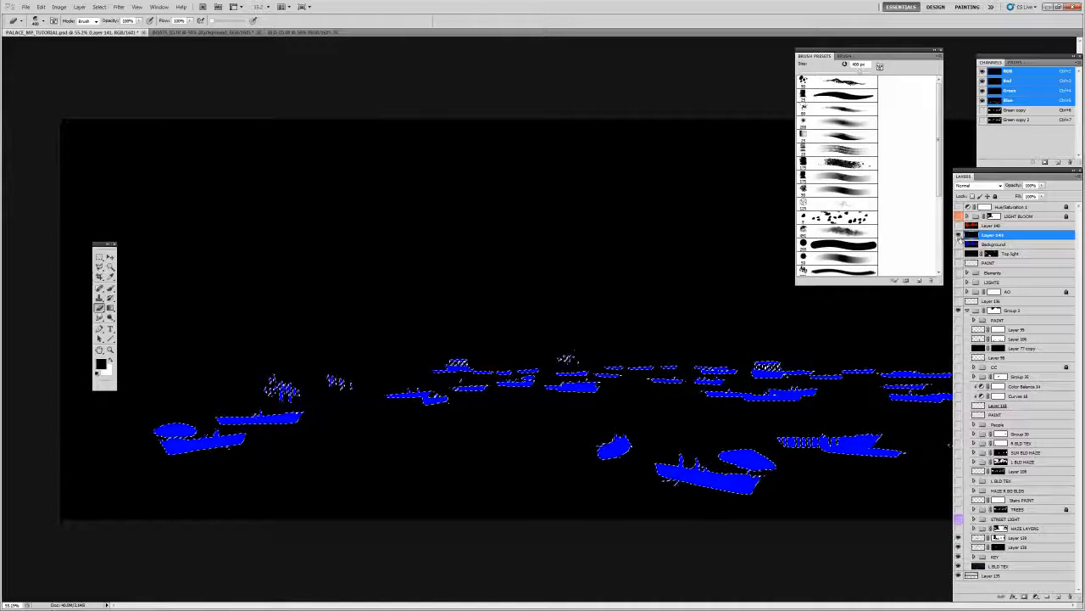
pyautogui.click(959, 234)
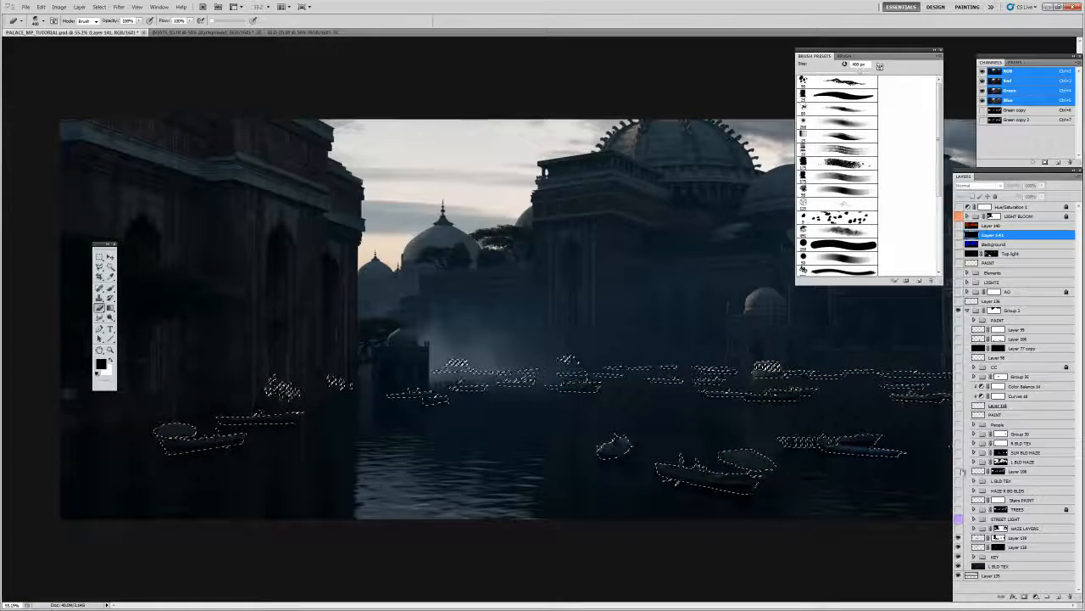
pyautogui.hotkey('ctrl', 'd')
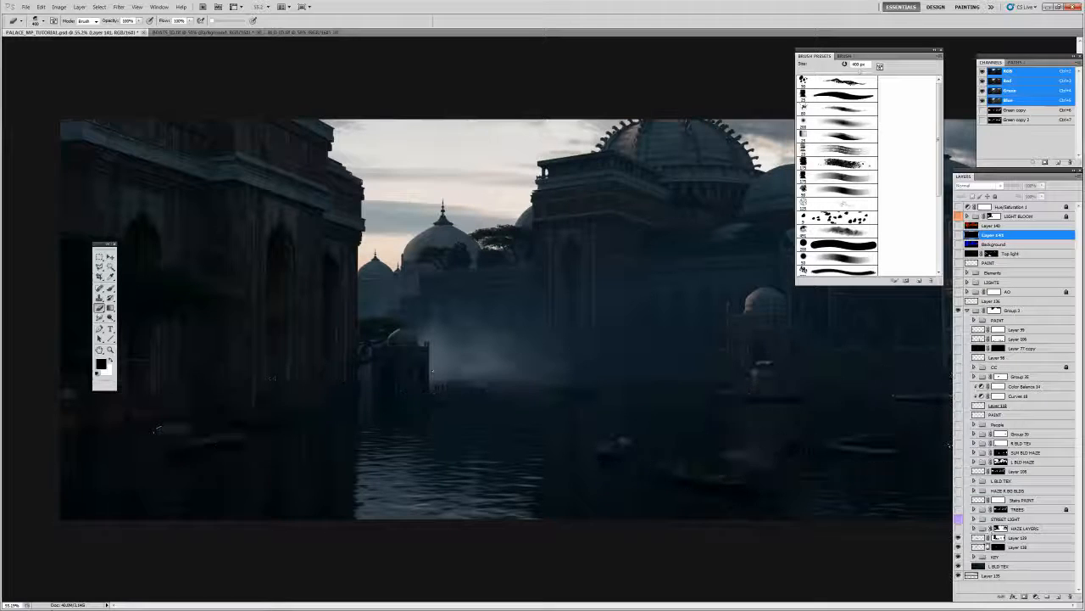
# - Refine the haze near the water's edge on Layer 139's mask with a 125 px eraser and on the layer itself at 175 px
pyautogui.click(999, 537)
pyautogui.press('x')
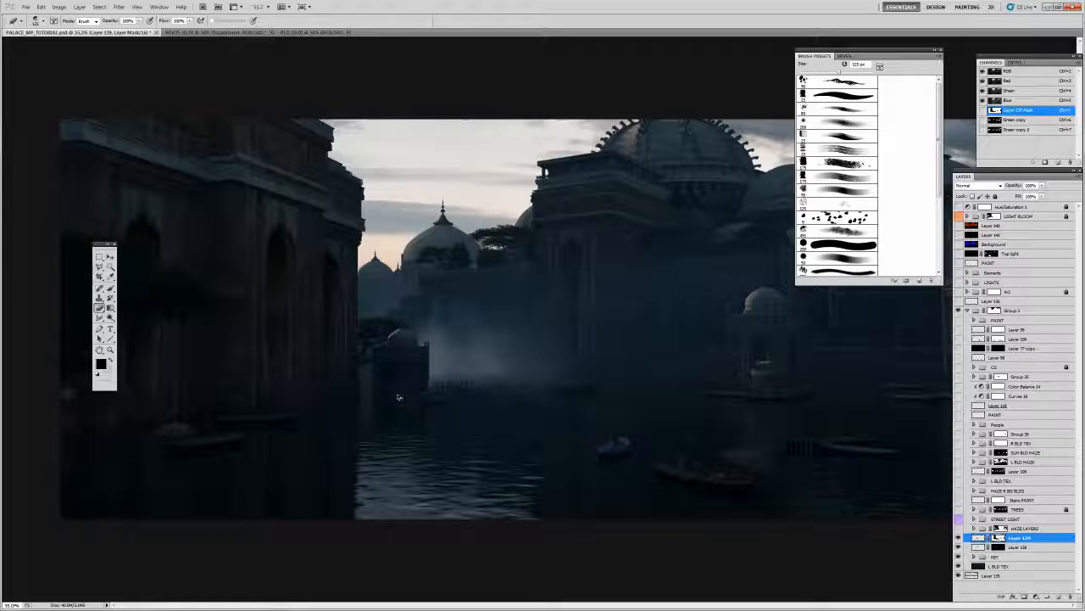
pyautogui.press('x')
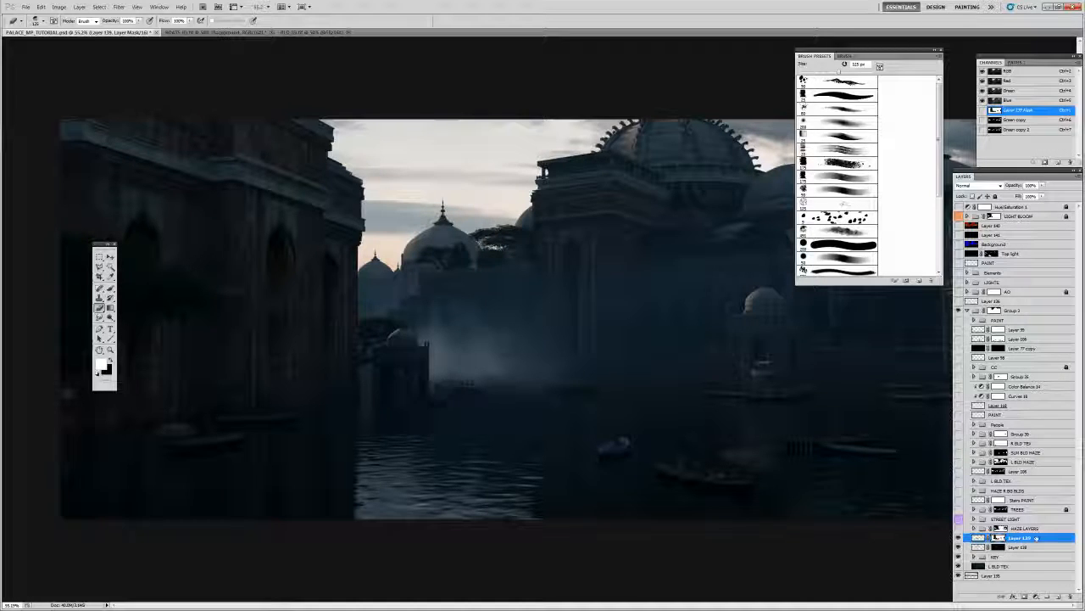
pyautogui.click(980, 537)
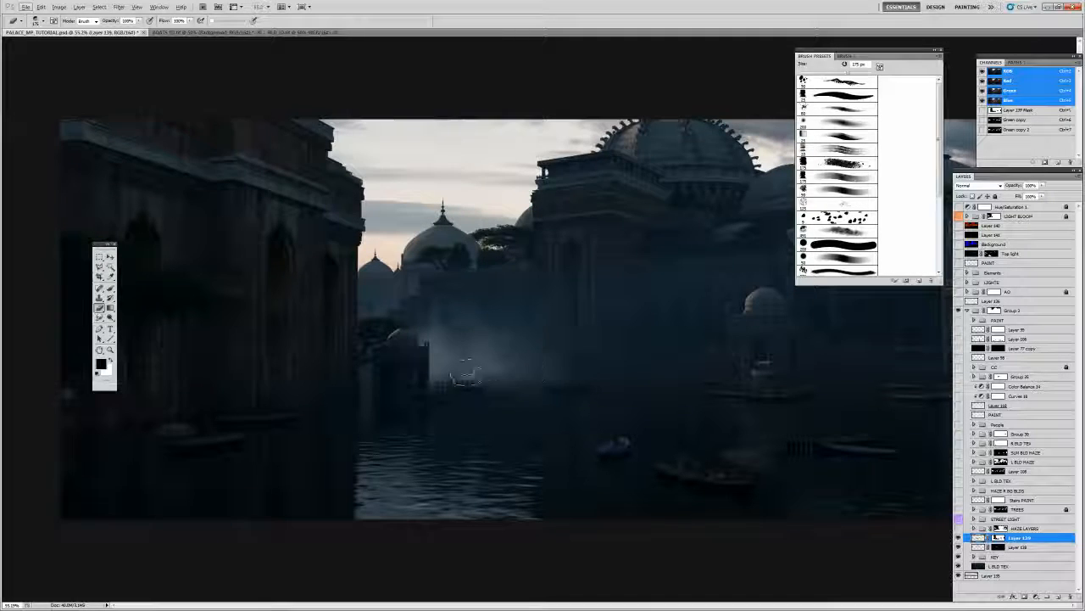
# - Soften the haze along the water's edge on Layer 139 with a 300 px eraser at reduced opacity, then at 250 px
pyautogui.press(']')
pyautogui.press(']')
pyautogui.press(']')
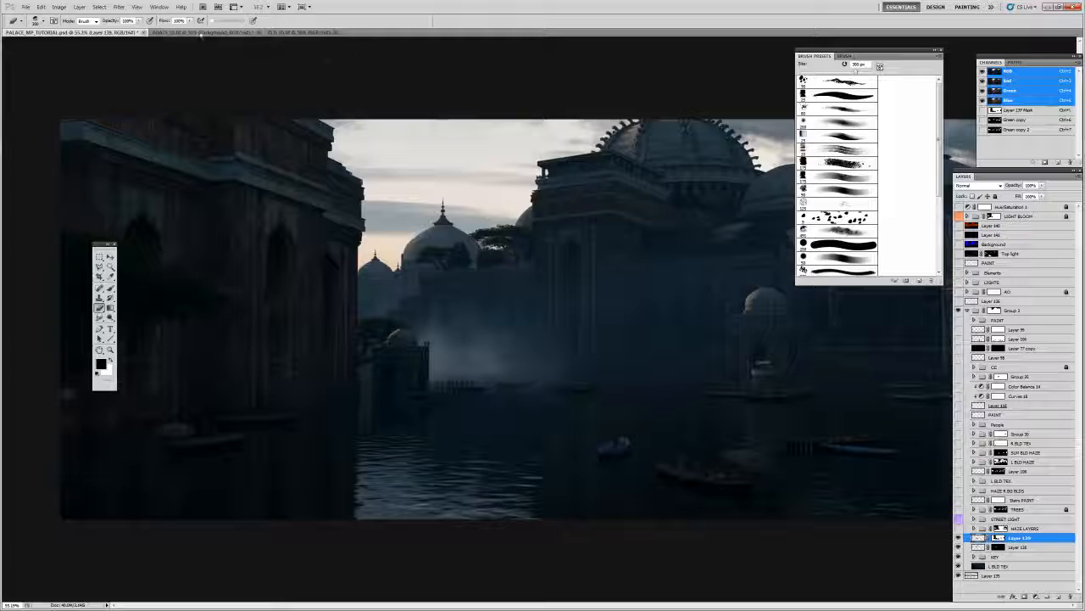
pyautogui.moveTo(139, 22); pyautogui.dragTo(78, 40)
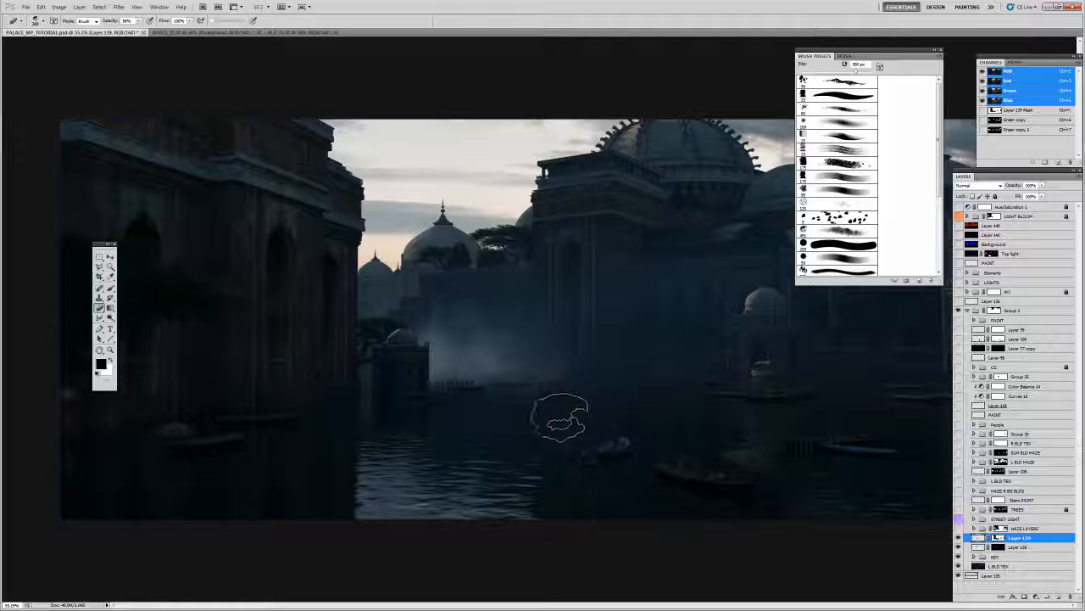
pyautogui.press('[')
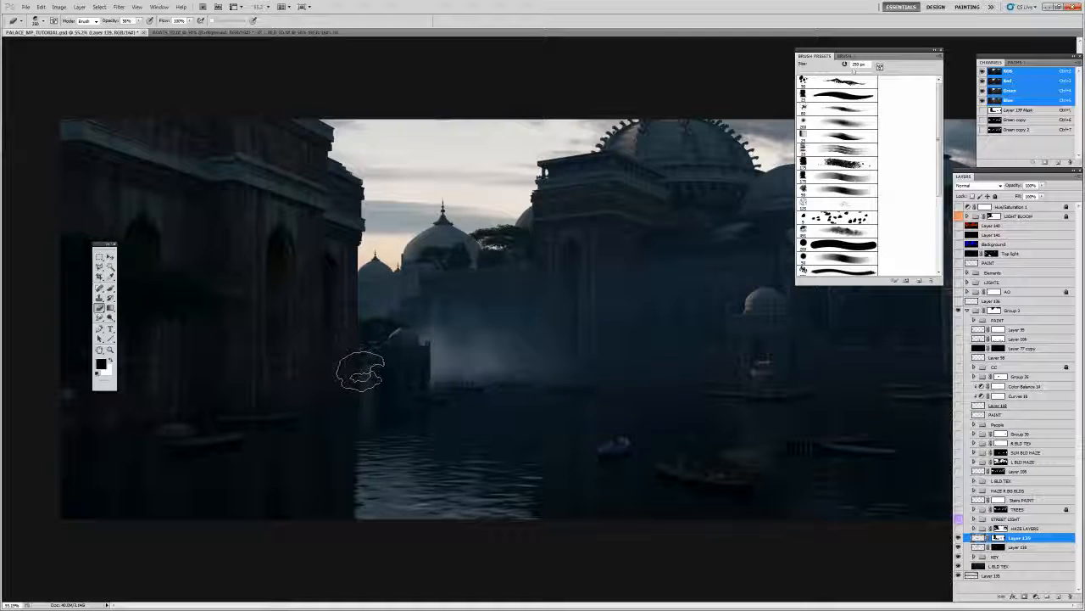
# - Paint haze in a sampled grey around the small domed building on Layer 139 with a 250 px brush, then erase its lower edge
pyautogui.press('b')
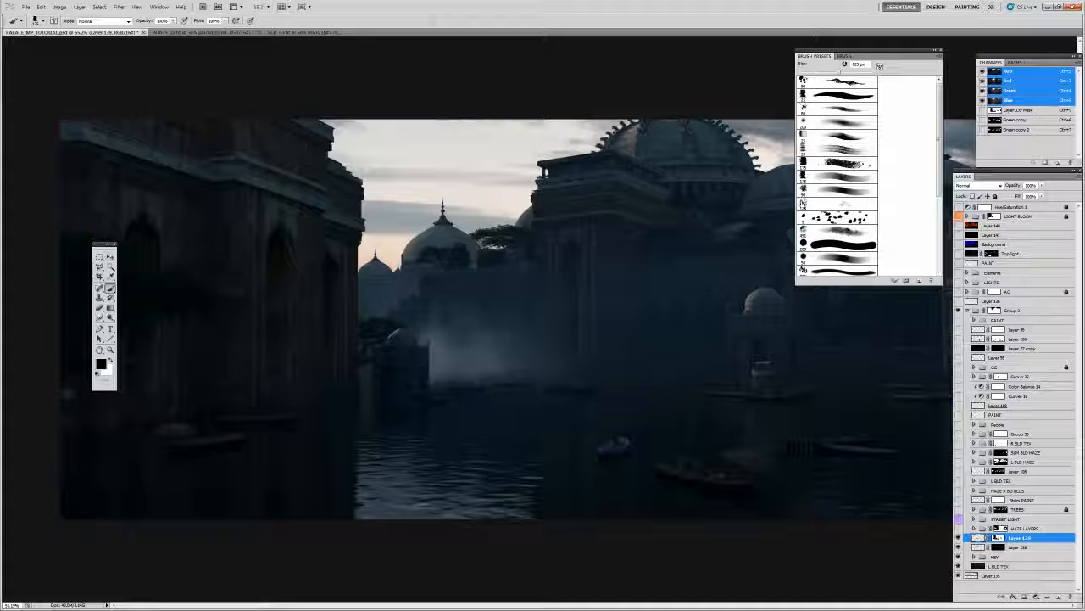
pyautogui.press('p')
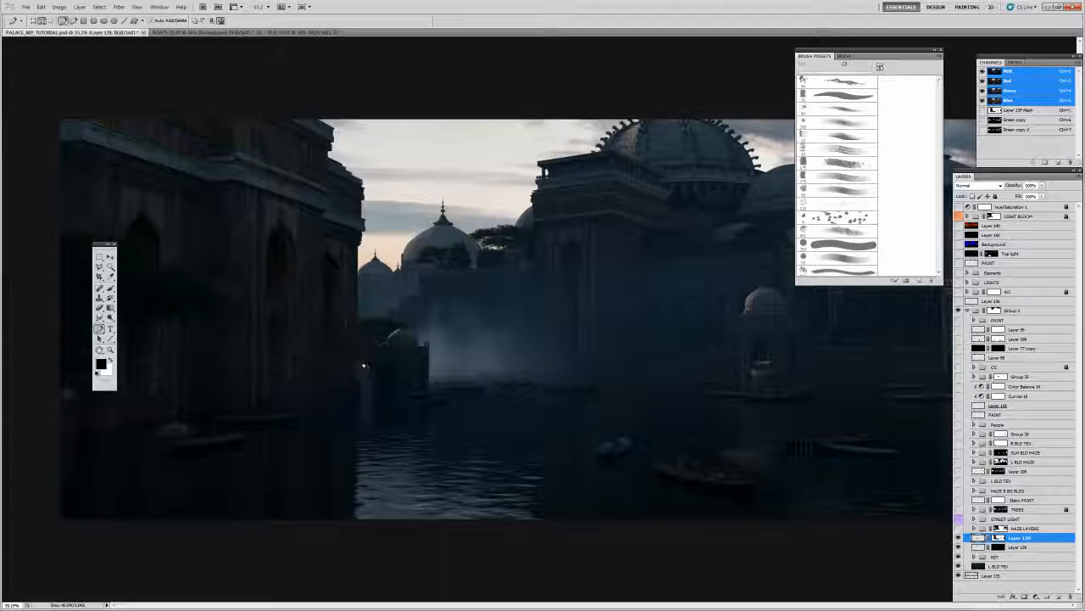
pyautogui.press('b')
pyautogui.press('[')
pyautogui.press('[')
pyautogui.press('[')
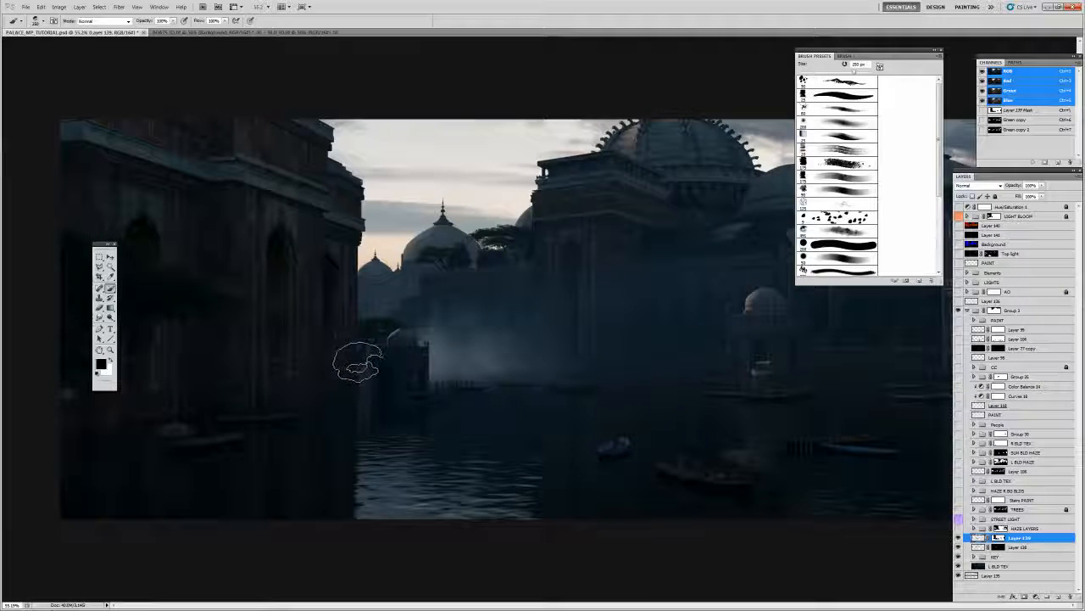
pyautogui.press('x')
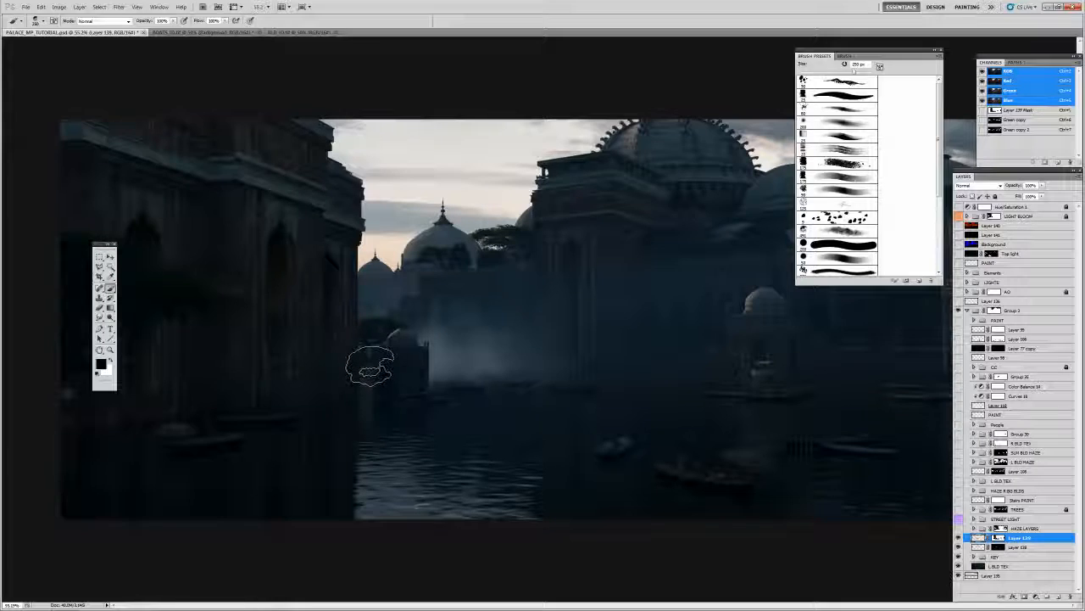
pyautogui.press('i')
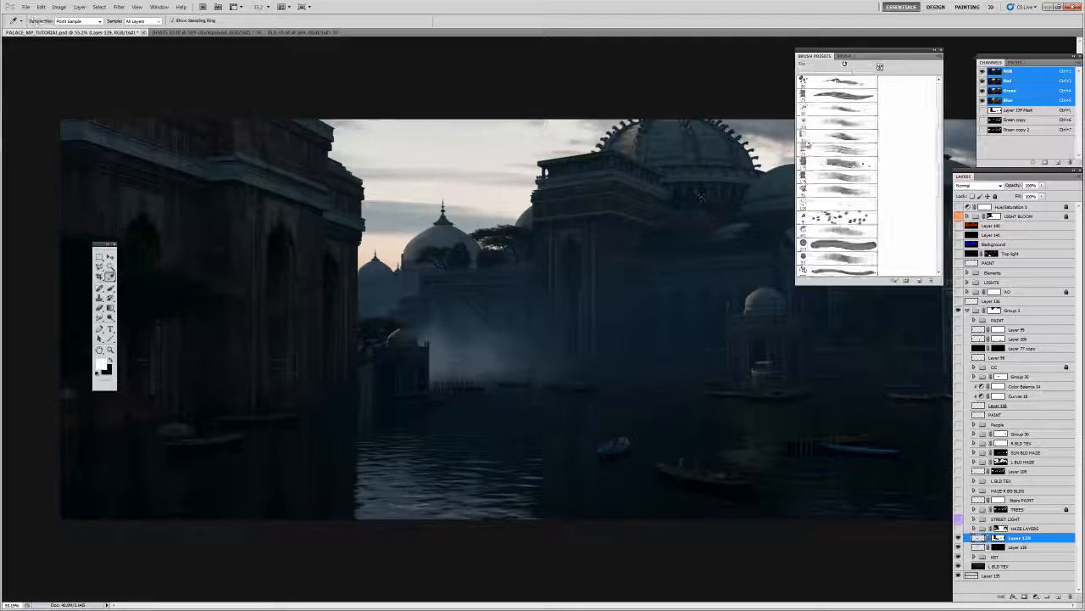
pyautogui.click(789, 131)
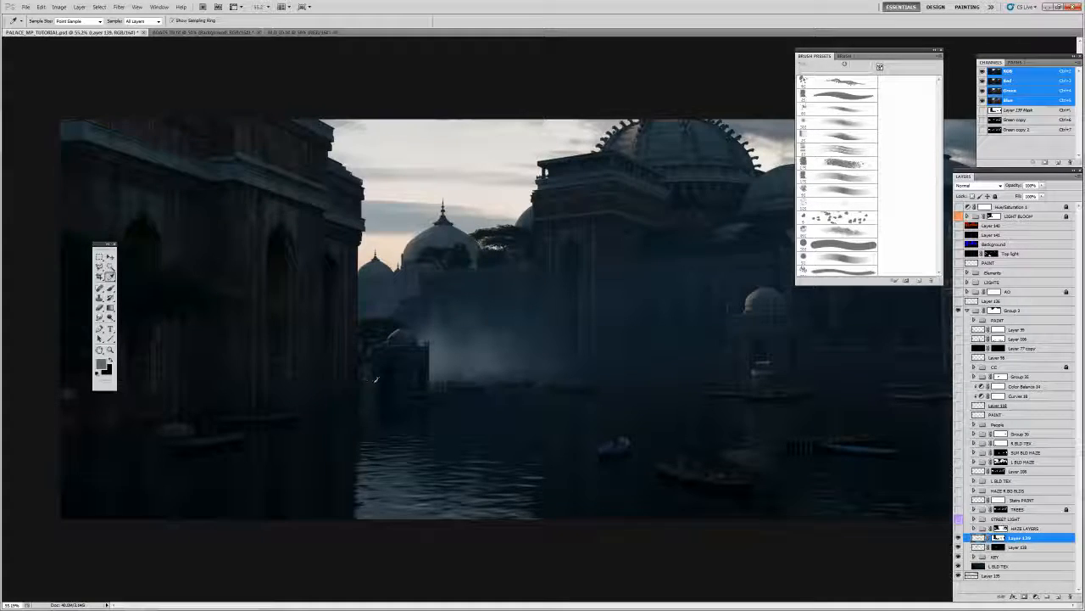
pyautogui.press('b')
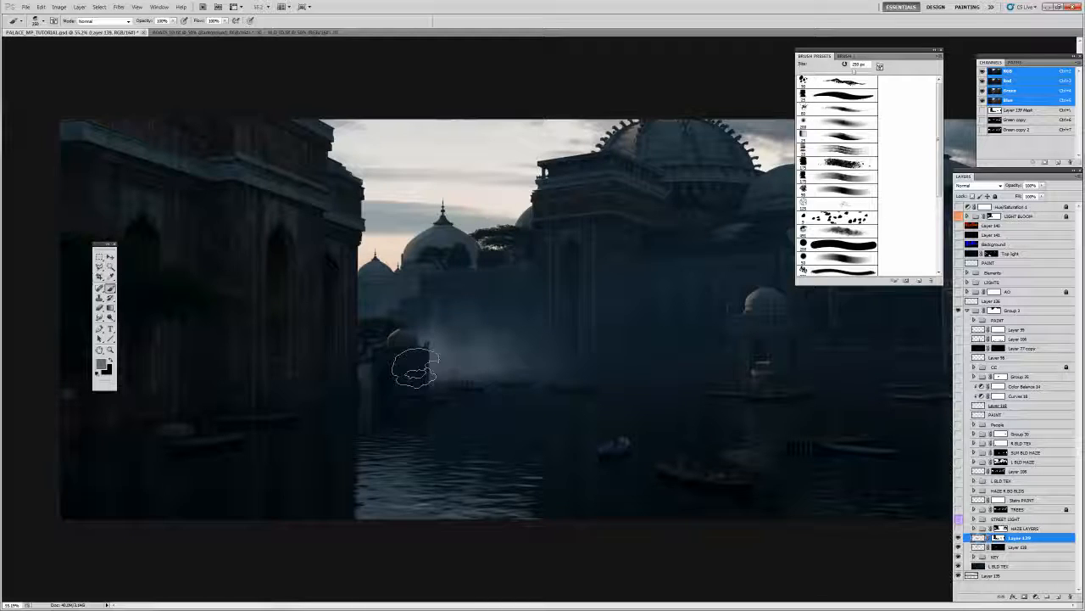
pyautogui.moveTo(412, 376); pyautogui.dragTo(345, 356)
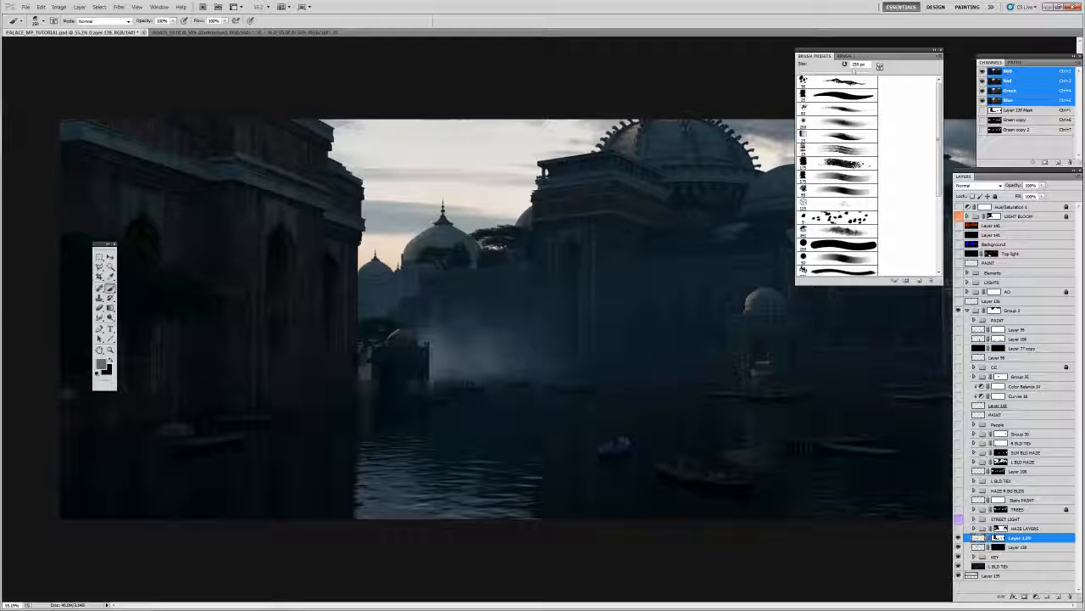
pyautogui.press('e')
pyautogui.moveTo(417, 391)
pyautogui.mouseDown()
pyautogui.moveTo(364, 392)
pyautogui.moveTo(376, 381)
pyautogui.moveTo(389, 400)
pyautogui.moveTo(311, 393)
pyautogui.moveTo(409, 400)
pyautogui.moveTo(332, 398)
pyautogui.mouseUp()
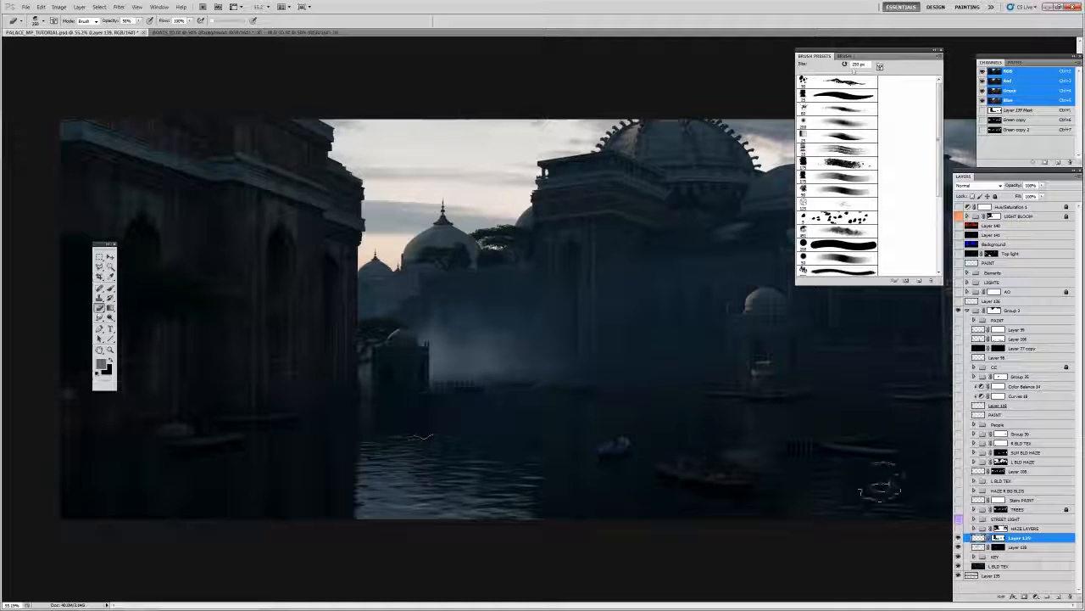
# - Darken Layer 139's haze with Levels at an output white of 150, judging it in greyscale through Hue/Saturation 1
pyautogui.click(959, 206)
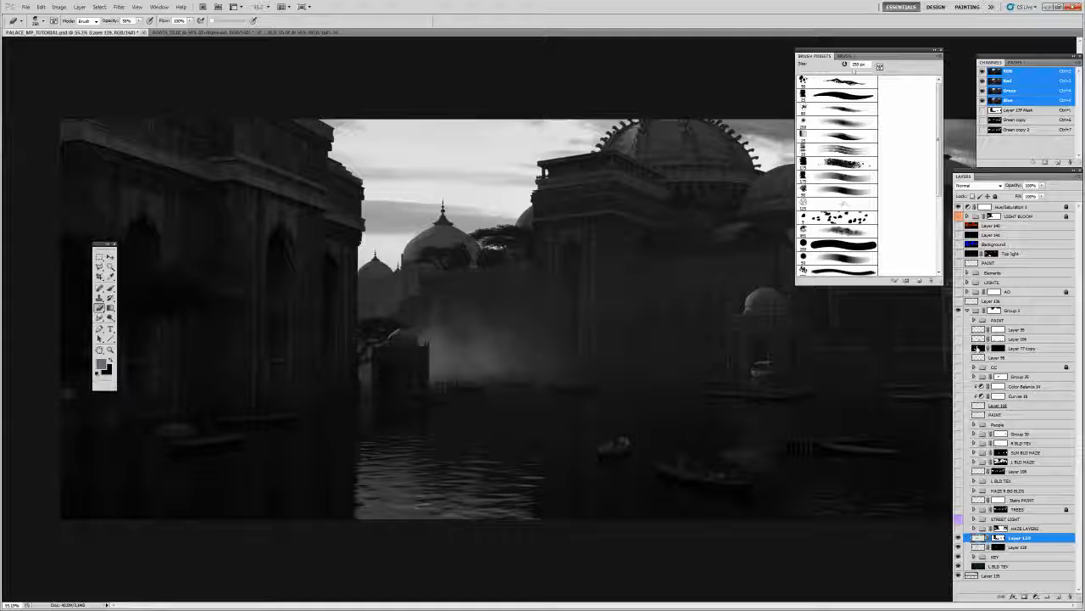
pyautogui.hotkey('ctrl', 'l')
pyautogui.moveTo(862, 262); pyautogui.dragTo(823, 266)
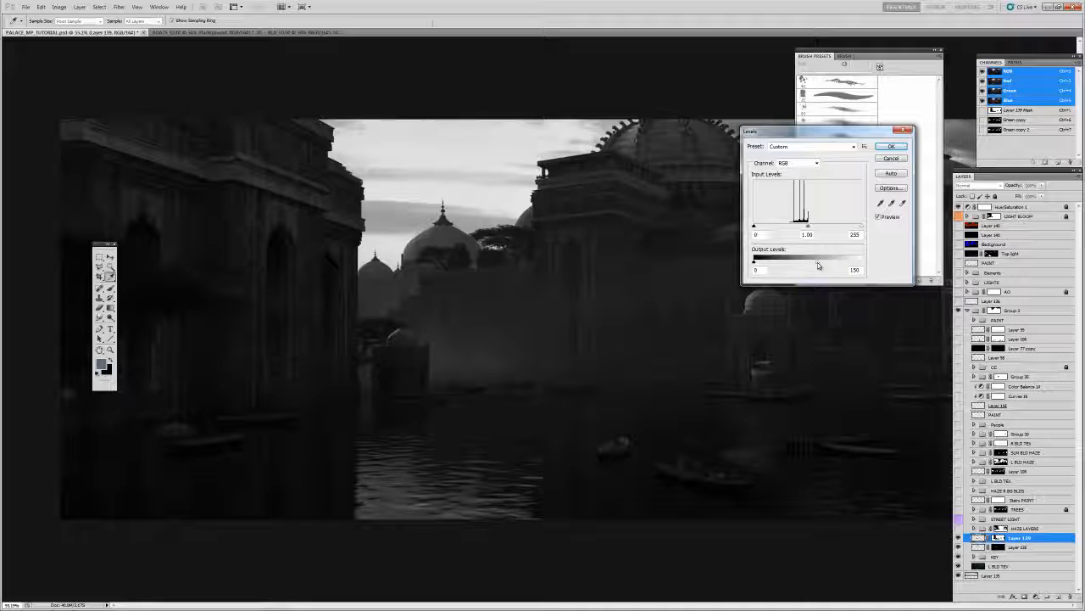
pyautogui.moveTo(818, 265); pyautogui.dragTo(817, 263)
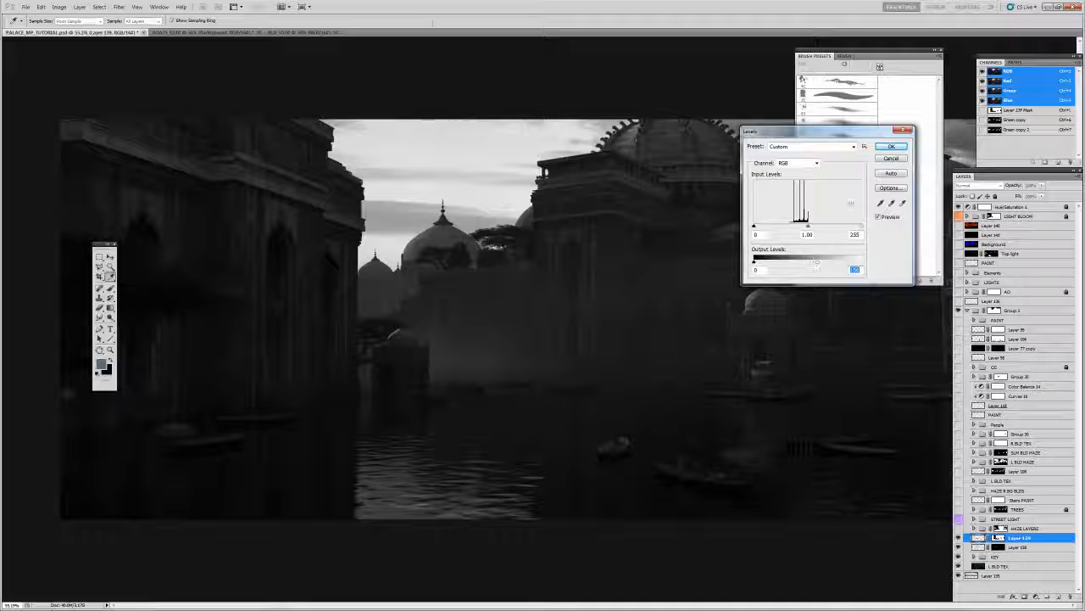
pyautogui.click(891, 146)
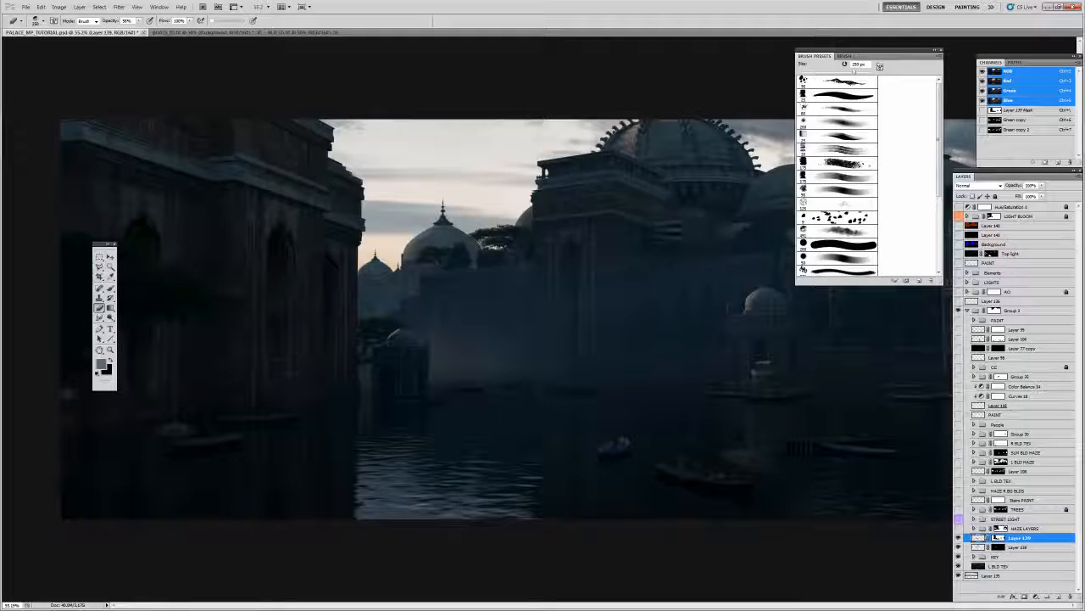
# - Shift Layer 139's midtones slightly toward cyan and blue with Color Balance and compare the tones using Hue/Saturation 1
pyautogui.press('[')
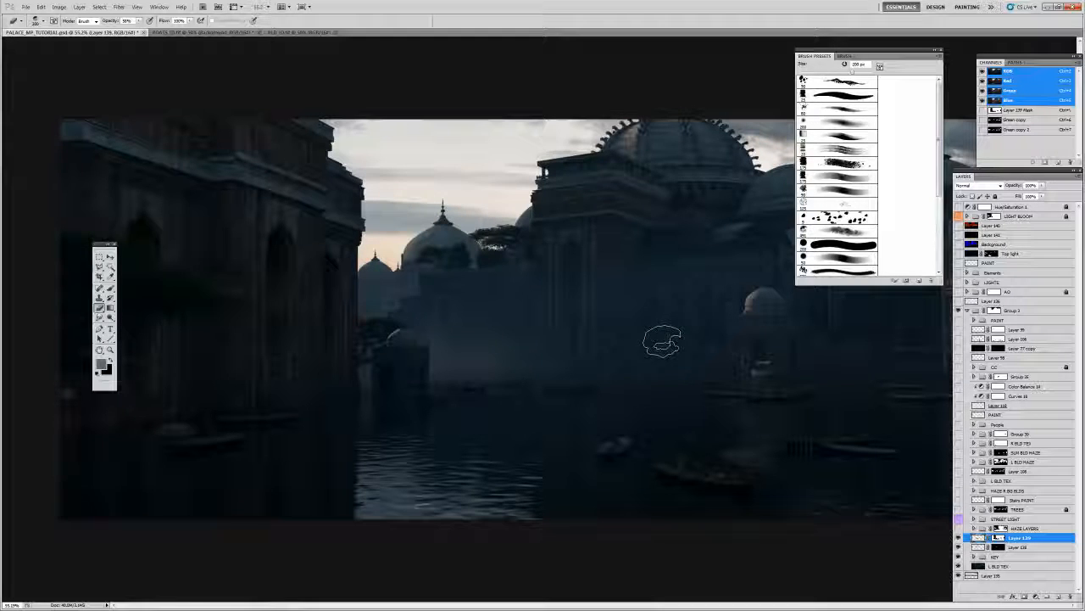
pyautogui.hotkey('ctrl', 'b')
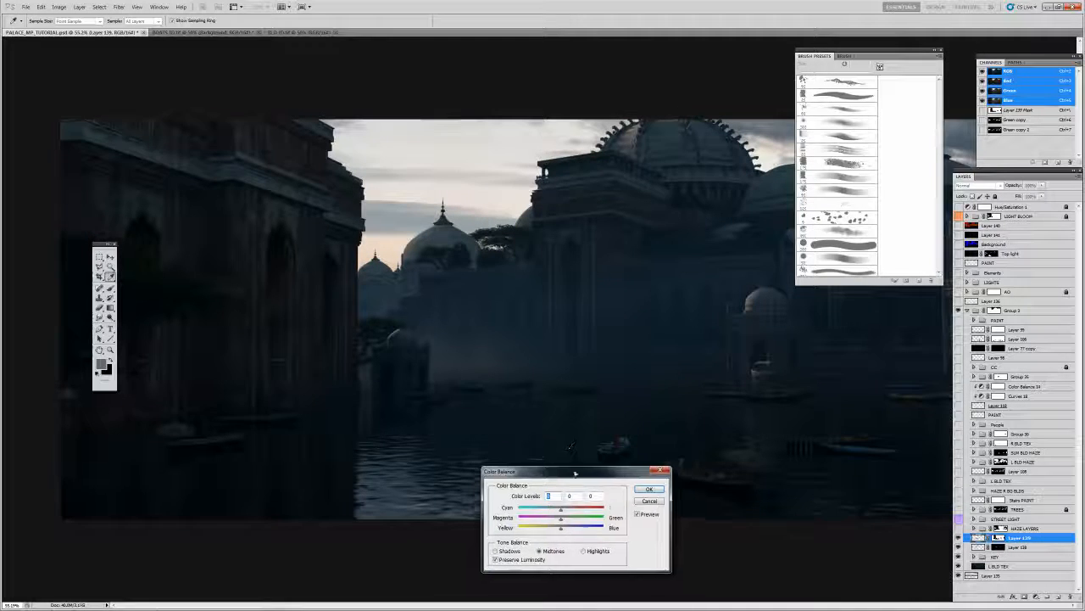
pyautogui.moveTo(568, 468); pyautogui.dragTo(640, 399)
pyautogui.moveTo(626, 441); pyautogui.dragTo(628, 463)
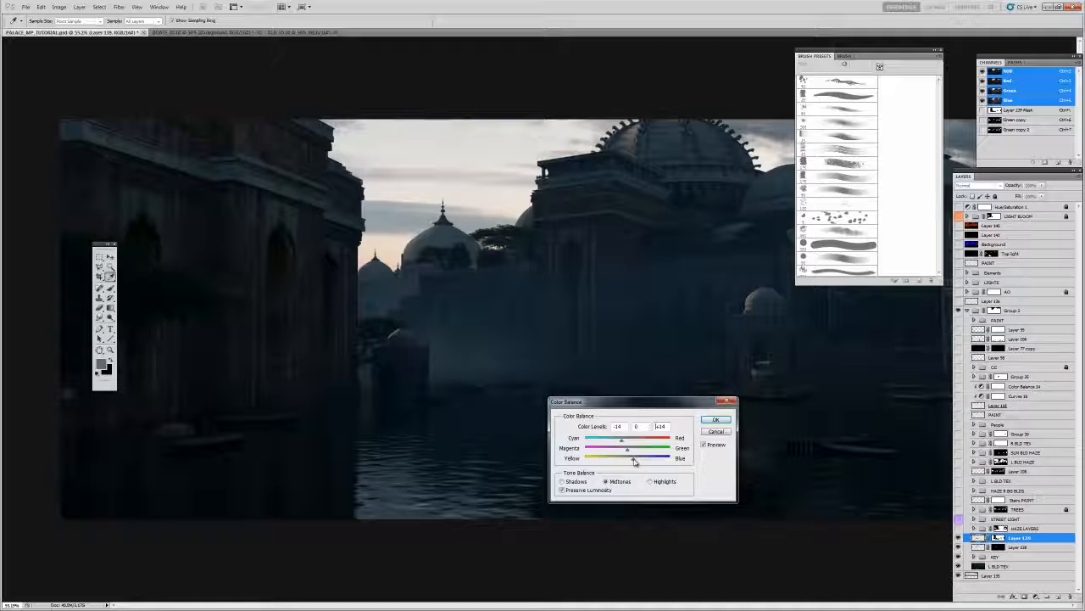
pyautogui.moveTo(633, 460); pyautogui.dragTo(631, 461)
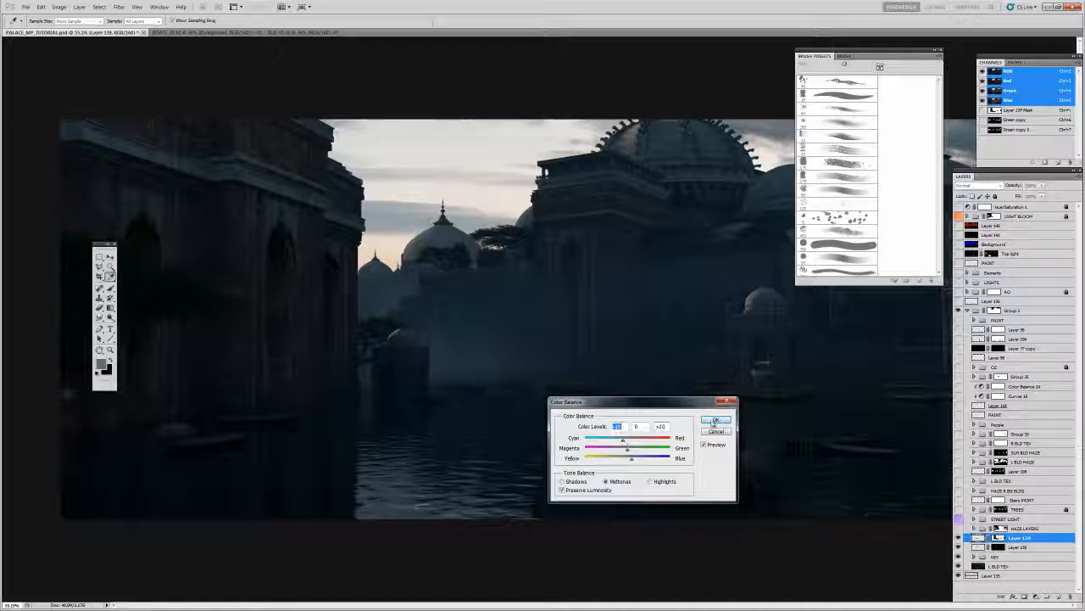
pyautogui.press('Return')
pyautogui.press('b')
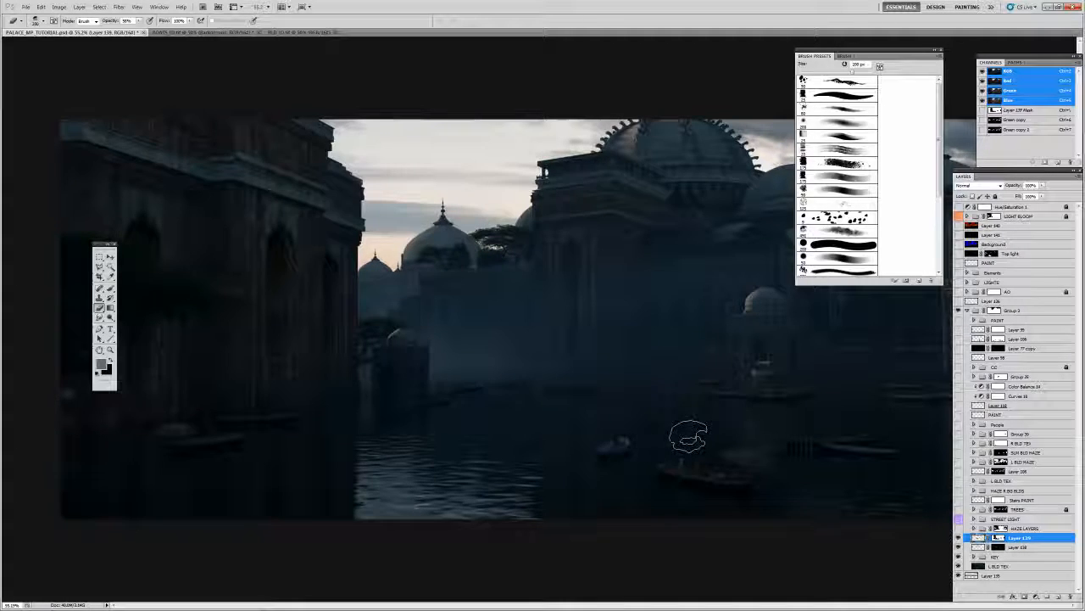
pyautogui.click(958, 208)
pyautogui.click(957, 208)
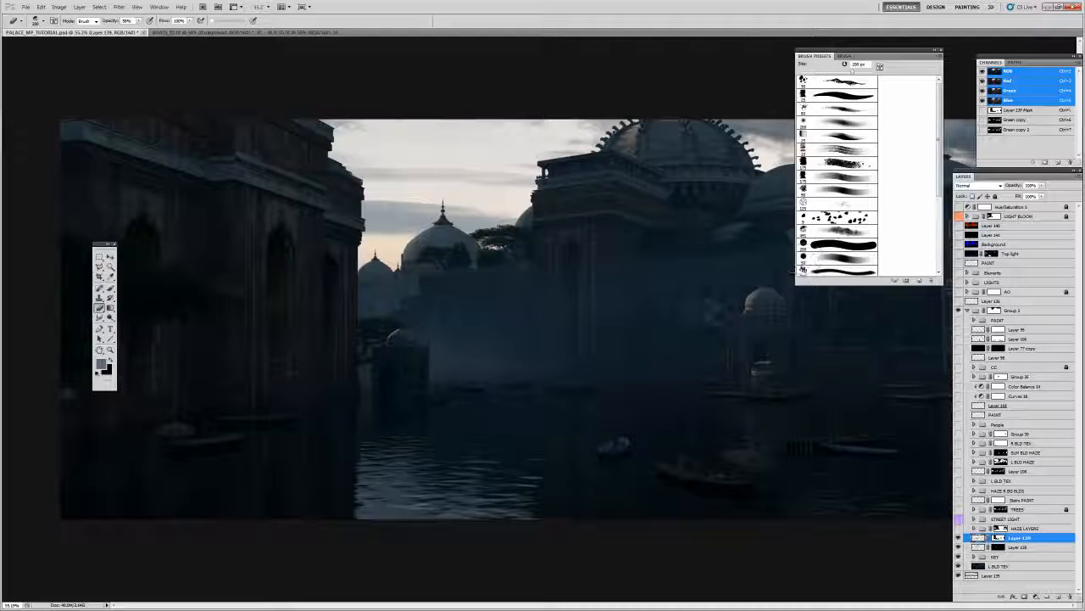
# - Reduce Layer 139's opacity while viewing the whole painting in full-screen mode, and try a Levels adjustment on the haze
pyautogui.press('z')
pyautogui.keyDown('alt'); pyautogui.click(647, 349); pyautogui.keyUp('alt')
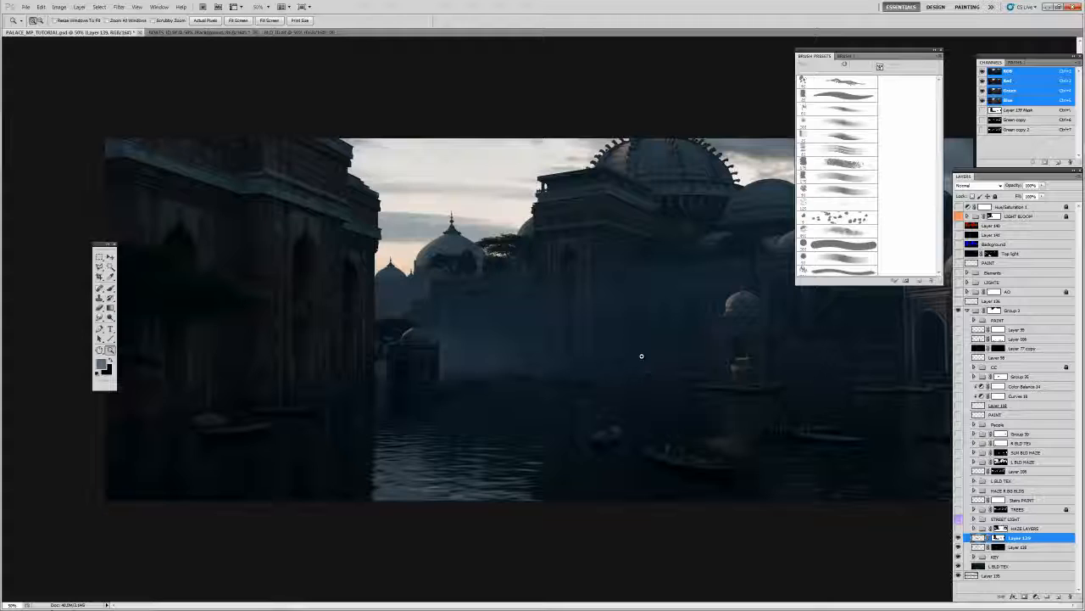
pyautogui.keyDown('alt'); pyautogui.click(642, 378); pyautogui.keyUp('alt')
pyautogui.press('b')
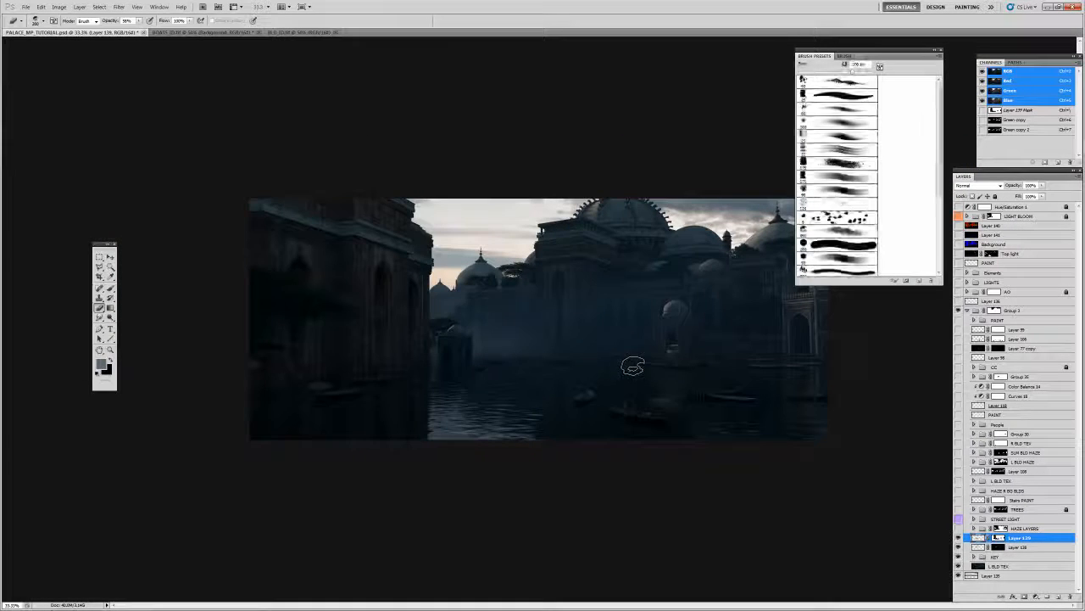
pyautogui.press('f')
pyautogui.moveTo(610, 361); pyautogui.dragTo(579, 373)
pyautogui.click(1043, 186)
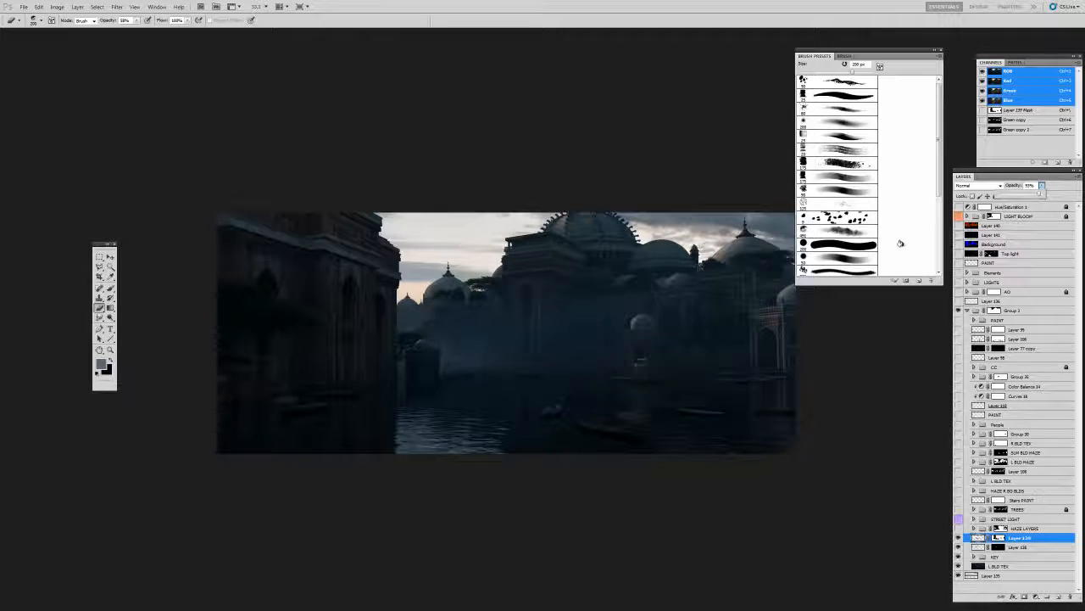
pyautogui.hotkey('ctrl', 'l')
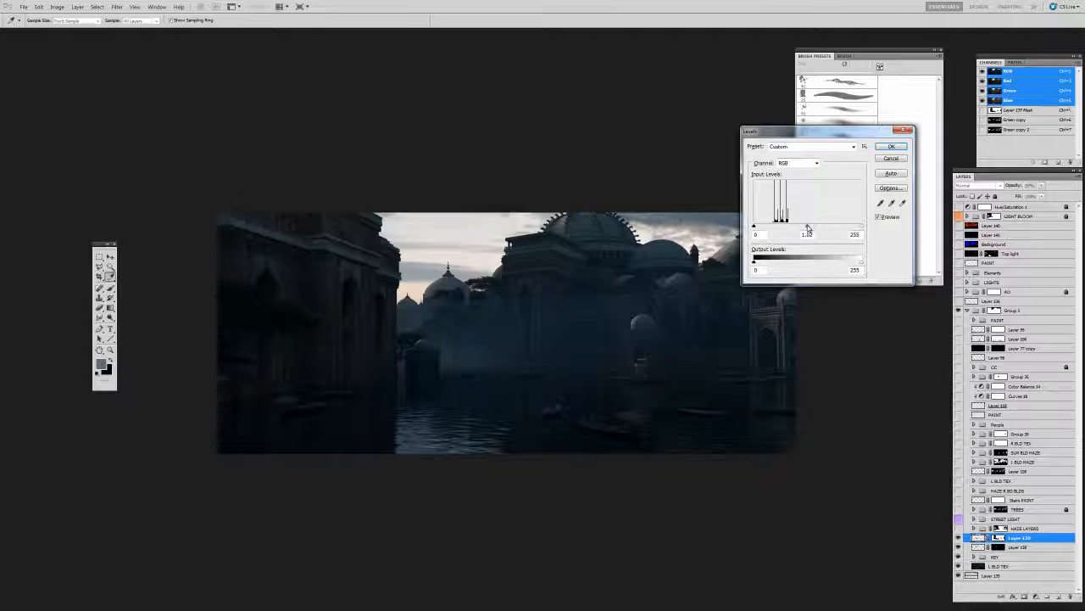
pyautogui.click(899, 156)
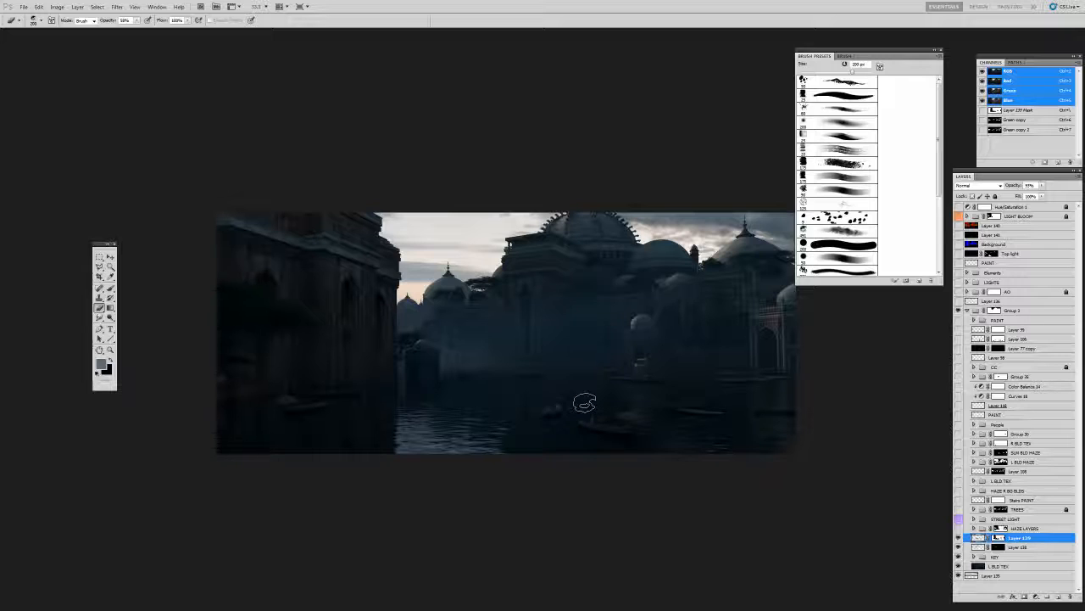
# - Switch to Windows Explorer, find the smoke images within MP_REF on the My Passport drive, and open IMG_9966.tif in Photoshop
pyautogui.hotkey('alt', 'Tab')
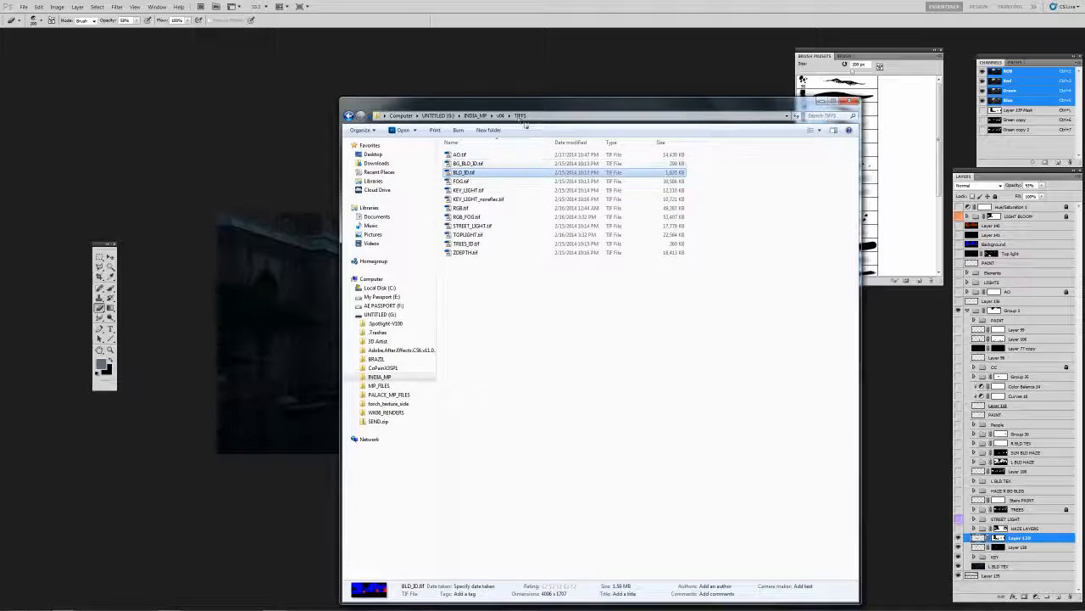
pyautogui.moveTo(518, 106); pyautogui.dragTo(532, 108)
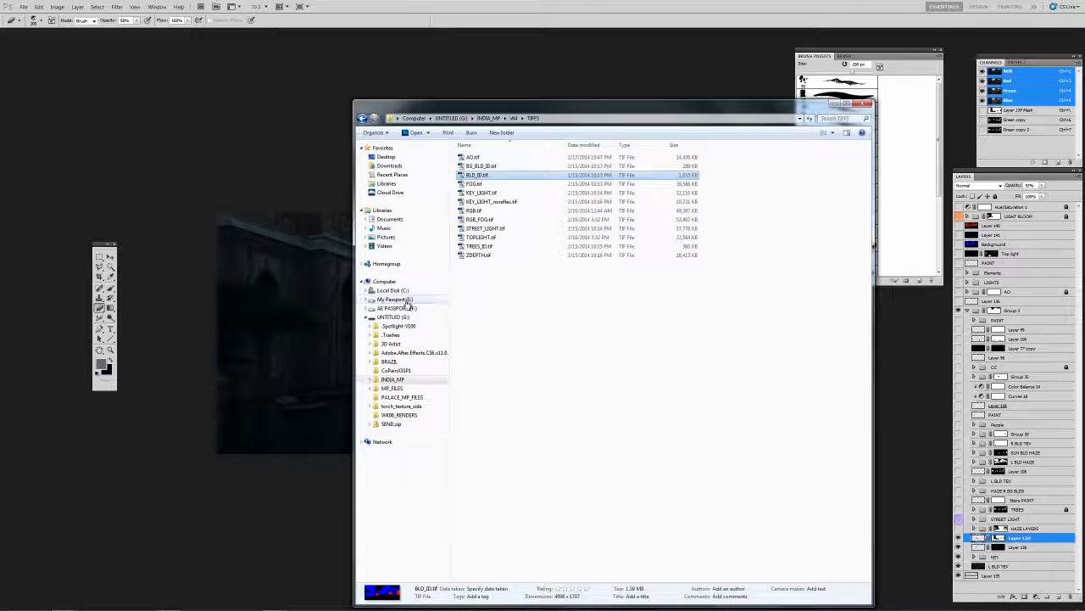
pyautogui.doubleClick(478, 183)
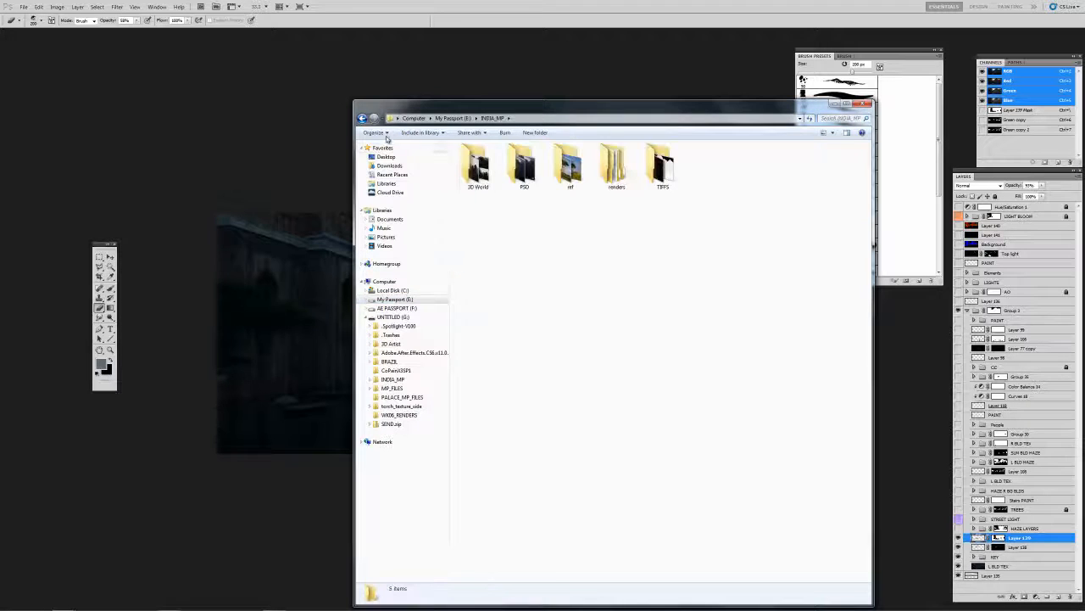
pyautogui.click(361, 118)
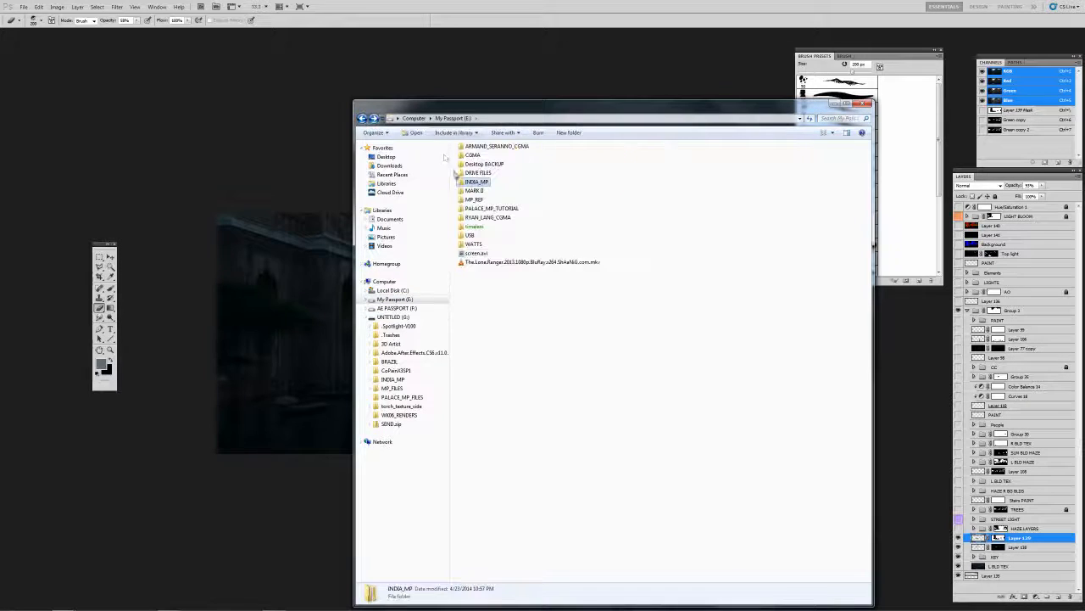
pyautogui.doubleClick(479, 201)
pyautogui.doubleClick(485, 174)
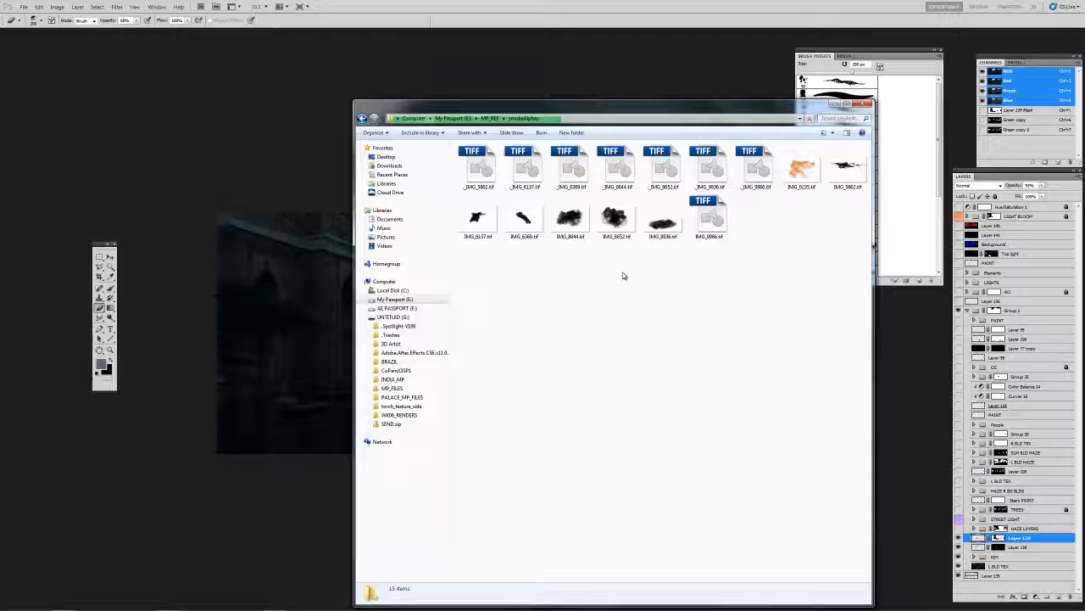
pyautogui.moveTo(710, 231); pyautogui.dragTo(664, 19)
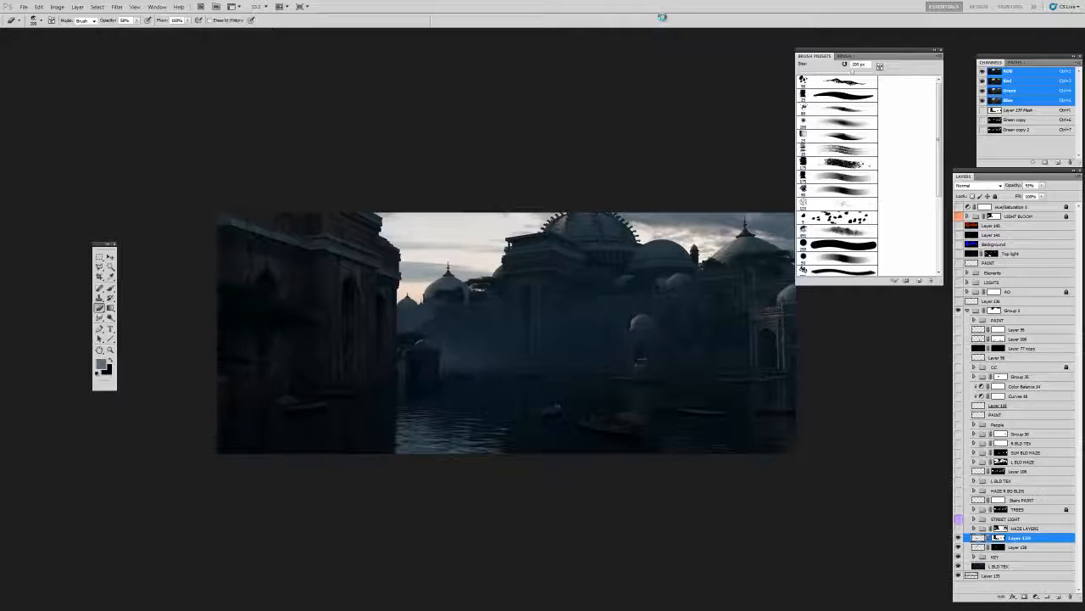
# - Invert the smoke image to make white smoke on a black background
pyautogui.press('z')
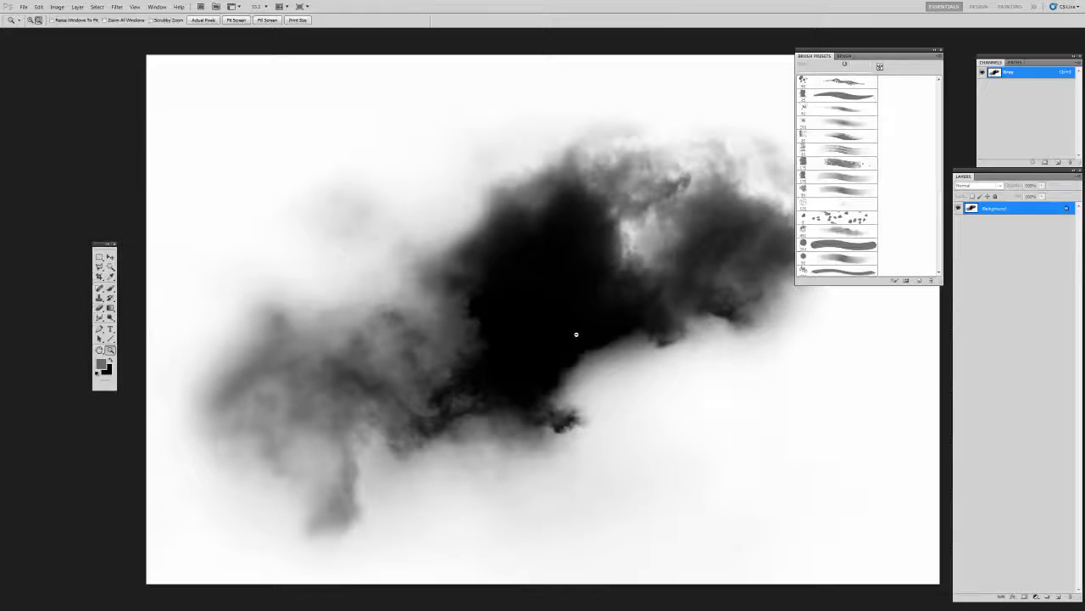
pyautogui.keyDown('alt'); pyautogui.click(577, 331); pyautogui.keyUp('alt')
pyautogui.keyDown('alt'); pyautogui.click(572, 340); pyautogui.keyUp('alt')
pyautogui.hotkey('ctrl', 'i')
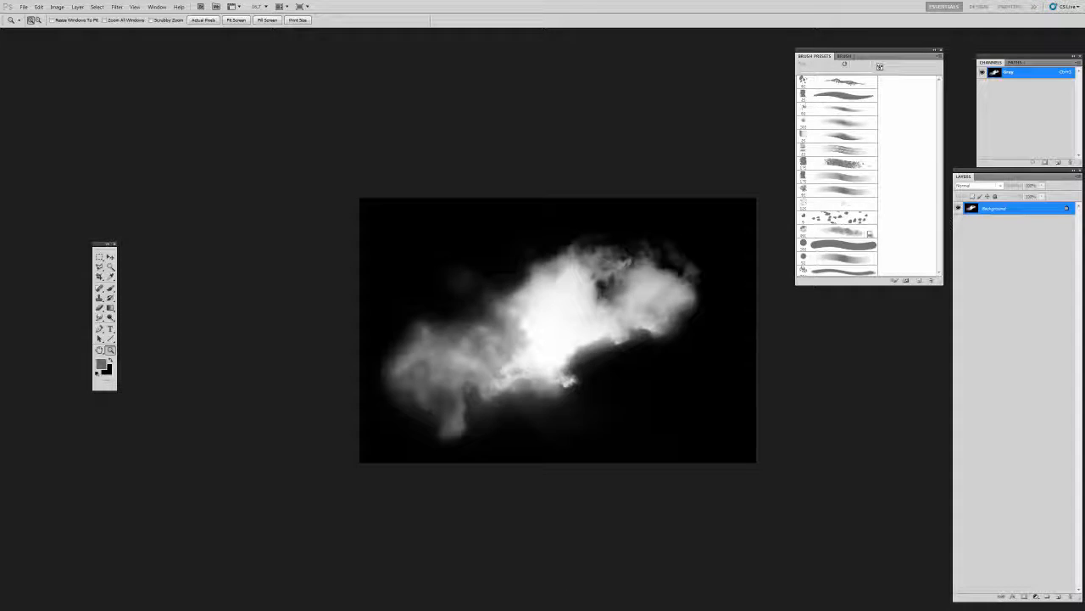
# - Load the smoke image's gray channel as a selection, copy the smoke, and paste it as a new layer in PALACE_MP_TUTORIAL.psd
pyautogui.keyDown('ctrl'); pyautogui.click(995, 75); pyautogui.keyUp('ctrl')
pyautogui.press('e')
pyautogui.press('f')
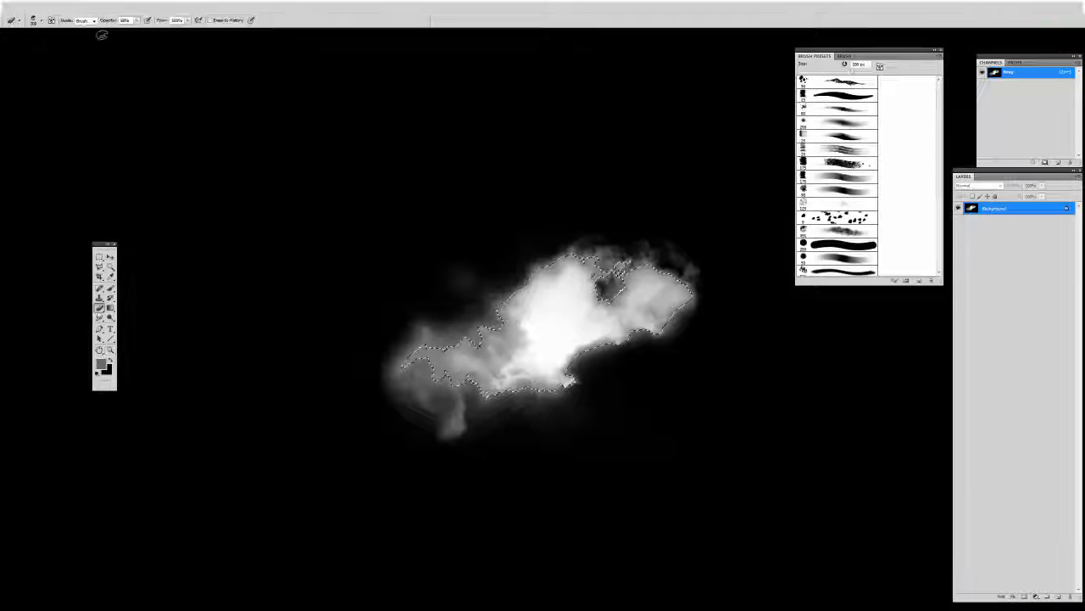
pyautogui.press('f')
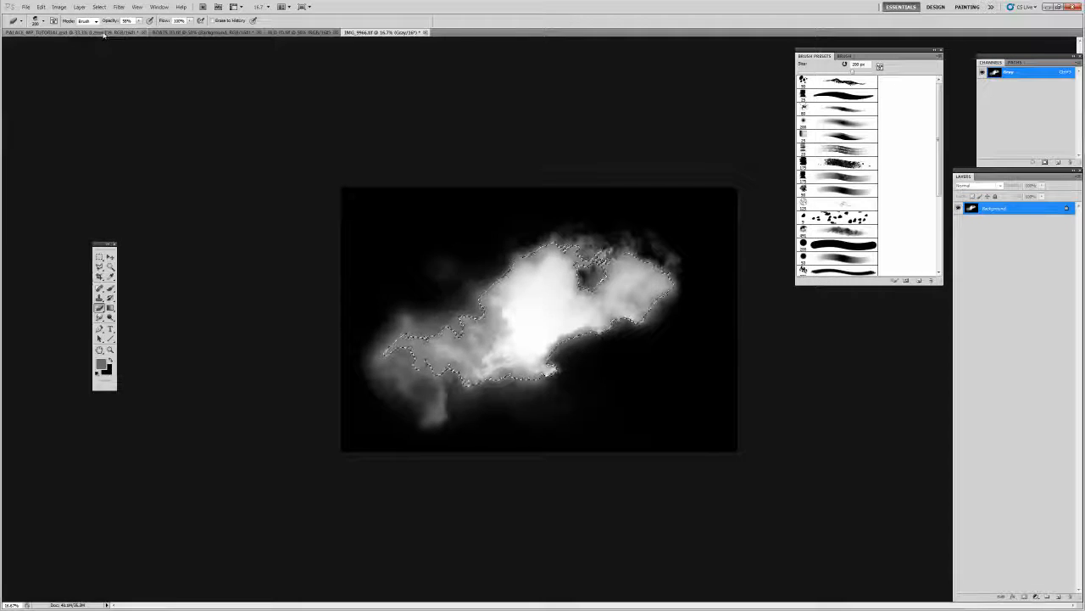
pyautogui.click(104, 34)
pyautogui.hotkey('ctrl', 'v')
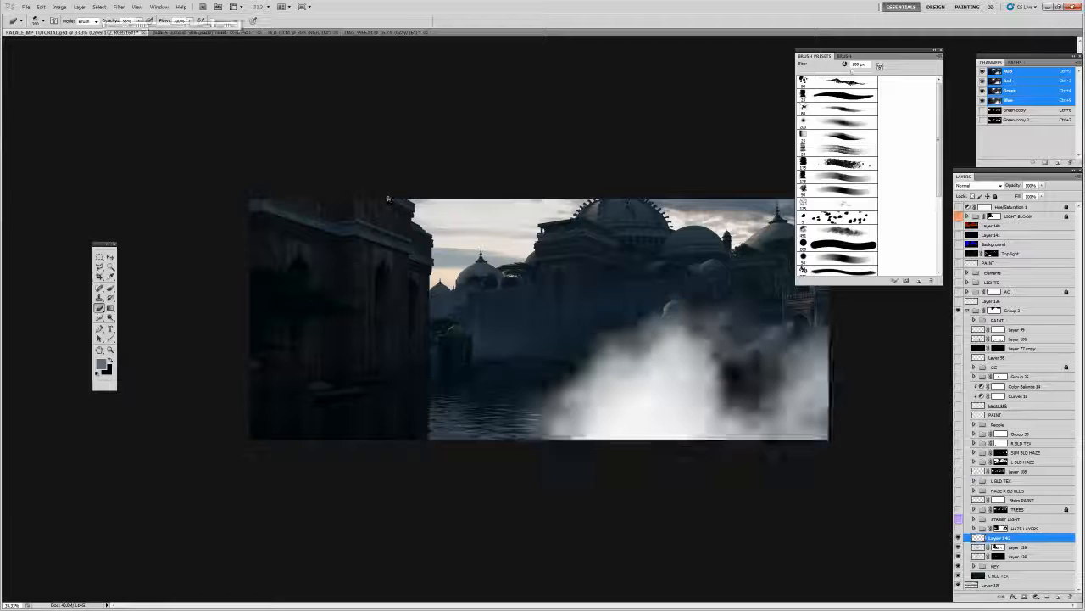
# - Try the smoke scaled down, flipped horizontally and rotated over the water beside the foreground building, and delete the smoke layer
pyautogui.hotkey('ctrl', 't')
pyautogui.moveTo(250, 197); pyautogui.dragTo(525, 381)
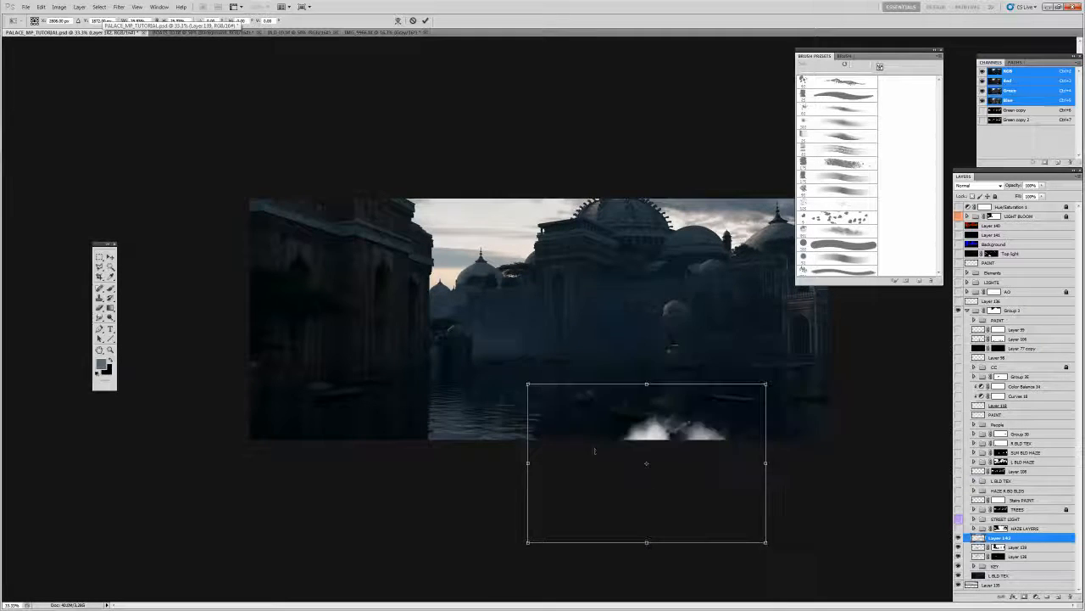
pyautogui.moveTo(605, 459); pyautogui.dragTo(487, 337)
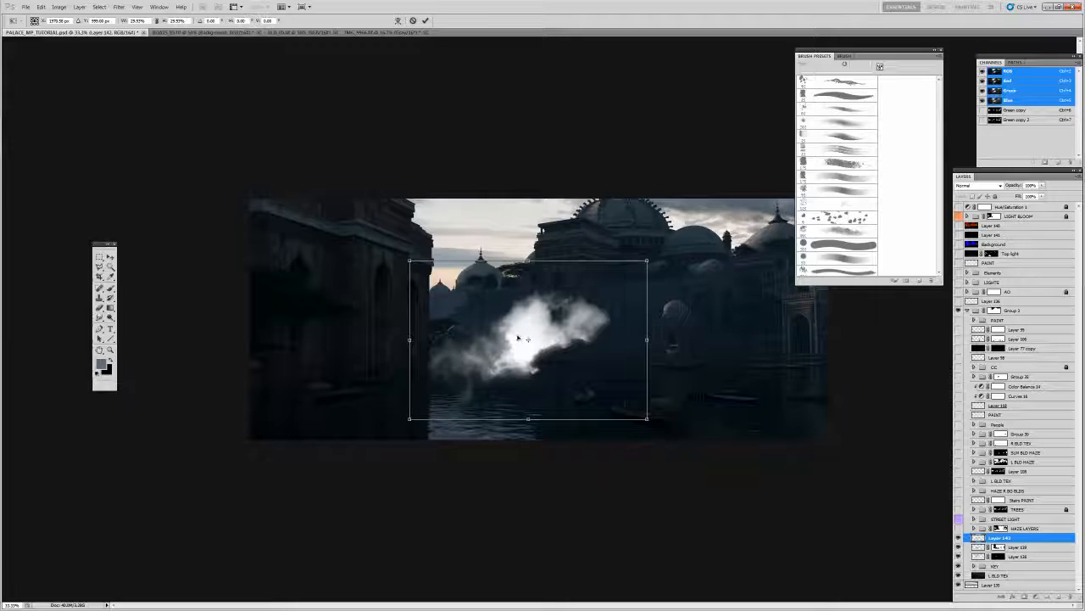
pyautogui.rightClick(525, 340)
pyautogui.click(572, 459)
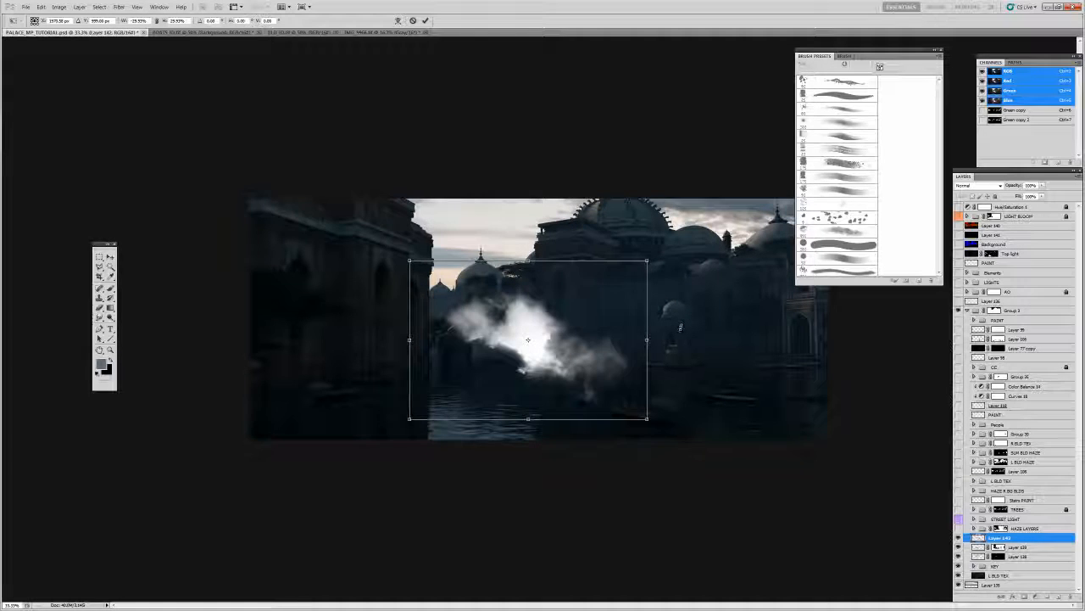
pyautogui.moveTo(685, 326); pyautogui.dragTo(625, 281)
pyautogui.moveTo(567, 351); pyautogui.dragTo(512, 361)
pyautogui.press('b')
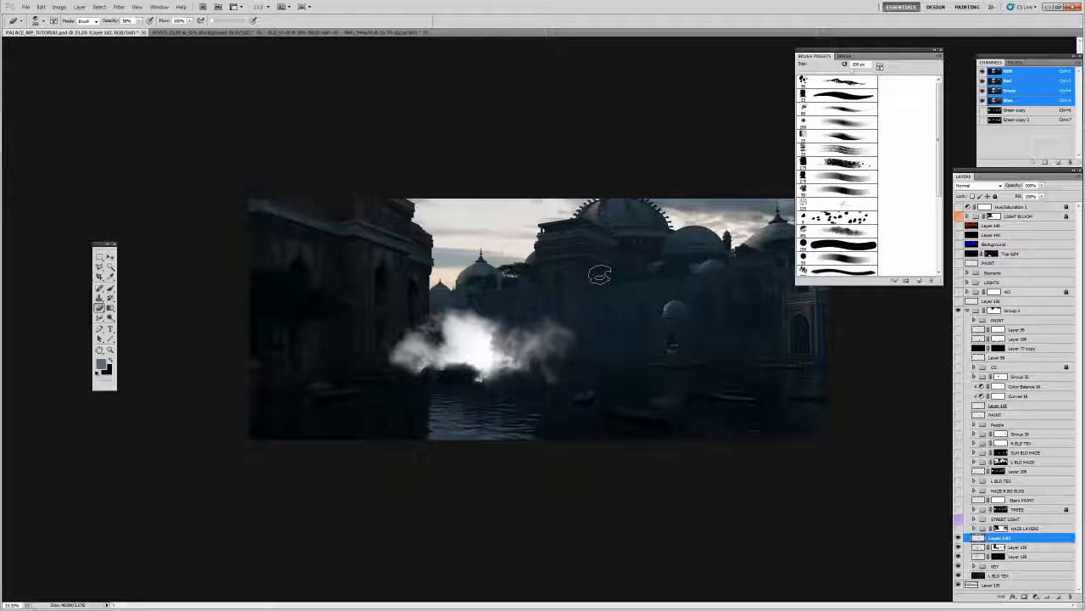
pyautogui.press('Delete')
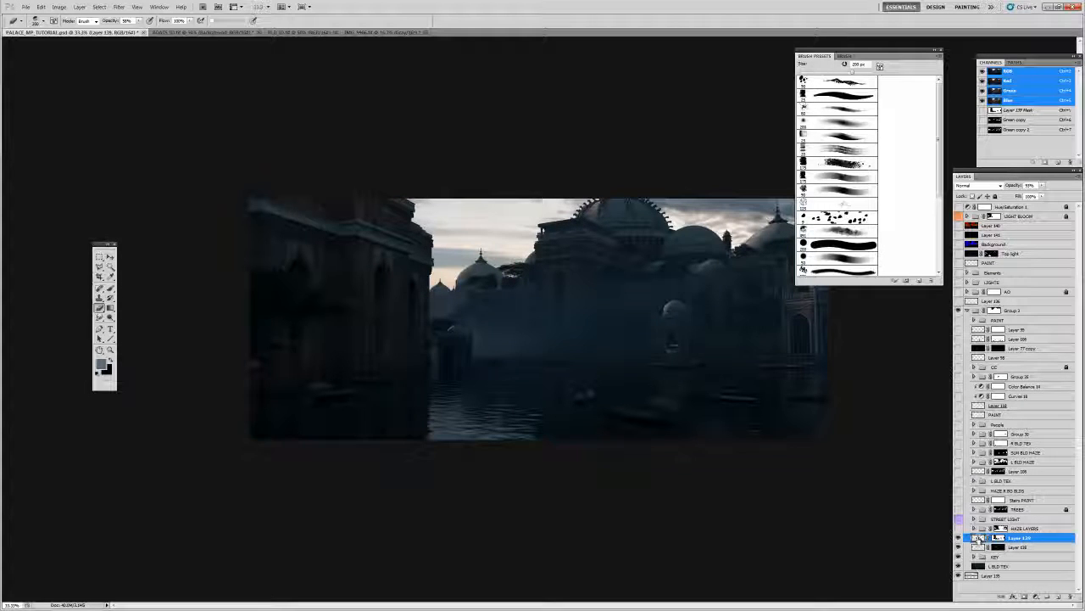
# - Show the HAZE LAYERS group in place of the painted haze and delete Layer 139
pyautogui.click(958, 537)
pyautogui.click(958, 530)
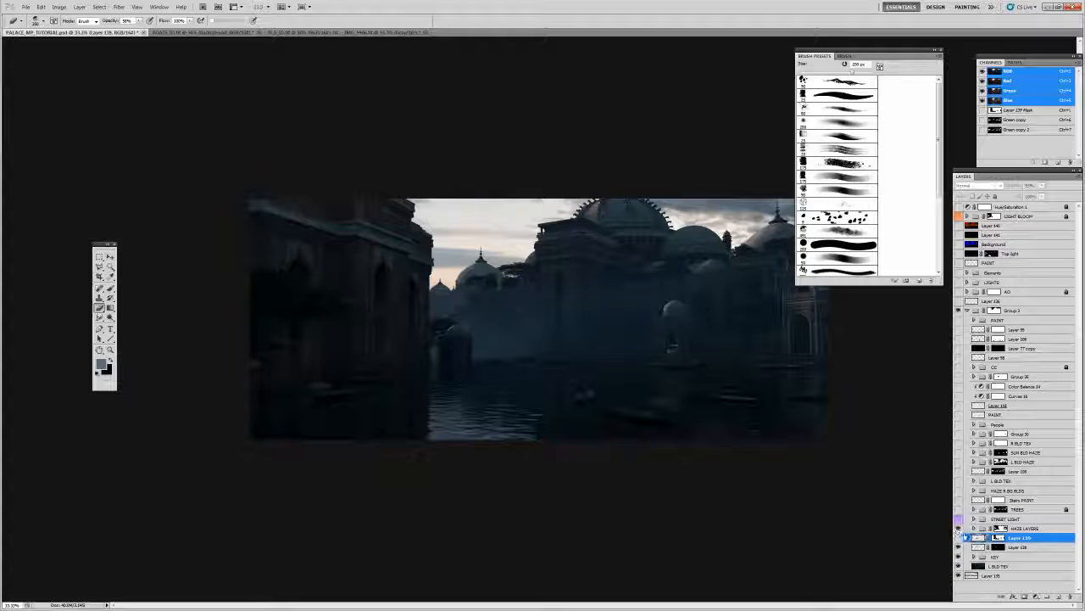
pyautogui.press('Delete')
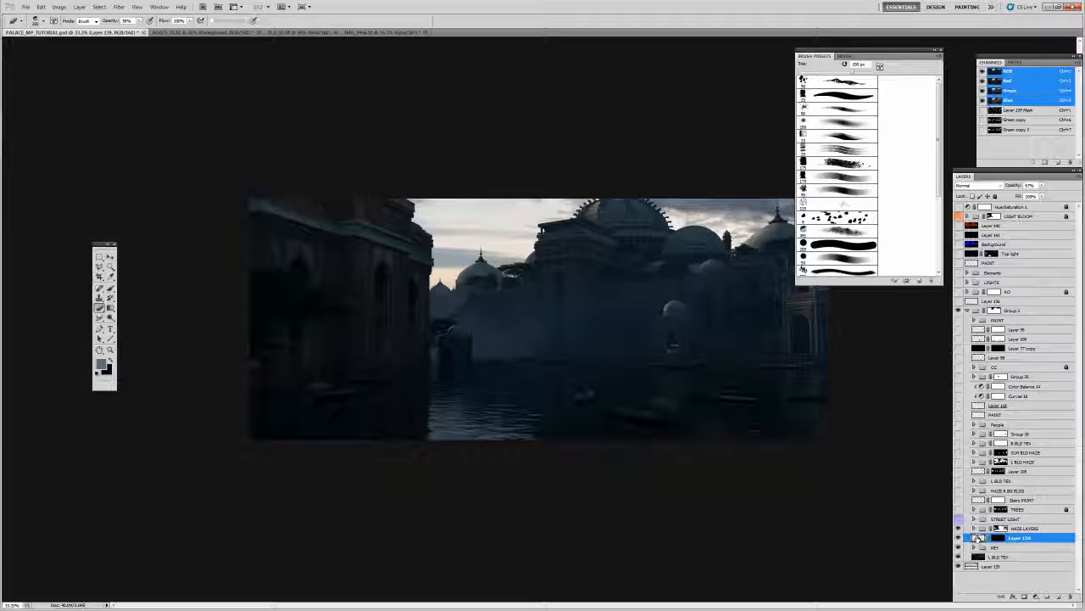
# - Delete the blue Background ID layer and the two unused layers directly above it
pyautogui.click(967, 243)
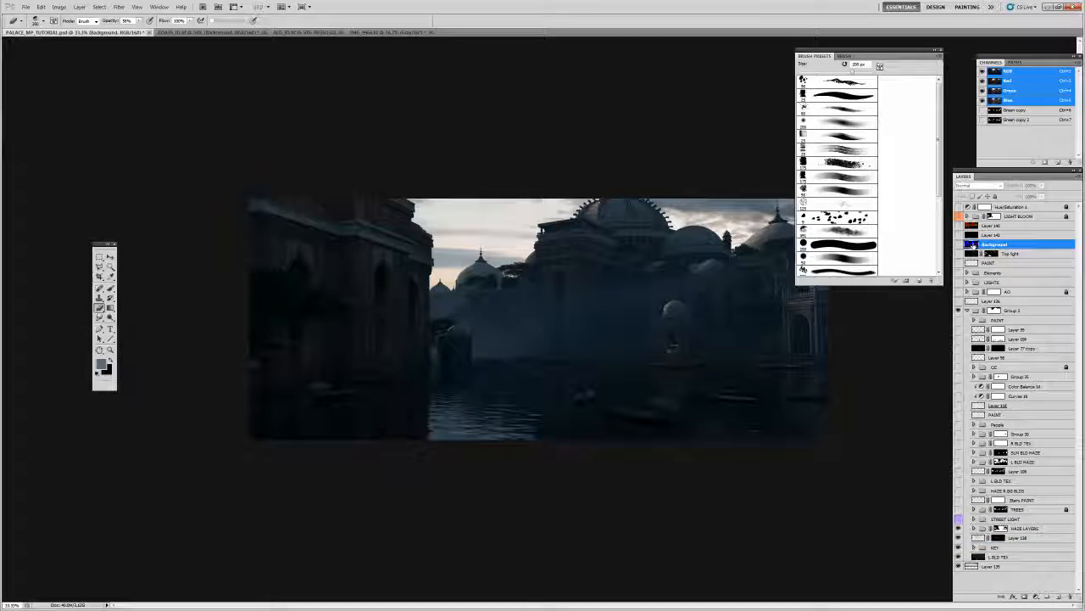
pyautogui.press('Delete')
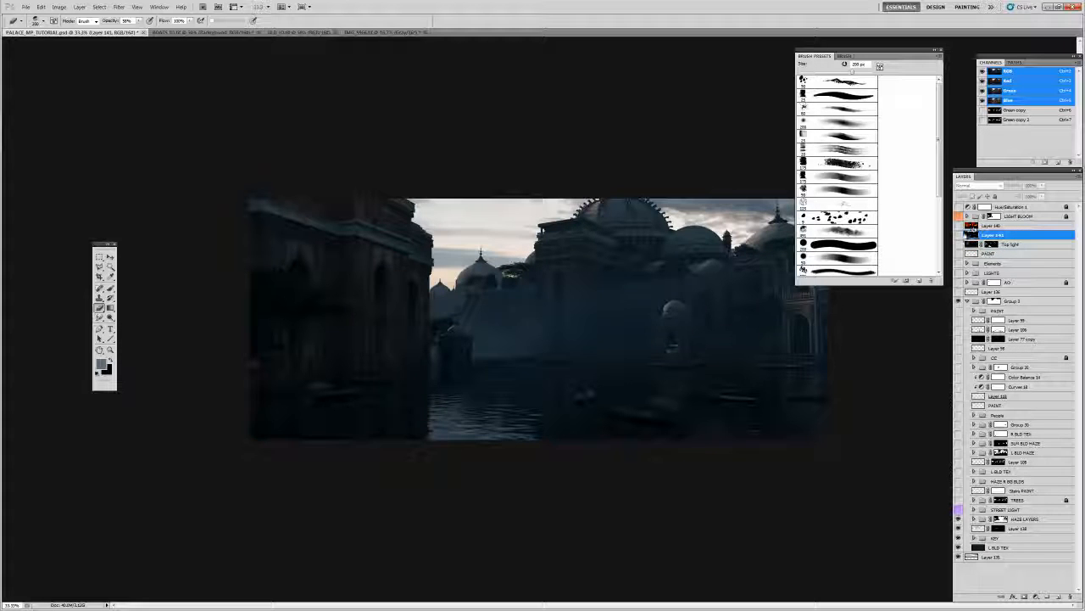
pyautogui.press('Delete')
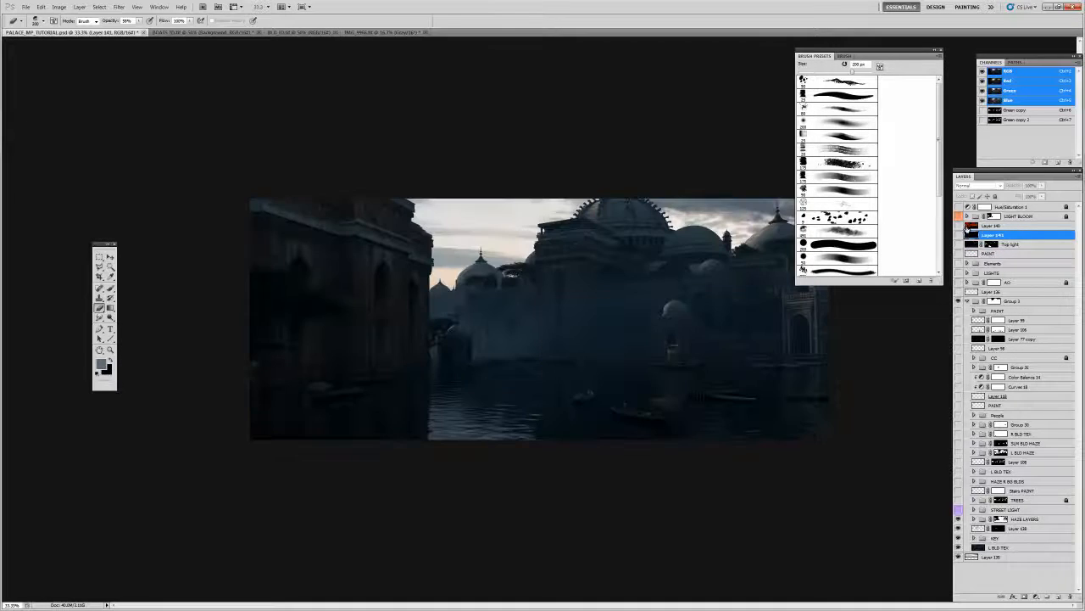
pyautogui.click(968, 225)
pyautogui.press('Delete')
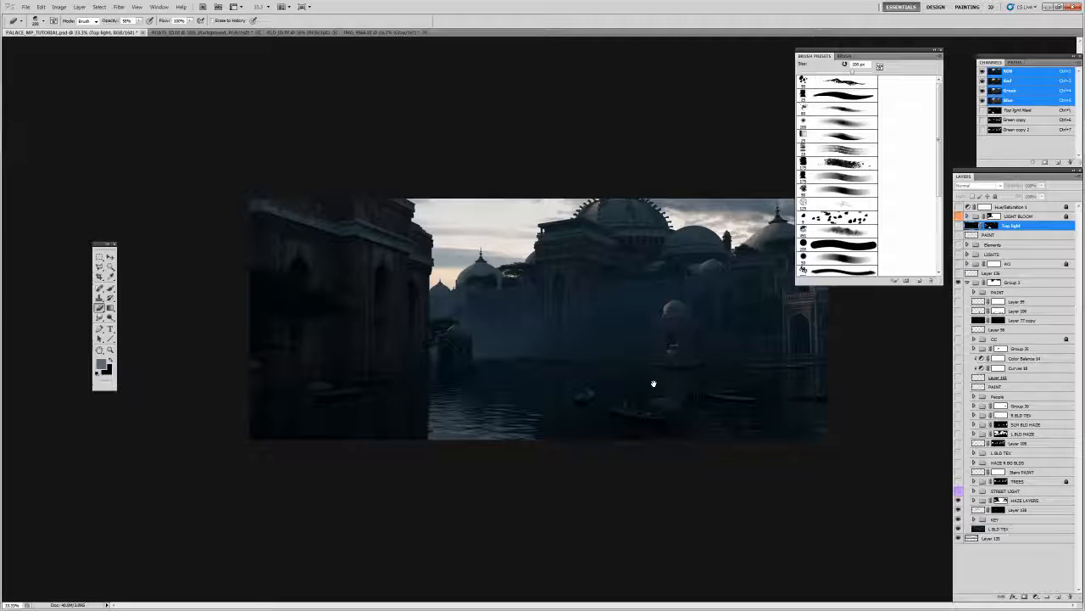
# - Examine the STREET LIGHT group's effect on the whole painting by showing and hiding it in full-screen mode
pyautogui.press('f')
pyautogui.moveTo(710, 382); pyautogui.dragTo(666, 391)
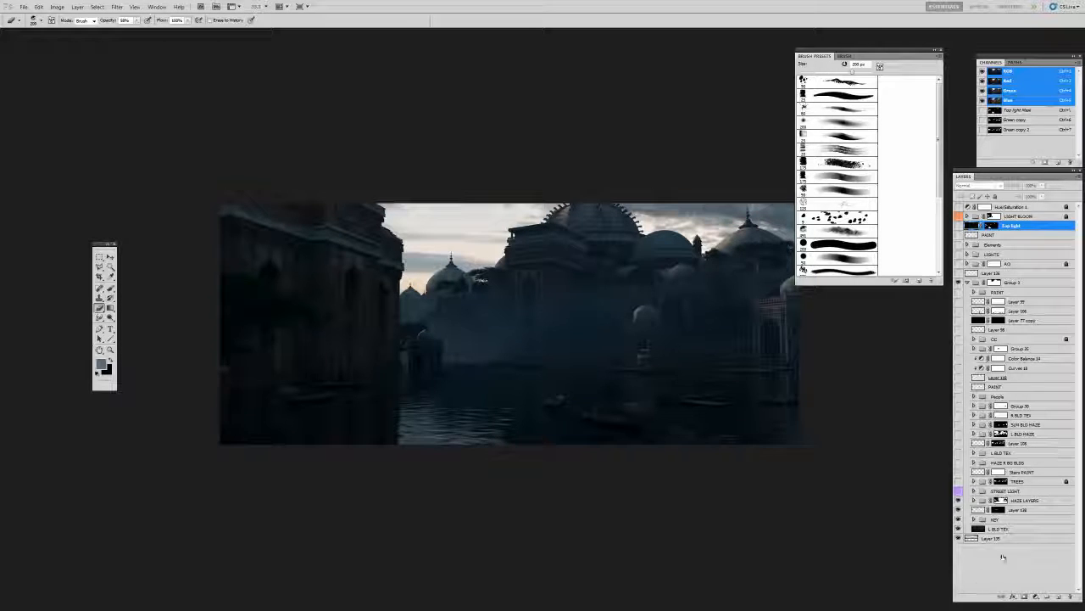
pyautogui.click(985, 491)
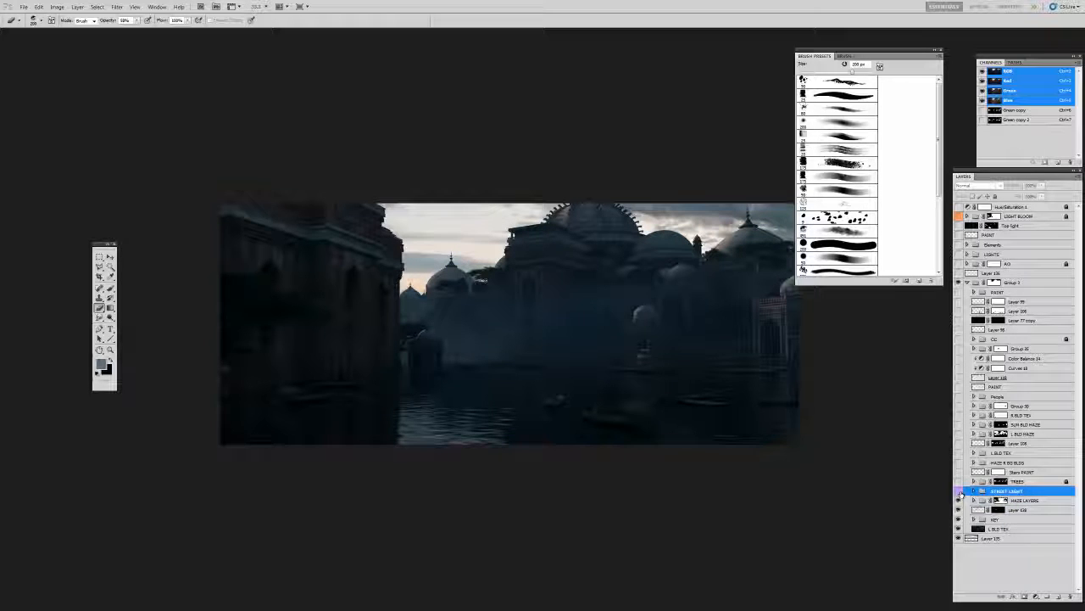
pyautogui.click(959, 492)
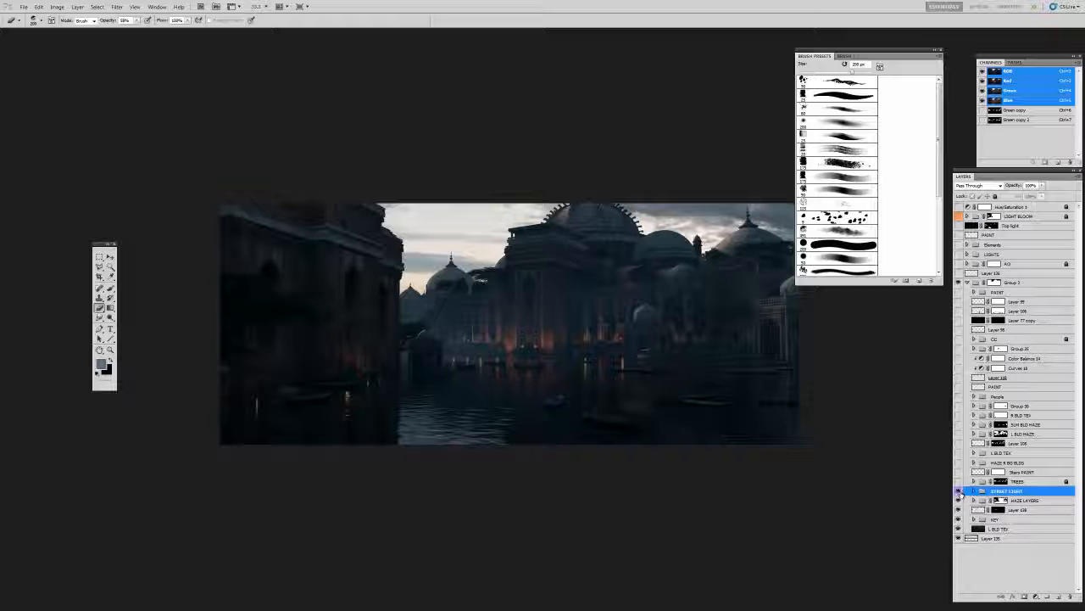
pyautogui.click(959, 492)
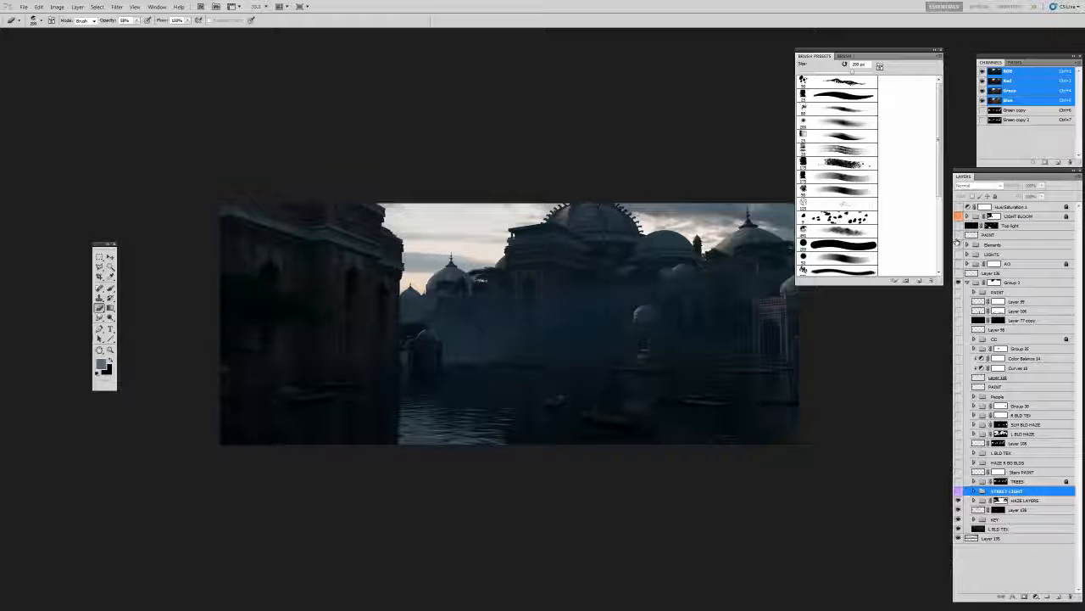
# - Show the red markup layer above Group 2 and erase its marks beside the small domed building with an enlarged Eraser at 100% opacity
pyautogui.click(959, 272)
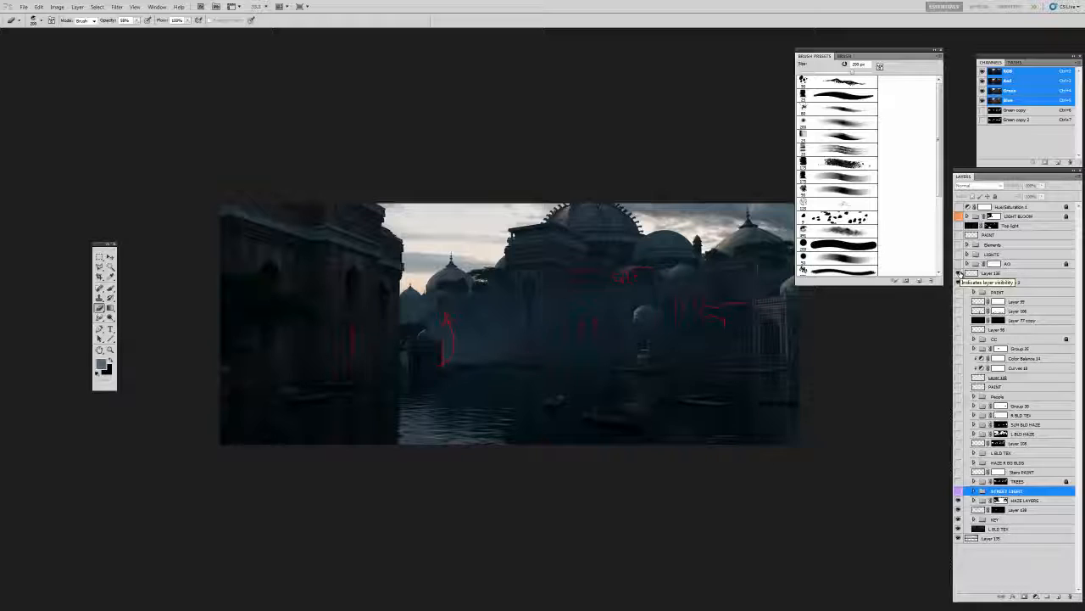
pyautogui.click(960, 272)
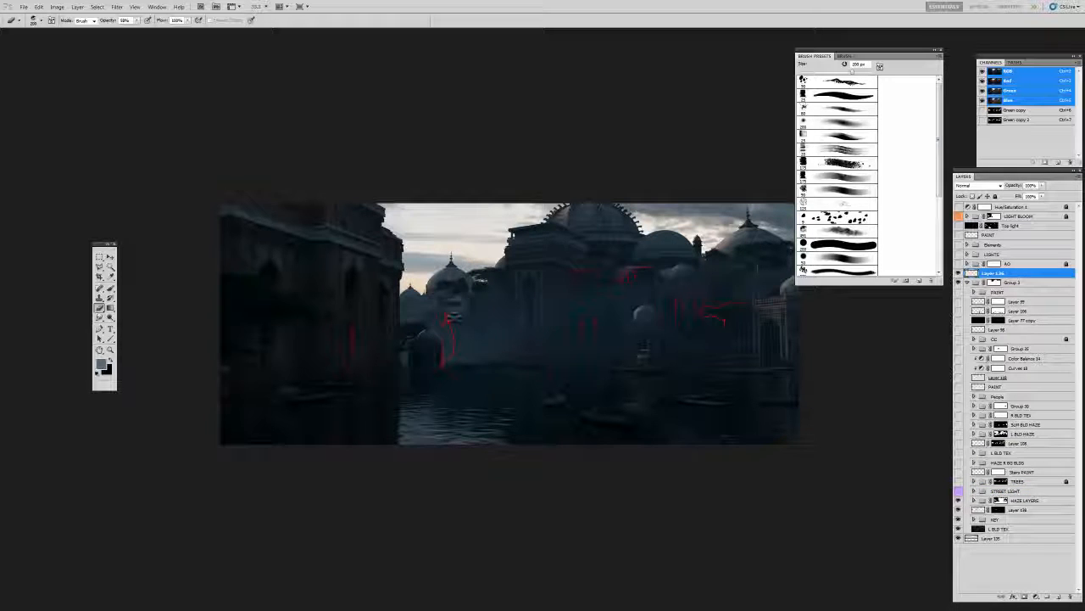
pyautogui.click(848, 96)
pyautogui.press(']')
pyautogui.press(']')
pyautogui.press(']')
pyautogui.press(']')
pyautogui.press(']')
pyautogui.press(']')
pyautogui.press(']')
pyautogui.press(']')
pyautogui.press(']')
pyautogui.moveTo(449, 317)
pyautogui.mouseDown()
pyautogui.moveTo(433, 366)
pyautogui.moveTo(453, 339)
pyautogui.moveTo(452, 328)
pyautogui.moveTo(441, 367)
pyautogui.moveTo(455, 315)
pyautogui.moveTo(443, 305)
pyautogui.mouseUp()
pyautogui.press(']')
pyautogui.press(']')
pyautogui.press(']')
pyautogui.press(']')
pyautogui.press(']')
pyautogui.moveTo(139, 21); pyautogui.dragTo(180, 34)
pyautogui.click(459, 295)
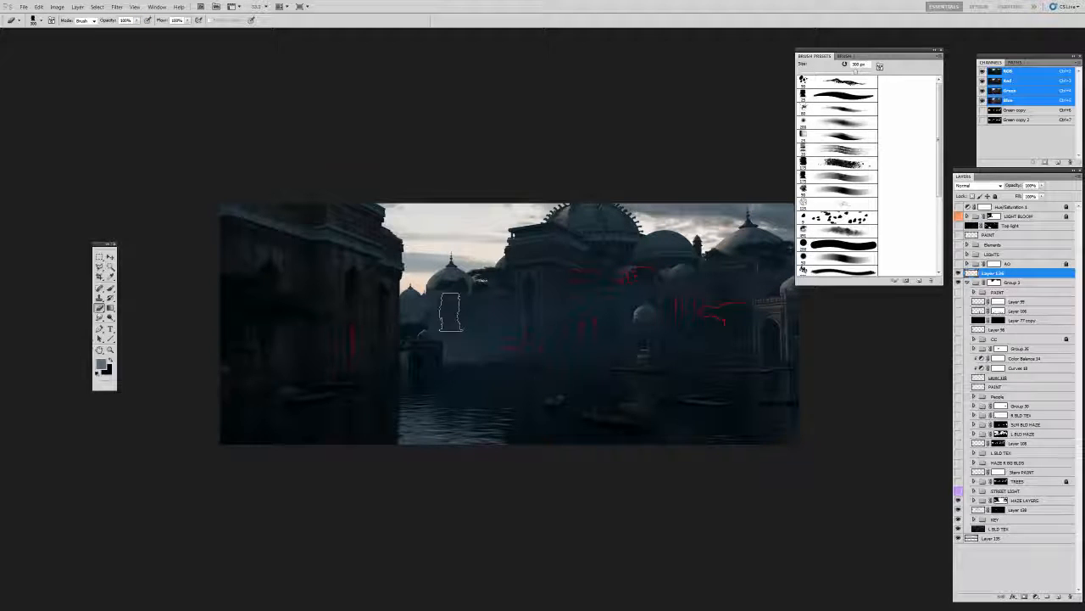
pyautogui.moveTo(563, 376); pyautogui.dragTo(543, 382)
pyautogui.press('v')
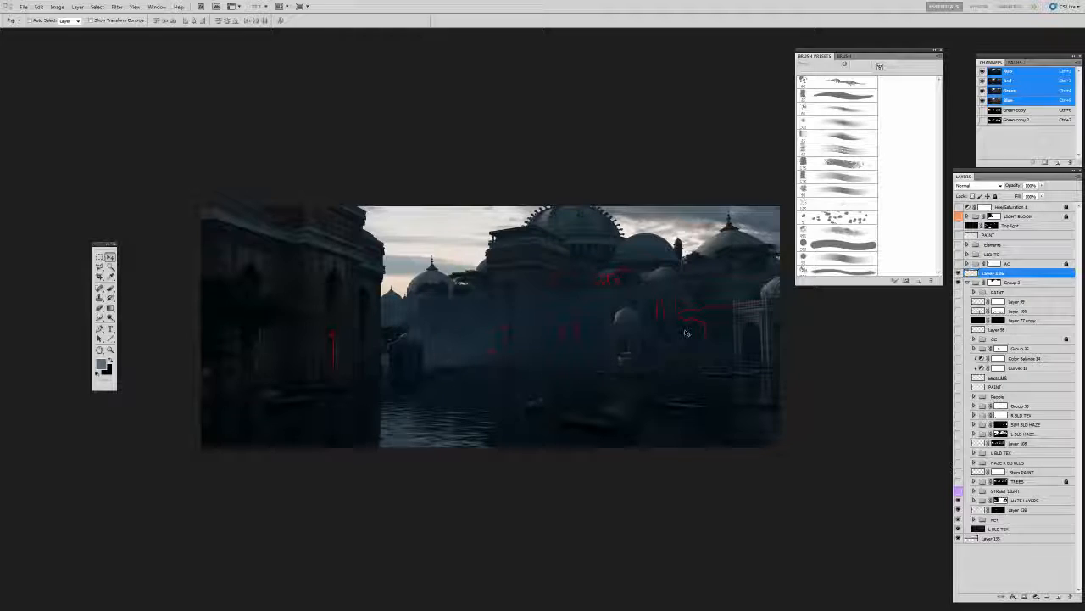
# - Hide the red markup layer and show the STREET LIGHT group
pyautogui.click(959, 274)
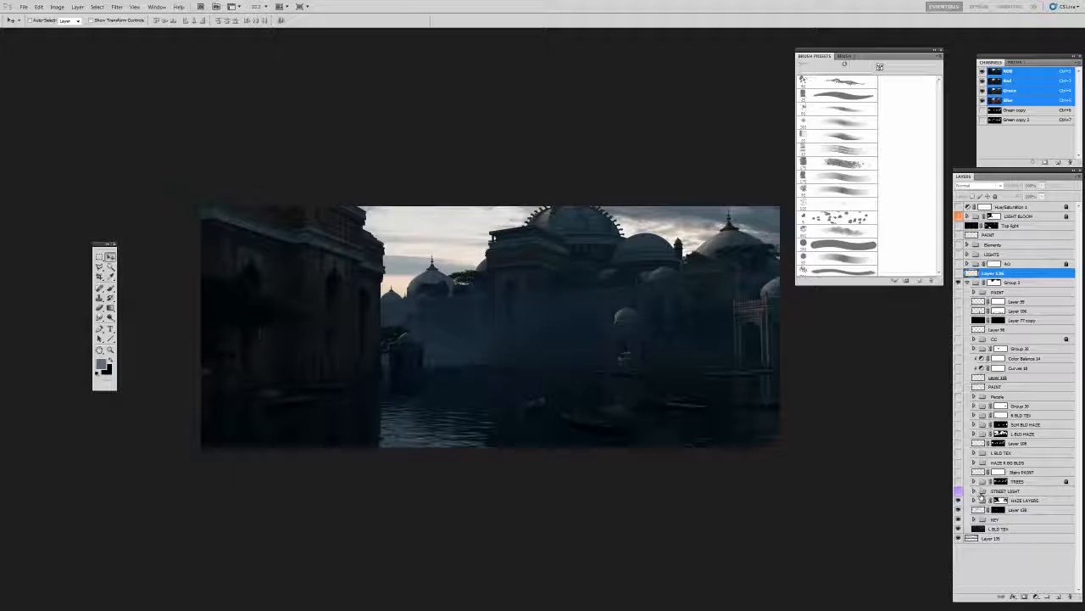
pyautogui.click(984, 491)
pyautogui.click(959, 491)
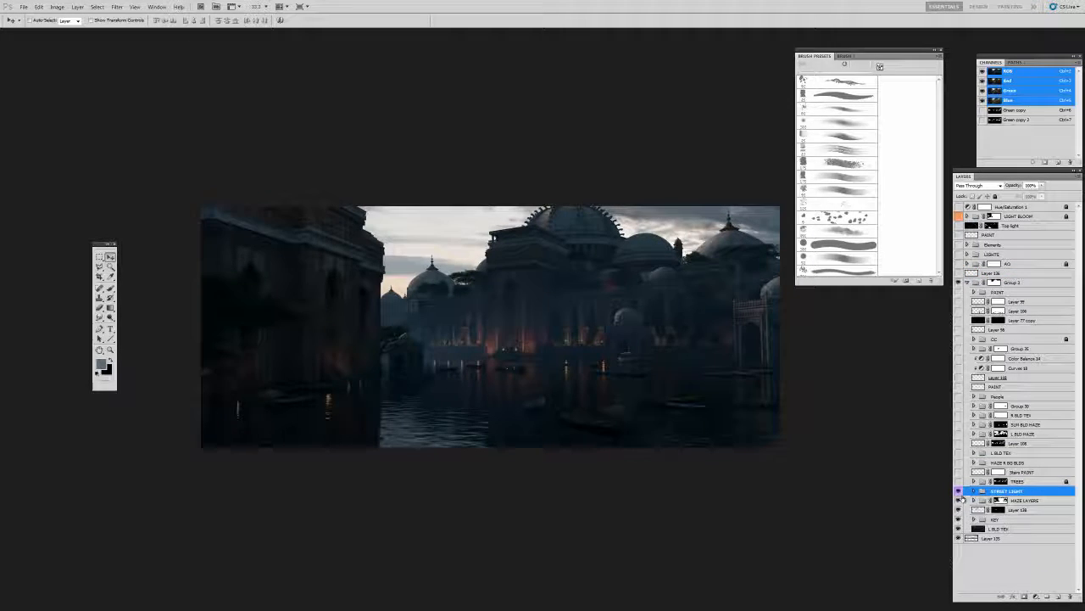
pyautogui.hotkey('ctrl', '+')
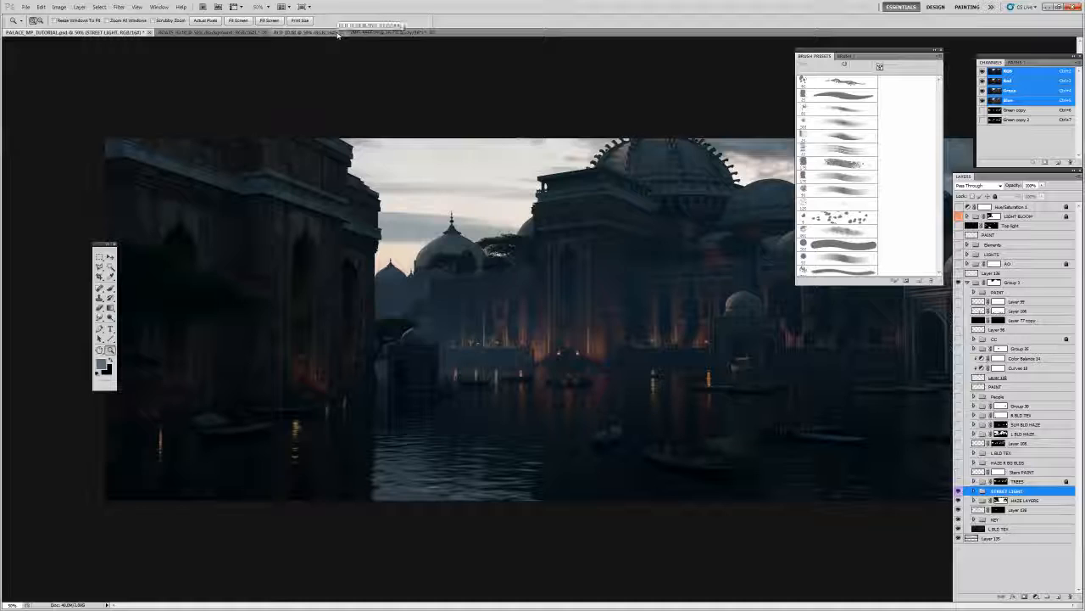
# - Switch to the BOATS_ID.tif document, show Layer 6 with the street light render, and collapse the brush presets to inspect it
pyautogui.click(212, 32)
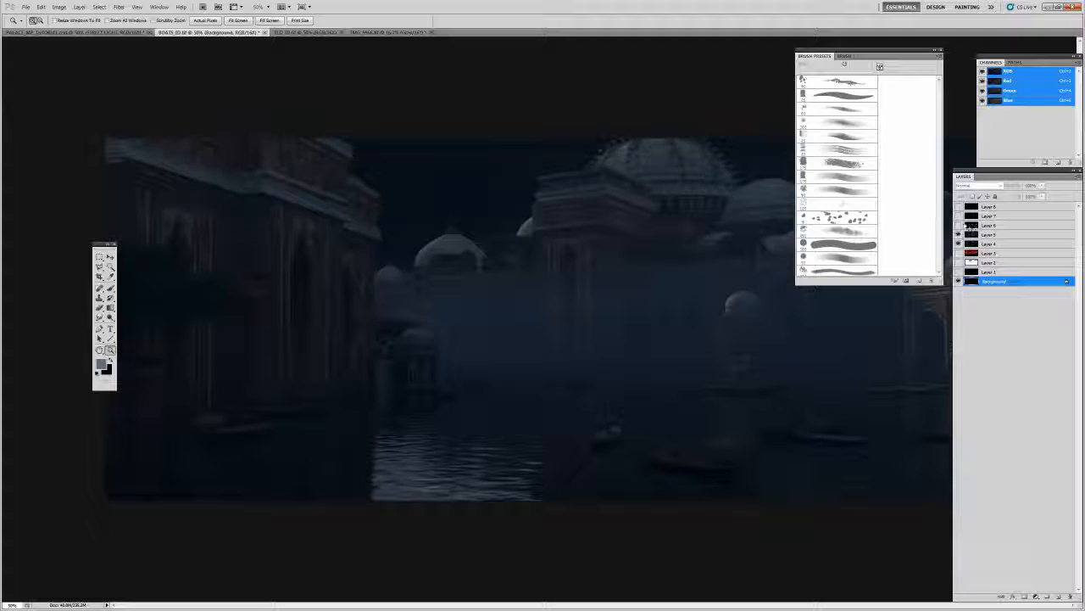
pyautogui.click(960, 226)
pyautogui.click(971, 229)
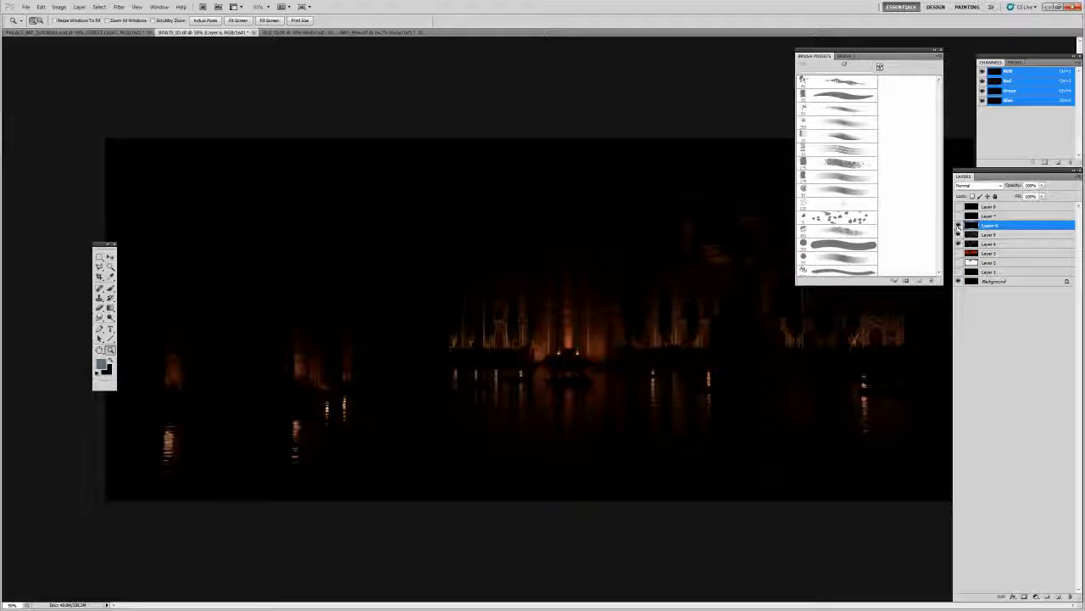
pyautogui.keyDown('alt'); pyautogui.click(637, 329); pyautogui.keyUp('alt')
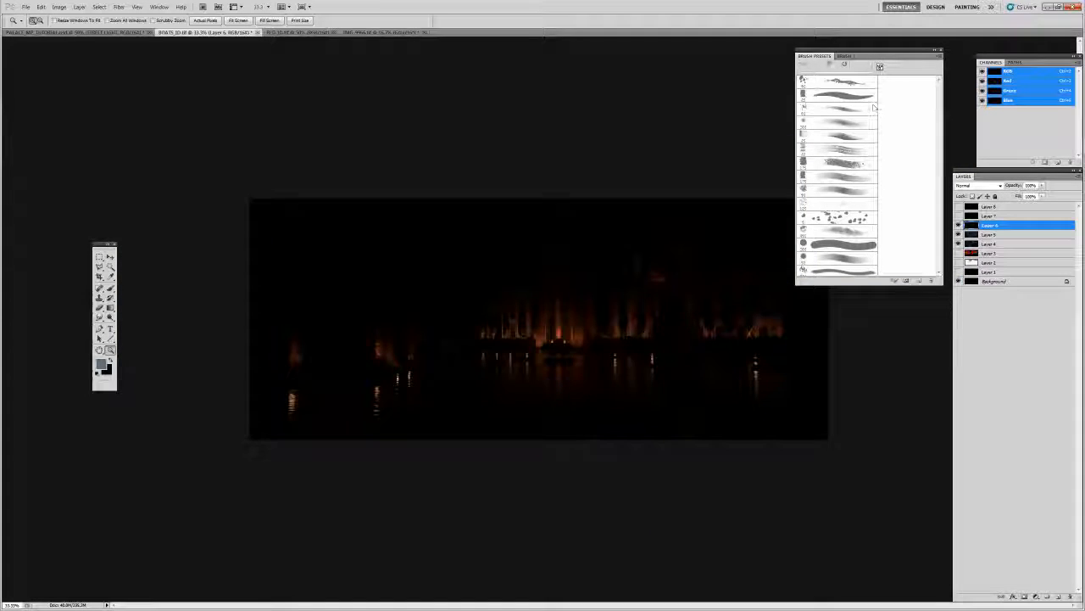
pyautogui.doubleClick(823, 56)
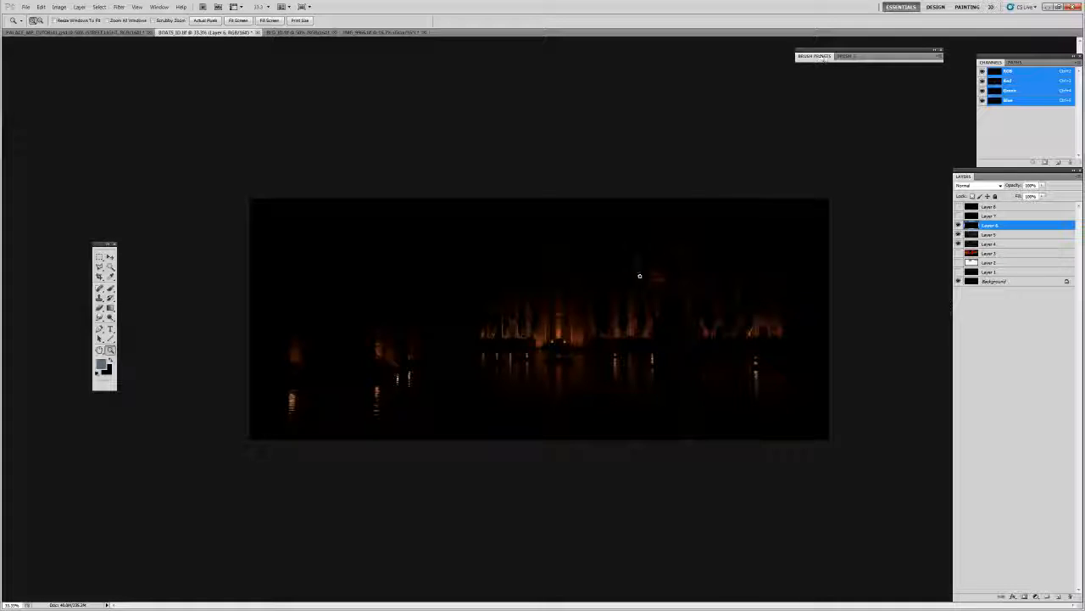
pyautogui.click(620, 335)
pyautogui.press('v')
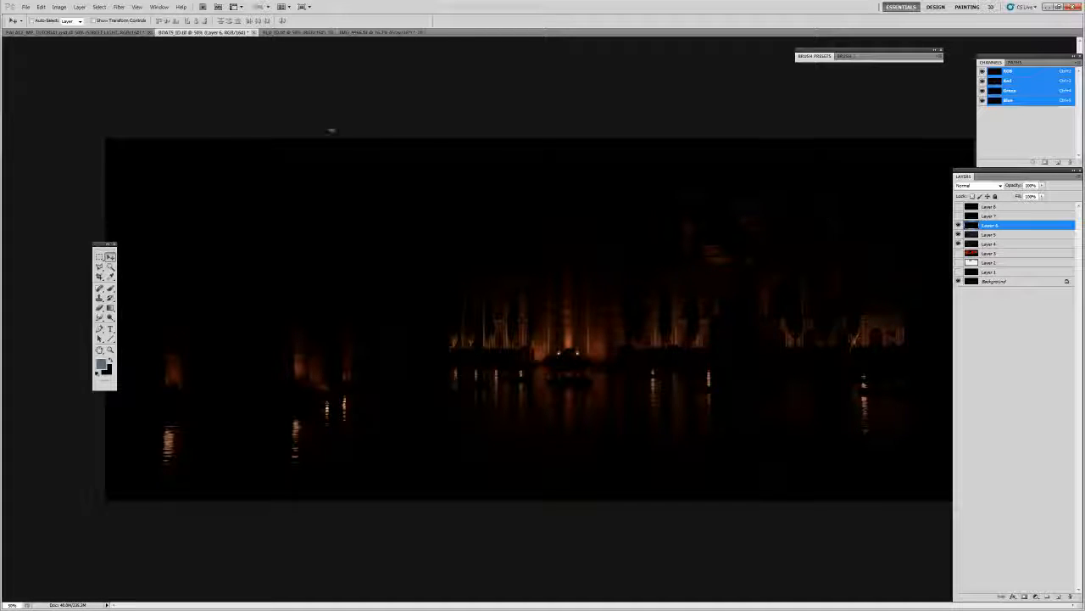
# - In PALACE_MP_TUTORIAL.psd, hide every STREET LIGHT layer above Layer 77 and disable Layer 77's mask
pyautogui.click(118, 32)
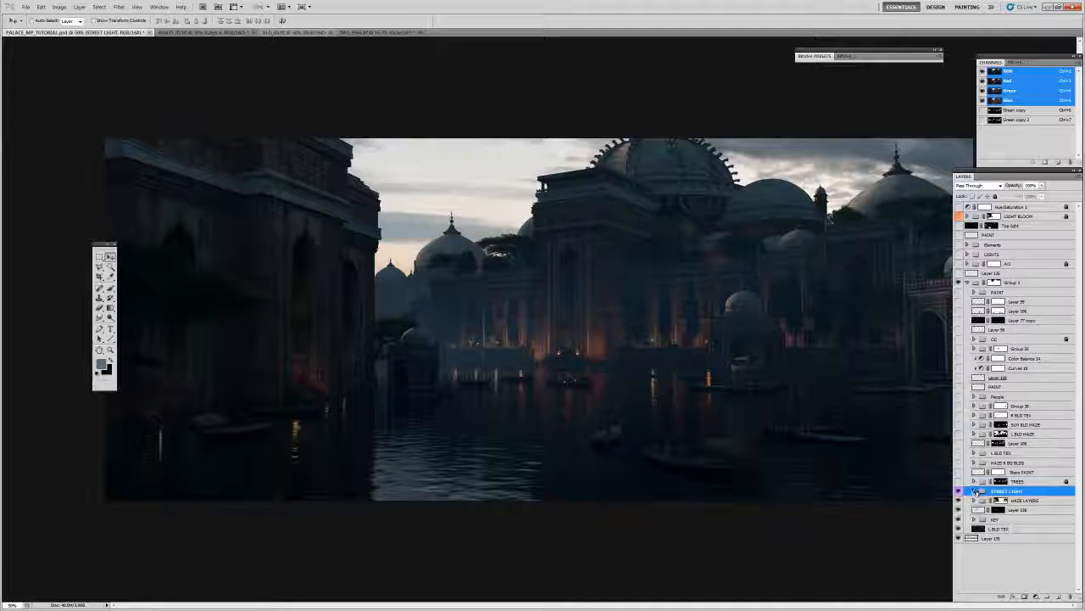
pyautogui.click(975, 491)
pyautogui.scroll(-3, 979, 517)
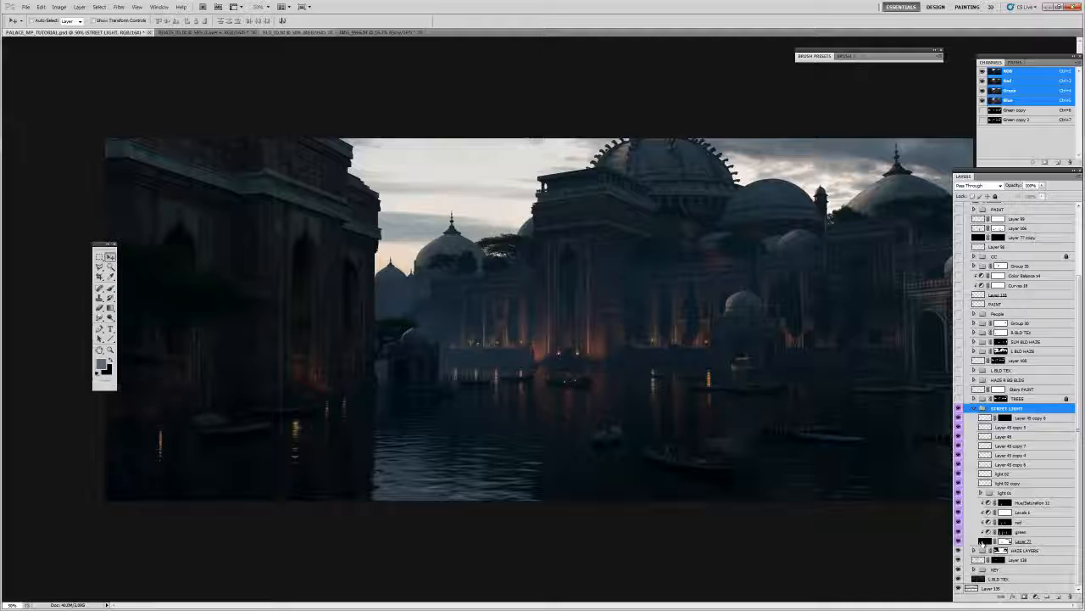
pyautogui.click(981, 541)
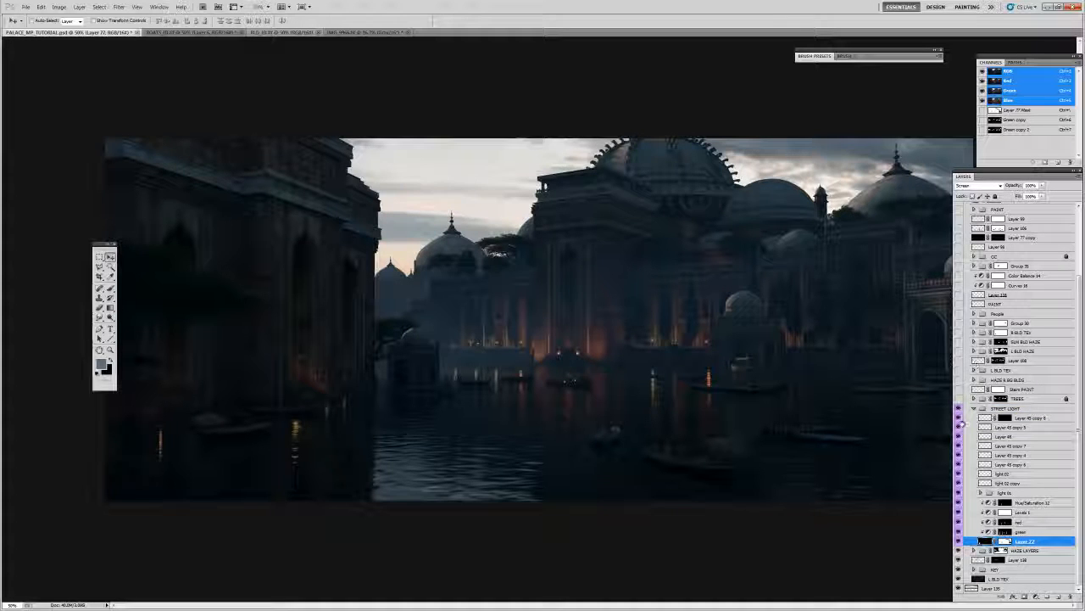
pyautogui.moveTo(959, 447); pyautogui.dragTo(958, 536)
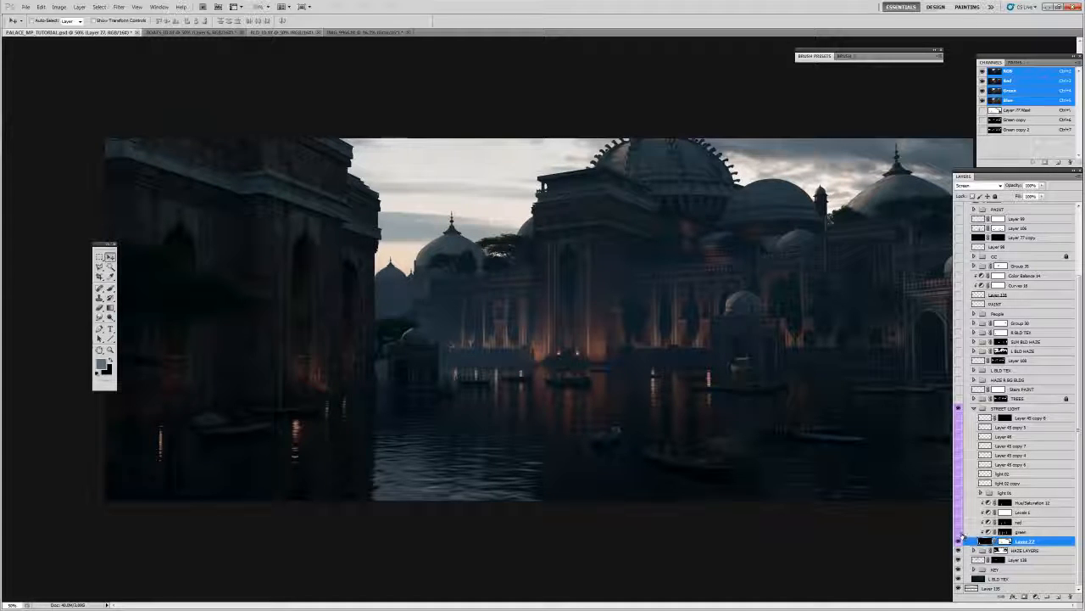
pyautogui.keyDown('shift'); pyautogui.click(1006, 543); pyautogui.keyUp('shift')
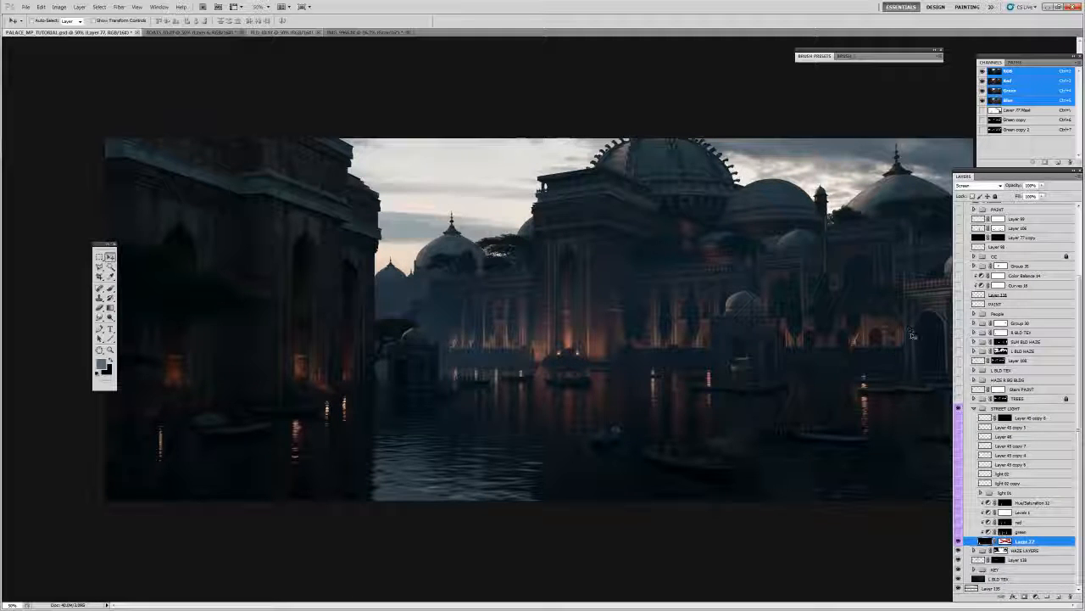
# - Compare the street light render with Layer 77's mask off and on, leaving the mask enabled
pyautogui.keyDown('shift'); pyautogui.click(1006, 543); pyautogui.keyUp('shift')
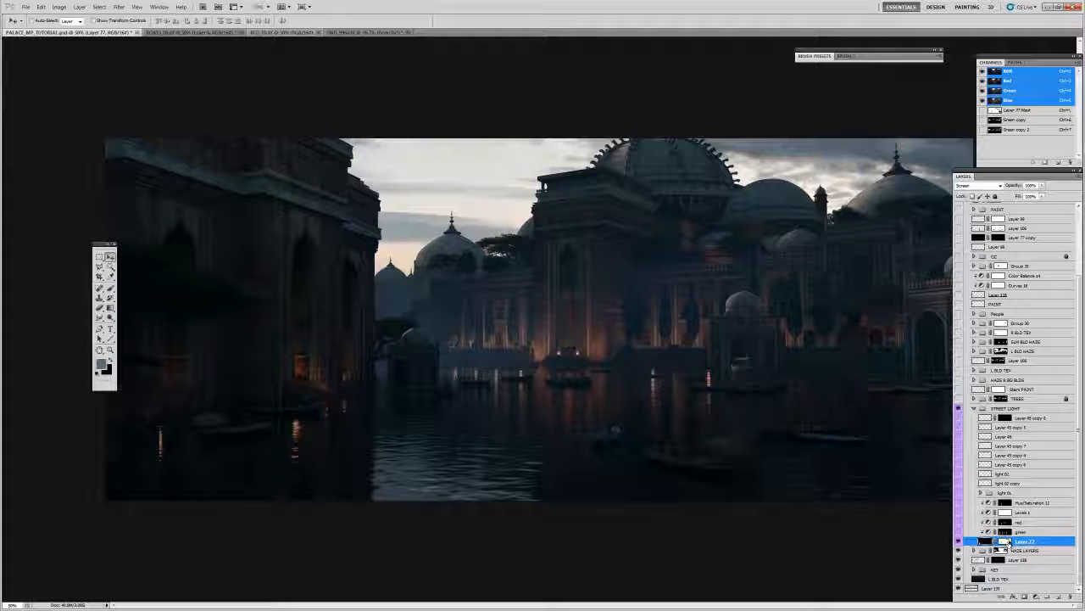
pyautogui.keyDown('shift'); pyautogui.click(1007, 543); pyautogui.keyUp('shift')
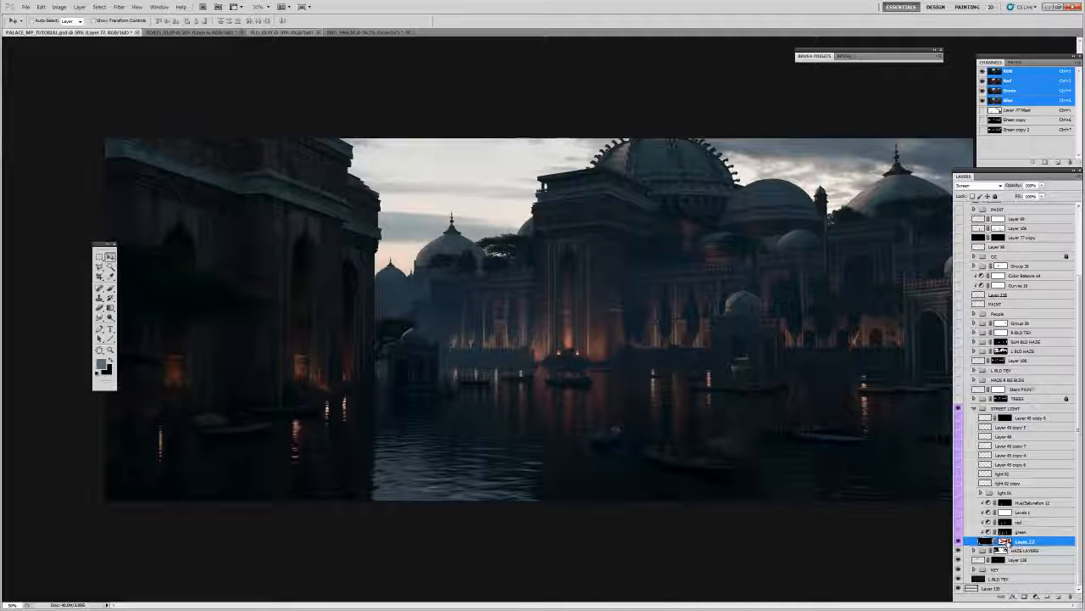
pyautogui.keyDown('shift'); pyautogui.click(1007, 543); pyautogui.keyUp('shift')
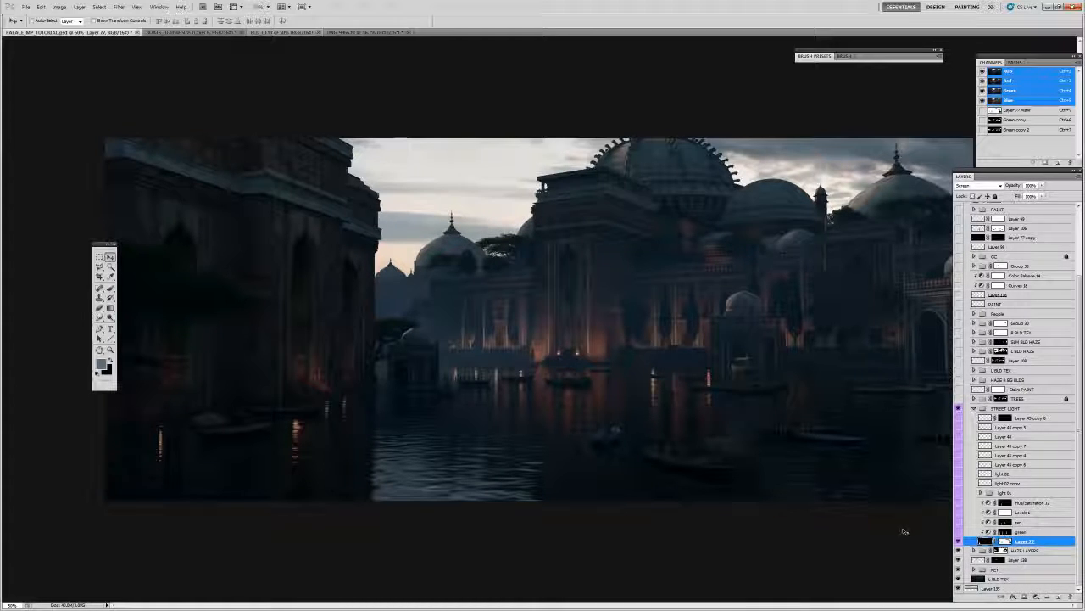
pyautogui.keyDown('shift'); pyautogui.click(1005, 541); pyautogui.keyUp('shift')
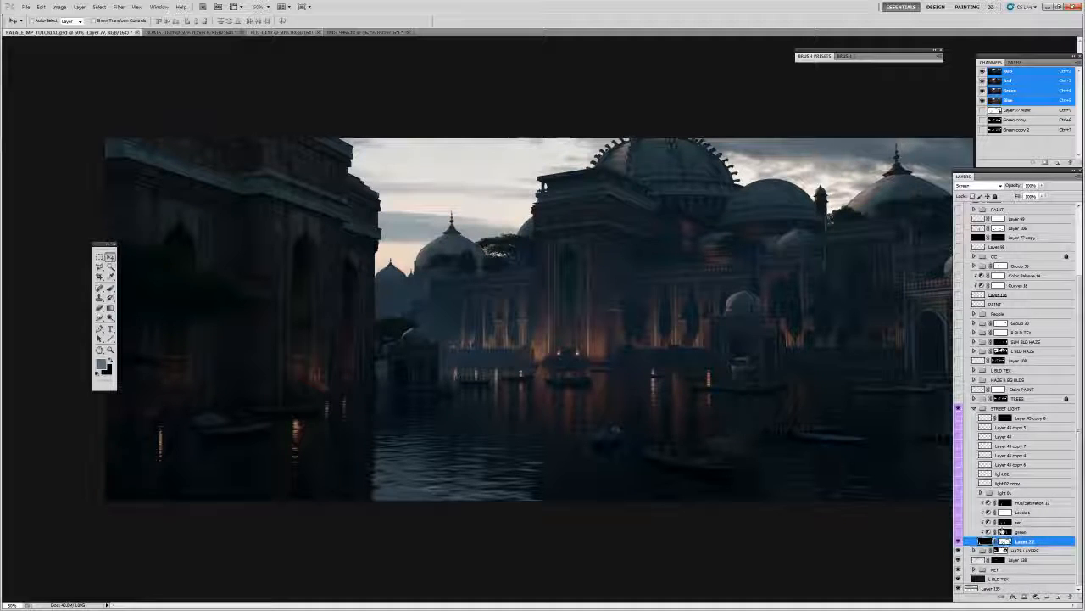
# - Close the IMG_9966.tif document without saving its changes
pyautogui.click(356, 33)
pyautogui.click(408, 32)
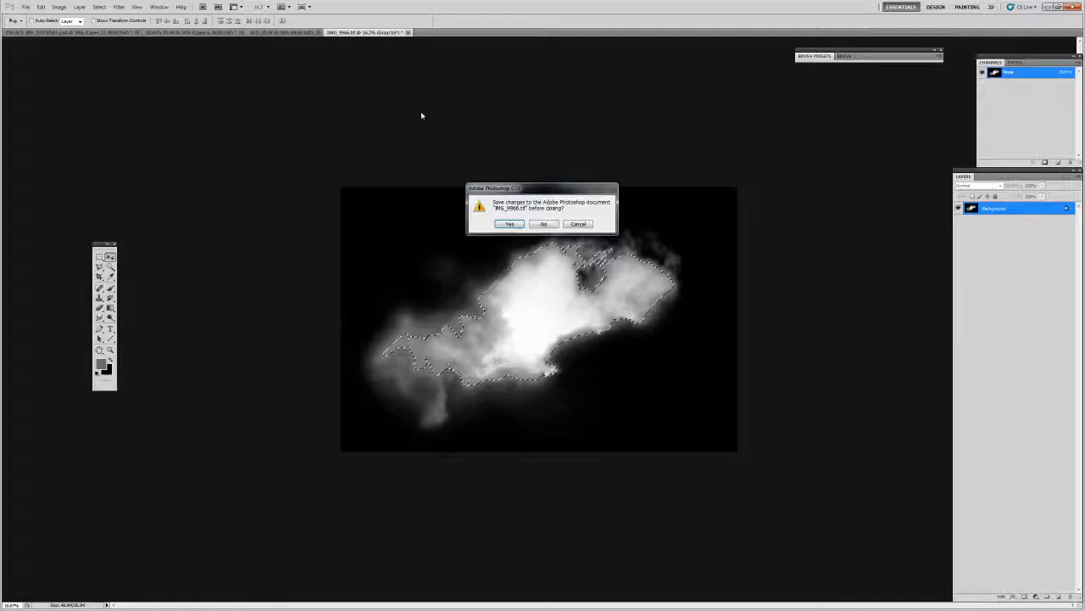
pyautogui.click(542, 225)
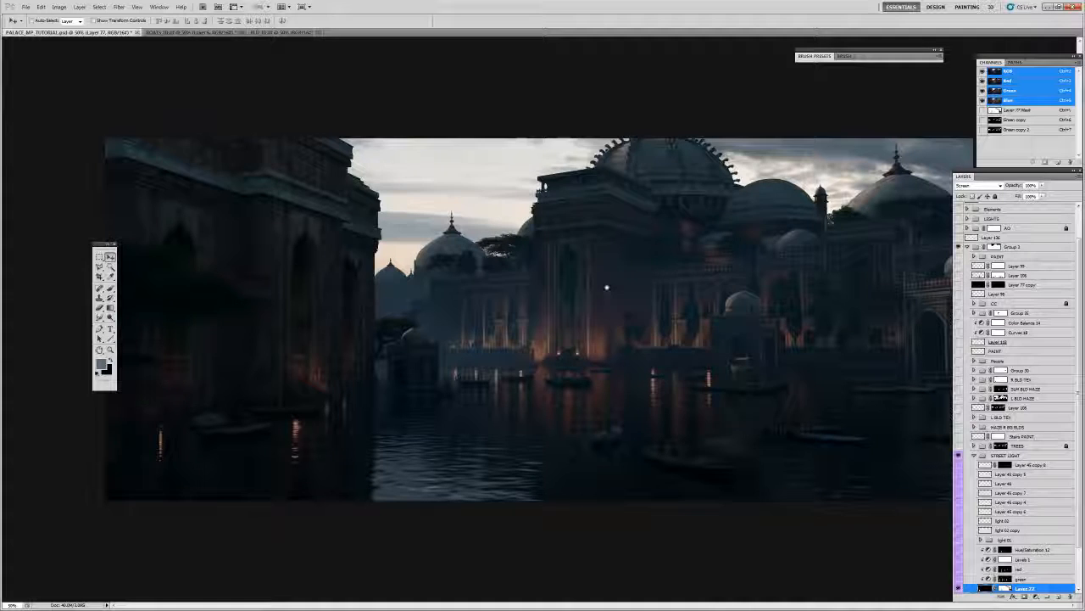
pyautogui.hotkey('ctrl', 'o')
pyautogui.moveTo(739, 247)
pyautogui.mouseDown()
pyautogui.moveTo(738, 412)
pyautogui.moveTo(742, 343)
pyautogui.moveTo(760, 320)
pyautogui.moveTo(754, 246)
pyautogui.mouseUp()
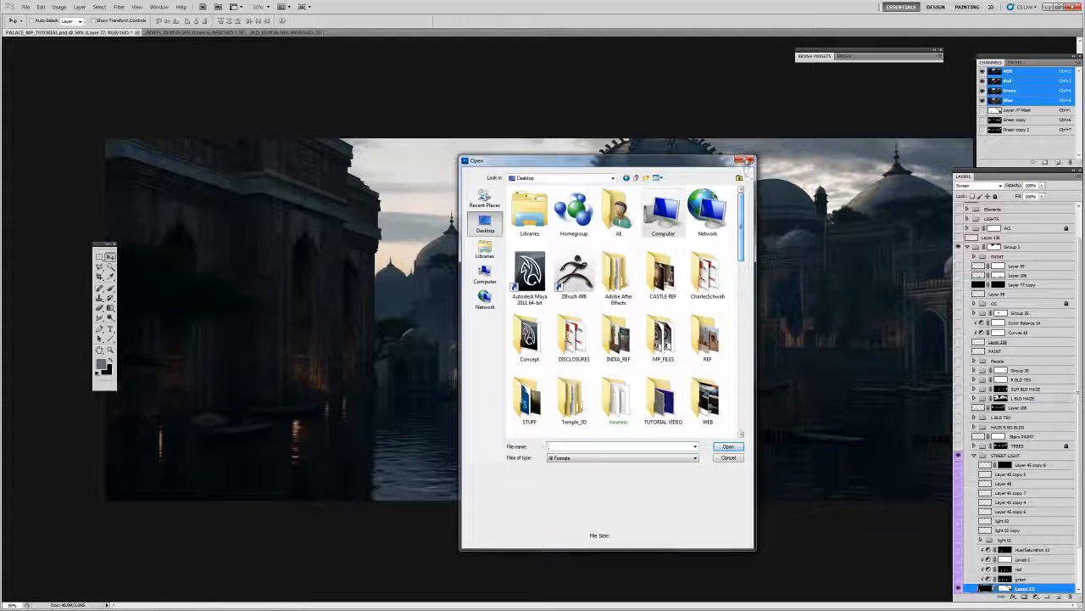
pyautogui.click(745, 160)
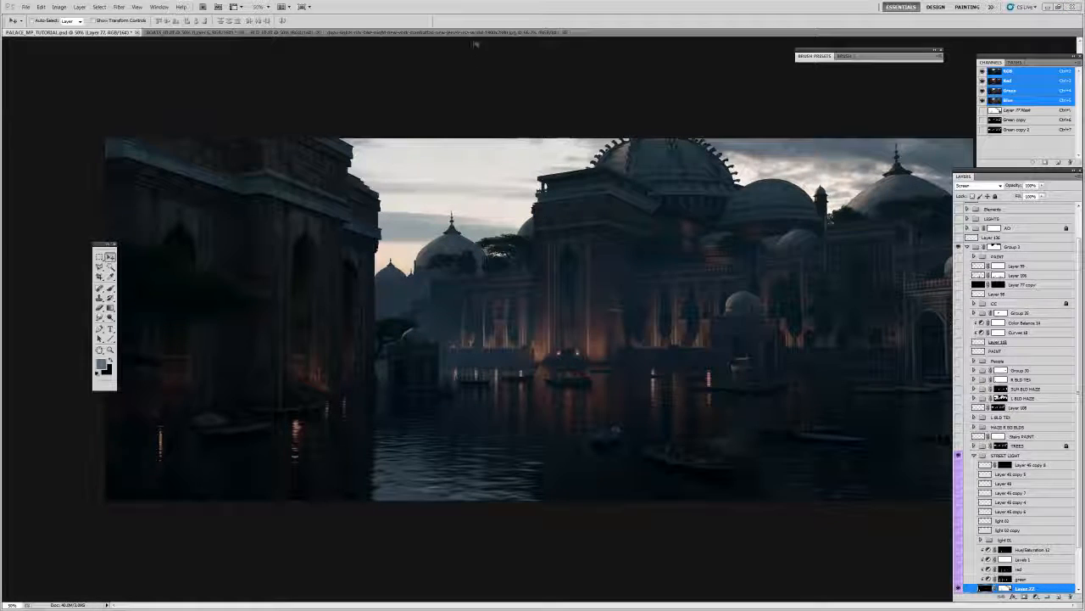
# - Look over the quay lights city photo as light reference and return to PALACE_MP_TUTORIAL.psd
pyautogui.click(473, 34)
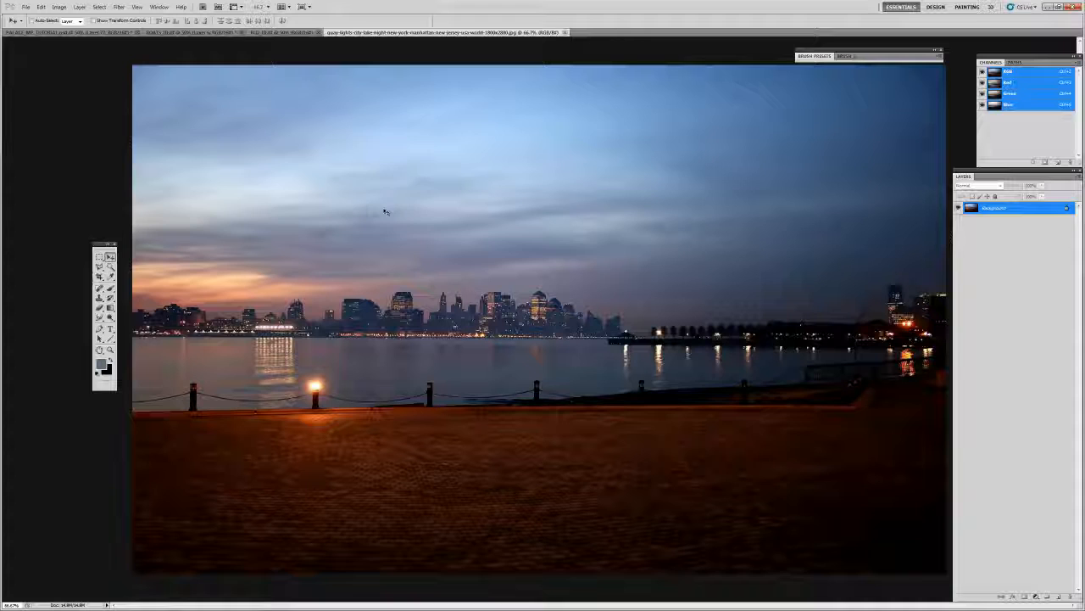
pyautogui.click(105, 32)
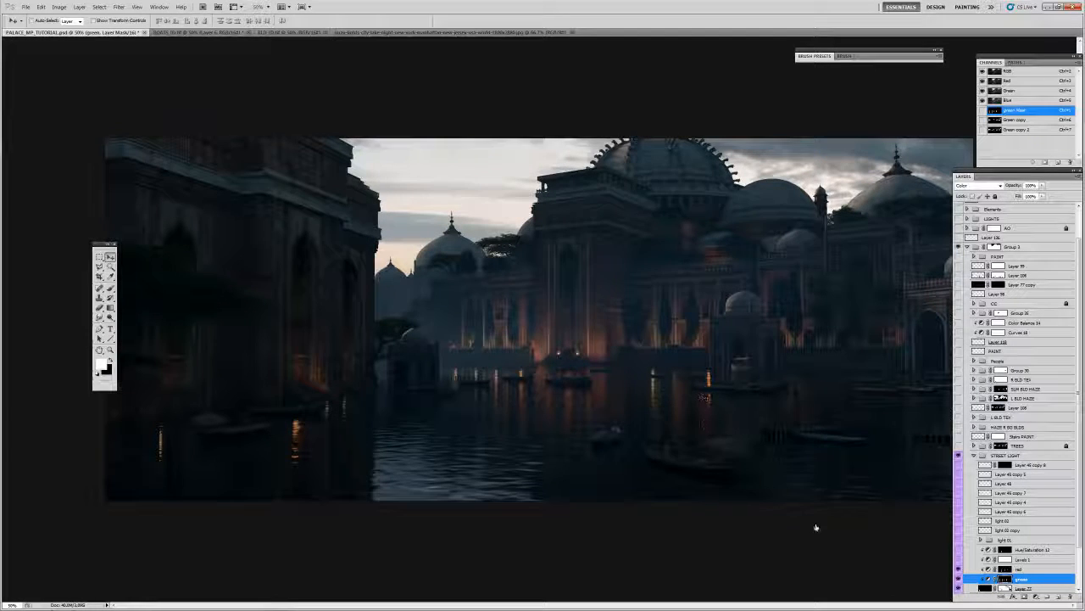
# - Show the Levels 1 and Hue/Saturation 12 adjustments above Layer 77, toggling Levels 1 to compare its effect
pyautogui.click(965, 559)
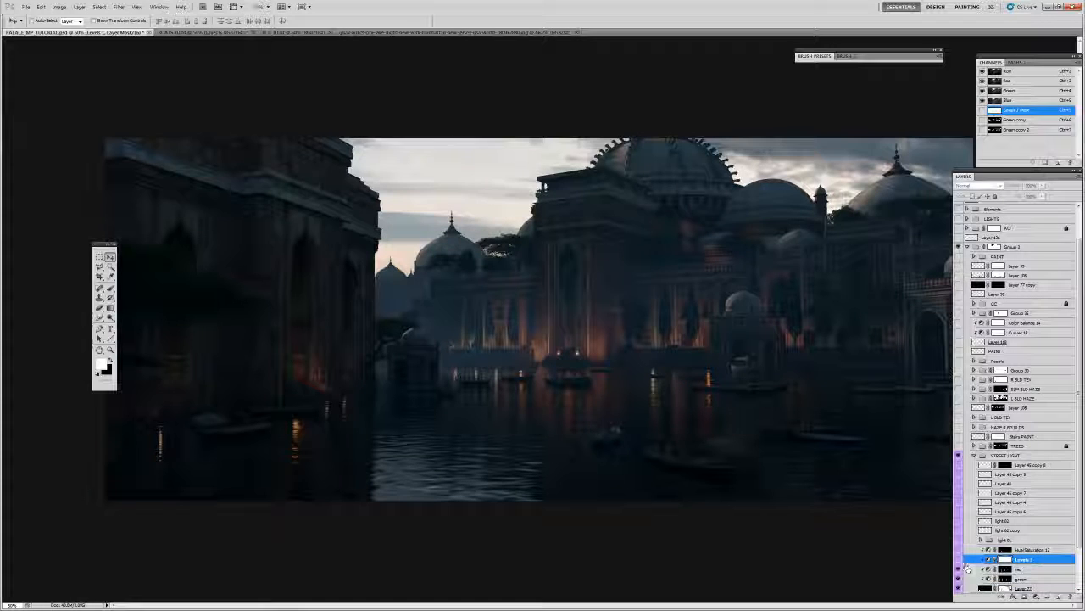
pyautogui.click(960, 560)
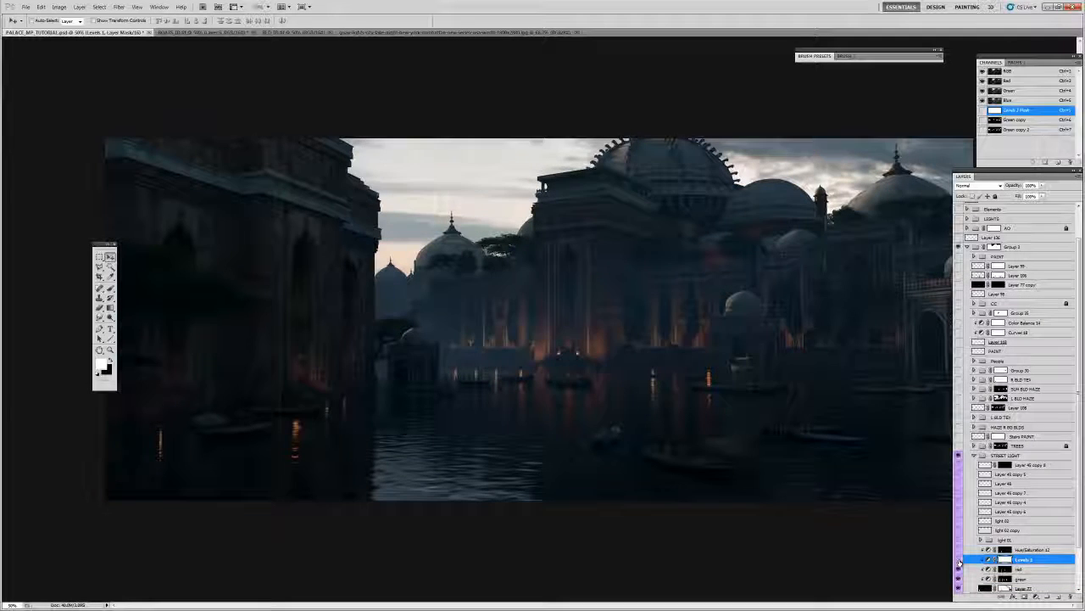
pyautogui.click(960, 561)
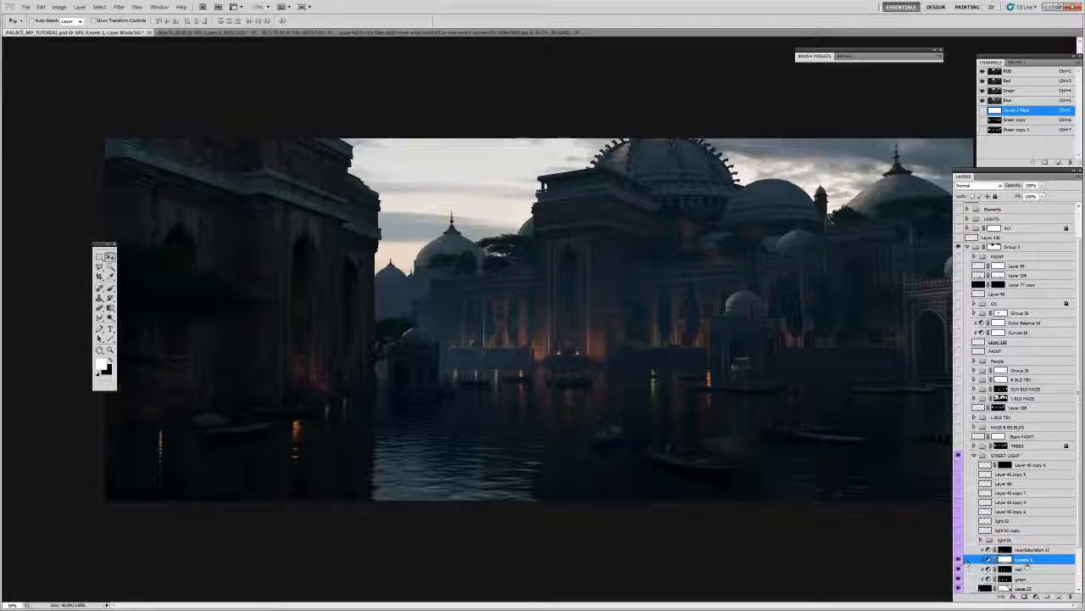
pyautogui.click(989, 560)
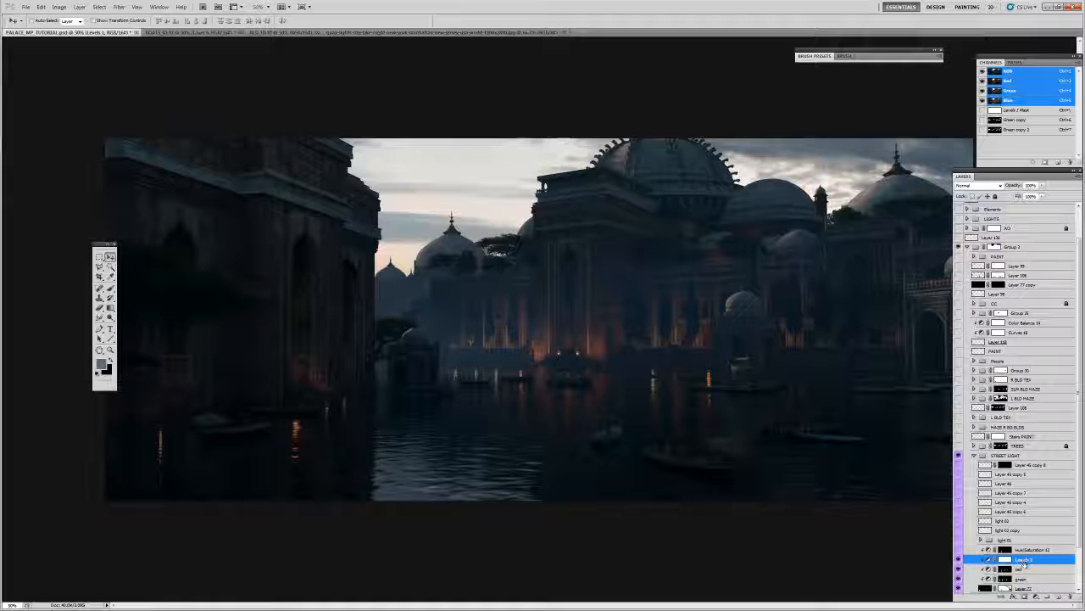
pyautogui.scroll(-3, 964, 521)
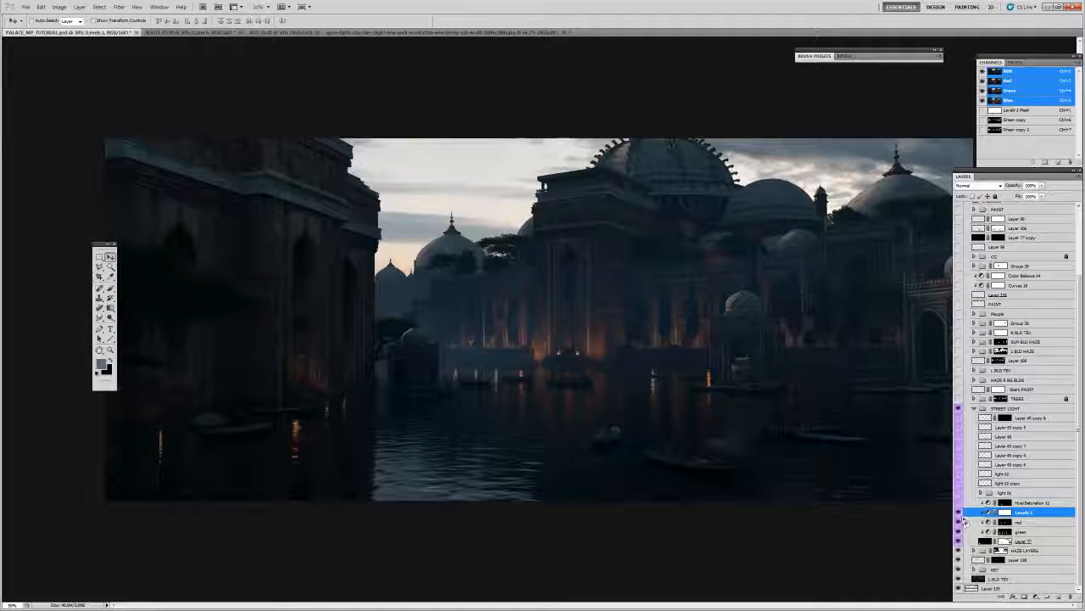
pyautogui.click(959, 513)
pyautogui.click(959, 513)
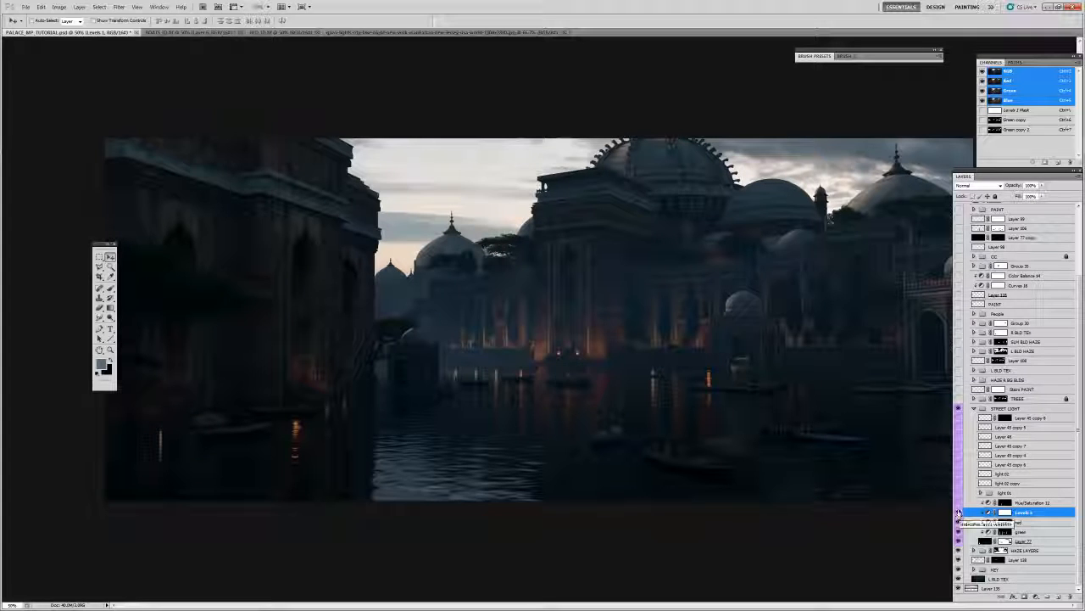
pyautogui.click(959, 503)
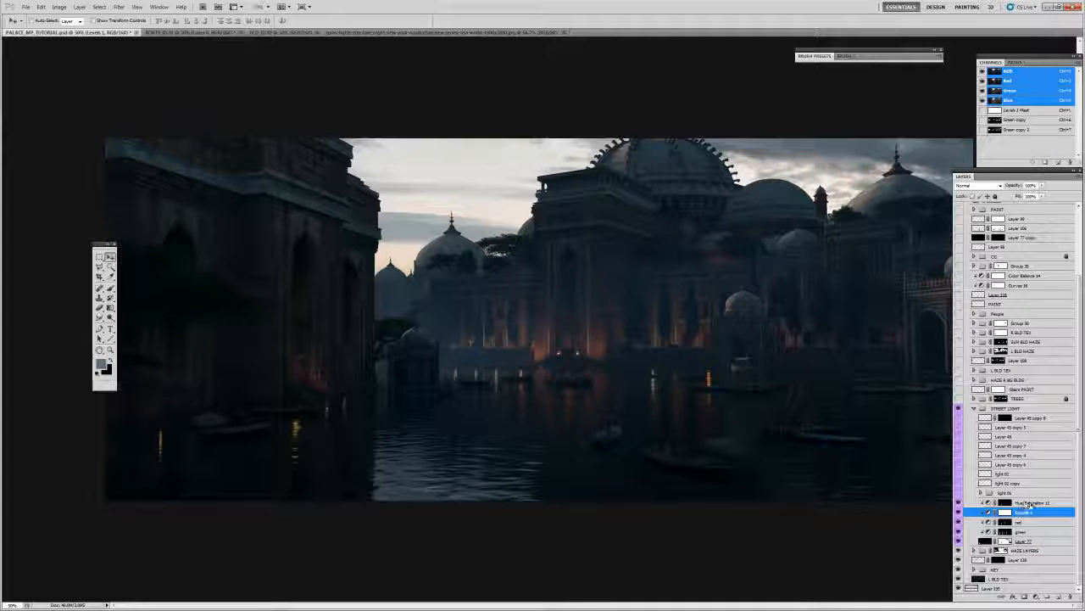
pyautogui.click(985, 504)
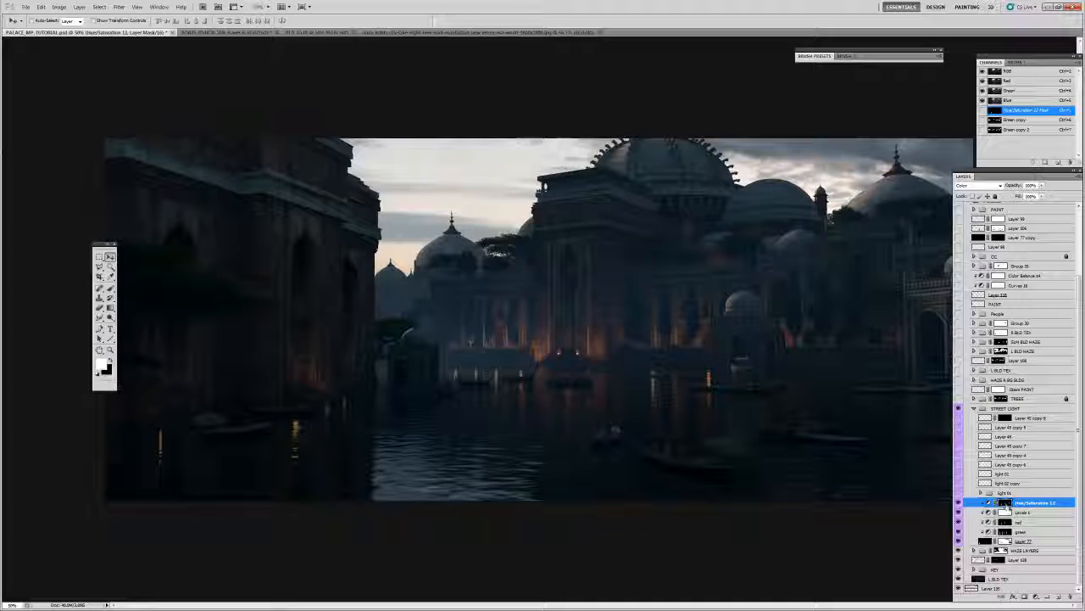
# - Inspect the masks of the green and Hue/Saturation 12 adjustments on their own, returning to the normal image view
pyautogui.click(1004, 531)
pyautogui.keyDown('alt'); pyautogui.click(1004, 532); pyautogui.keyUp('alt')
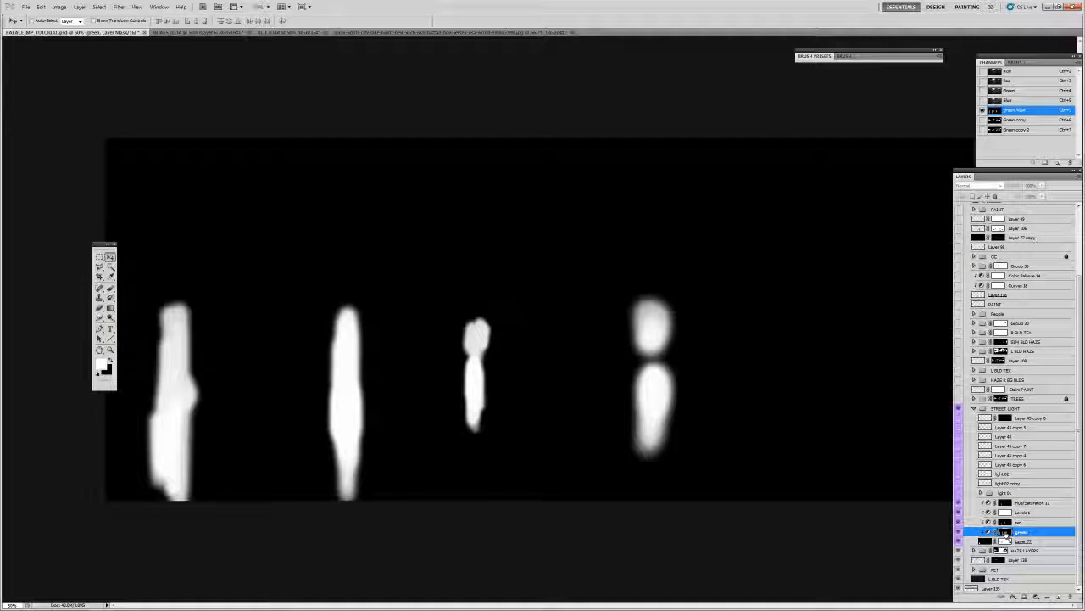
pyautogui.click(1004, 521)
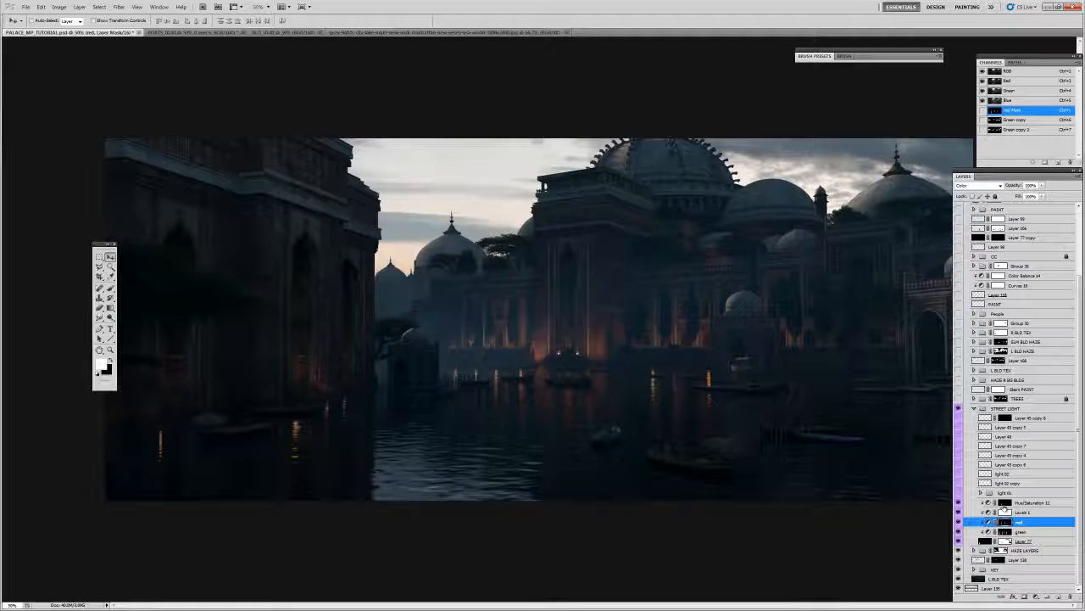
pyautogui.keyDown('alt'); pyautogui.click(1005, 503); pyautogui.keyUp('alt')
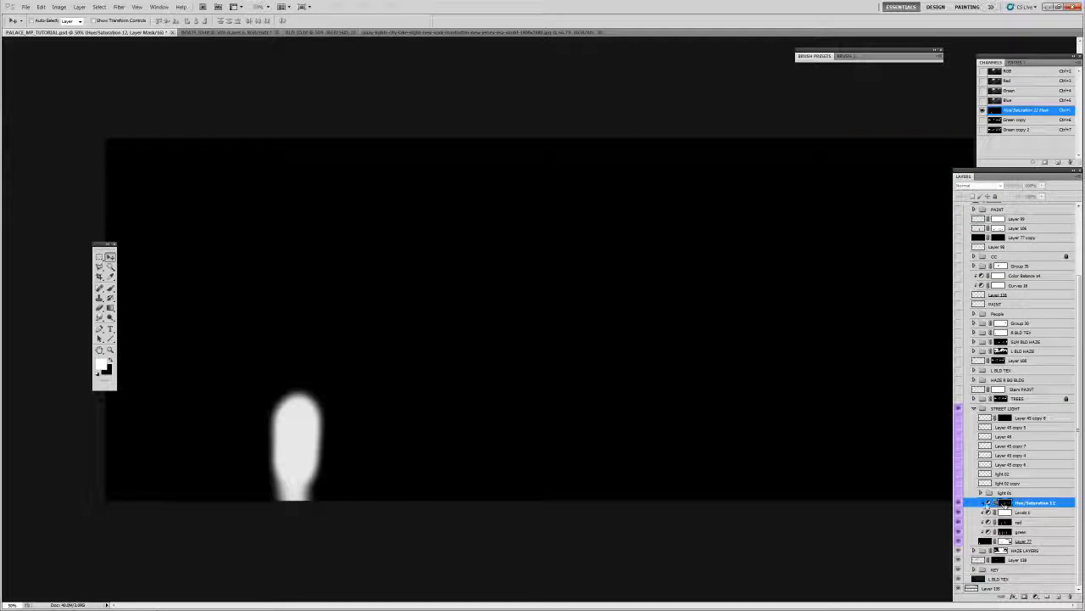
pyautogui.click(987, 503)
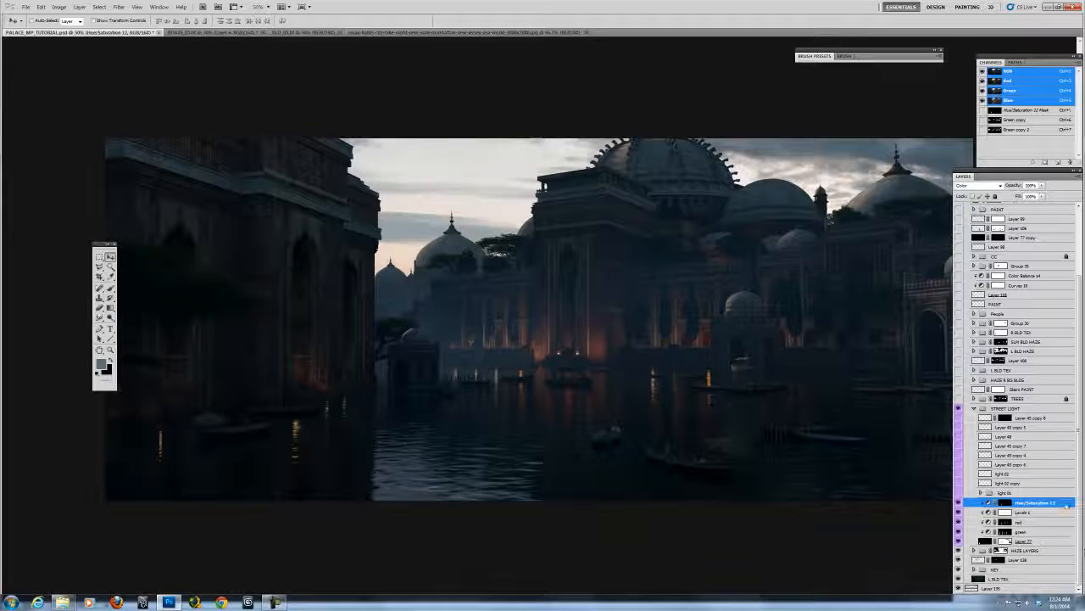
# - Show and expand the light 01 group to examine its street lamp up close in front of the palace
pyautogui.click(1000, 491)
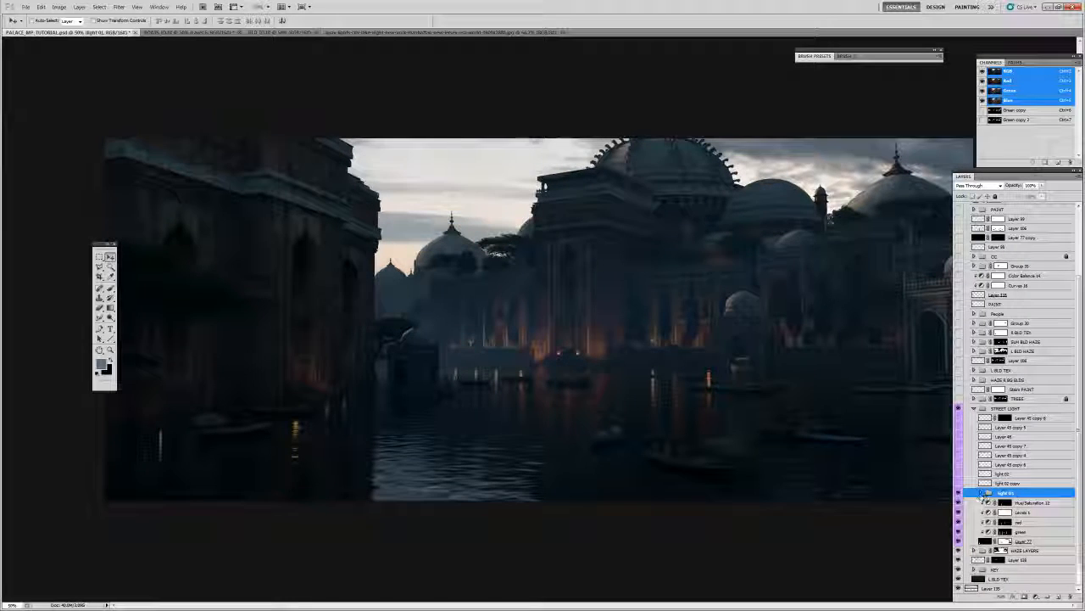
pyautogui.click(982, 492)
pyautogui.press('z')
pyautogui.click(651, 341)
pyautogui.click(651, 341)
pyautogui.click(651, 341)
pyautogui.click(651, 341)
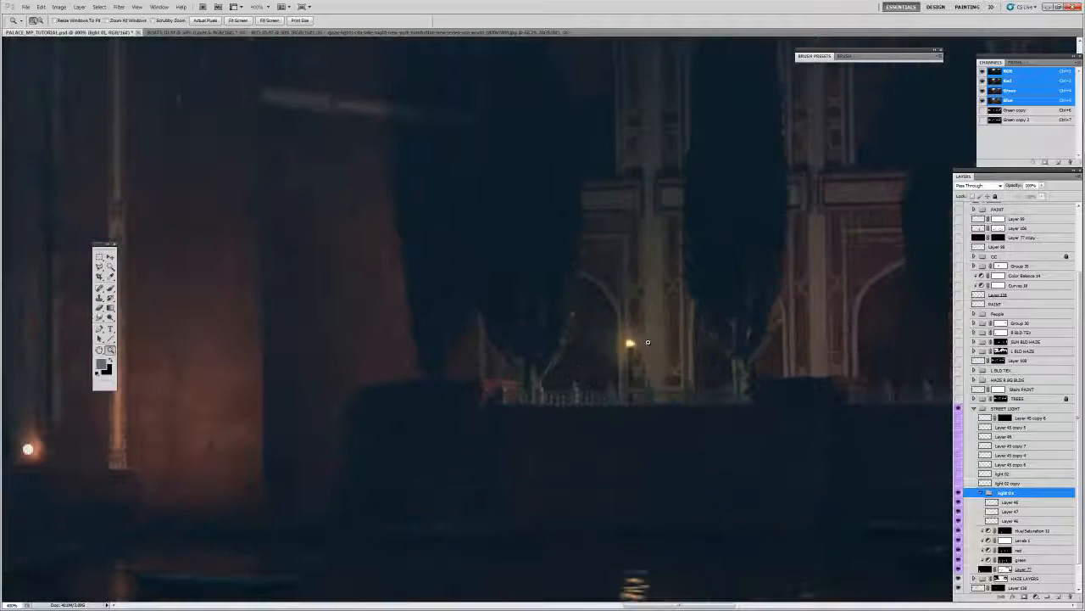
# - Toggle the layers of the light 01 group to compare them, leaving the lowest glow layer hidden and the upper two shown
pyautogui.click(992, 519)
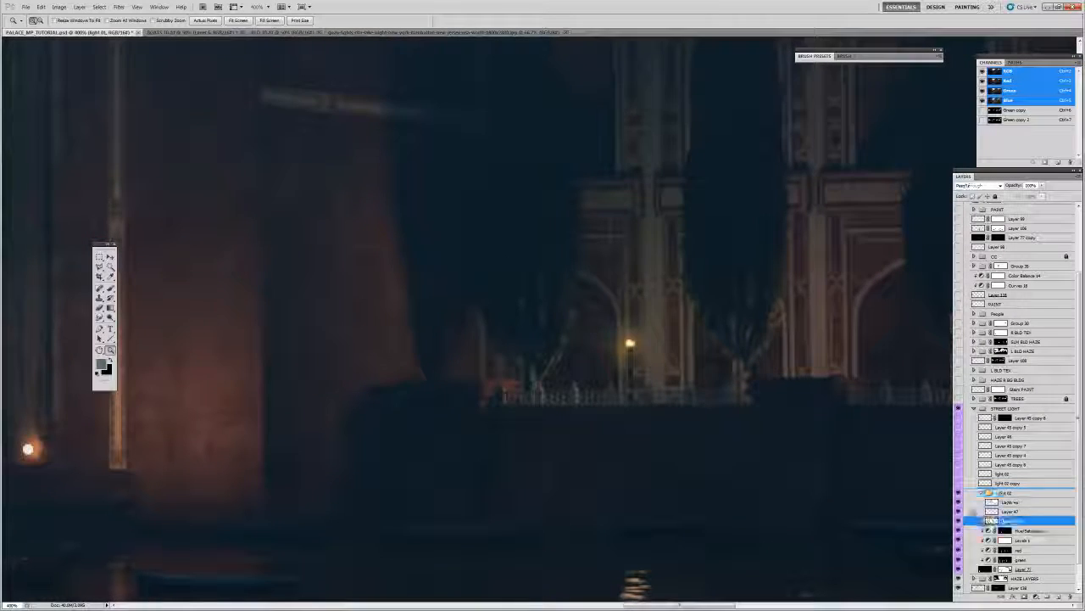
pyautogui.click(959, 503)
pyautogui.click(959, 519)
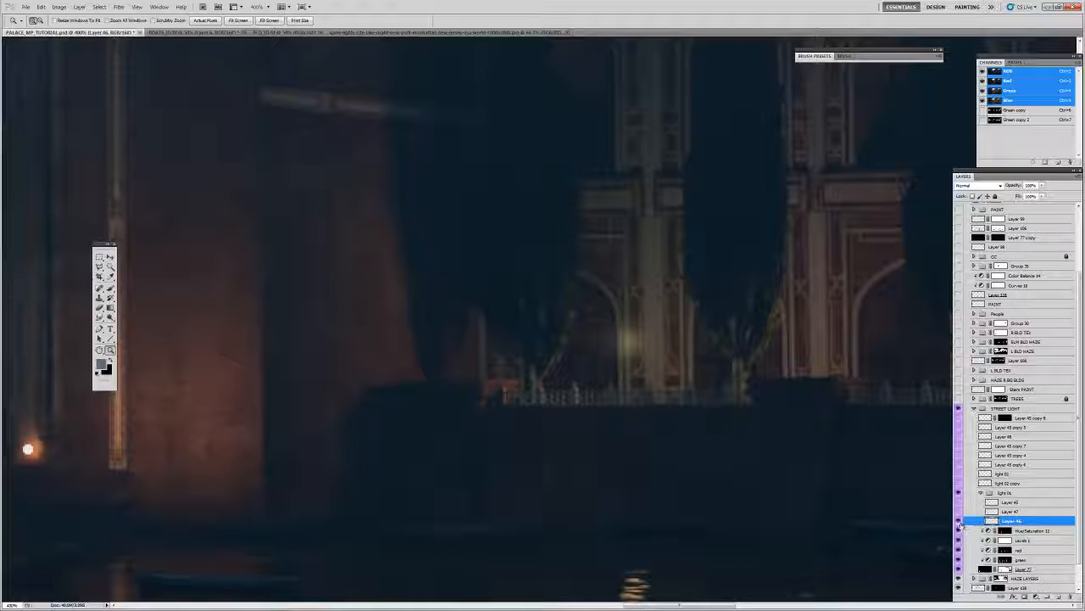
pyautogui.click(960, 520)
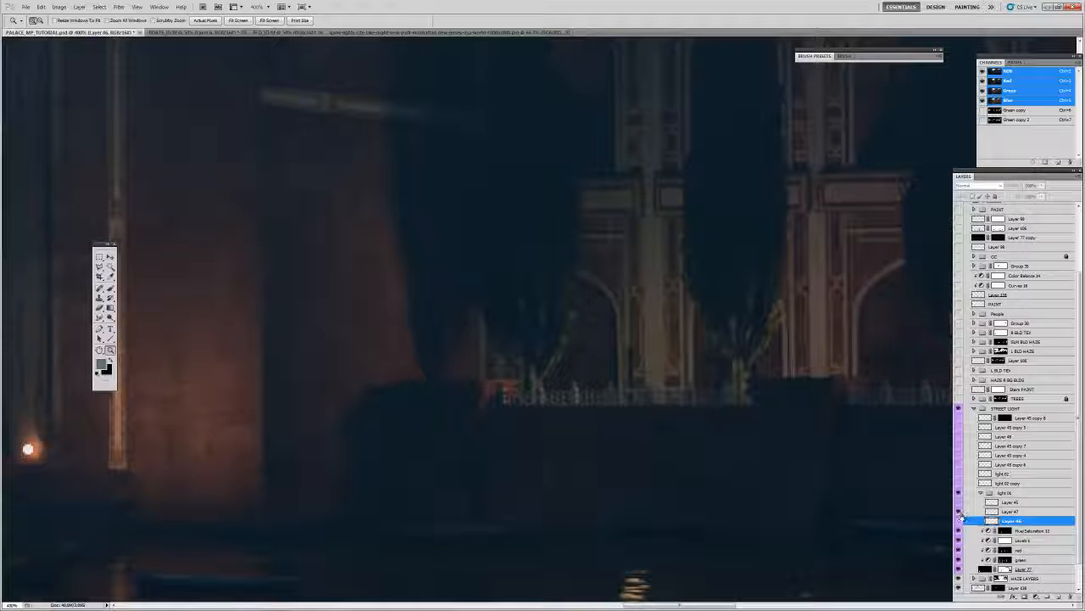
pyautogui.click(960, 511)
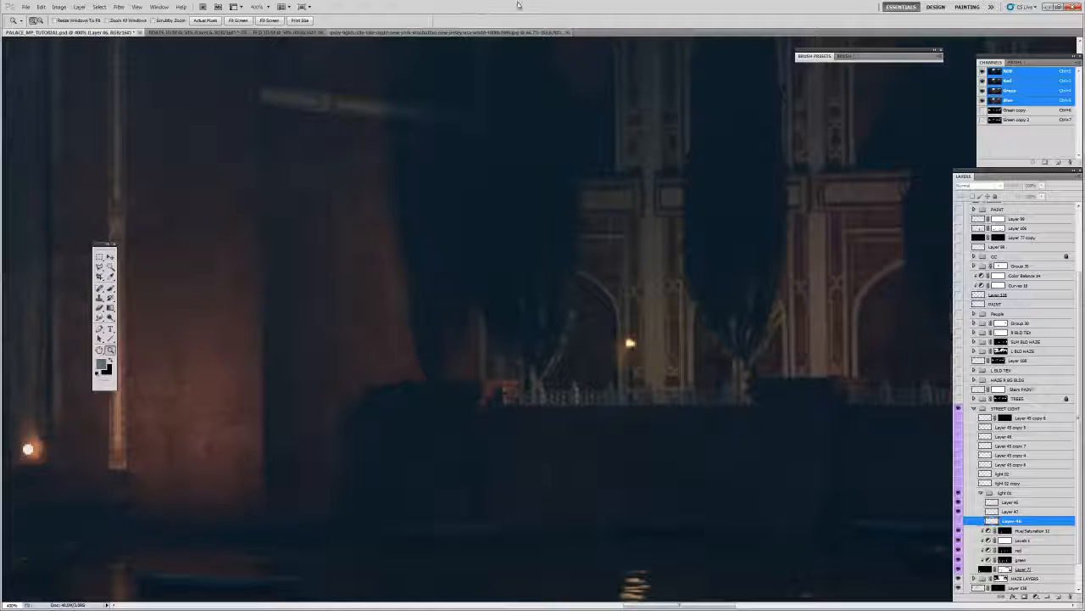
# - In the quay lights photo, select and copy a small rectangle around the bright lamp cluster beneath the waterfront trees
pyautogui.click(500, 33)
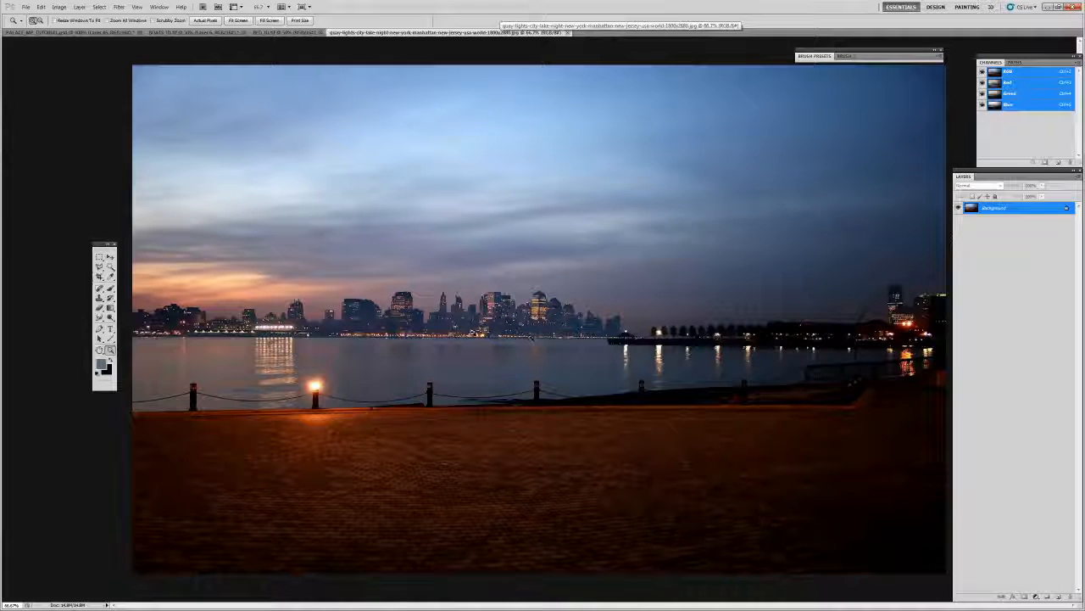
pyautogui.doubleClick(740, 335)
pyautogui.click(740, 335)
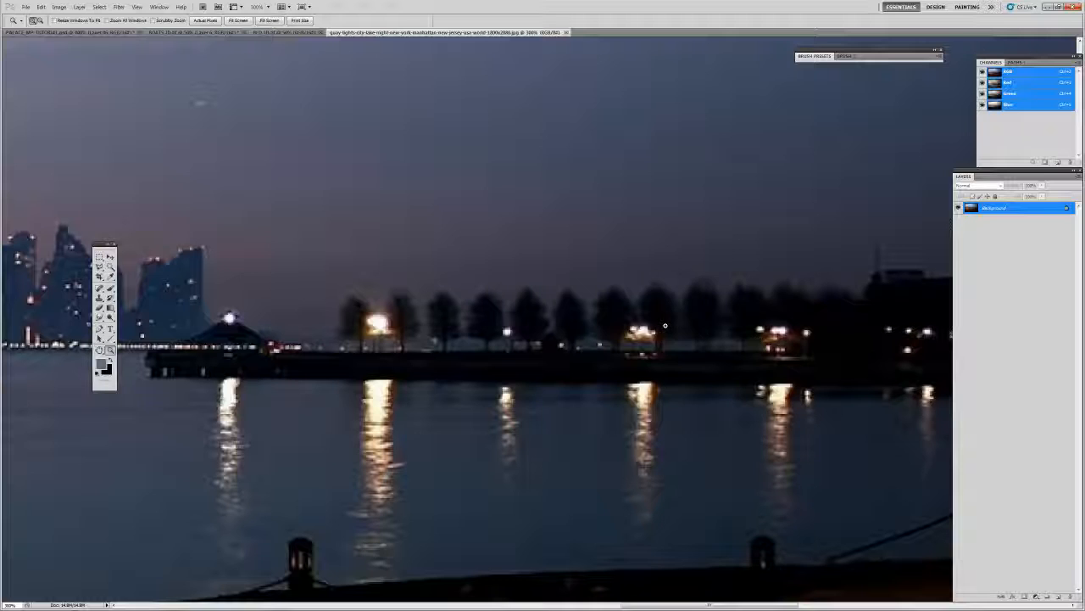
pyautogui.press('m')
pyautogui.moveTo(624, 316); pyautogui.dragTo(663, 348)
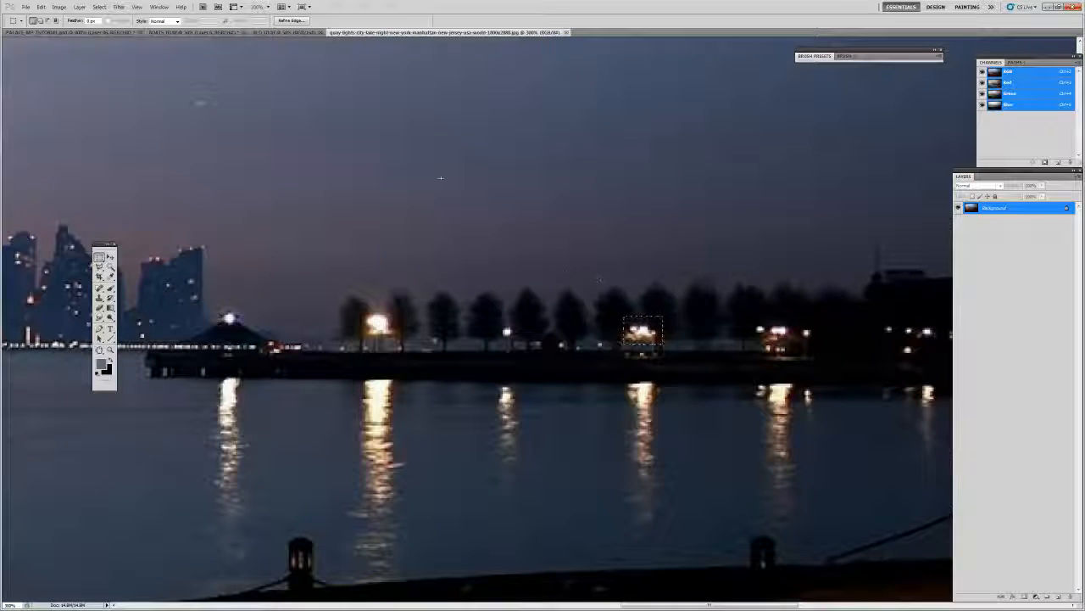
# - Paste the lamp cluster into the light 01 group of PALACE_MP_TUTORIAL.psd, set it to Screen, and place it beside the existing lamp
pyautogui.hotkey('ctrl', 'Tab')
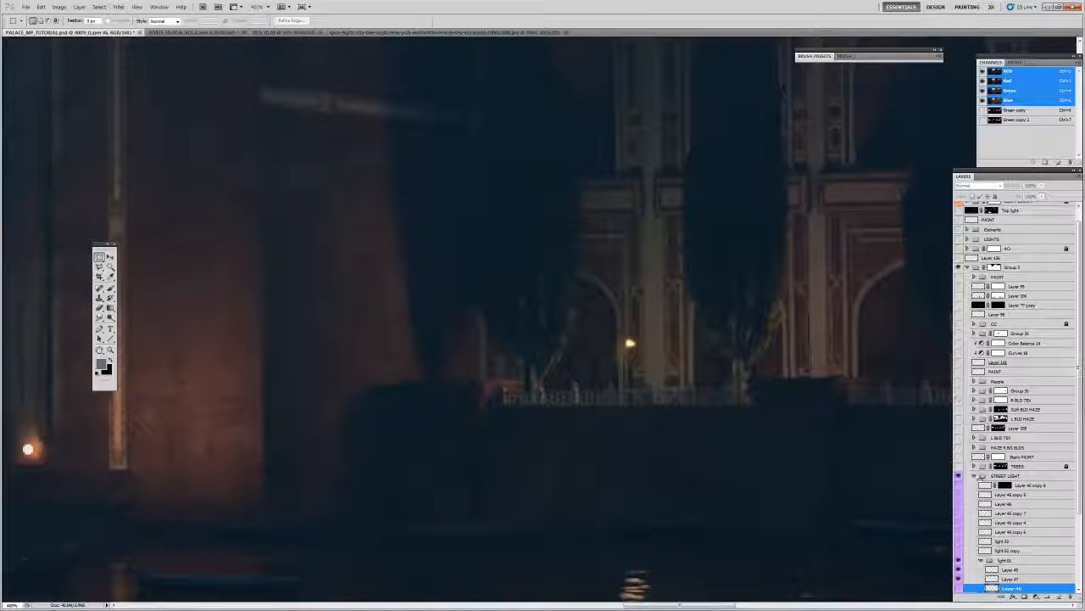
pyautogui.hotkey('ctrl', 'v')
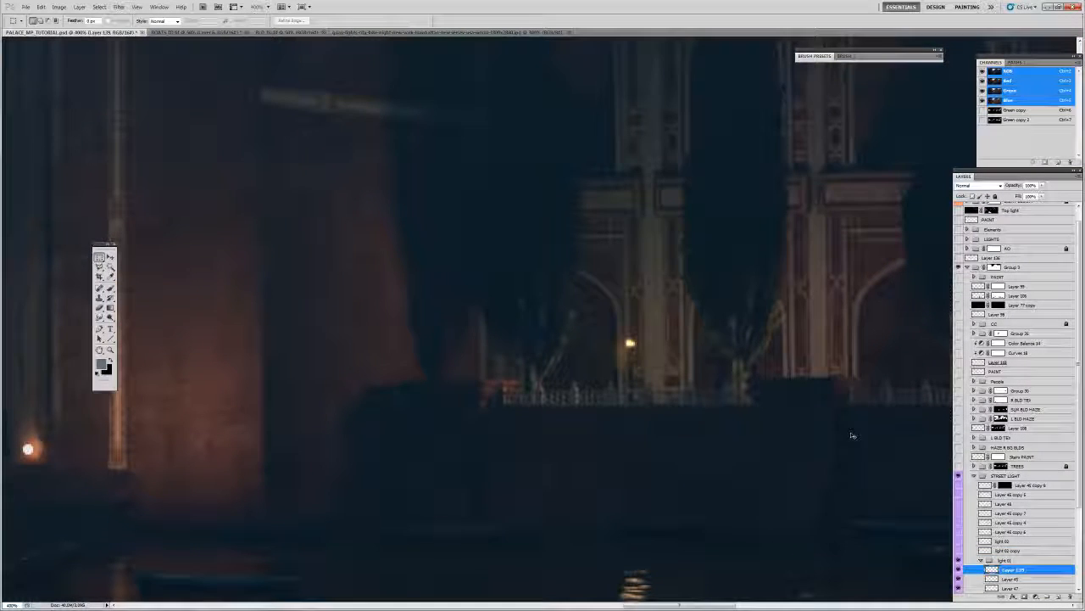
pyautogui.press('v')
pyautogui.click(984, 185)
pyautogui.click(965, 256)
pyautogui.moveTo(539, 321); pyautogui.dragTo(538, 364)
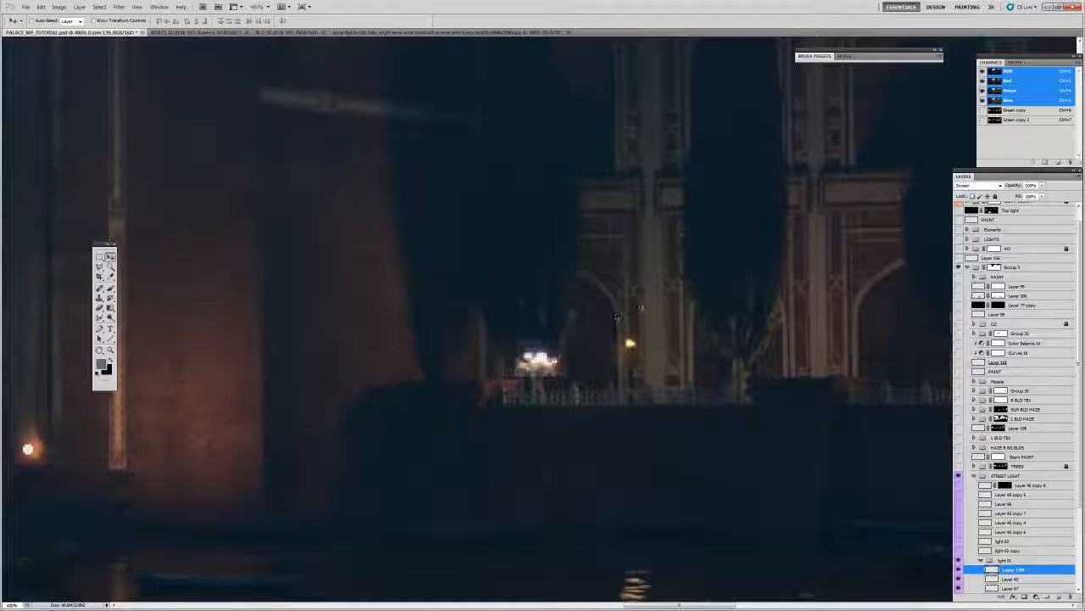
# - Raise the black input level of the pasted lamp cluster with Levels to darken its background
pyautogui.hotkey('ctrl', 'l')
pyautogui.moveTo(755, 228); pyautogui.dragTo(761, 229)
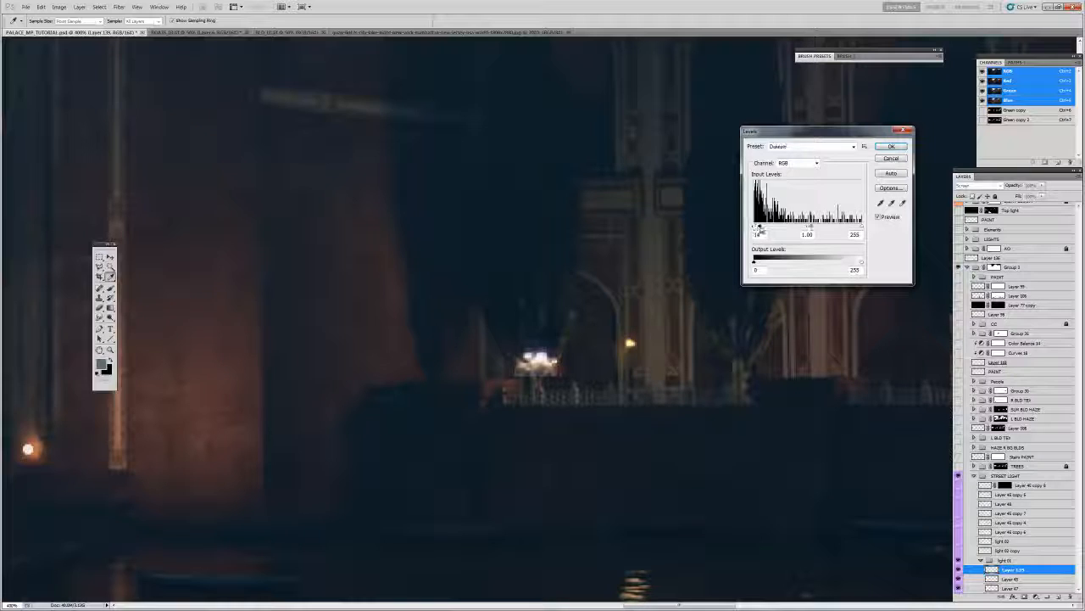
pyautogui.click(891, 146)
# - Give the Eraser a soft round tip and reduce its size to suit the pasted lamp cluster's edges
pyautogui.press('b')
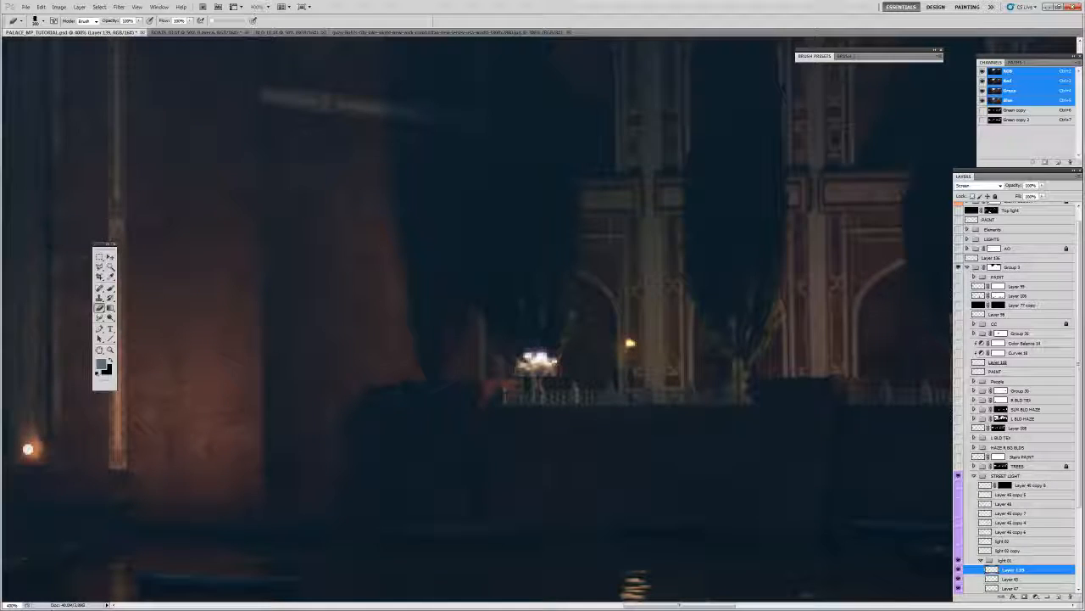
pyautogui.click(819, 55)
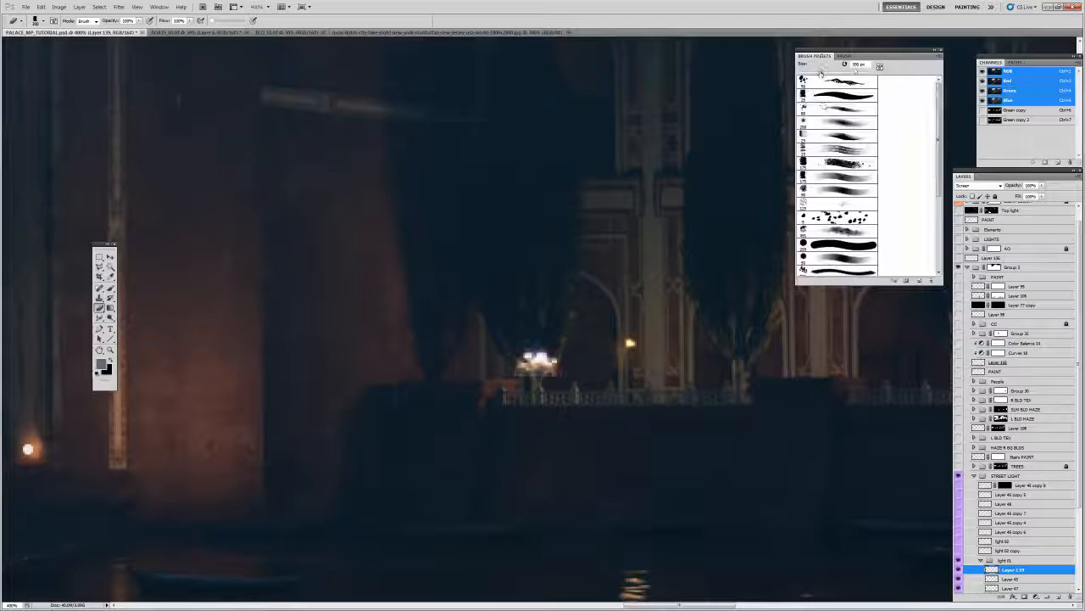
pyautogui.click(824, 115)
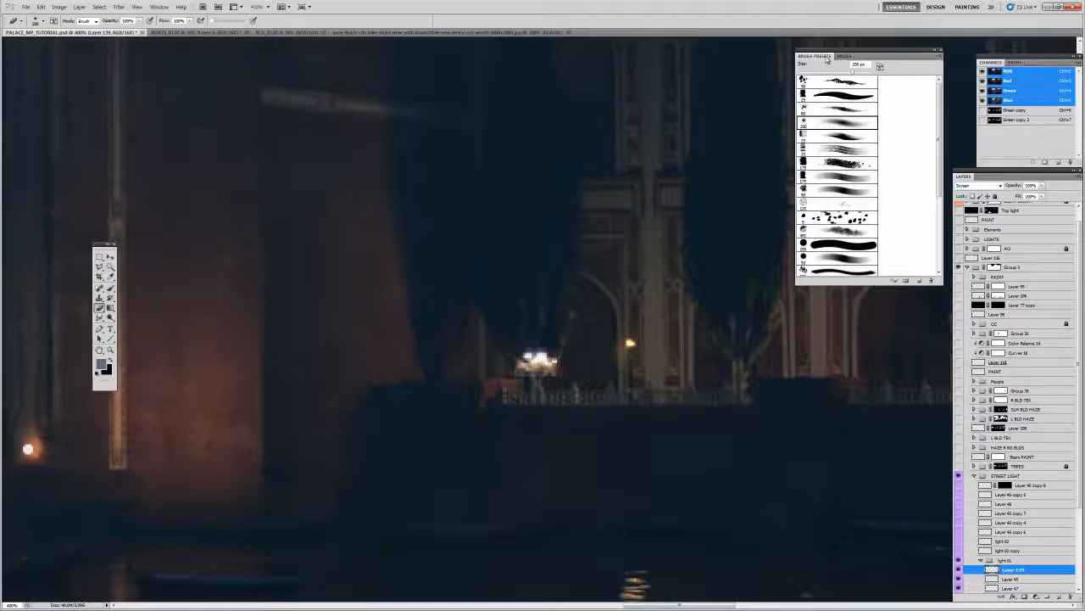
pyautogui.click(827, 56)
pyautogui.press('[')
pyautogui.press('[')
pyautogui.press('[')
pyautogui.press('[')
pyautogui.press('[')
pyautogui.press('[')
pyautogui.press('[')
pyautogui.press('[')
pyautogui.press('[')
pyautogui.press('[')
pyautogui.press('[')
pyautogui.press('[')
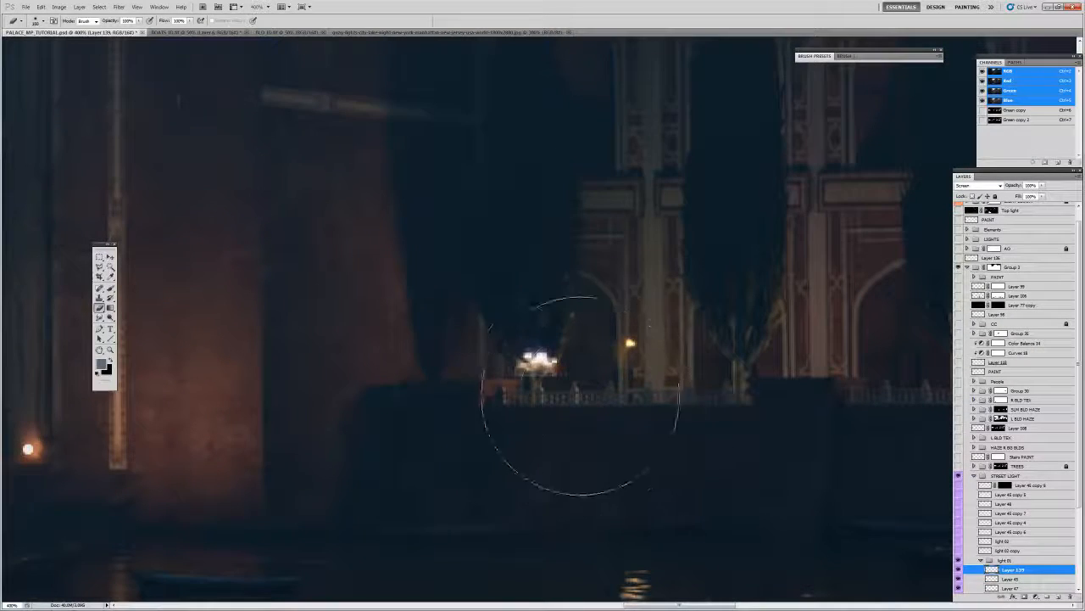
# - Place the pasted lamp cluster directly over the existing street lamp in front of the palace arch
pyautogui.moveTo(560, 374)
pyautogui.mouseDown()
pyautogui.moveTo(511, 371)
pyautogui.moveTo(650, 367)
pyautogui.moveTo(659, 356)
pyautogui.moveTo(631, 349)
pyautogui.mouseUp()
pyautogui.press('v')
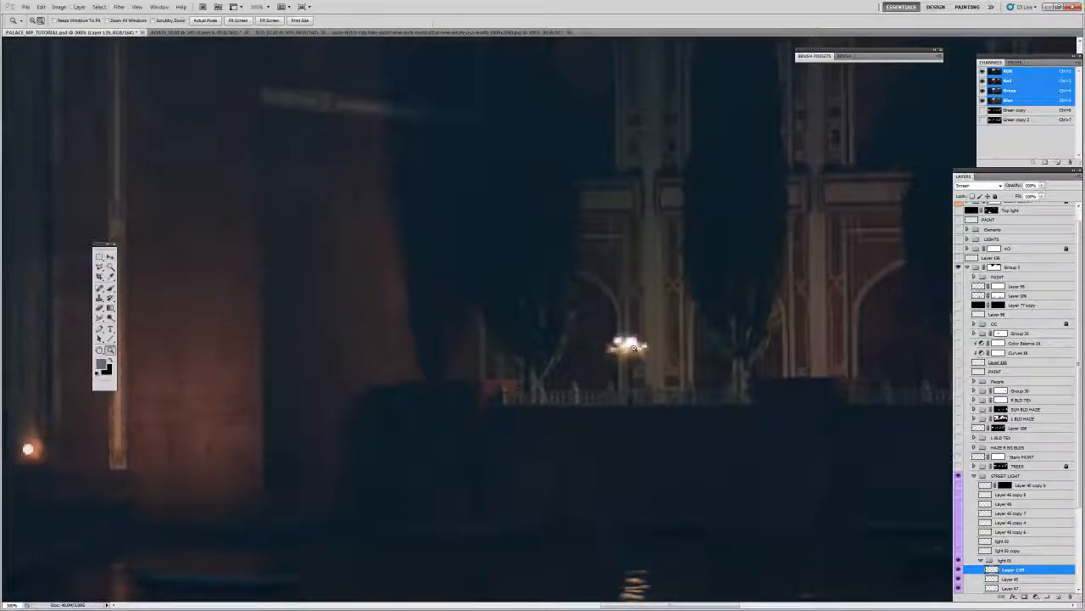
pyautogui.keyDown('alt'); pyautogui.click(631, 350); pyautogui.keyUp('alt')
pyautogui.press('b')
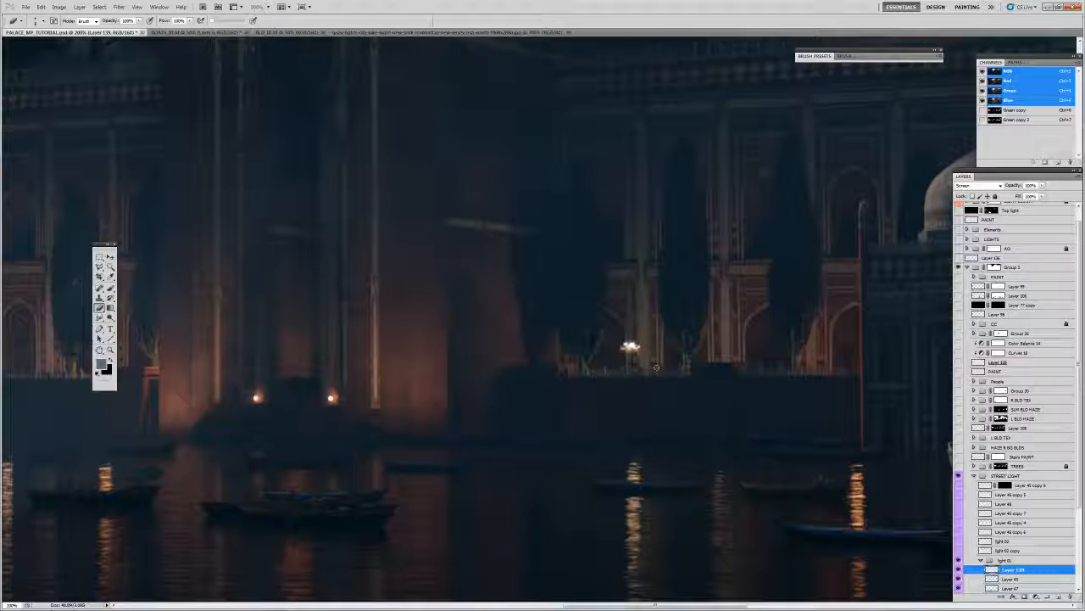
# - Hide the pasted lamp layer in the light 01 group and show the lowest glow layer instead
pyautogui.scroll(-3, 990, 497)
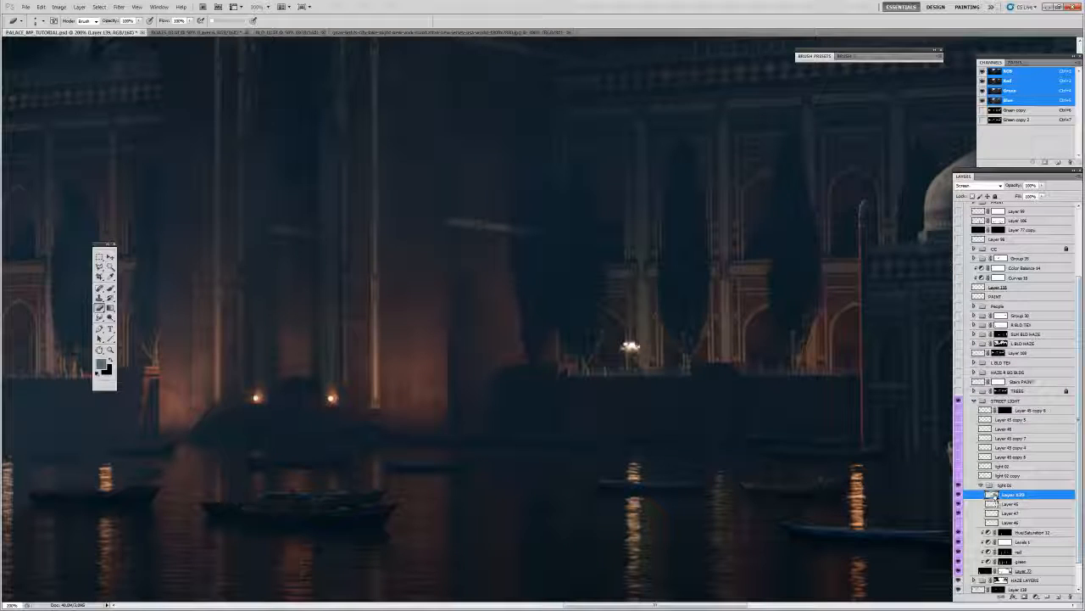
pyautogui.click(960, 496)
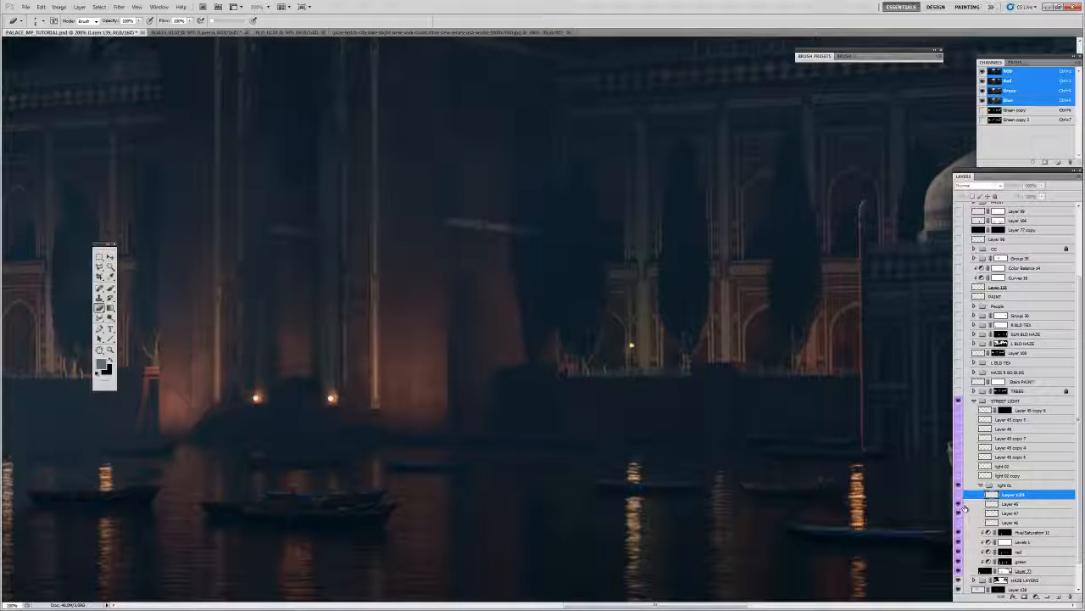
pyautogui.click(959, 523)
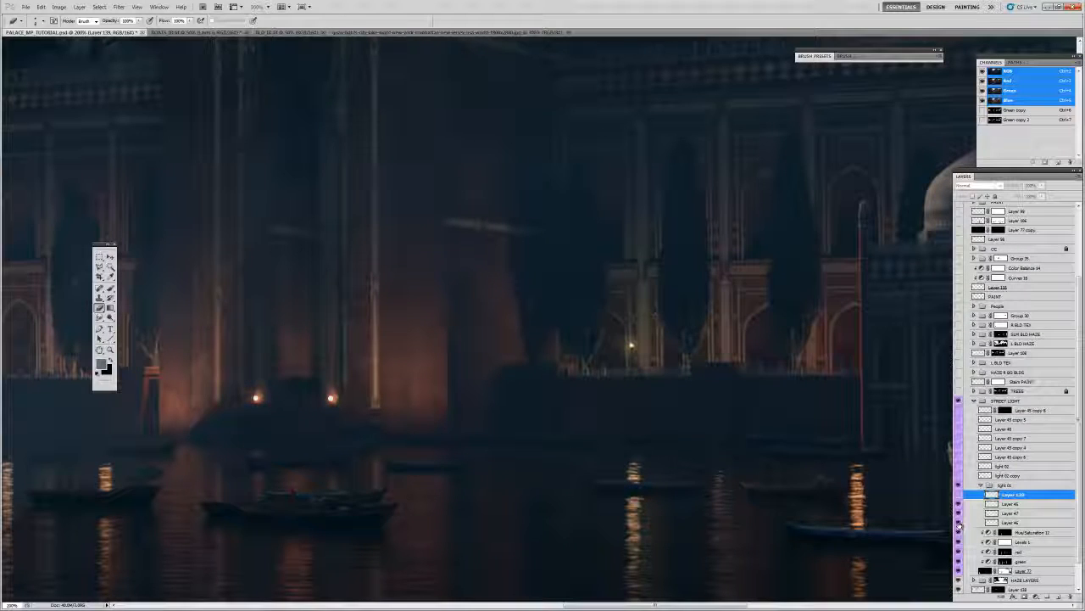
pyautogui.click(982, 523)
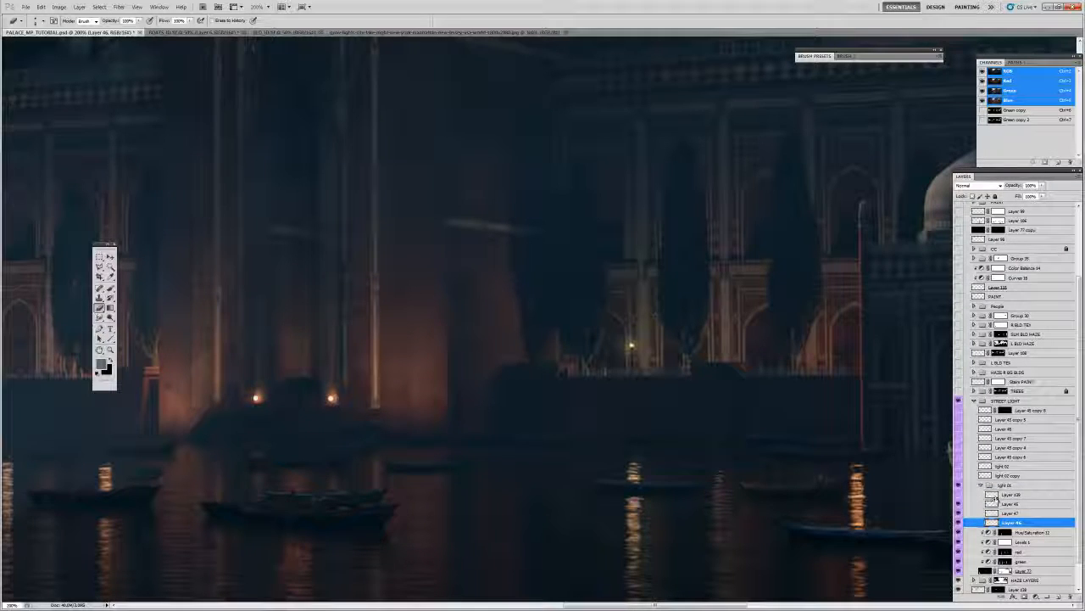
# - Delete the pasted lamp layer and collapse the light 01 group
pyautogui.click(986, 493)
pyautogui.press('Delete')
pyautogui.click(982, 485)
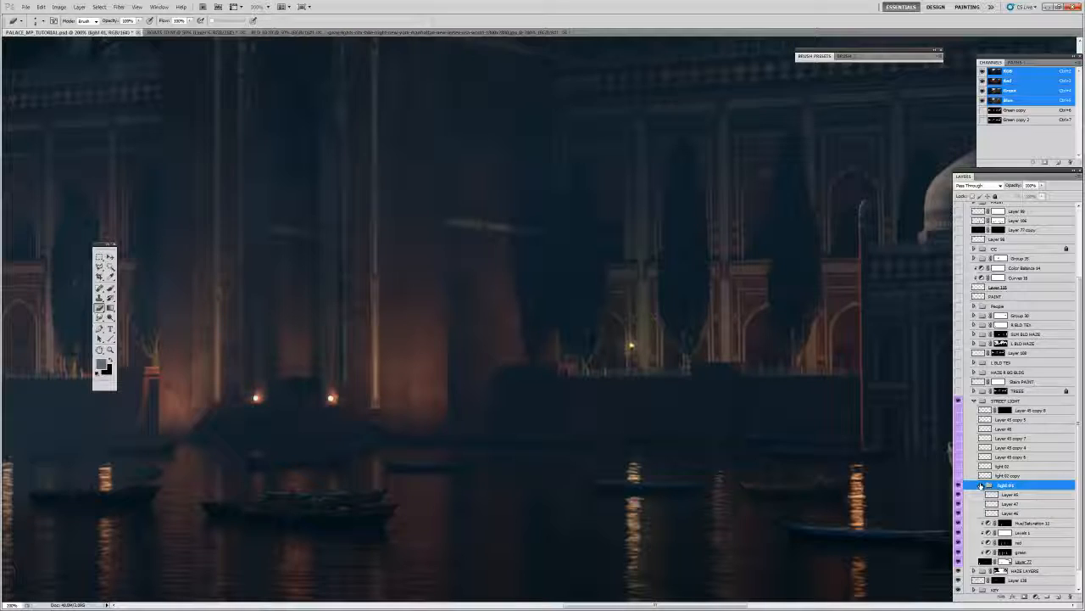
# - Show the STREET LIGHT layers above the light 01 group, from light 02 copy up to Layer 45 copy 5
pyautogui.click(988, 482)
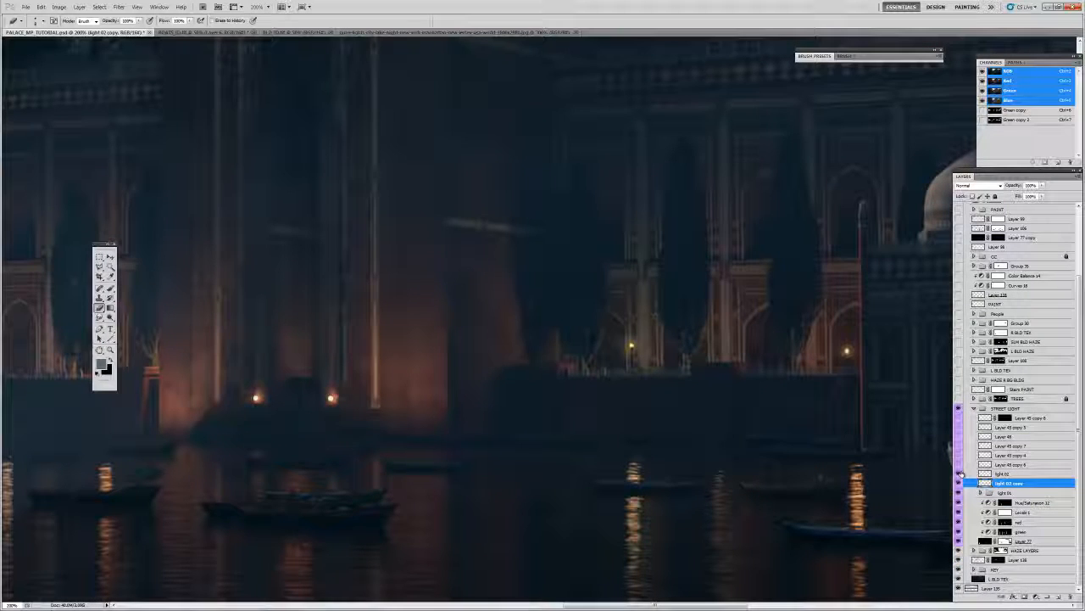
pyautogui.click(959, 464)
pyautogui.click(959, 455)
pyautogui.click(959, 445)
pyautogui.click(959, 436)
pyautogui.click(959, 428)
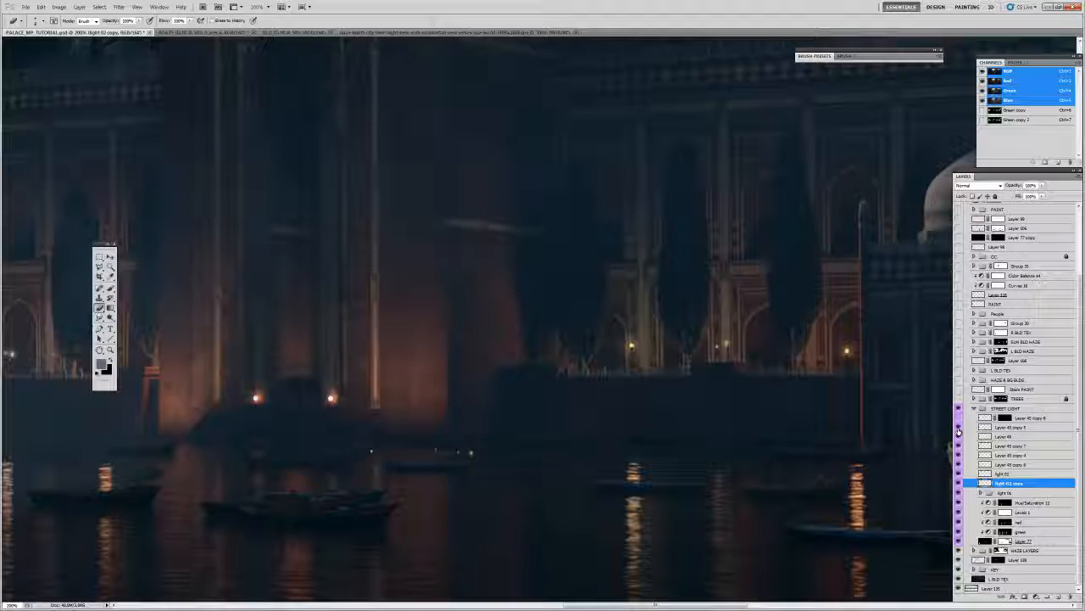
# - Show the masked top layer of the STREET LIGHT group to inspect the boat lights, and hide Layer 48 and Layer 45 copy 7
pyautogui.press('z')
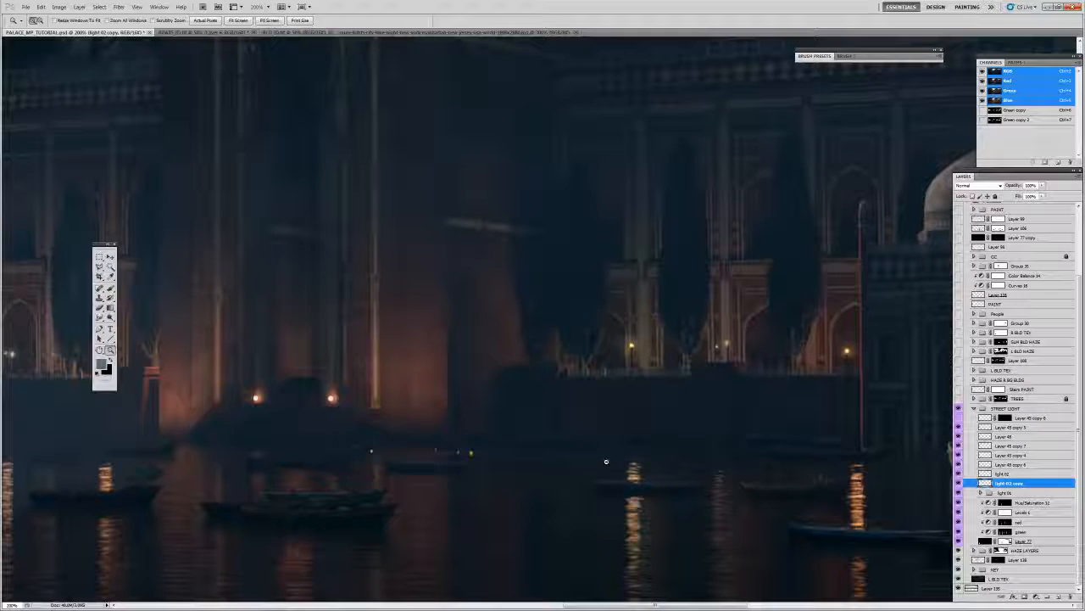
pyautogui.keyDown('alt'); pyautogui.click(606, 460); pyautogui.keyUp('alt')
pyautogui.keyDown('alt'); pyautogui.click(606, 460); pyautogui.keyUp('alt')
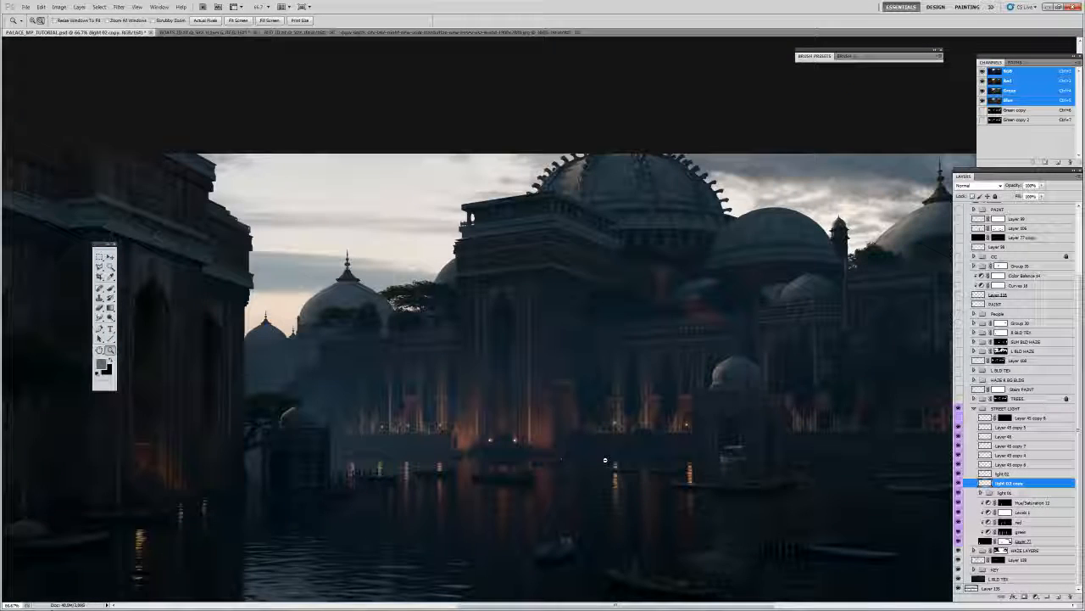
pyautogui.press('h')
pyautogui.moveTo(526, 467); pyautogui.dragTo(553, 442)
pyautogui.moveTo(624, 407); pyautogui.dragTo(637, 417)
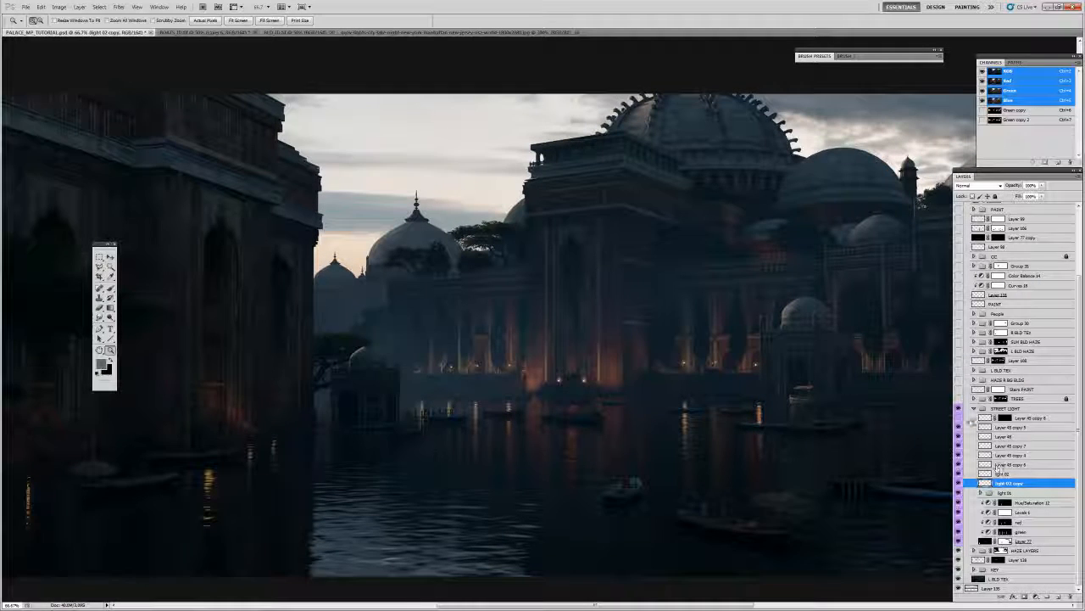
pyautogui.click(960, 419)
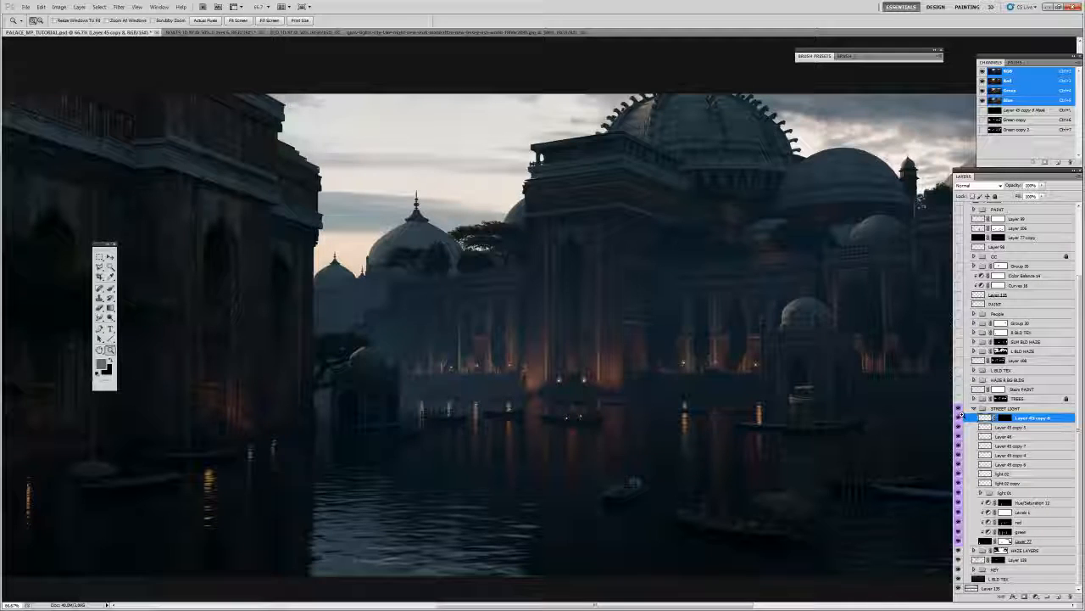
pyautogui.click(568, 424)
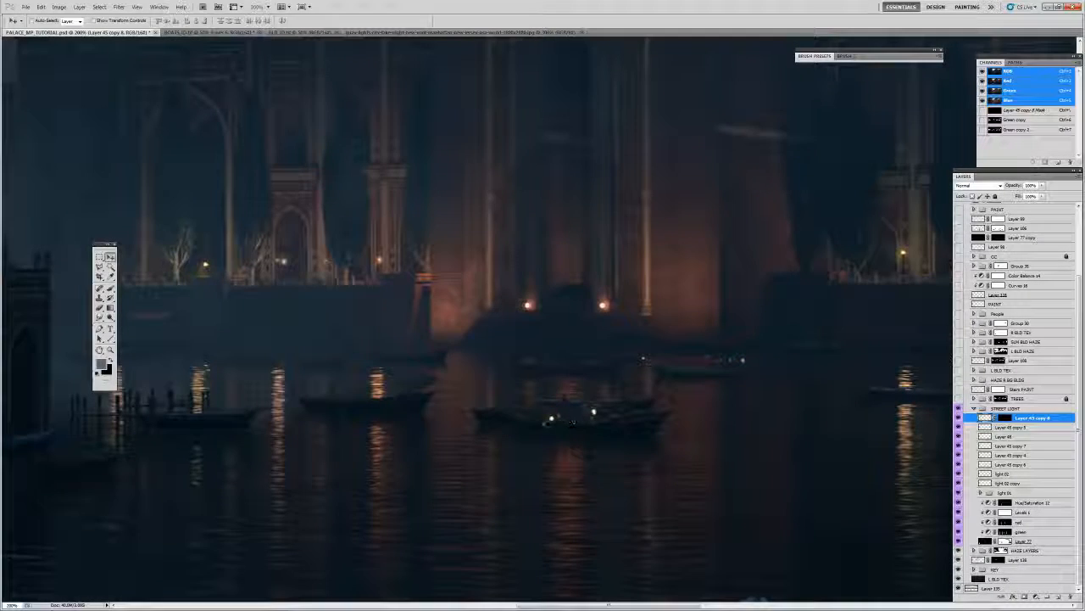
pyautogui.keyDown('alt'); pyautogui.click(619, 432); pyautogui.keyUp('alt')
pyautogui.keyDown('alt'); pyautogui.click(619, 433); pyautogui.keyUp('alt')
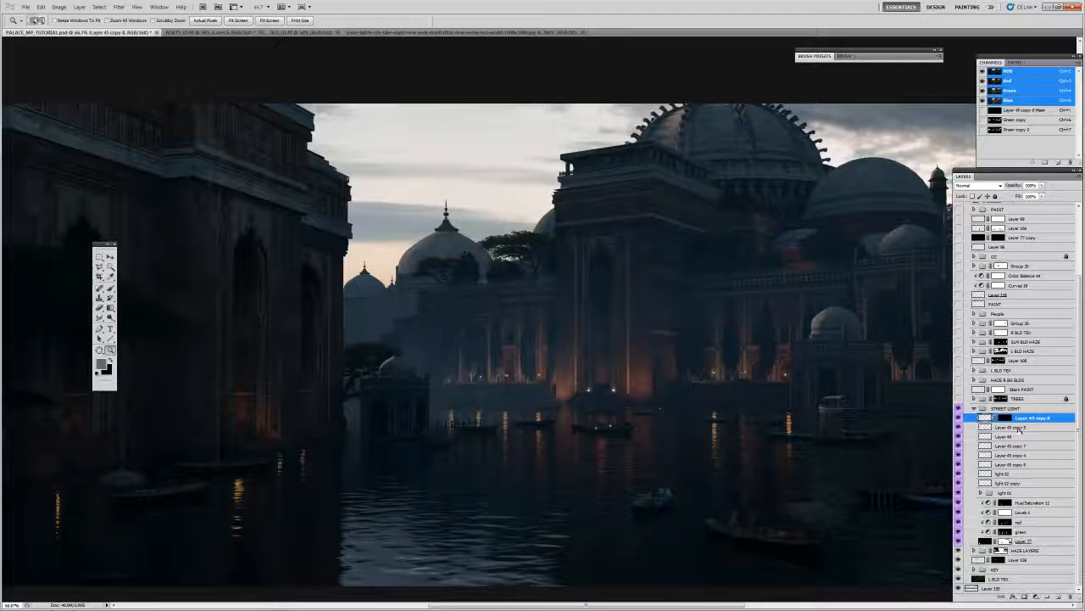
pyautogui.click(964, 429)
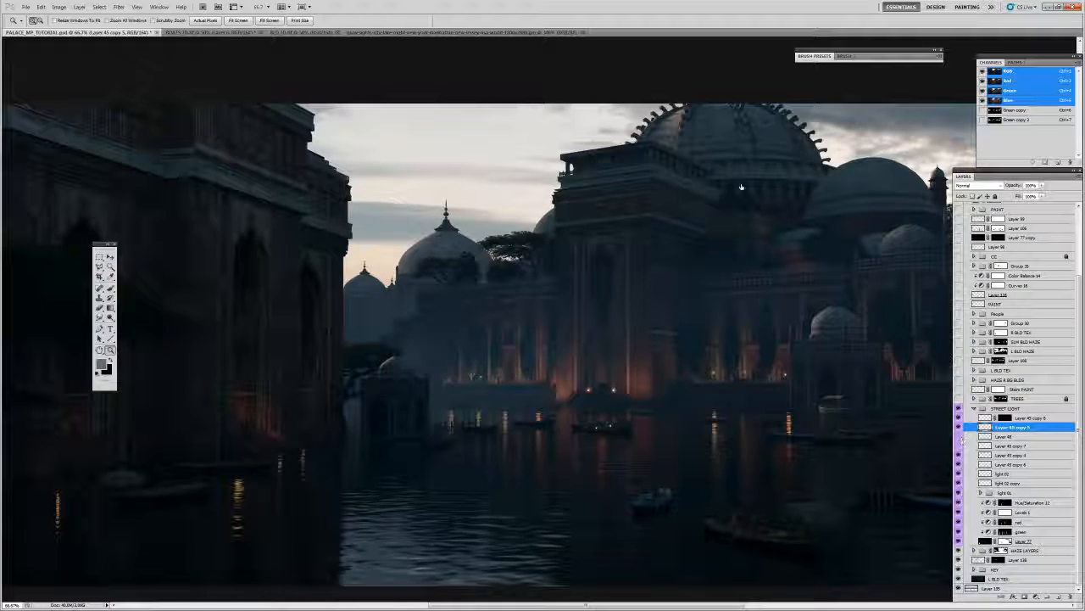
# - In the quay lights photo, select a long thin strip around the upper row of distant shoreline lights
pyautogui.click(553, 32)
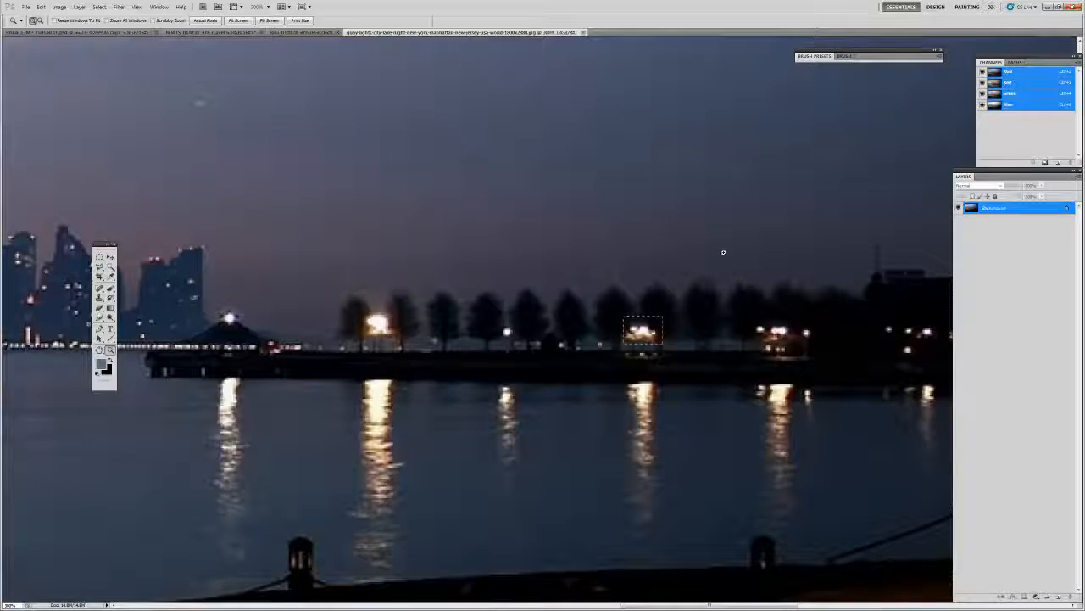
pyautogui.hotkey('ctrl', '0')
pyautogui.moveTo(872, 371); pyautogui.dragTo(872, 371)
pyautogui.press('v')
pyautogui.scroll(2, 712, 317)
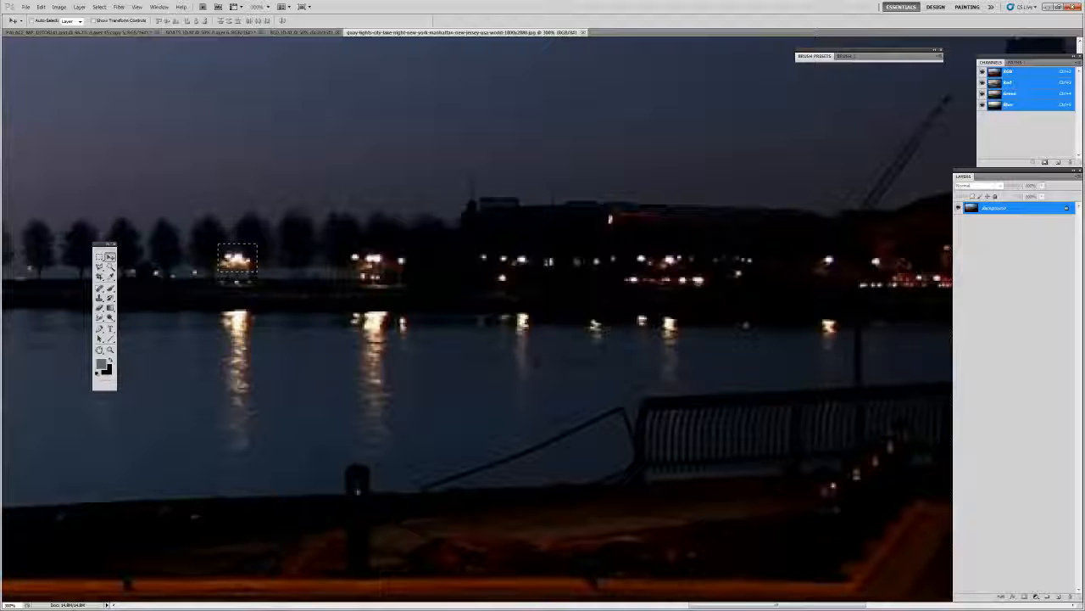
pyautogui.press('m')
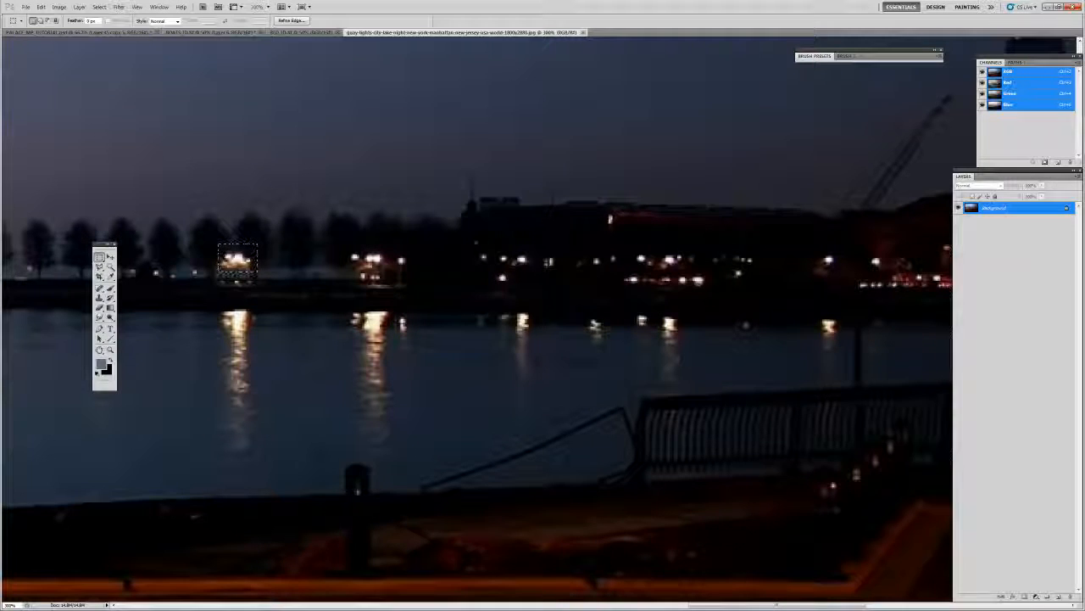
pyautogui.moveTo(468, 248); pyautogui.dragTo(773, 266)
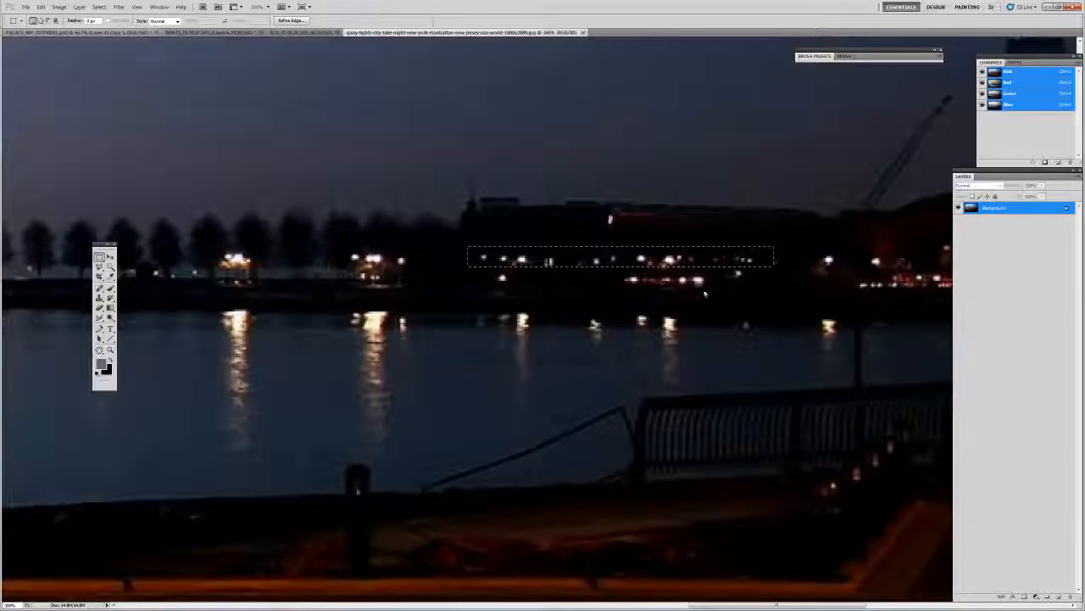
# - Paste the light strip into PALACE_MP_TUTORIAL.psd, set it to Screen, and place it along the waterfront at the palace's base
pyautogui.click(144, 32)
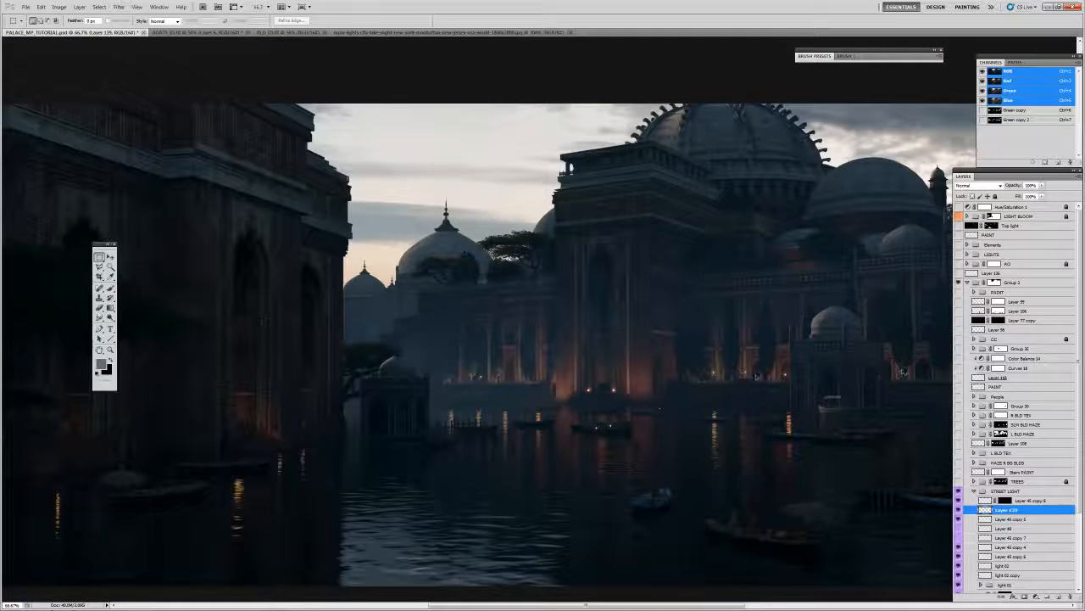
pyautogui.hotkey('ctrl', 'v')
pyautogui.press('v')
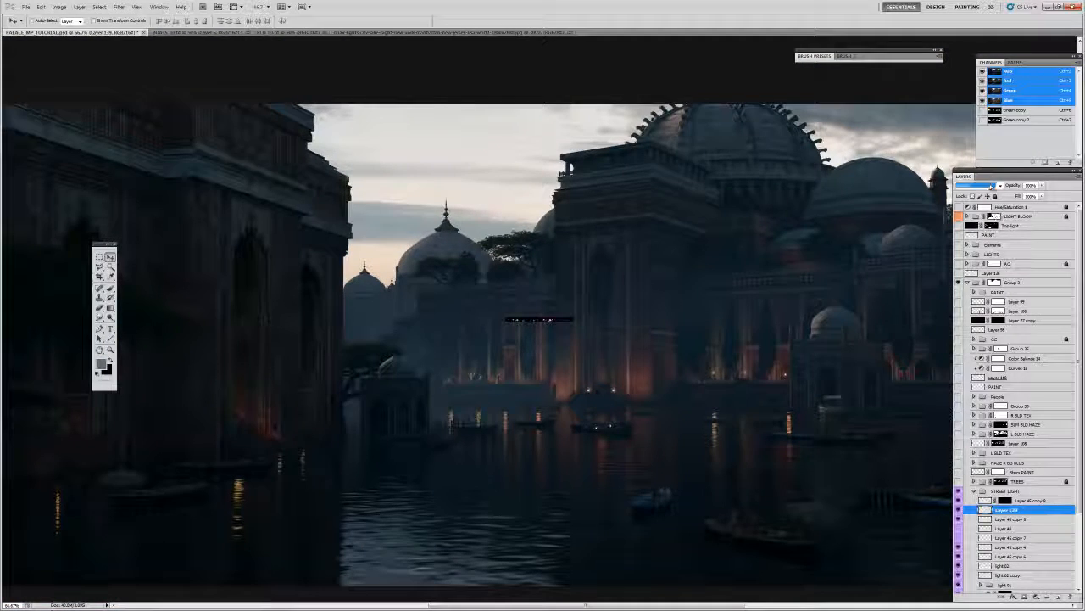
pyautogui.click(977, 185)
pyautogui.click(974, 263)
pyautogui.moveTo(565, 322); pyautogui.dragTo(607, 369)
pyautogui.moveTo(536, 375); pyautogui.dragTo(534, 370)
# - Shift the light strip toward yellow with Color Balance and raise its saturation with Hue/Saturation
pyautogui.hotkey('ctrl', 'b')
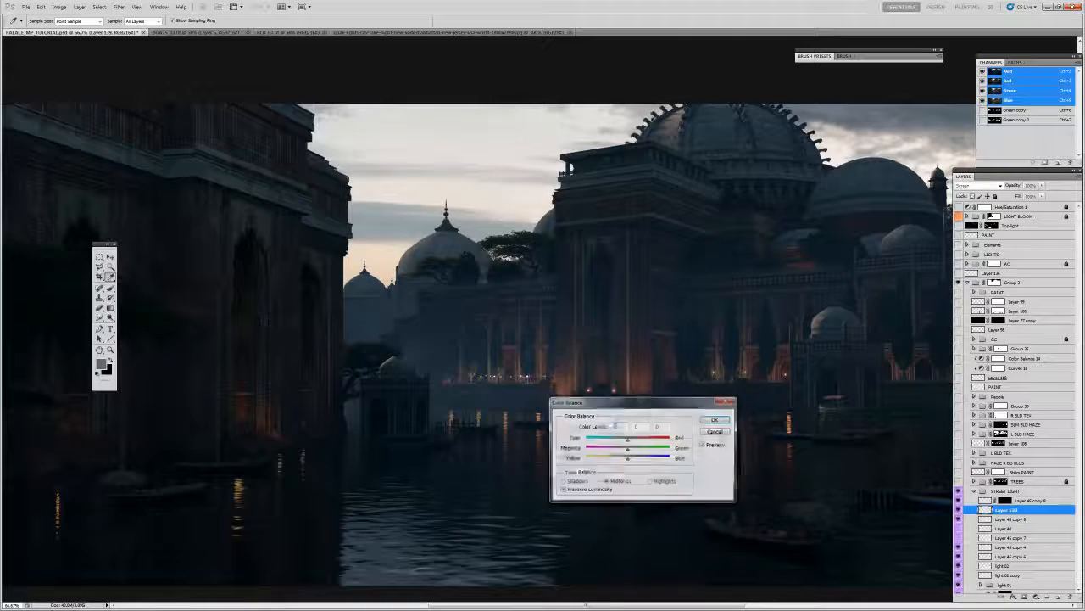
pyautogui.moveTo(627, 440); pyautogui.dragTo(613, 462)
pyautogui.click(714, 419)
pyautogui.hotkey('ctrl', 'u')
pyautogui.moveTo(706, 396); pyautogui.dragTo(722, 397)
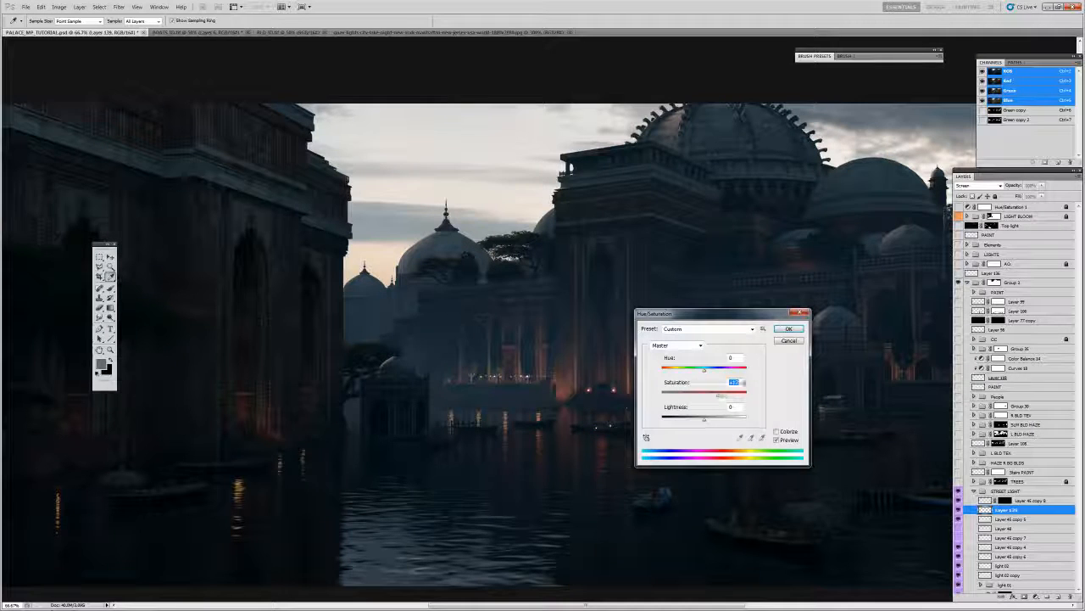
pyautogui.click(789, 328)
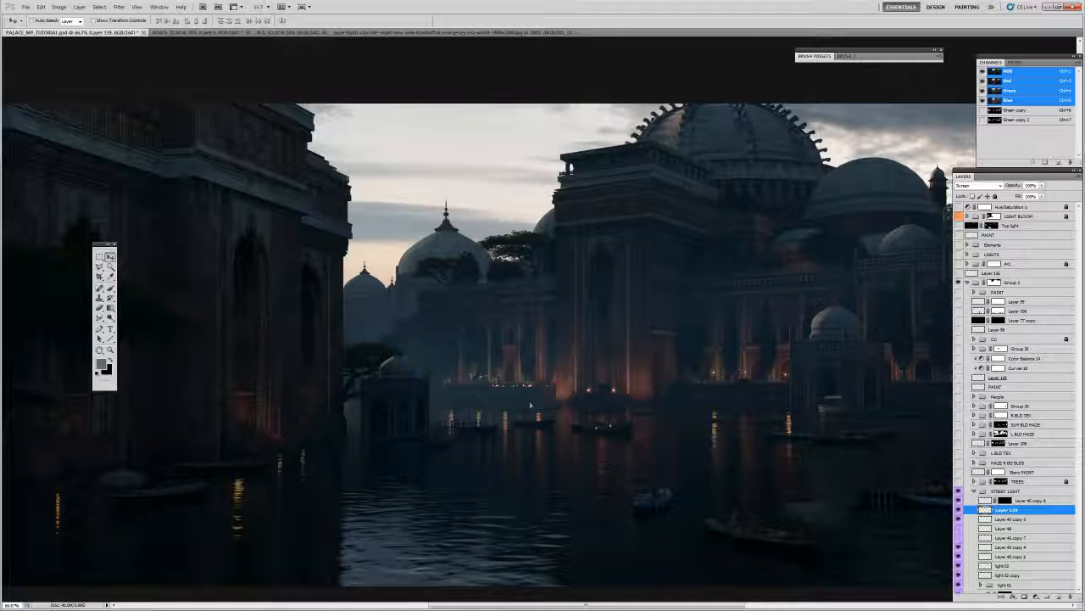
# - Move the light strip in front of the central tower and erase its excess with the Eraser
pyautogui.moveTo(530, 417); pyautogui.dragTo(636, 405)
pyautogui.press('b')
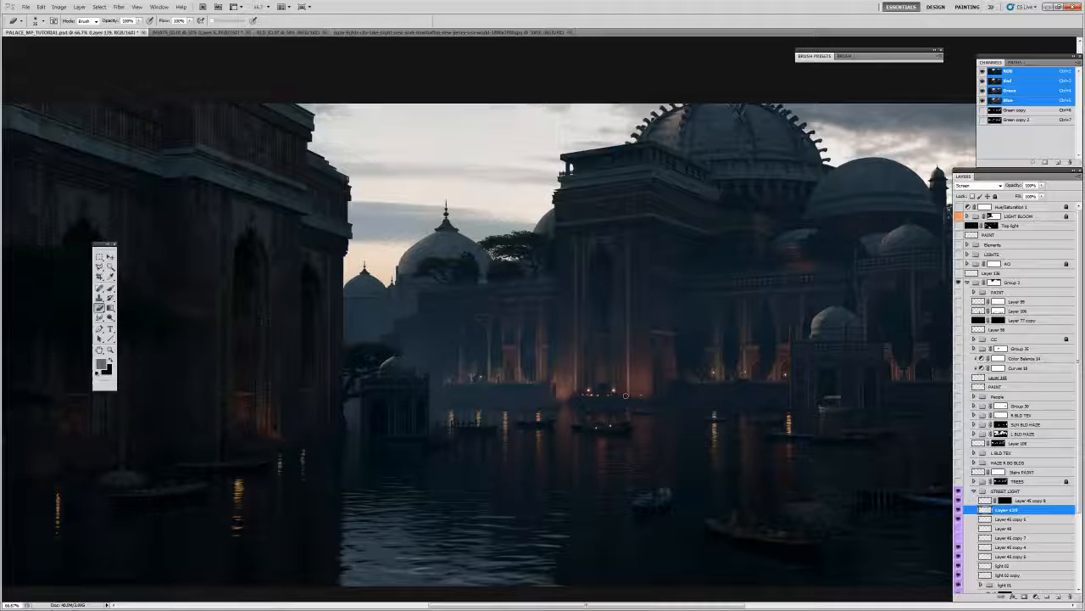
pyautogui.press('v')
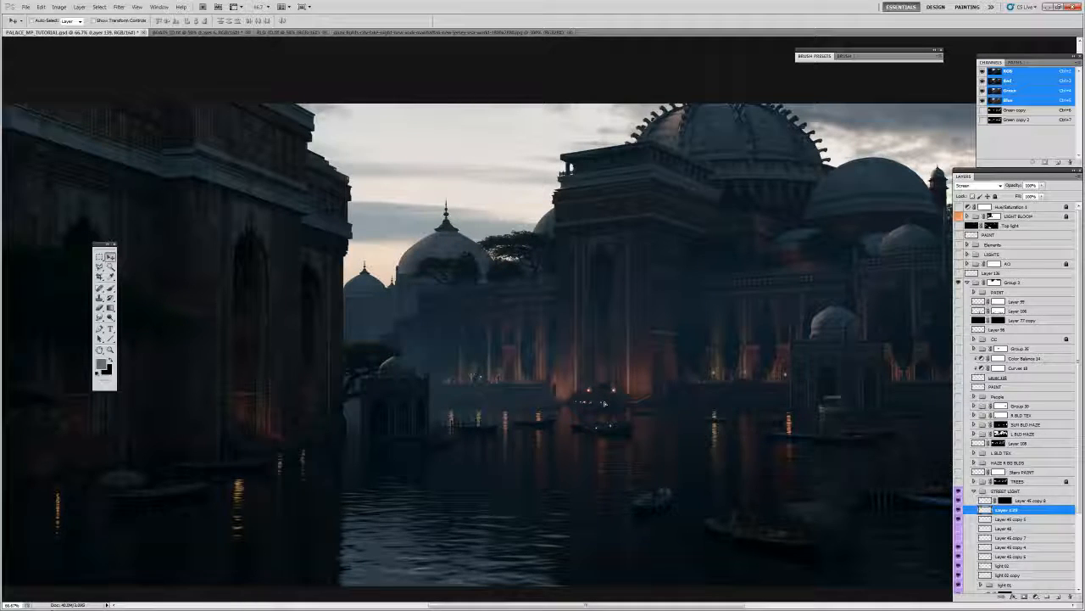
# - Reposition marquee-selected pieces of the light strip above the boat near the central tower, deselect, and discard the strip layer
pyautogui.press('m')
pyautogui.press('v')
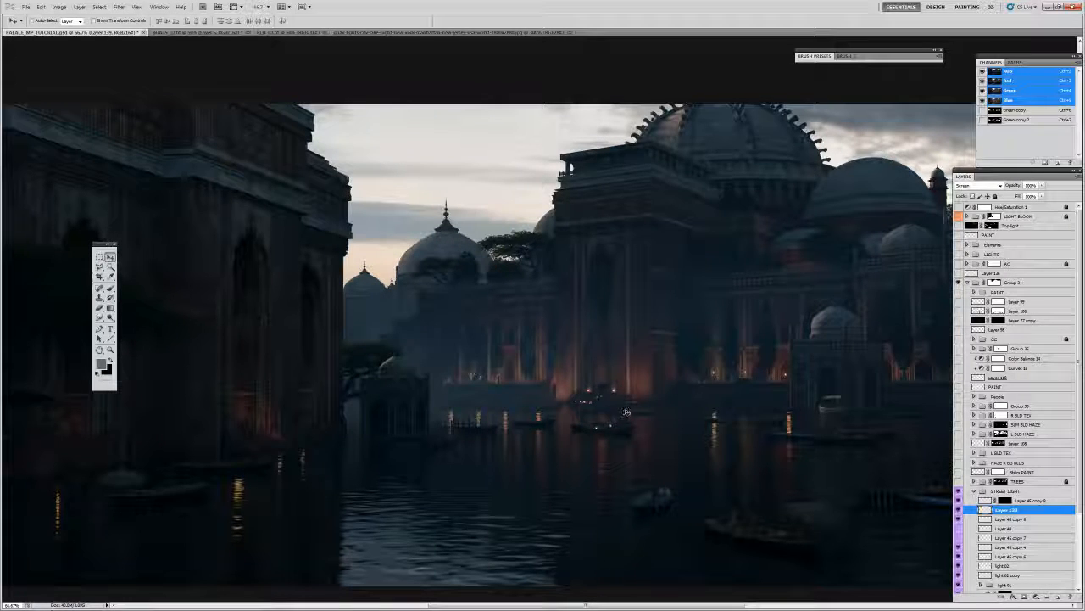
pyautogui.press('m')
pyautogui.moveTo(601, 387)
pyautogui.mouseDown()
pyautogui.moveTo(622, 402)
pyautogui.moveTo(603, 402)
pyautogui.mouseUp()
pyautogui.press('v')
pyautogui.hotkey('ctrl', 'd')
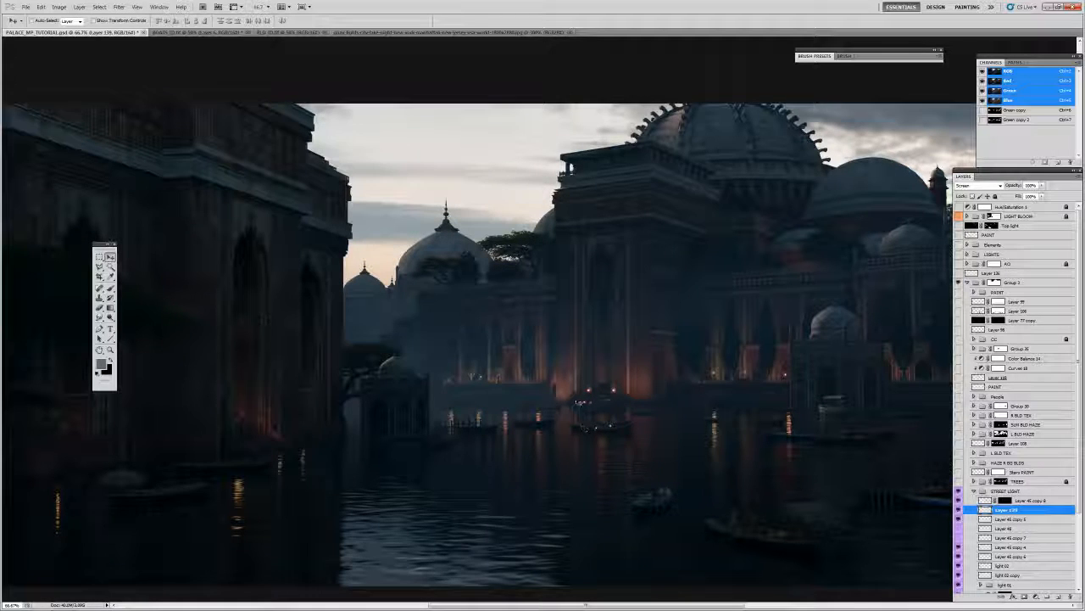
pyautogui.hotkey('ctrl', 'e')
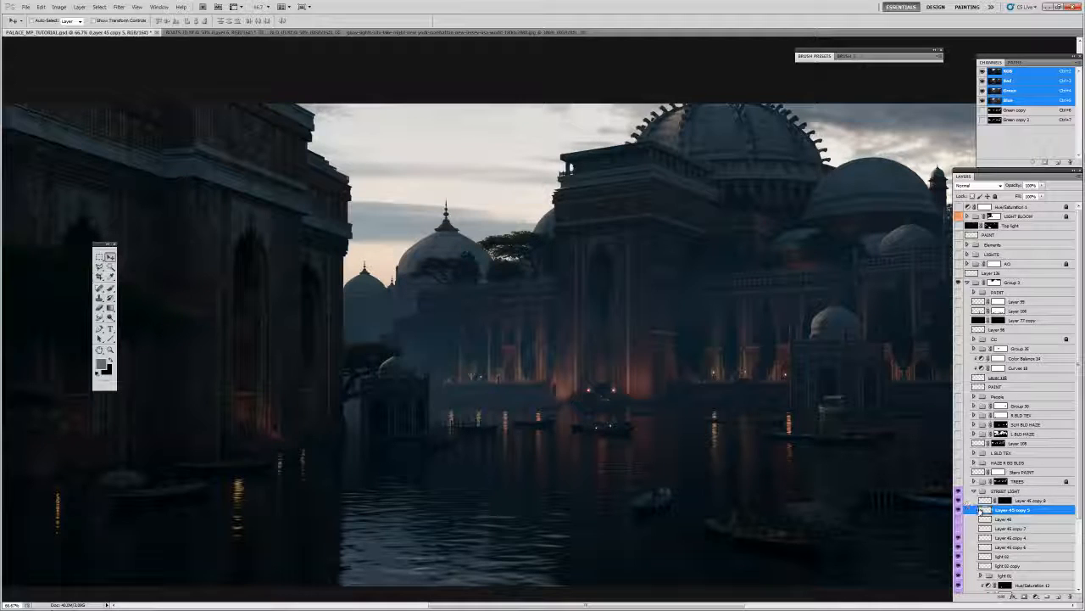
# - Select and collapse the STREET LIGHT group, and show the whole painting in full-screen mode
pyautogui.click(984, 493)
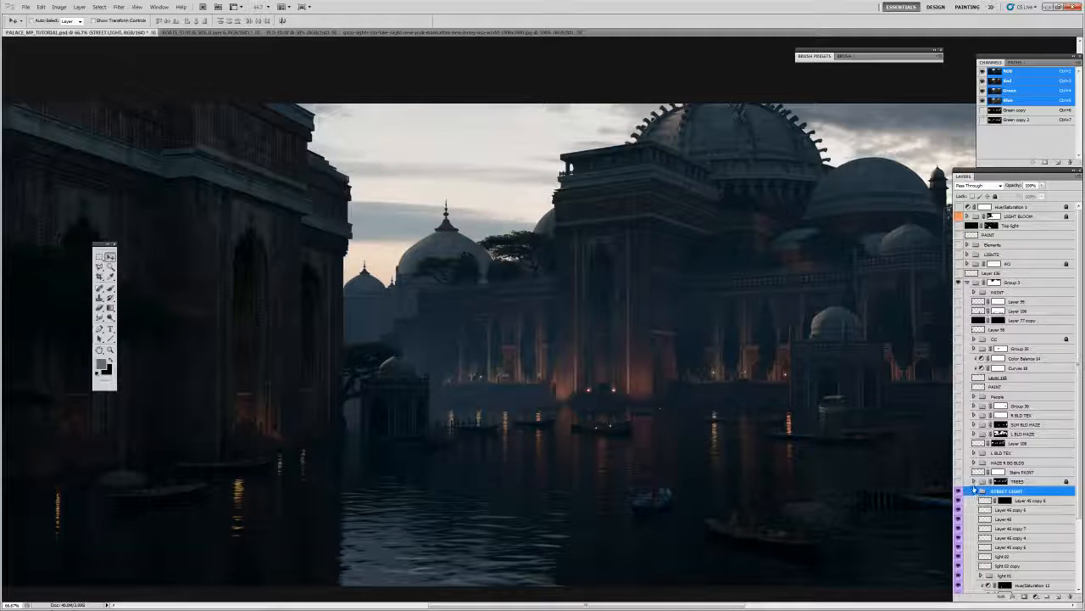
pyautogui.click(974, 491)
pyautogui.press('z')
pyautogui.keyDown('alt'); pyautogui.click(730, 427); pyautogui.keyUp('alt')
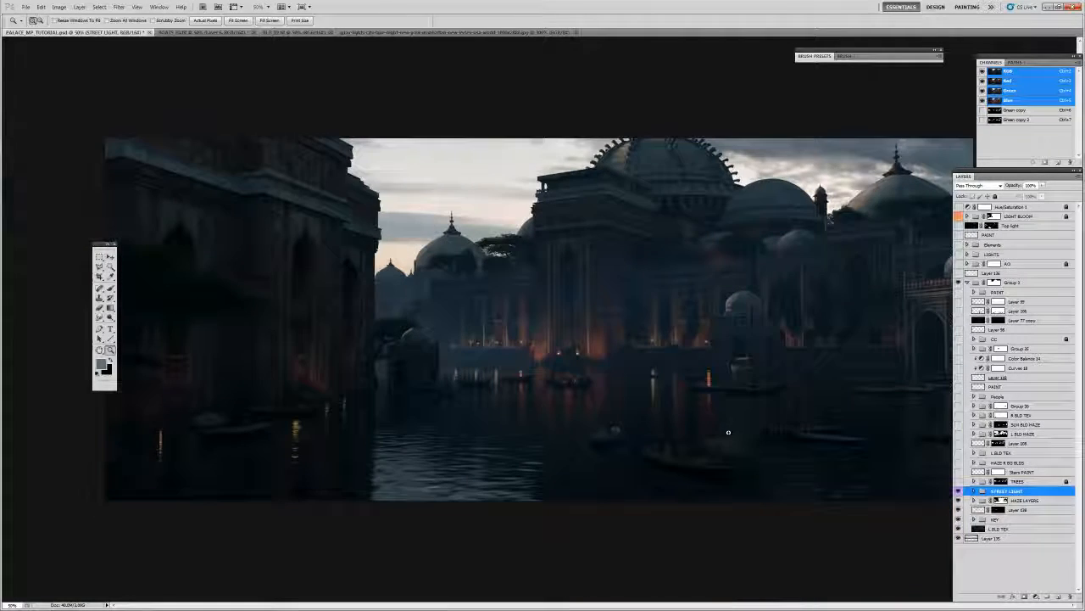
pyautogui.click(736, 396)
pyautogui.keyDown('alt'); pyautogui.click(729, 398); pyautogui.keyUp('alt')
pyautogui.press('f')
pyautogui.moveTo(746, 412); pyautogui.dragTo(715, 413)
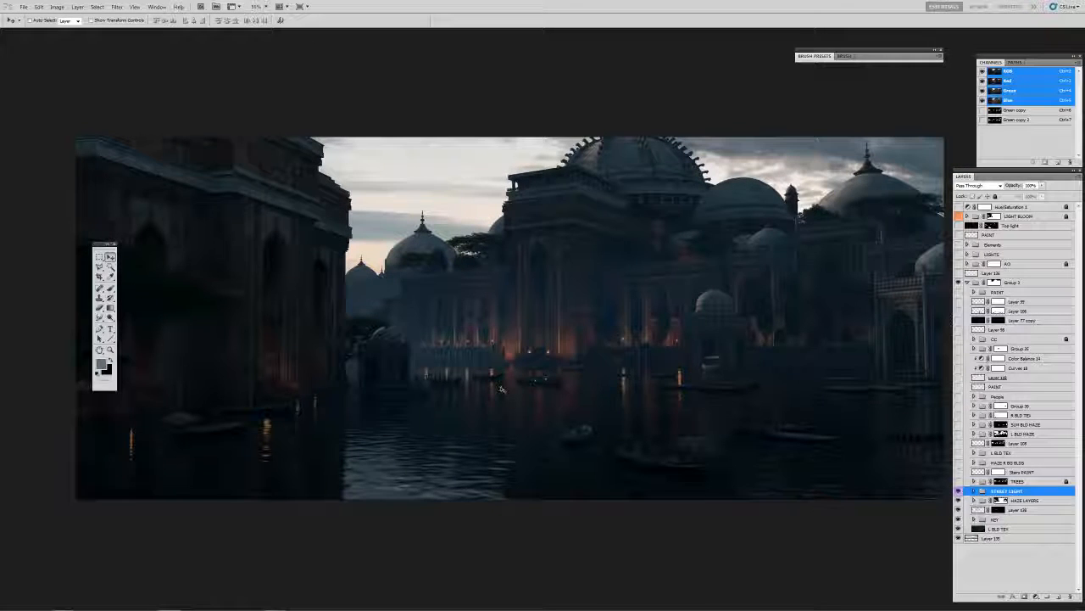
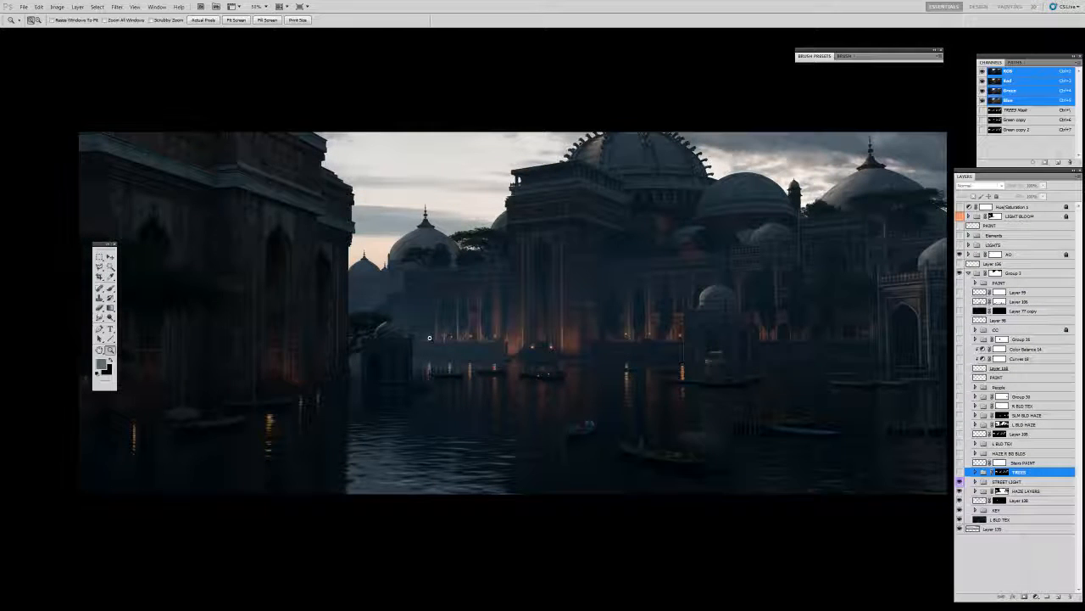
# - Move the tools panel farther out toward the painting's edge, clear of the palace
pyautogui.press('v')
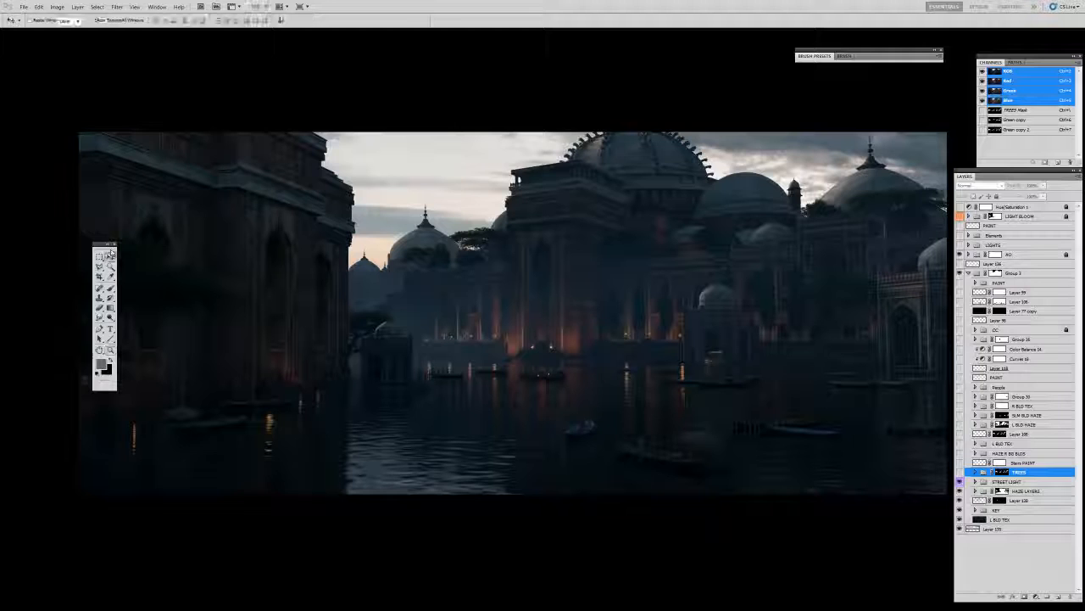
pyautogui.moveTo(111, 248); pyautogui.dragTo(60, 254)
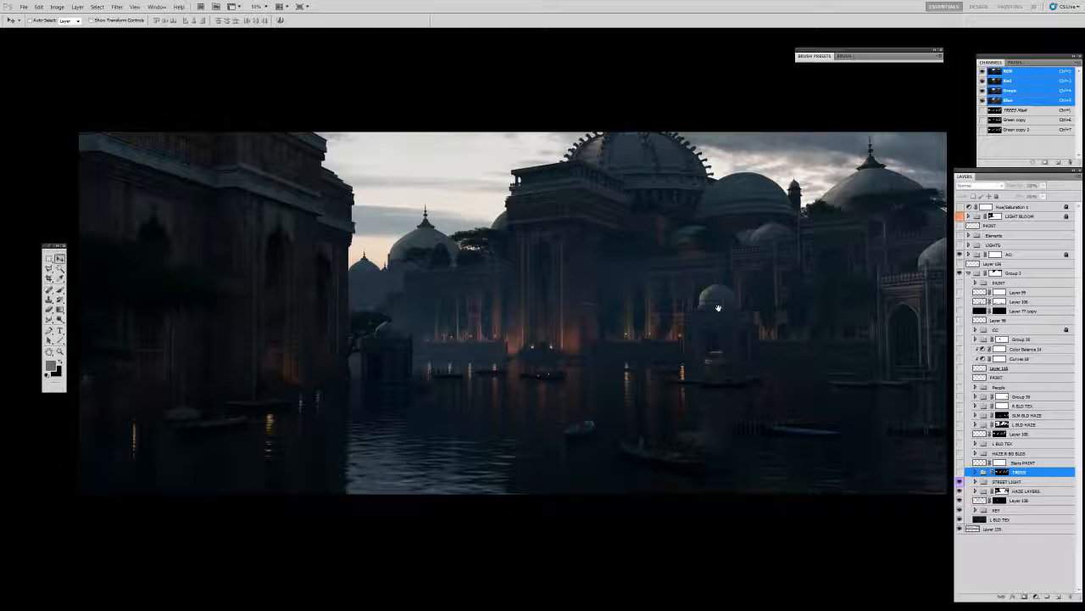
pyautogui.moveTo(720, 317); pyautogui.dragTo(723, 310)
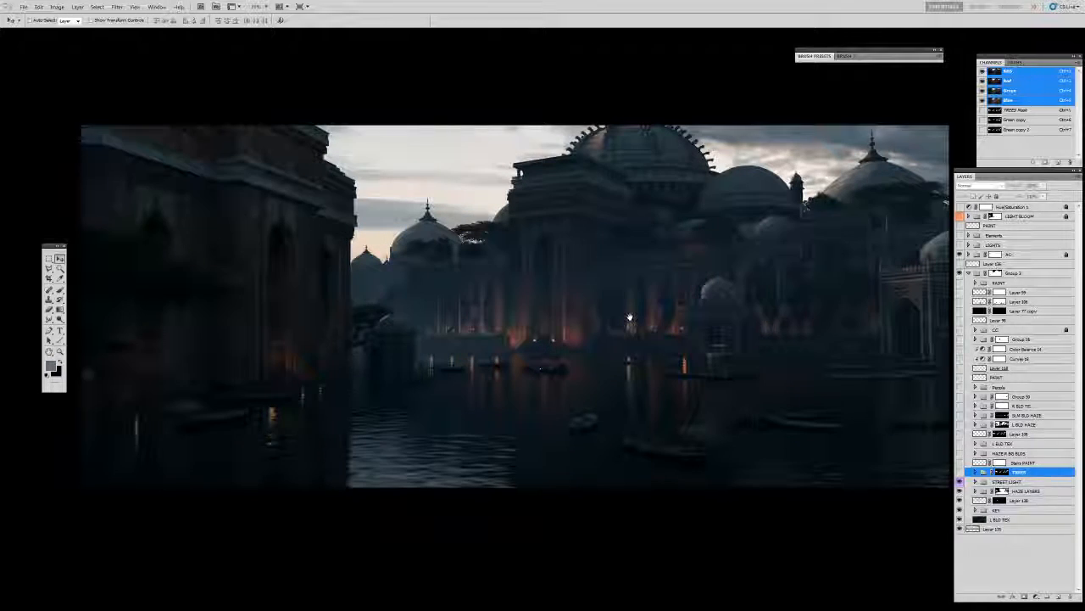
pyautogui.moveTo(629, 318); pyautogui.dragTo(633, 313)
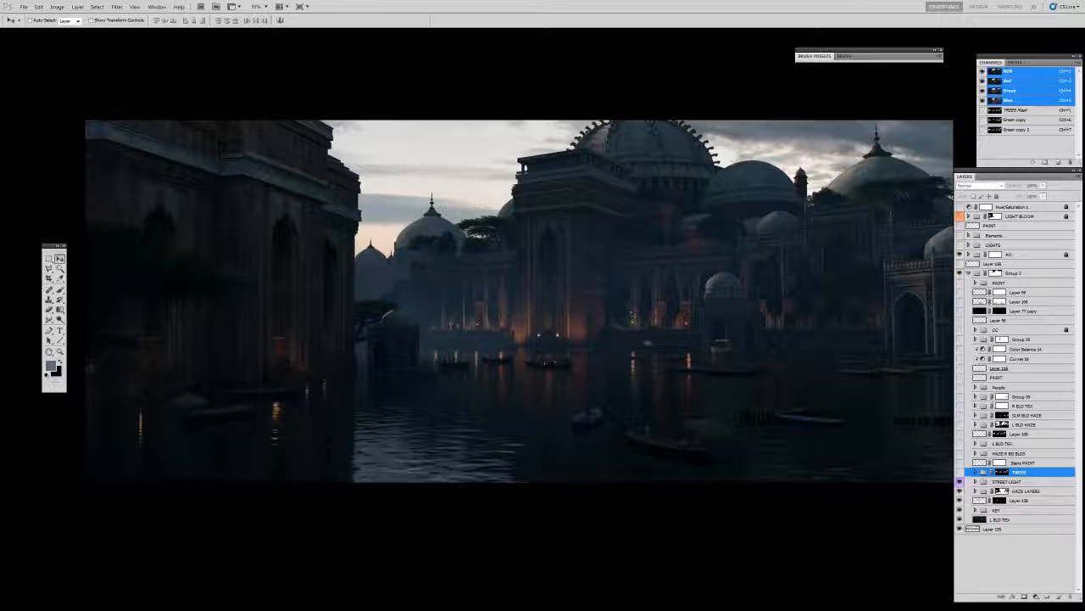
# - Examine the palace base and its waterfront lights up close, and compare them with the whole painting
pyautogui.press('z')
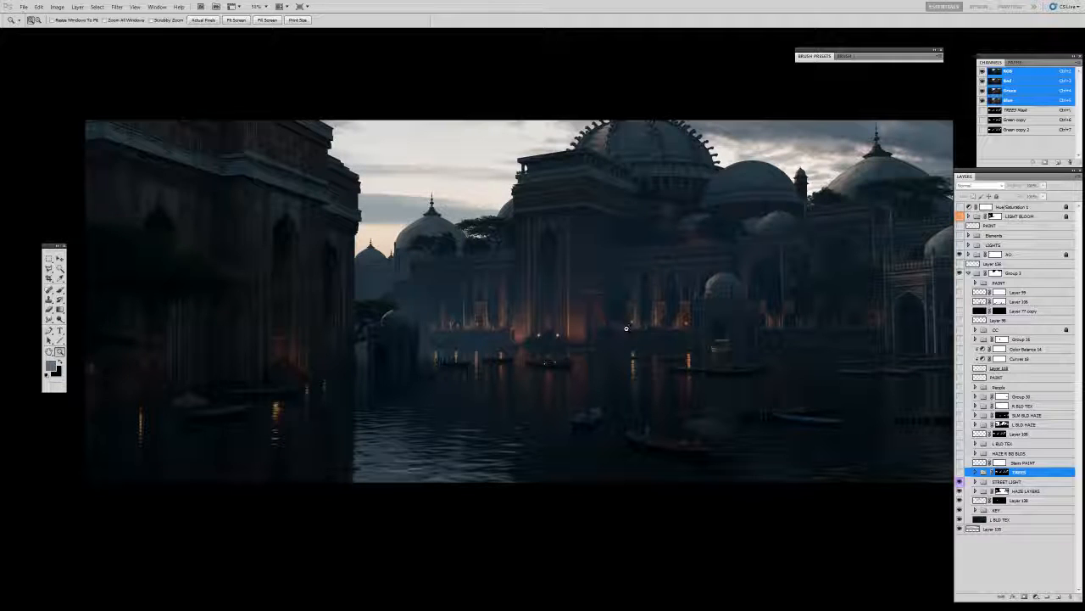
pyautogui.click(625, 328)
pyautogui.click(626, 328)
pyautogui.click(626, 328)
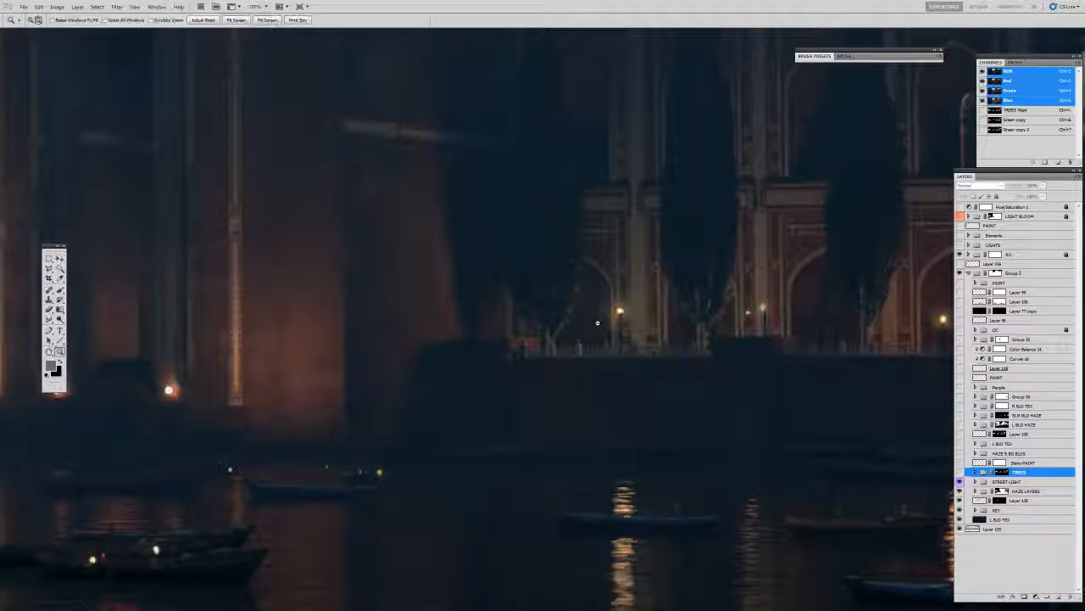
pyautogui.hotkey('ctrl', '0')
pyautogui.press('v')
pyautogui.press('z')
pyautogui.keyDown('alt'); pyautogui.click(775, 351); pyautogui.keyUp('alt')
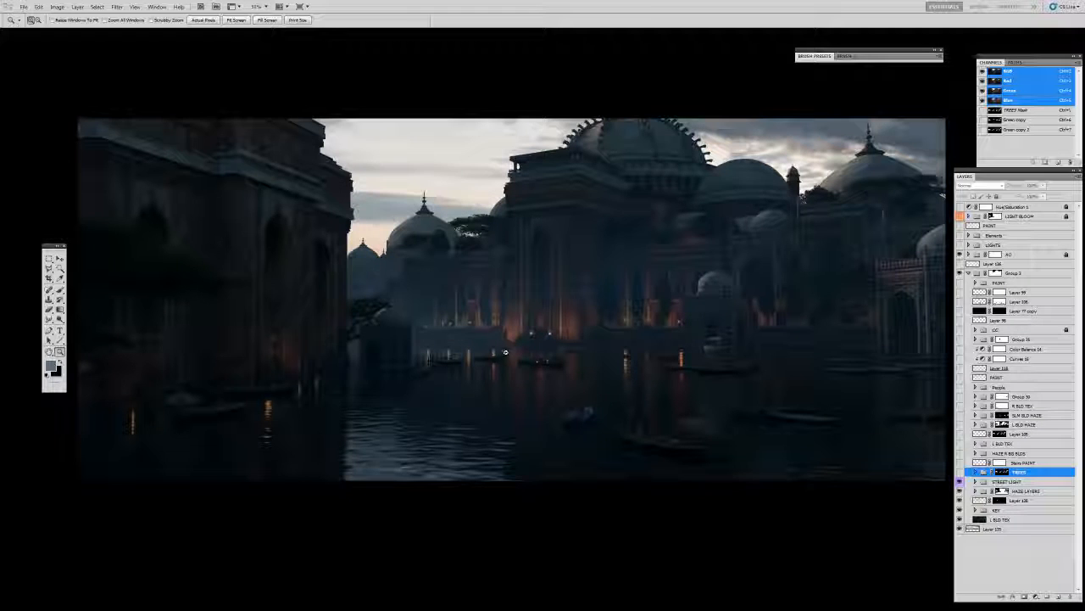
pyautogui.press('v')
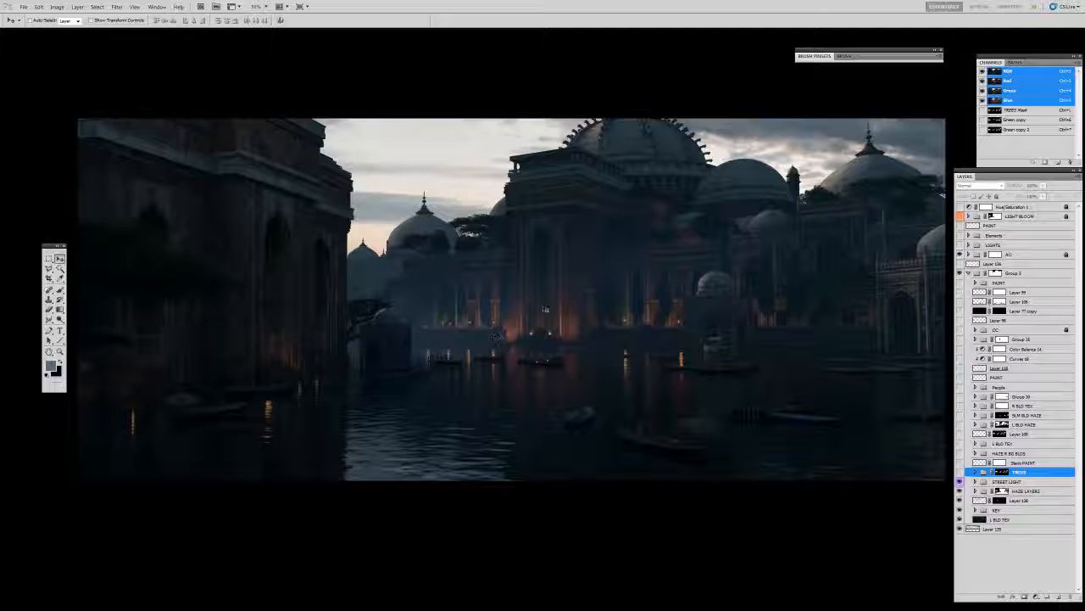
pyautogui.keyDown('alt'); pyautogui.click(674, 319); pyautogui.keyUp('alt')
pyautogui.click(674, 316)
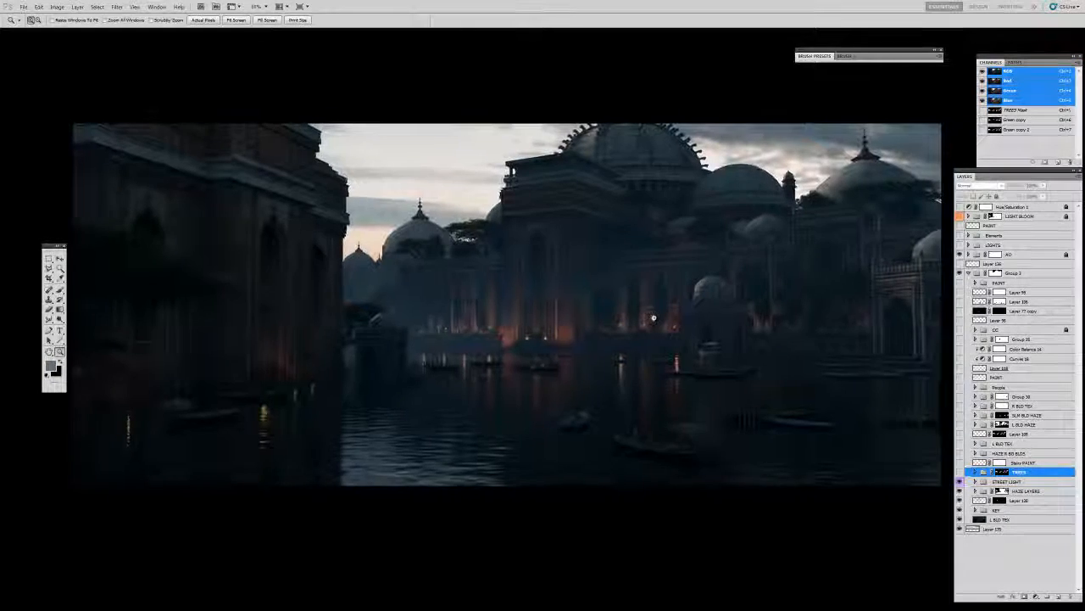
# - Switch to the ref folder in Windows Explorer and look through the tree reference photos, starting from 1-Pina-Trees-Rome.jpg
pyautogui.hotkey('alt', 'Tab')
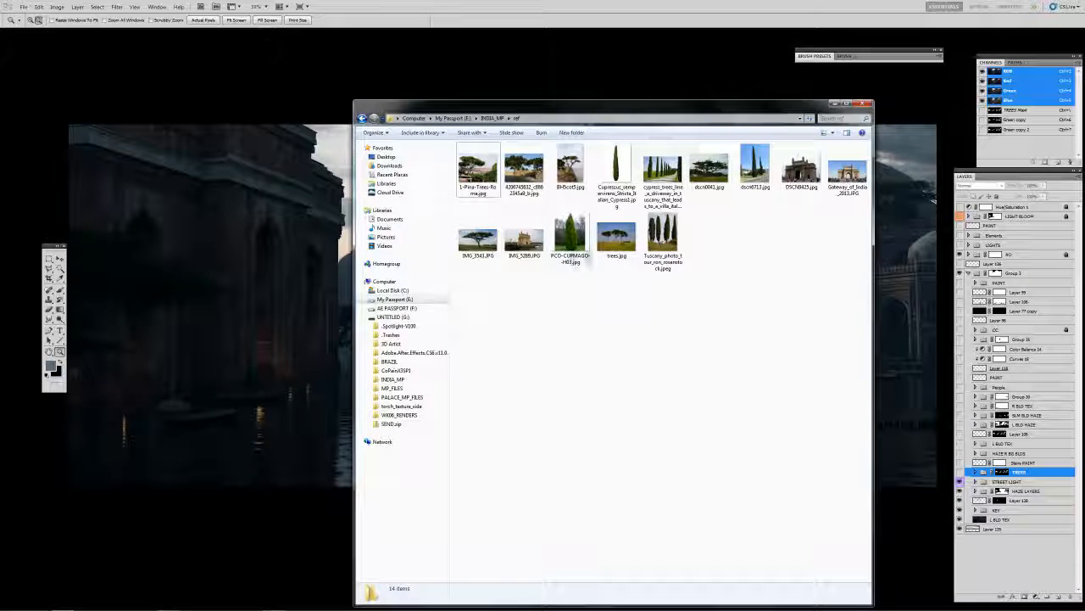
pyautogui.doubleClick(477, 169)
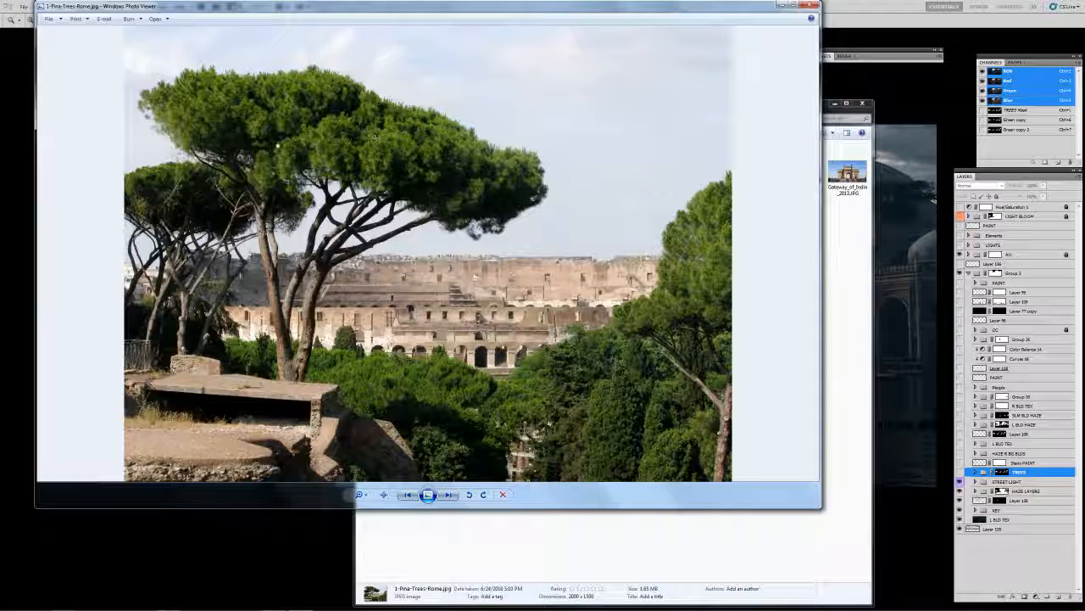
pyautogui.press('Right')
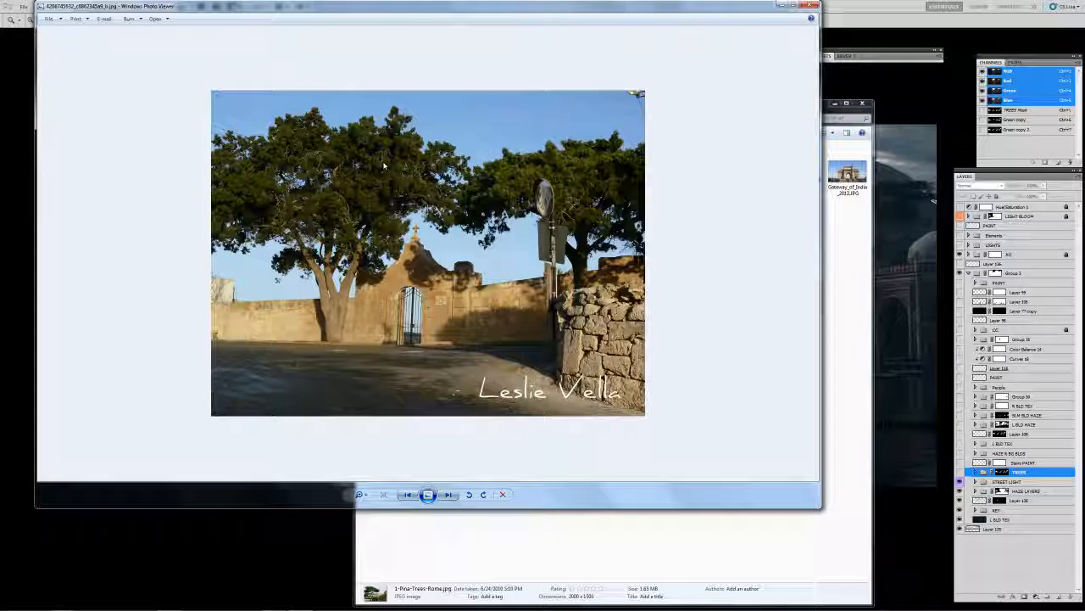
pyautogui.press('Right')
pyautogui.press('Right')
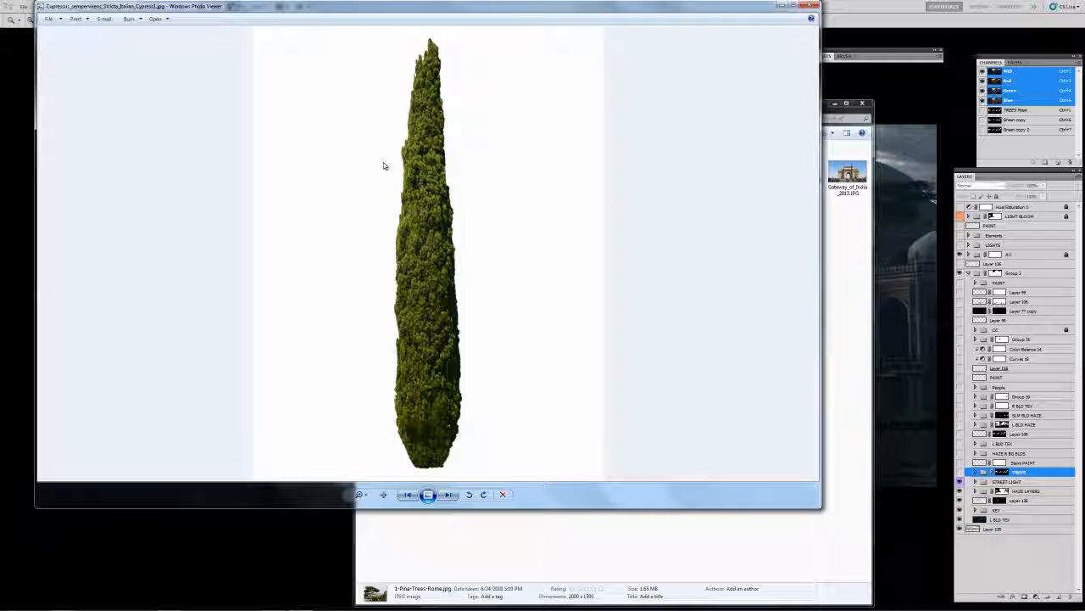
pyautogui.press('Right')
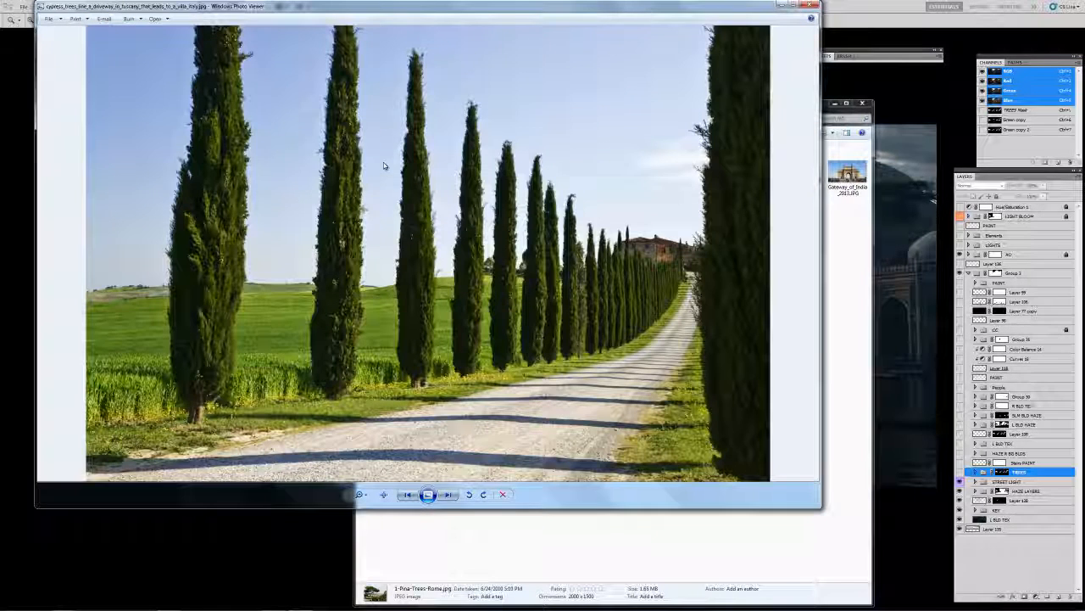
pyautogui.press('Right')
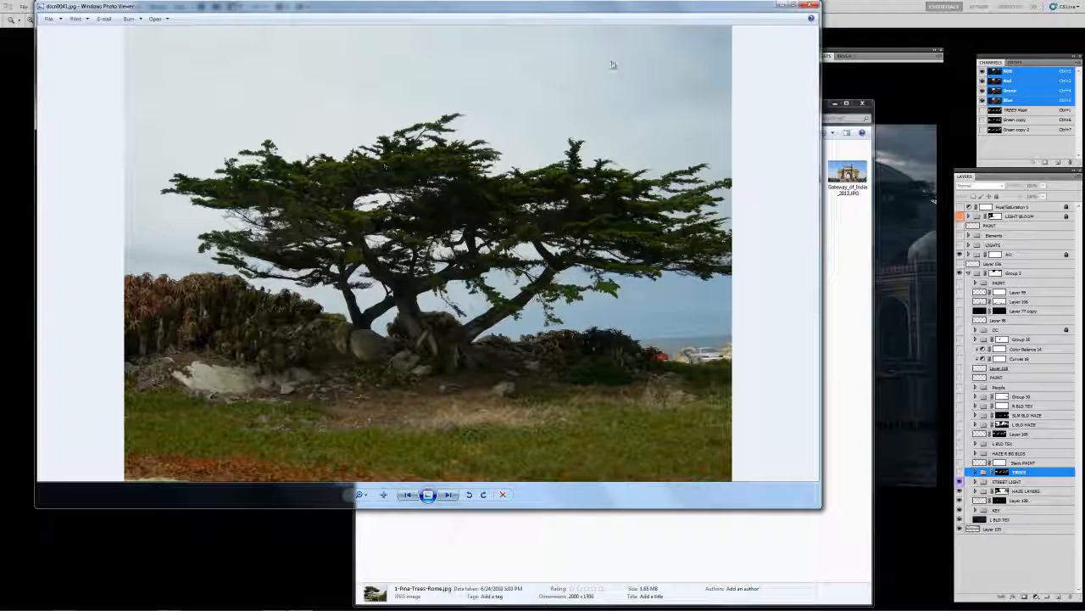
pyautogui.press('Escape')
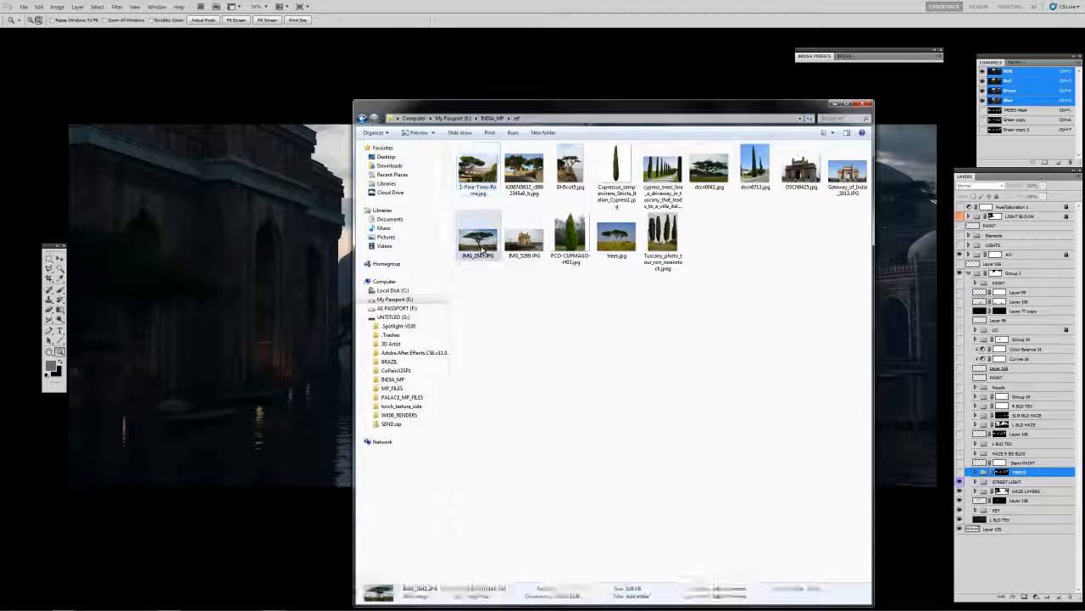
# - Look through more tree reference photos starting from IMG_3543.JPG, and close Windows Photo Viewer
pyautogui.doubleClick(479, 244)
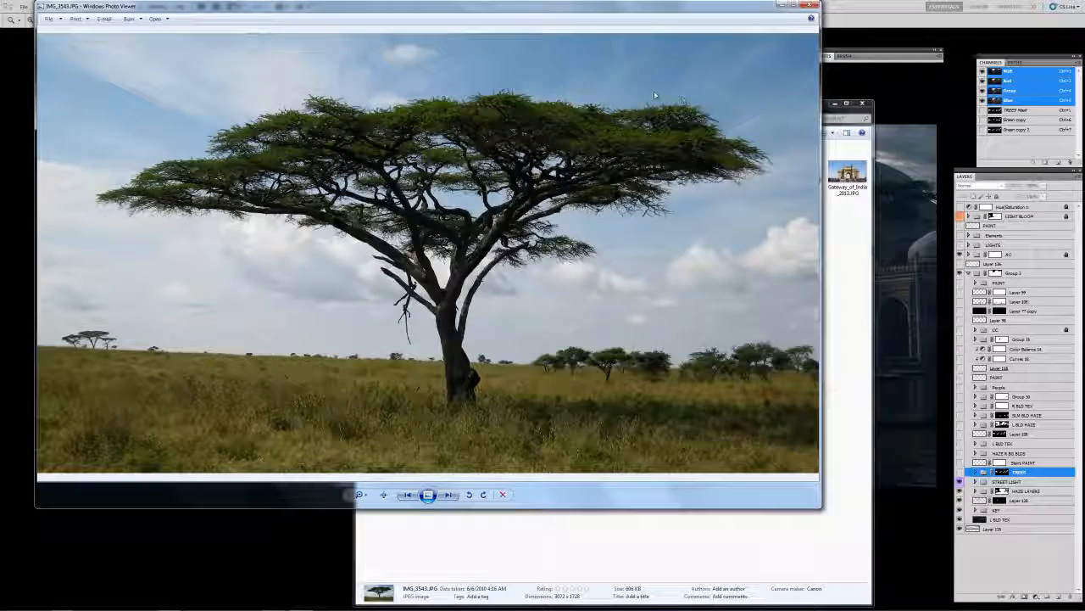
pyautogui.press('Left')
pyautogui.press('Left')
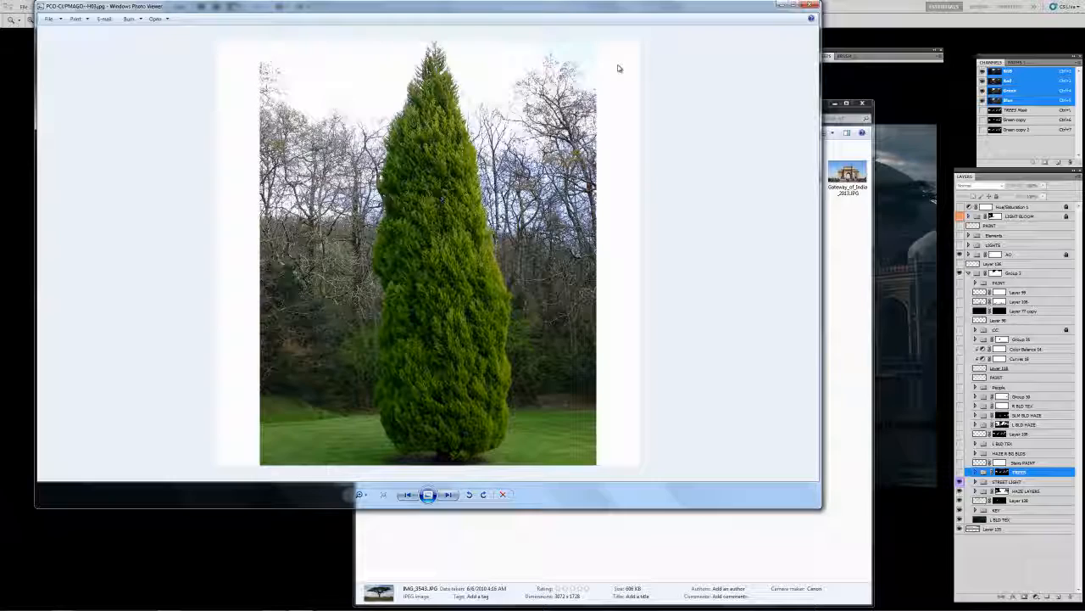
pyautogui.press('Left')
pyautogui.press('Left')
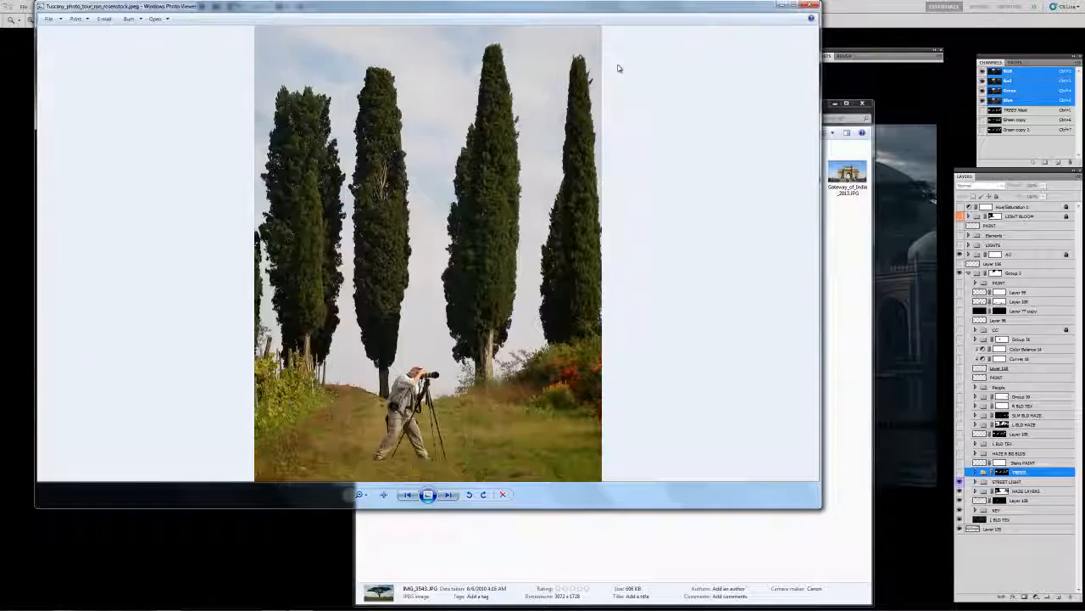
pyautogui.press('Left')
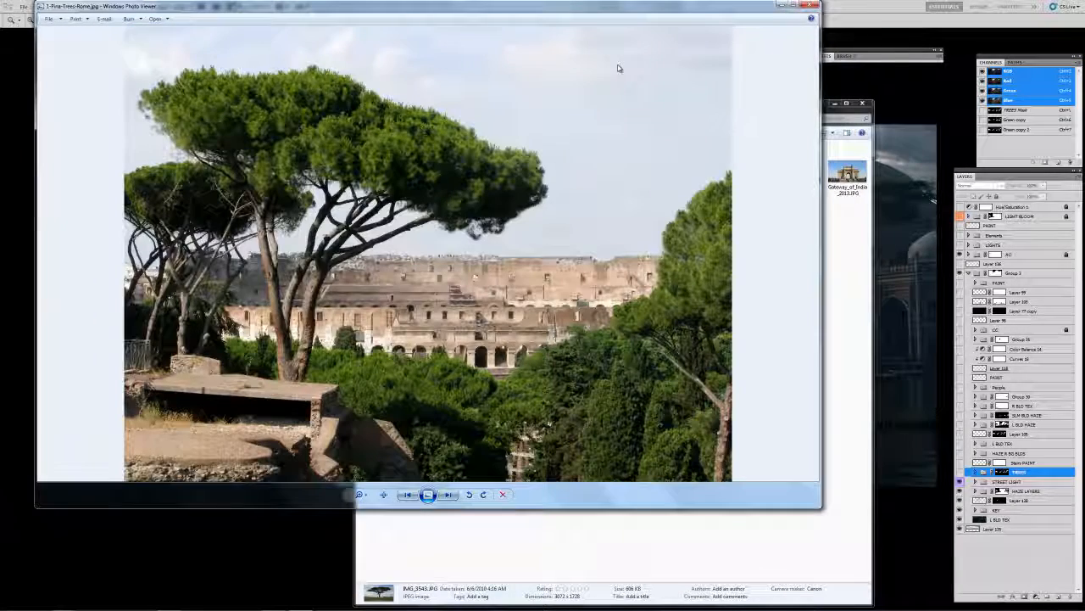
pyautogui.click(809, 5)
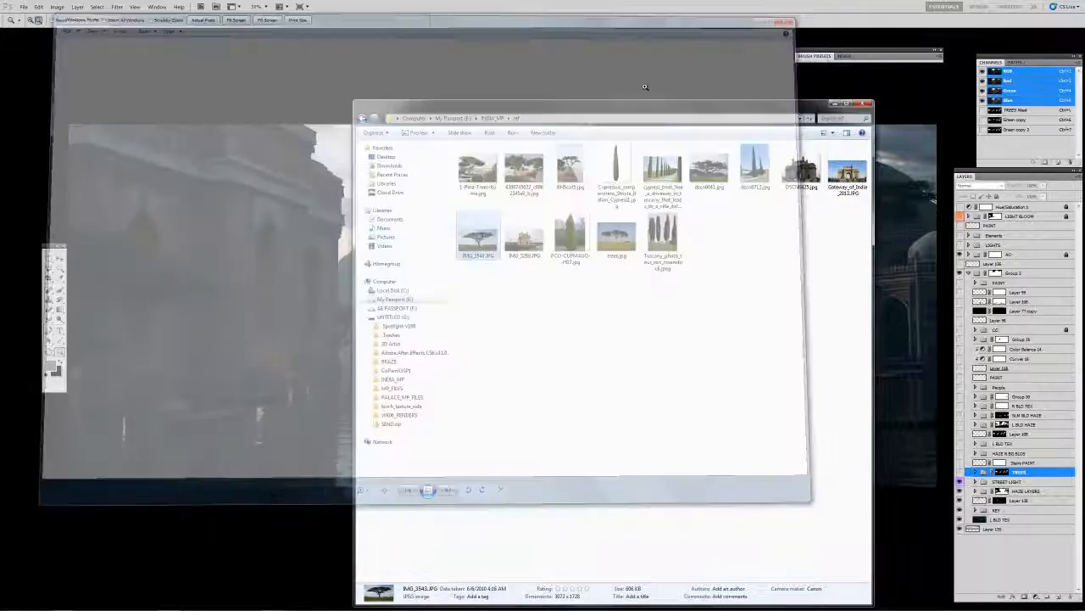
# - Switch back to Photoshop and make the TREES group visible in the palace painting
pyautogui.click(655, 87)
pyautogui.click(800, 323)
pyautogui.click(799, 323)
pyautogui.click(799, 324)
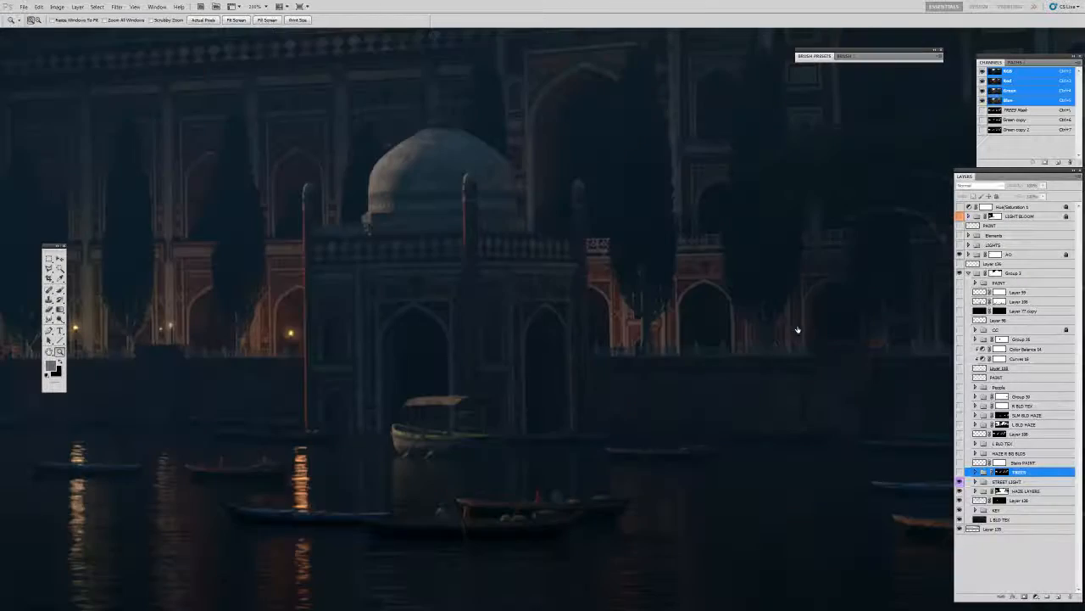
pyautogui.click(960, 473)
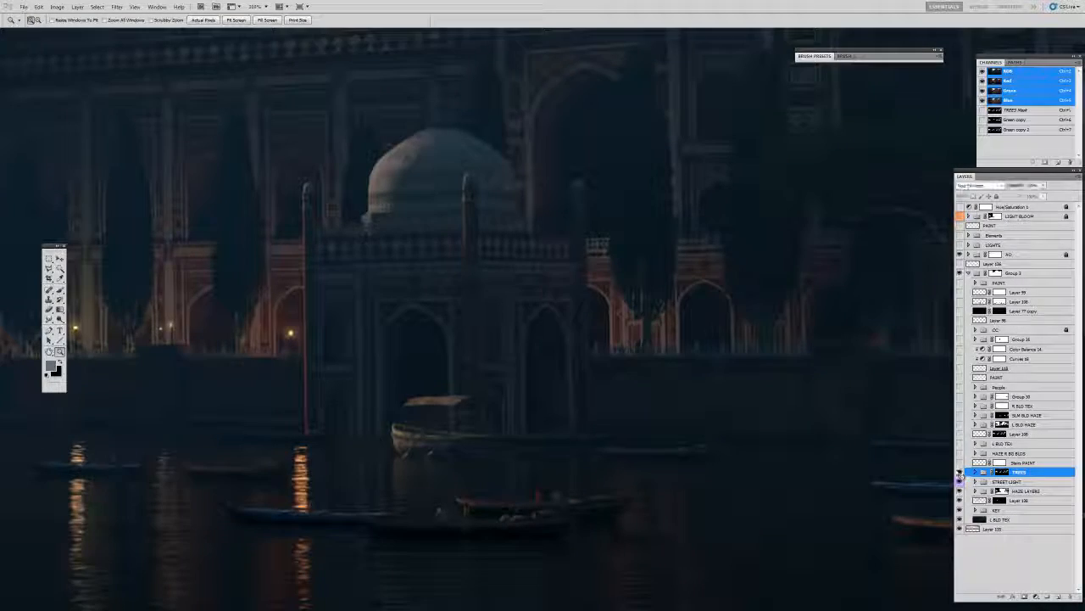
pyautogui.keyDown('alt'); pyautogui.click(612, 325); pyautogui.keyUp('alt')
pyautogui.keyDown('alt'); pyautogui.click(612, 325); pyautogui.keyUp('alt')
pyautogui.keyDown('alt'); pyautogui.click(613, 325); pyautogui.keyUp('alt')
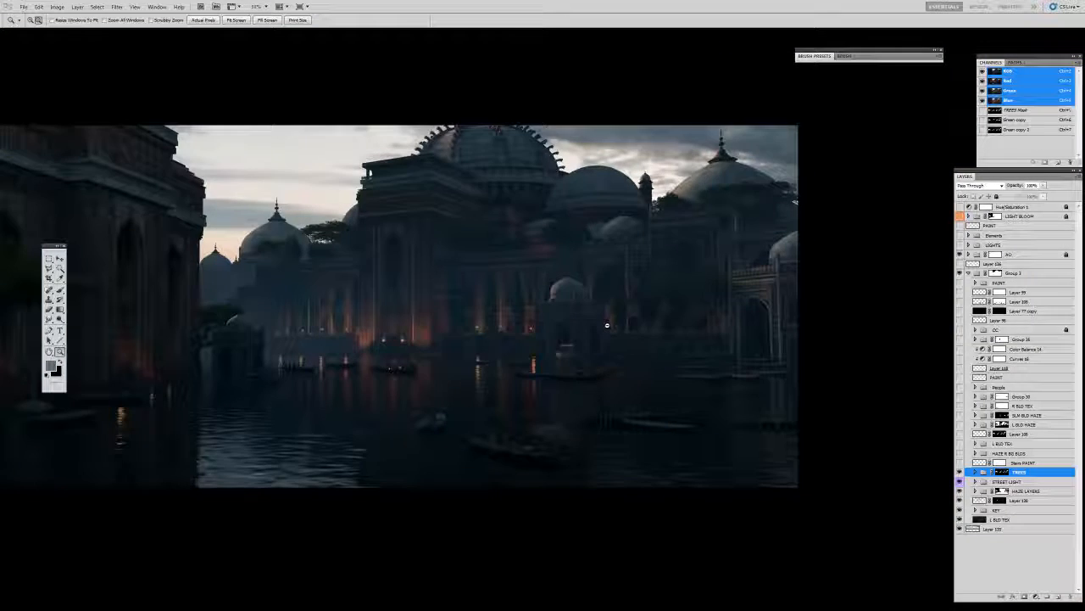
pyautogui.keyDown('alt'); pyautogui.click(612, 325); pyautogui.keyUp('alt')
pyautogui.click(613, 322)
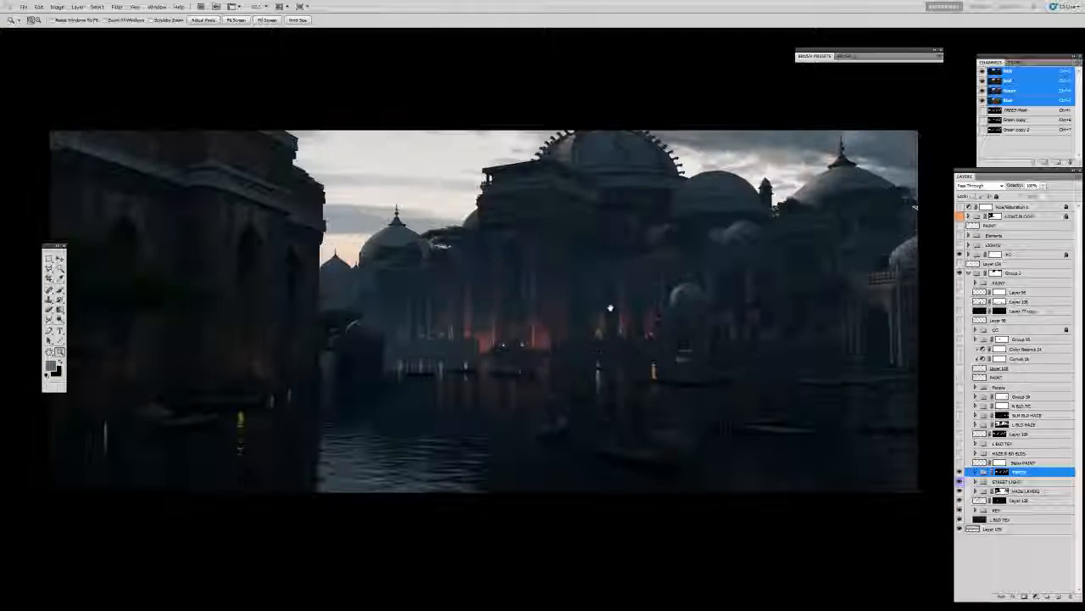
# - Compare the painting with and without the TREES group, and examine the trees around the small domed pavilion up close
pyautogui.click(960, 472)
pyautogui.click(960, 473)
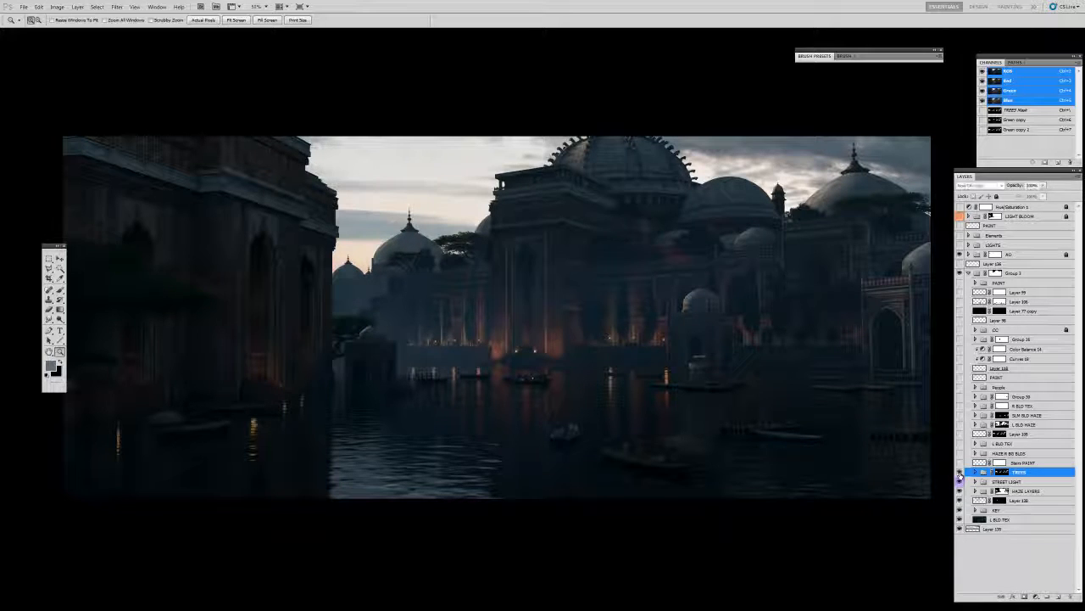
pyautogui.press('v')
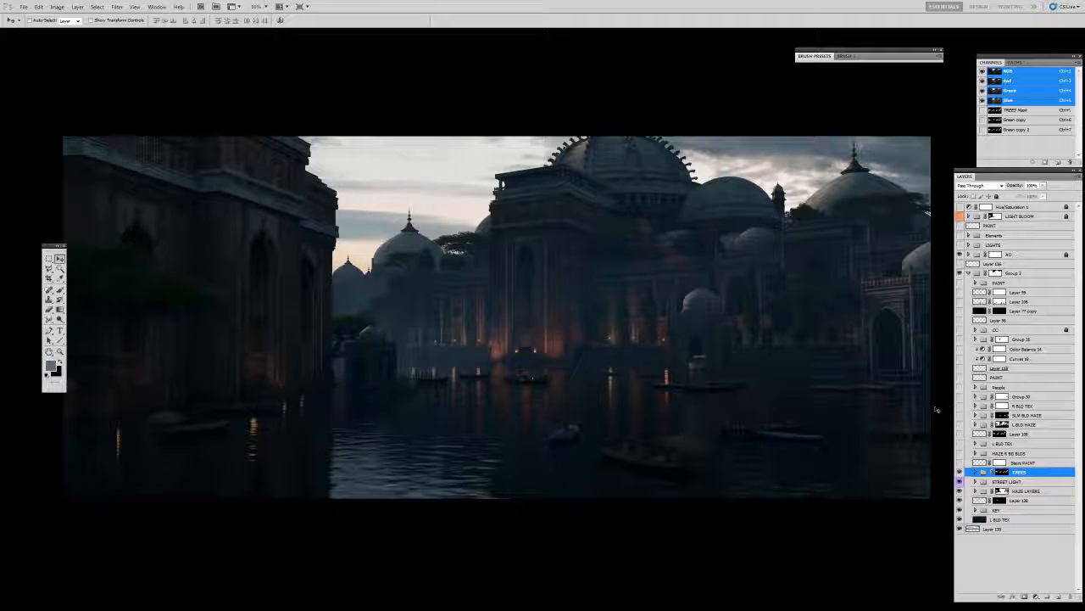
pyautogui.click(960, 472)
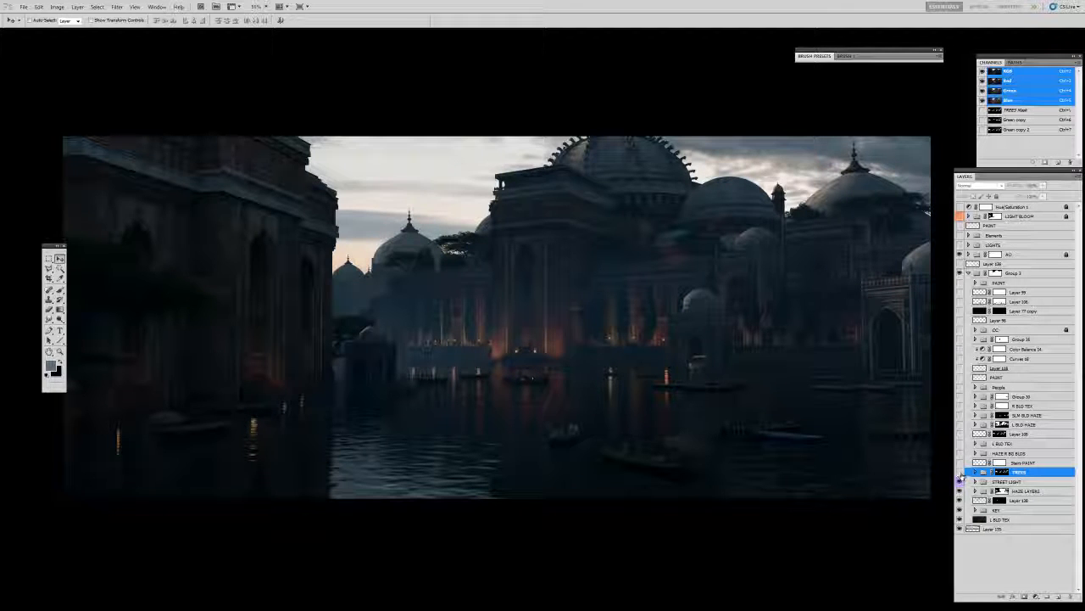
pyautogui.click(959, 473)
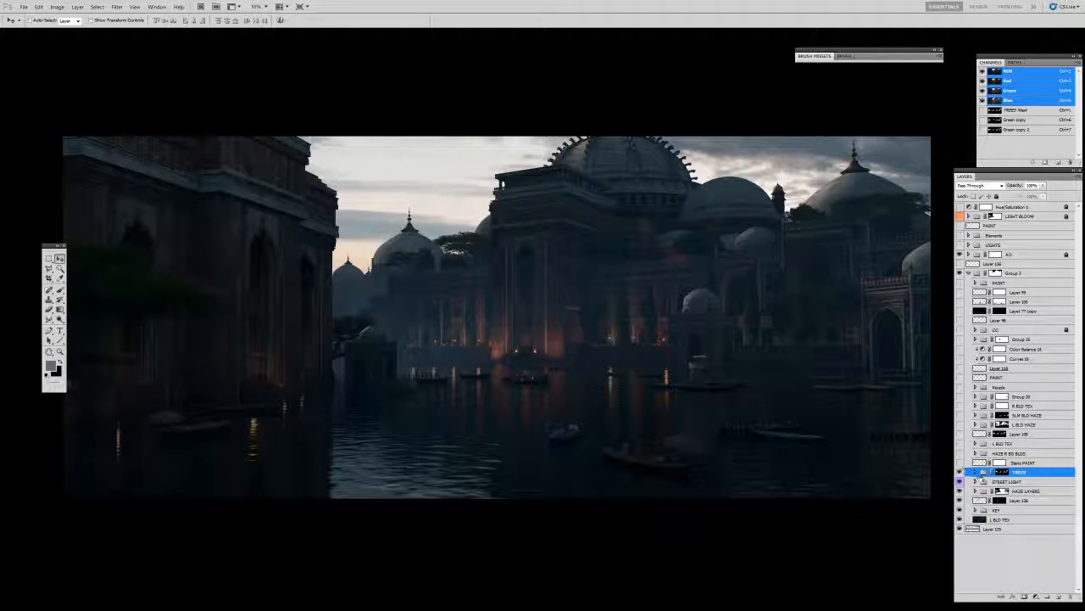
pyautogui.press('z')
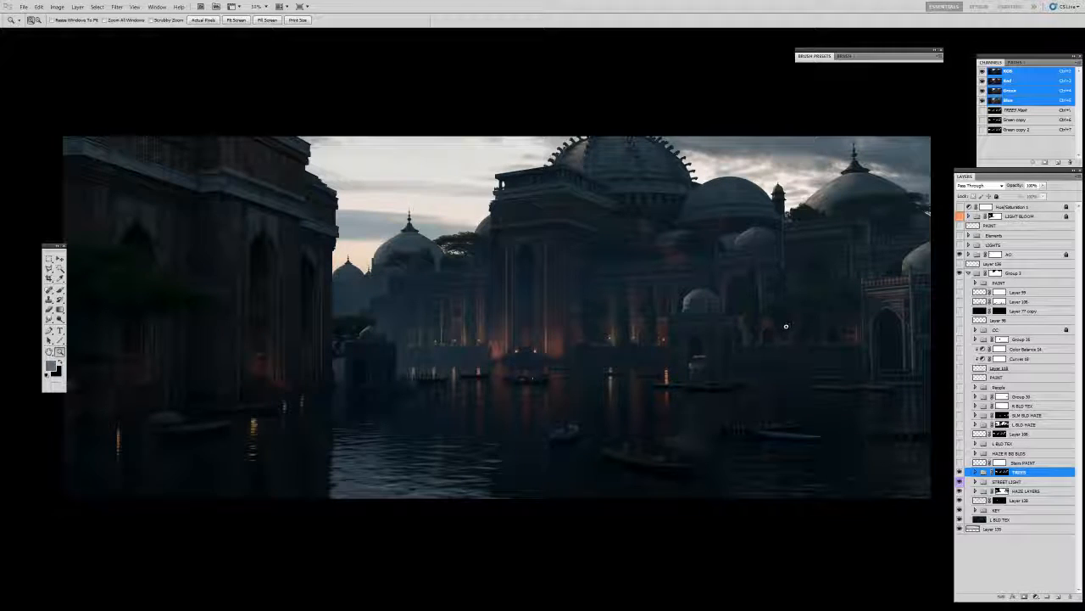
pyautogui.click(790, 323)
pyautogui.click(769, 330)
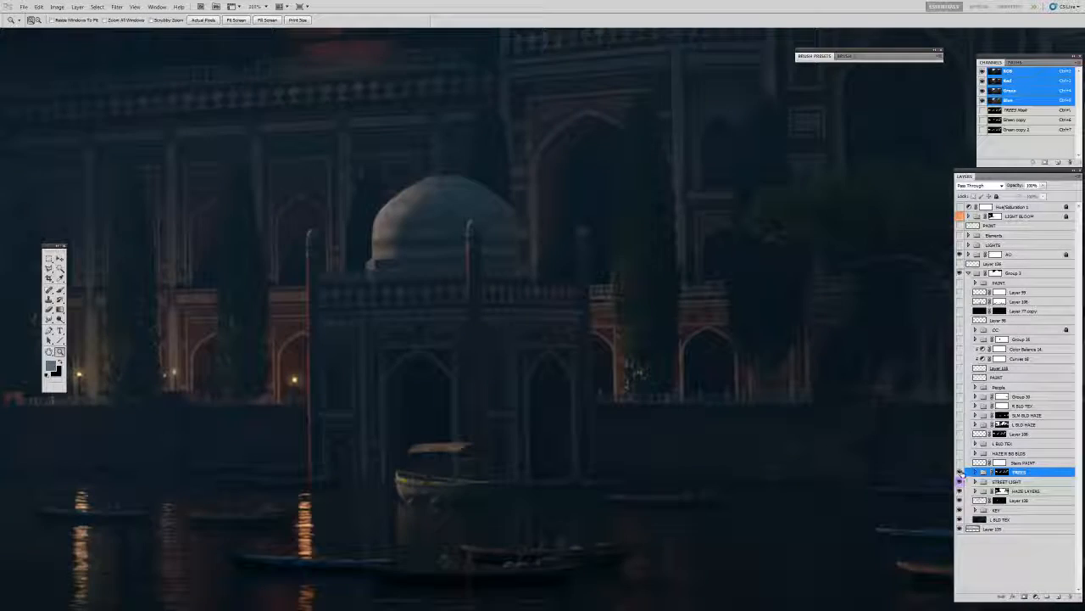
# - Compare the area around the small domed pavilion with and without the TREES group
pyautogui.click(751, 365)
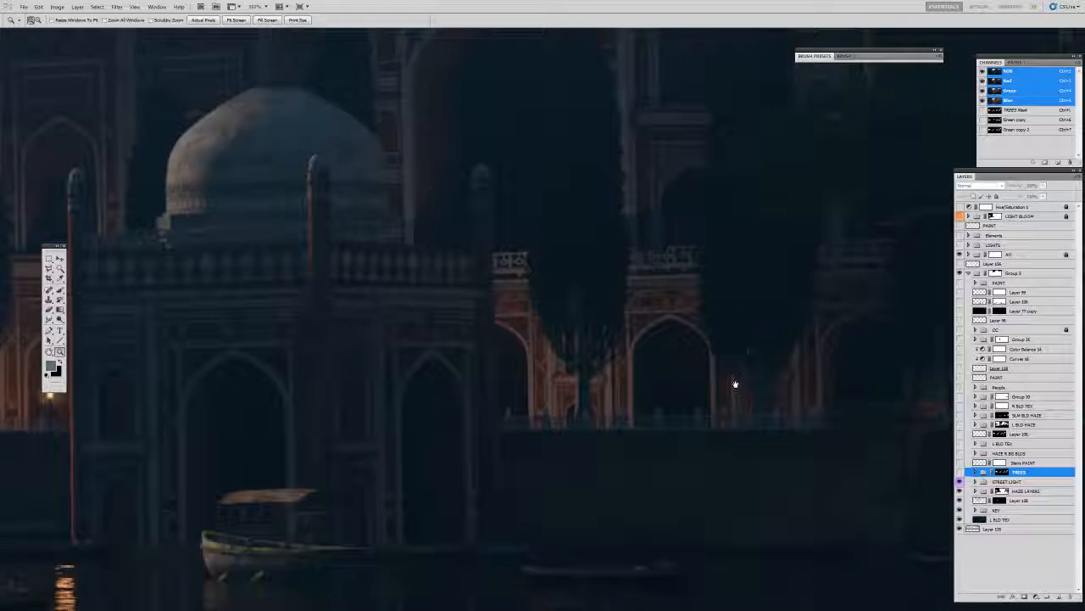
pyautogui.click(960, 471)
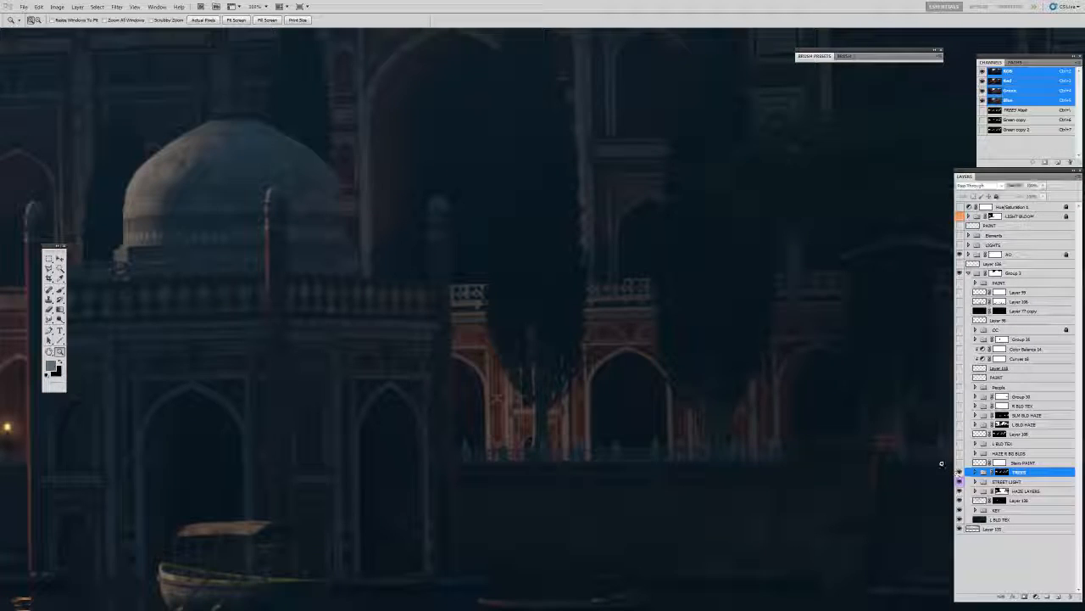
pyautogui.press('v')
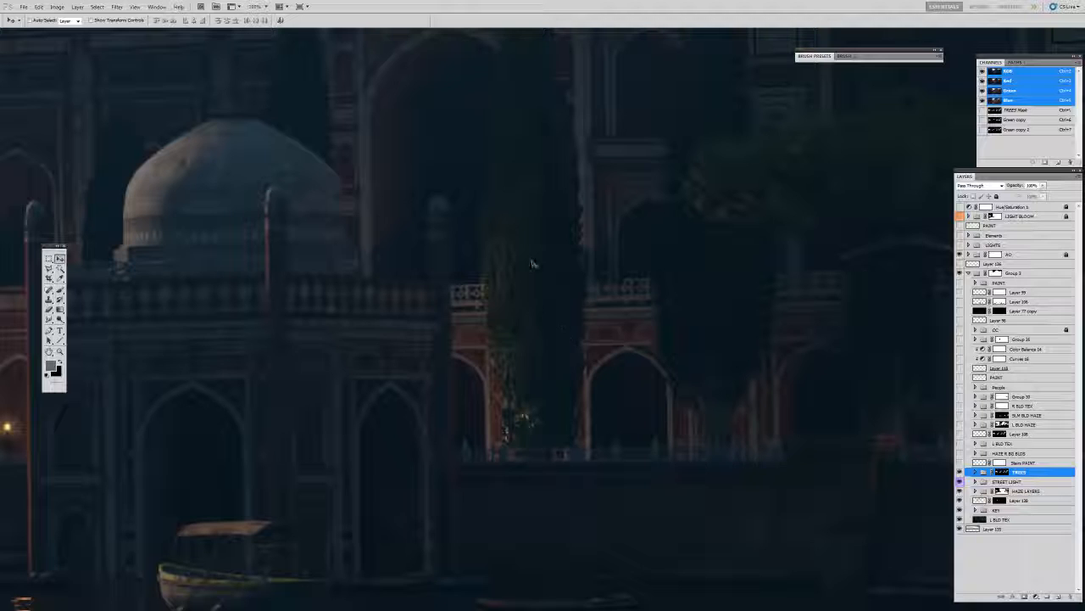
# - Expand the TREES group and select the hidden layer directly below Layer 25 in Group 7 copy
pyautogui.click(976, 471)
pyautogui.moveTo(1078, 429); pyautogui.dragTo(1071, 568)
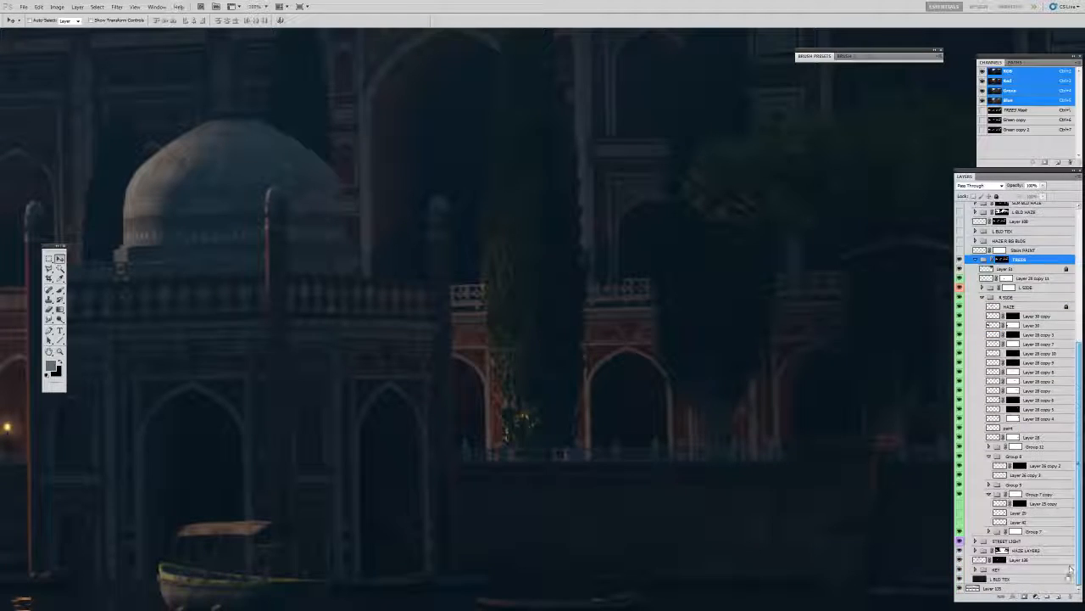
pyautogui.click(1030, 494)
pyautogui.click(1030, 522)
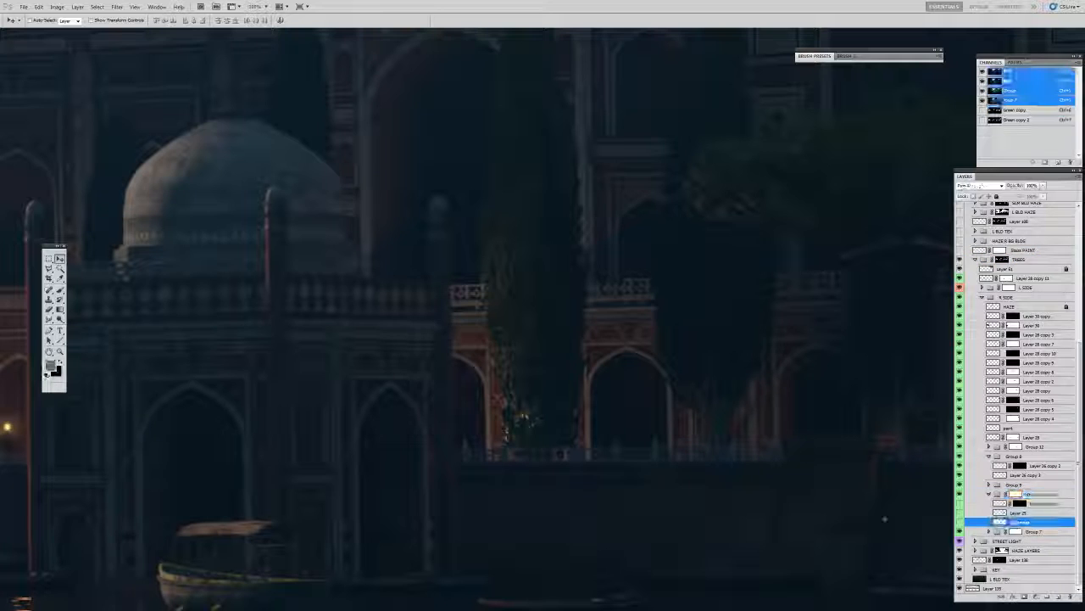
pyautogui.moveTo(776, 353); pyautogui.dragTo(710, 379)
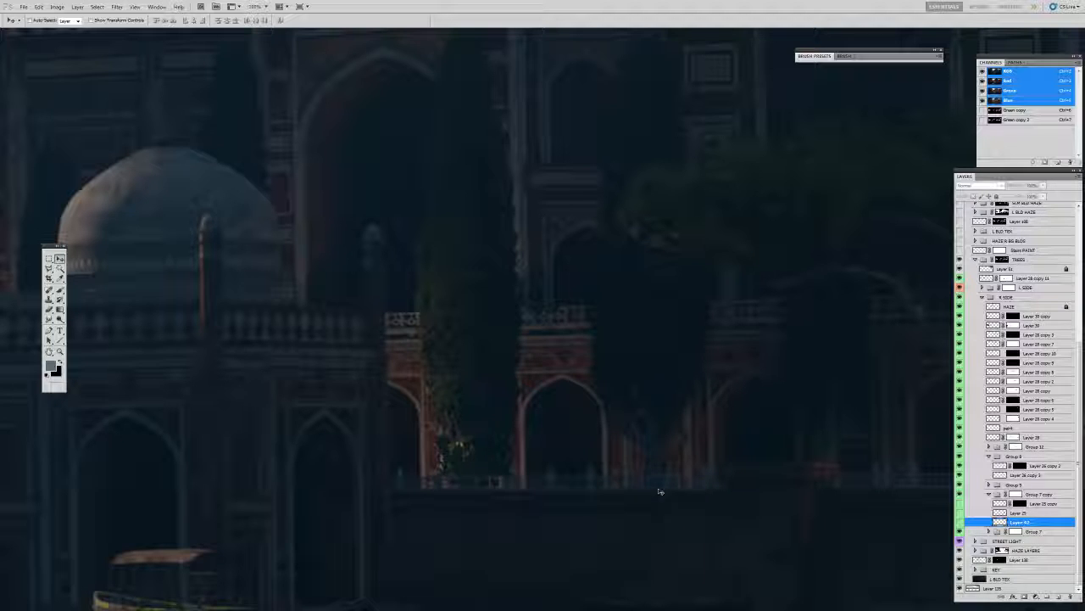
# - Switch to the ref folder in Windows Explorer, view the single Italian cypress and cypress driveway photos, and return to Photoshop
pyautogui.hotkey('alt', 'Tab')
pyautogui.press('Tab')
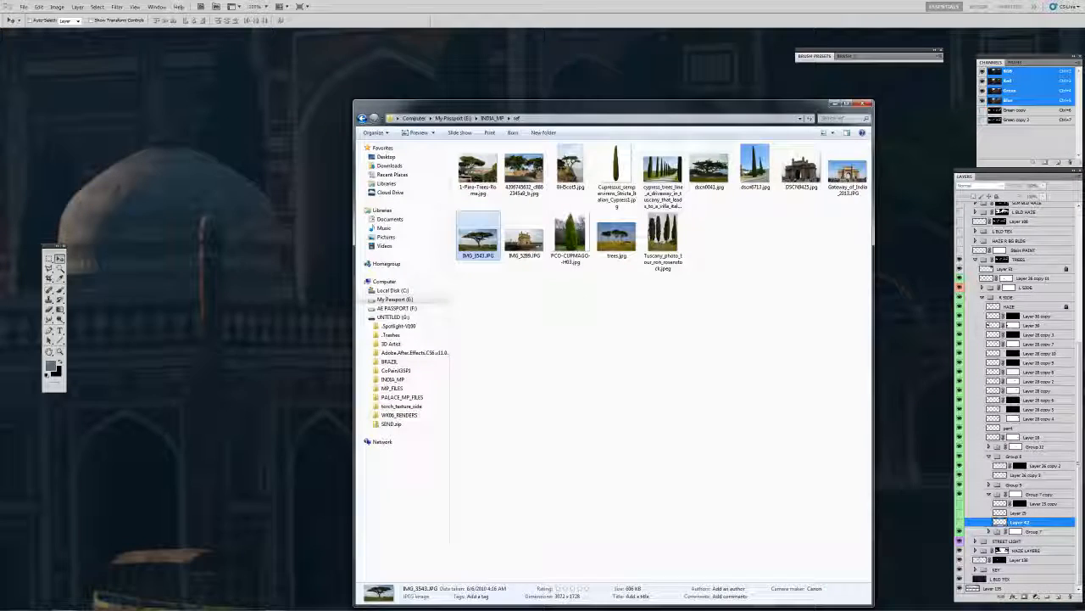
pyautogui.doubleClick(617, 174)
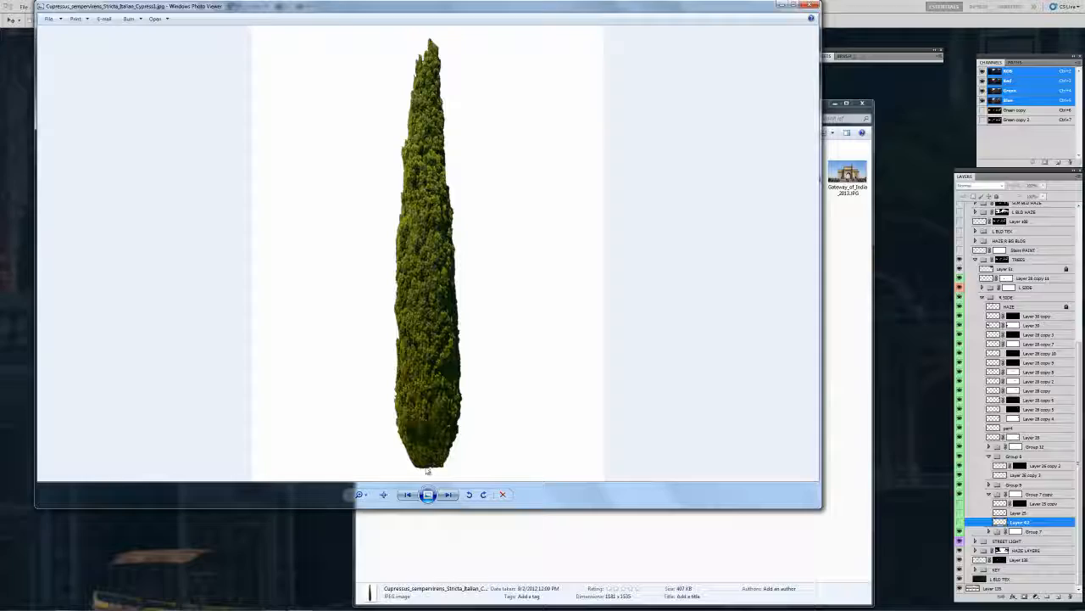
pyautogui.hotkey('alt', 'F4')
pyautogui.click(664, 173)
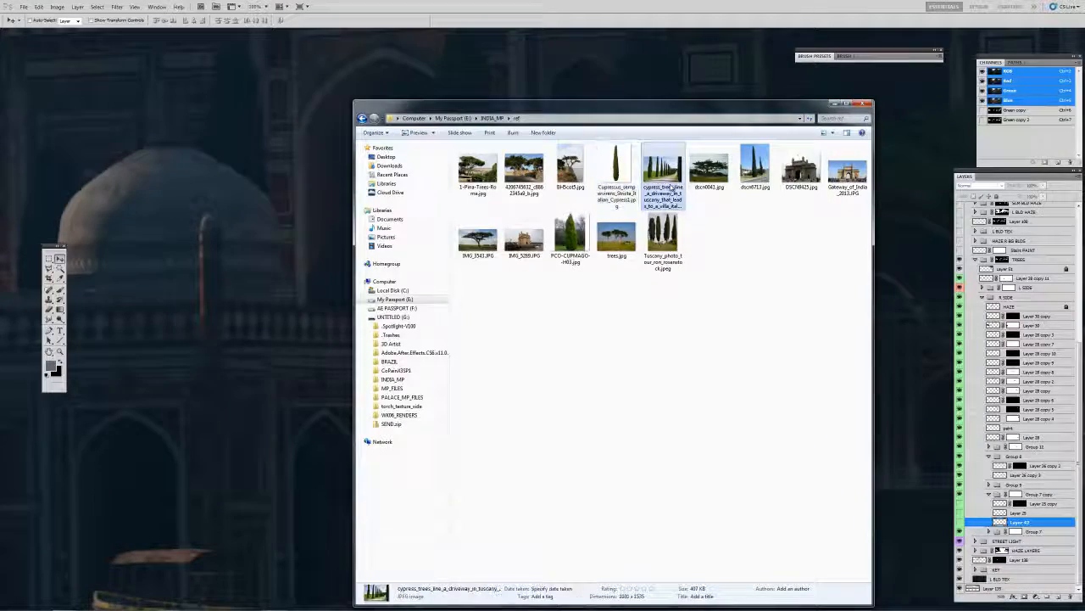
pyautogui.doubleClick(666, 176)
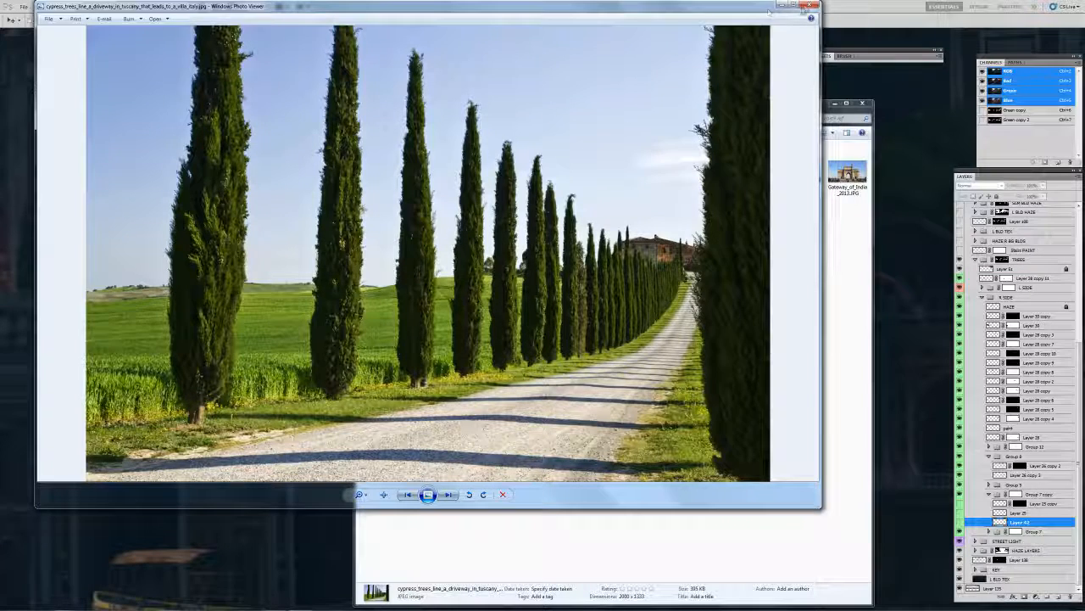
pyautogui.click(806, 7)
pyautogui.click(697, 88)
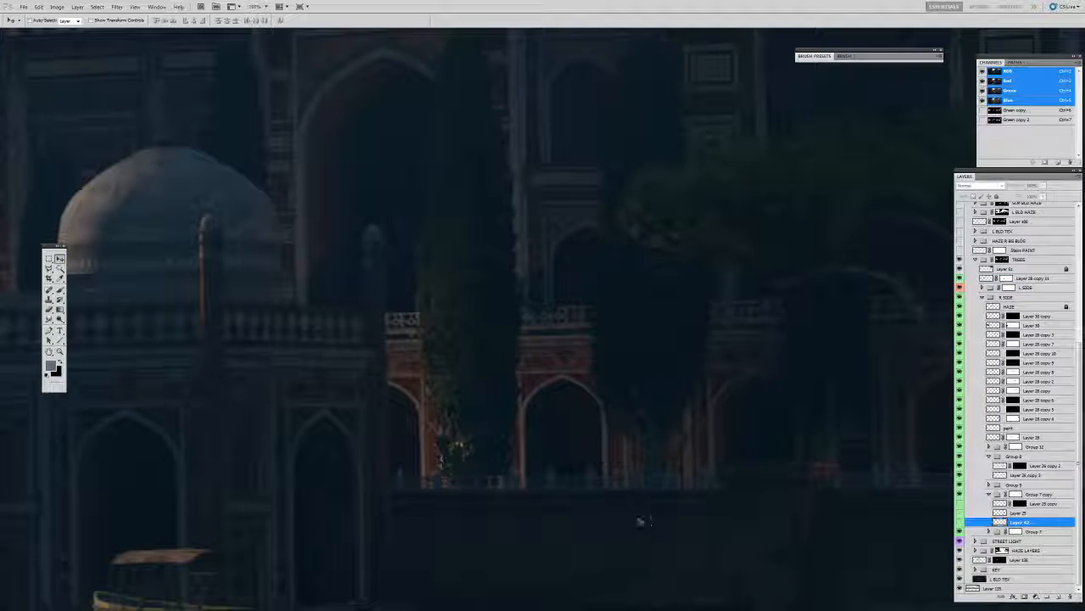
# - Make the selected dark tree layer visible and sample its dark tone as the Brush colour
pyautogui.moveTo(647, 485); pyautogui.dragTo(625, 465)
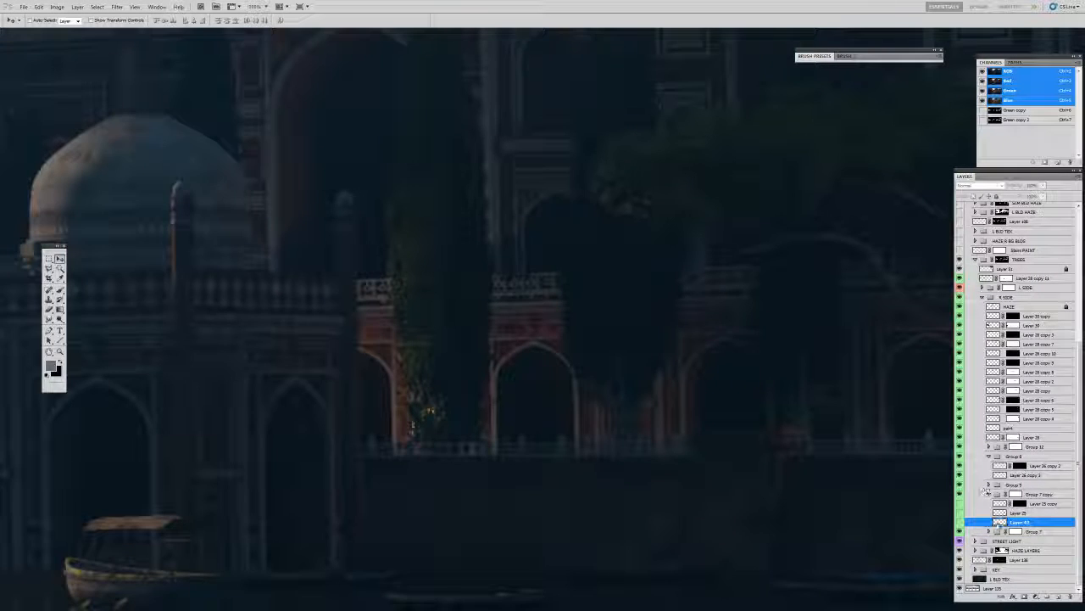
pyautogui.click(961, 521)
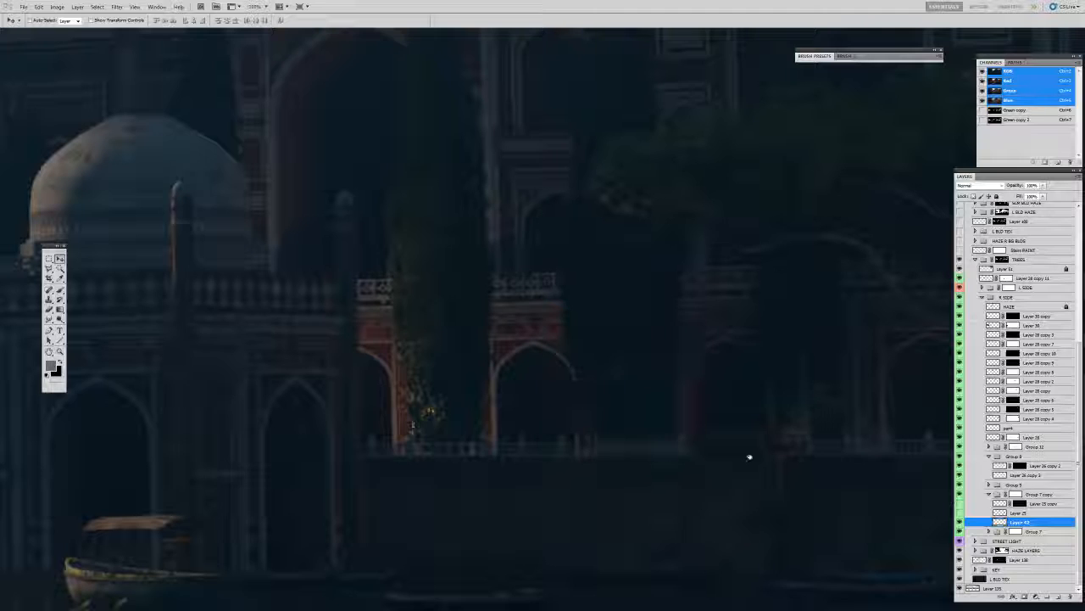
pyautogui.press('i')
pyautogui.click(640, 336)
pyautogui.press('b')
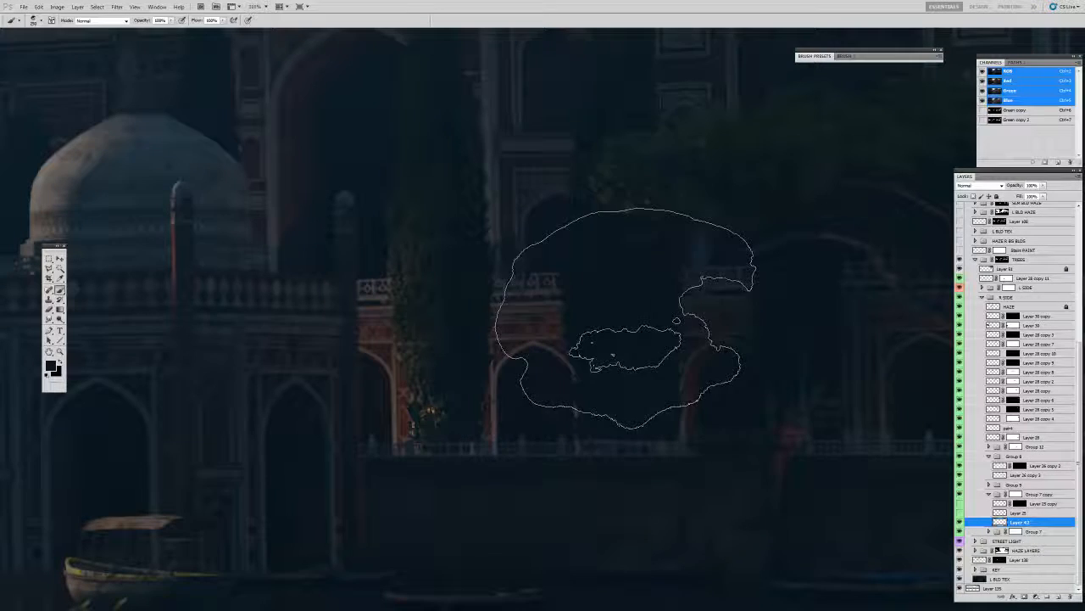
# - Paint the edges of the dark cypress silhouette over the arches with a small textured foliage brush, using its sampled tone
pyautogui.click(819, 57)
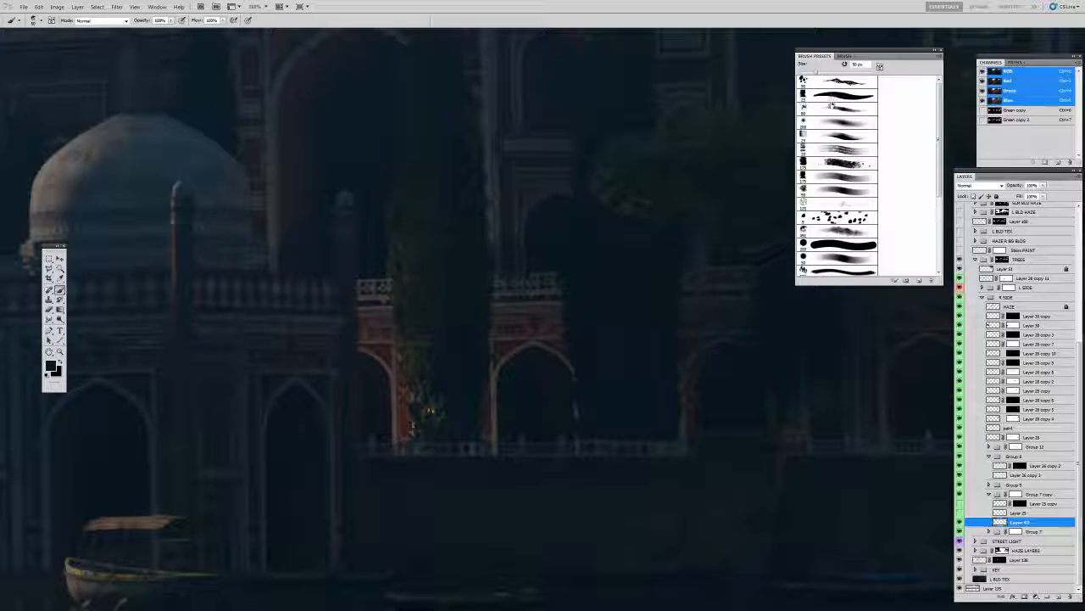
pyautogui.click(835, 85)
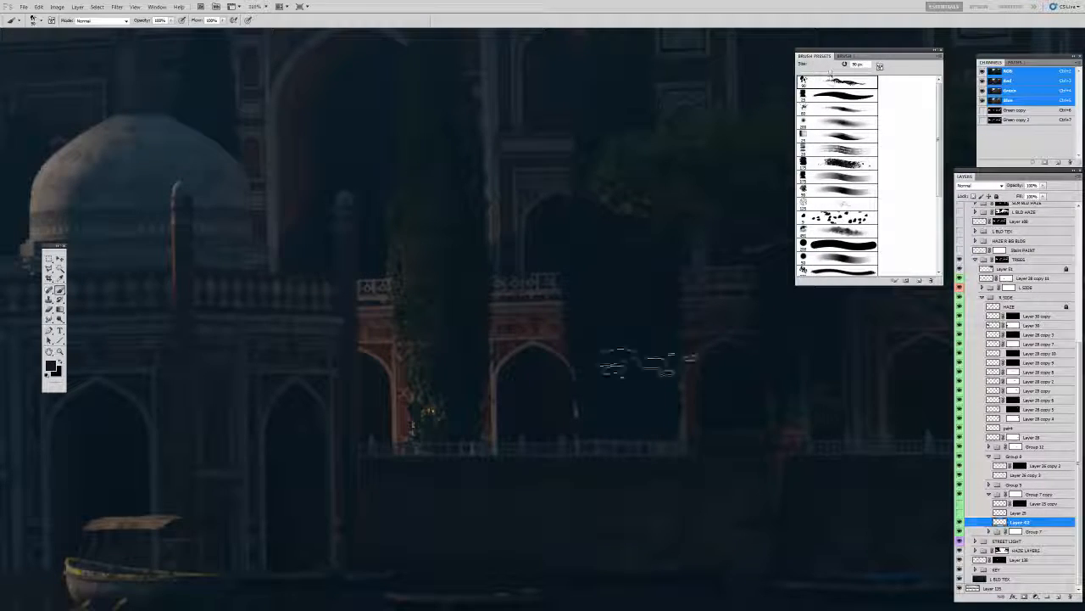
pyautogui.press('i')
pyautogui.click(597, 335)
pyautogui.press('b')
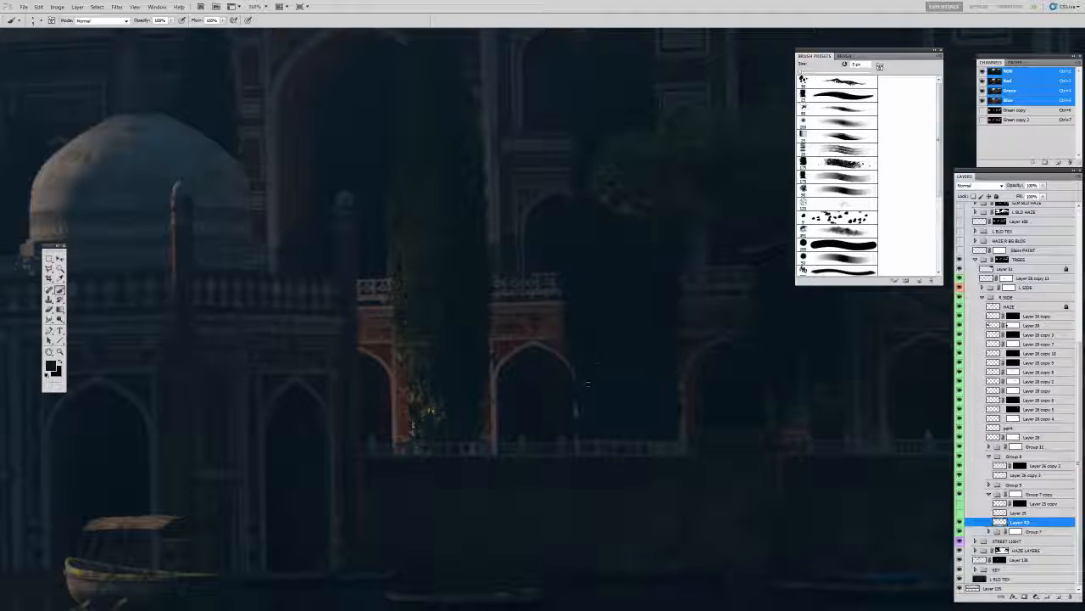
pyautogui.press(']')
pyautogui.press(']')
pyautogui.press(']')
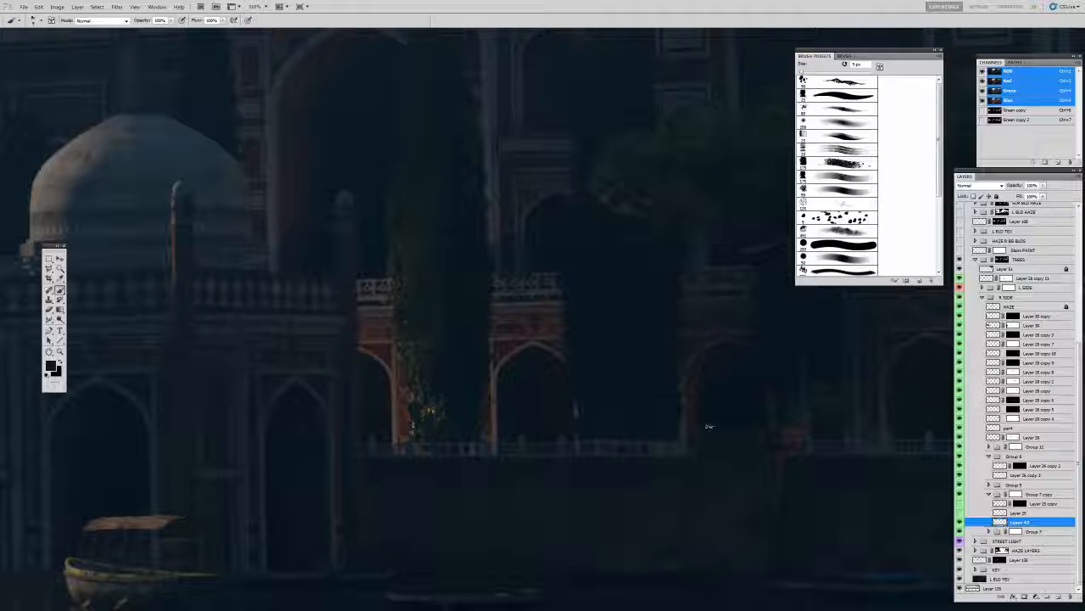
# - Check the dark tree silhouettes along the palace waterfront, and make Layer 25 in Group 7 copy visible
pyautogui.press('z')
pyautogui.keyDown('alt'); pyautogui.click(695, 416); pyautogui.keyUp('alt')
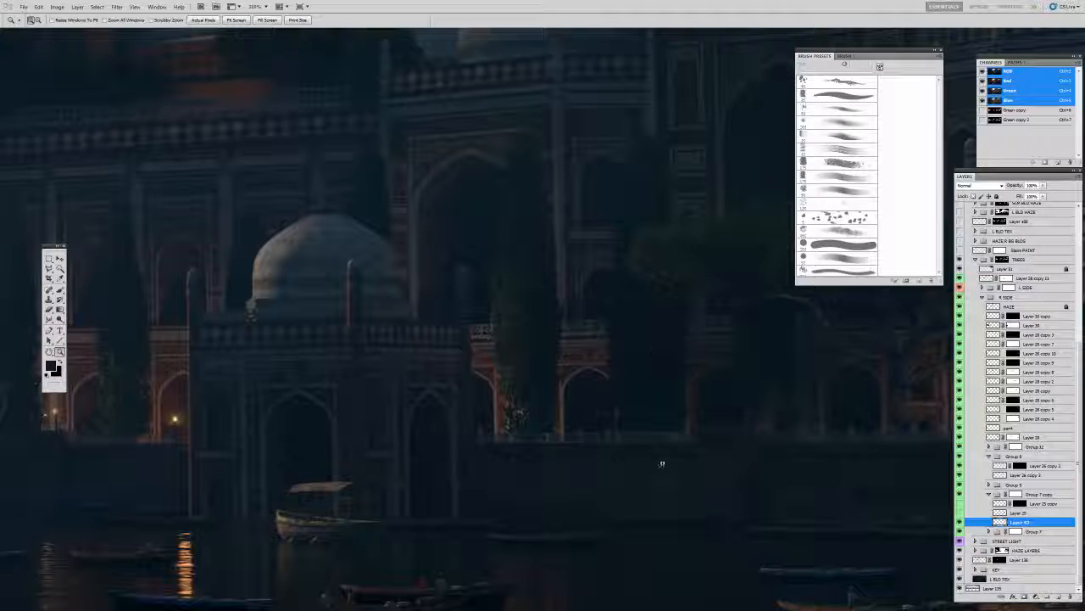
pyautogui.press('h')
pyautogui.moveTo(688, 421)
pyautogui.mouseDown()
pyautogui.moveTo(676, 432)
pyautogui.moveTo(690, 352)
pyautogui.moveTo(796, 376)
pyautogui.mouseUp()
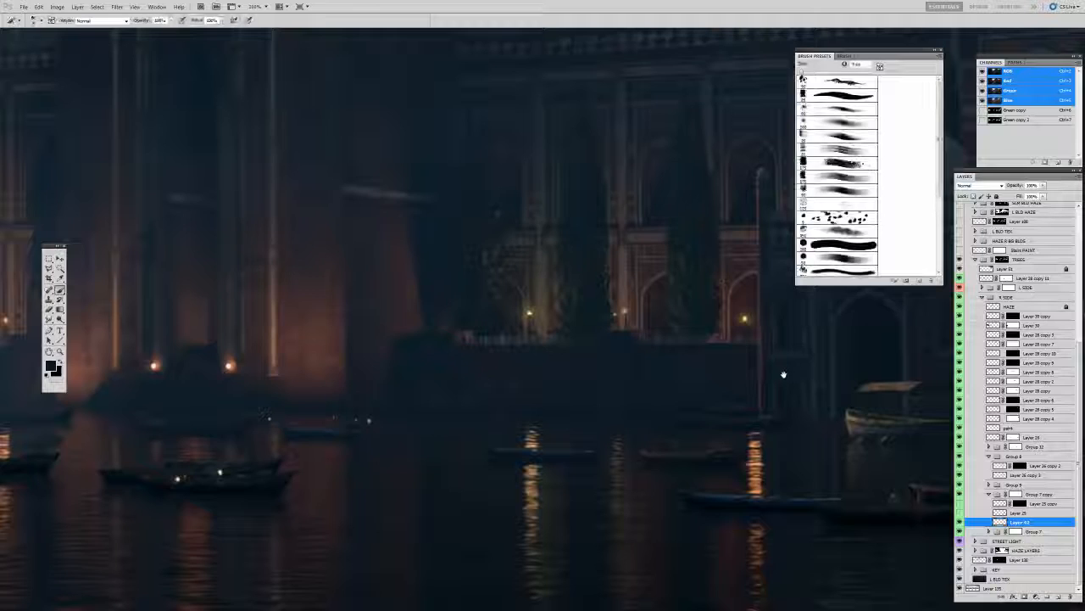
pyautogui.moveTo(701, 378); pyautogui.dragTo(424, 386)
pyautogui.moveTo(785, 407); pyautogui.dragTo(809, 497)
pyautogui.click(1001, 513)
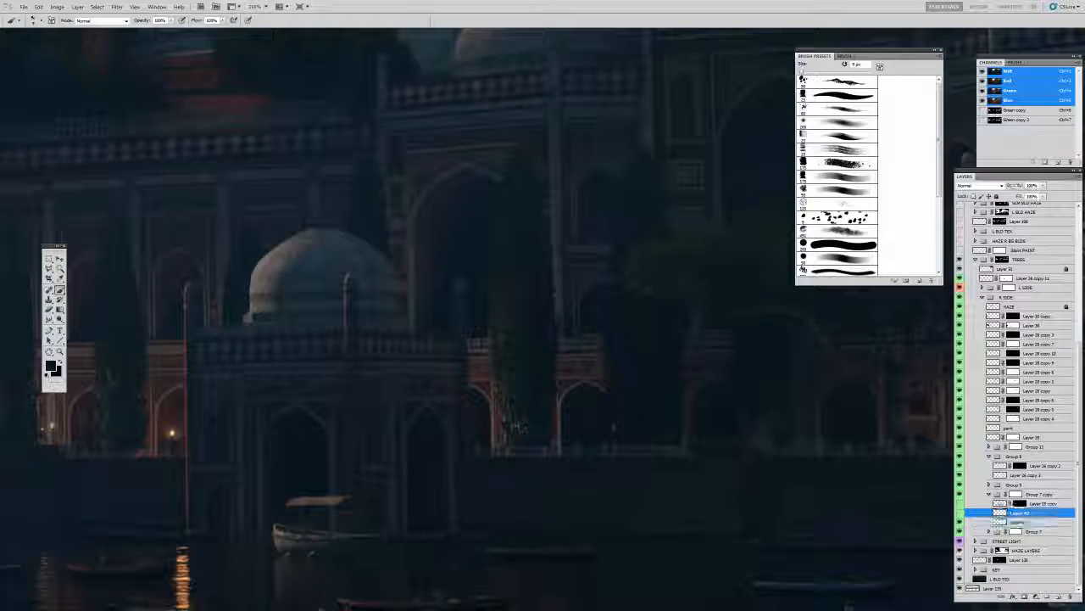
pyautogui.click(960, 512)
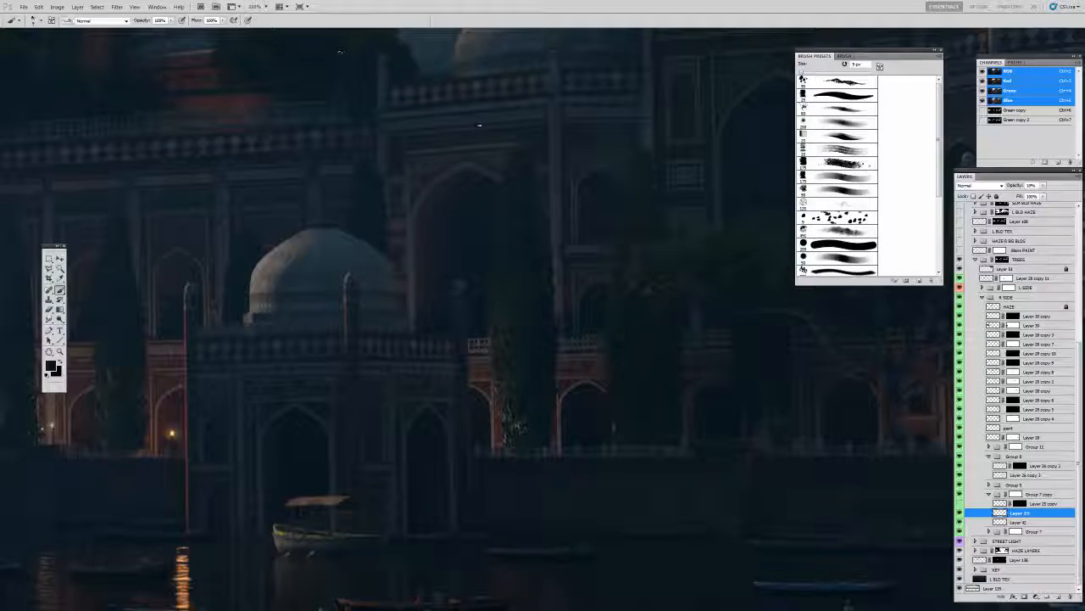
# - Leave full-screen mode and view the Tuscany, cypress driveway and PCO-CUPMAGO tree photos in the ref folder
pyautogui.press('f')
pyautogui.press('f')
pyautogui.hotkey('alt', 'Tab')
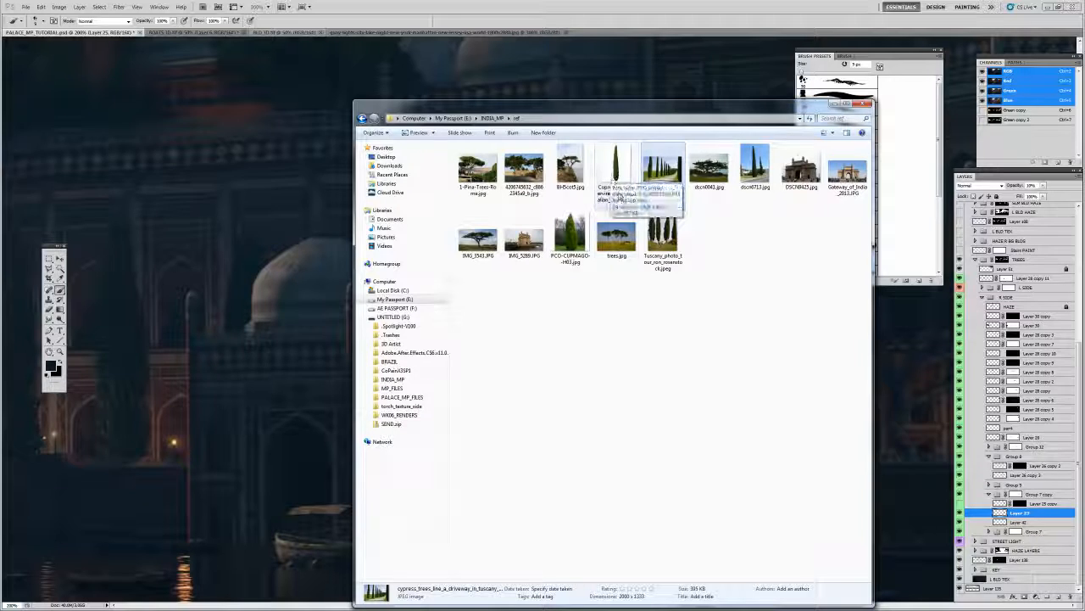
pyautogui.doubleClick(663, 233)
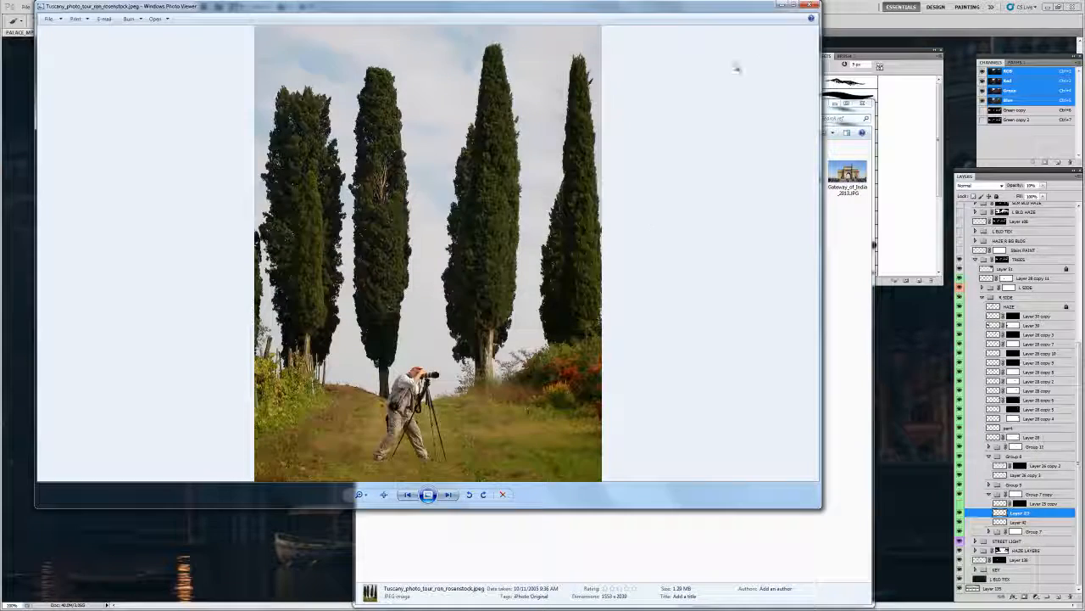
pyautogui.click(807, 8)
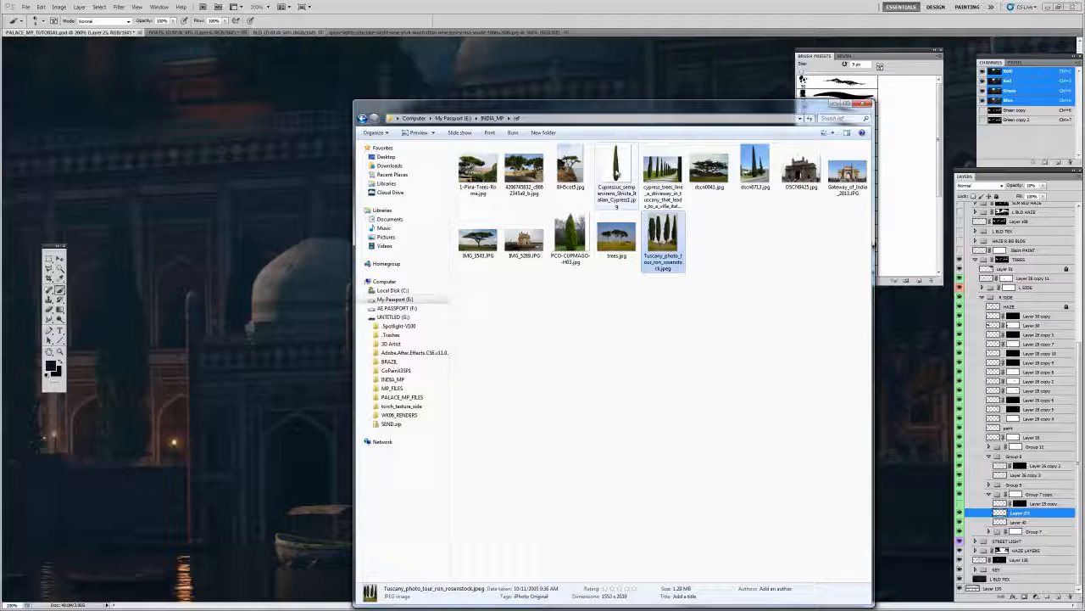
pyautogui.doubleClick(657, 175)
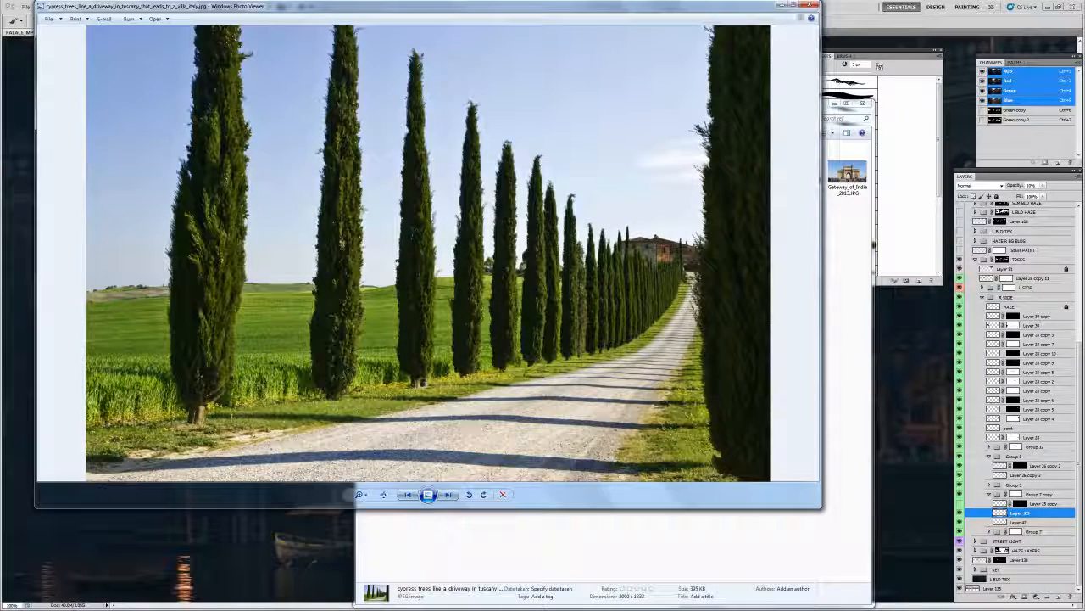
pyautogui.click(808, 7)
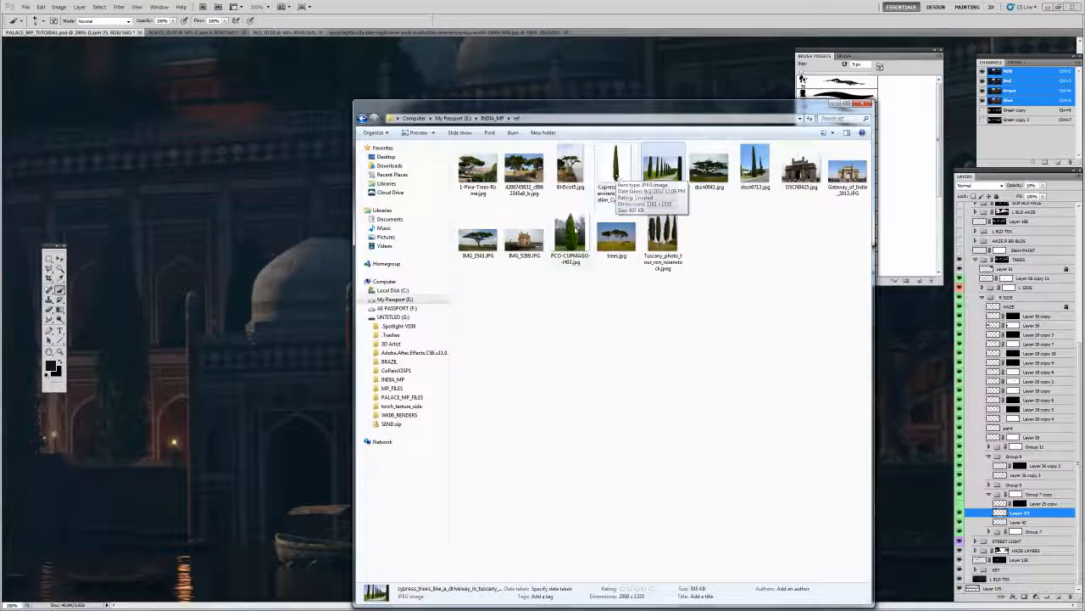
pyautogui.doubleClick(570, 238)
pyautogui.click(814, 6)
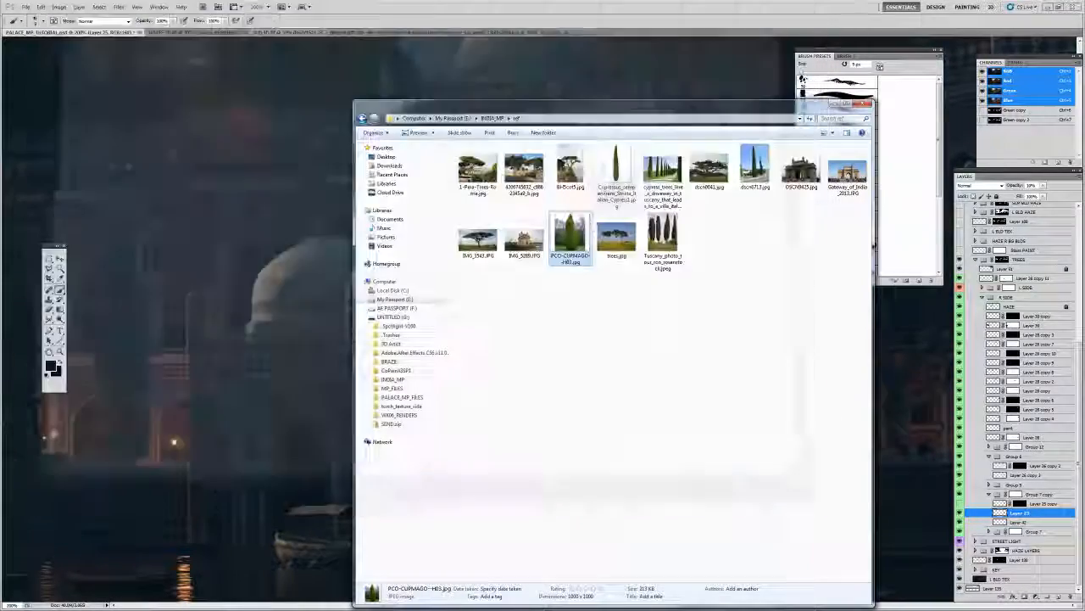
# - Open the PCO-CUPMAGO cypress photo in Photoshop and outline the tree with the lasso
pyautogui.moveTo(579, 237); pyautogui.dragTo(631, 8)
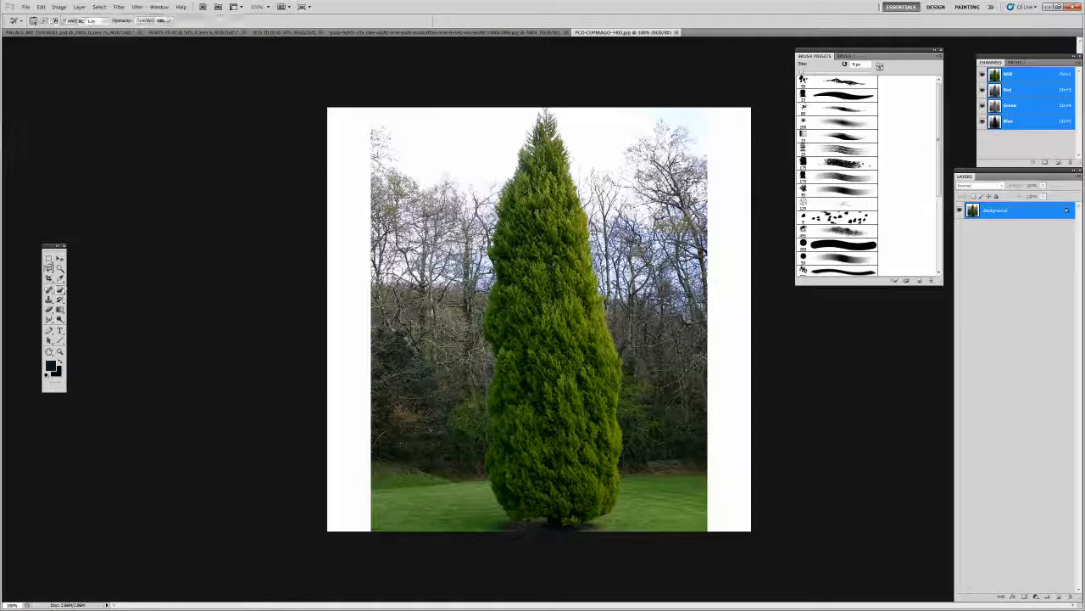
pyautogui.press('l')
pyautogui.moveTo(507, 514)
pyautogui.mouseDown()
pyautogui.moveTo(492, 450)
pyautogui.moveTo(491, 329)
pyautogui.mouseUp()
pyautogui.moveTo(496, 284); pyautogui.dragTo(499, 222)
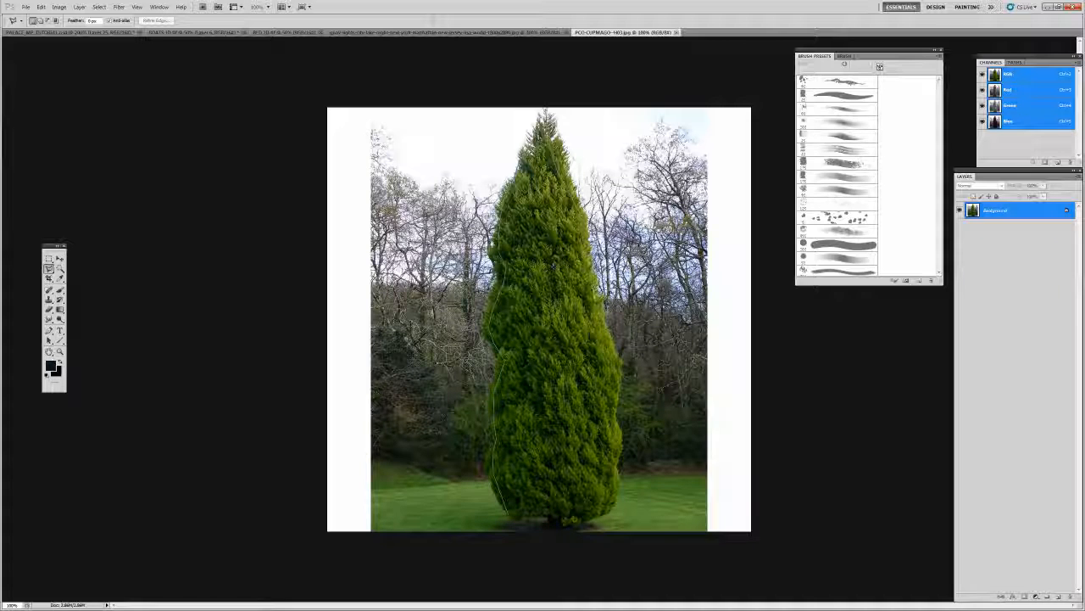
pyautogui.moveTo(596, 507); pyautogui.dragTo(509, 511)
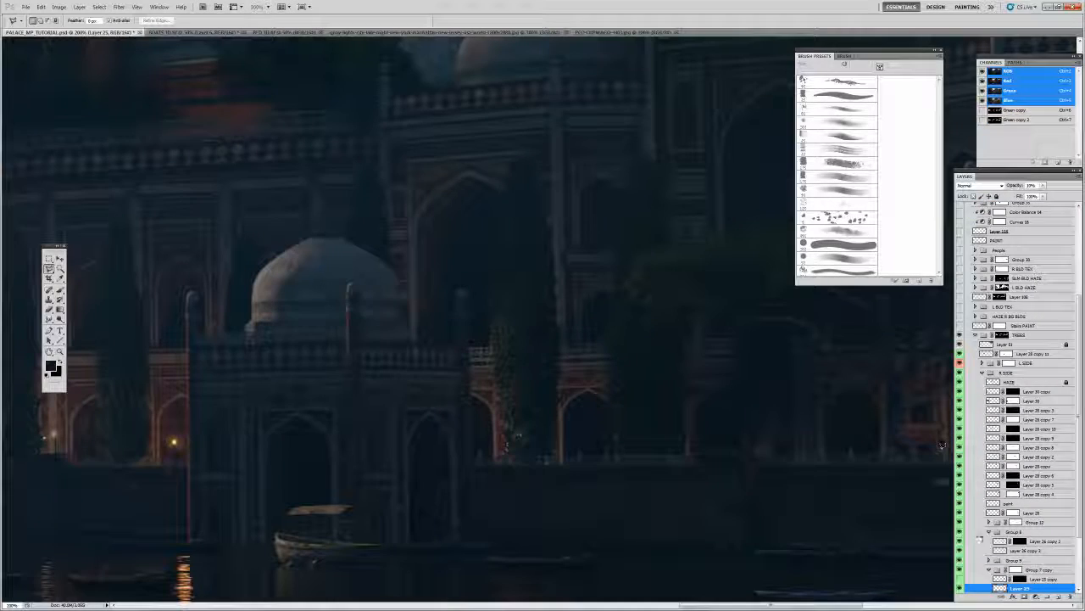
# - Paste the cypress cutout above Layer 25 in Group 7 copy, then scale it to about half size and rotate it over the dark silhouette
pyautogui.scroll(-3, 1075, 529)
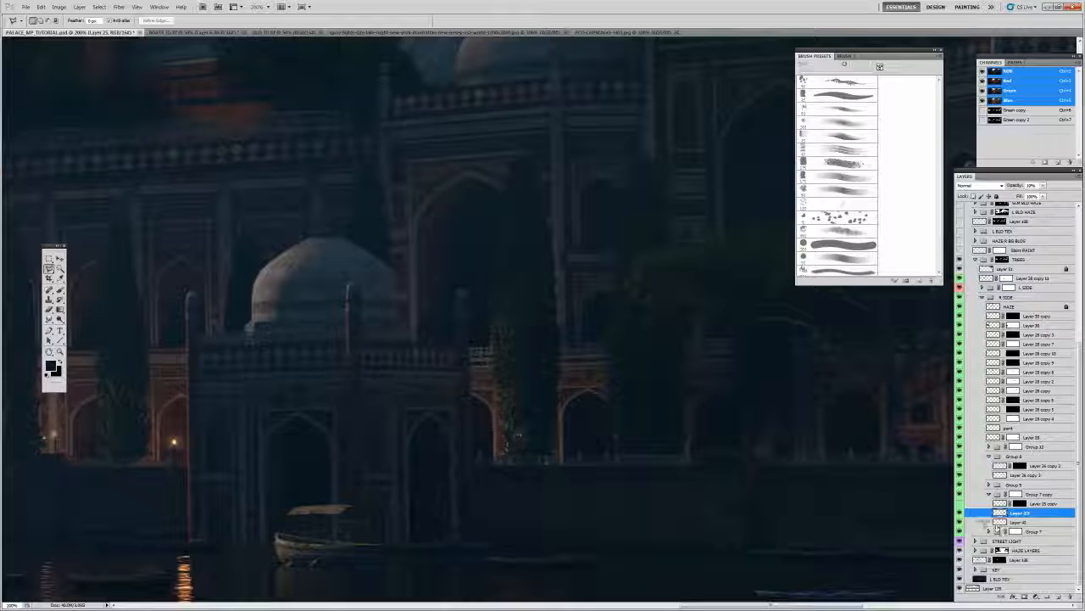
pyautogui.hotkey('ctrl', 'v')
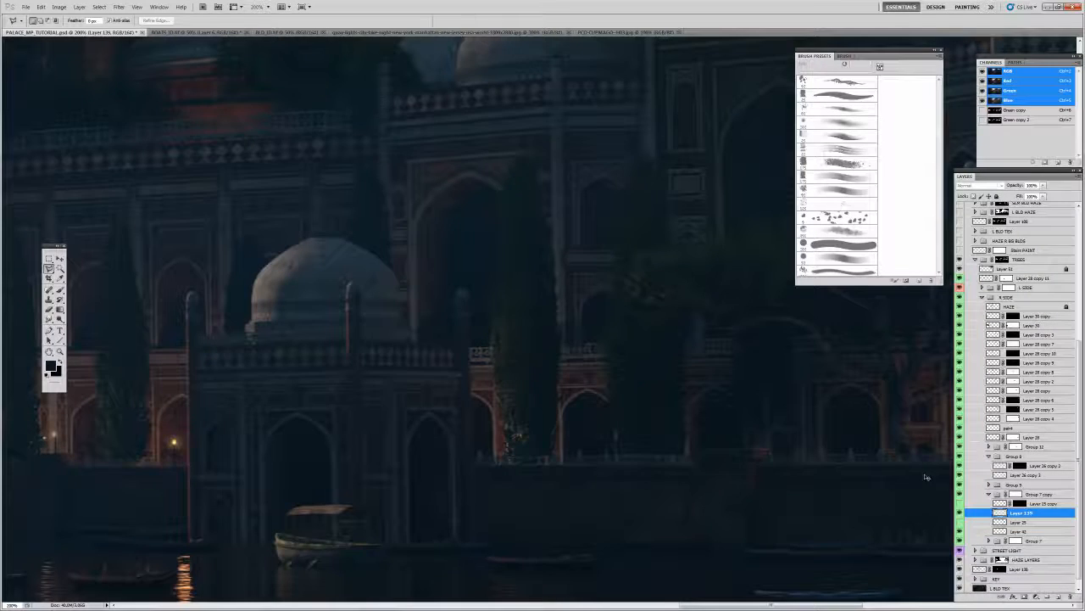
pyautogui.press('v')
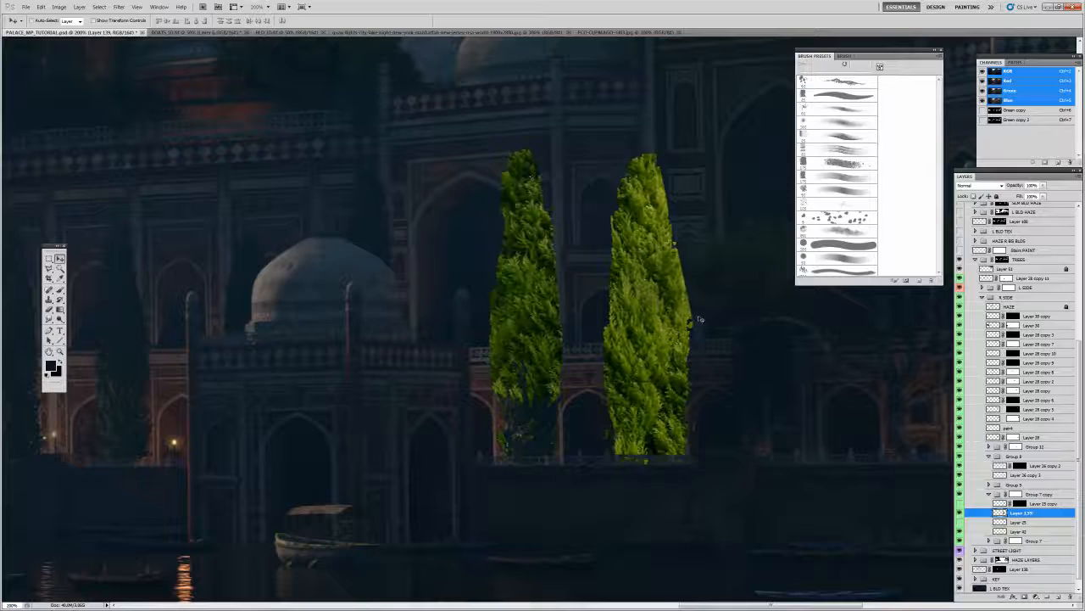
pyautogui.hotkey('ctrl', 't')
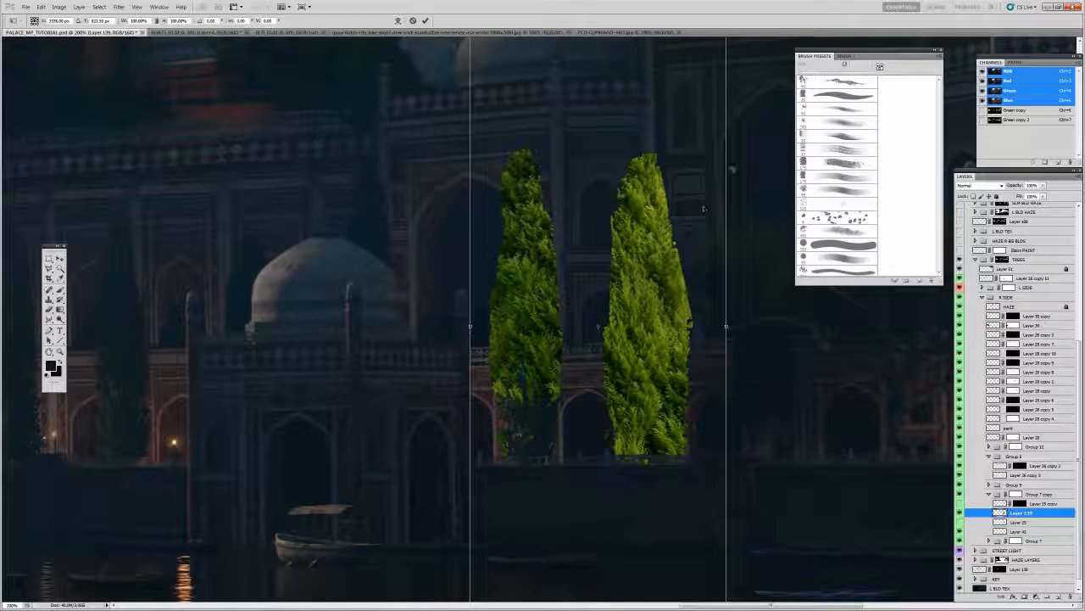
pyautogui.moveTo(694, 144); pyautogui.dragTo(694, 261)
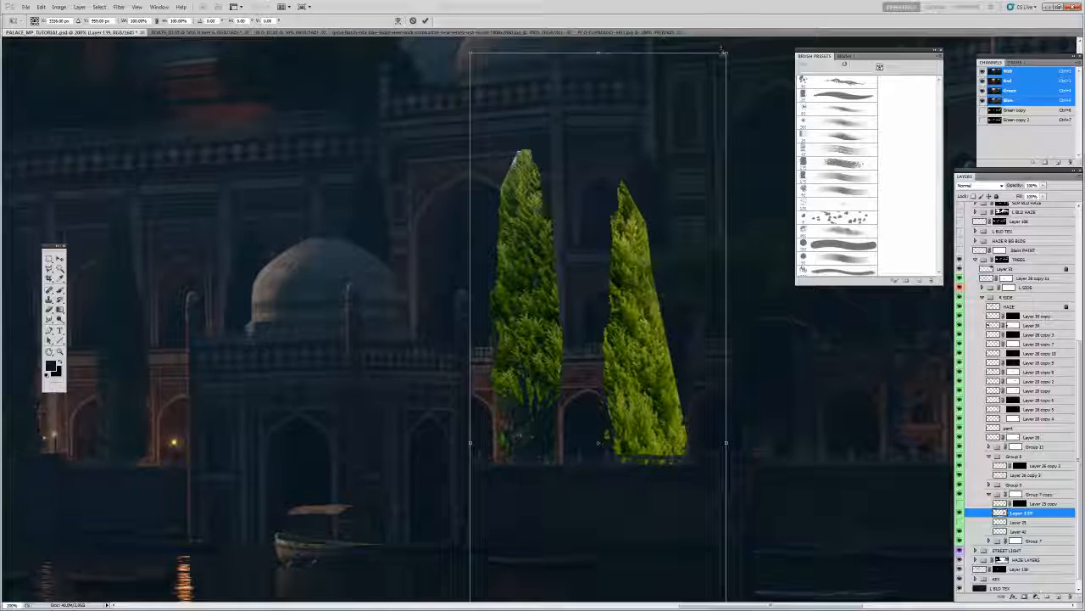
pyautogui.moveTo(726, 56); pyautogui.dragTo(727, 146)
pyautogui.moveTo(670, 257); pyautogui.dragTo(657, 255)
pyautogui.moveTo(740, 109); pyautogui.dragTo(745, 190)
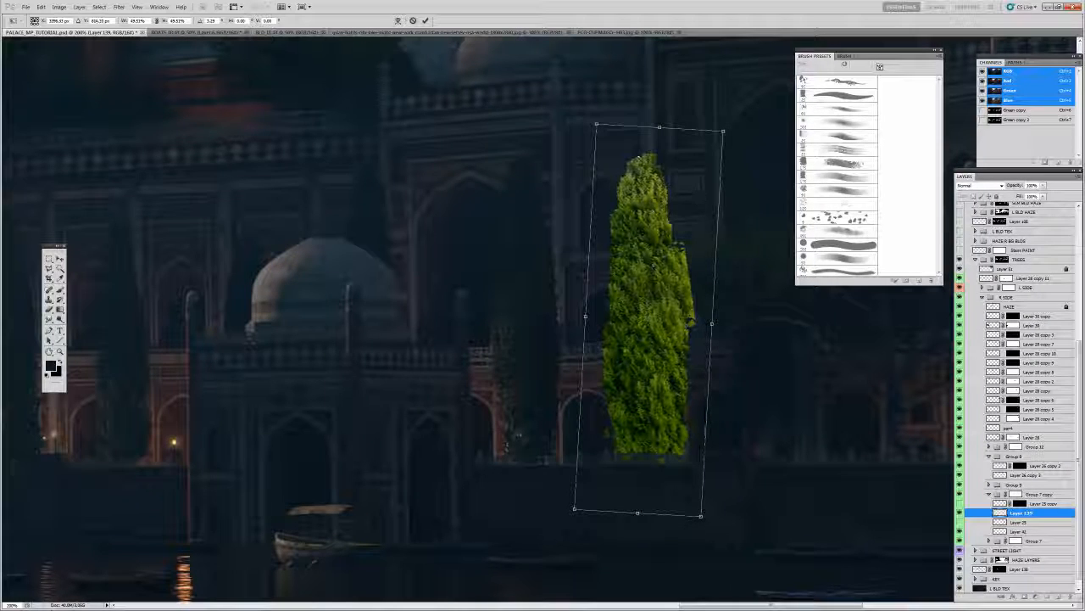
# - Flip the pasted cypress vertically, scale it to about 38%, and fit it to the dark silhouette beside the arches
pyautogui.rightClick(644, 273)
pyautogui.click(657, 393)
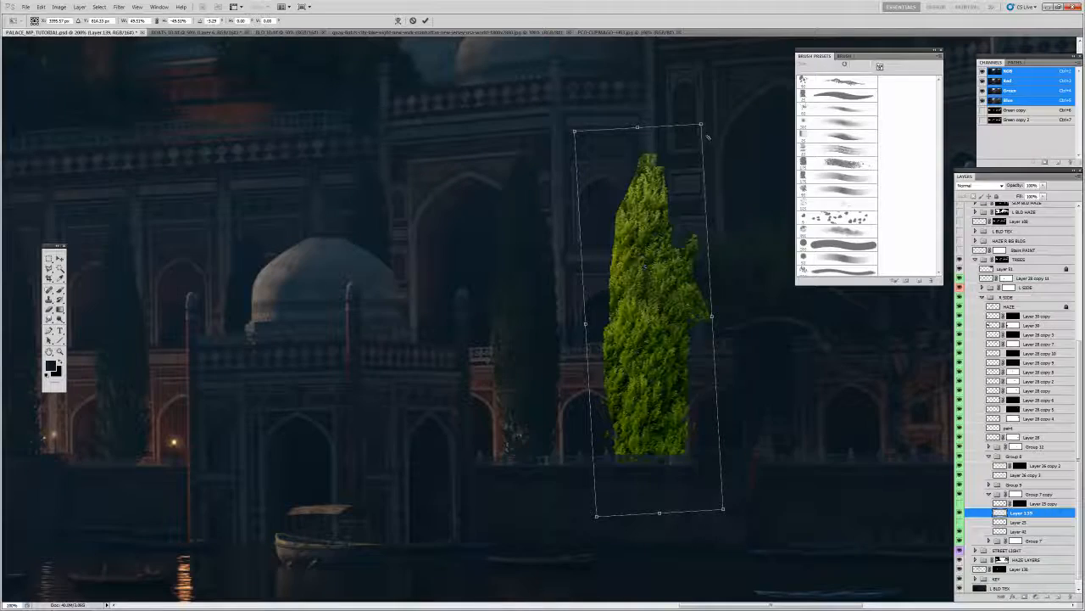
pyautogui.moveTo(701, 127); pyautogui.dragTo(685, 185)
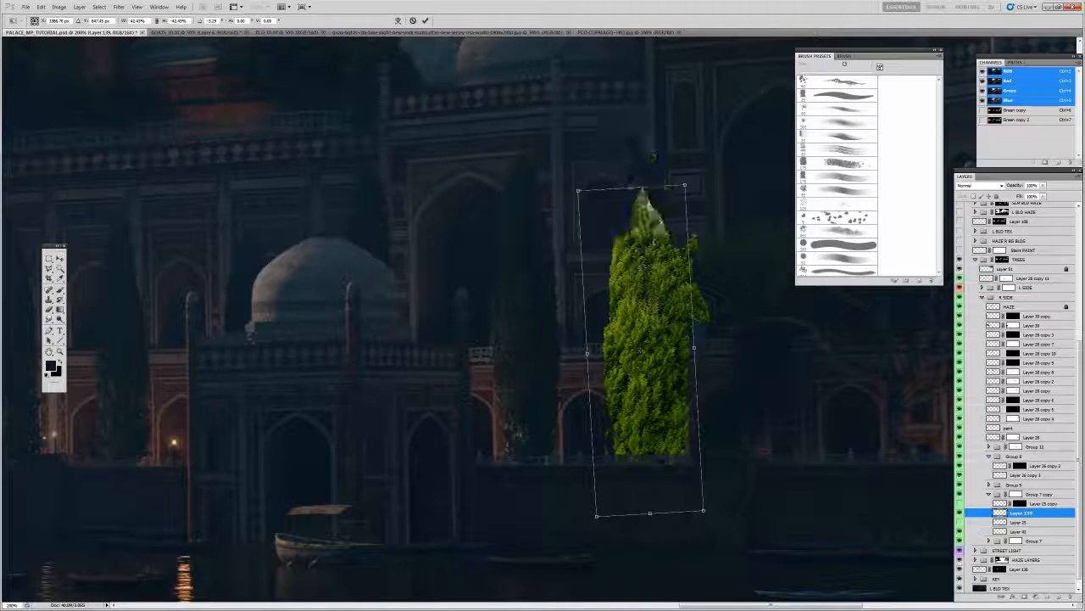
pyautogui.moveTo(653, 241); pyautogui.dragTo(655, 195)
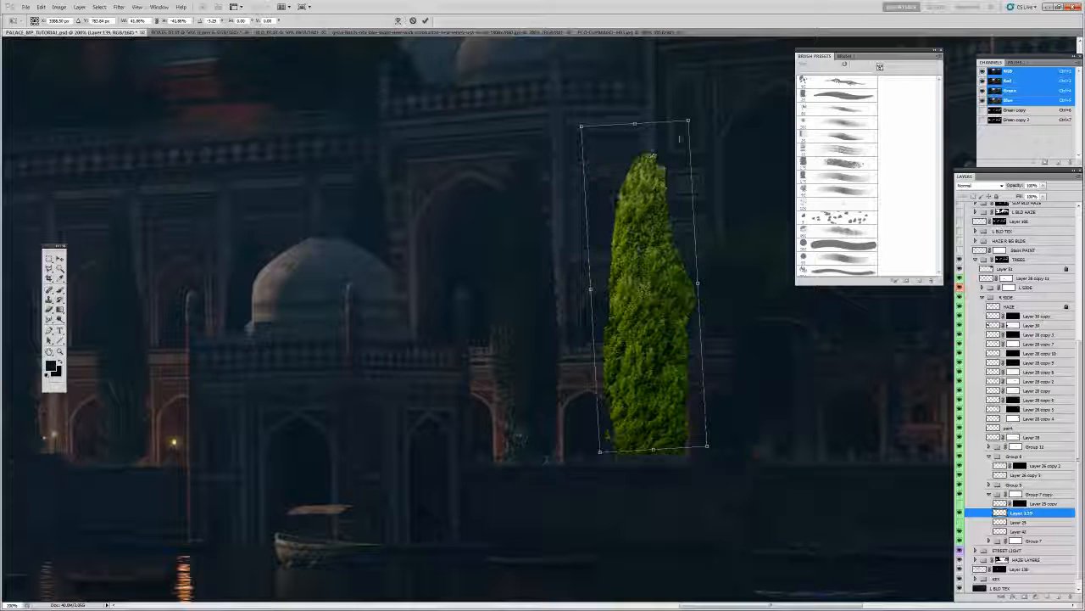
pyautogui.moveTo(688, 121); pyautogui.dragTo(679, 152)
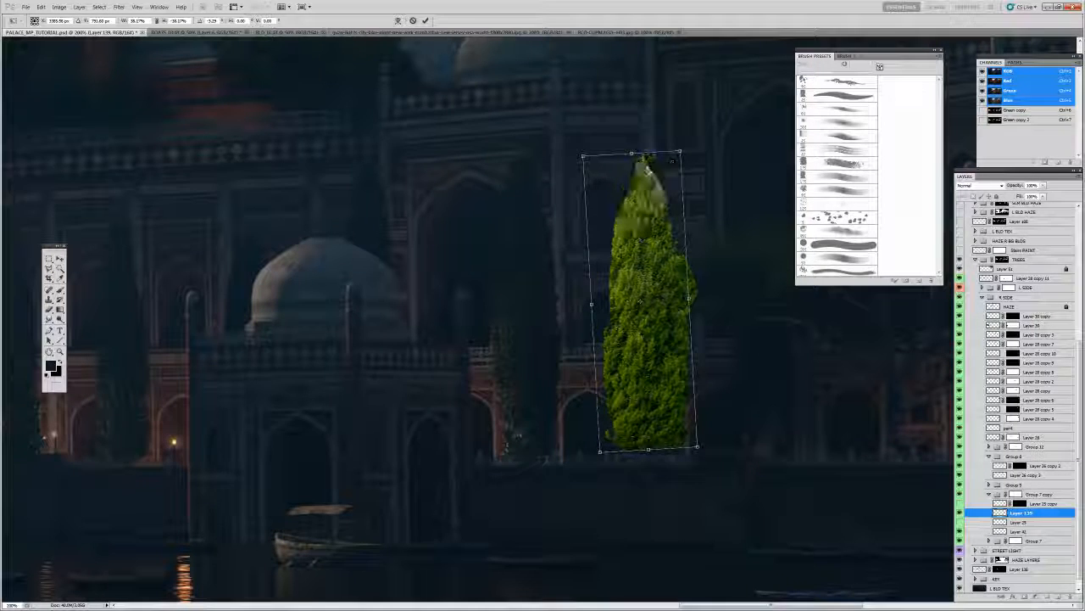
pyautogui.press('Return')
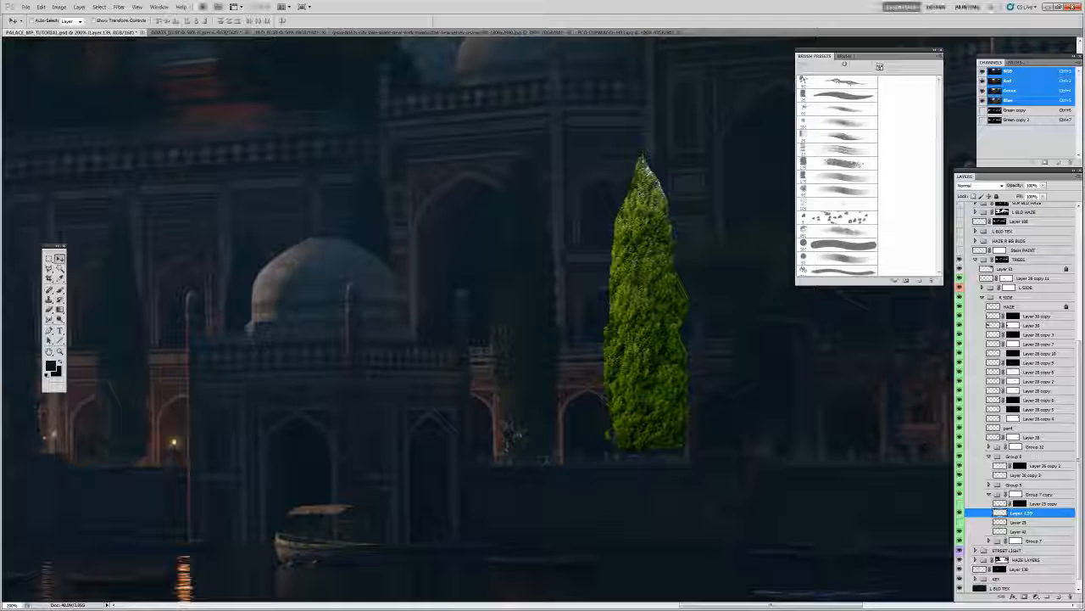
# - Seat the green cypress on the waterfront wall over its silhouette and lower Layer 139's opacity to below 10%
pyautogui.moveTo(672, 431); pyautogui.dragTo(674, 437)
pyautogui.press('Up')
pyautogui.press('Up')
pyautogui.press('Up')
pyautogui.press('Up')
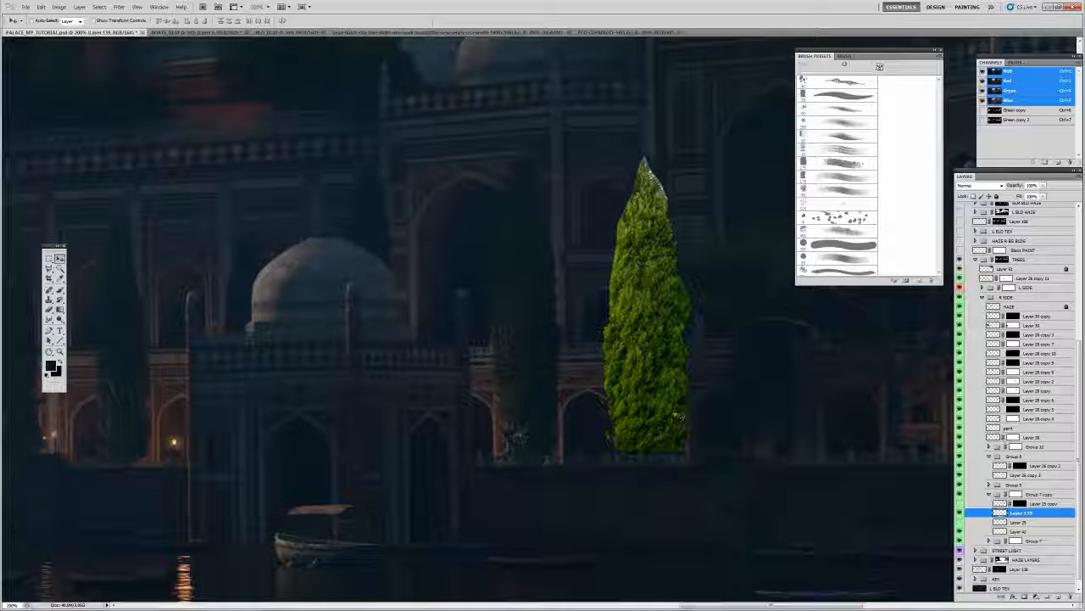
pyautogui.moveTo(668, 428)
pyautogui.mouseDown()
pyautogui.moveTo(667, 448)
pyautogui.moveTo(667, 439)
pyautogui.mouseUp()
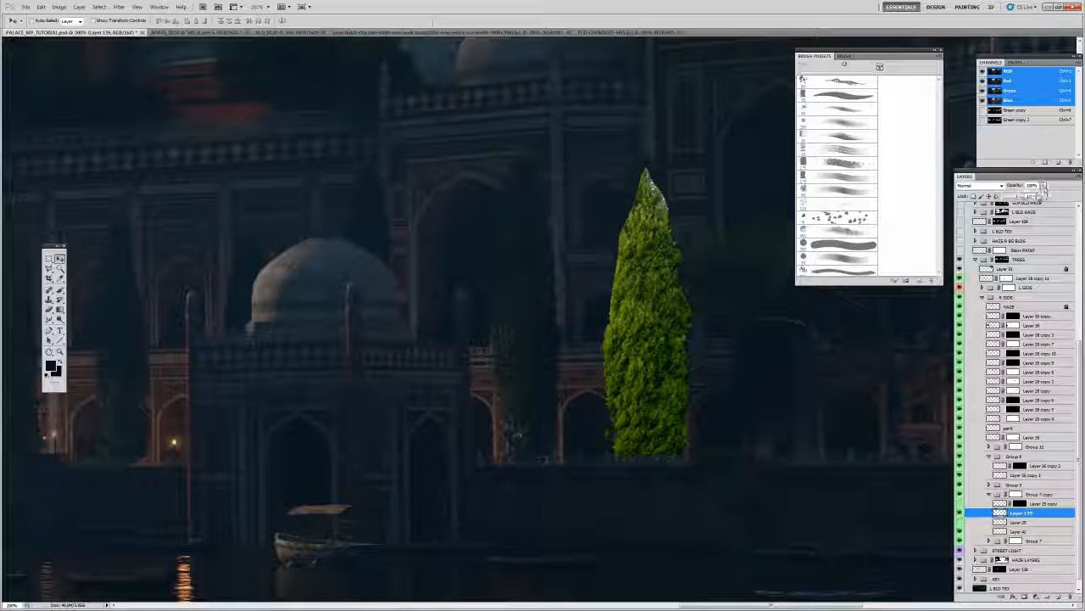
pyautogui.moveTo(1043, 186); pyautogui.dragTo(997, 190)
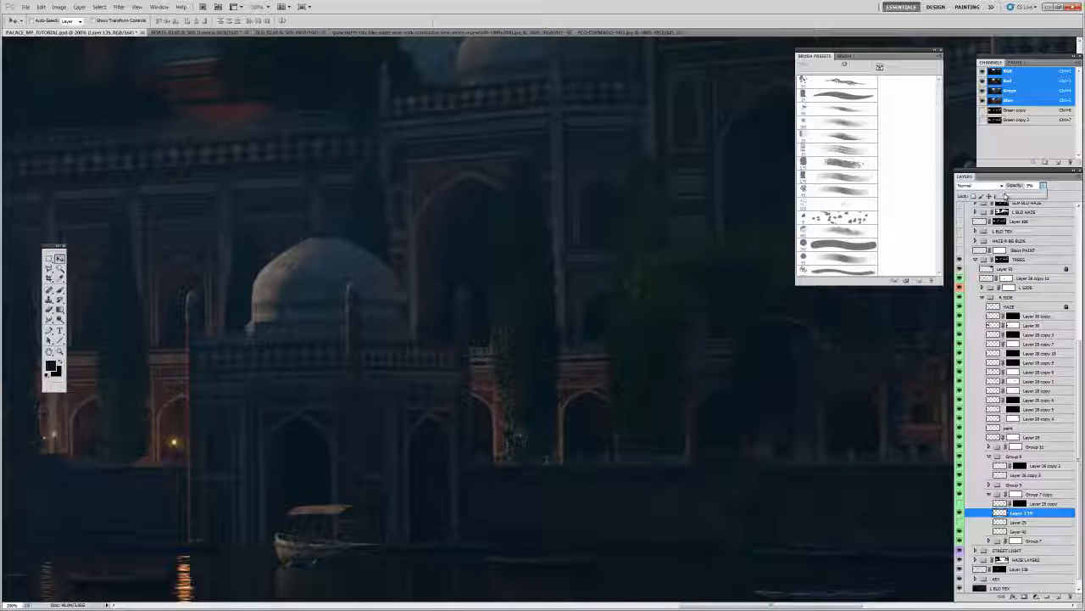
pyautogui.moveTo(1004, 196); pyautogui.dragTo(1001, 195)
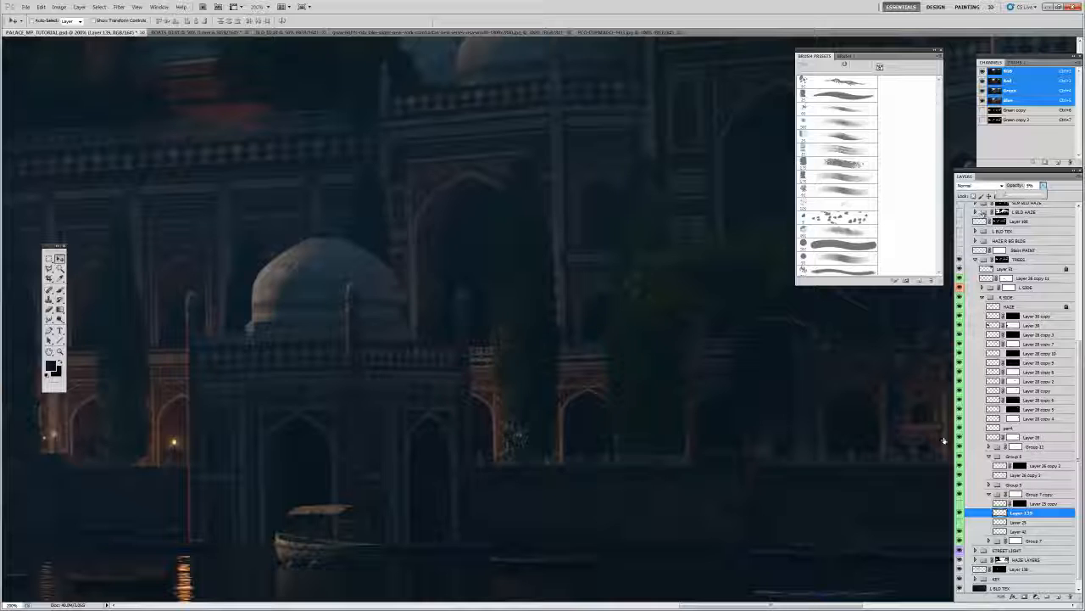
# - Choose a solid, hard-edged brush preset for the Clone Stamp on the cypress layer
pyautogui.press('s')
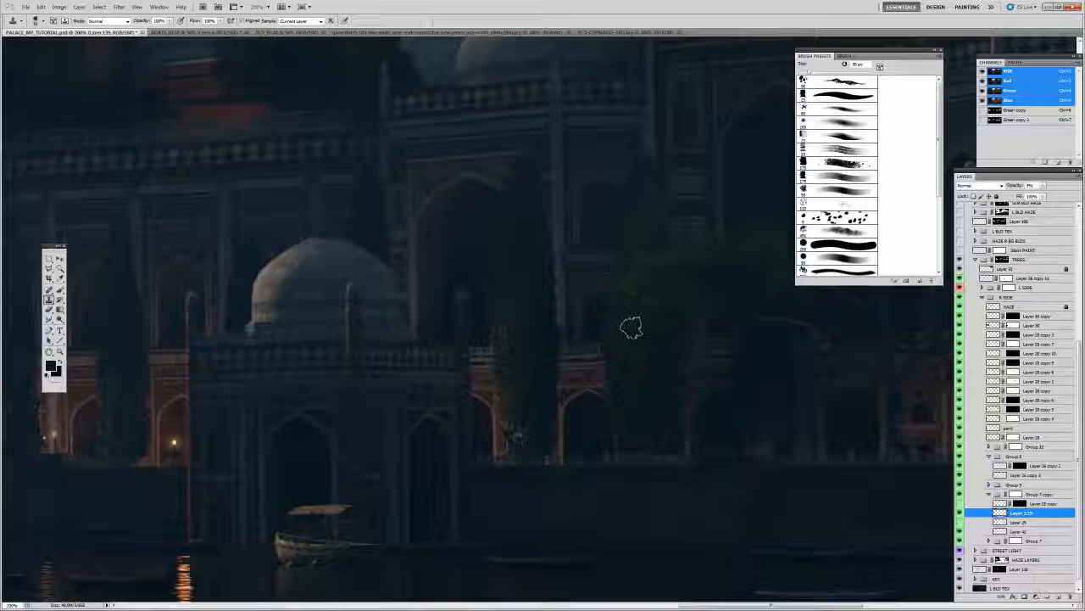
pyautogui.click(835, 104)
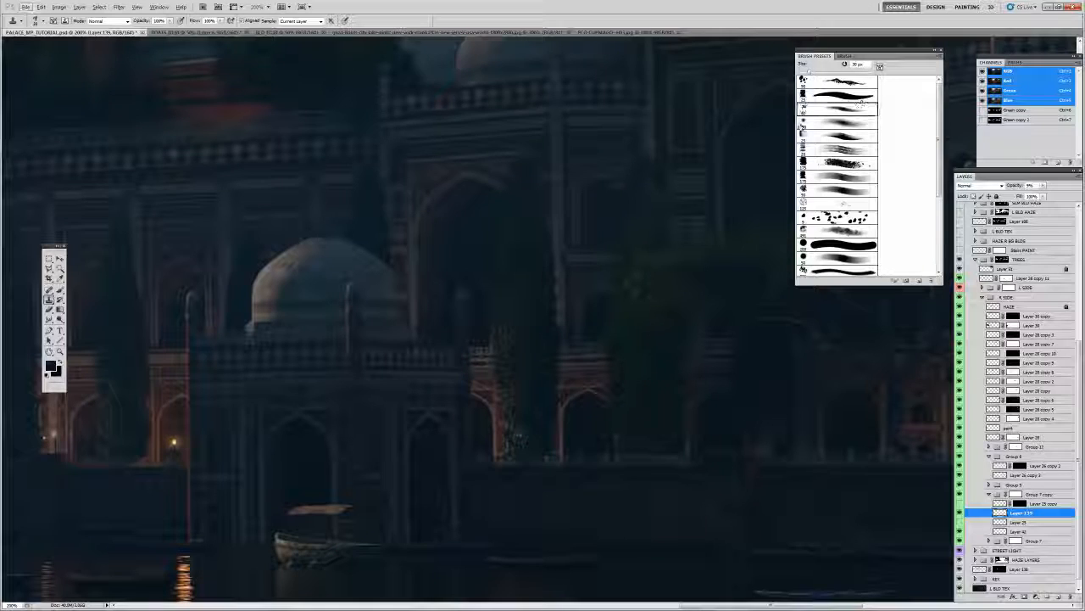
pyautogui.click(836, 95)
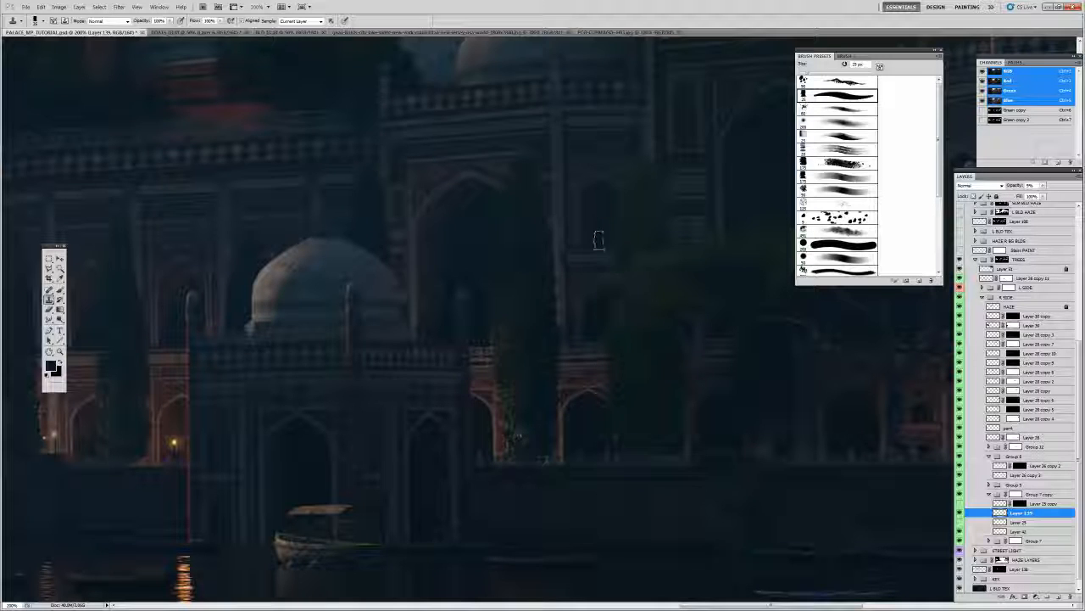
# - Darken the cypress on Layer 139 with Curves, pulling the midtone point to input 137 and output 107
pyautogui.press('z')
pyautogui.keyDown('alt'); pyautogui.click(661, 265); pyautogui.keyUp('alt')
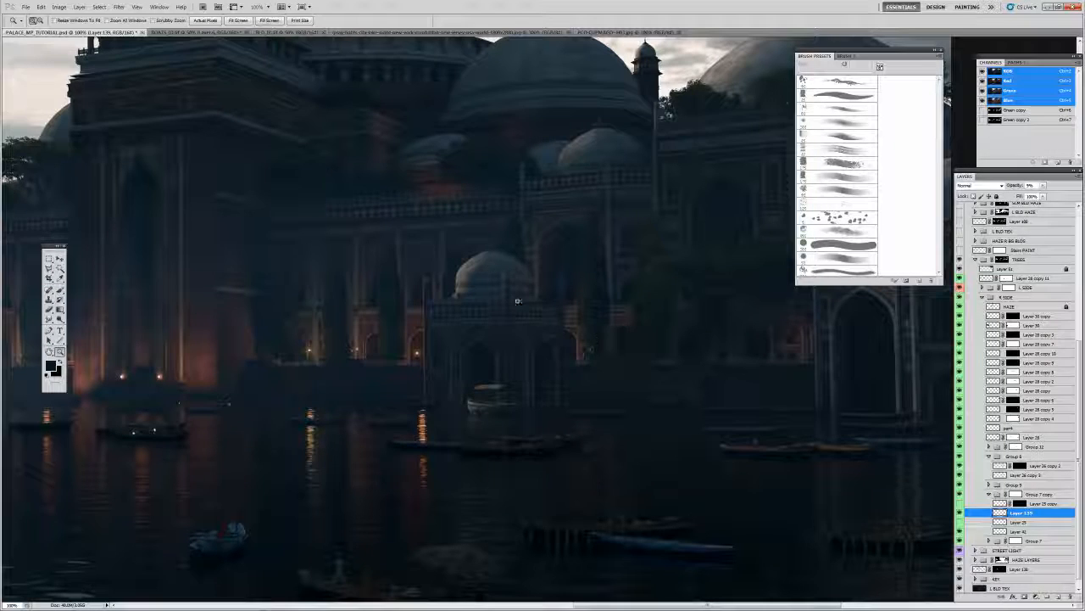
pyautogui.click(59, 7)
pyautogui.moveTo(80, 28)
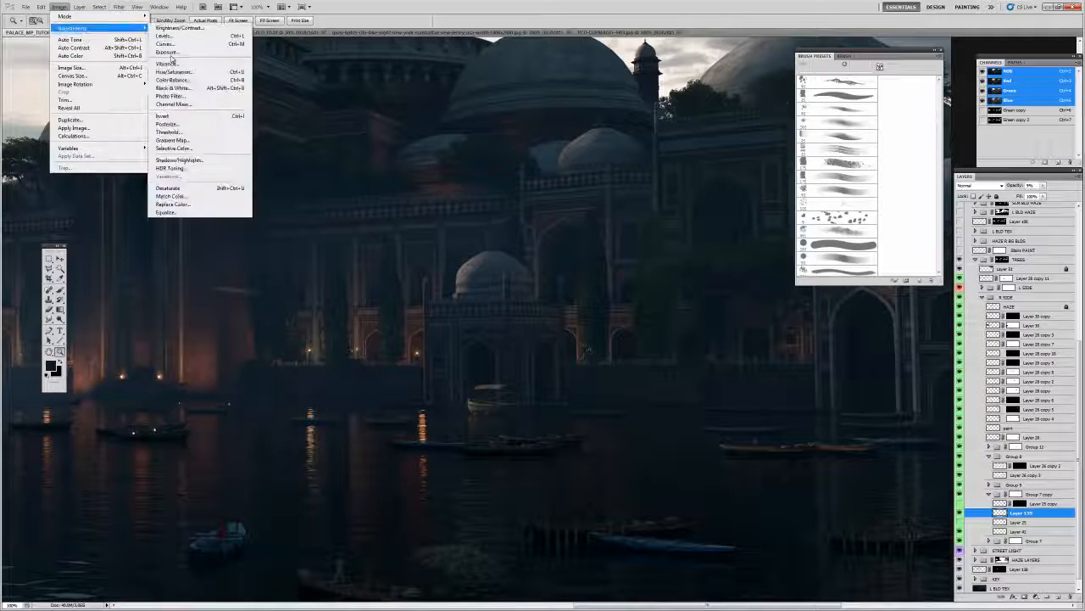
pyautogui.click(178, 44)
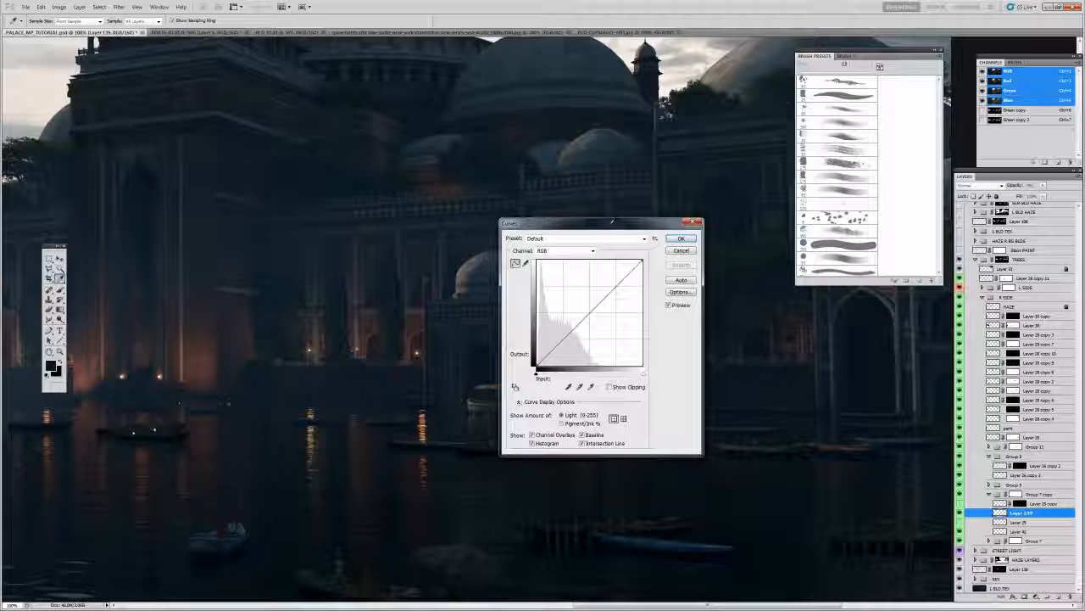
pyautogui.moveTo(594, 223); pyautogui.dragTo(416, 248)
pyautogui.moveTo(413, 338); pyautogui.dragTo(414, 345)
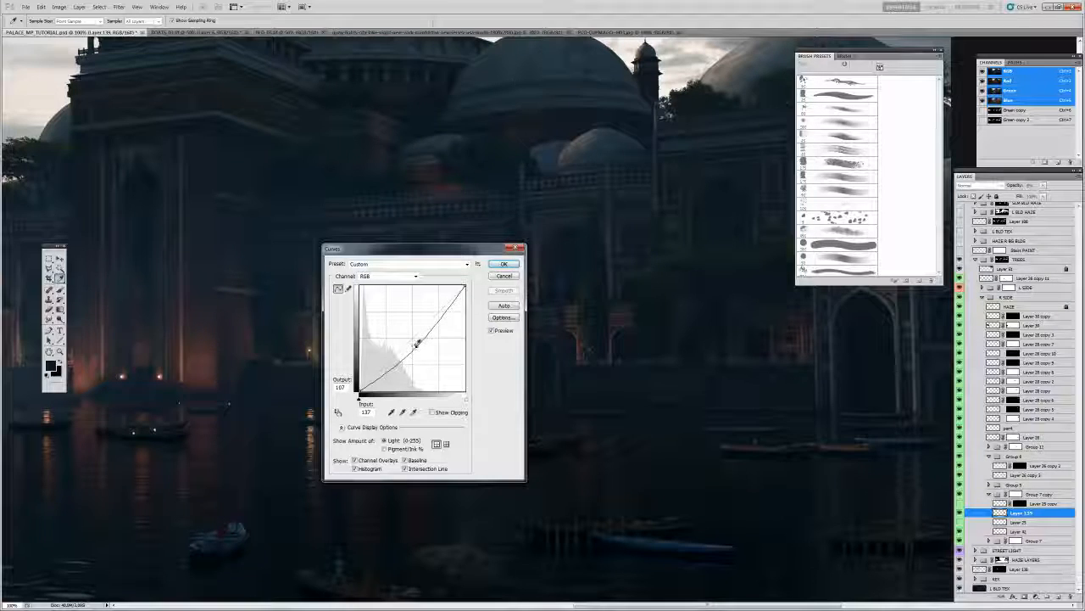
pyautogui.click(503, 264)
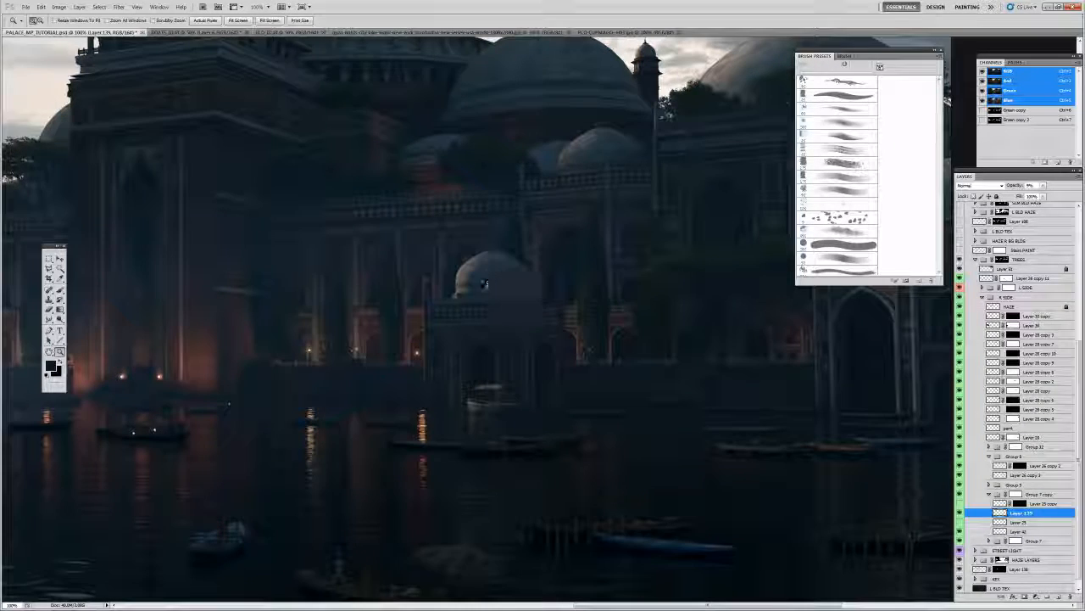
# - Slightly reduce the saturation of the cypress on Layer 139 with Hue/Saturation
pyautogui.hotkey('ctrl', 'u')
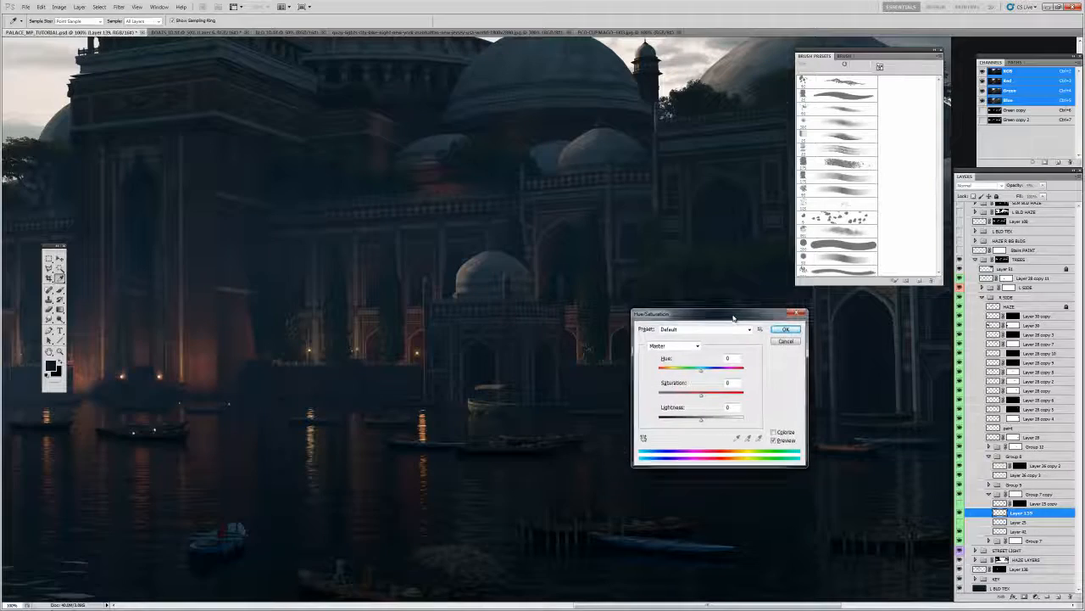
pyautogui.moveTo(679, 313); pyautogui.dragTo(416, 283)
pyautogui.moveTo(440, 363); pyautogui.dragTo(437, 370)
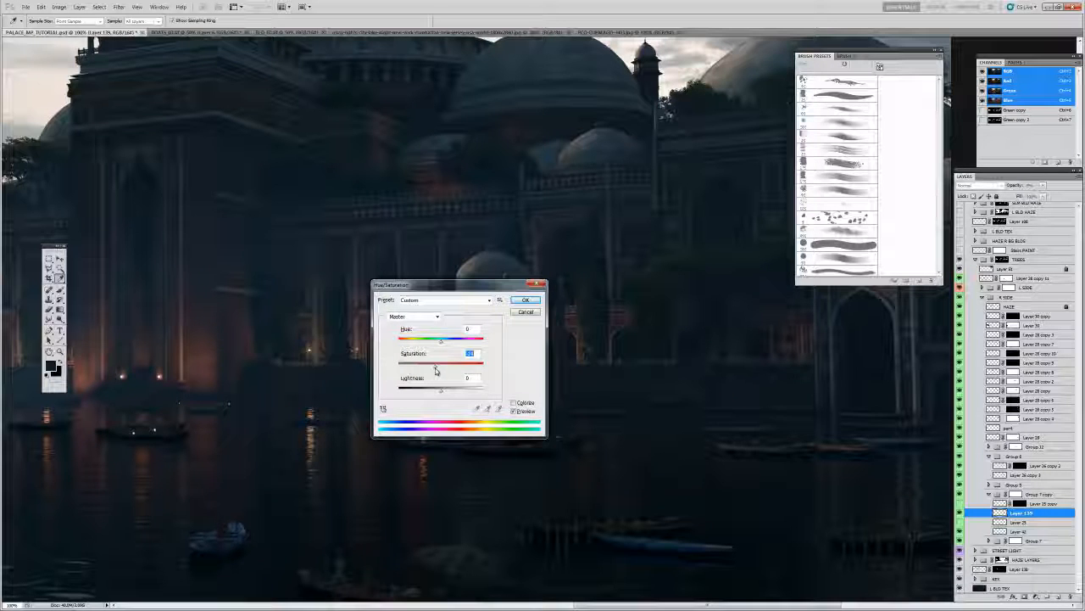
pyautogui.click(525, 301)
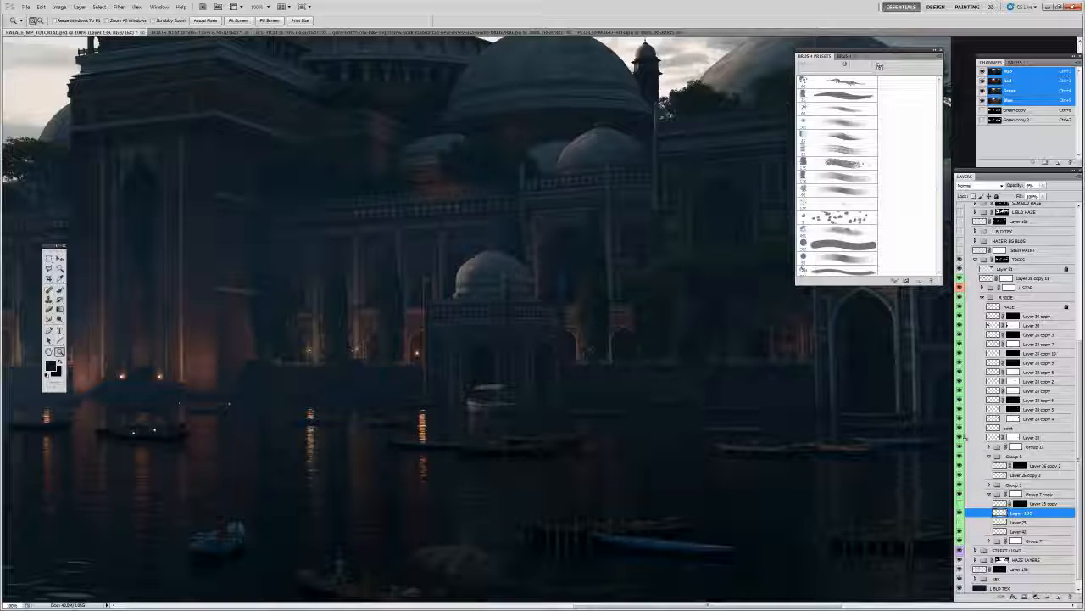
# - Duplicate the cypress Layer 139 within Group 7 copy and raise the duplicate's opacity to 100%
pyautogui.press('s')
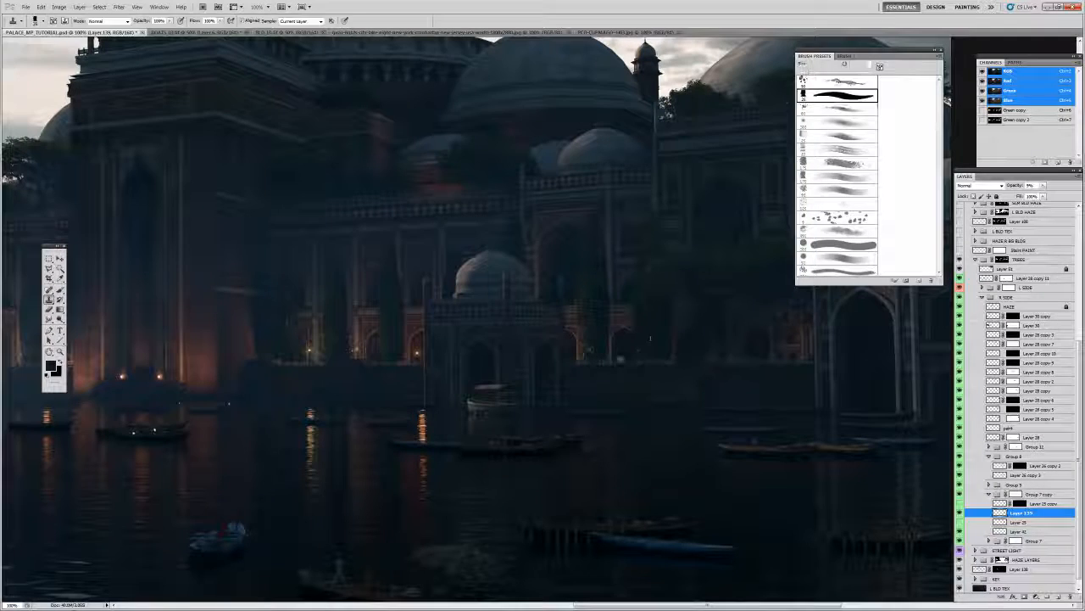
pyautogui.press('v')
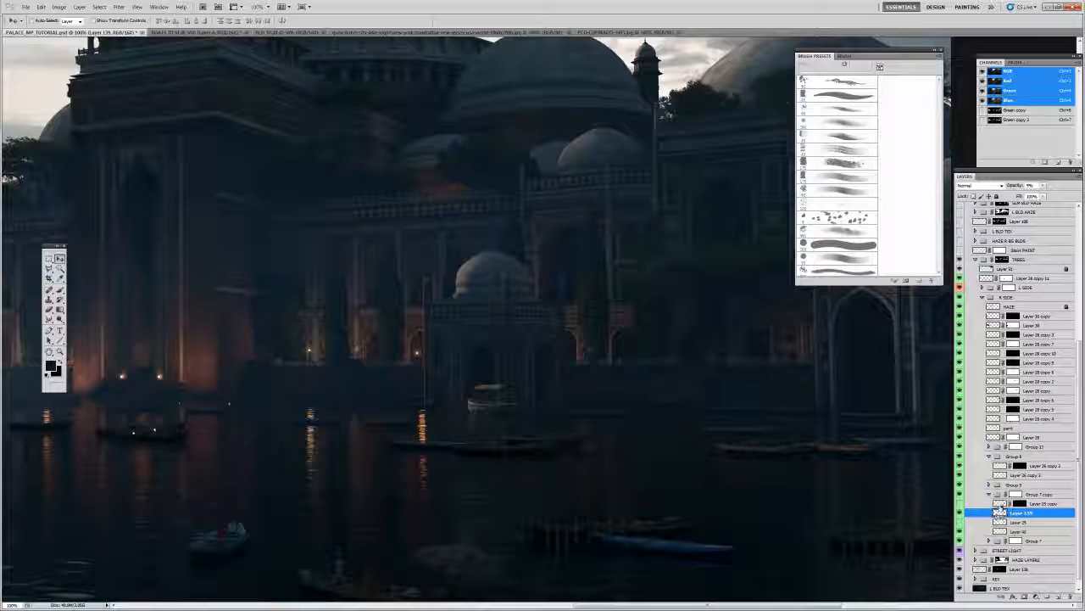
pyautogui.click(1001, 504)
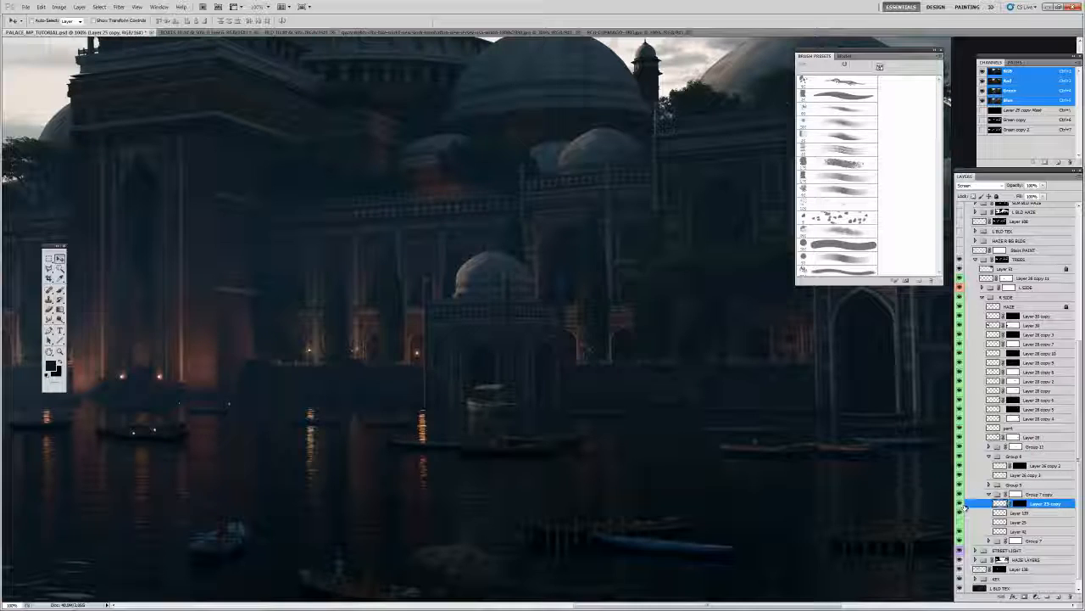
pyautogui.click(967, 513)
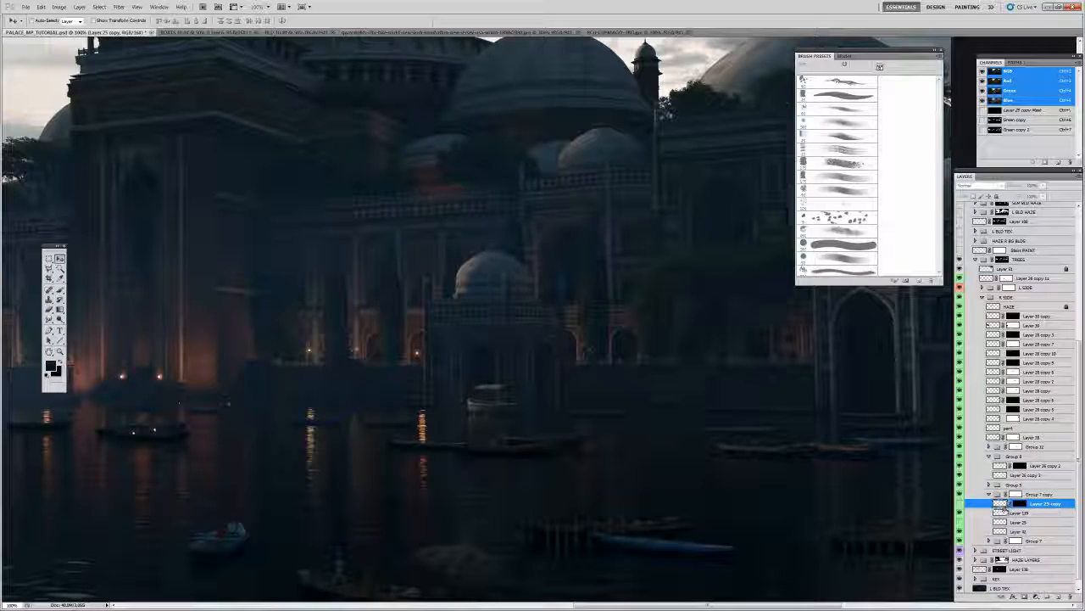
pyautogui.hotkey('ctrl', 'j')
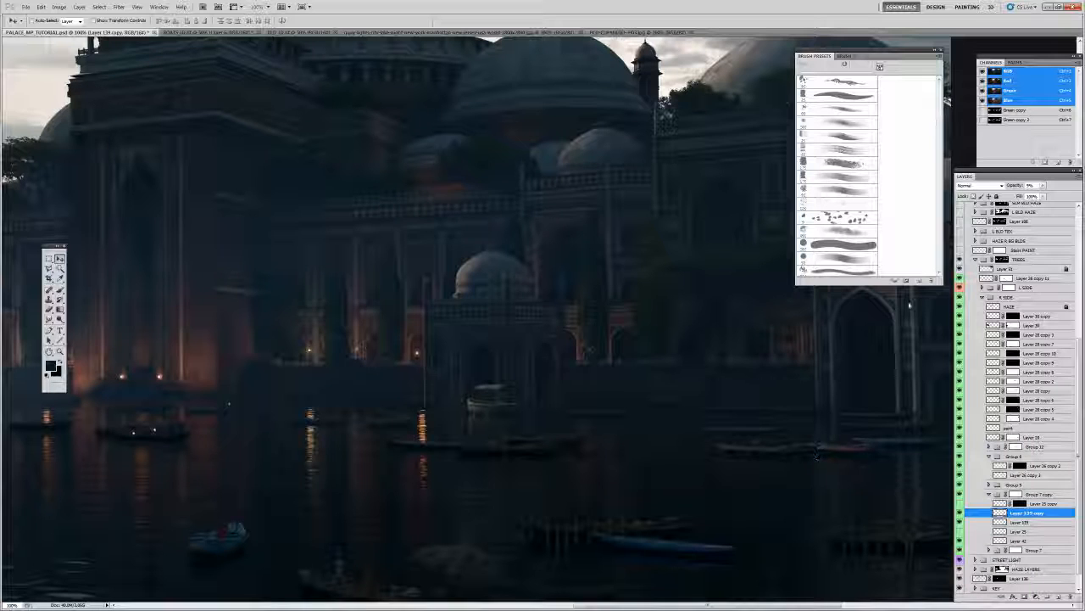
pyautogui.click(980, 184)
pyautogui.click(1042, 188)
pyautogui.click(1043, 186)
pyautogui.moveTo(1051, 196)
pyautogui.mouseDown()
pyautogui.moveTo(1072, 197)
pyautogui.moveTo(1058, 203)
pyautogui.mouseUp()
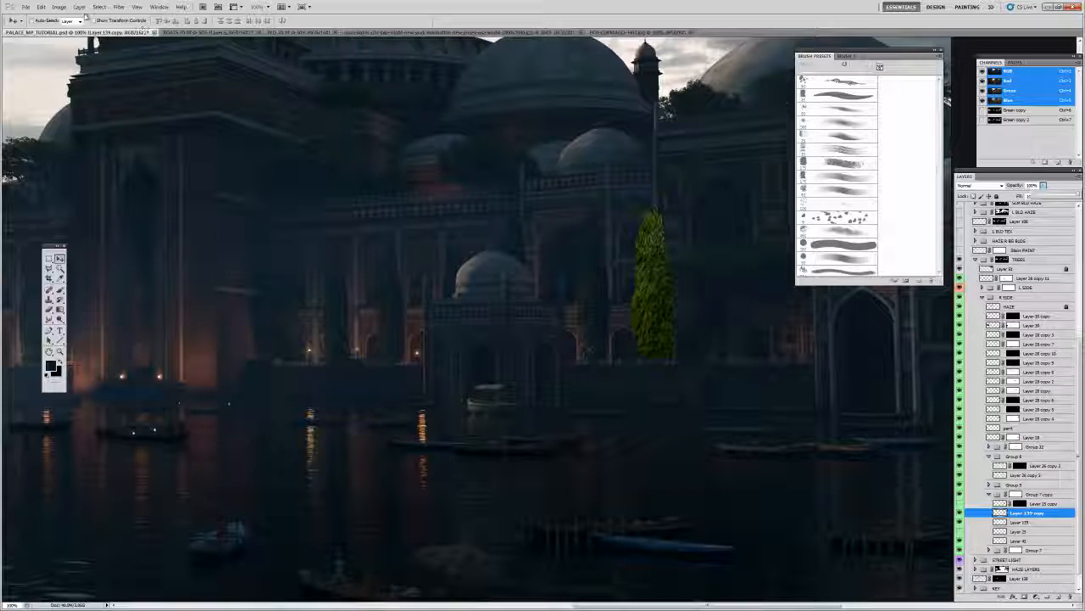
pyautogui.click(59, 7)
pyautogui.moveTo(91, 31)
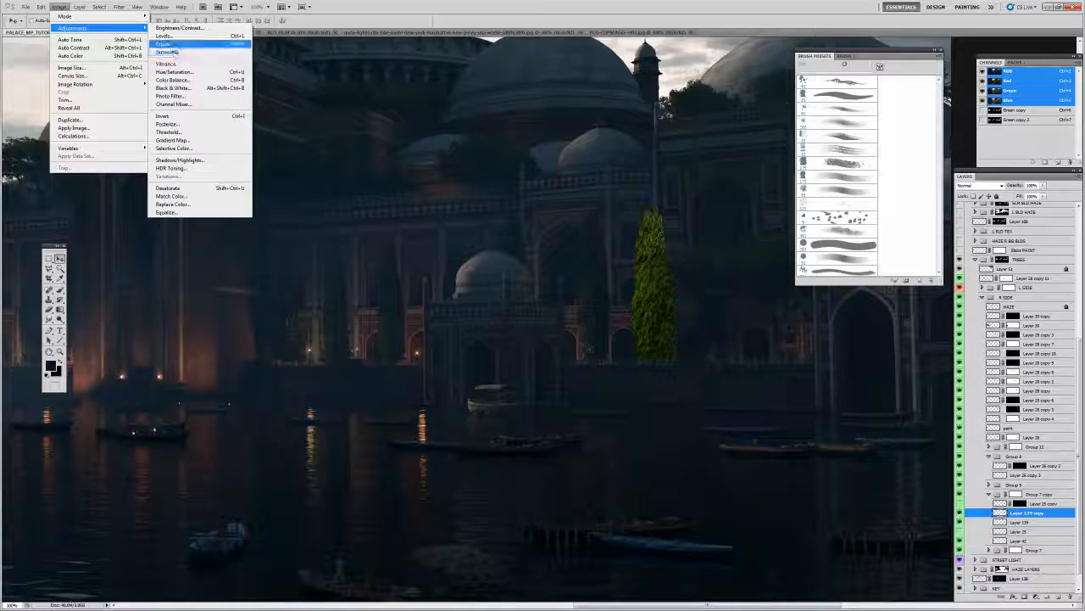
pyautogui.click(174, 40)
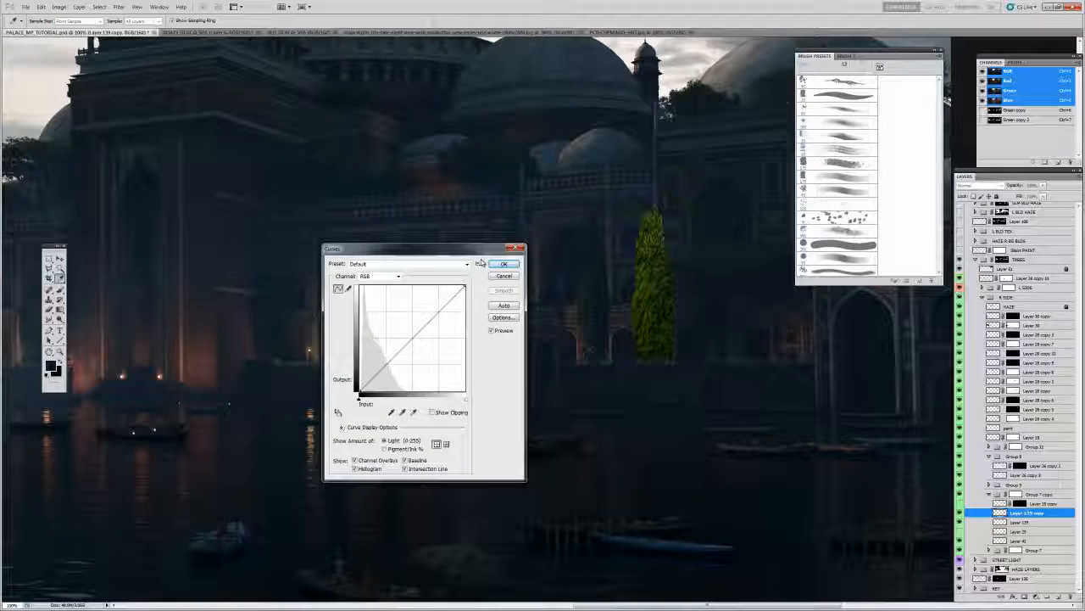
pyautogui.click(503, 275)
# - Set Layer 139 copy to Screen and deepen its contrast with Curves points at input 122/output 138 and input 61/output 13
pyautogui.click(980, 185)
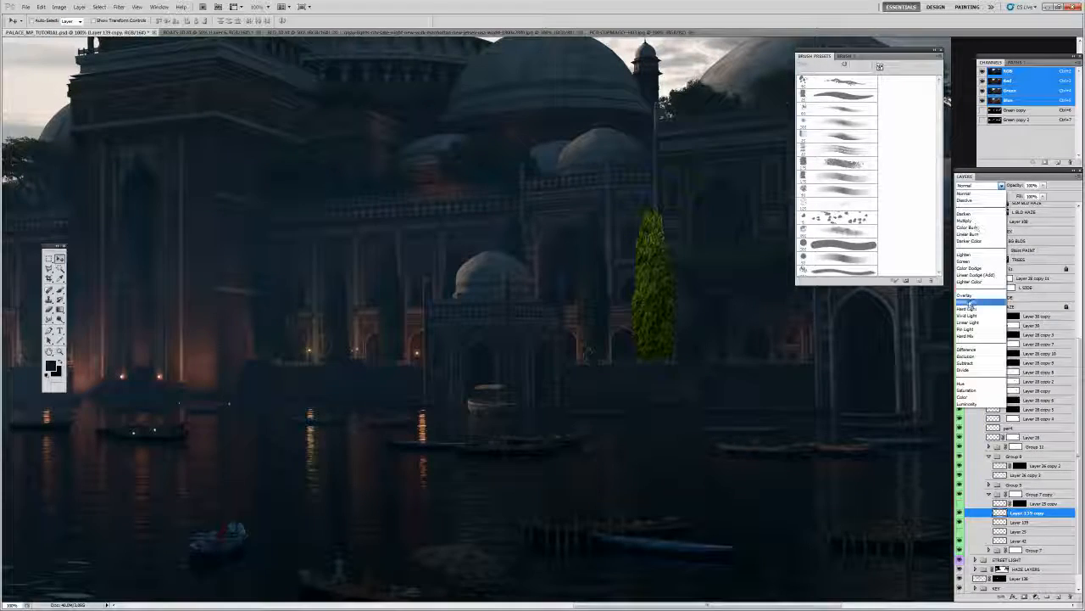
pyautogui.click(968, 261)
pyautogui.click(80, 7)
pyautogui.click(81, 7)
pyautogui.click(60, 7)
pyautogui.moveTo(85, 39)
pyautogui.click(199, 53)
pyautogui.moveTo(391, 365); pyautogui.dragTo(372, 389)
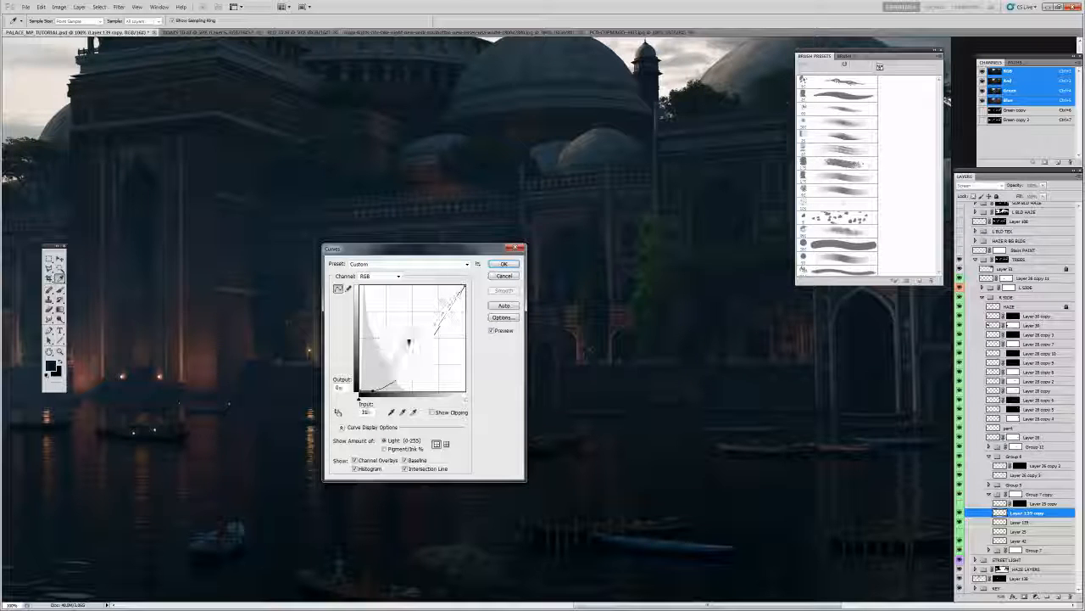
pyautogui.moveTo(407, 347)
pyautogui.mouseDown()
pyautogui.moveTo(396, 334)
pyautogui.moveTo(410, 336)
pyautogui.mouseUp()
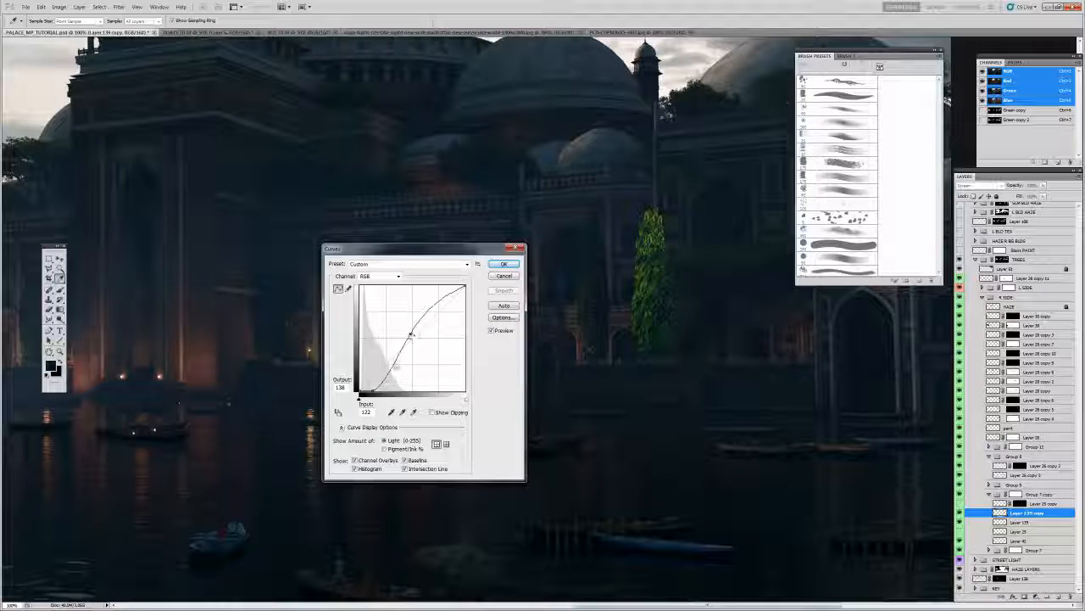
pyautogui.moveTo(387, 377); pyautogui.dragTo(386, 386)
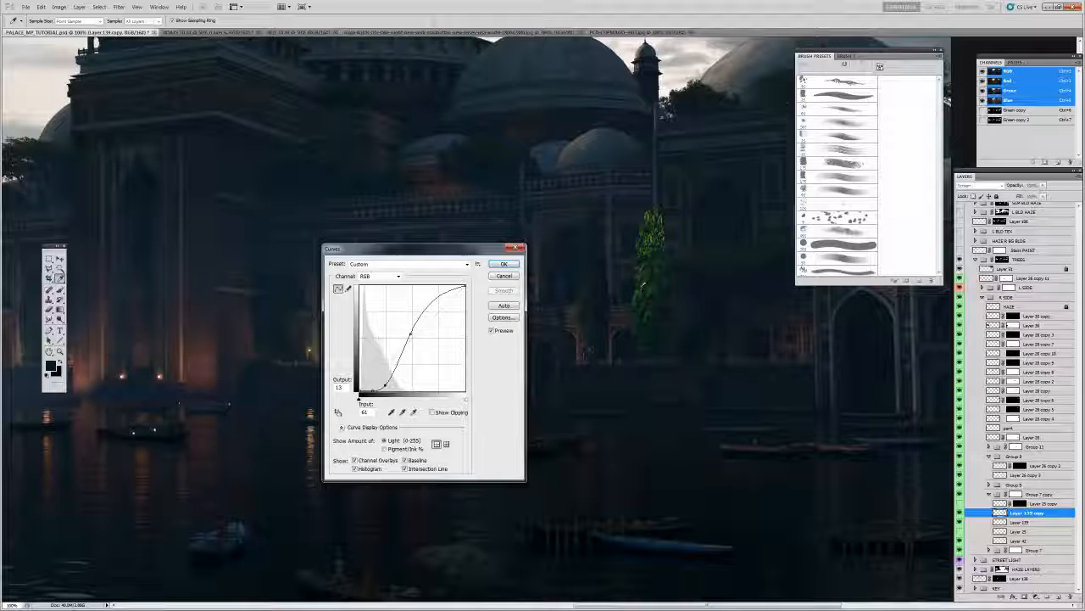
pyautogui.click(504, 264)
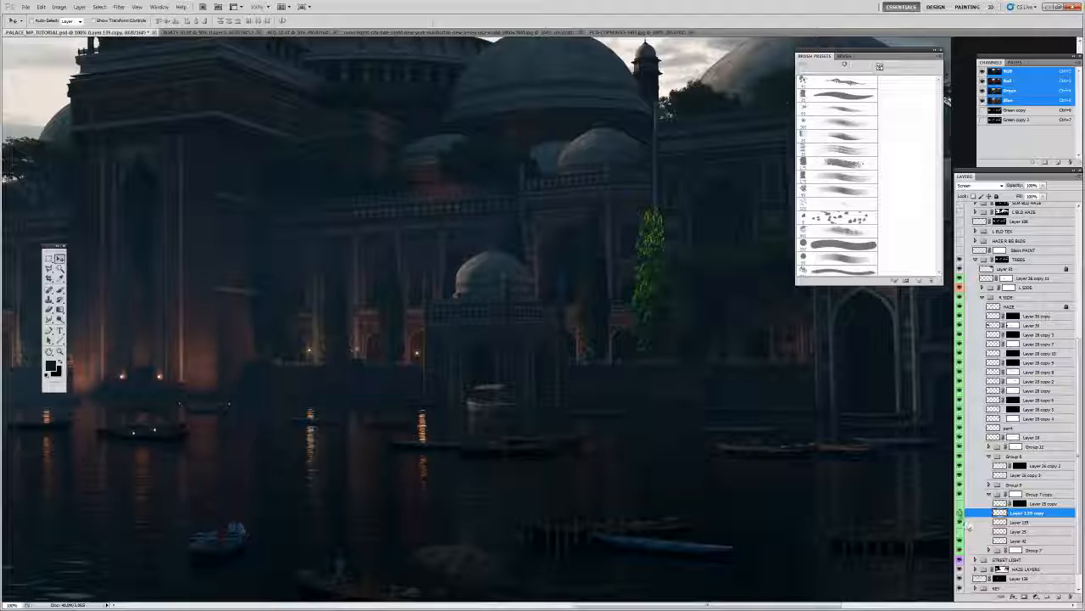
# - Warm the midtones of Layer 139 copy with Color Balance, raising red and setting the yellow-blue level to -32
pyautogui.hotkey('ctrl', 'b')
pyautogui.moveTo(627, 440); pyautogui.dragTo(613, 458)
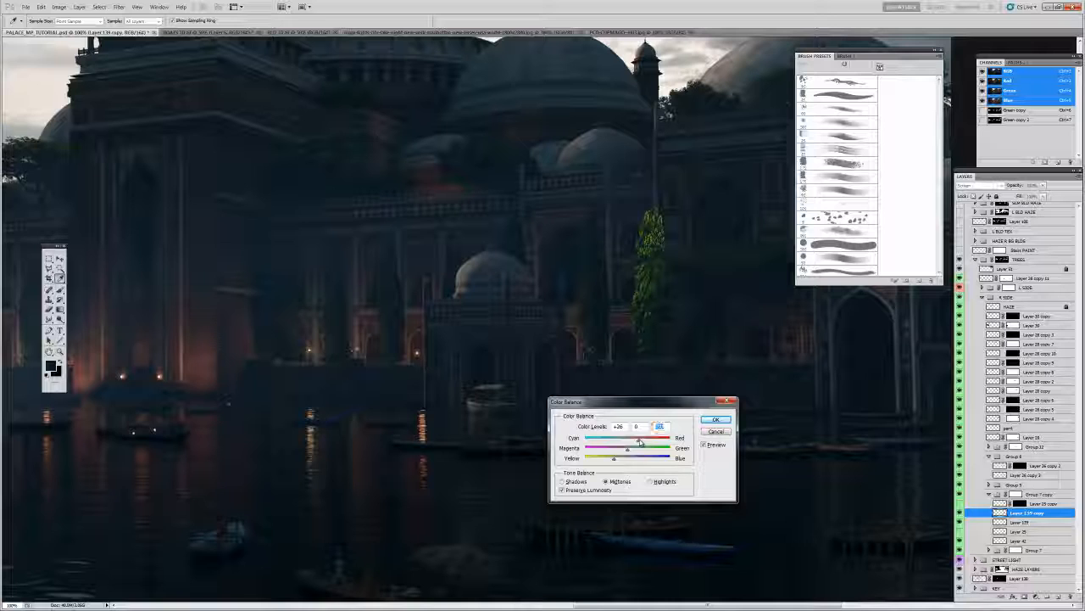
pyautogui.moveTo(643, 442); pyautogui.dragTo(668, 454)
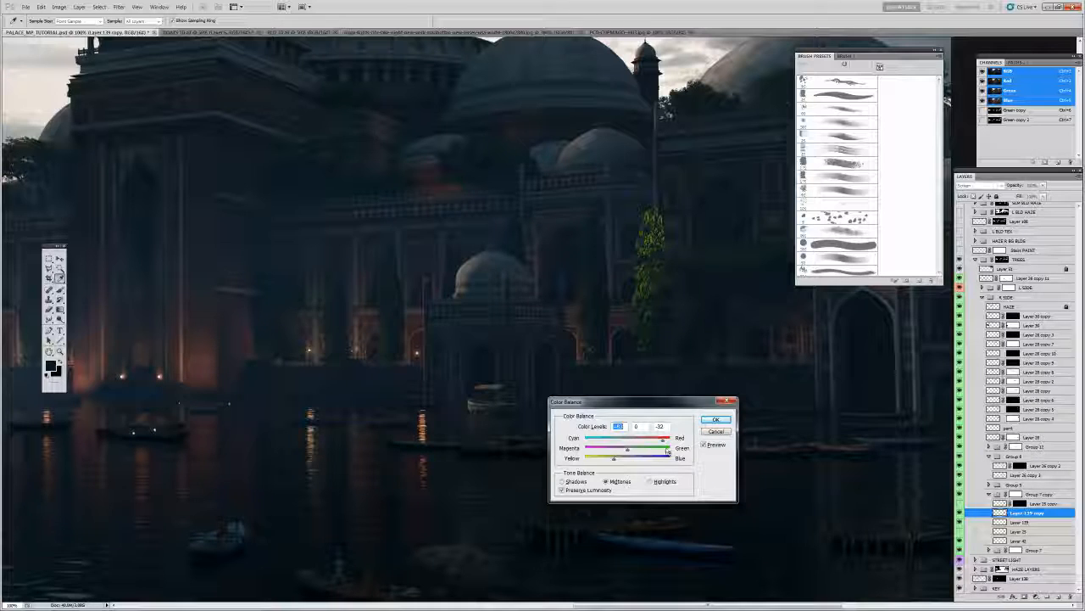
pyautogui.click(717, 420)
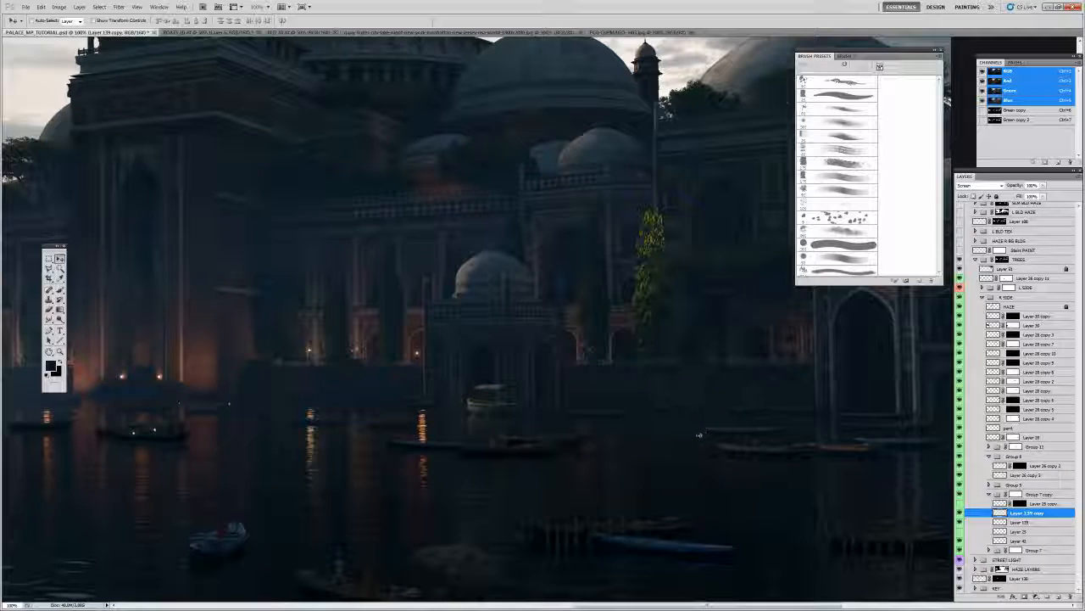
# - Apply a second midtone Color Balance to Layer 139 copy, adding more red and setting the yellow-blue level to -44
pyautogui.hotkey('ctrl', 'b')
pyautogui.moveTo(631, 442); pyautogui.dragTo(609, 464)
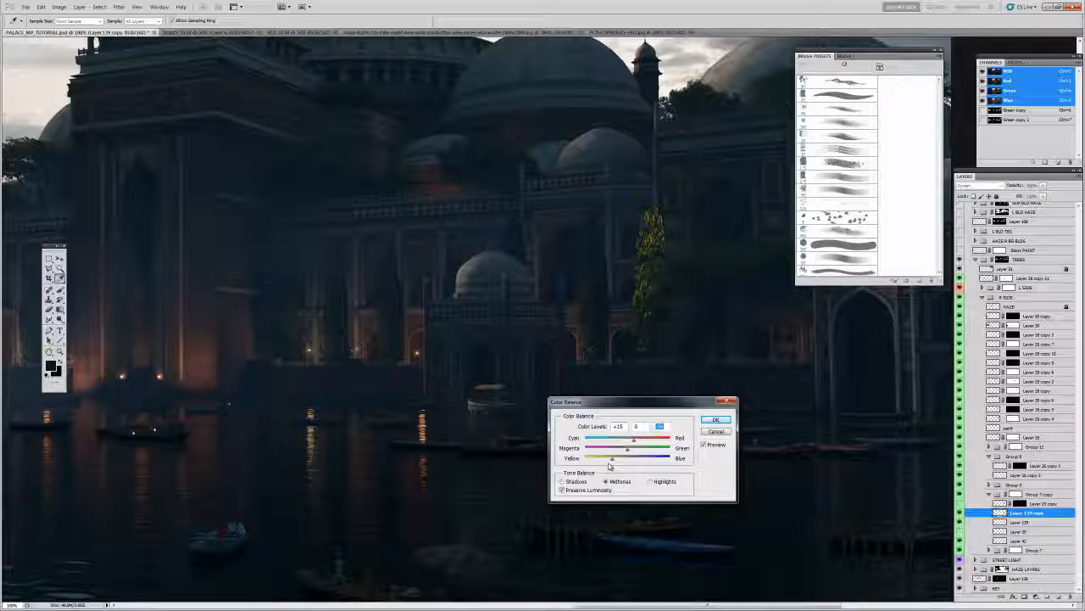
pyautogui.moveTo(612, 461); pyautogui.dragTo(647, 443)
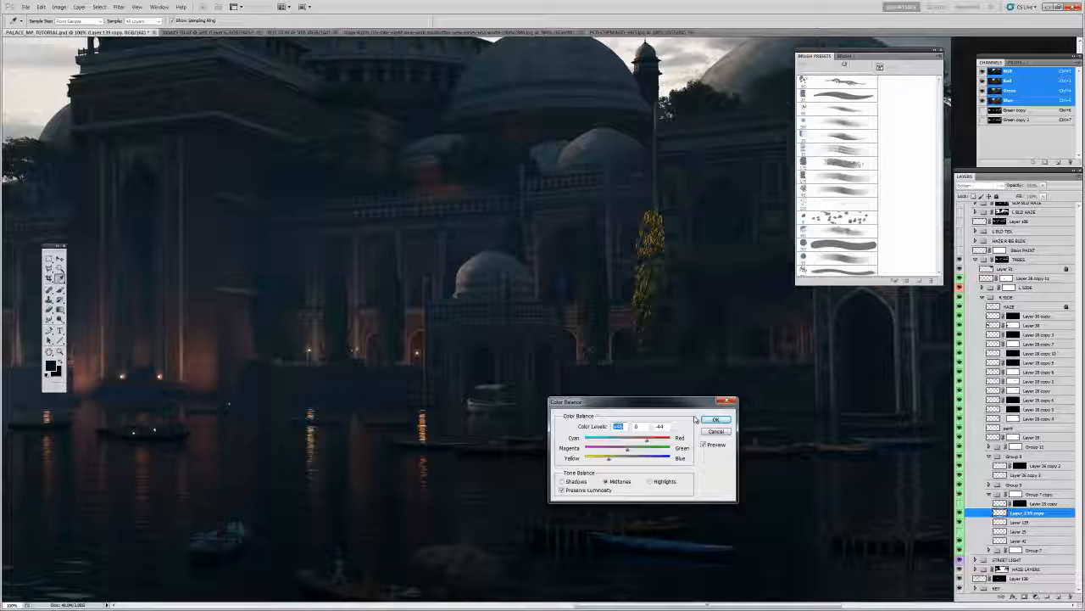
pyautogui.click(715, 419)
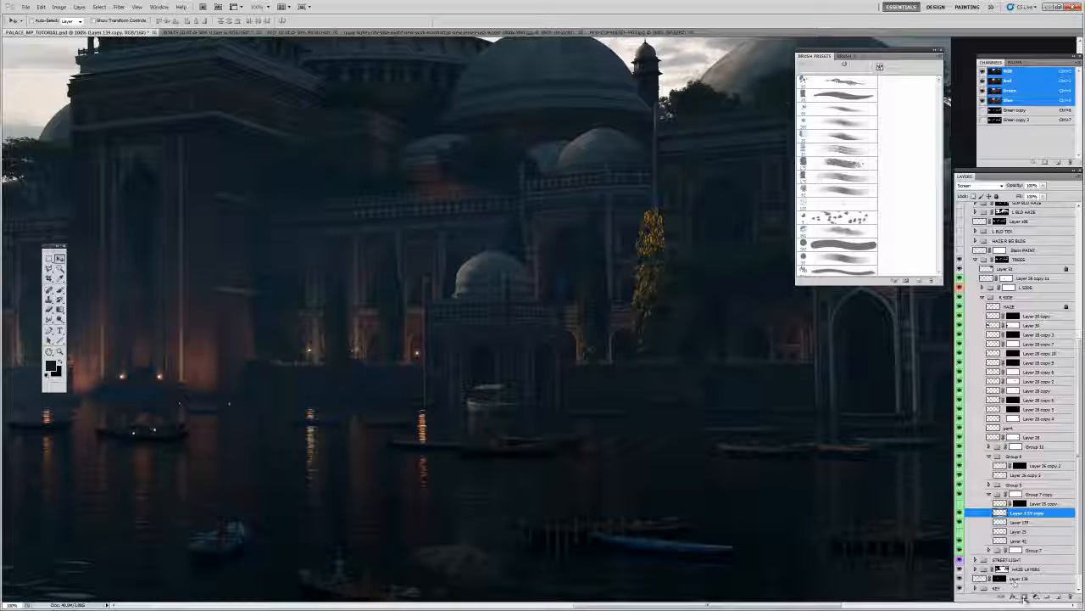
# - Add a layer mask to Layer 139 copy and invert it to black to hide the warm foliage highlights
pyautogui.click(1024, 596)
pyautogui.click(1018, 513)
pyautogui.hotkey('ctrl', 'i')
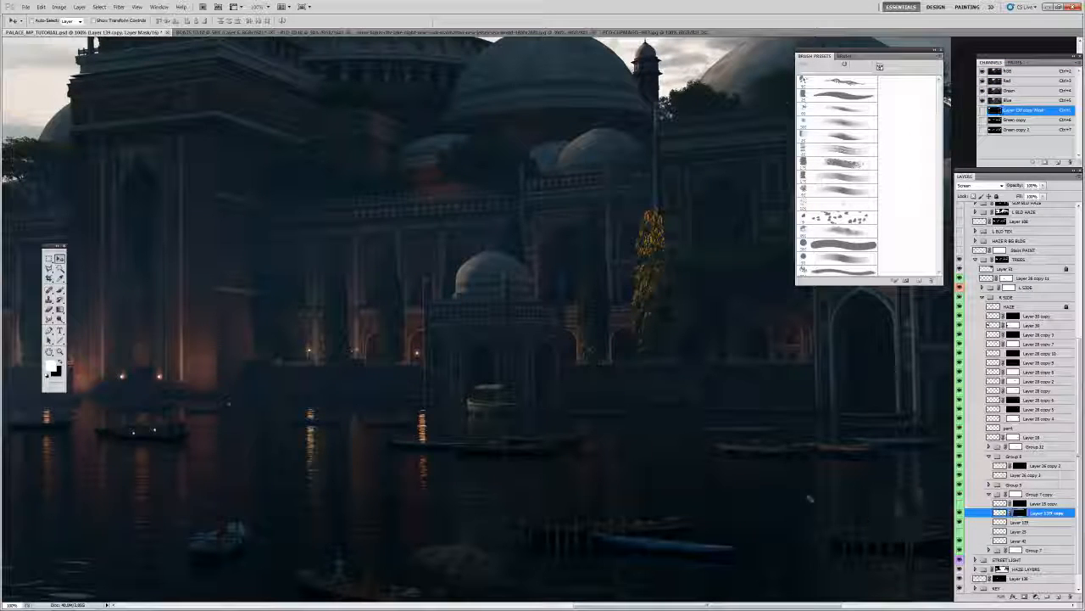
# - Subtly paint the cypress highlights back through the Layer 139 copy mask with a small soft brush, using black to hide any excess
pyautogui.press('b')
pyautogui.click(838, 123)
pyautogui.press('[')
pyautogui.press('[')
pyautogui.press('[')
pyautogui.press('[')
pyautogui.press('[')
pyautogui.press('[')
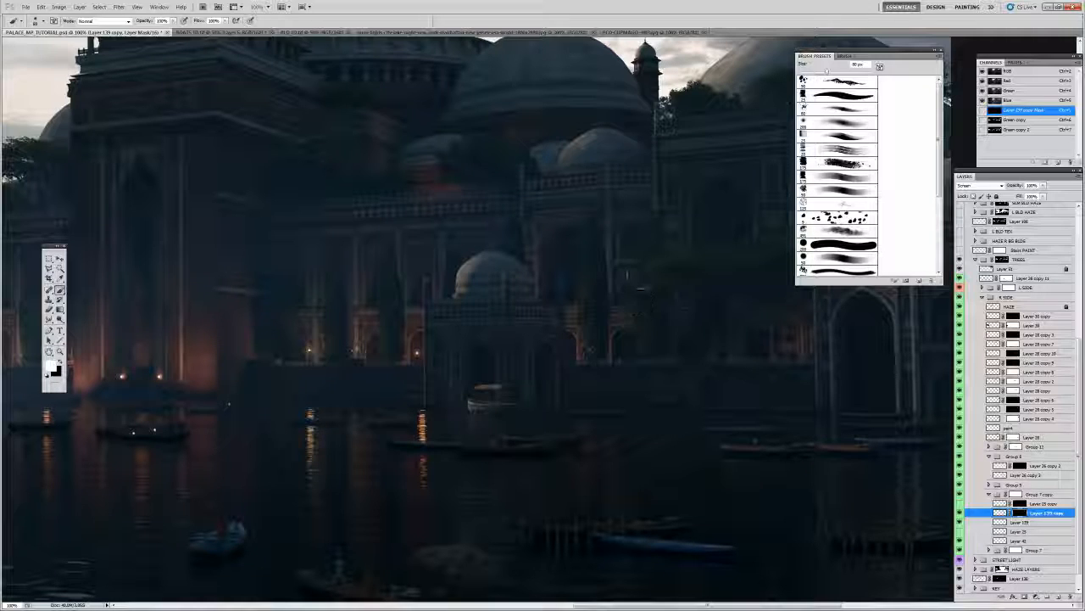
pyautogui.press('x')
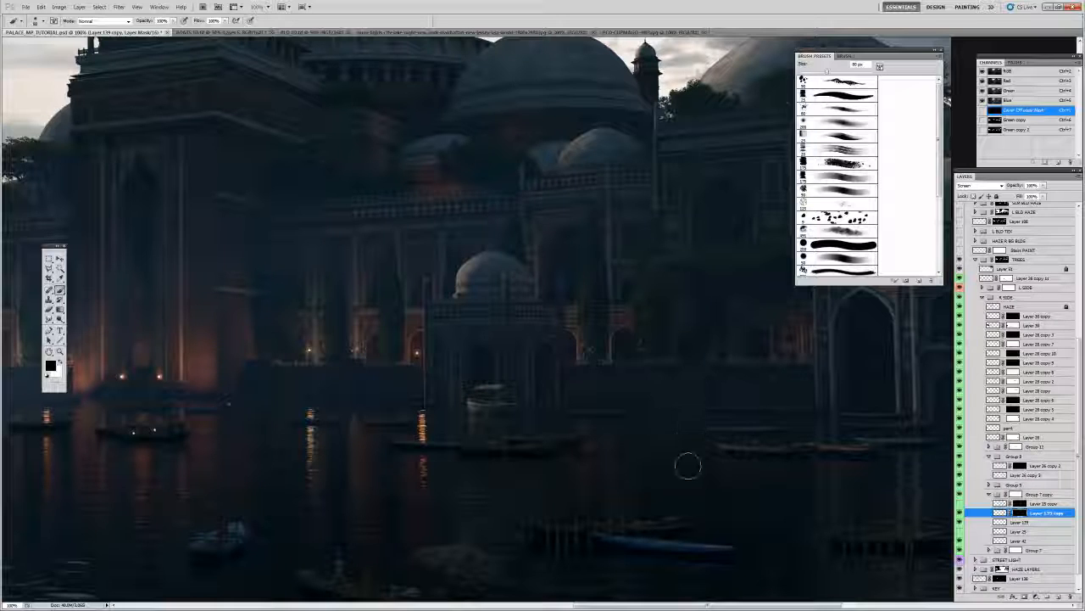
pyautogui.press('z')
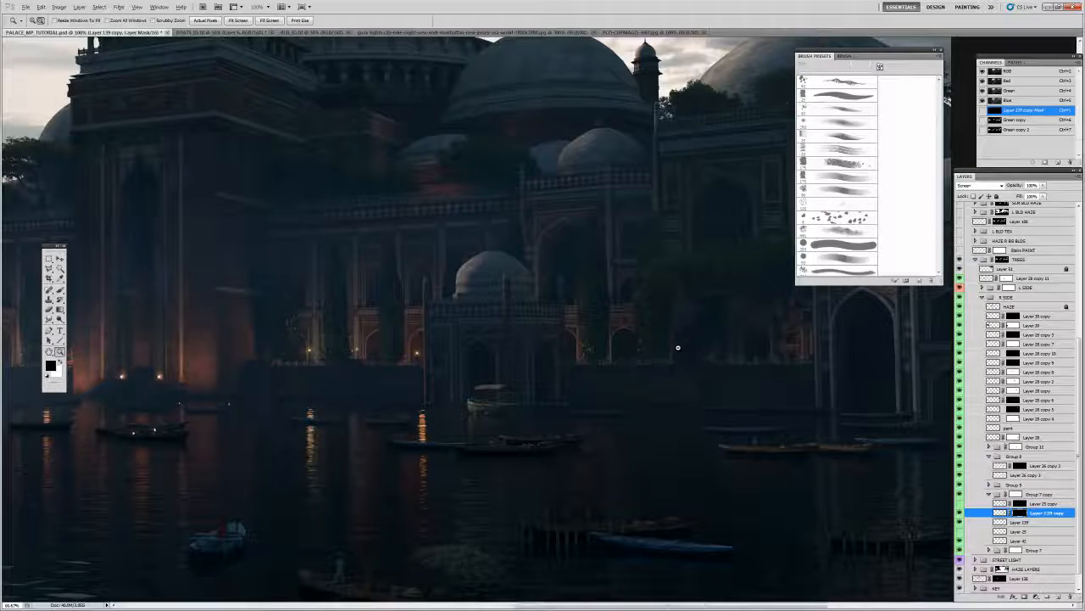
pyautogui.keyDown('alt'); pyautogui.click(678, 351); pyautogui.keyUp('alt')
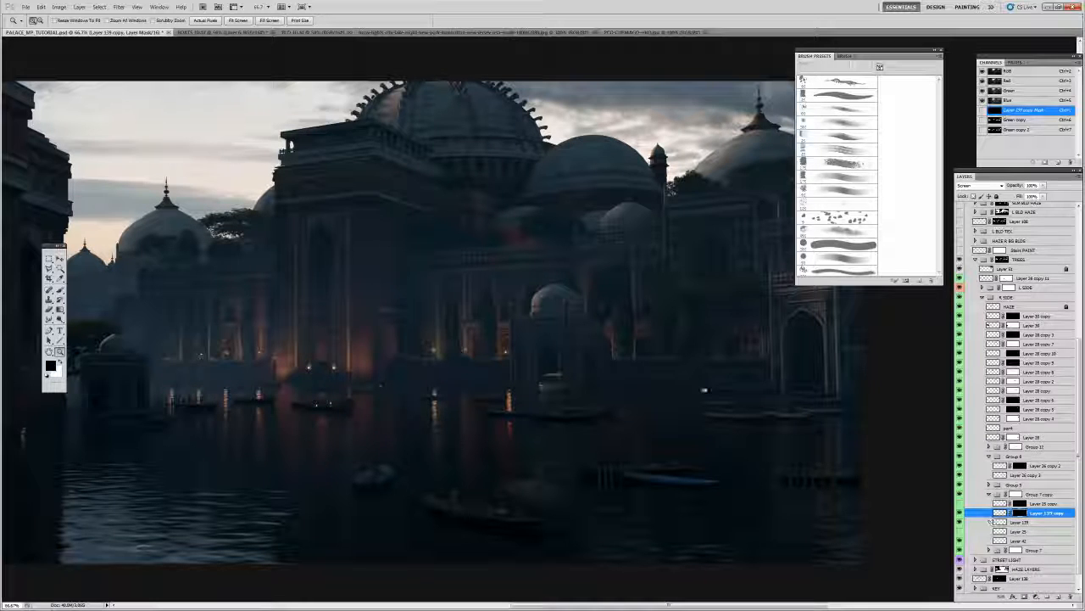
pyautogui.press('b')
pyautogui.press('v')
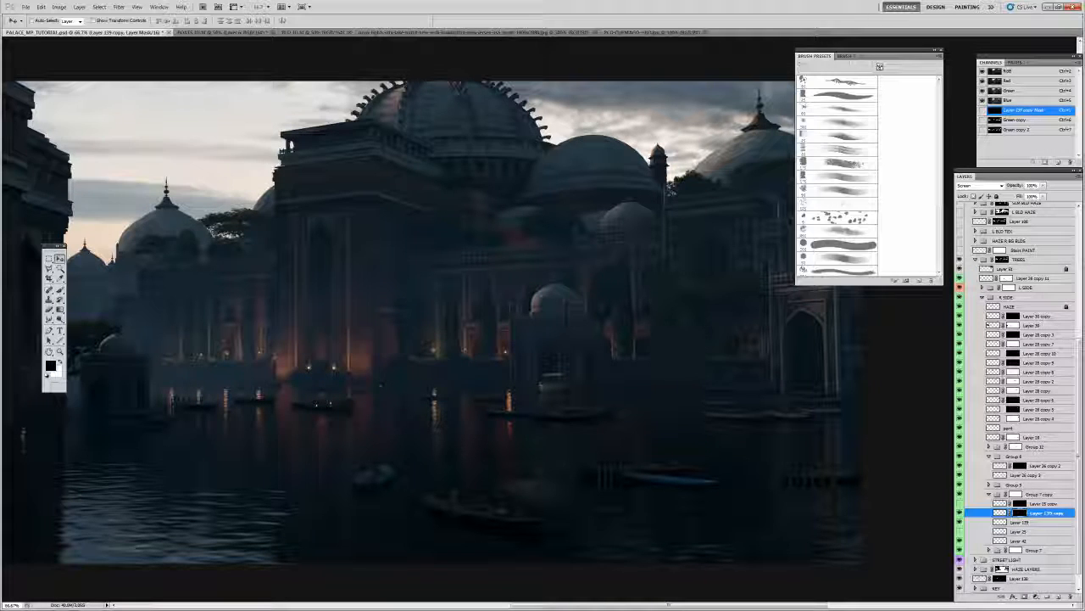
# - Add a mask to Layer 139 and softly brush it with black to blend the cypress into the dark silhouette
pyautogui.click(1002, 513)
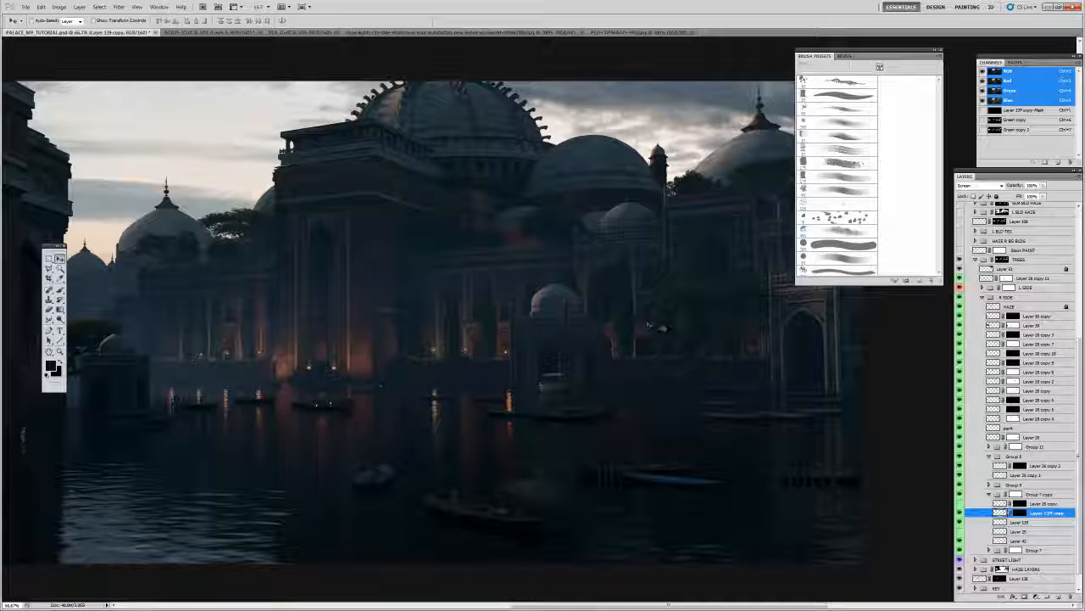
pyautogui.click(1019, 515)
pyautogui.click(1018, 522)
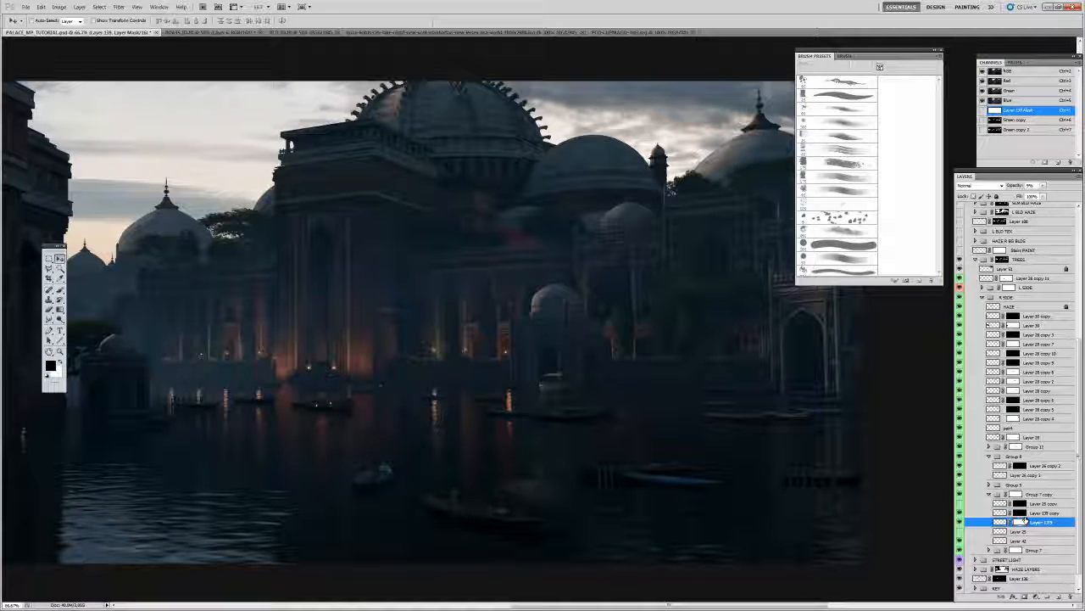
pyautogui.press('b')
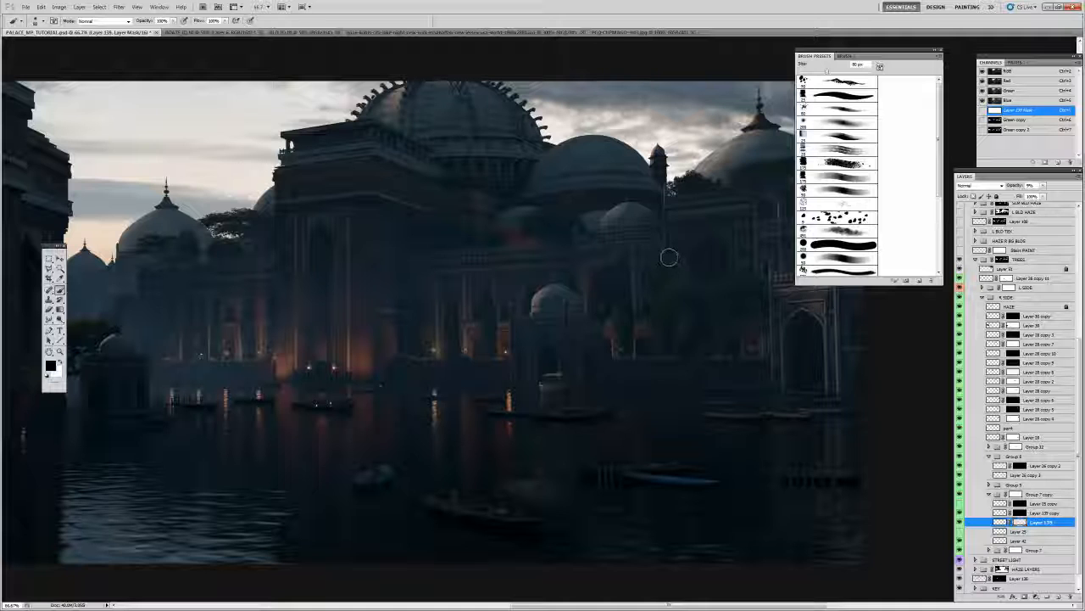
# - Collapse the brush presets and review the whole painting in full-screen view
pyautogui.press('z')
pyautogui.keyDown('alt'); pyautogui.click(671, 405); pyautogui.keyUp('alt')
pyautogui.press('v')
pyautogui.doubleClick(827, 57)
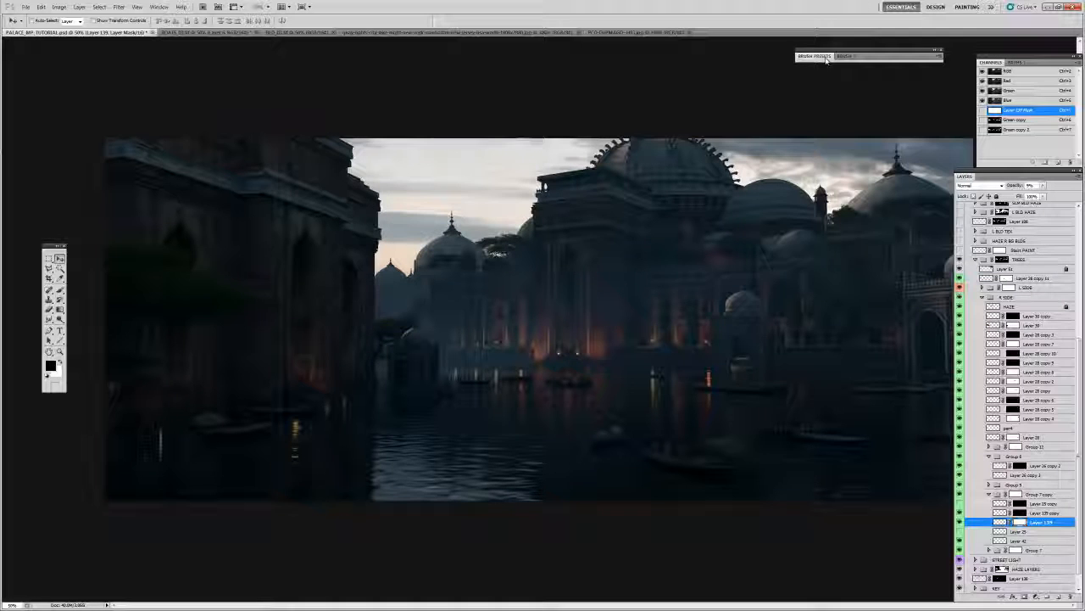
pyautogui.press('f')
pyautogui.press('f')
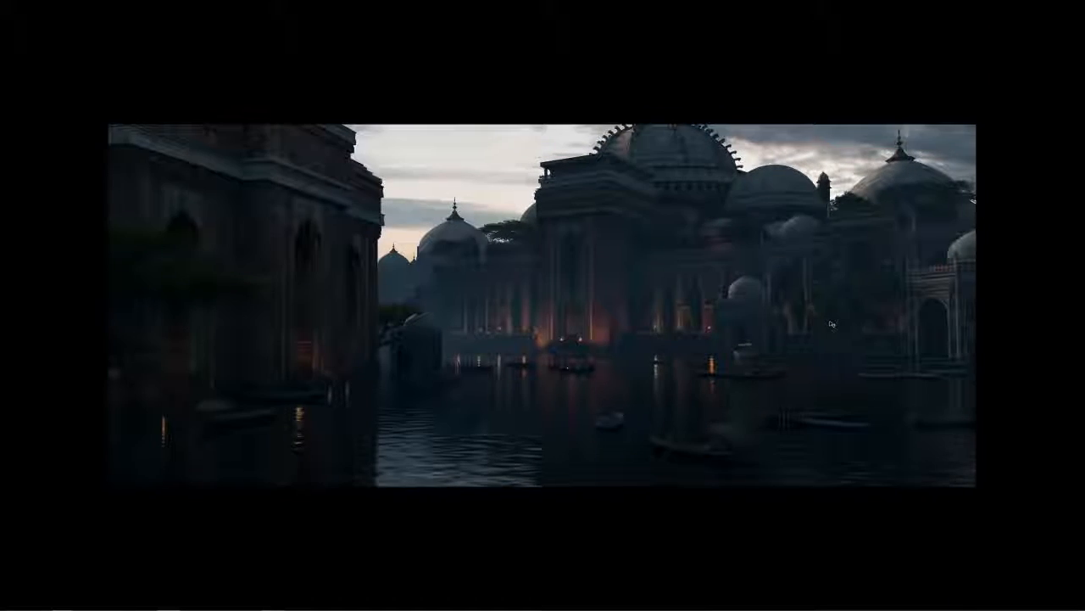
pyautogui.moveTo(831, 324); pyautogui.dragTo(760, 322)
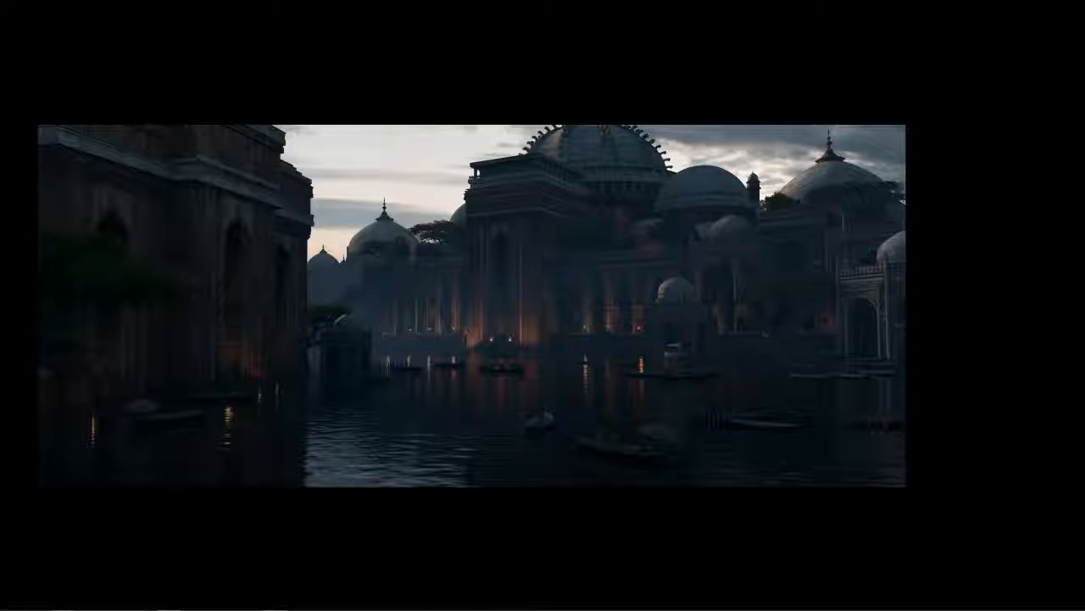
pyautogui.press('f')
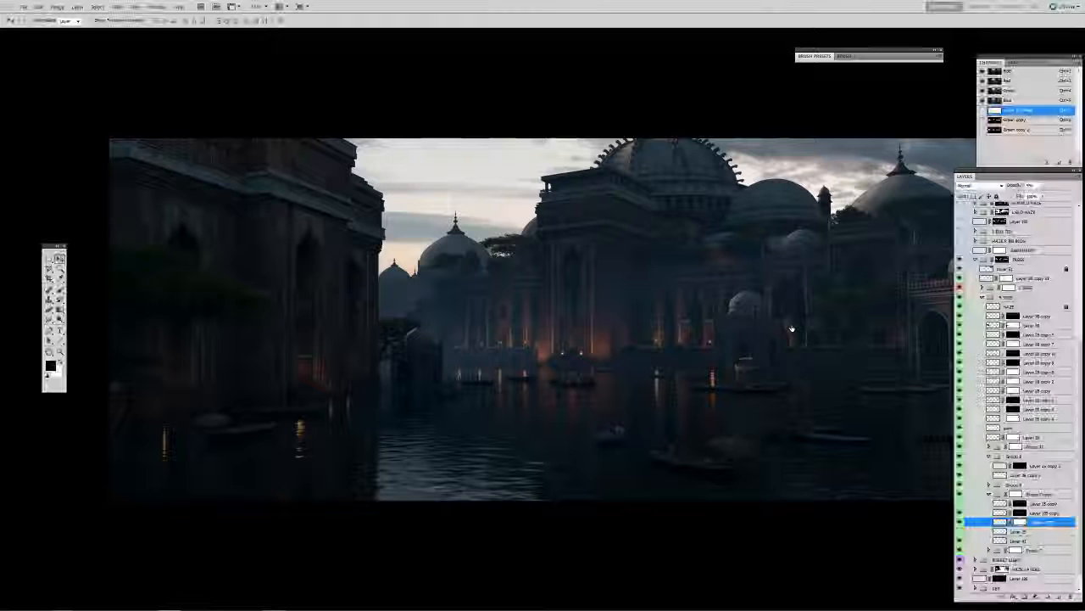
# - Collapse Group 7 copy and toggle its visibility to compare the painting with and without the textured cypress
pyautogui.click(1000, 495)
pyautogui.click(990, 495)
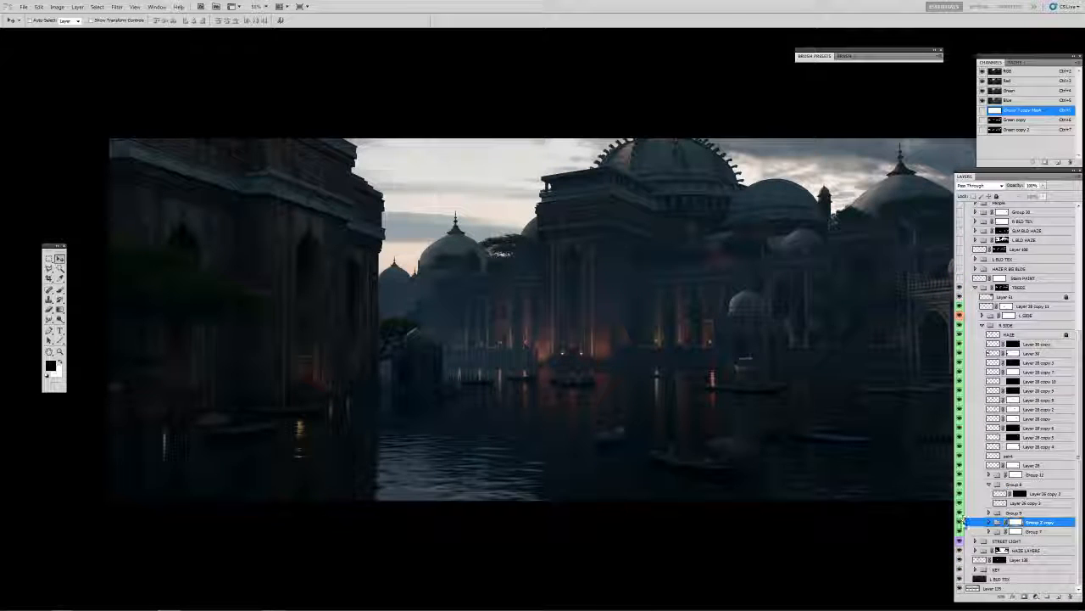
pyautogui.click(960, 523)
pyautogui.click(960, 523)
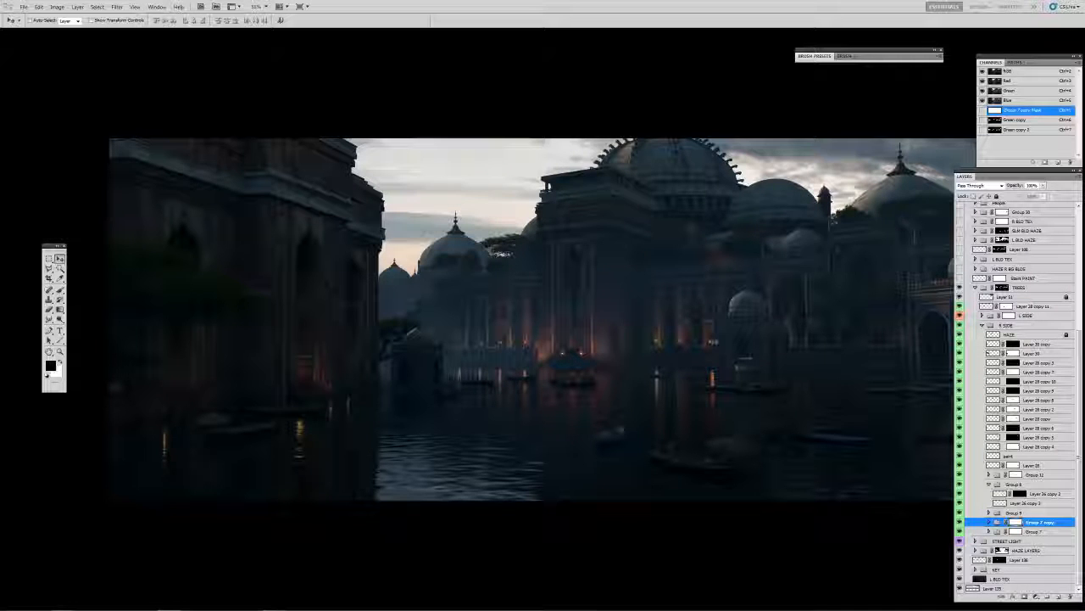
# - Switch to the file browser and examine the isolated Italian cypress and Tuscany cypress photos in the ref folder
pyautogui.hotkey('alt', 'Tab')
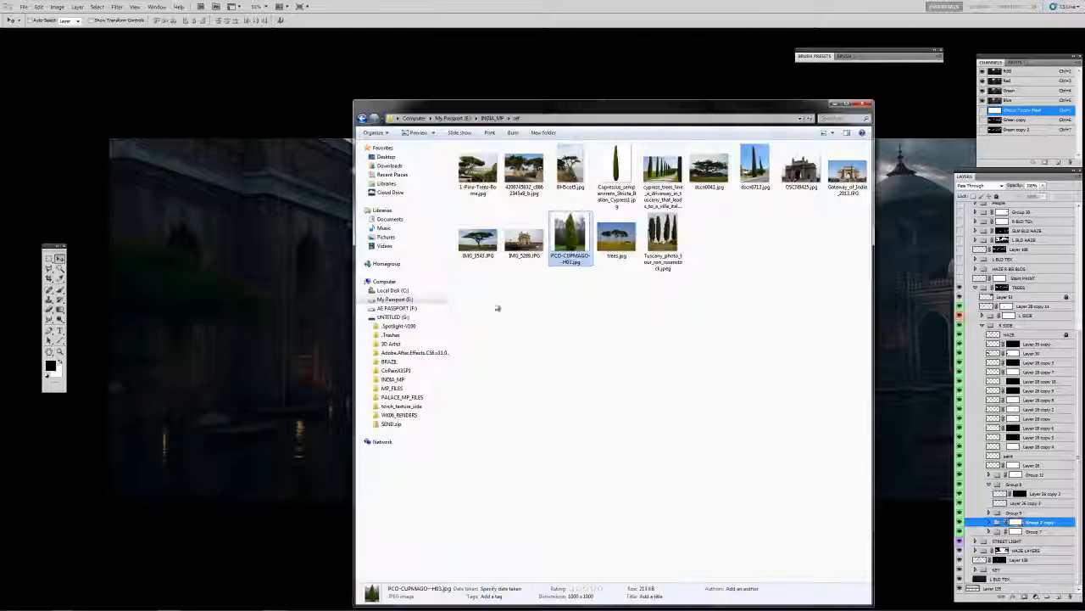
pyautogui.doubleClick(611, 173)
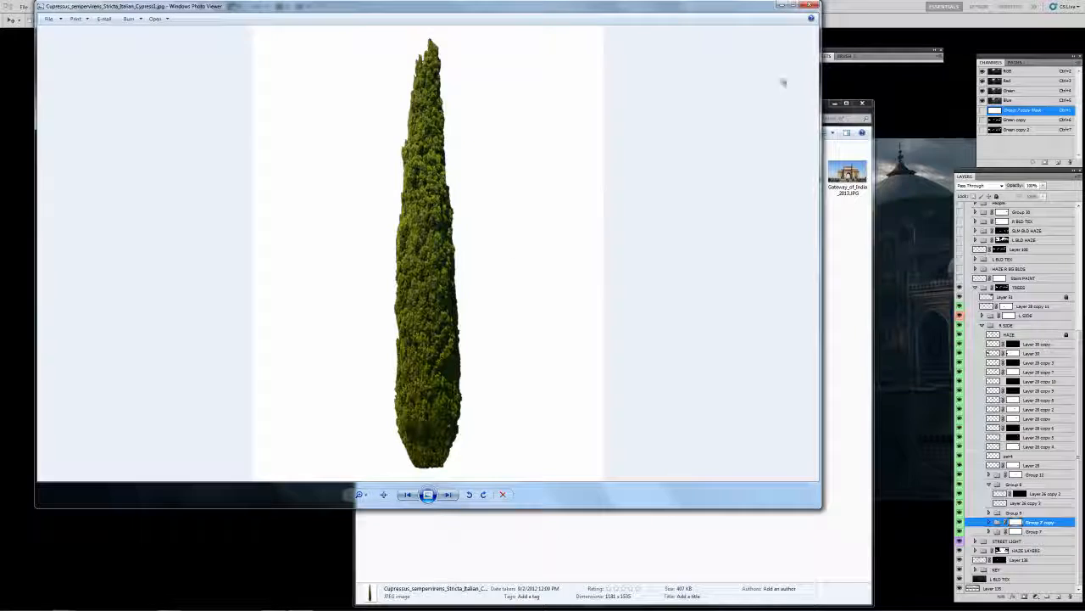
pyautogui.click(812, 7)
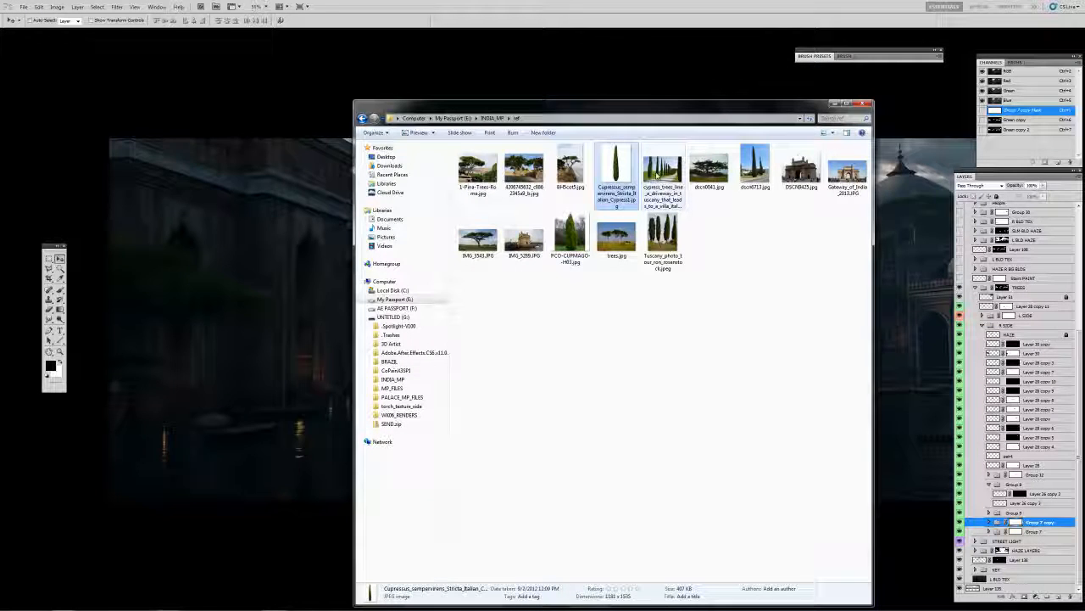
pyautogui.doubleClick(660, 237)
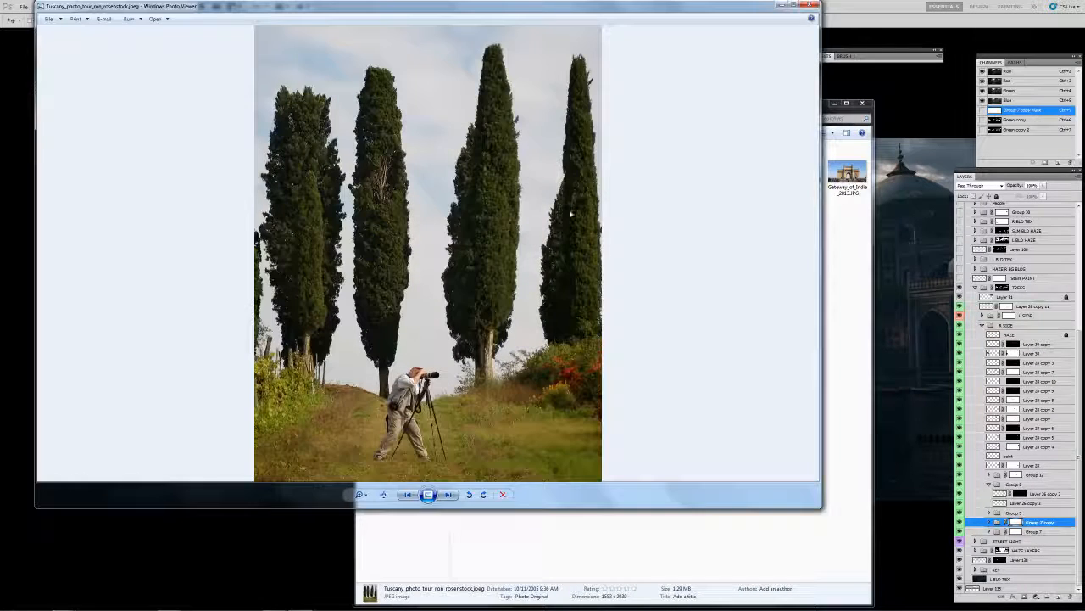
pyautogui.click(809, 5)
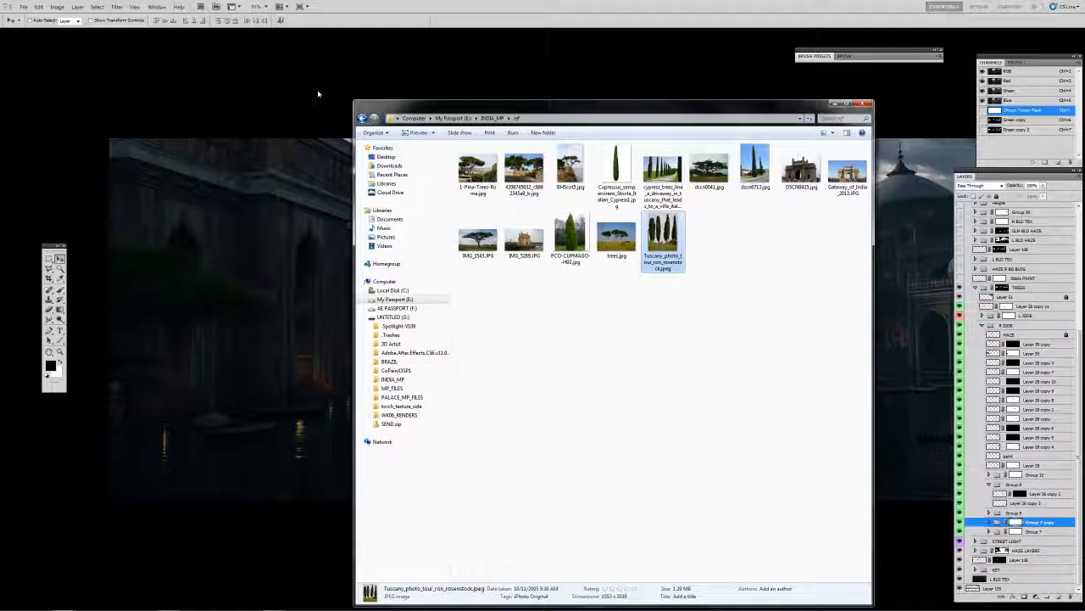
# - Open the umbrella pine reference photo from the ref folder and duplicate its Blue channel
pyautogui.moveTo(477, 168); pyautogui.dragTo(503, 18)
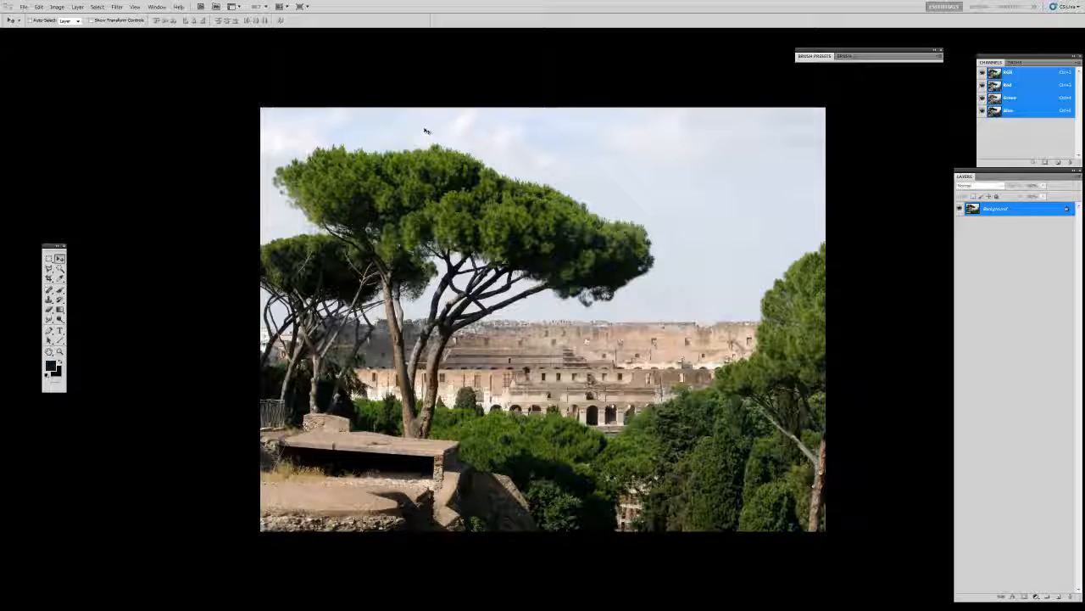
pyautogui.click(1002, 113)
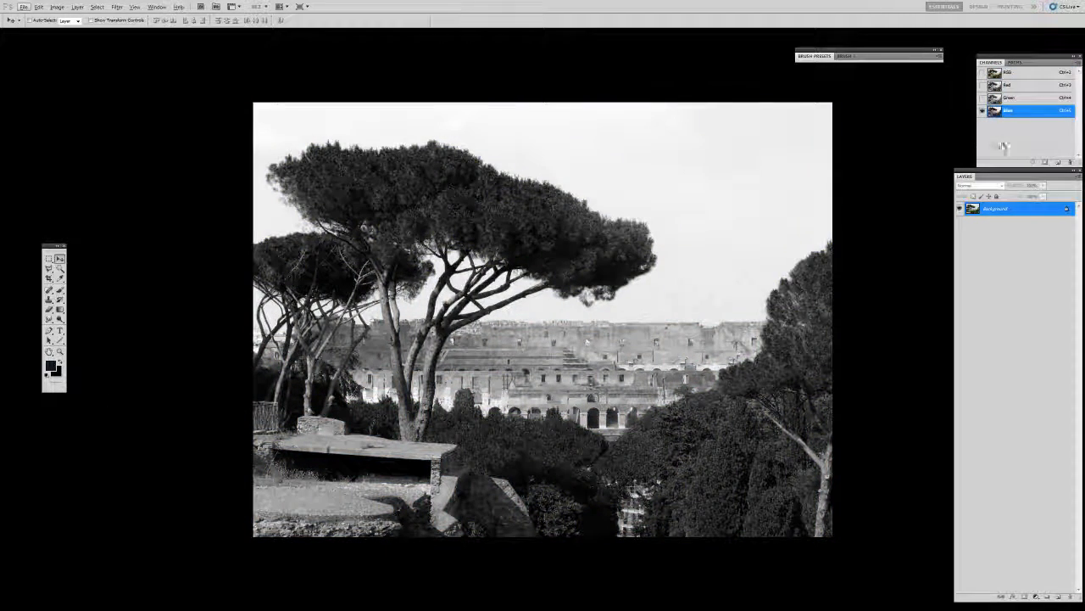
pyautogui.moveTo(1058, 158); pyautogui.dragTo(1058, 162)
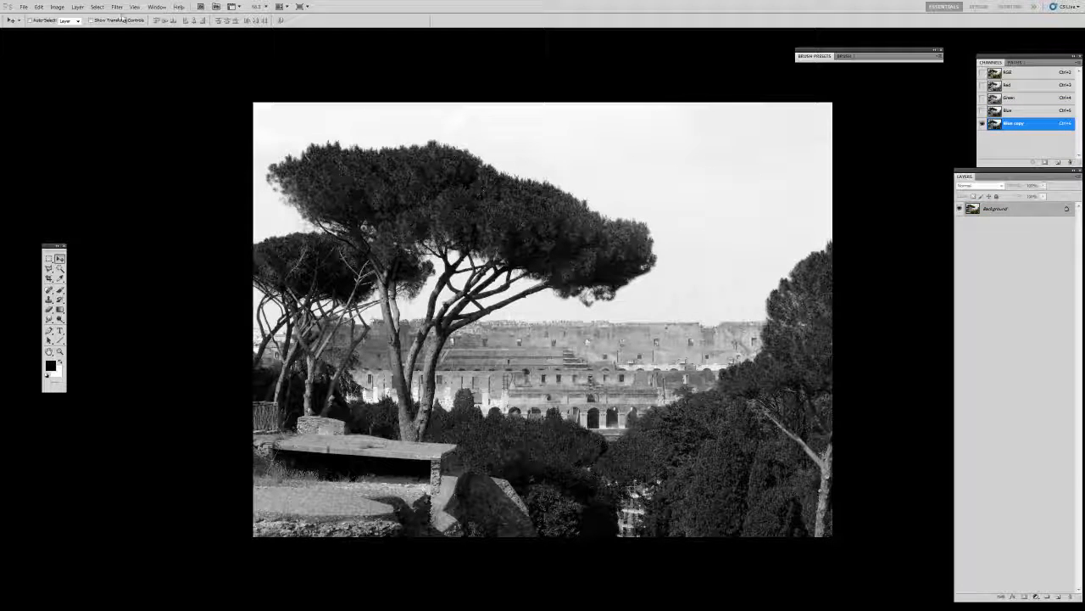
# - Apply Curves to the Blue copy channel, setting black and white points to turn the pines black against a white sky
pyautogui.click(97, 7)
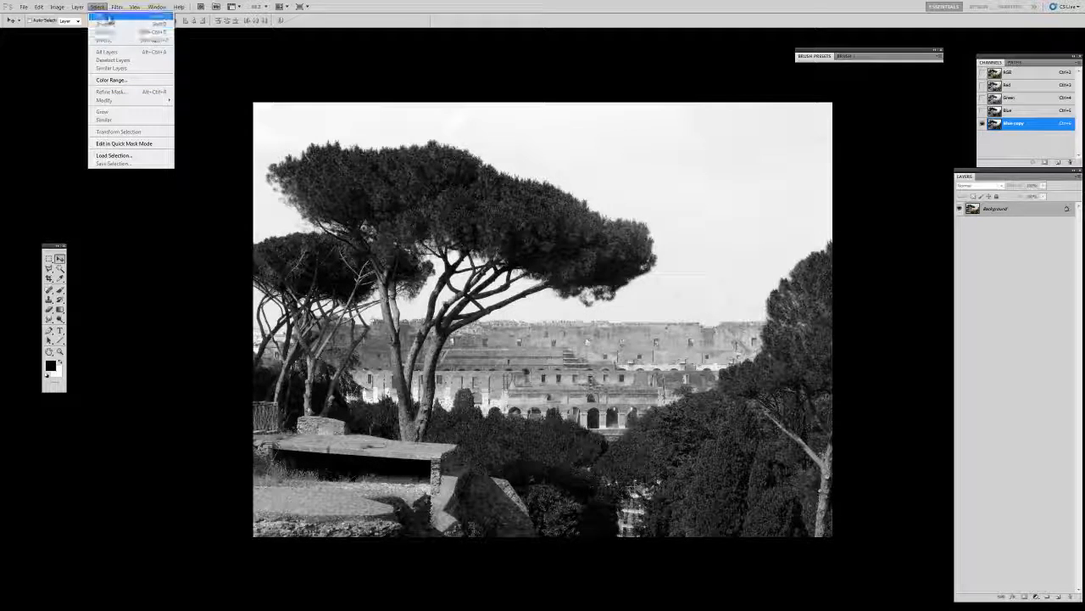
pyautogui.moveTo(77, 6)
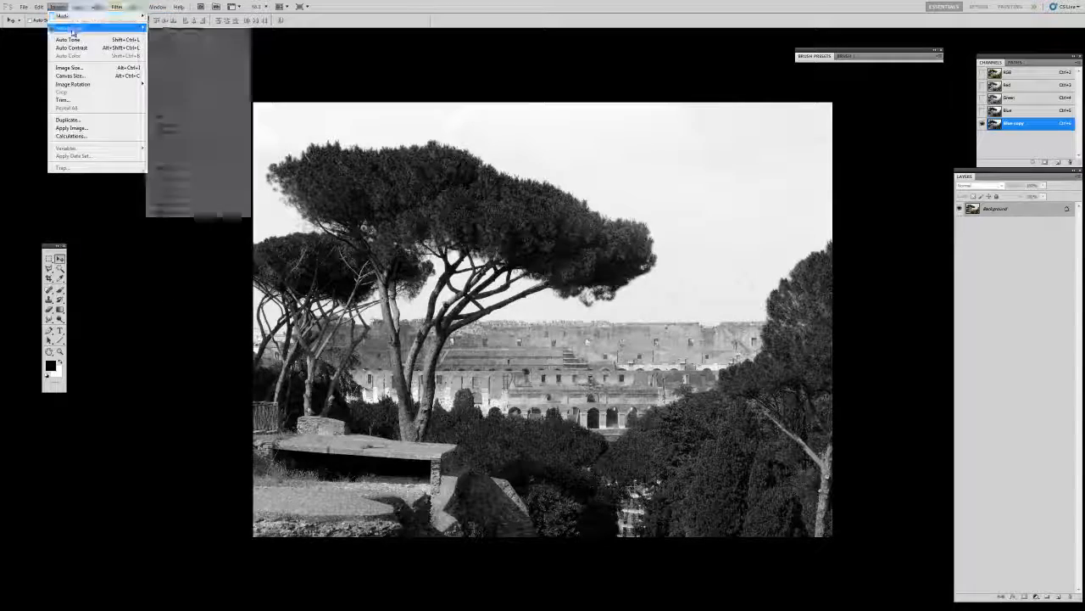
pyautogui.click(156, 42)
pyautogui.moveTo(407, 252); pyautogui.dragTo(722, 145)
pyautogui.click(705, 309)
pyautogui.moveTo(675, 293); pyautogui.dragTo(710, 295)
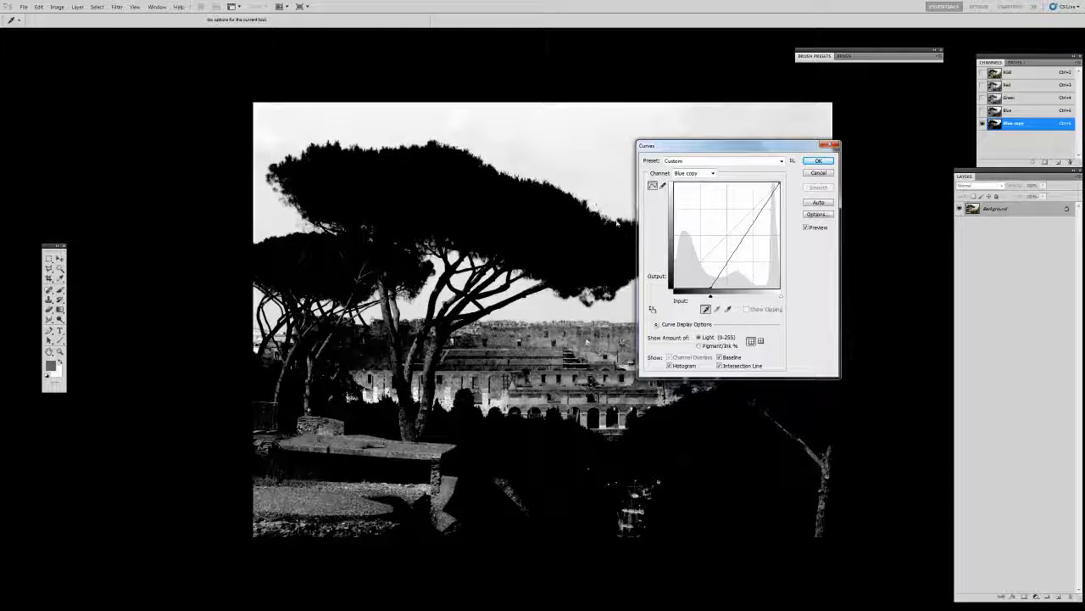
pyautogui.click(728, 309)
pyautogui.click(584, 163)
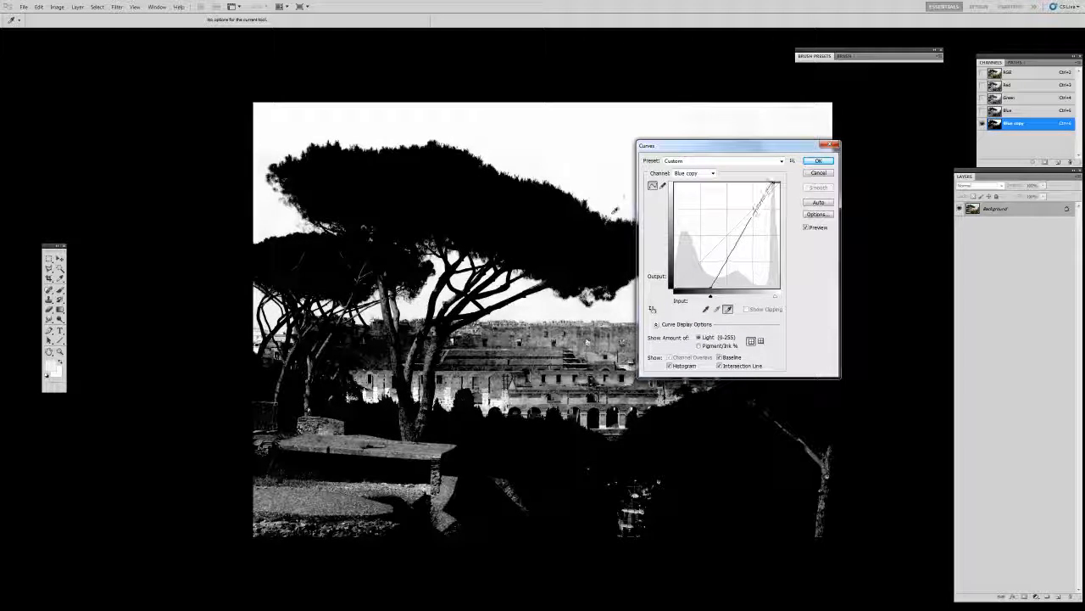
pyautogui.click(819, 161)
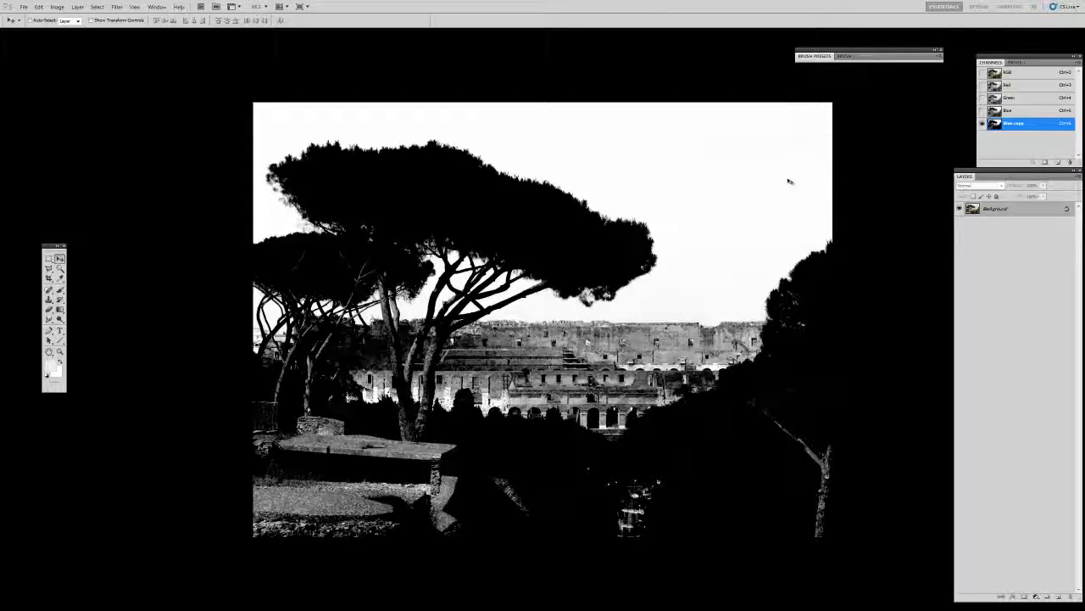
# - Invert the Blue copy channel, load it as a selection, and copy the selected trees from the photo onto a new layer
pyautogui.hotkey('ctrl', 'i')
pyautogui.keyDown('ctrl'); pyautogui.click(995, 124); pyautogui.keyUp('ctrl')
pyautogui.click(994, 72)
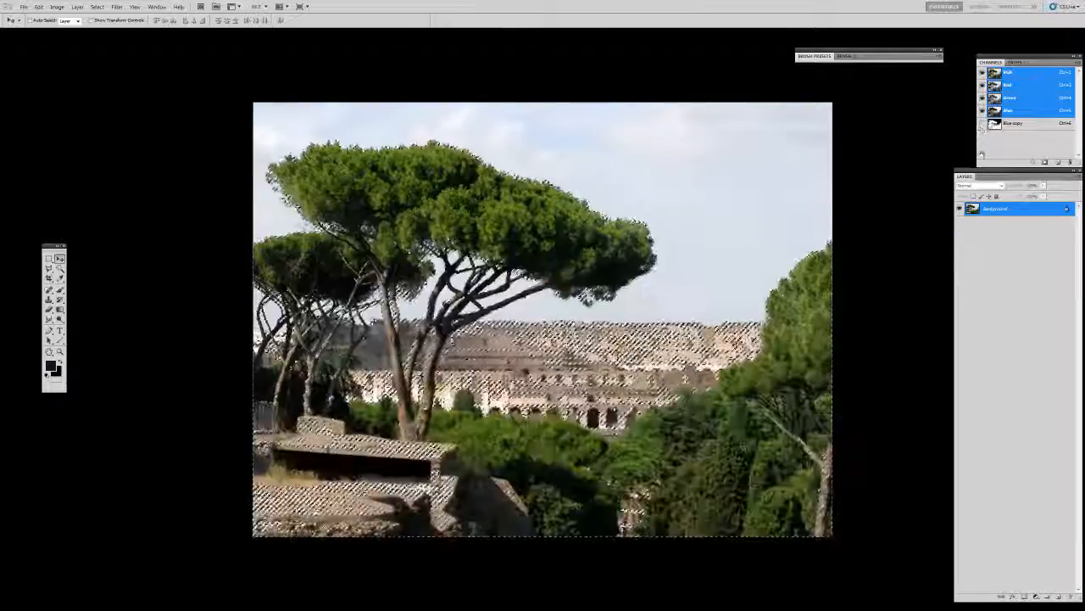
pyautogui.hotkey('ctrl', 'j')
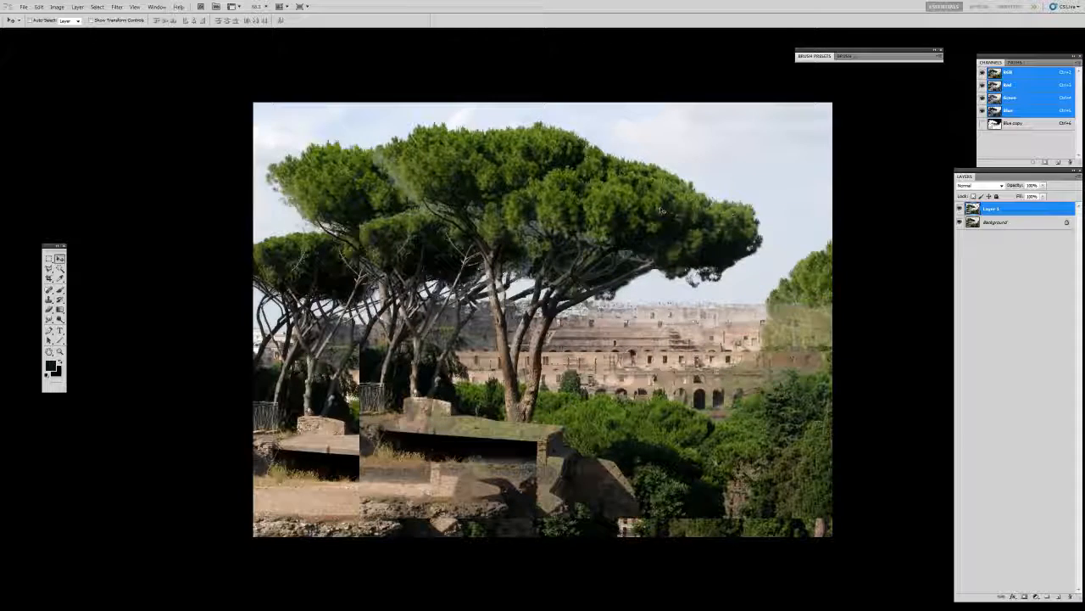
# - Outline the large pine's canopy on the extracted layer with the Polygonal Lasso and copy it
pyautogui.press('l')
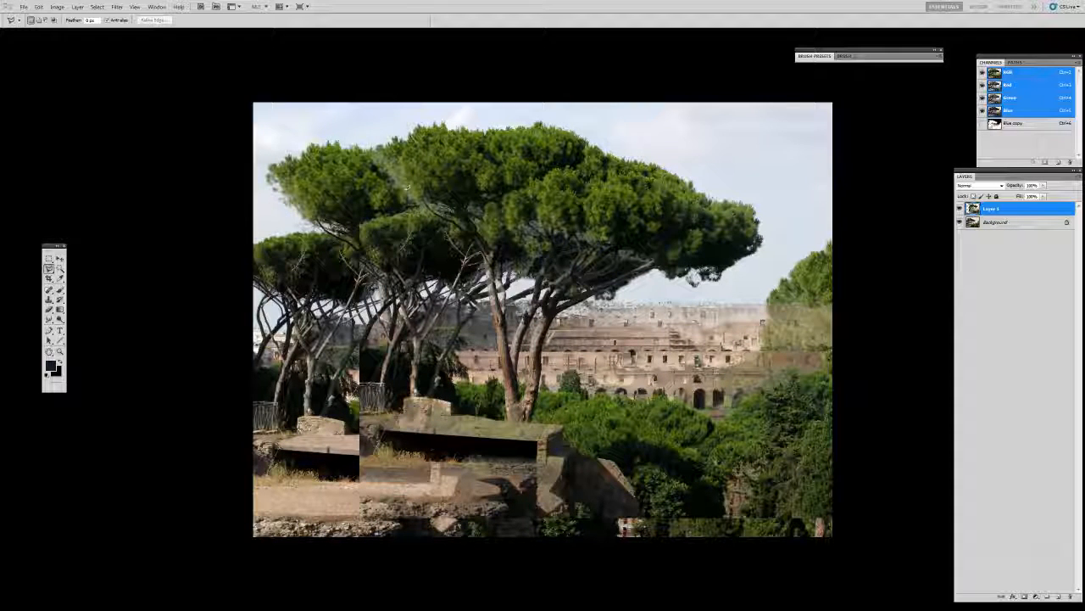
pyautogui.moveTo(374, 146)
pyautogui.mouseDown()
pyautogui.moveTo(470, 110)
pyautogui.moveTo(633, 136)
pyautogui.moveTo(675, 154)
pyautogui.mouseUp()
pyautogui.moveTo(762, 197)
pyautogui.mouseDown()
pyautogui.moveTo(774, 230)
pyautogui.moveTo(756, 273)
pyautogui.mouseUp()
pyautogui.moveTo(609, 244); pyautogui.dragTo(421, 212)
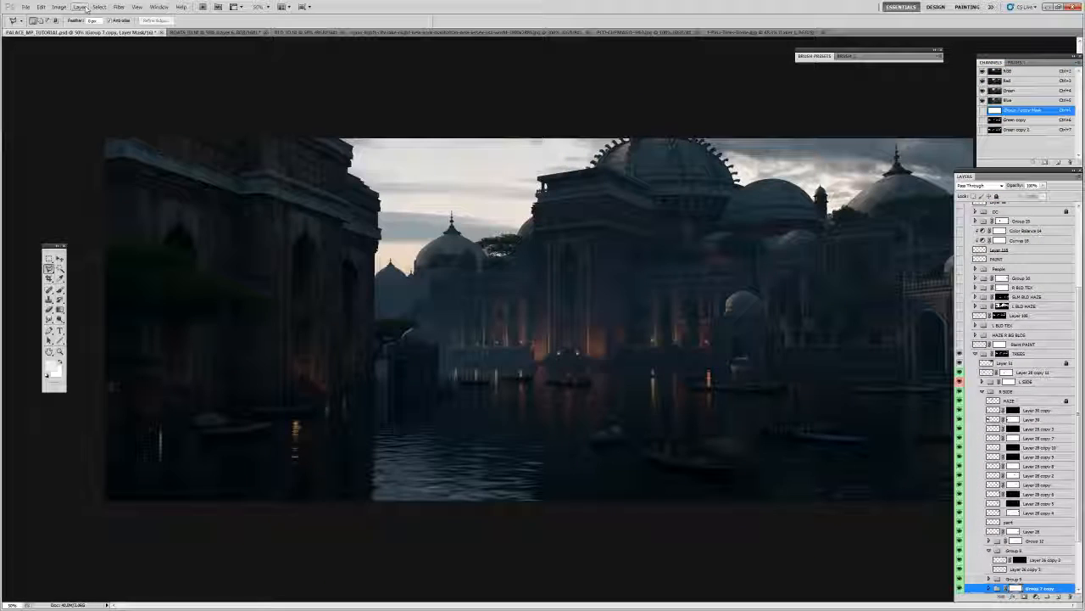
# - Switch to the palace painting, hide the old foliage layer in the R SIDE group, and paste the pine canopy above it
pyautogui.click(59, 257)
pyautogui.click(1030, 419)
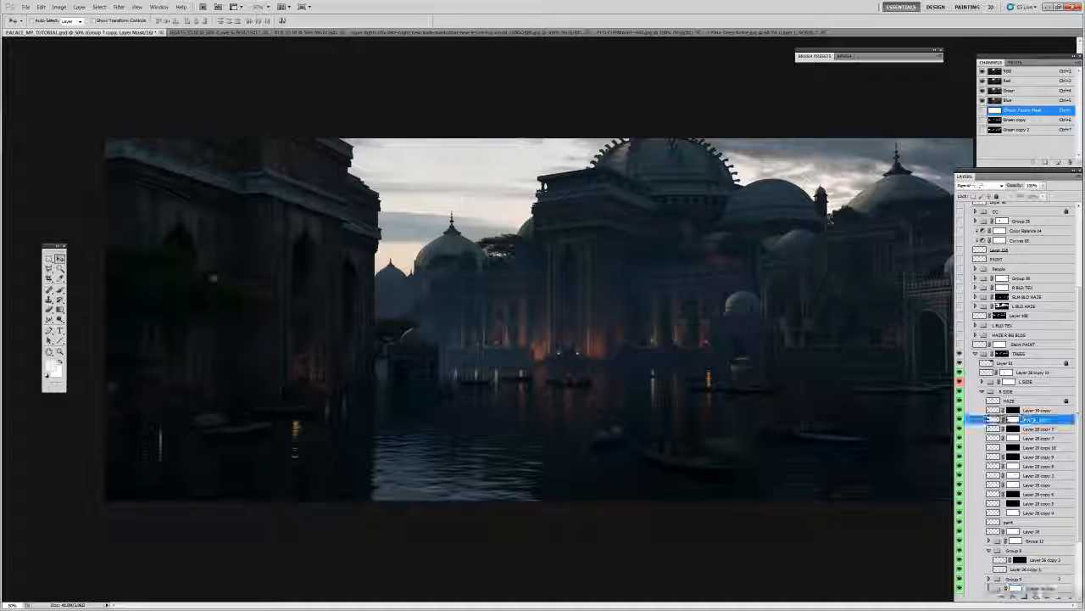
pyautogui.click(960, 419)
pyautogui.press('z')
pyautogui.click(197, 283)
pyautogui.moveTo(197, 282); pyautogui.dragTo(494, 233)
pyautogui.hotkey('ctrl', 'v')
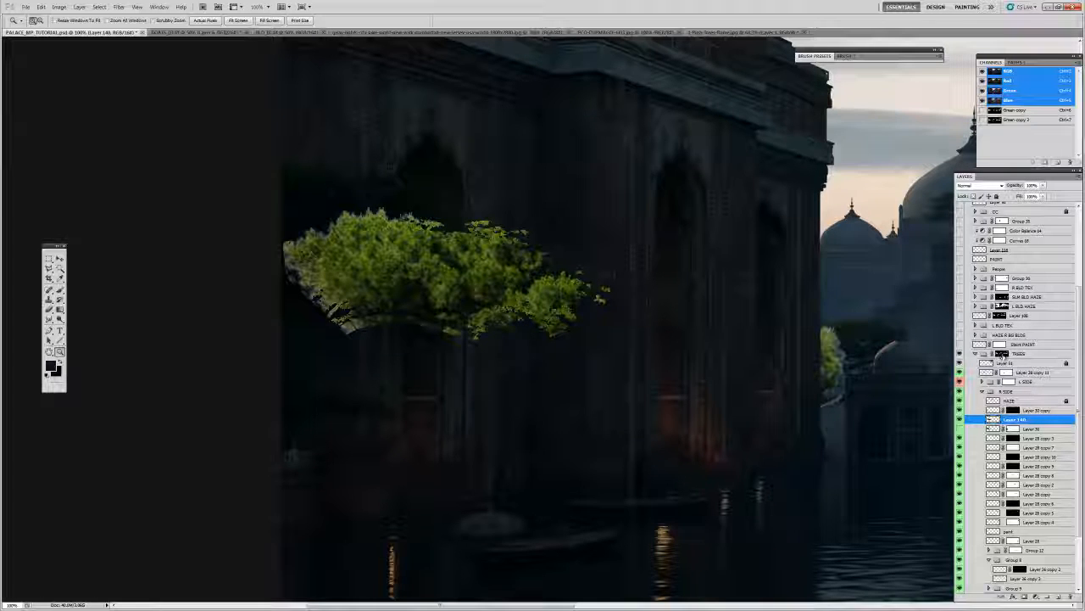
# - Inspect the TREES group mask on its own and reselect the pasted canopy layer
pyautogui.keyDown('alt'); pyautogui.click(1001, 354); pyautogui.keyUp('alt')
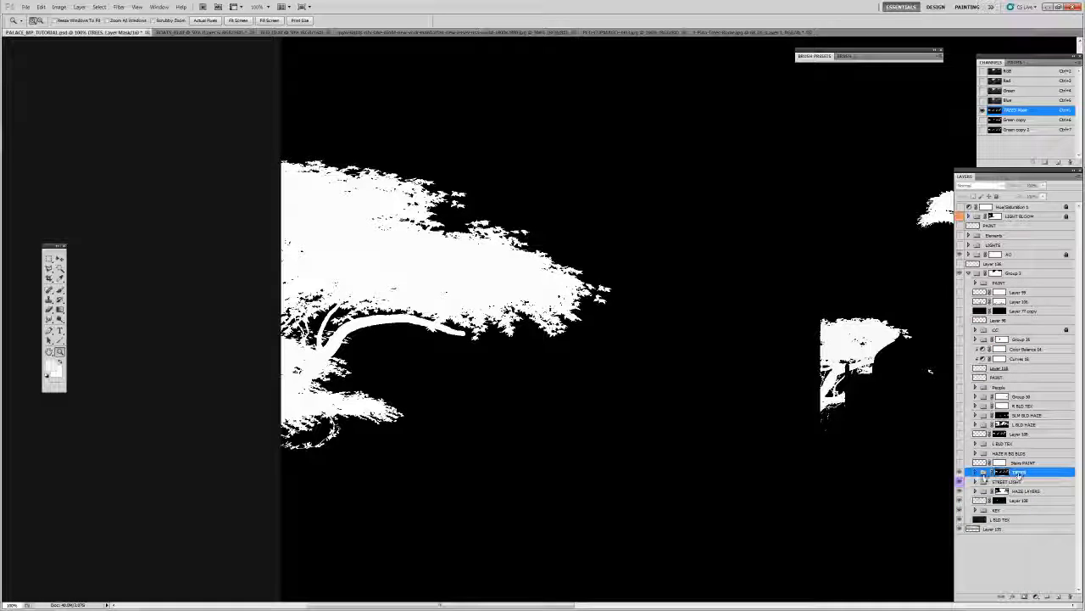
pyautogui.click(975, 472)
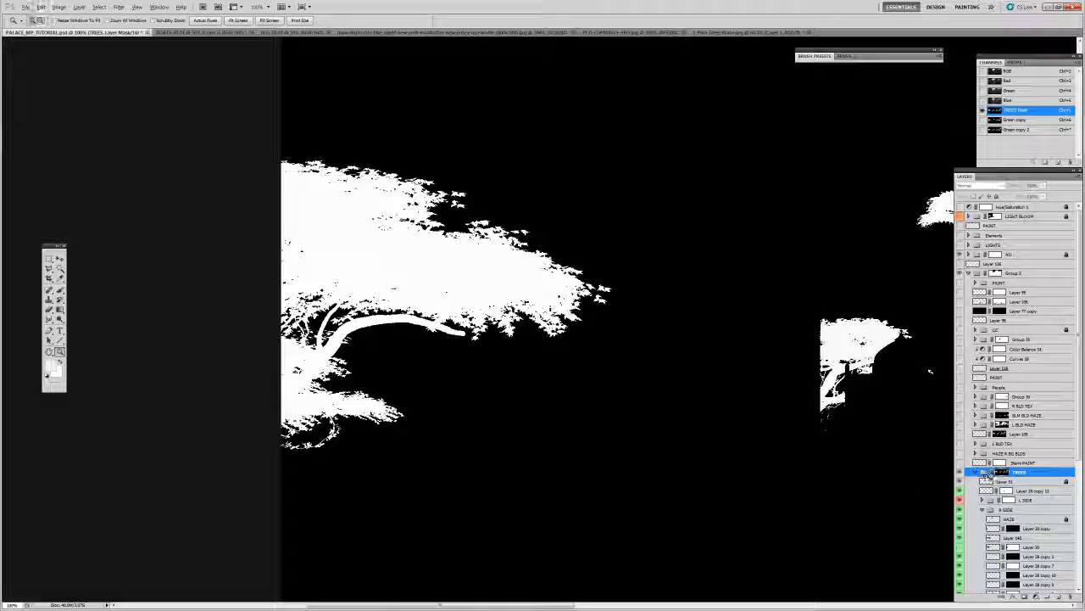
pyautogui.moveTo(1077, 437); pyautogui.dragTo(1078, 517)
pyautogui.click(994, 402)
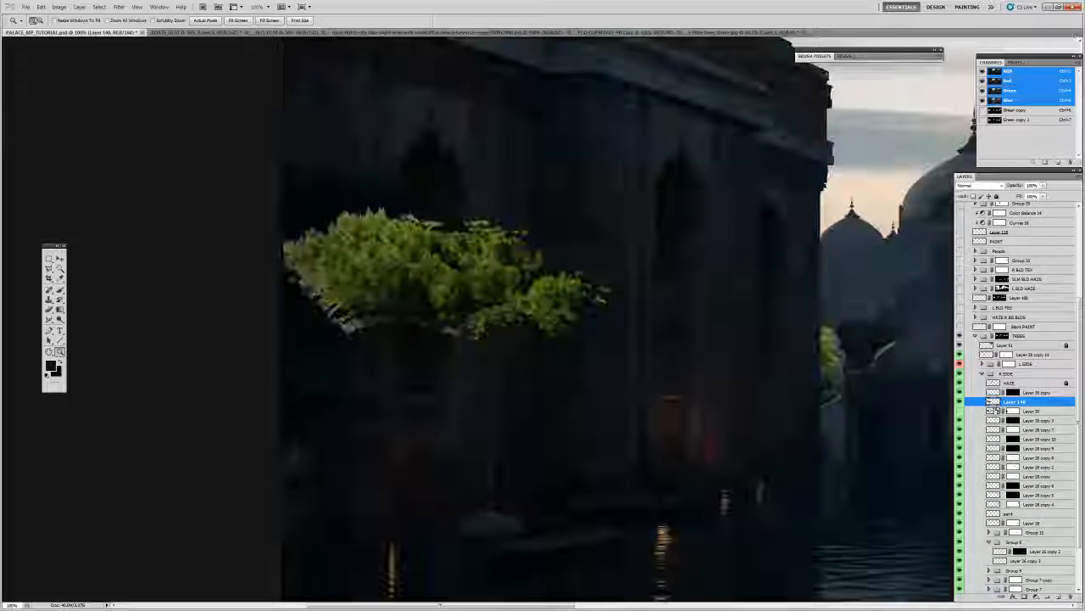
# - Scale the pine canopy to about 69%, rotate it about 8.5 degrees clockwise, and fit it over the tree silhouette on the dark building
pyautogui.press('v')
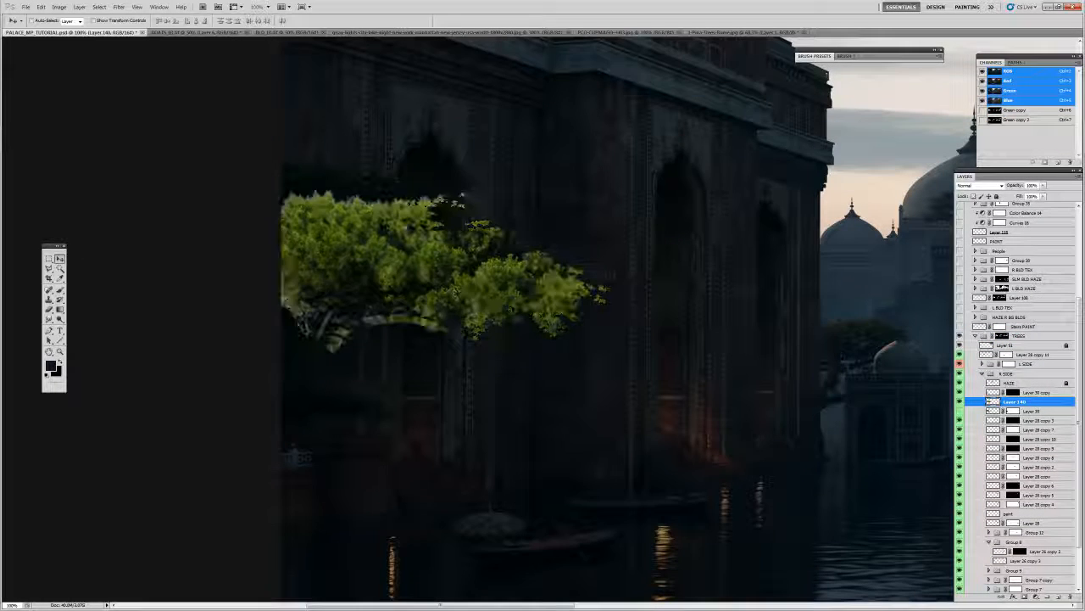
pyautogui.hotkey('ctrl', 't')
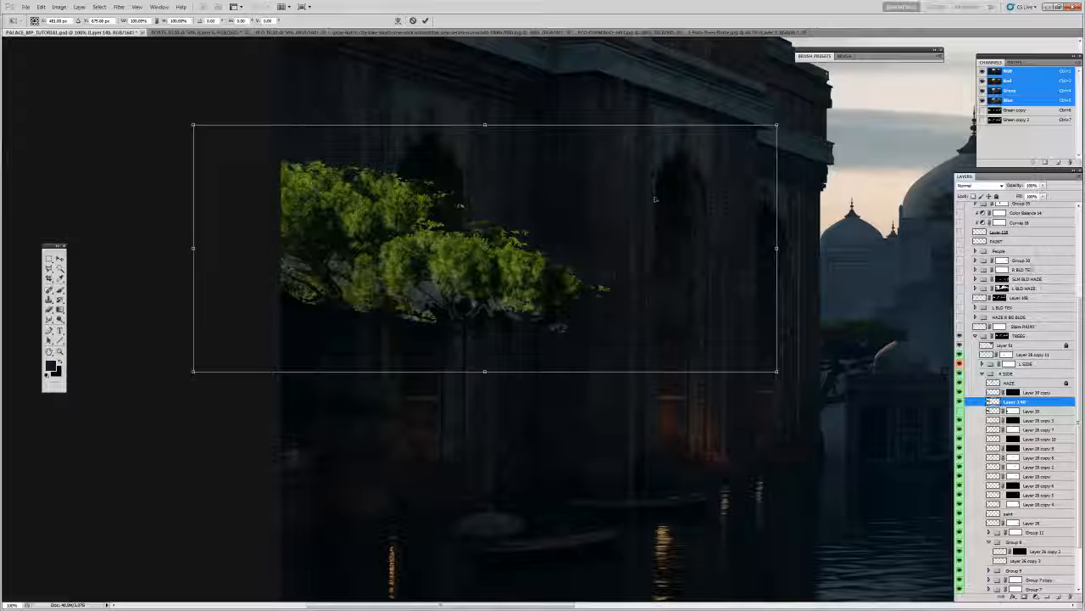
pyautogui.moveTo(775, 126); pyautogui.dragTo(630, 214)
pyautogui.moveTo(465, 271); pyautogui.dragTo(491, 260)
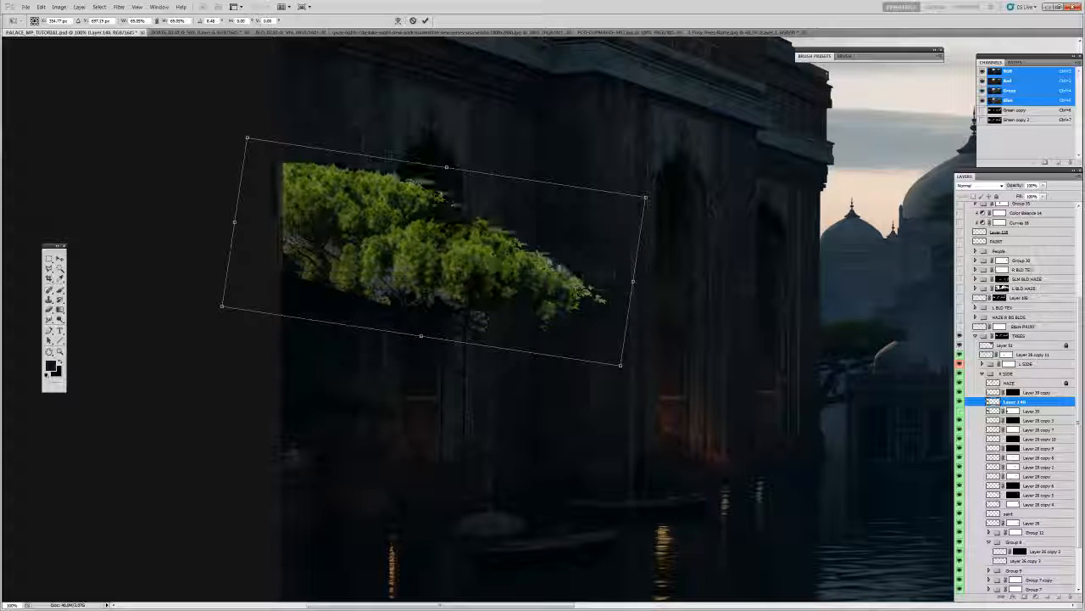
pyautogui.press('Return')
# - Lower the pine canopy layer's opacity to about 15% to sink it into the dark shadows
pyautogui.click(1043, 185)
pyautogui.moveTo(1065, 195)
pyautogui.mouseDown()
pyautogui.moveTo(1007, 196)
pyautogui.moveTo(1066, 196)
pyautogui.mouseUp()
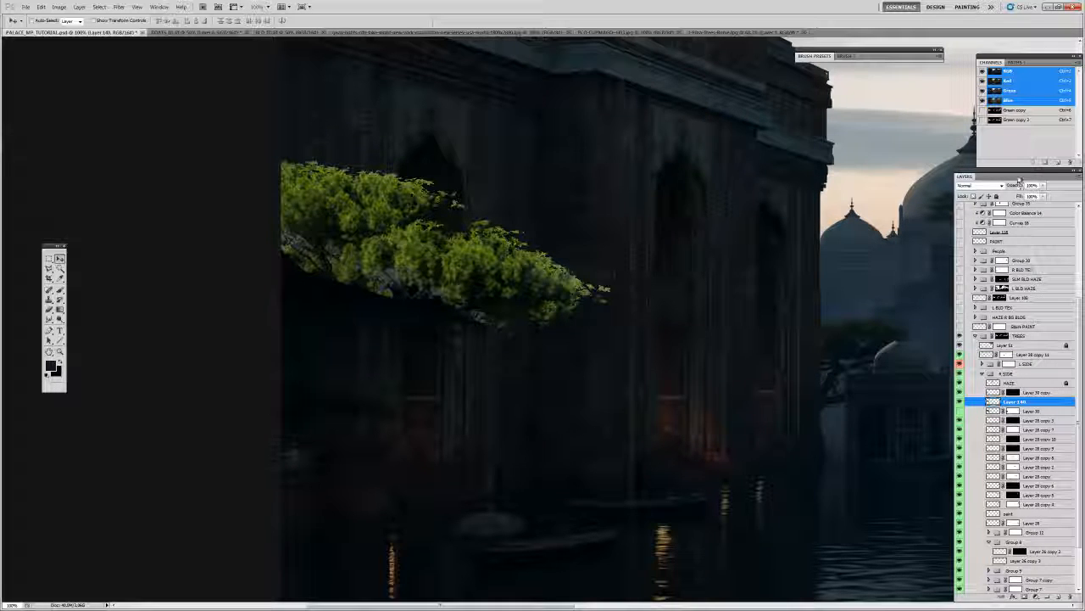
pyautogui.moveTo(1042, 187); pyautogui.dragTo(1007, 196)
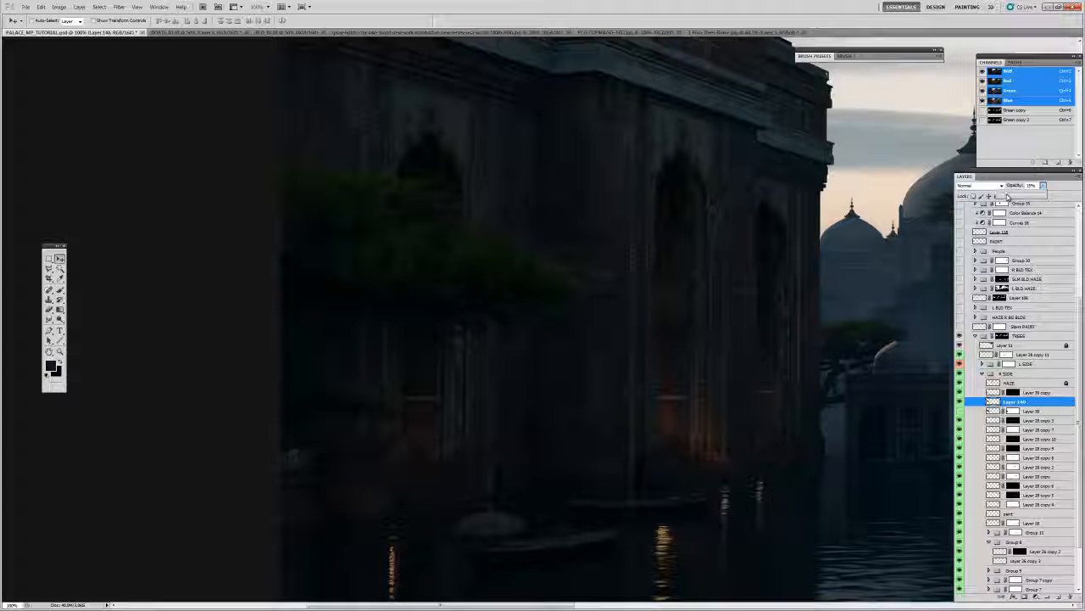
pyautogui.press('z')
pyautogui.keyDown('alt'); pyautogui.click(658, 288); pyautogui.keyUp('alt')
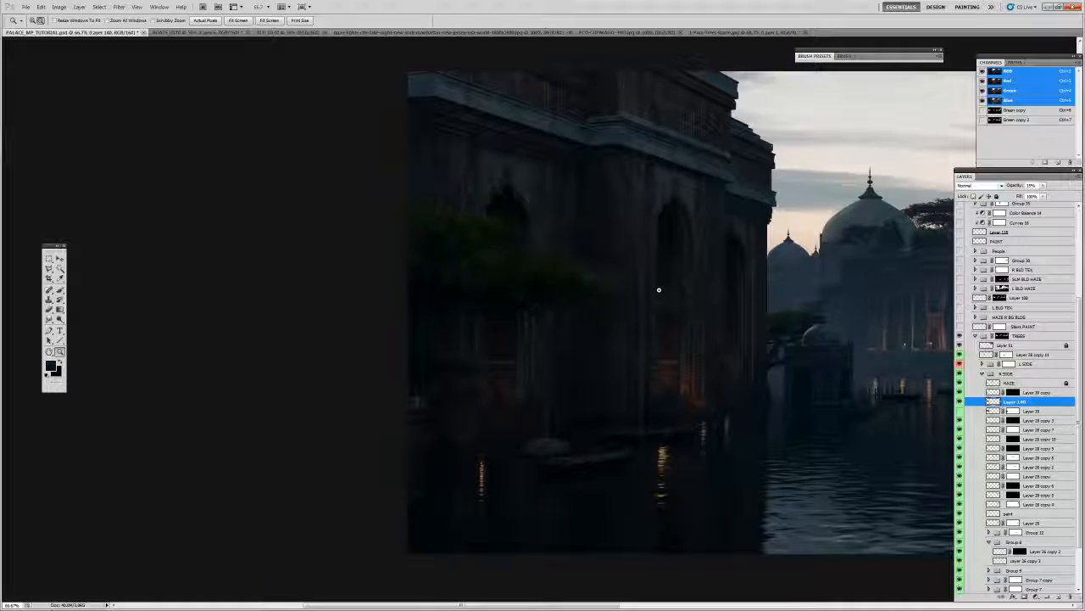
pyautogui.keyDown('alt'); pyautogui.click(659, 289); pyautogui.keyUp('alt')
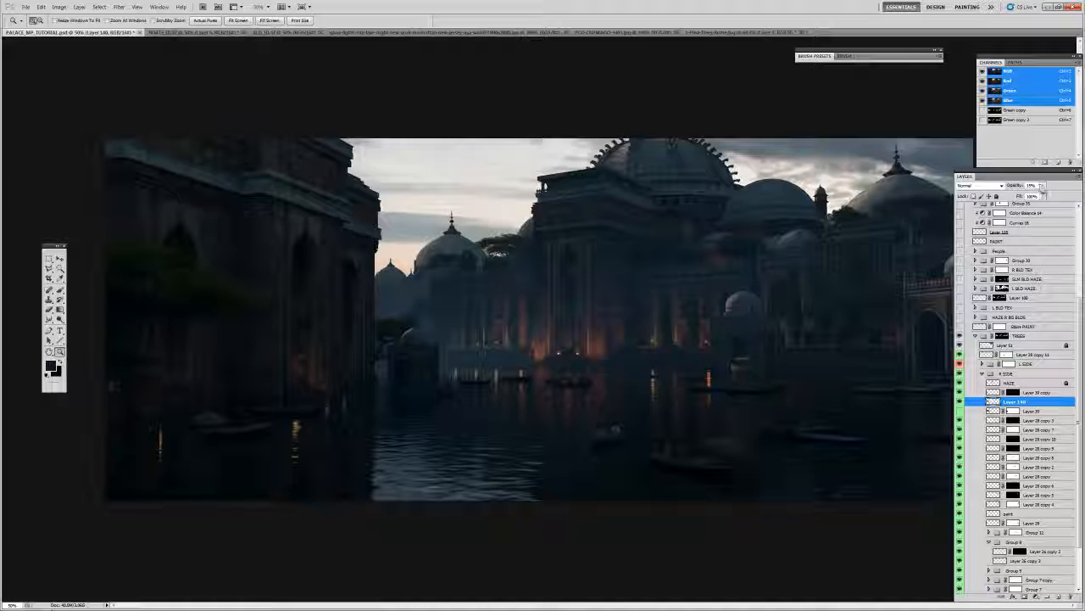
pyautogui.press('v')
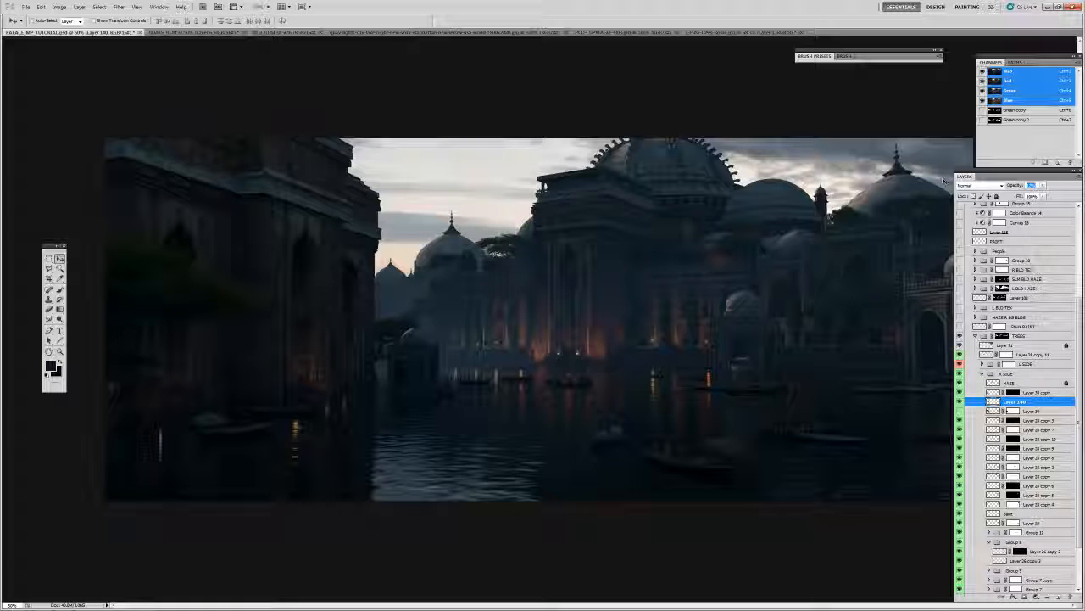
# - Add a mask to Layer 140 and brush it with black along the underside of the canopy
pyautogui.press('z')
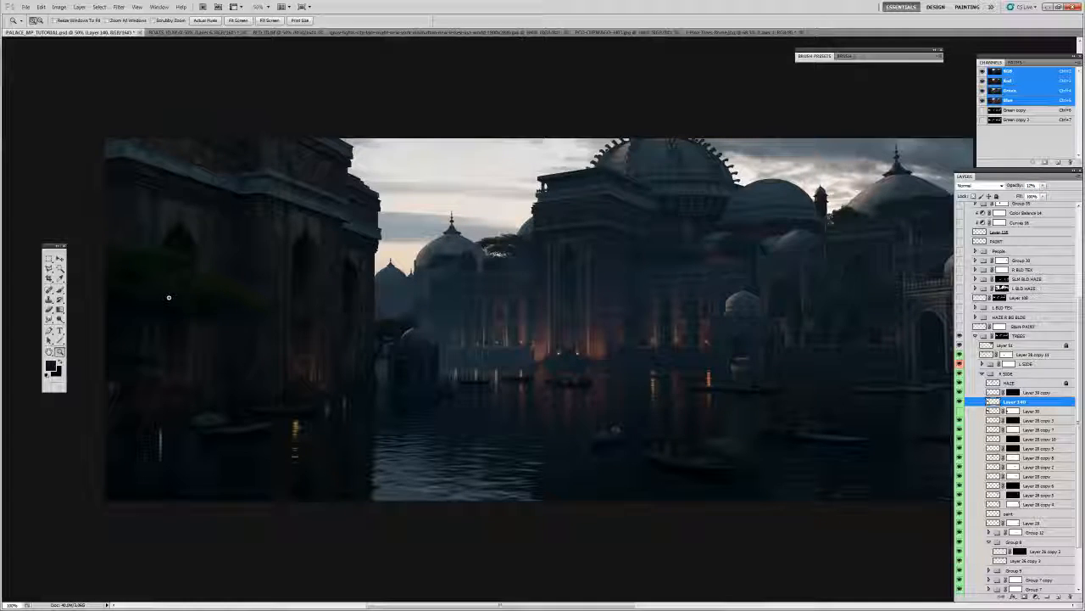
pyautogui.click(169, 299)
pyautogui.click(173, 303)
pyautogui.moveTo(259, 286); pyautogui.dragTo(585, 234)
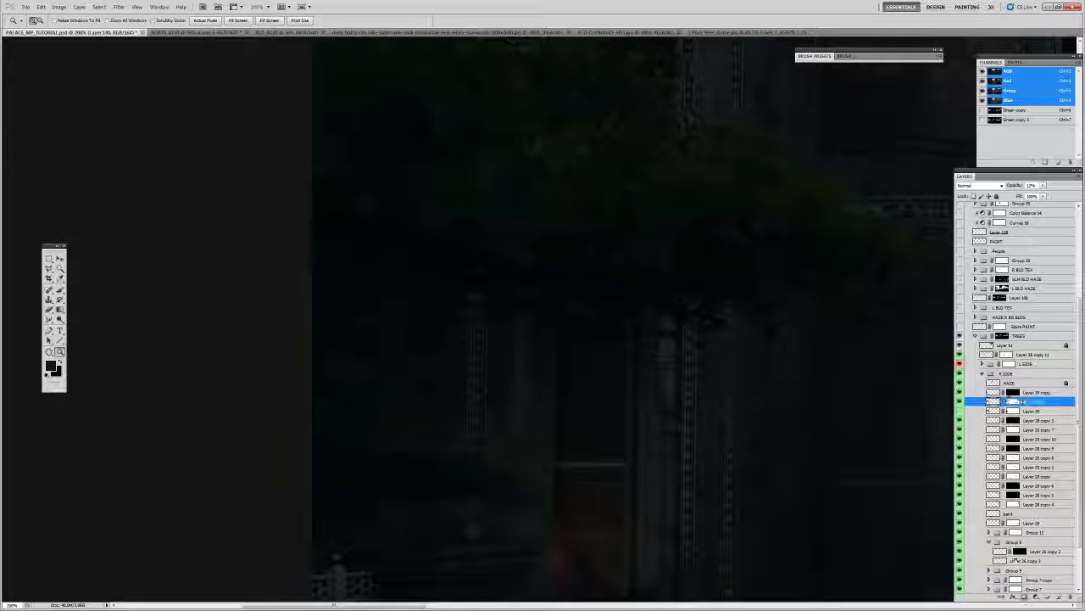
pyautogui.click(1012, 402)
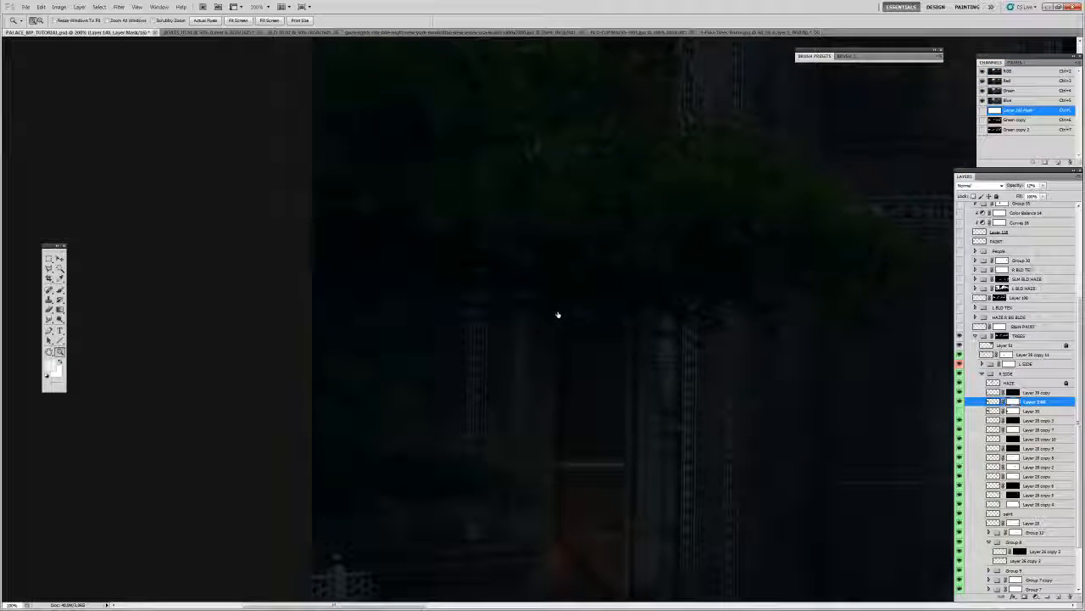
pyautogui.press('b')
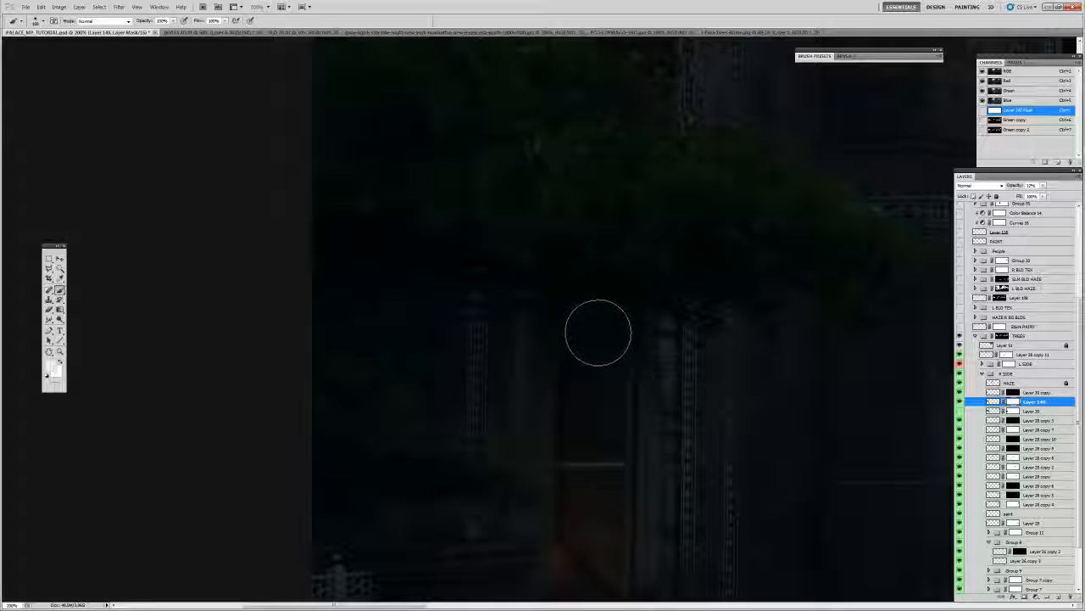
pyautogui.click(49, 379)
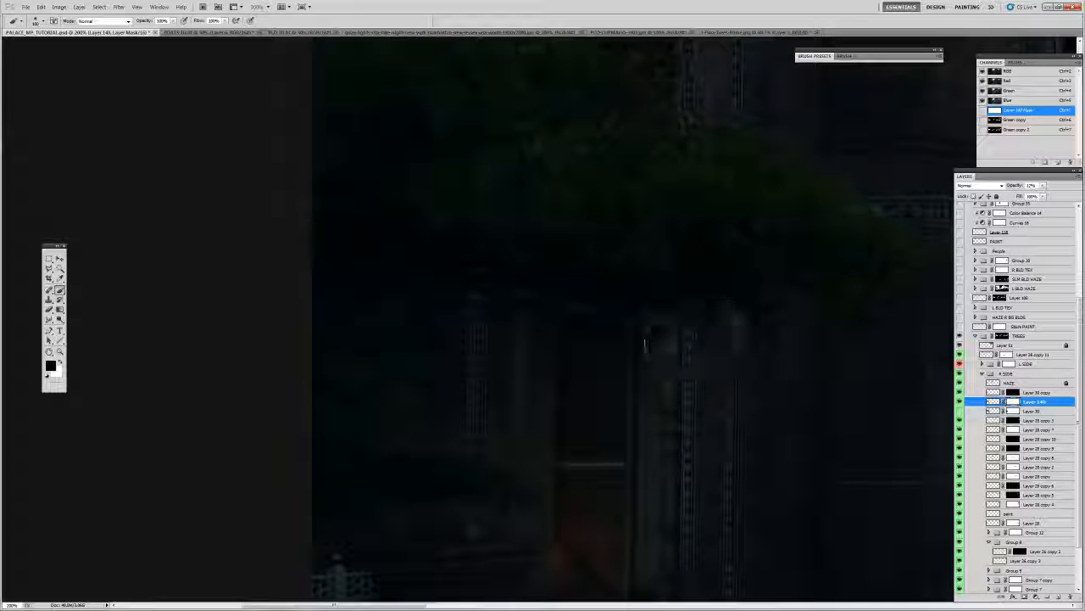
pyautogui.press('z')
pyautogui.keyDown('alt'); pyautogui.click(501, 286); pyautogui.keyUp('alt')
pyautogui.keyDown('alt'); pyautogui.click(506, 285); pyautogui.keyUp('alt')
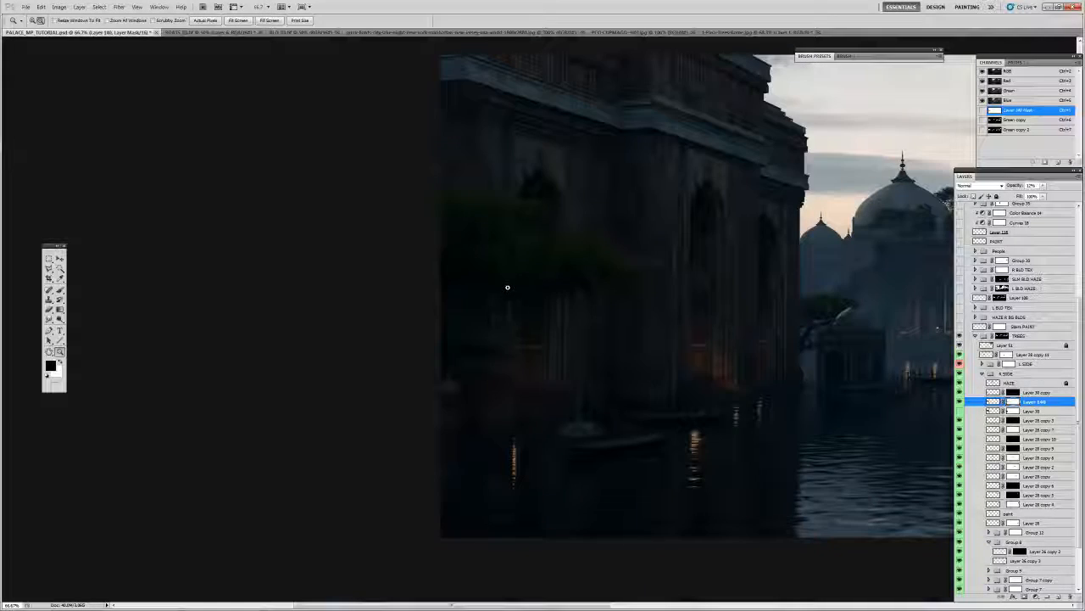
pyautogui.keyDown('alt'); pyautogui.click(507, 287); pyautogui.keyUp('alt')
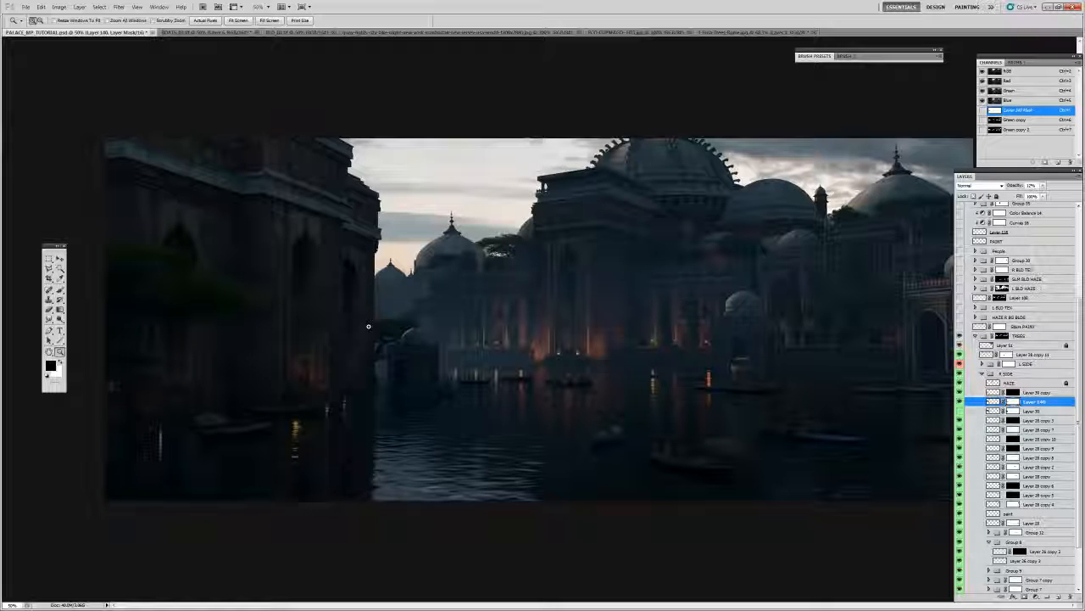
# - Darken the midtones of the tree canopy image on Layer 140 slightly with a Levels adjustment
pyautogui.click(994, 401)
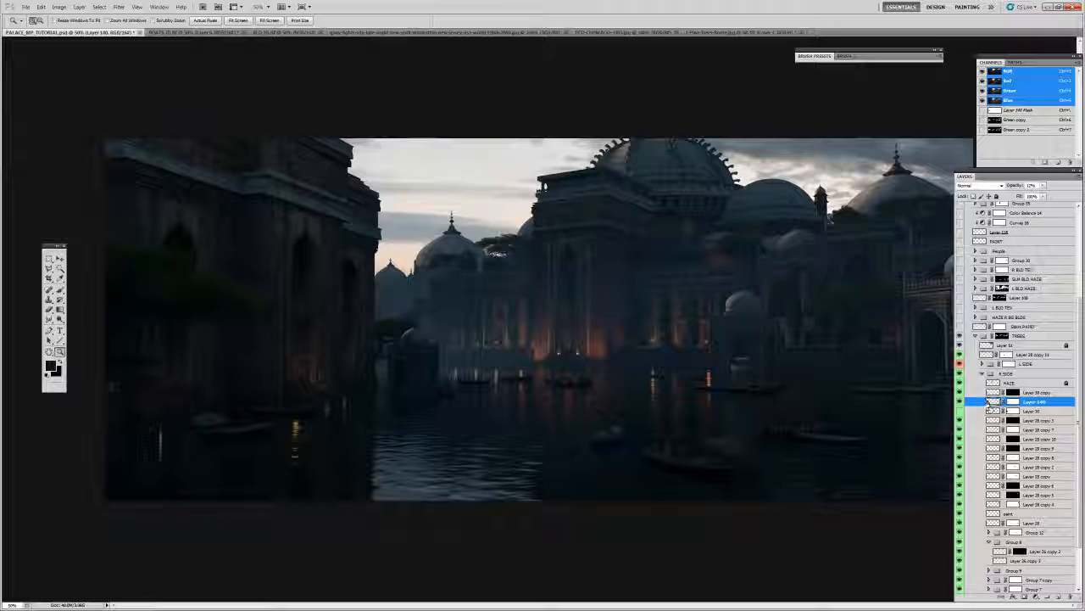
pyautogui.hotkey('ctrl', 'l')
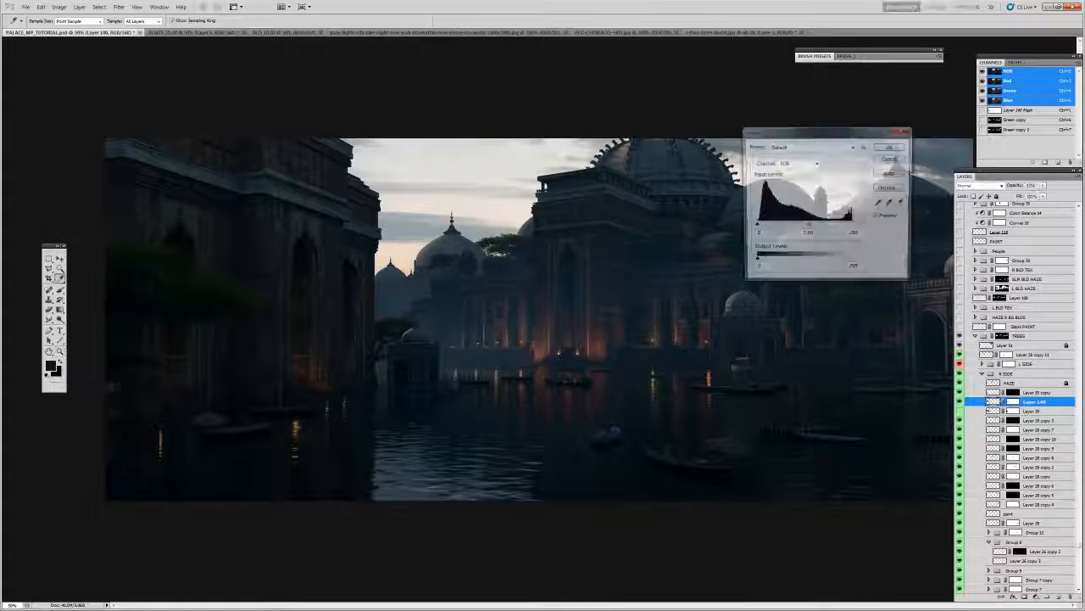
pyautogui.moveTo(807, 228); pyautogui.dragTo(814, 229)
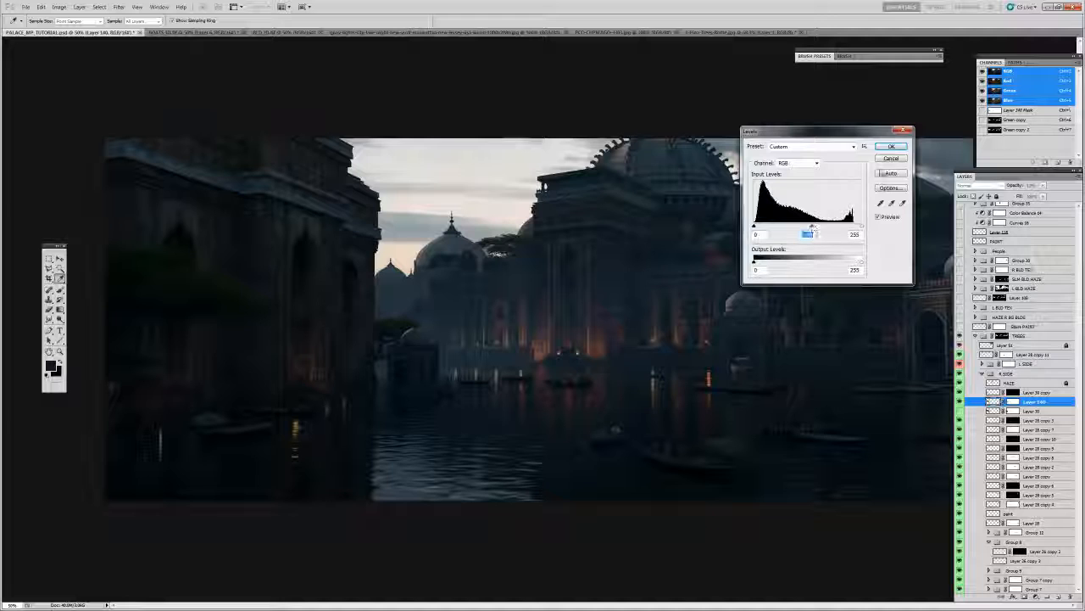
pyautogui.click(891, 147)
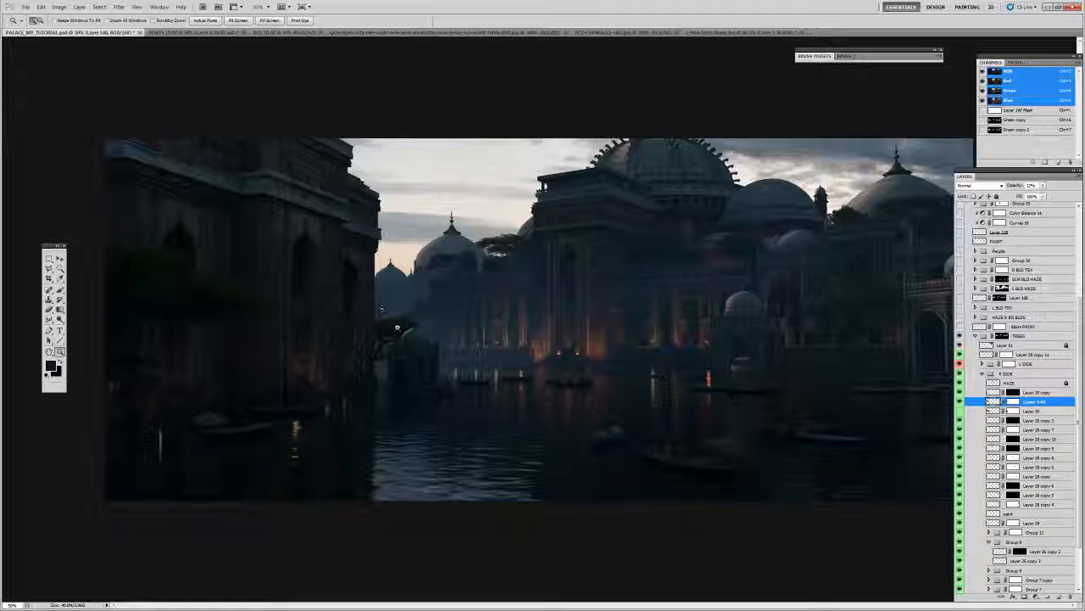
# - Examine the foliage blended around the palace domes, balustrades and arches up close, and check it in the whole painting
pyautogui.hotkey('ctrl', '0')
pyautogui.hotkey('ctrl', '-')
pyautogui.press('b')
pyautogui.press('f')
pyautogui.moveTo(253, 310); pyautogui.dragTo(259, 311)
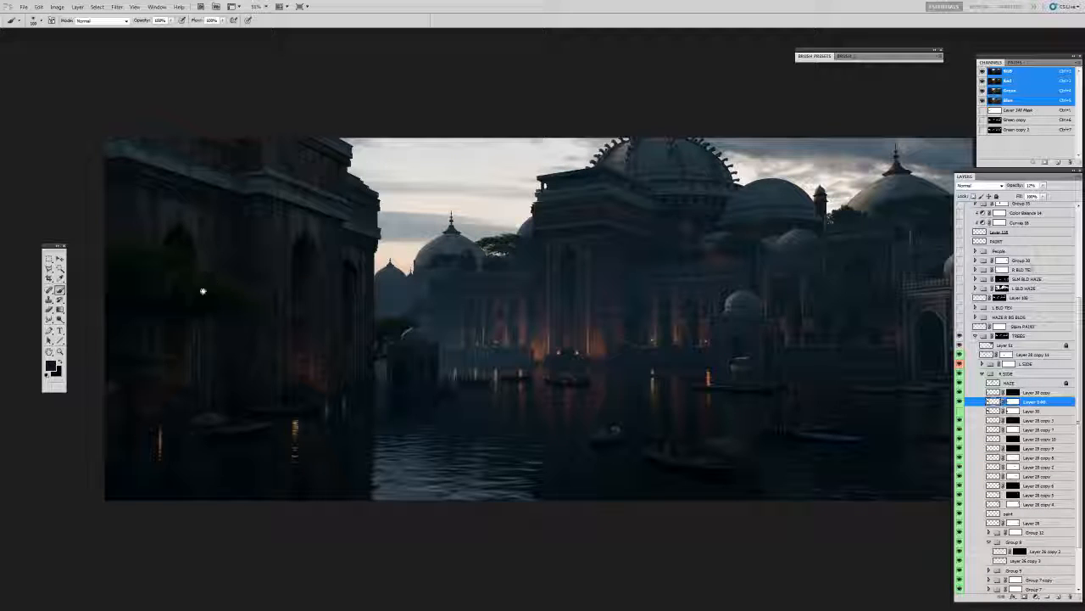
pyautogui.moveTo(714, 310); pyautogui.dragTo(469, 316)
pyautogui.press('z')
pyautogui.click(614, 301)
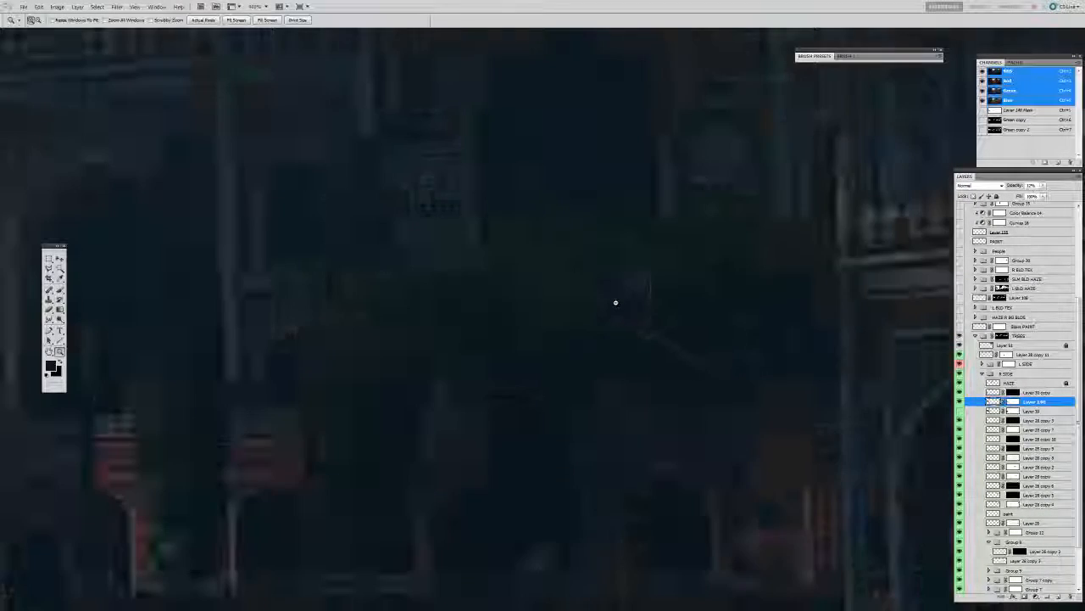
pyautogui.keyDown('alt'); pyautogui.click(557, 263); pyautogui.keyUp('alt')
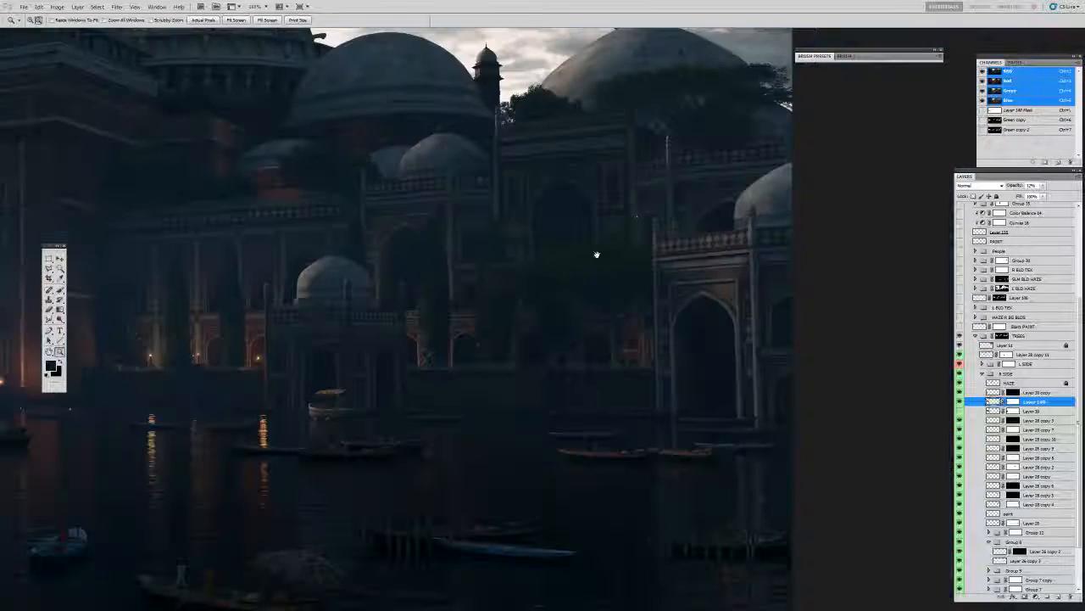
pyautogui.moveTo(637, 209); pyautogui.dragTo(620, 269)
pyautogui.click(664, 185)
pyautogui.moveTo(476, 219); pyautogui.dragTo(637, 208)
pyautogui.moveTo(222, 291); pyautogui.dragTo(588, 283)
pyautogui.moveTo(410, 339); pyautogui.dragTo(642, 313)
pyautogui.moveTo(462, 357); pyautogui.dragTo(492, 345)
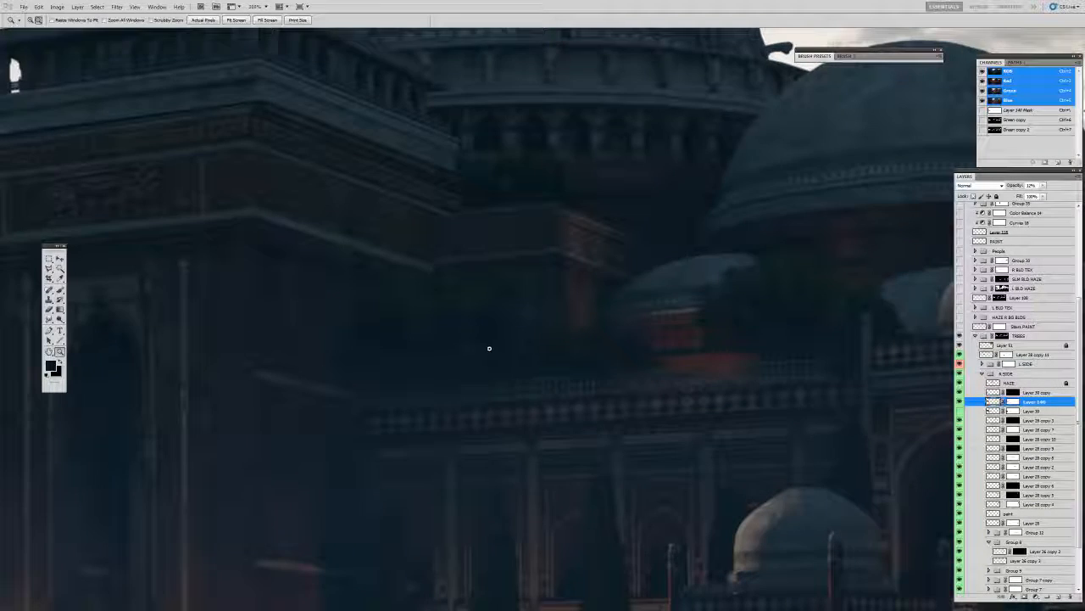
pyautogui.keyDown('alt'); pyautogui.click(487, 348); pyautogui.keyUp('alt')
pyautogui.keyDown('alt'); pyautogui.click(486, 348); pyautogui.keyUp('alt')
pyautogui.keyDown('alt'); pyautogui.click(415, 399); pyautogui.keyUp('alt')
pyautogui.keyDown('alt'); pyautogui.click(414, 400); pyautogui.keyUp('alt')
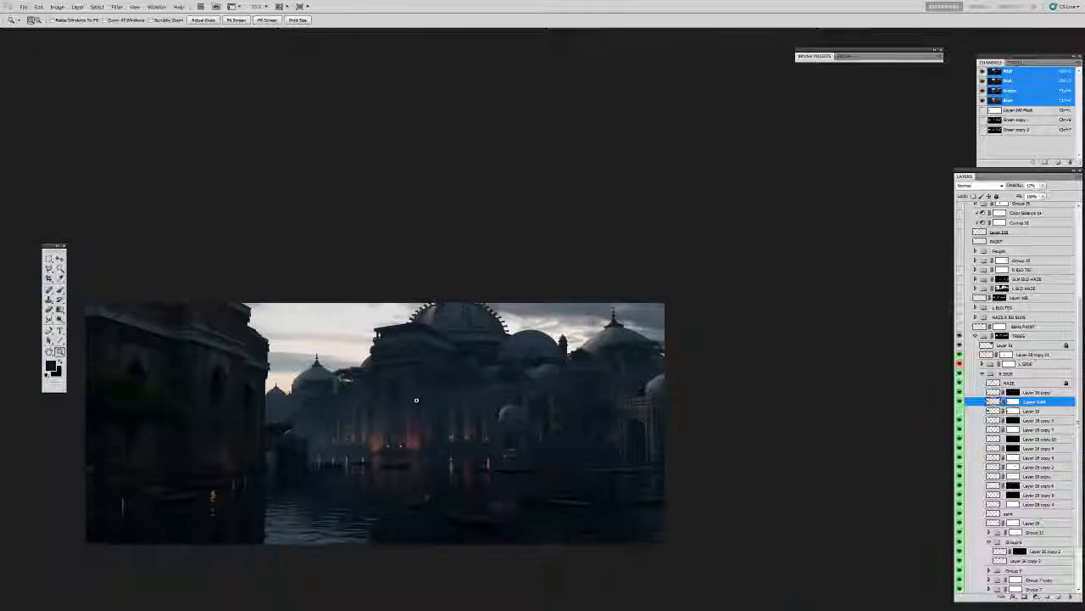
pyautogui.moveTo(416, 400); pyautogui.dragTo(591, 286)
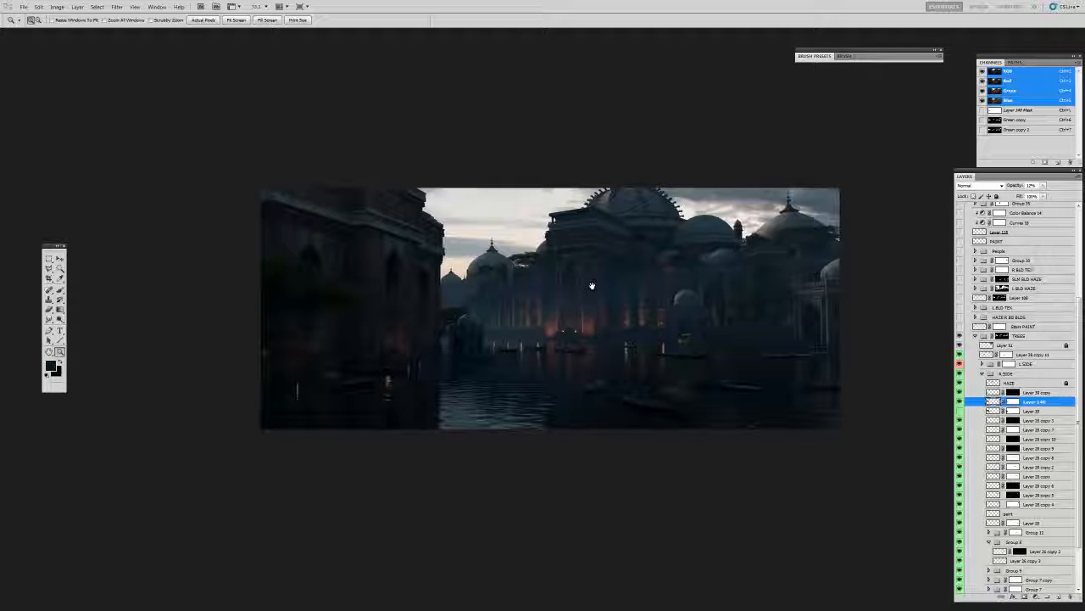
pyautogui.click(591, 286)
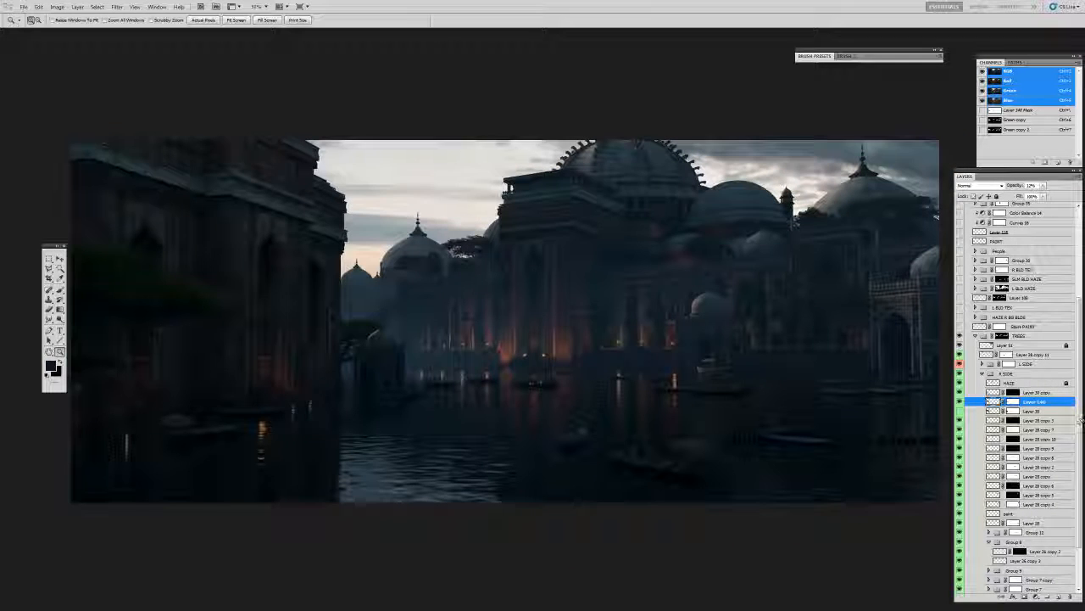
# - Delete the hidden layer directly beneath Layer 140, and collapse the R SIDE and TREES groups
pyautogui.click(992, 410)
pyautogui.press('Delete')
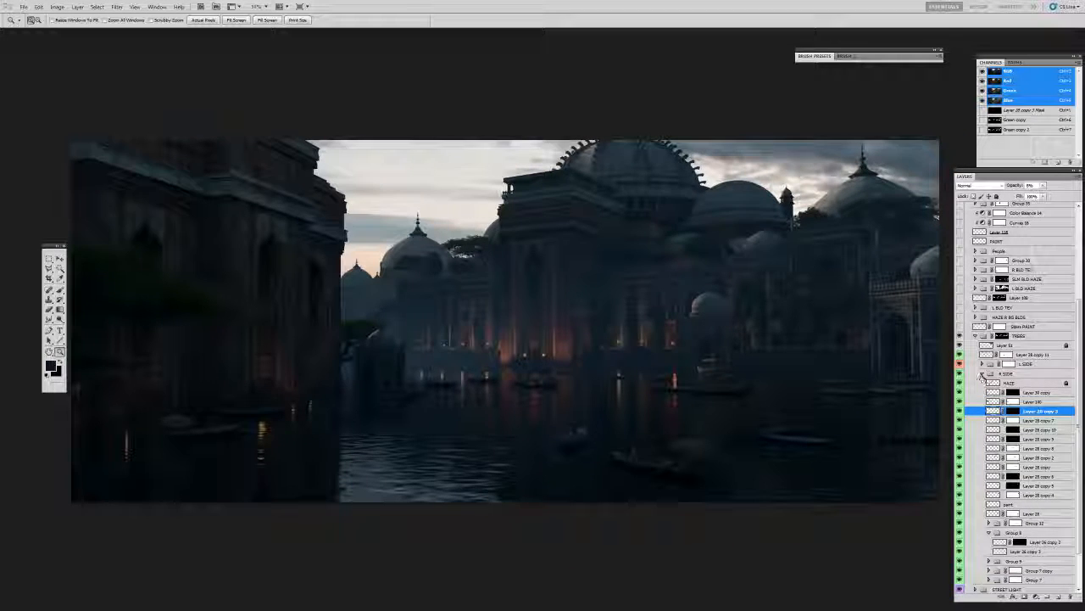
pyautogui.click(982, 374)
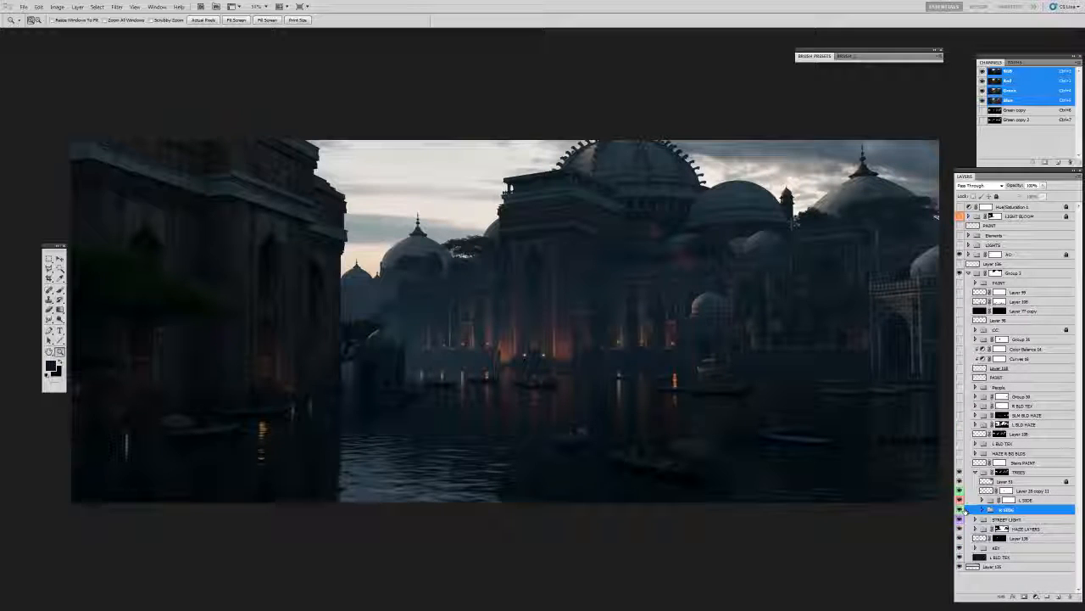
pyautogui.click(961, 472)
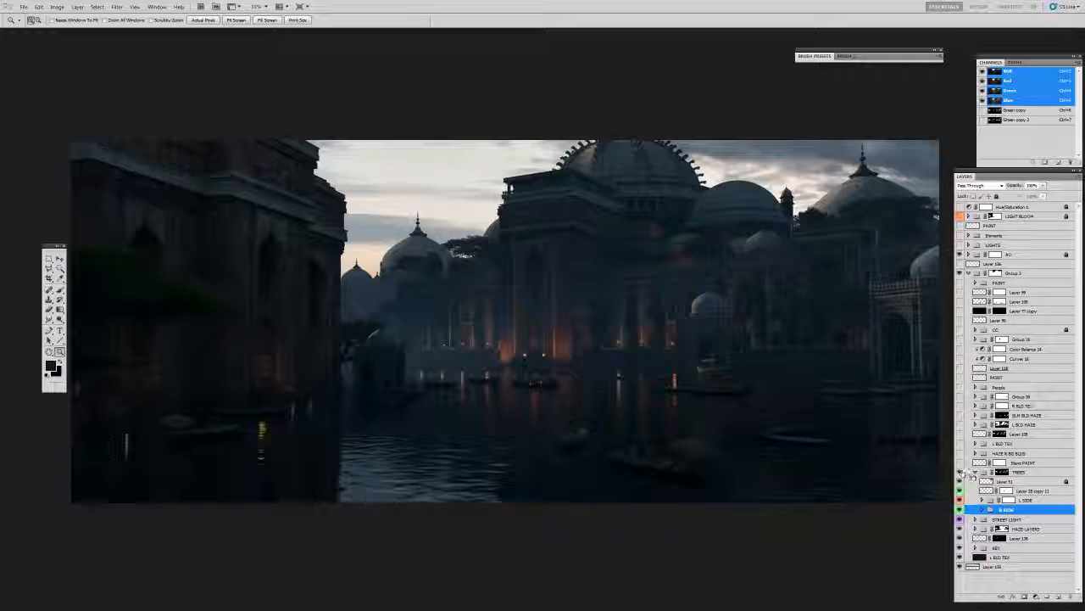
pyautogui.click(976, 472)
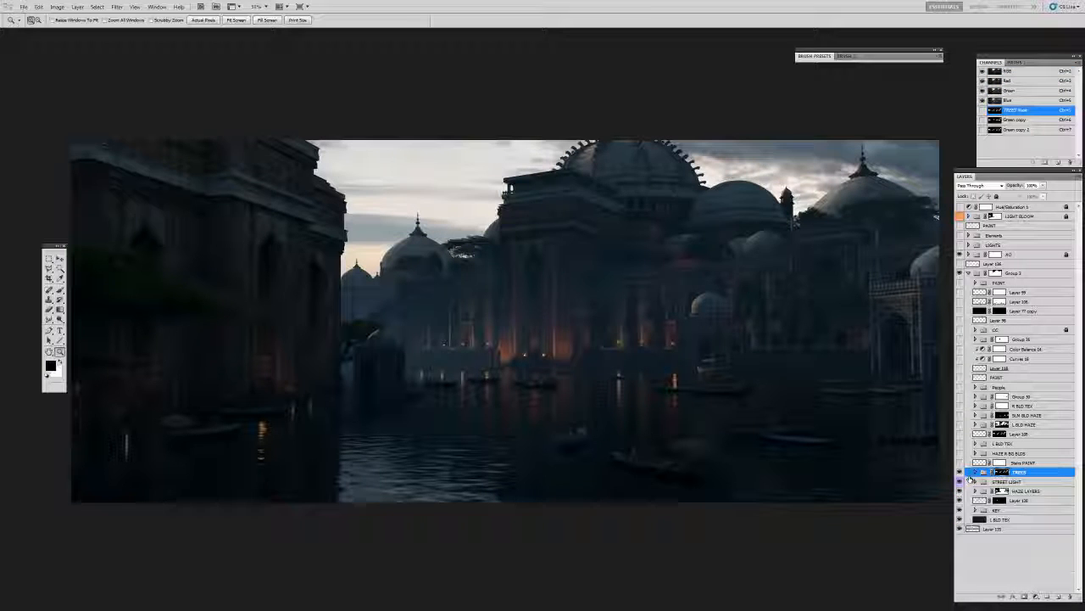